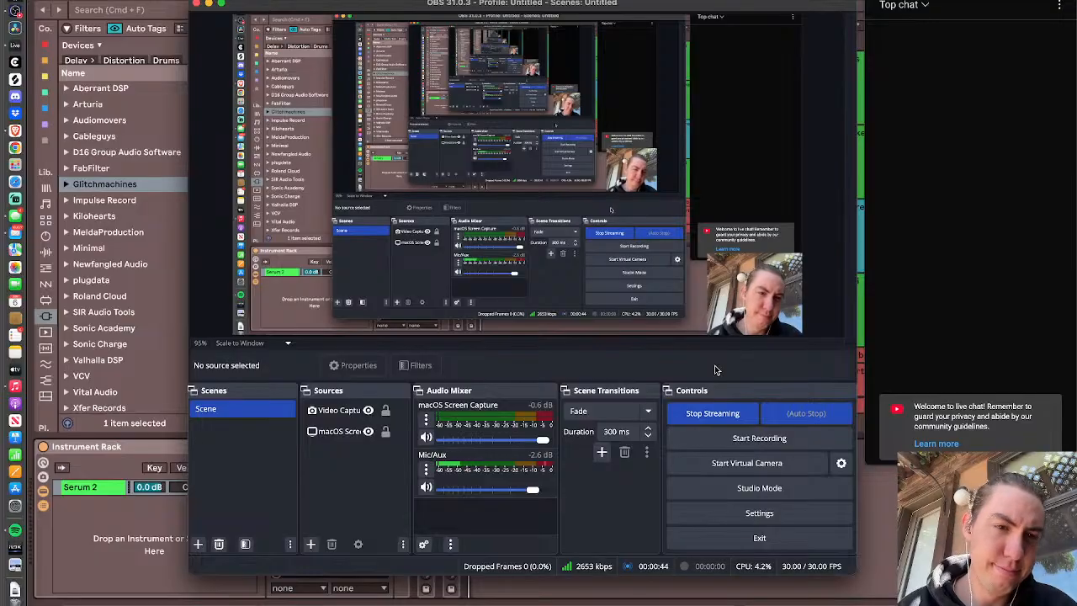
# - Switch to Serum 2 in Ableton Live, turn off oscillator B and set oscillator A's type to Wavetable
pyautogui.press('super+Tab')
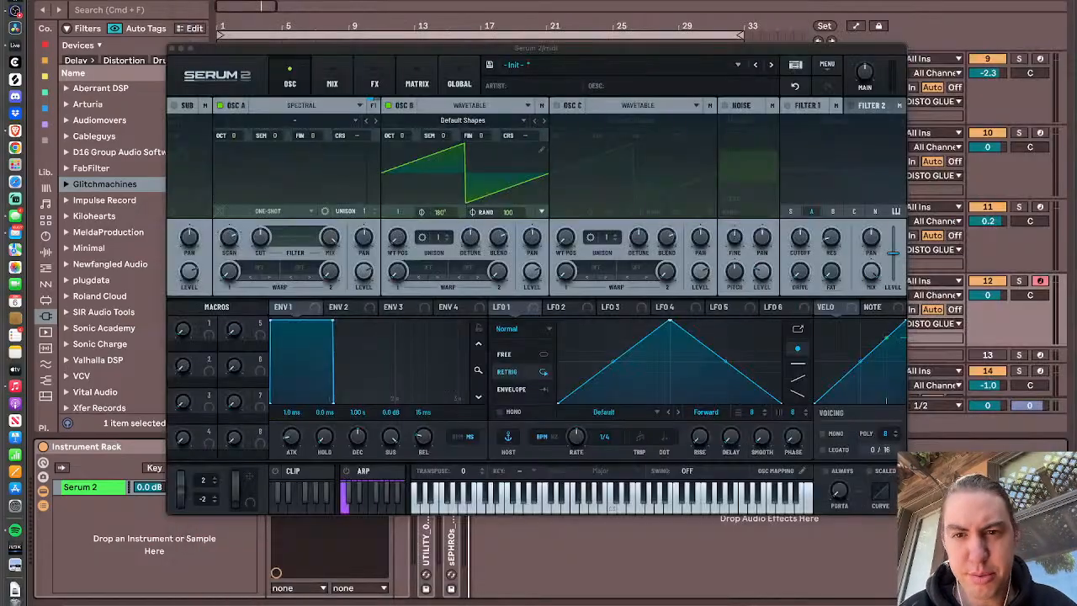
pyautogui.click(388, 106)
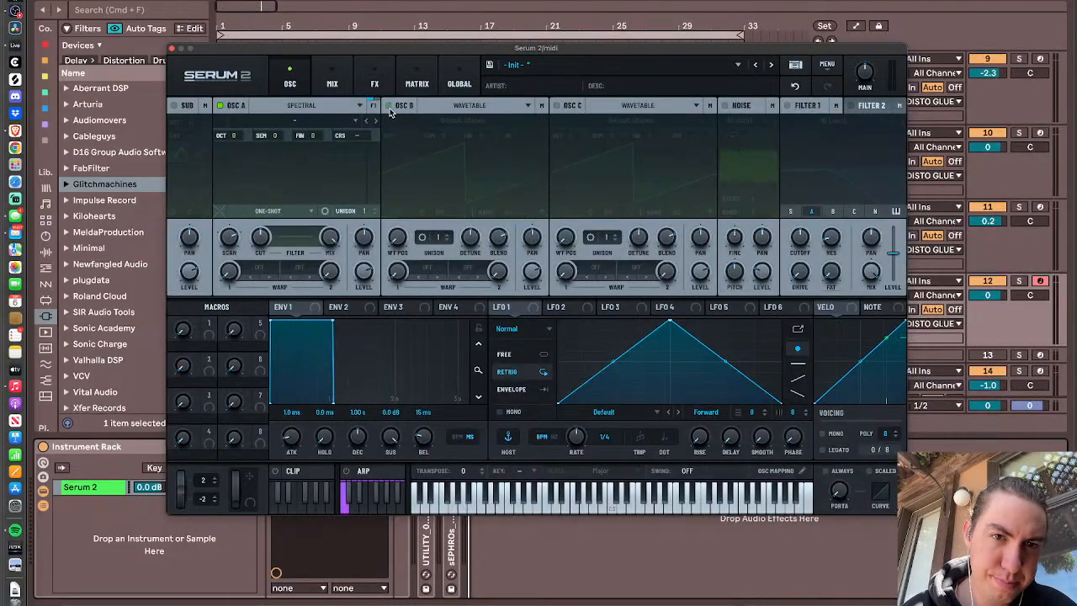
pyautogui.click(300, 106)
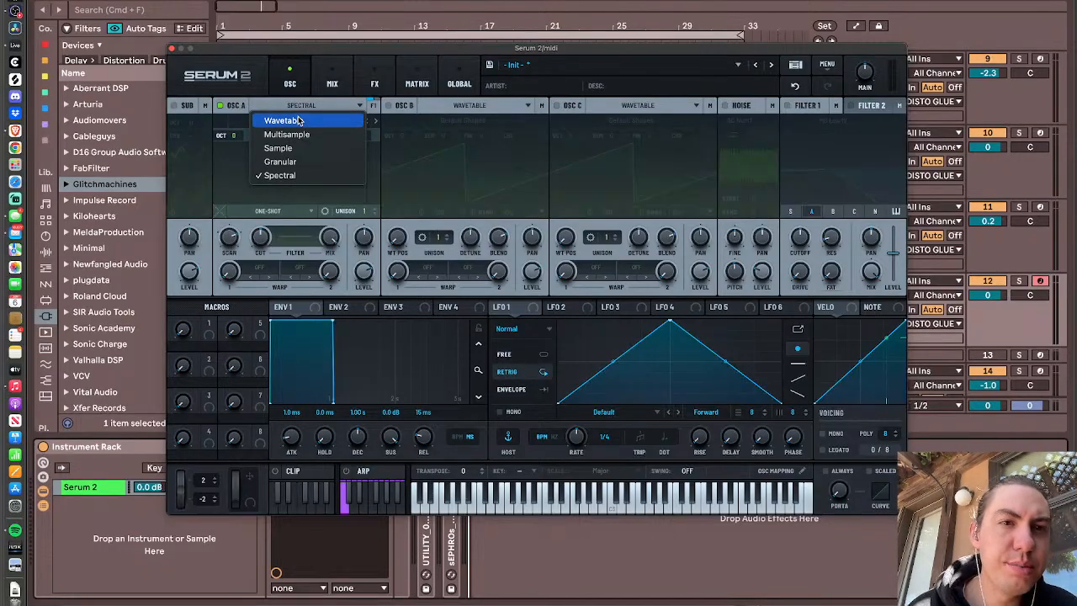
pyautogui.click(300, 121)
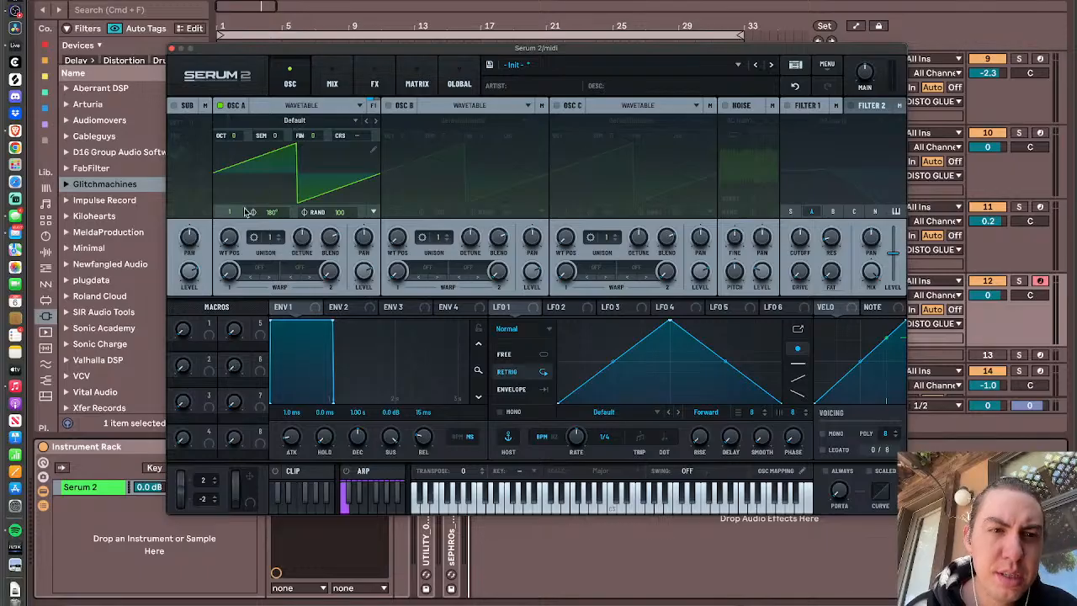
# - Show oscillator A's waveform in 3D and load the Analog_BD_Sin wavetable, leaving the wavetable position at 1
pyautogui.moveTo(227, 237)
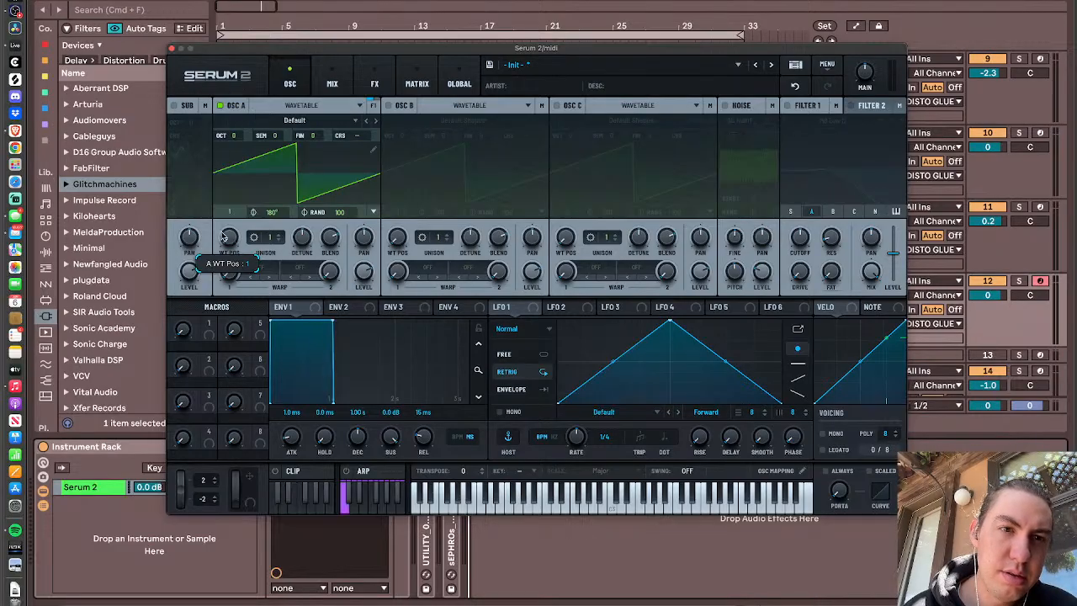
pyautogui.moveTo(230, 239); pyautogui.dragTo(260, 50)
pyautogui.click(294, 154)
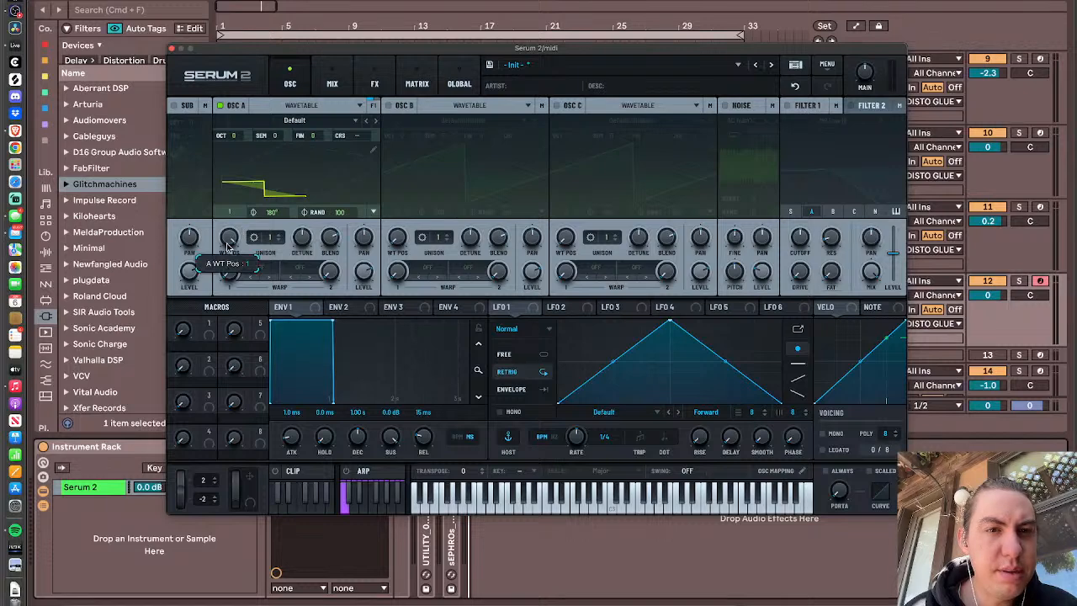
pyautogui.click(375, 121)
pyautogui.click(375, 121)
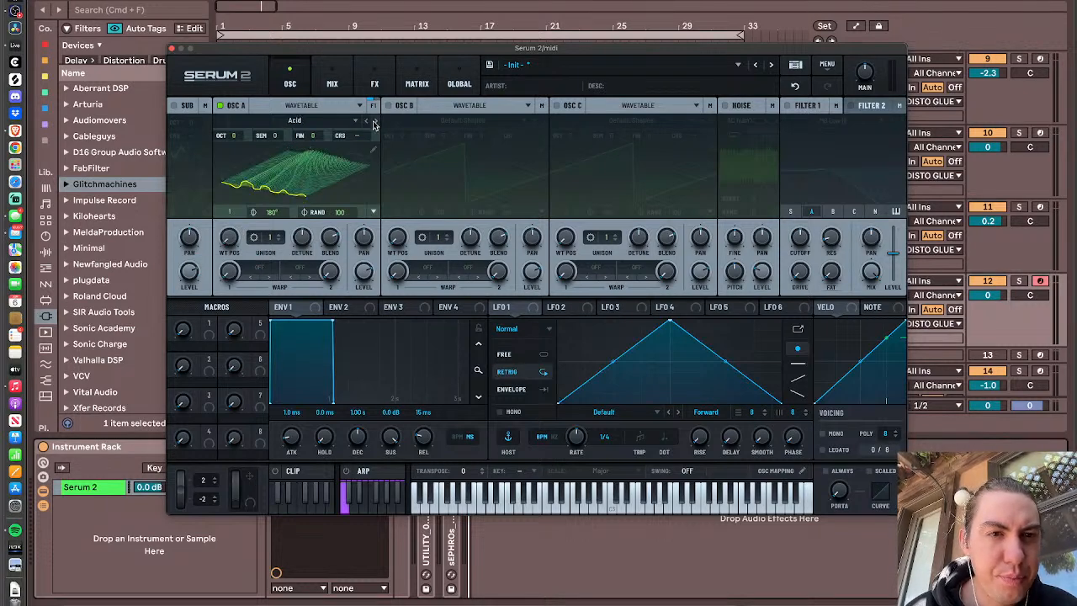
pyautogui.click(375, 121)
pyautogui.click(375, 121)
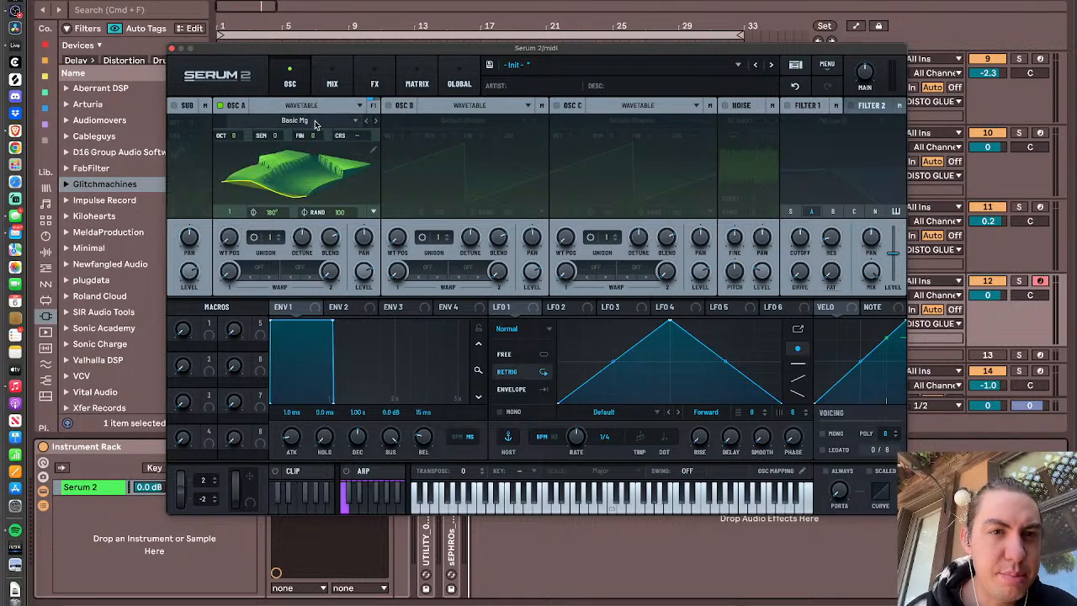
pyautogui.click(366, 122)
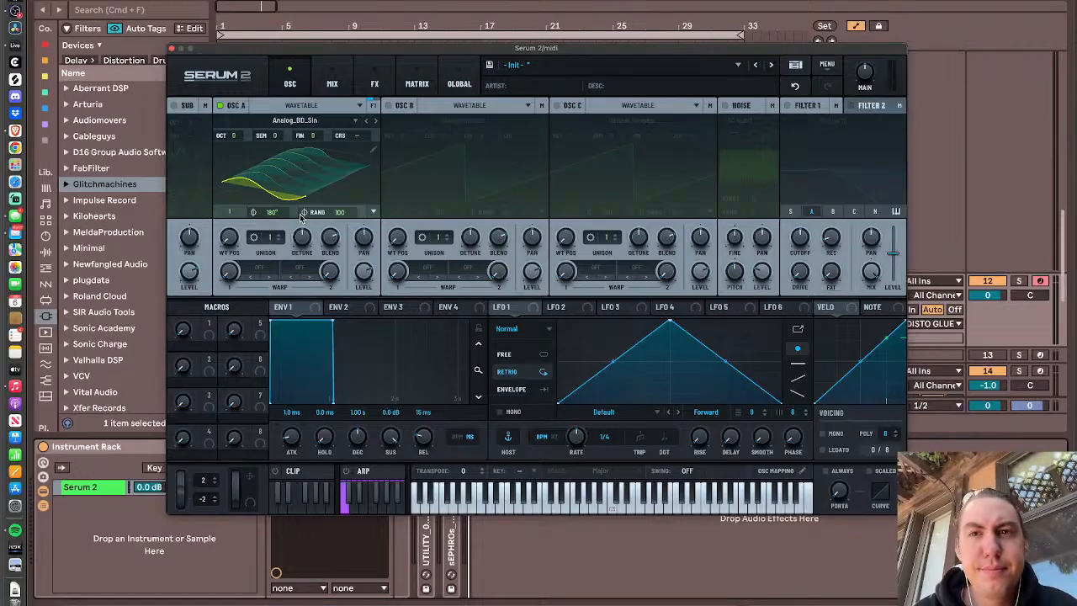
# - Enable the computer MIDI keyboard and play repeated test notes to audition oscillator A with its random phase
pyautogui.press('a')
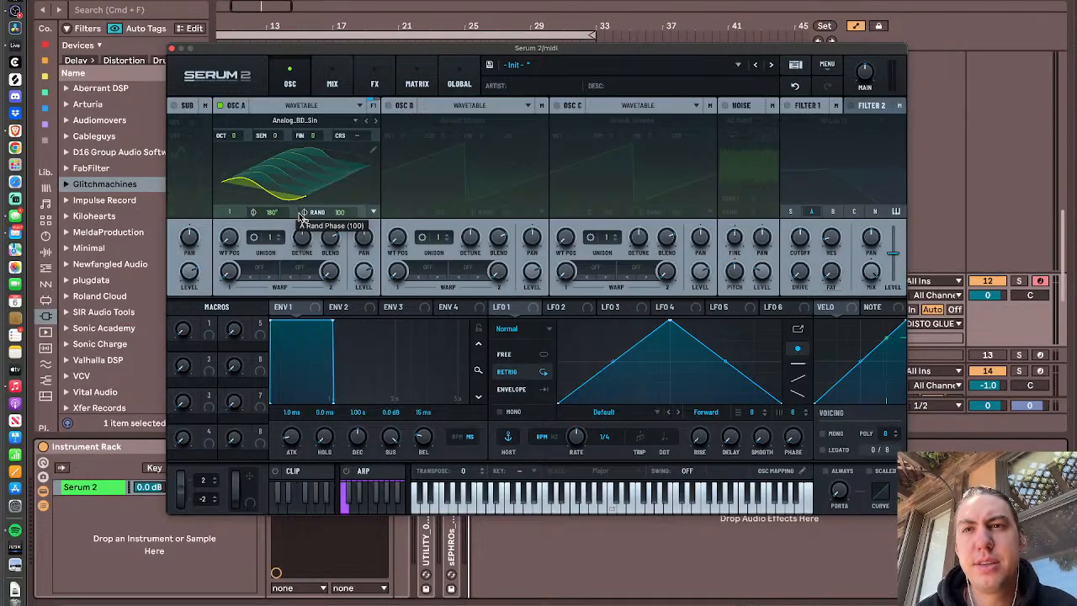
pyautogui.press('m')
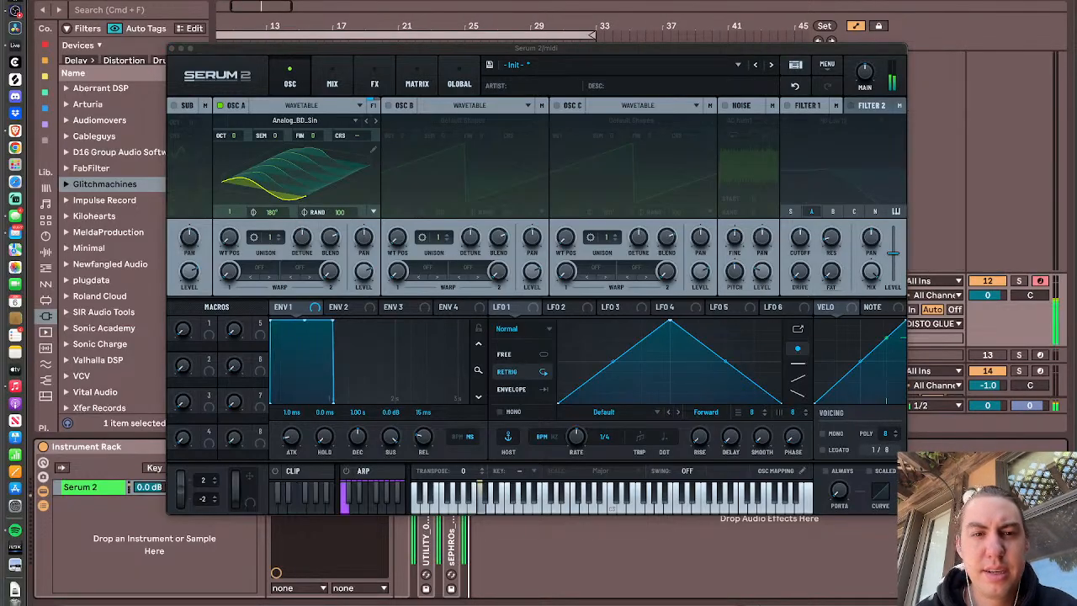
pyautogui.press('a')
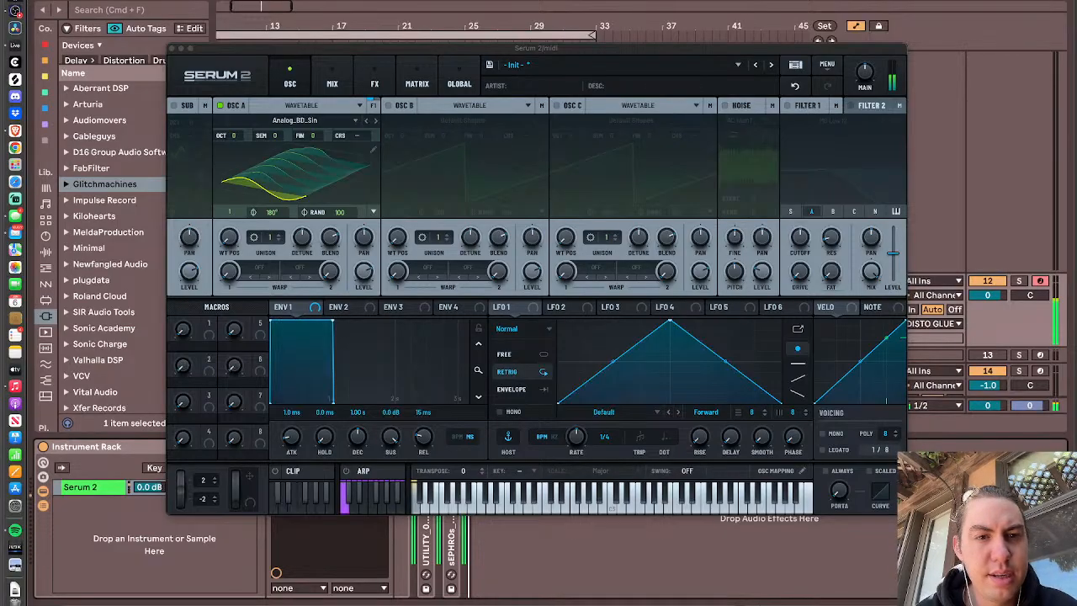
pyautogui.press('a')
pyautogui.press('a')
pyautogui.press('a')
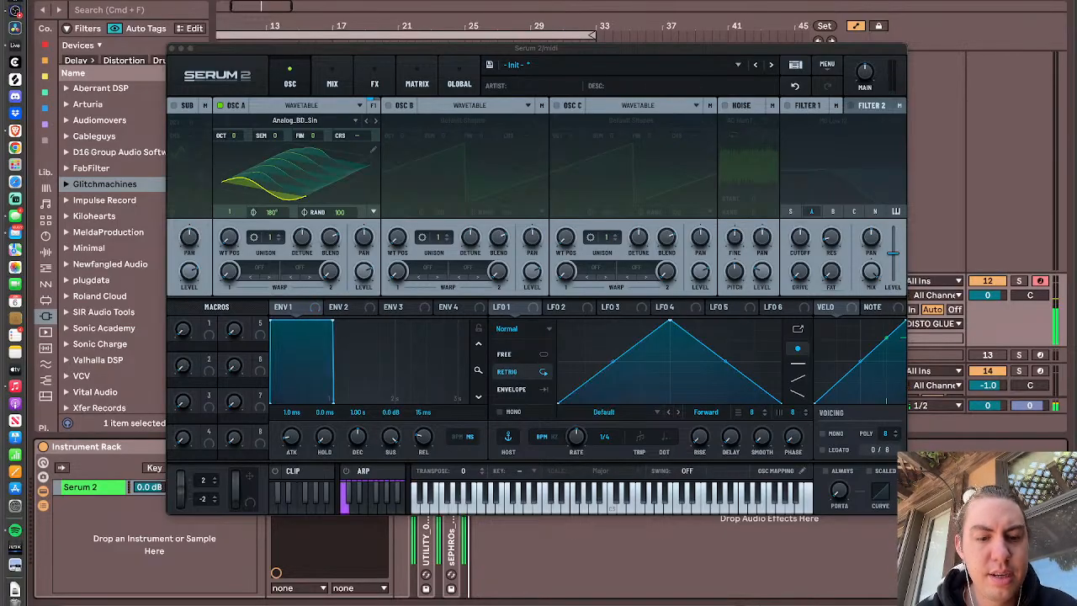
pyautogui.press('a')
pyautogui.press('a')
pyautogui.press('a')
pyautogui.press('a')
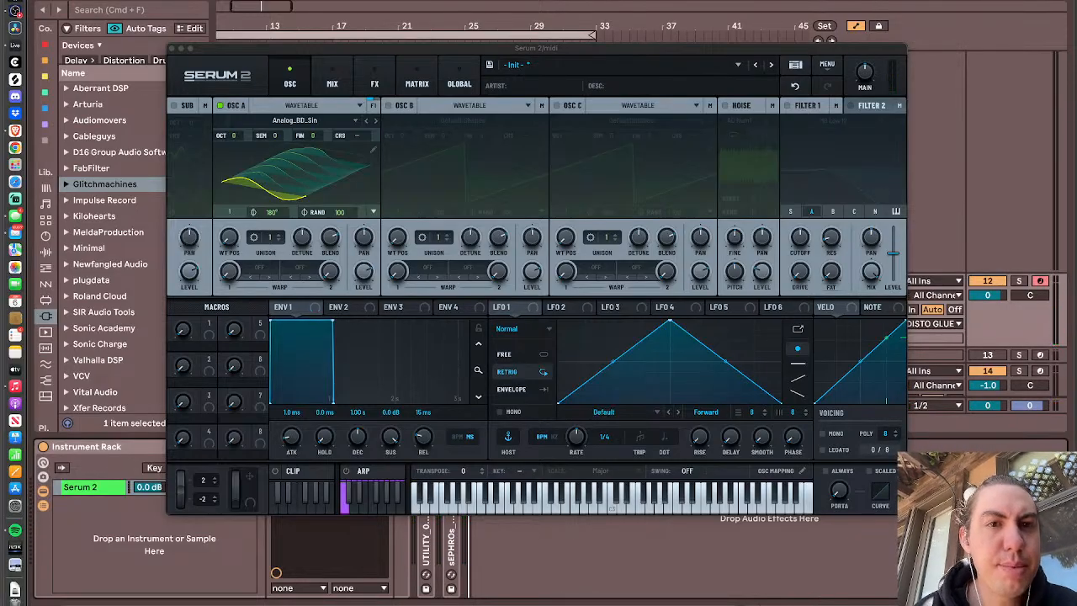
pyautogui.press('a')
pyautogui.press('a')
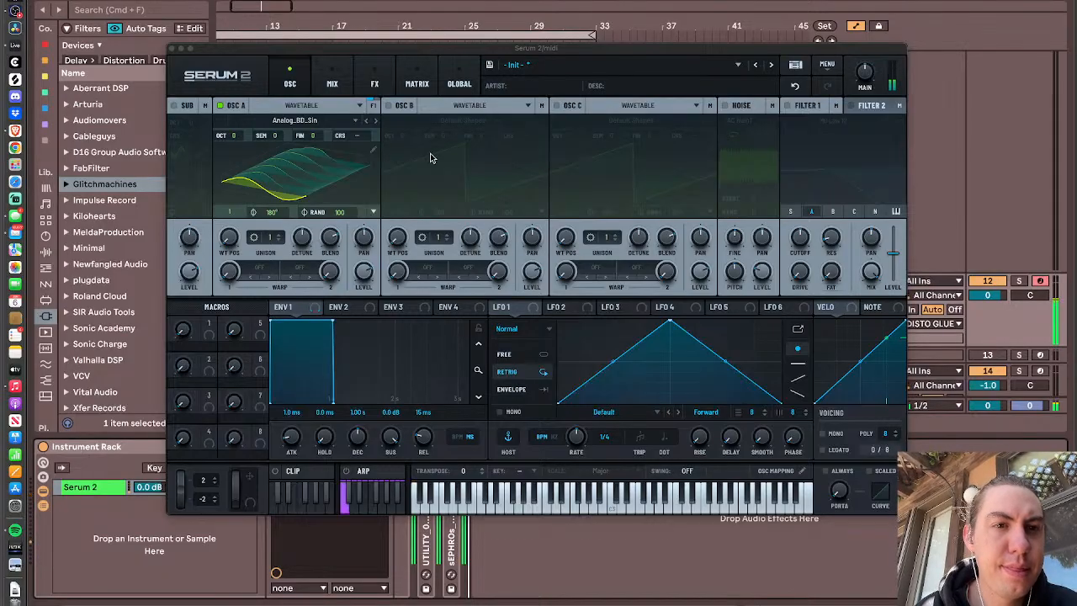
pyautogui.press('a')
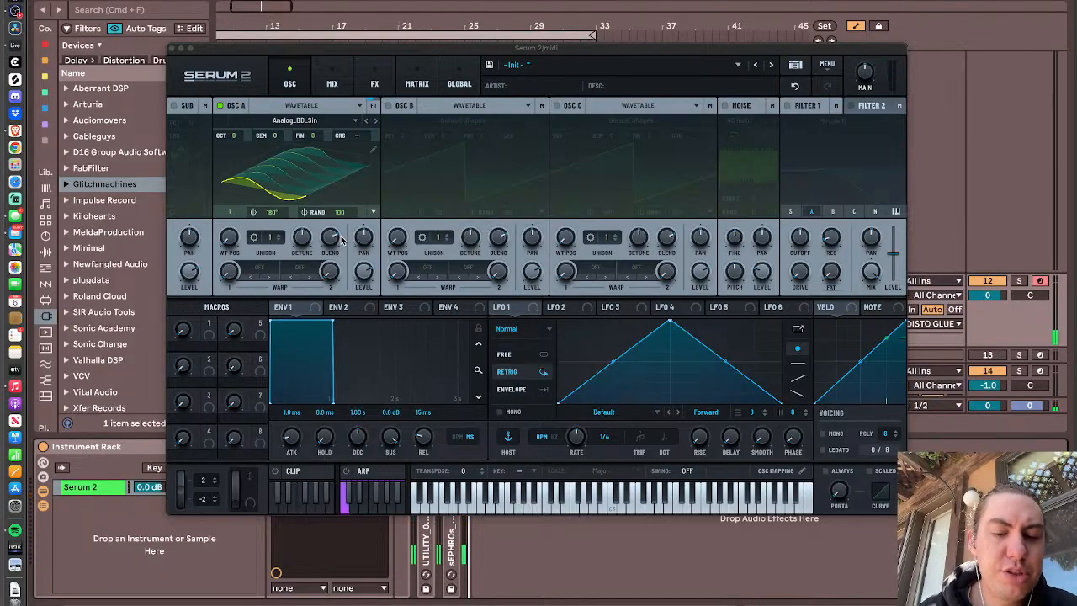
pyautogui.press('a')
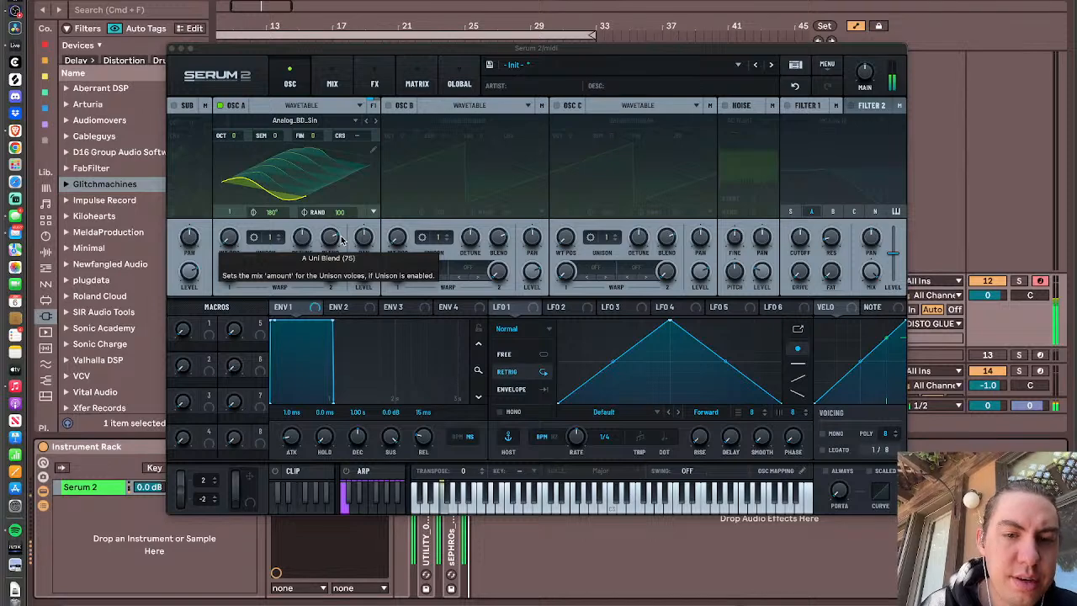
pyautogui.press('f')
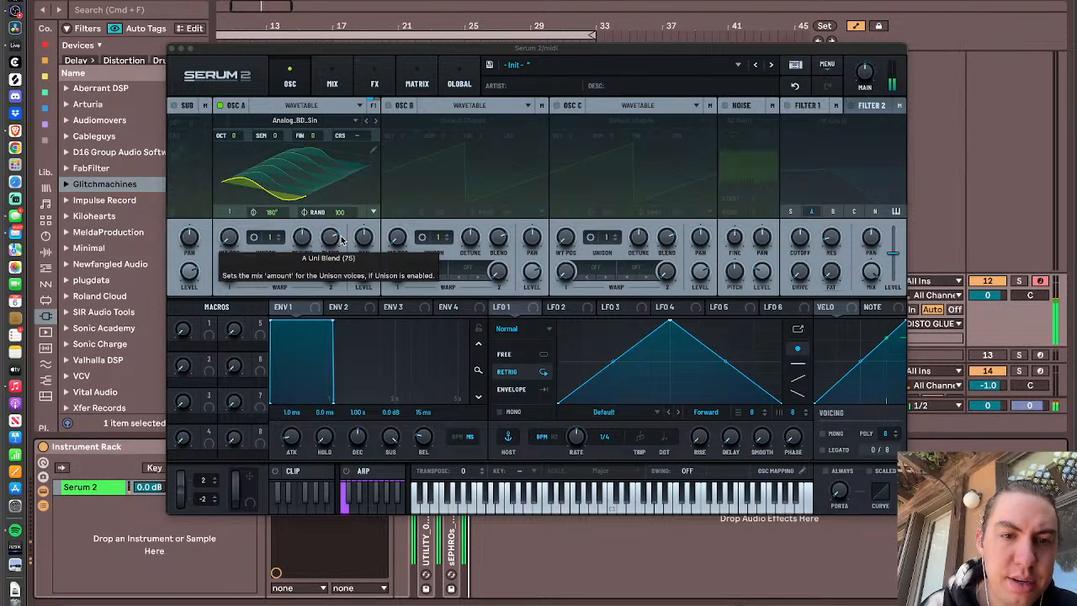
pyautogui.press('a')
pyautogui.press('a')
pyautogui.press('a')
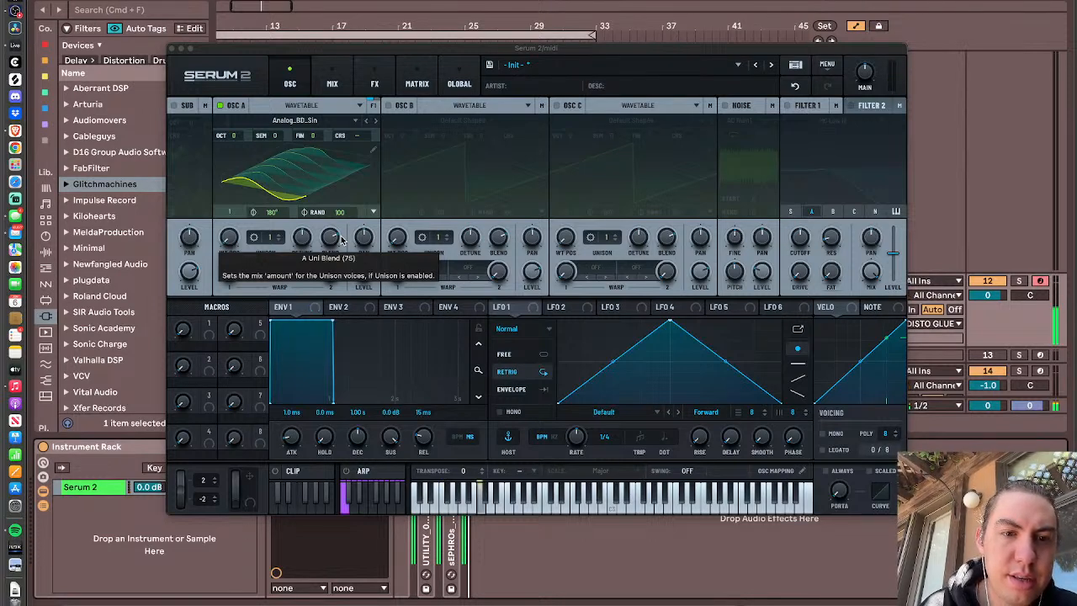
pyautogui.press('a')
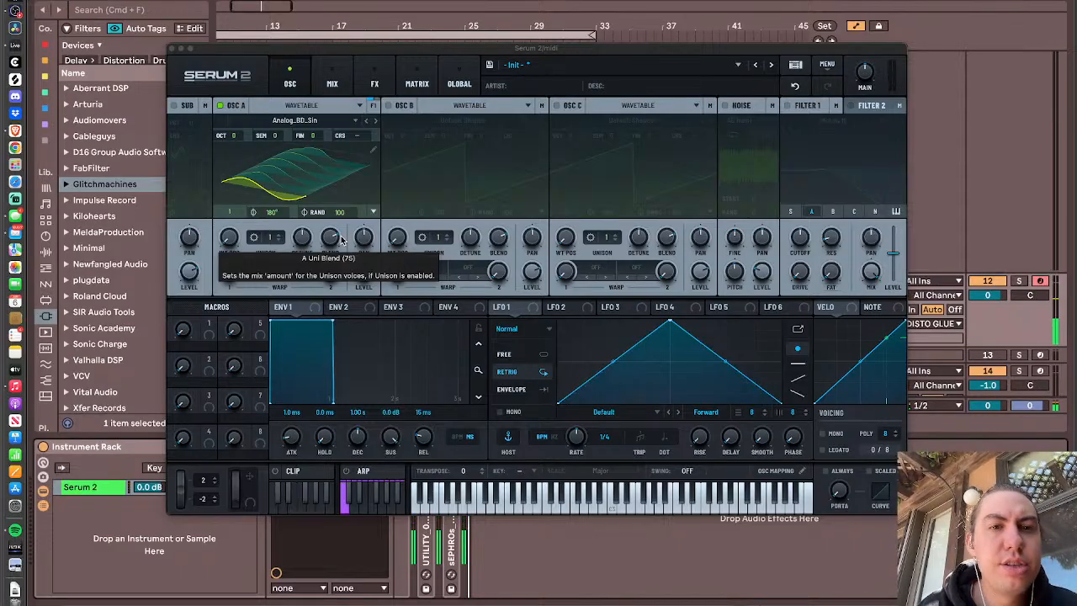
# - Set oscillator A's random phase to 0 and its start phase to about 78°
pyautogui.moveTo(339, 216); pyautogui.dragTo(339, 363)
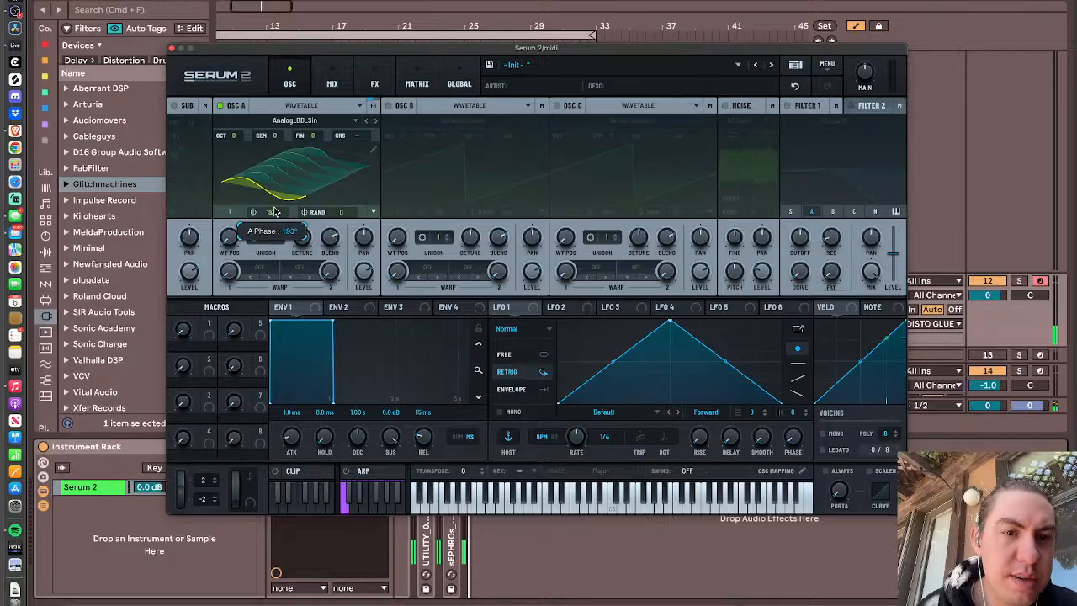
pyautogui.moveTo(273, 211); pyautogui.dragTo(278, 278)
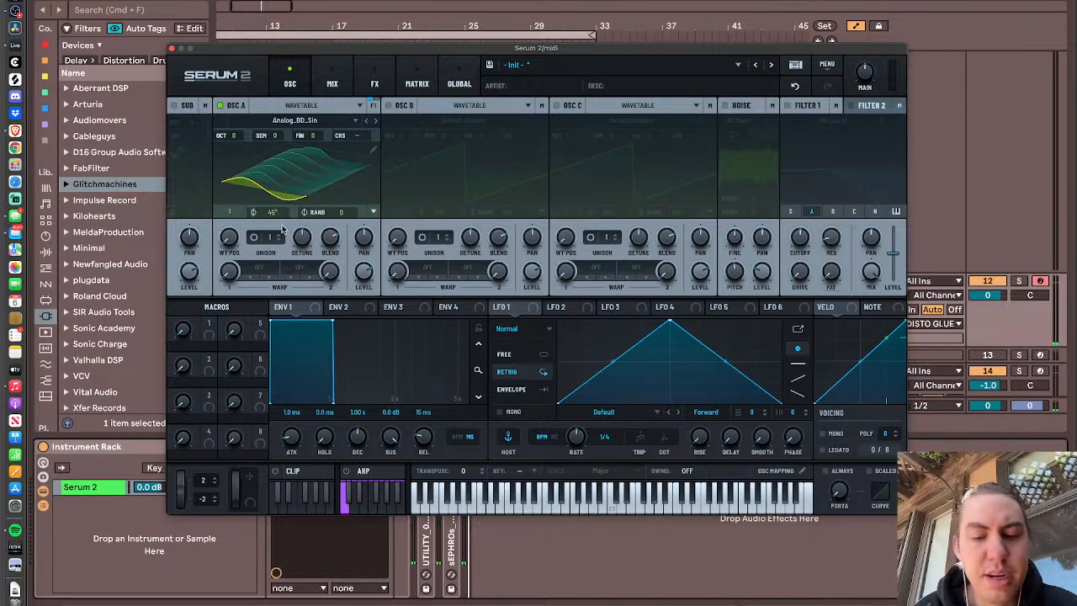
pyautogui.moveTo(271, 212); pyautogui.dragTo(271, 200)
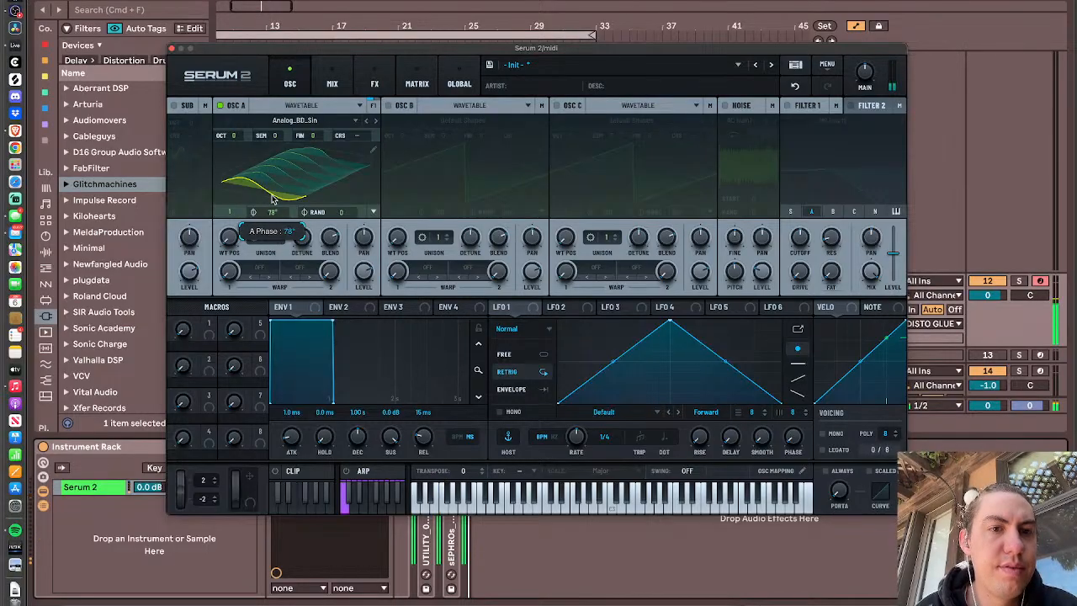
# - Switch to OBS and check the Mic/Aux device properties without changing them
pyautogui.hotkey('ctrl', 'Up')
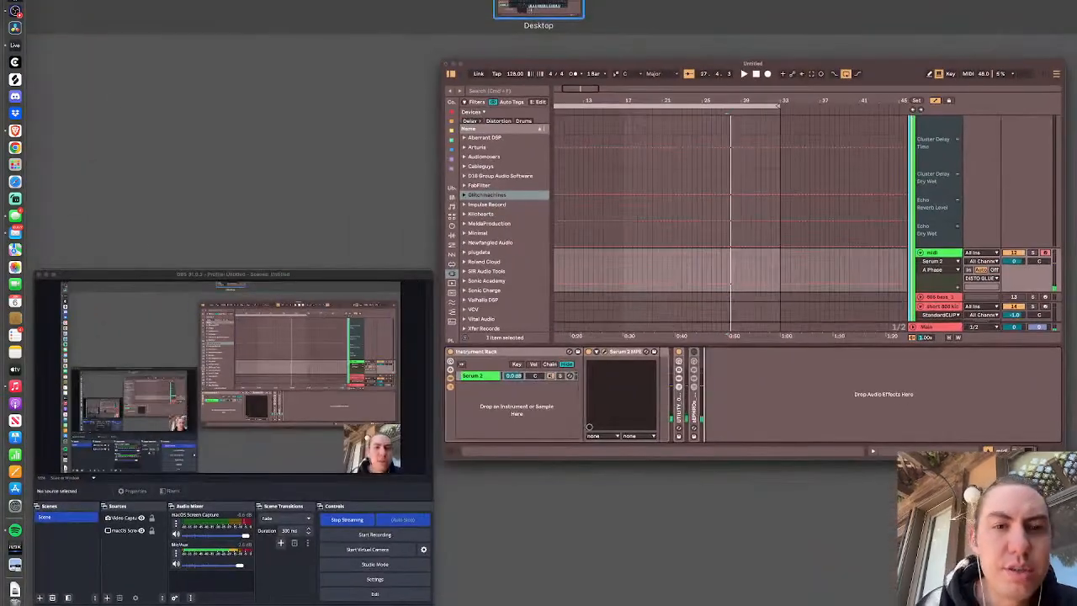
pyautogui.click(295, 404)
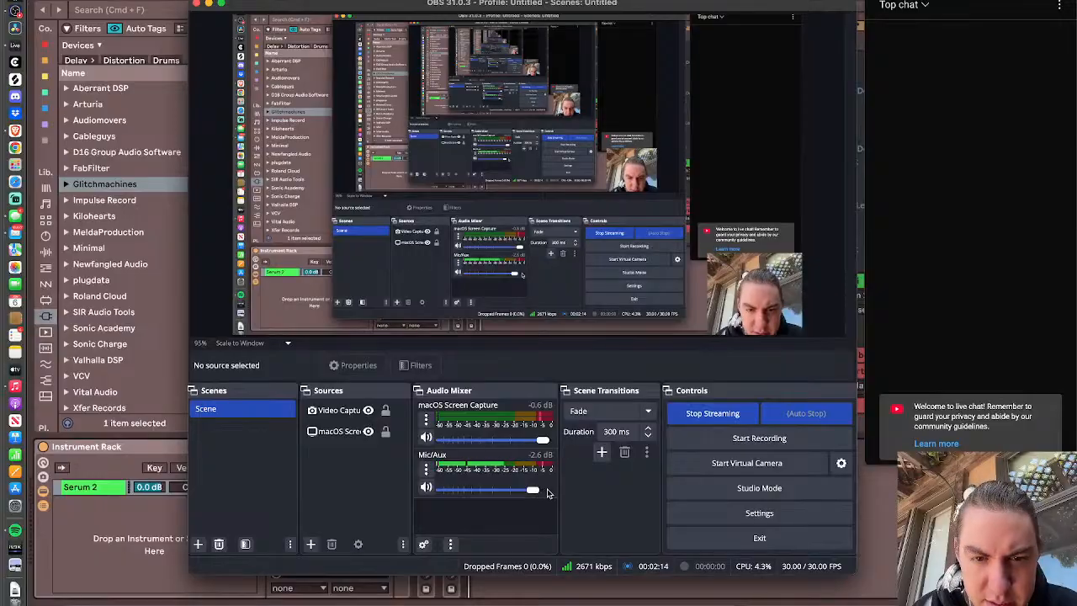
pyautogui.click(427, 468)
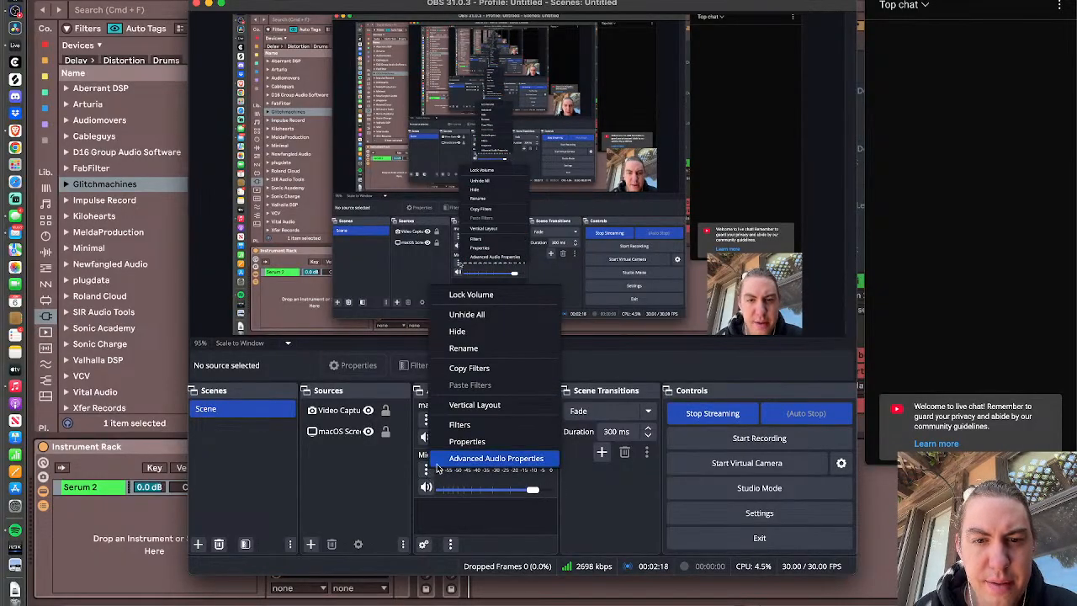
pyautogui.click(468, 441)
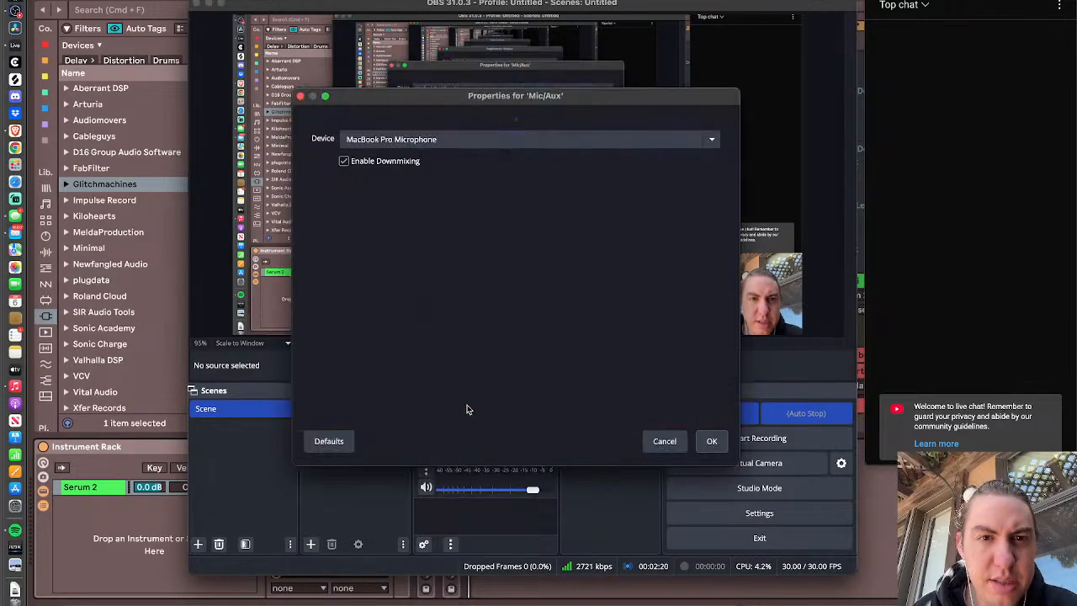
pyautogui.click(663, 441)
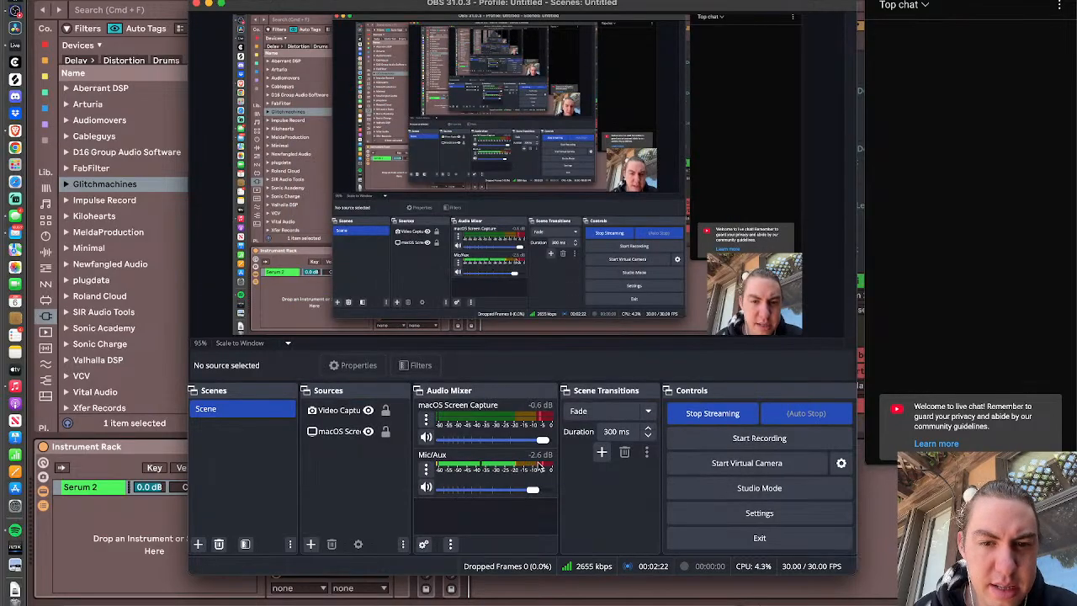
# - Set the Mic/Aux sidechain compressor filter to ratio 1.00:1, threshold -11.70 dB and release 81 ms
pyautogui.click(425, 469)
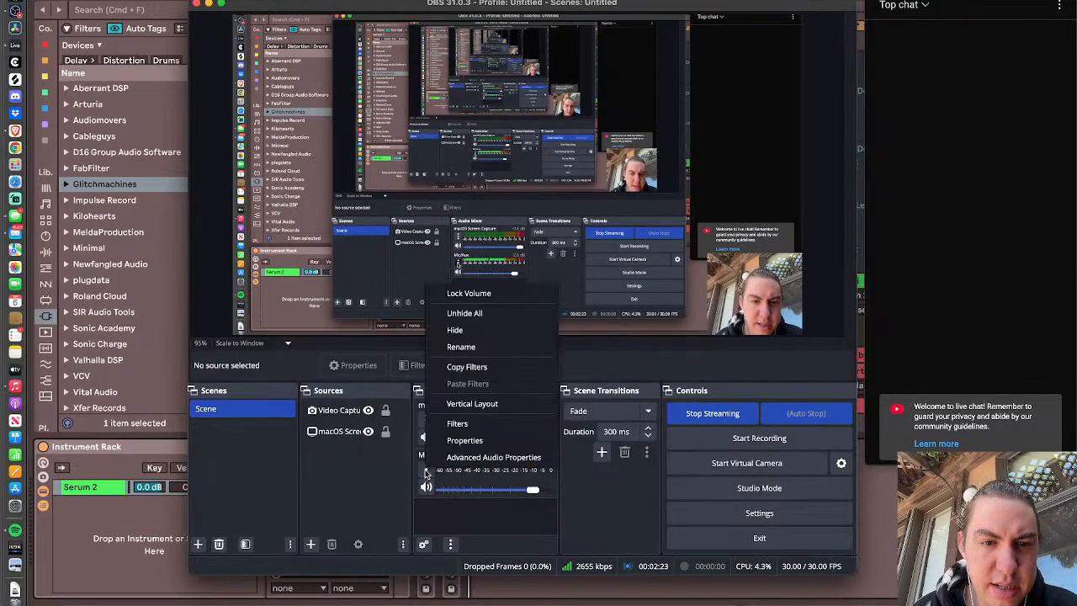
pyautogui.click(480, 425)
pyautogui.moveTo(570, 103); pyautogui.dragTo(537, 103)
pyautogui.moveTo(626, 137); pyautogui.dragTo(662, 136)
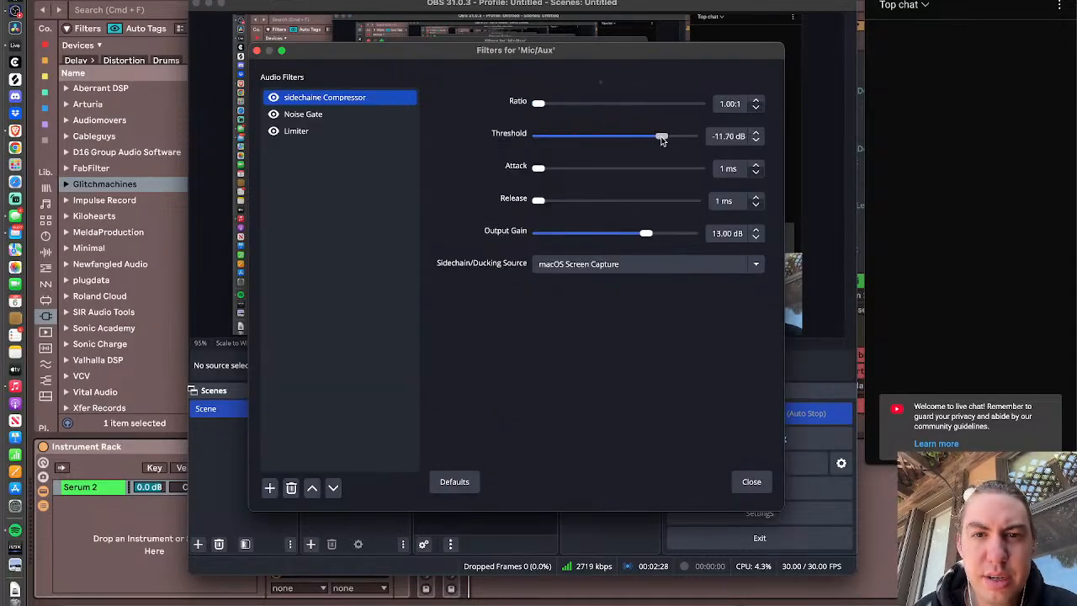
pyautogui.moveTo(539, 201); pyautogui.dragTo(551, 204)
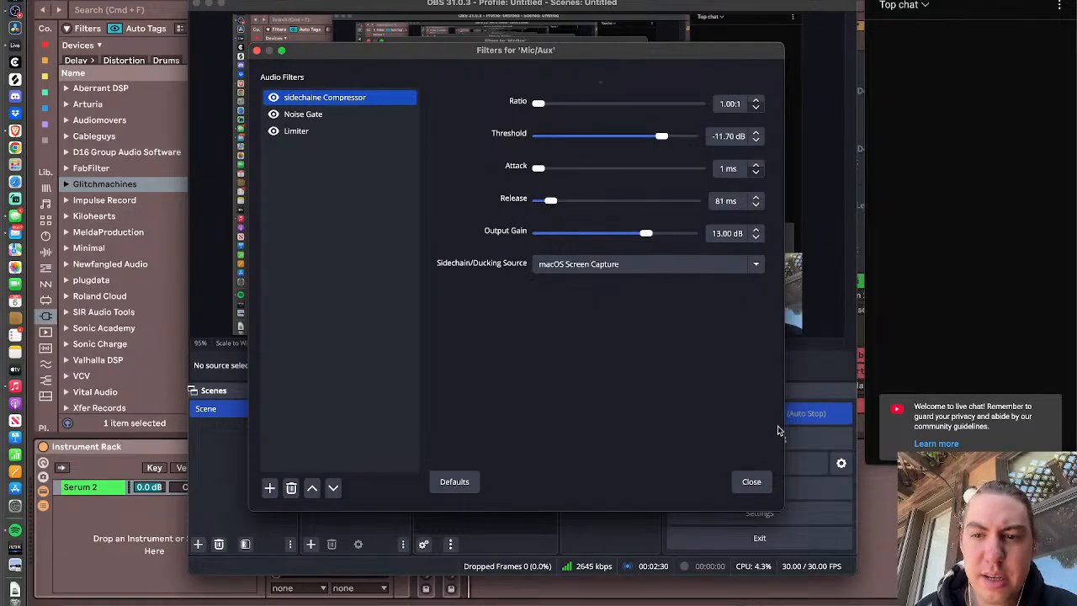
pyautogui.click(750, 481)
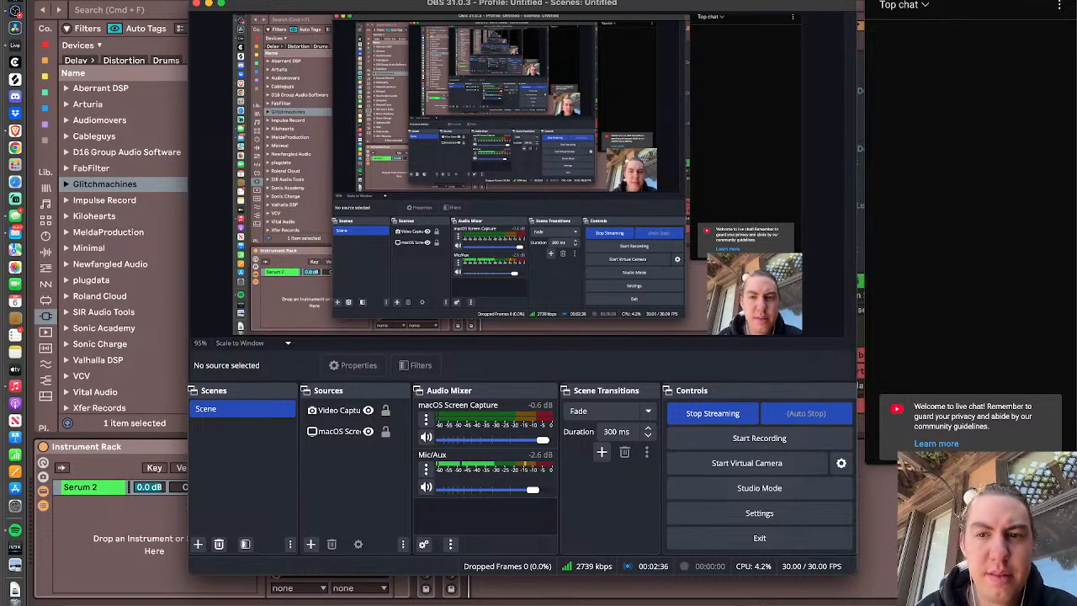
# - Switch back to Serum 2, set oscillator A's phase to about 129° and put LFO 1 in Envelope mode
pyautogui.press('super+Tab')
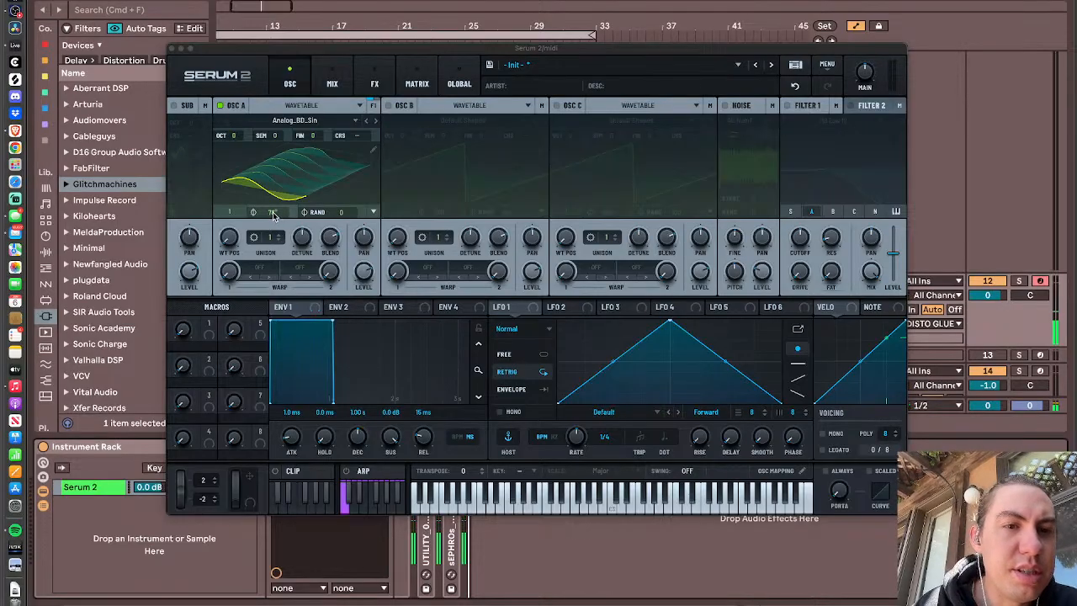
pyautogui.moveTo(278, 222); pyautogui.dragTo(275, 196)
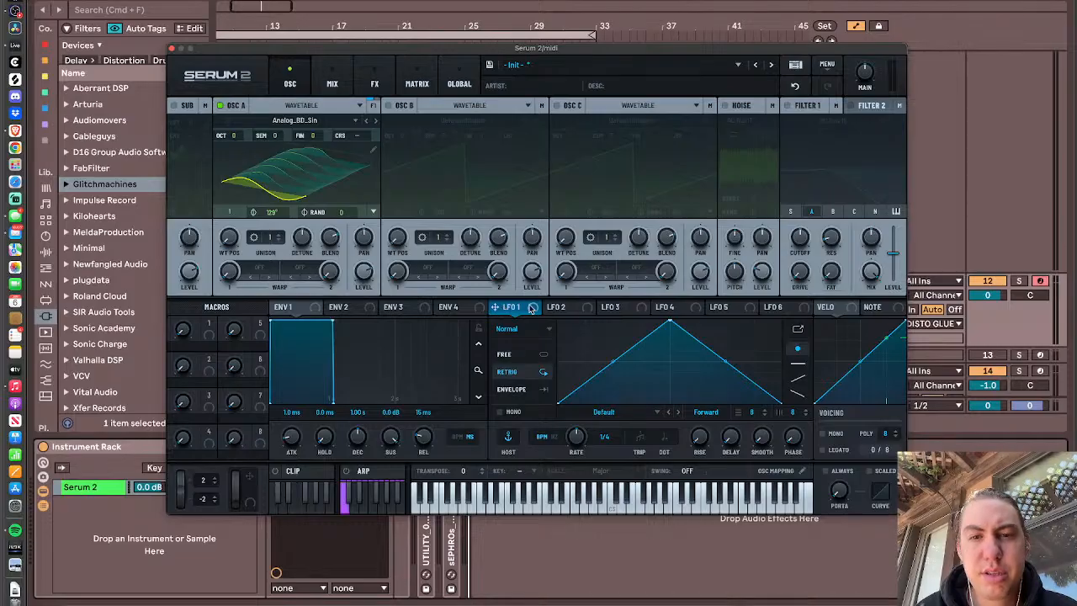
pyautogui.click(515, 390)
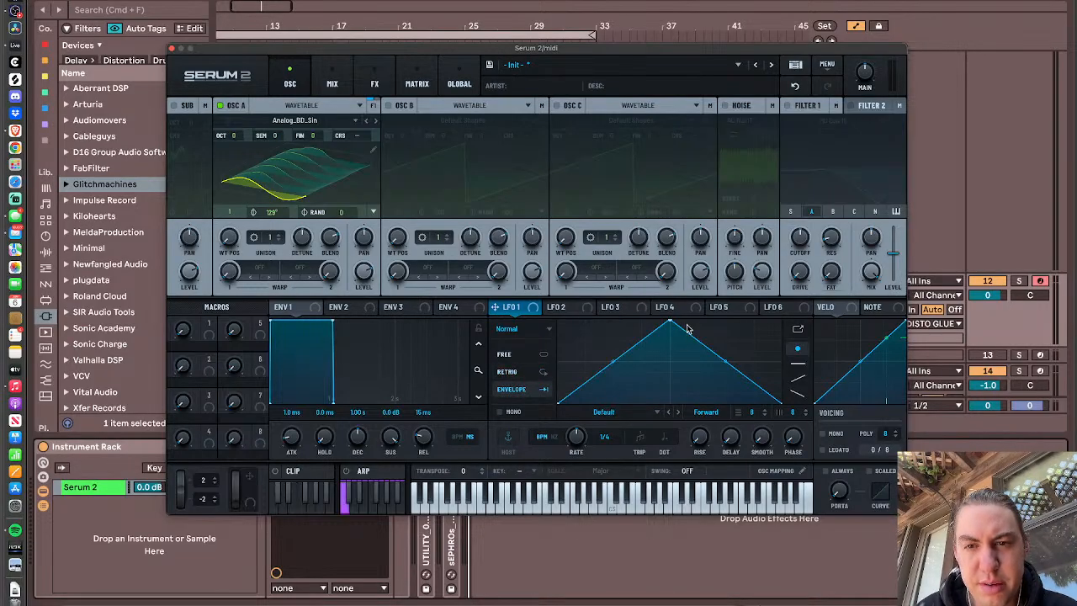
# - Reshape LFO 1 into a straight falling ramp by raising its start point to maximum and lowering its end point to zero
pyautogui.moveTo(560, 401); pyautogui.dragTo(548, 309)
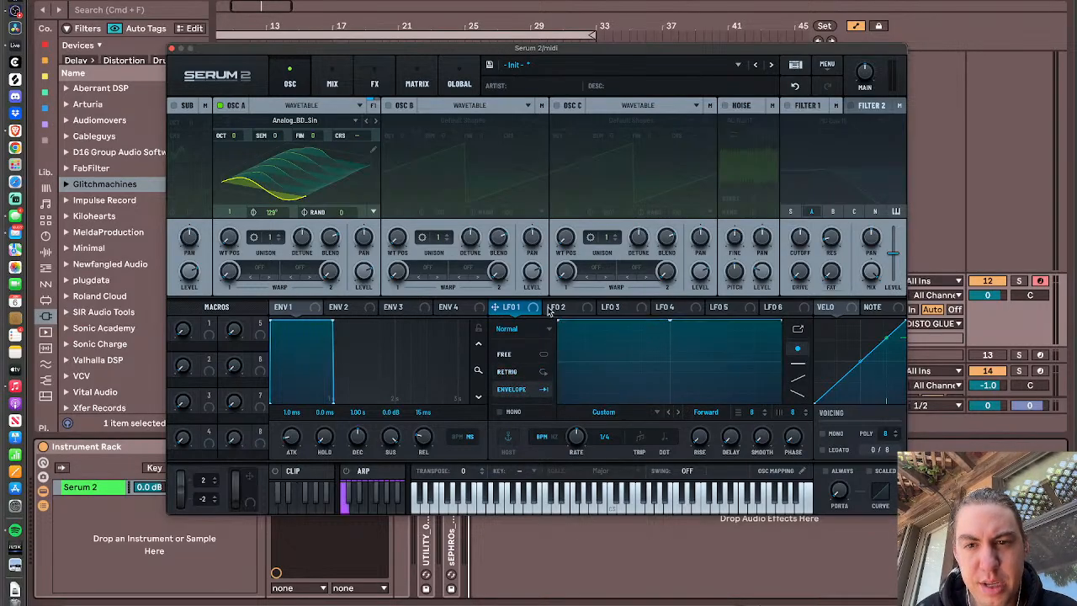
pyautogui.moveTo(781, 320); pyautogui.dragTo(889, 492)
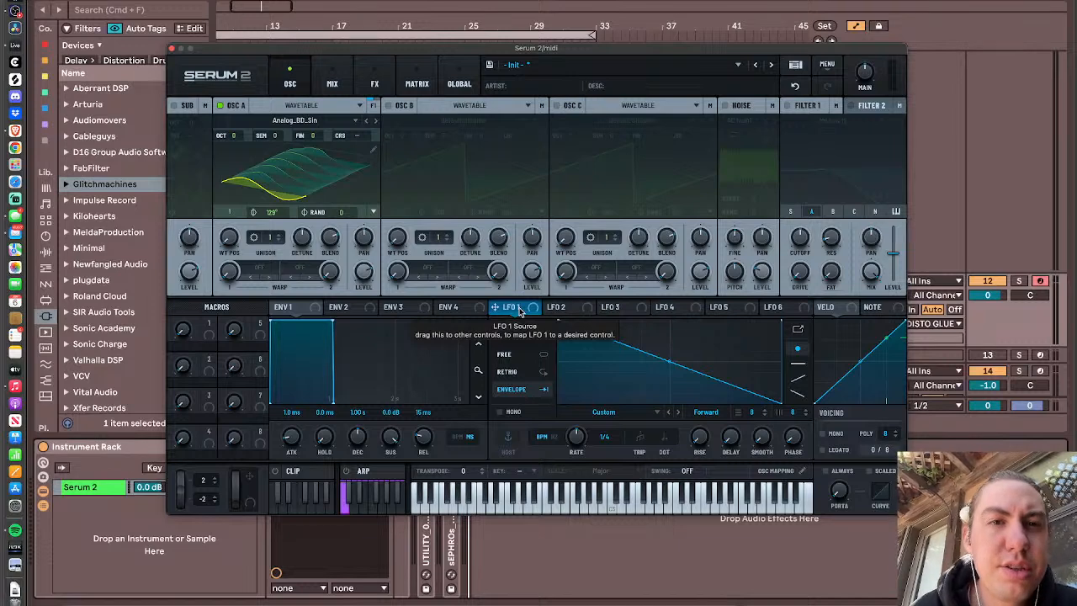
# - Route LFO 1 to the global Main Tuning in the modulation matrix and raise the amount slightly above centre
pyautogui.click(453, 87)
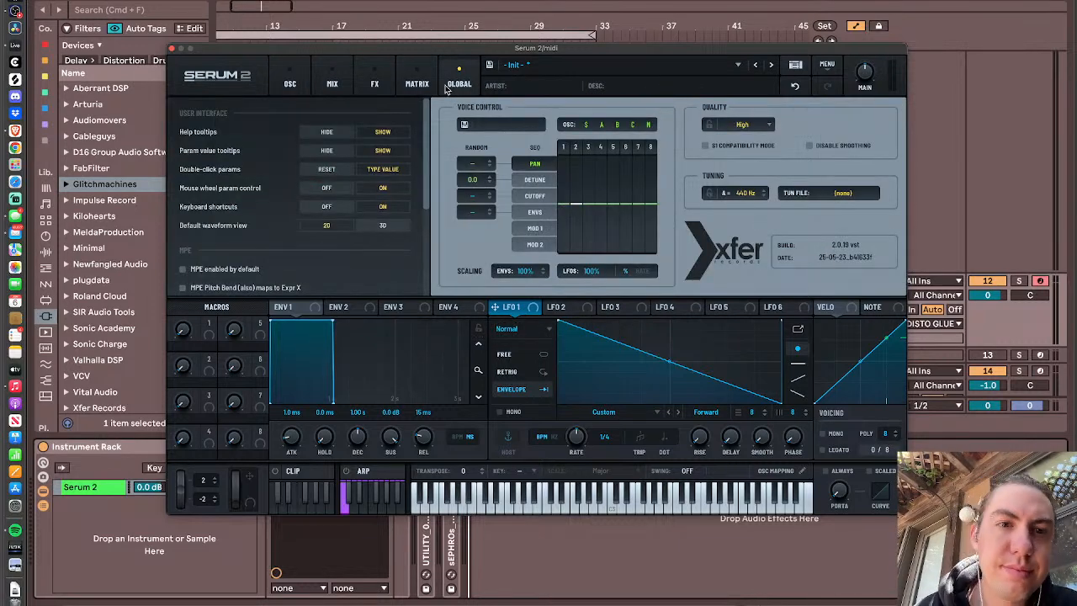
pyautogui.click(416, 87)
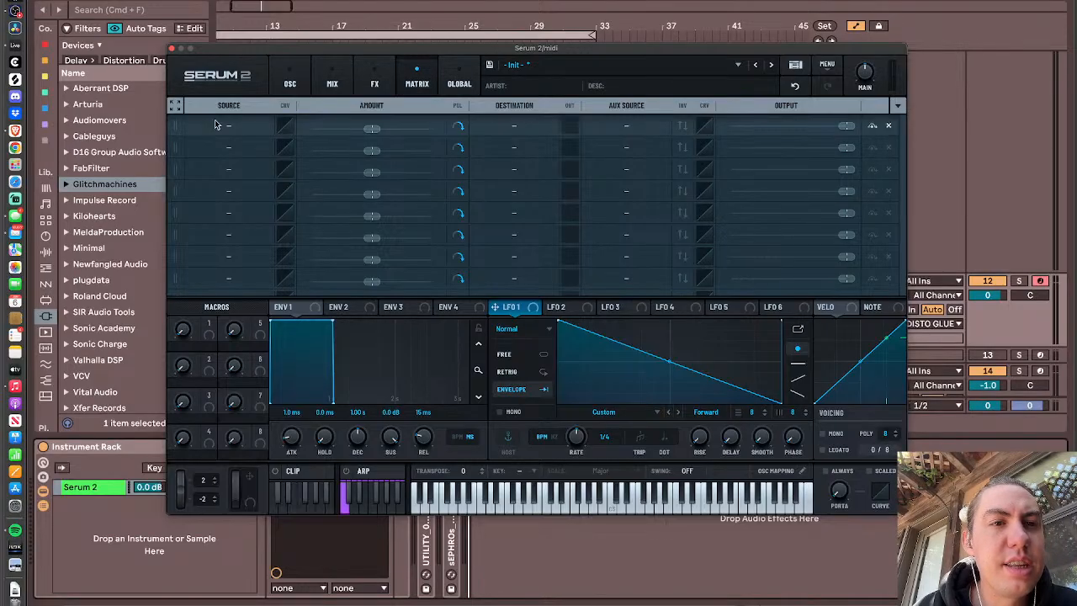
pyautogui.click(244, 130)
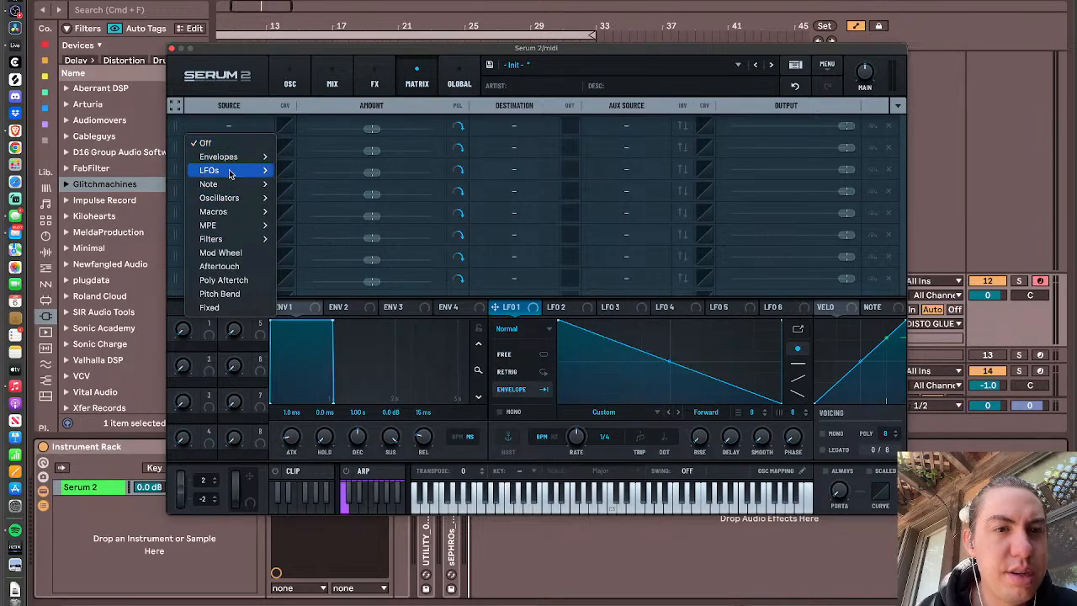
pyautogui.moveTo(244, 170)
pyautogui.click(290, 170)
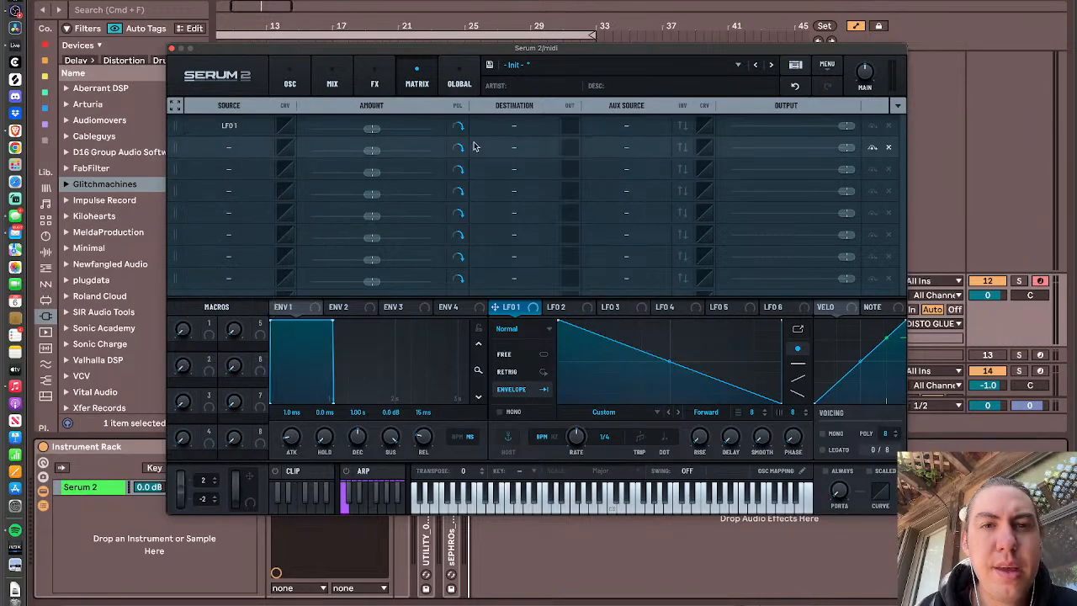
pyautogui.click(503, 127)
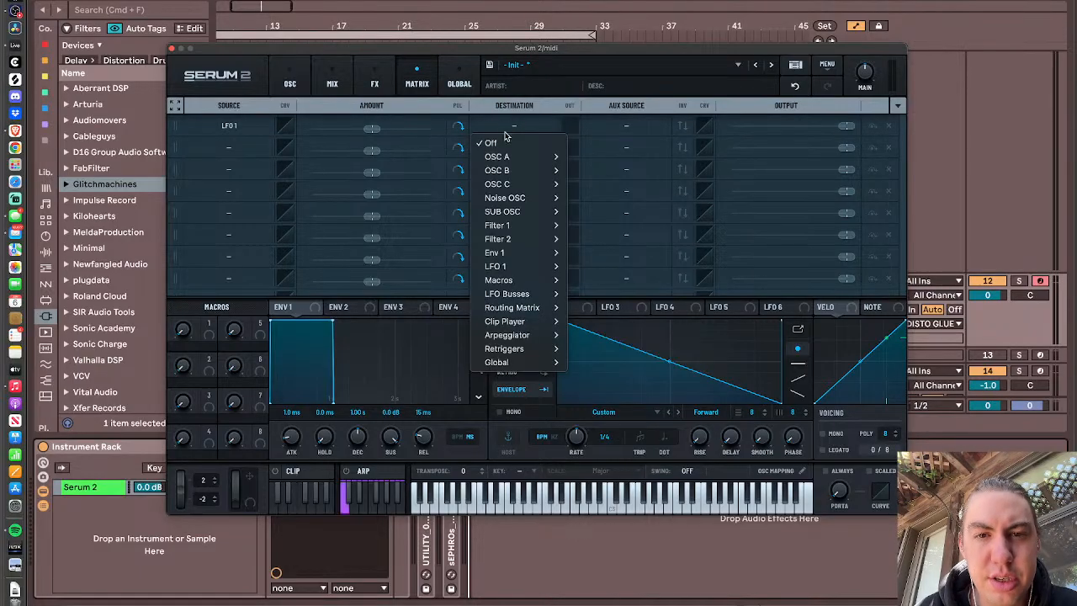
pyautogui.moveTo(513, 362)
pyautogui.click(621, 366)
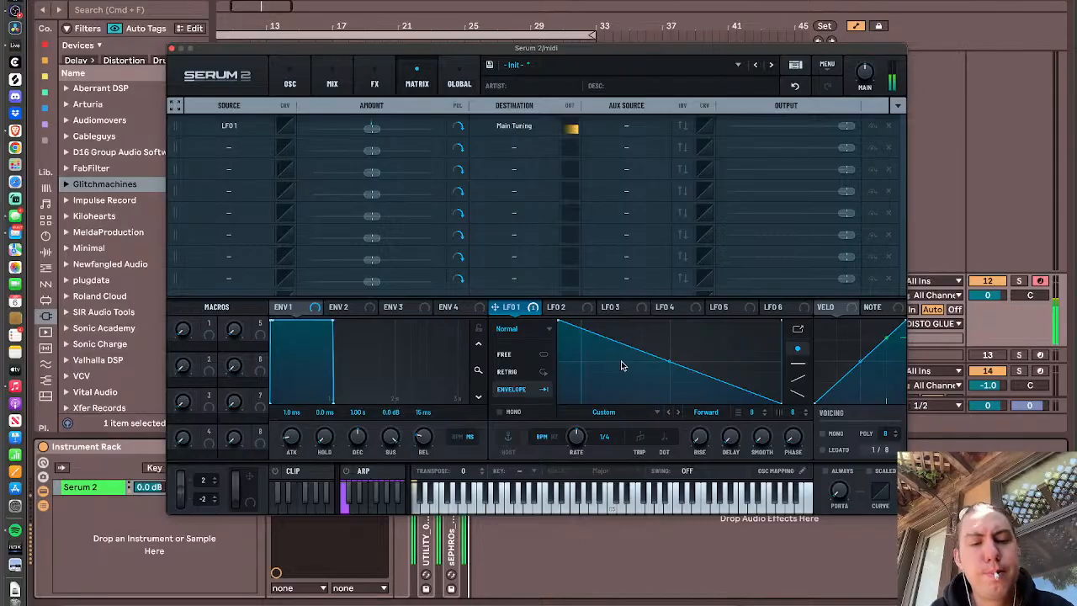
pyautogui.moveTo(372, 128); pyautogui.dragTo(403, 137)
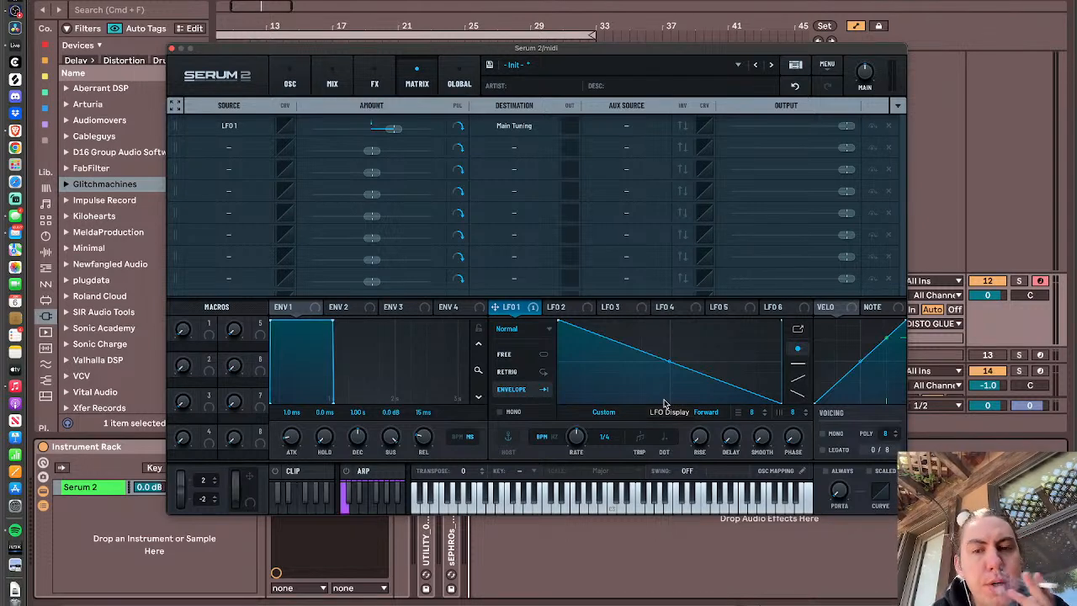
# - Modulate the LFO 1 curve point through LFO Bus 1 with Macro 1 as the source
pyautogui.rightClick(669, 363)
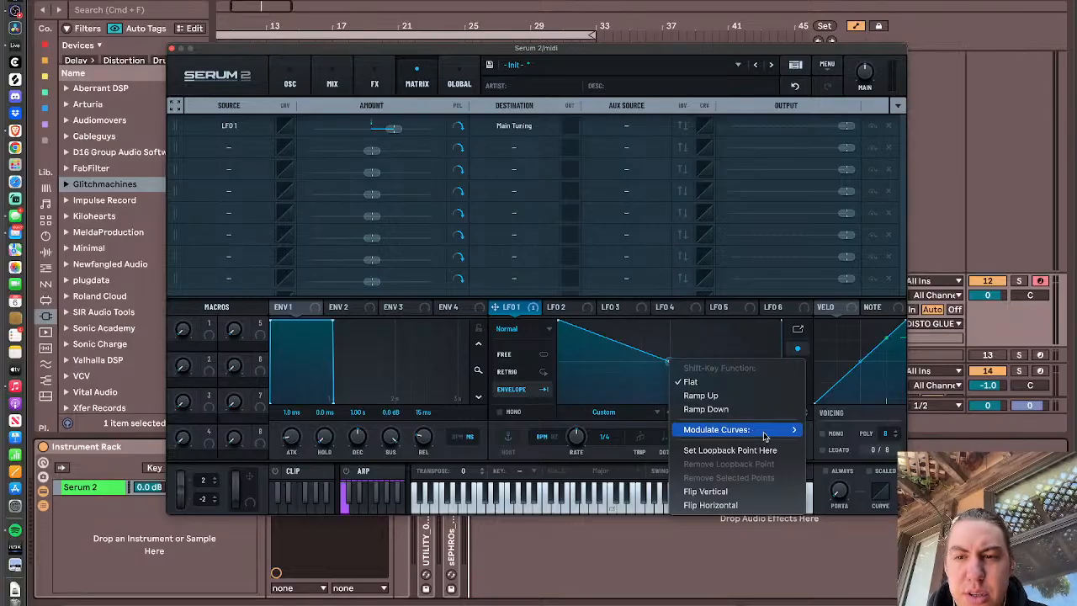
pyautogui.moveTo(764, 435)
pyautogui.moveTo(854, 435)
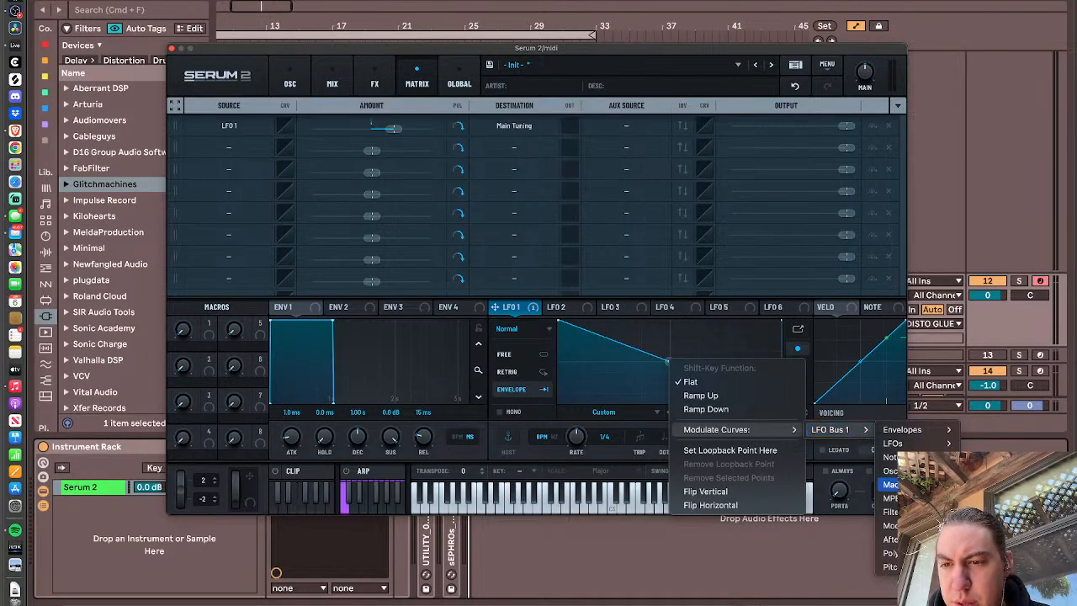
pyautogui.click(980, 485)
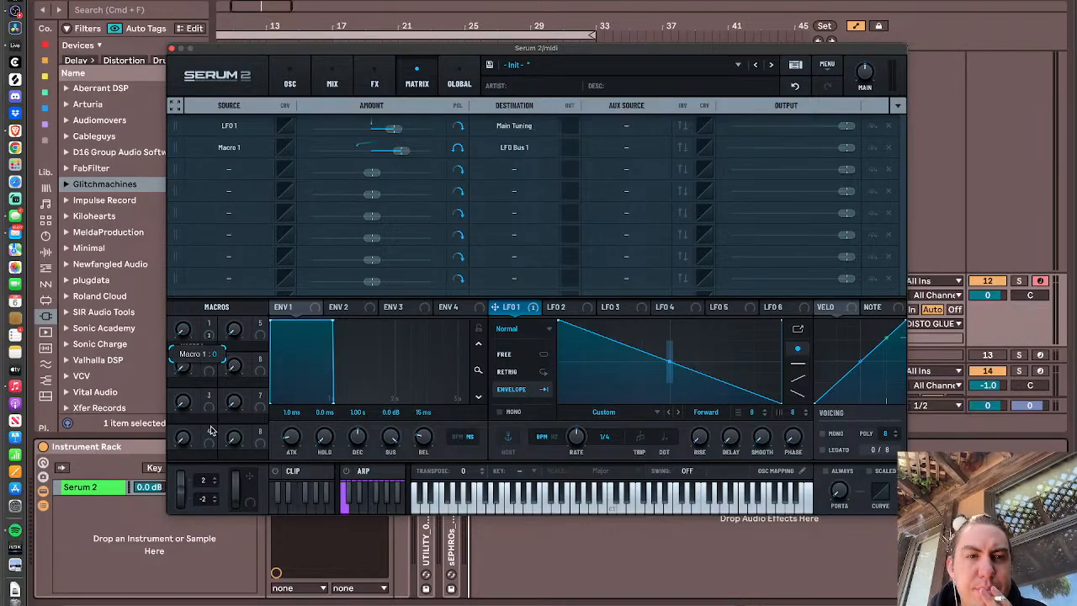
# - Make the Macro 1 modulation unipolar and bend the LFO 1 curve into a steep exponential decay
pyautogui.moveTo(670, 364)
pyautogui.mouseDown()
pyautogui.moveTo(669, 349)
pyautogui.moveTo(668, 394)
pyautogui.moveTo(668, 369)
pyautogui.mouseUp()
pyautogui.doubleClick(669, 368)
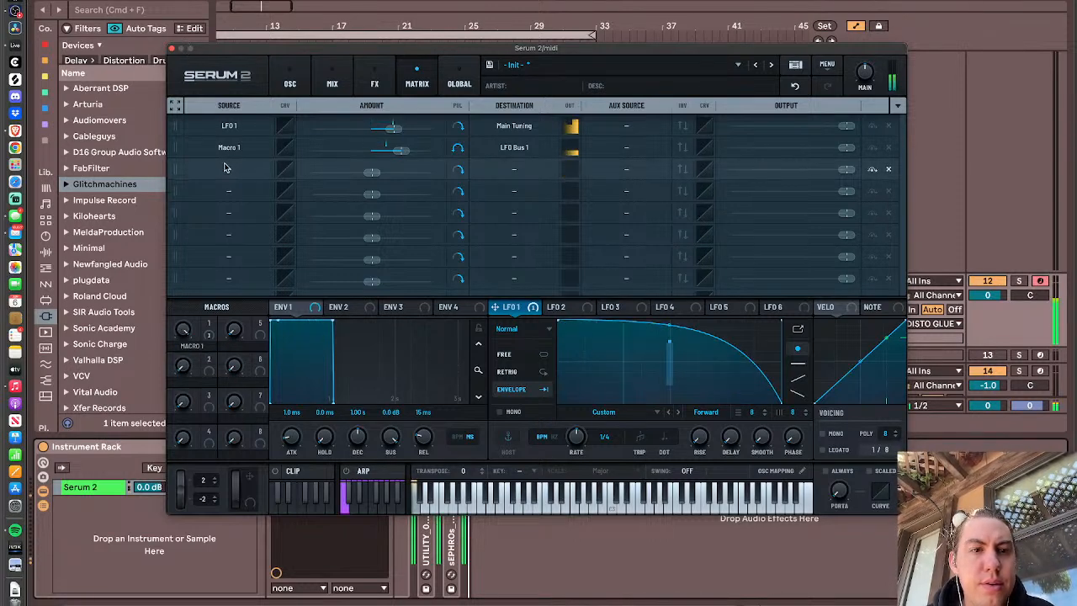
pyautogui.moveTo(184, 331); pyautogui.dragTo(190, 386)
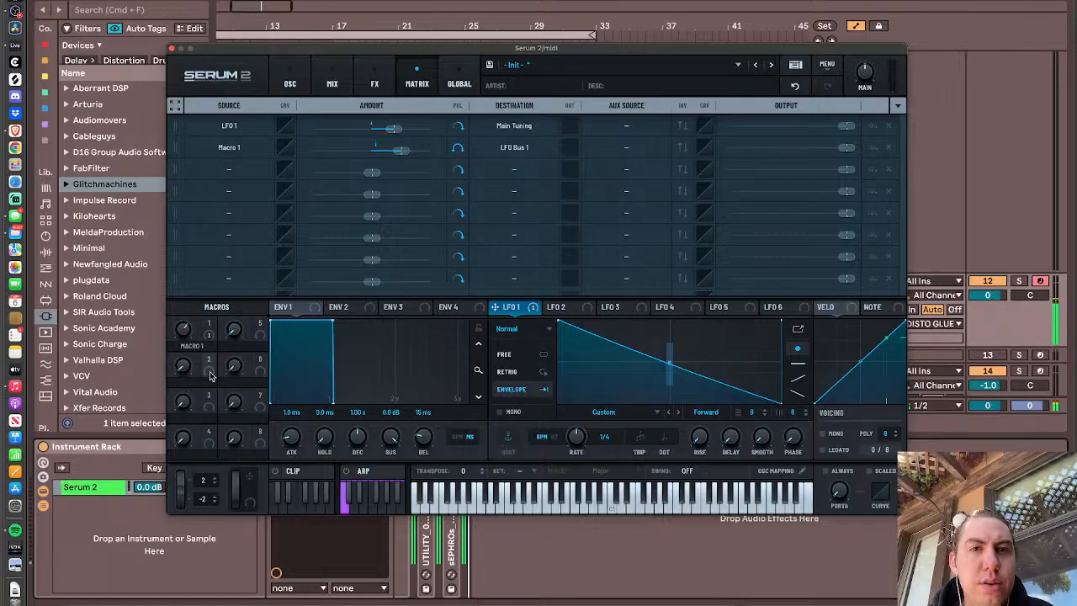
pyautogui.click(461, 129)
pyautogui.click(459, 150)
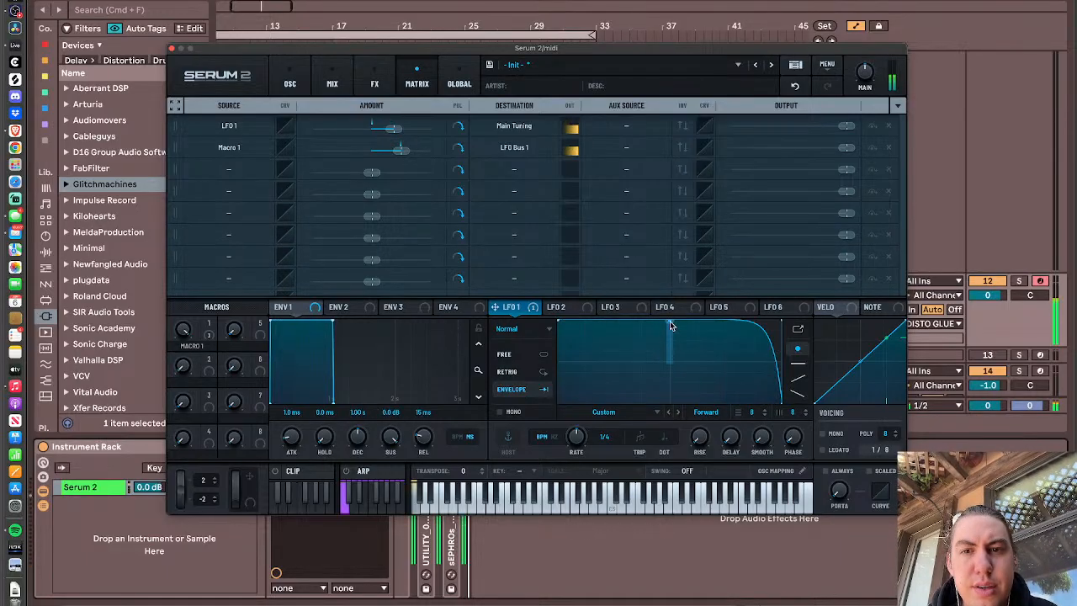
pyautogui.moveTo(671, 326); pyautogui.dragTo(673, 378)
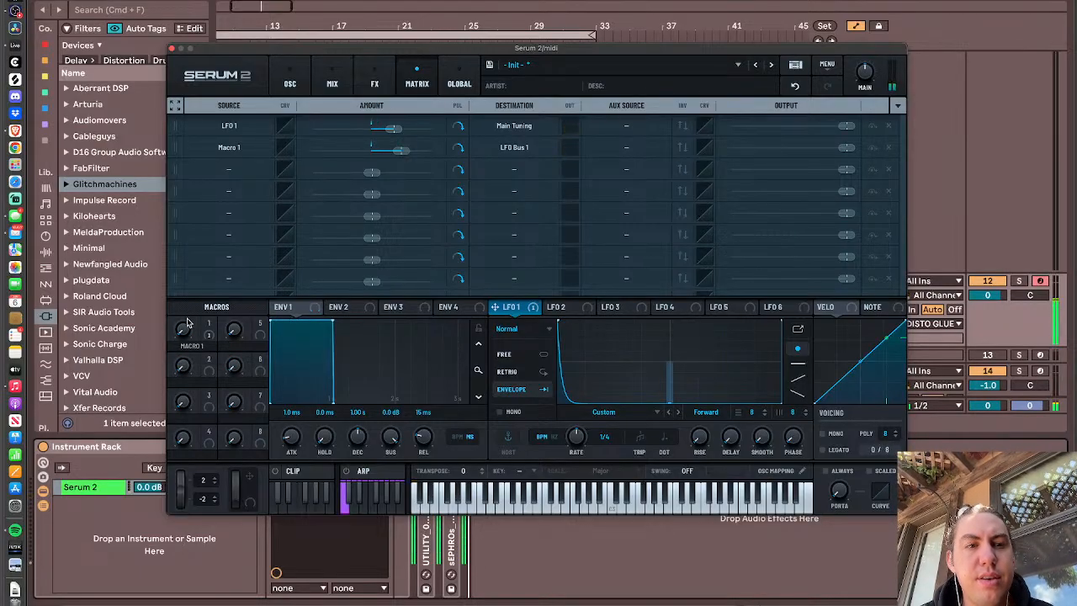
# - Rename Macro 1 to "expo pitch env" and raise it a little to soften the pitch decay
pyautogui.doubleClick(192, 346)
pyautogui.write('d')
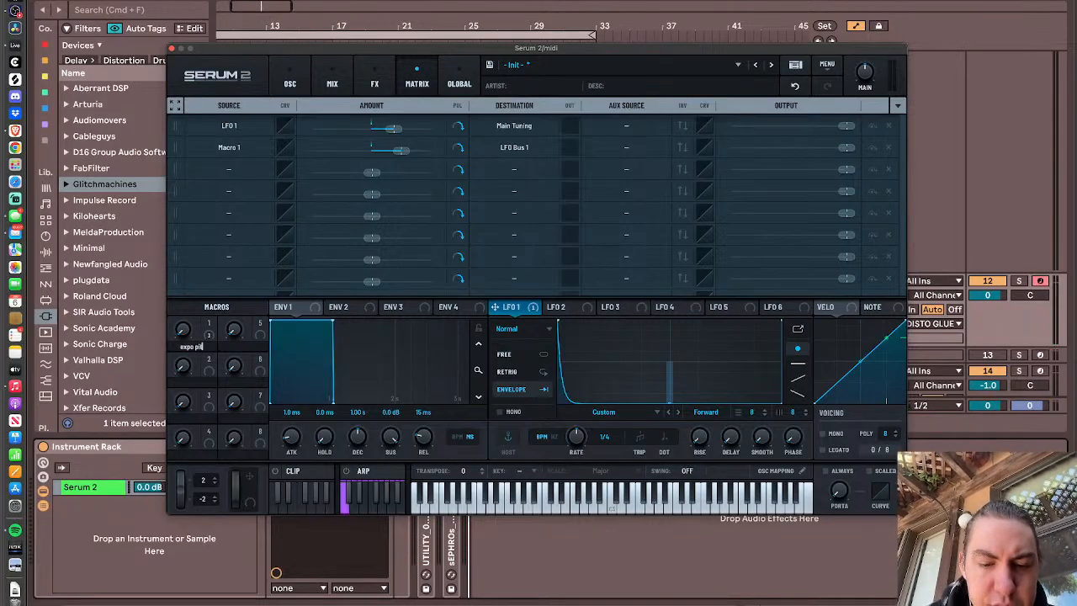
pyautogui.press('Return')
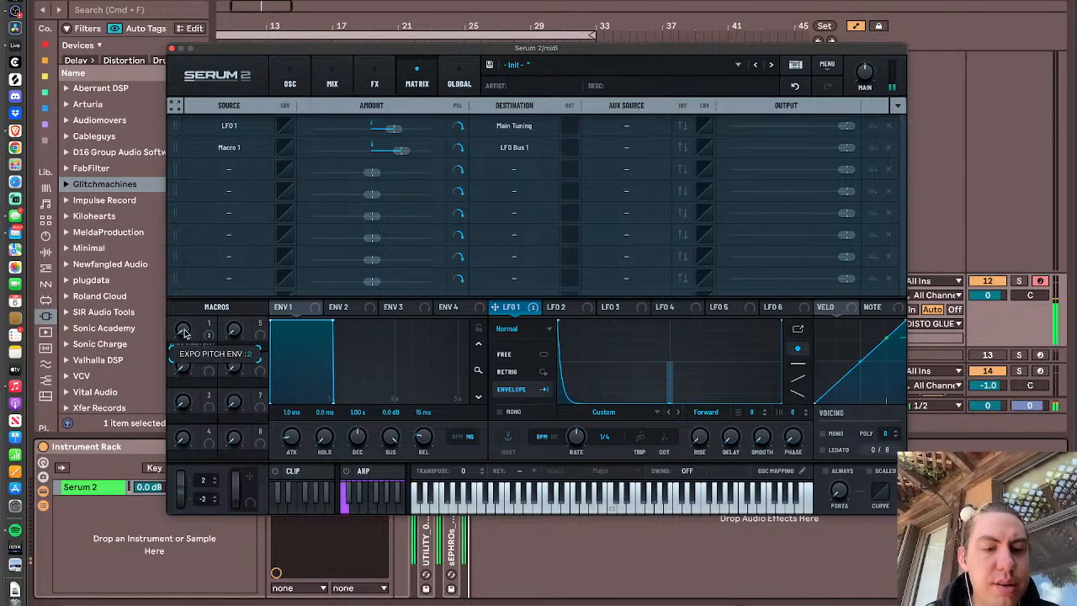
pyautogui.moveTo(185, 334); pyautogui.dragTo(174, 293)
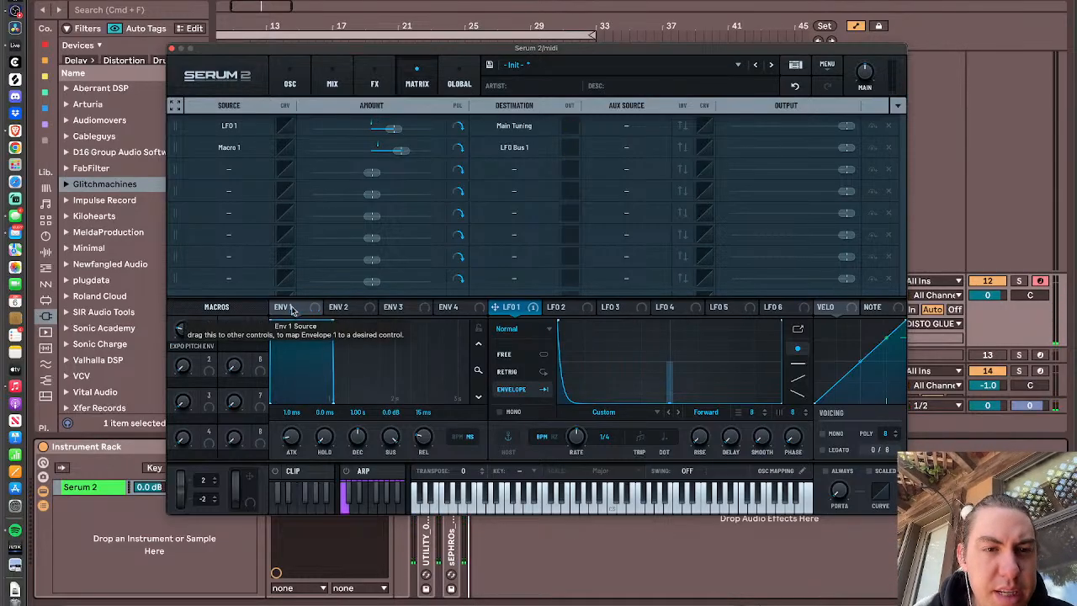
# - Try a long release on Envelope 1, then set its release to 16 ms
pyautogui.click(292, 310)
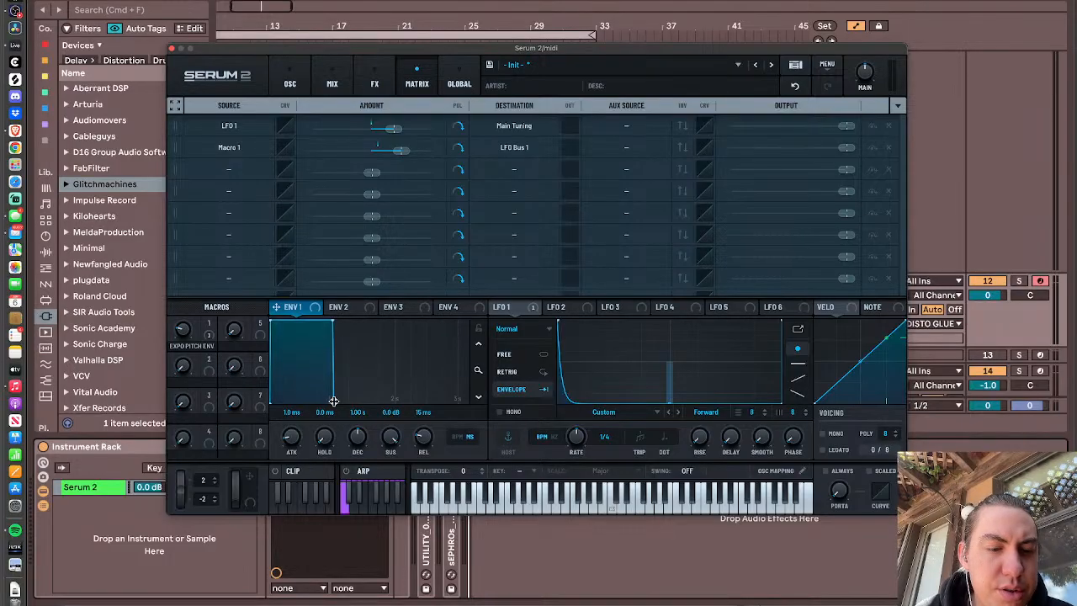
pyautogui.moveTo(334, 400); pyautogui.dragTo(492, 411)
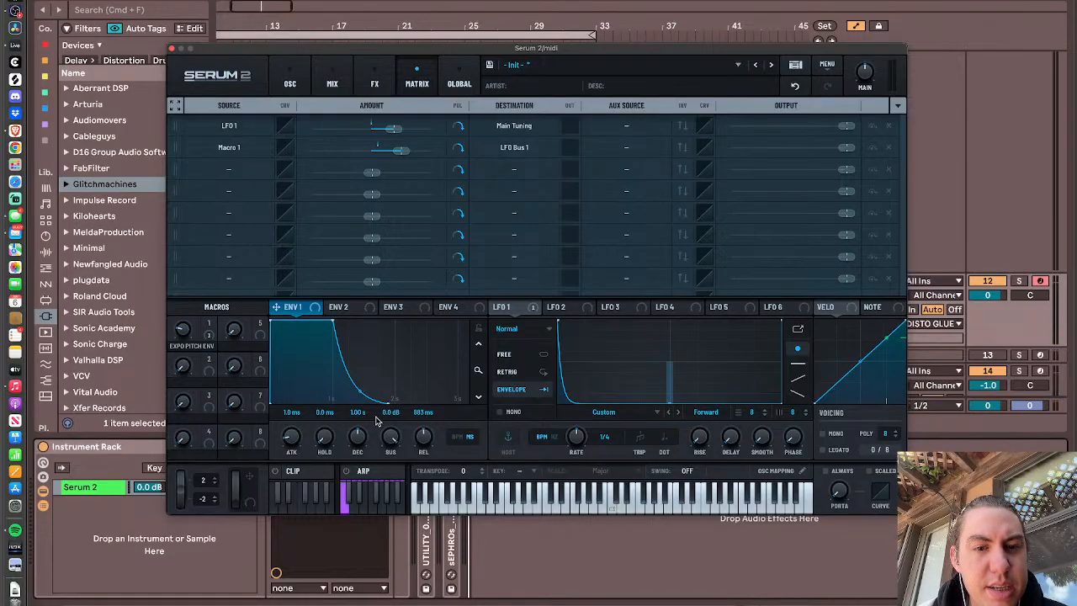
pyautogui.moveTo(423, 439); pyautogui.dragTo(425, 477)
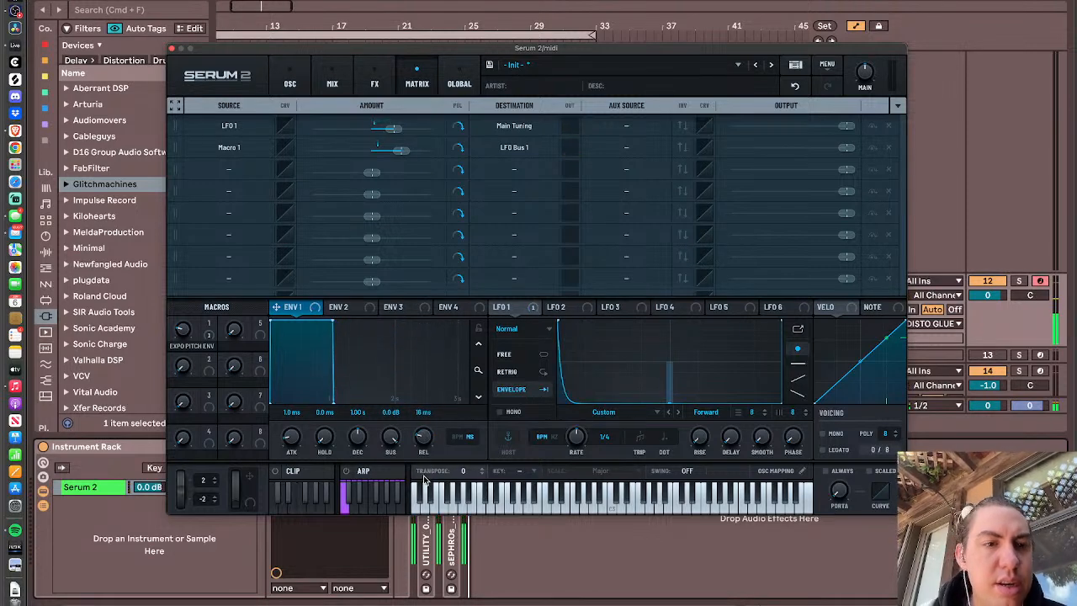
# - Assign Macro 2 to Envelope 1's release, raise the macro to maximum and reduce the modulation amount
pyautogui.moveTo(209, 359); pyautogui.dragTo(425, 438)
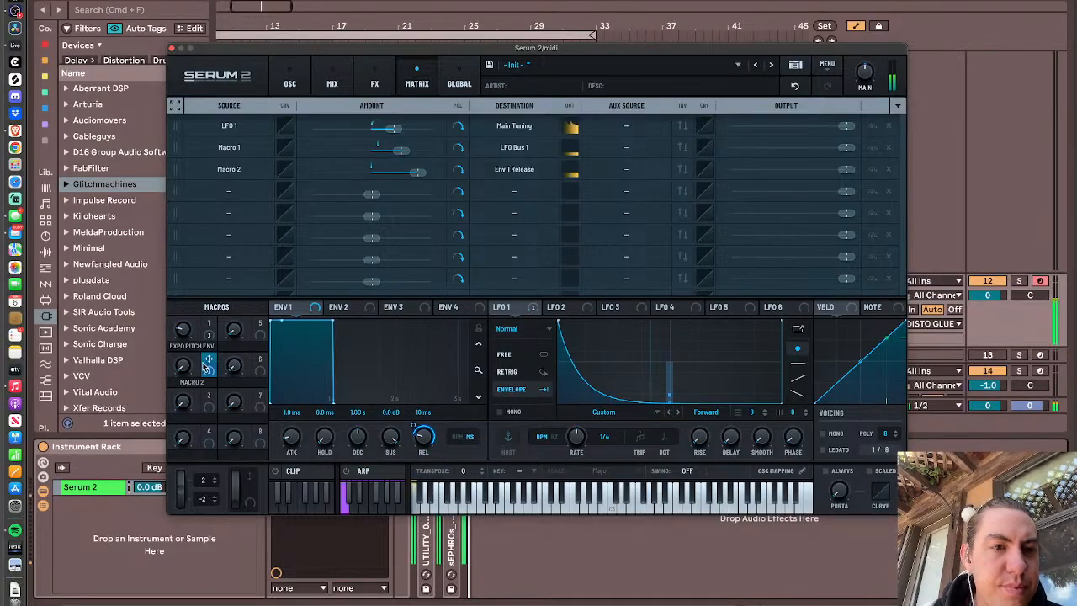
pyautogui.moveTo(183, 366); pyautogui.dragTo(183, 320)
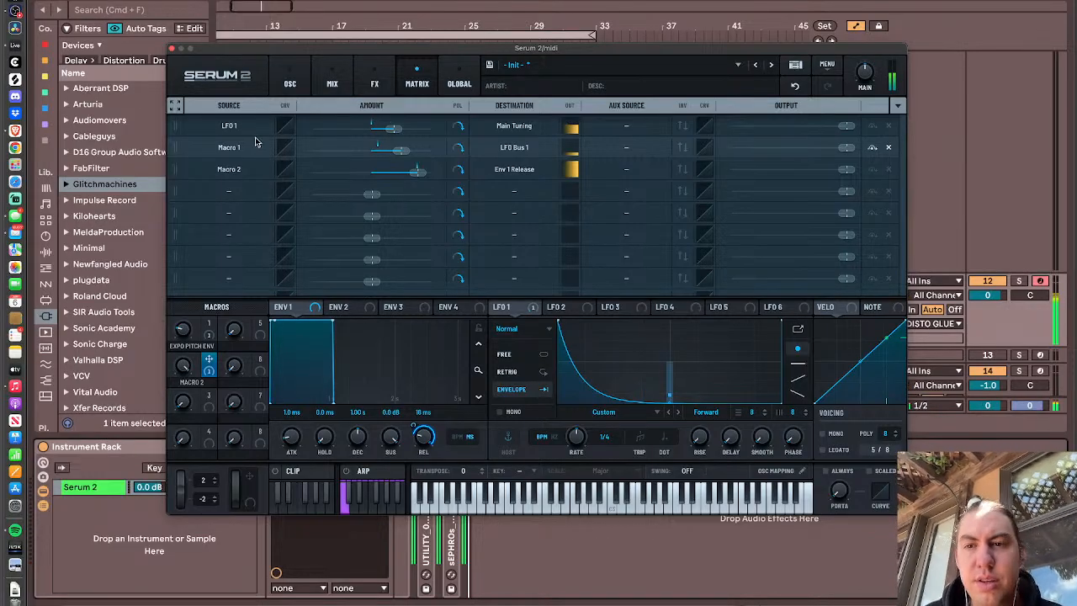
pyautogui.moveTo(209, 372)
pyautogui.mouseDown()
pyautogui.moveTo(212, 419)
pyautogui.moveTo(208, 375)
pyautogui.mouseUp()
pyautogui.rightClick(209, 372)
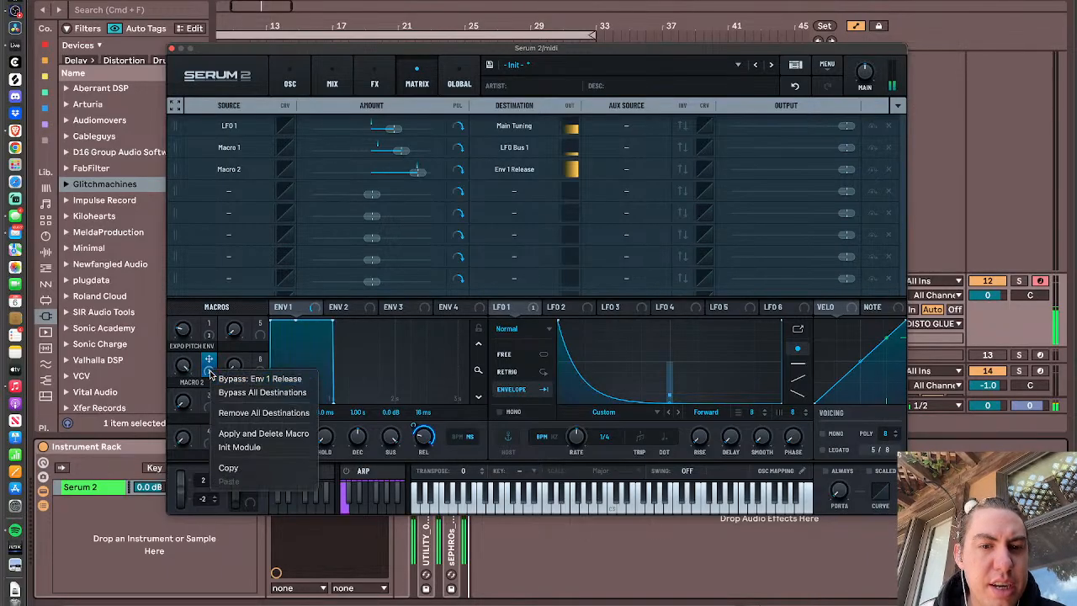
pyautogui.click(208, 371)
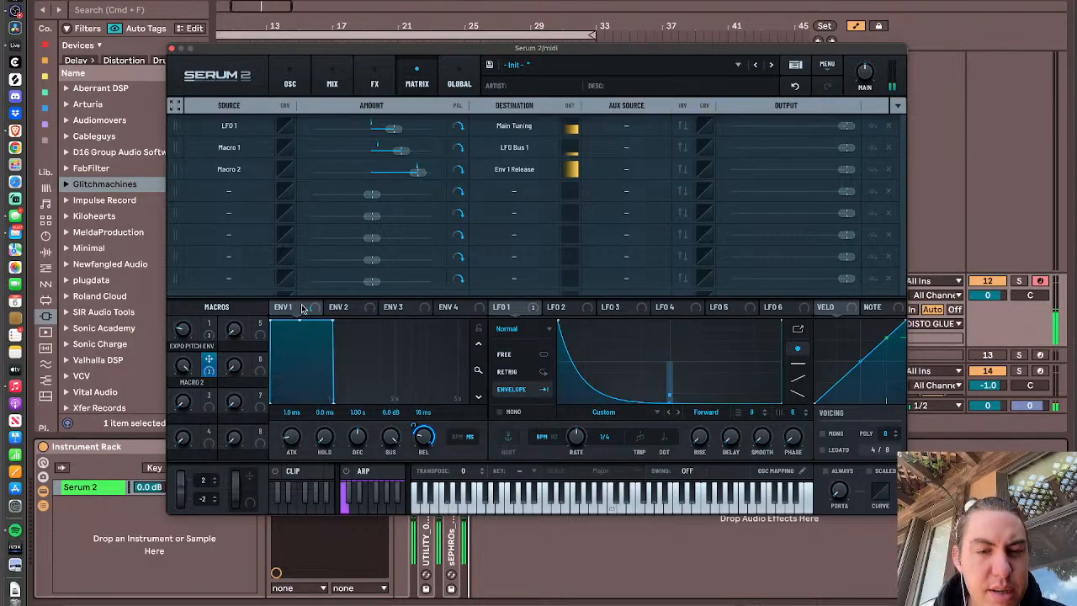
pyautogui.moveTo(416, 428); pyautogui.dragTo(415, 460)
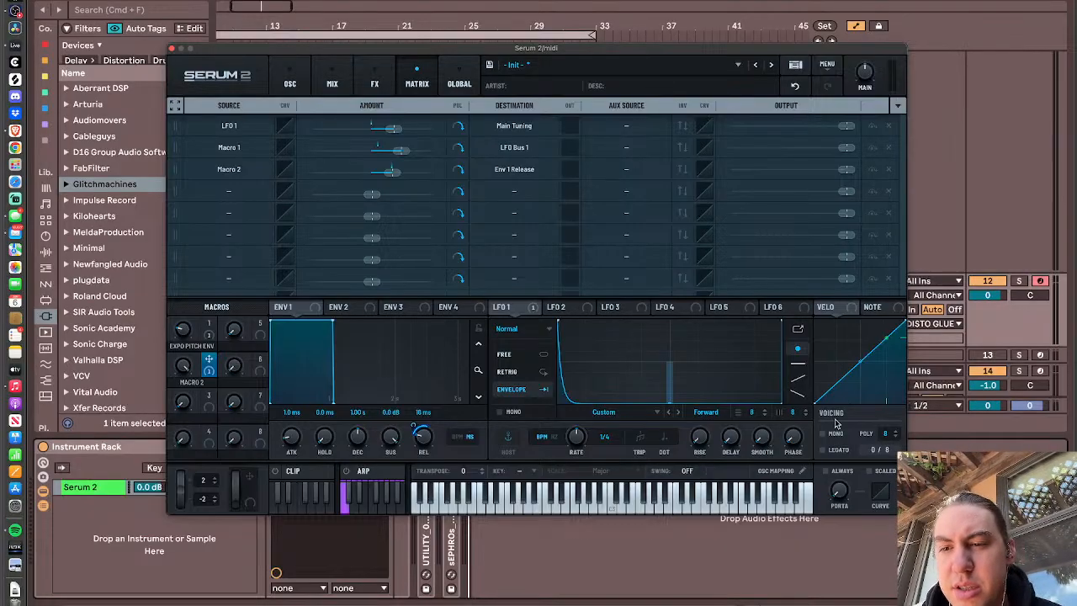
# - Turn on mono and legato voicing and raise the portamento time
pyautogui.click(823, 450)
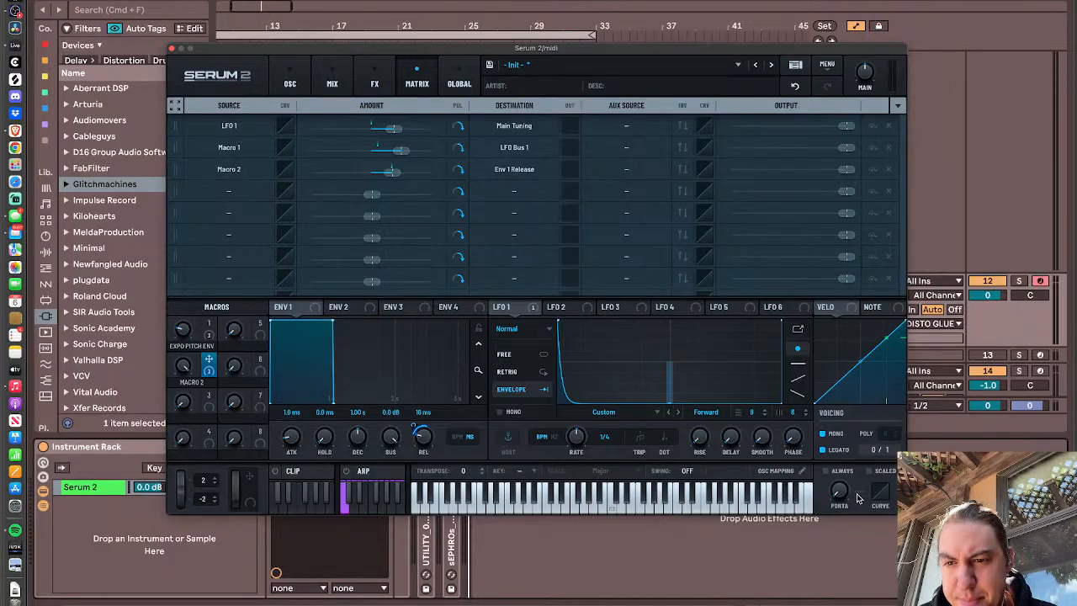
pyautogui.moveTo(839, 490); pyautogui.dragTo(842, 439)
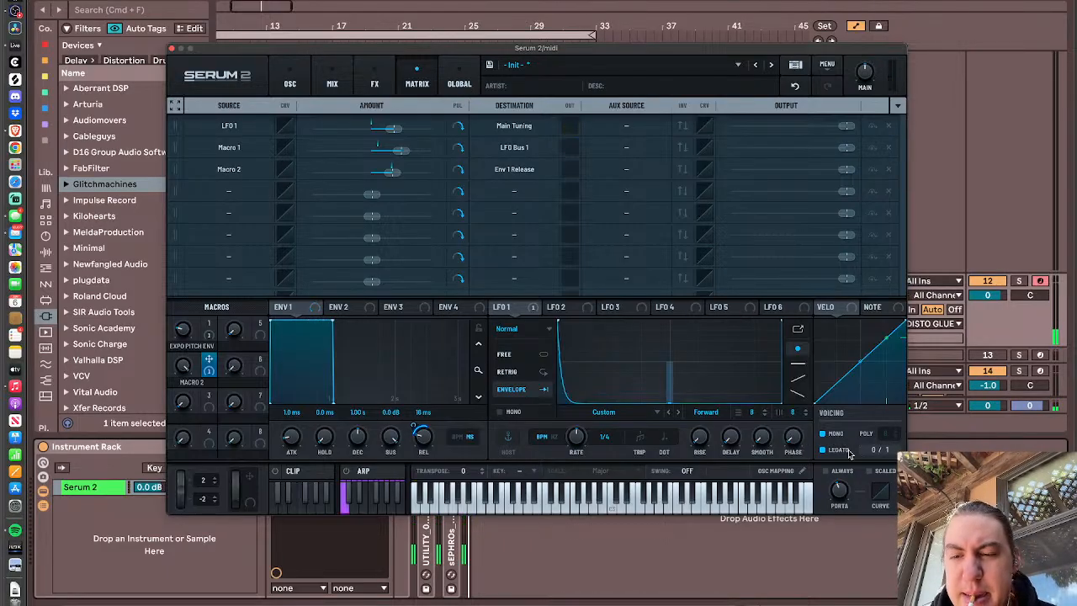
pyautogui.click(837, 521)
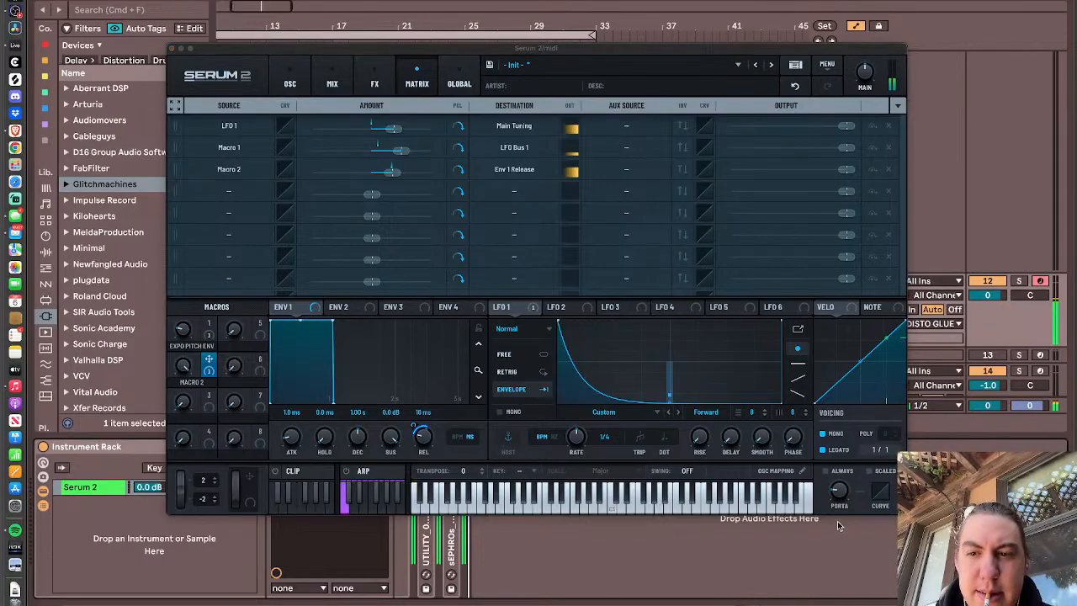
pyautogui.click(837, 495)
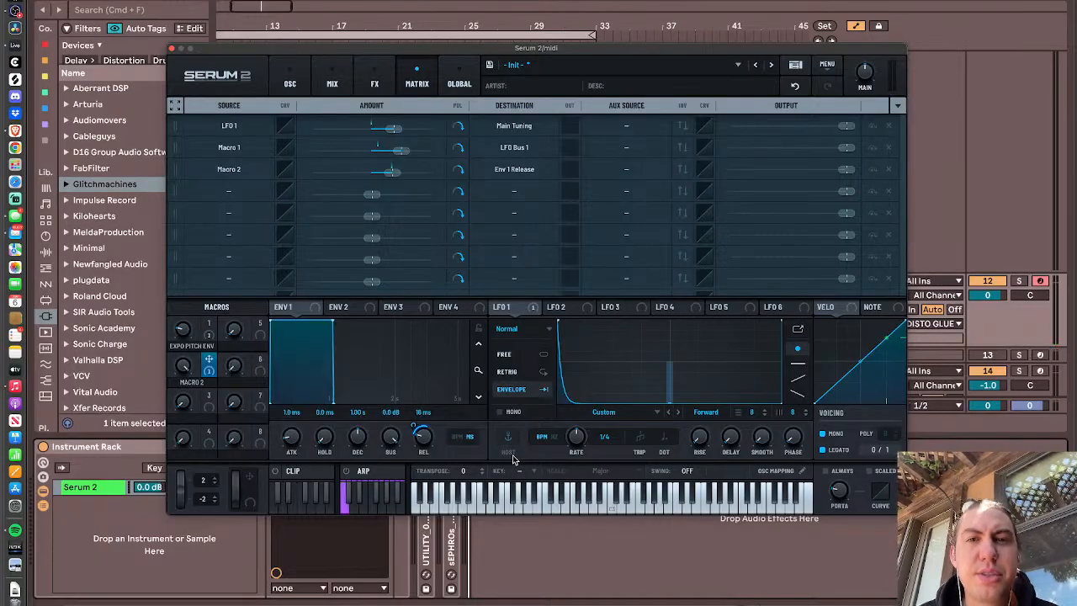
# - Enable the noise oscillator and set its noise color to White
pyautogui.click(290, 83)
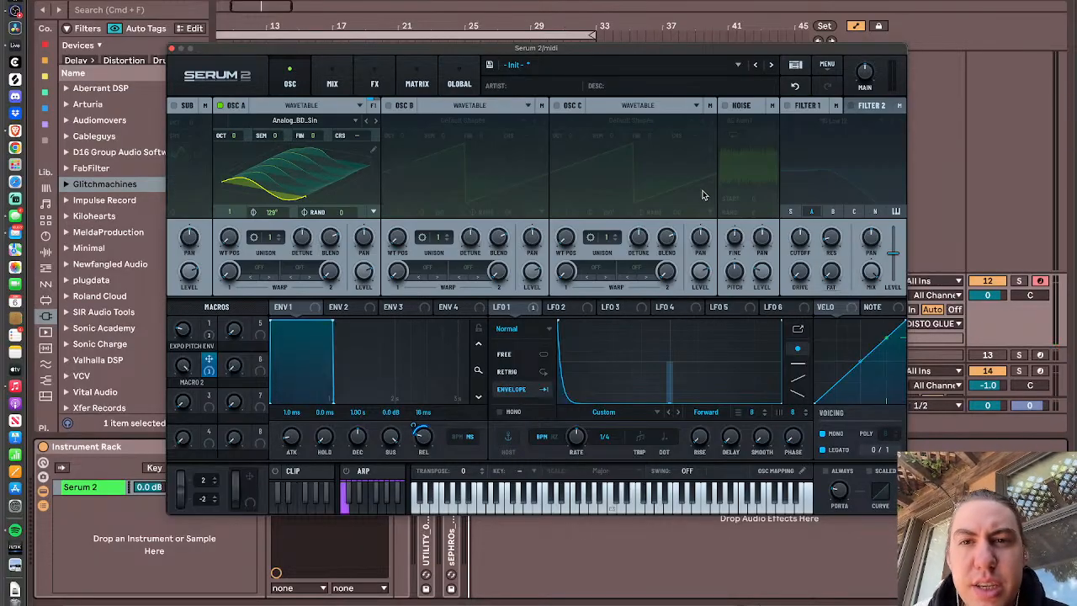
pyautogui.click(726, 106)
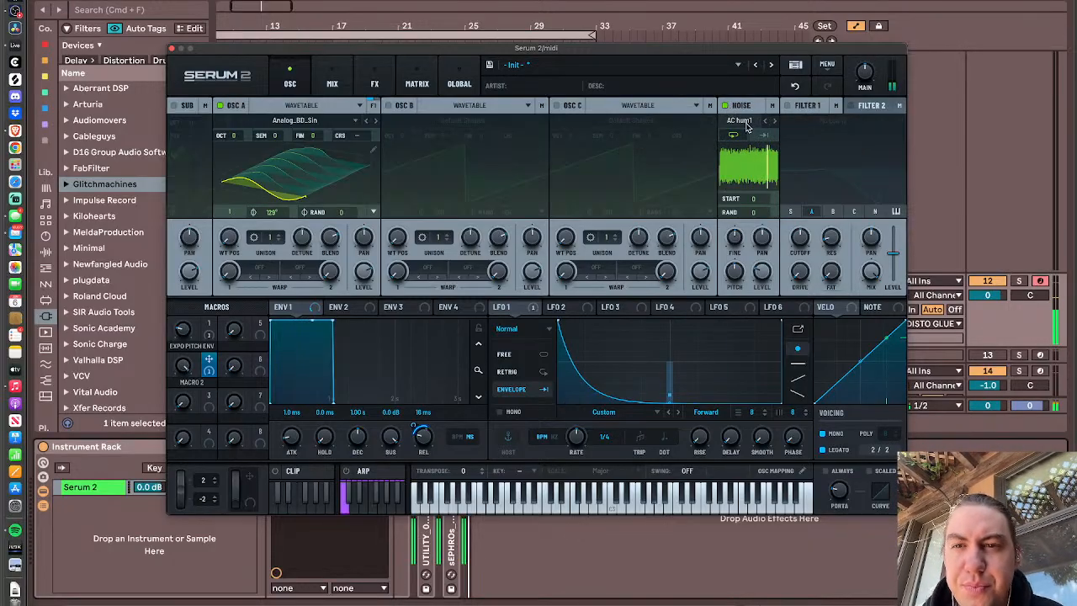
pyautogui.click(741, 121)
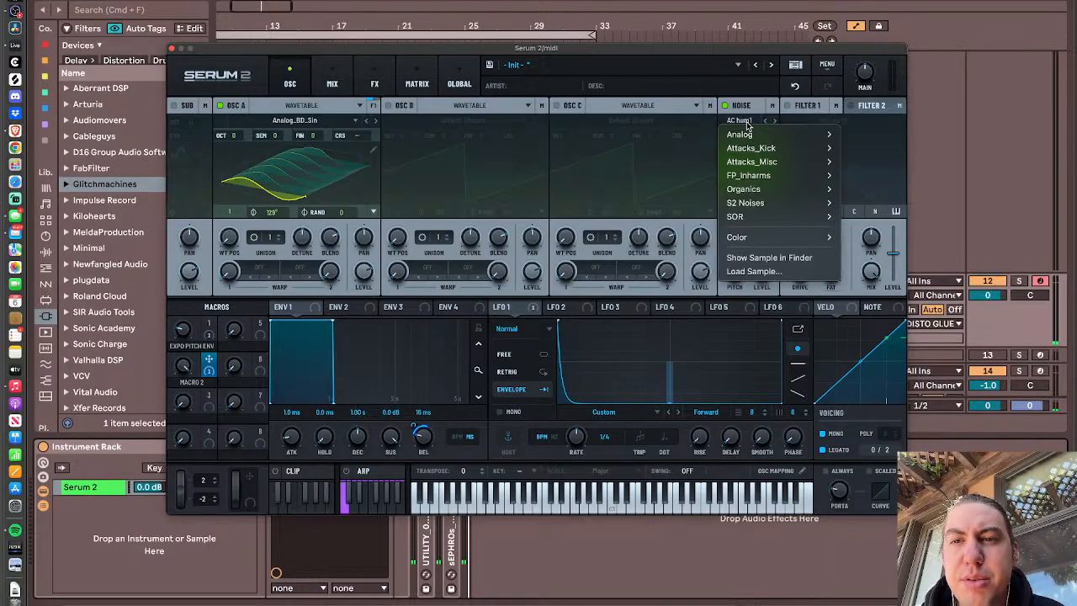
pyautogui.moveTo(764, 202)
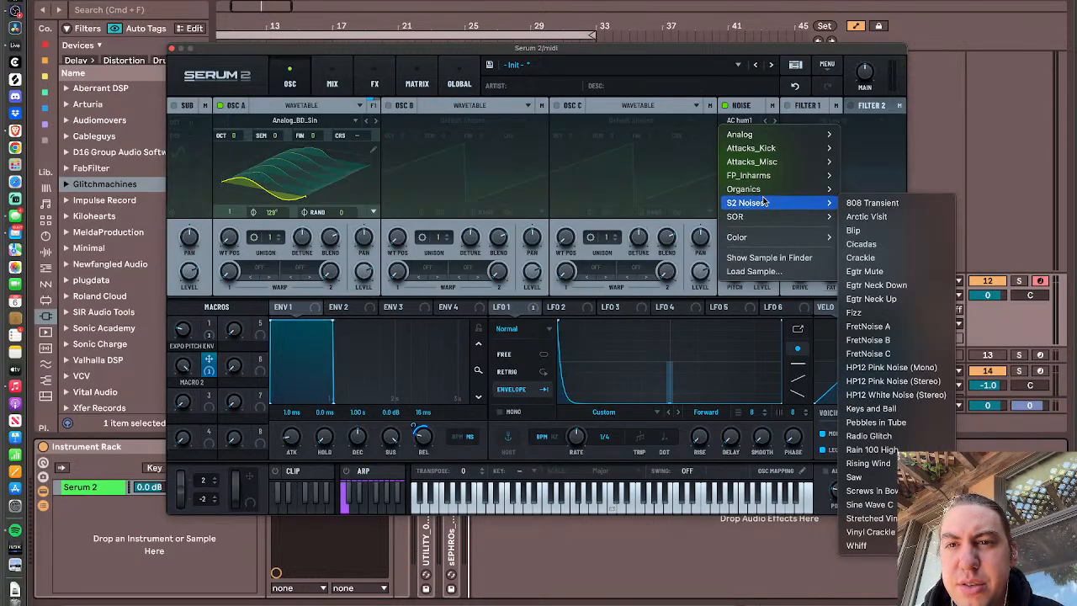
pyautogui.moveTo(761, 238)
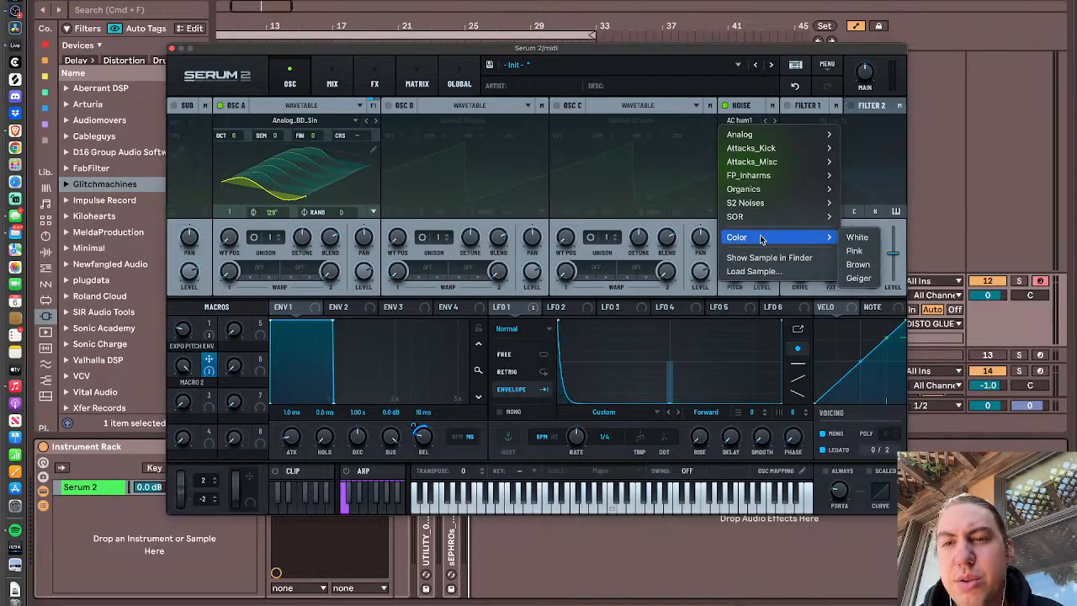
pyautogui.click(866, 240)
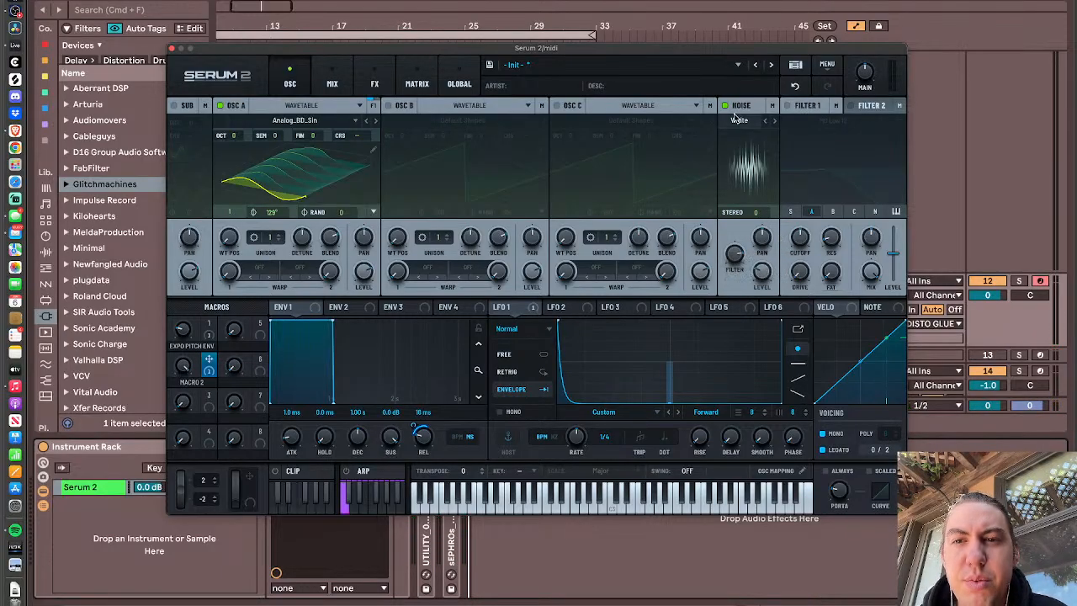
# - Try LFO 1 as the modulation source for the noise level
pyautogui.rightClick(758, 278)
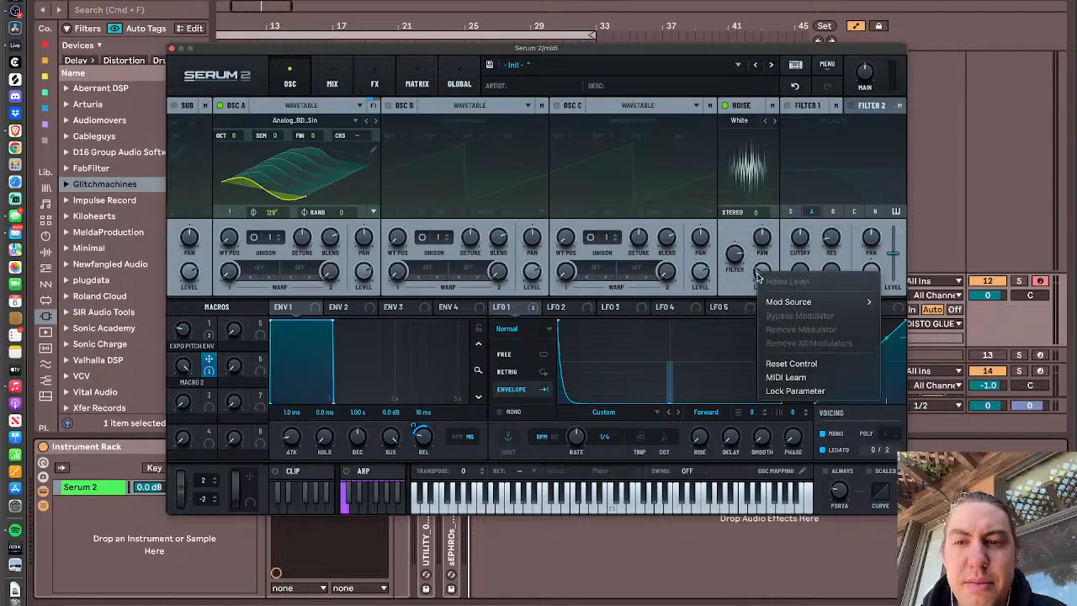
pyautogui.moveTo(809, 305)
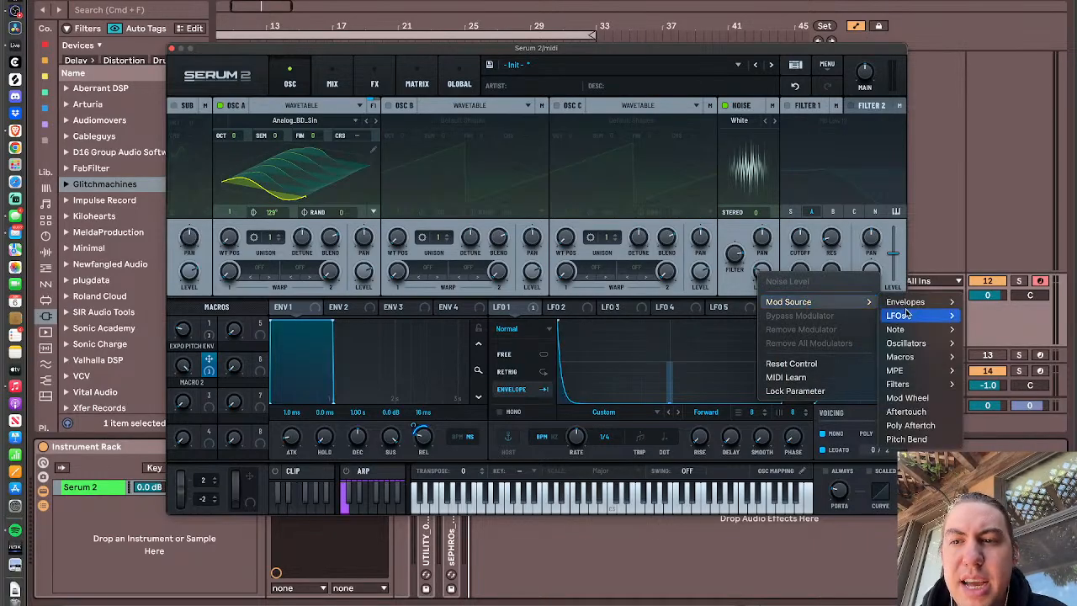
pyautogui.moveTo(909, 315)
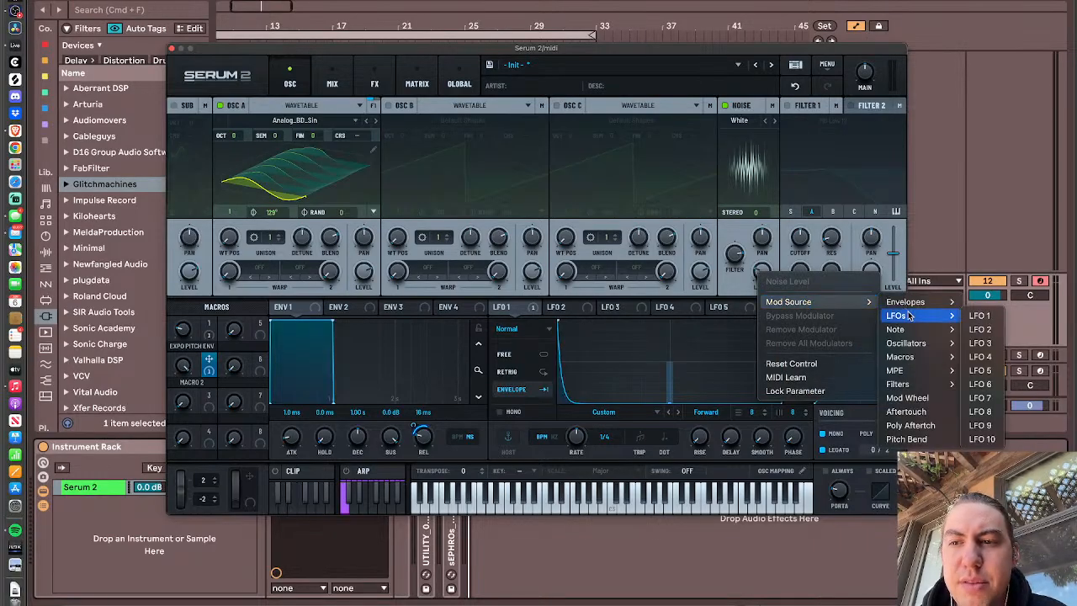
pyautogui.click(988, 318)
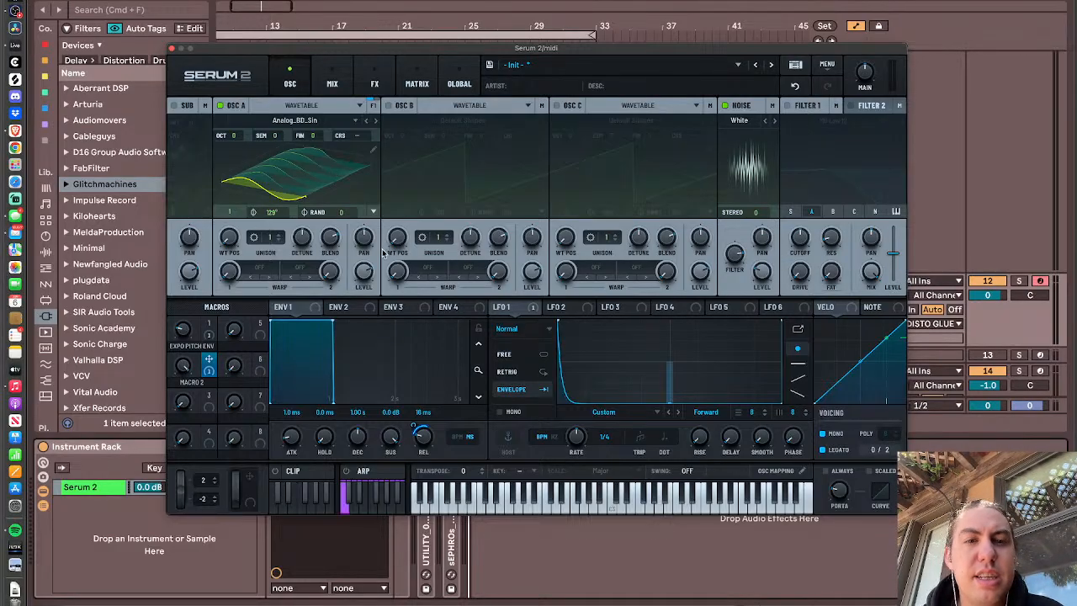
# - Assign oscillator A as the modulation source for the noise level
pyautogui.rightClick(763, 275)
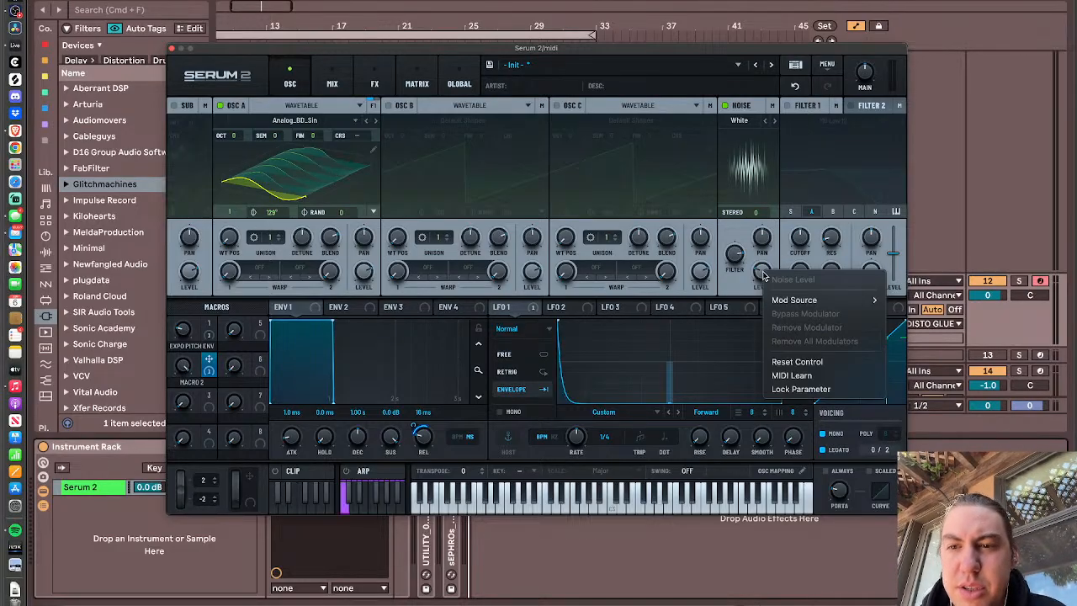
pyautogui.moveTo(808, 300)
pyautogui.moveTo(937, 326)
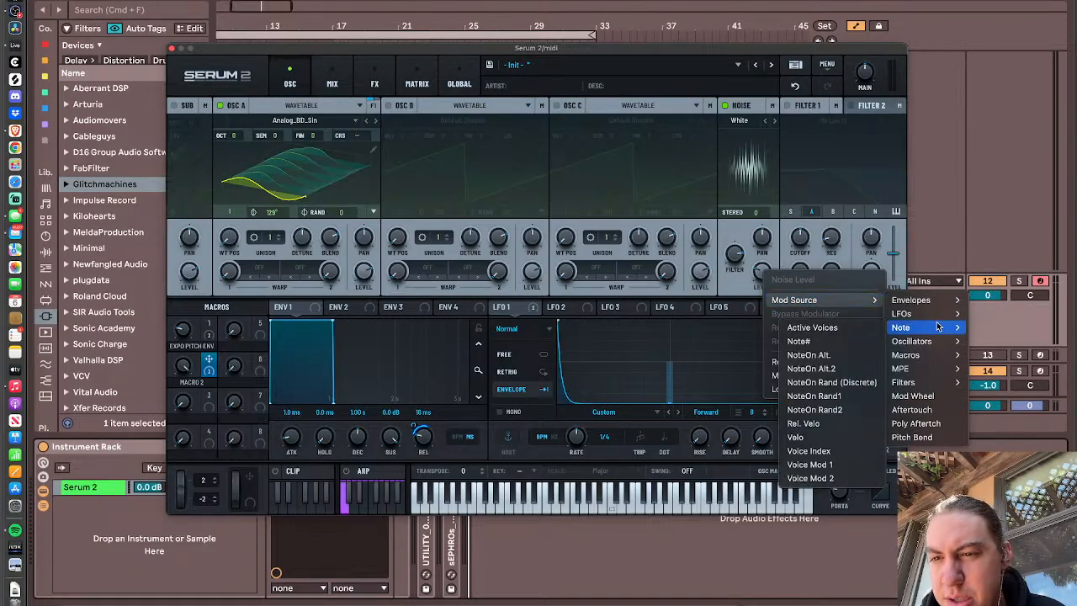
pyautogui.moveTo(916, 341)
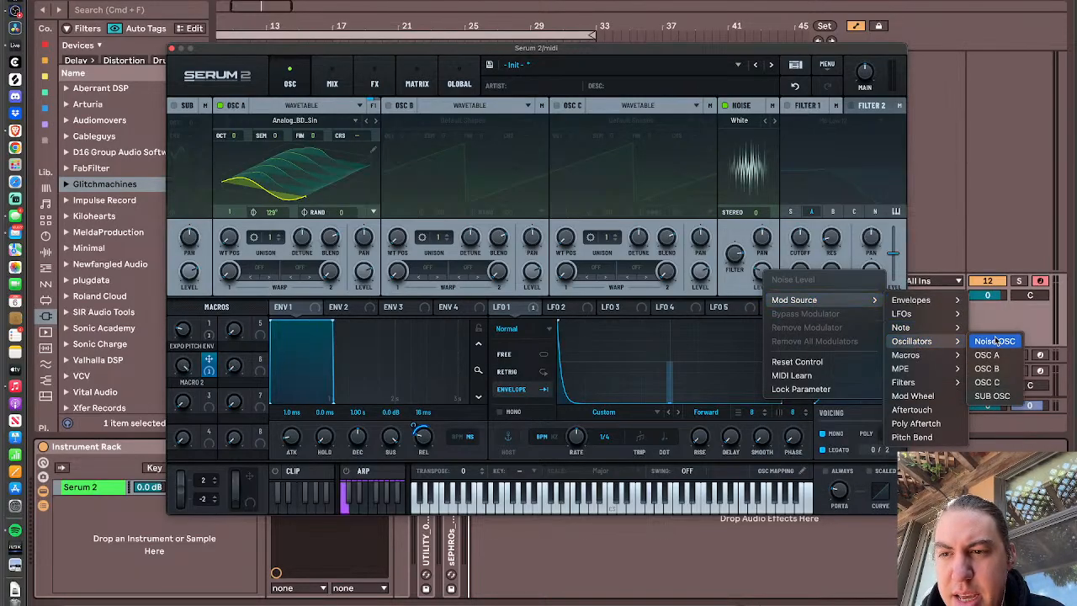
pyautogui.click(999, 360)
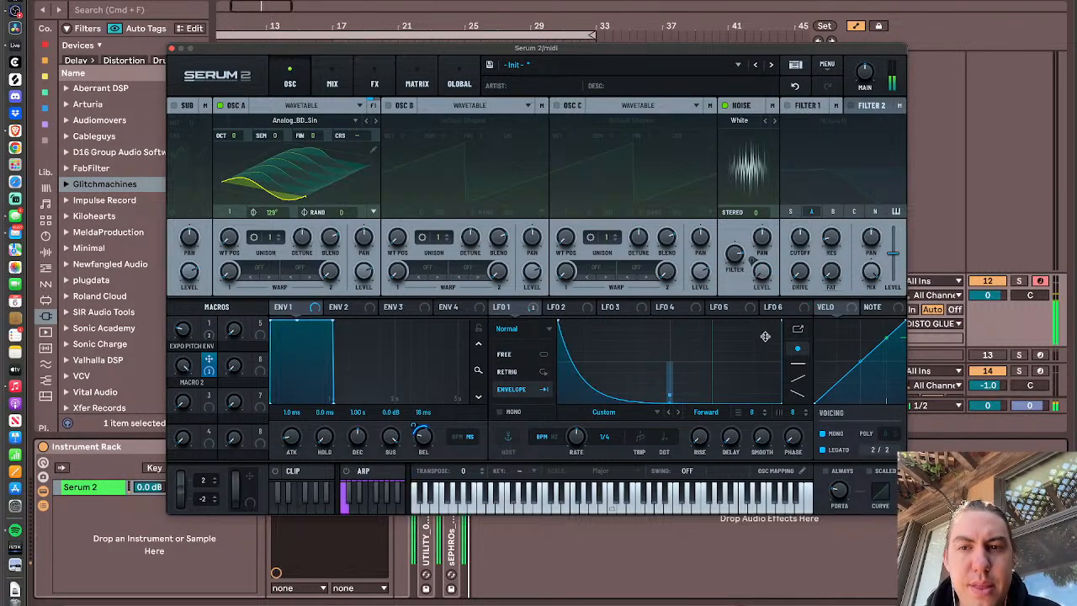
# - Review the categories of modulation sources available for the noise level
pyautogui.moveTo(767, 275)
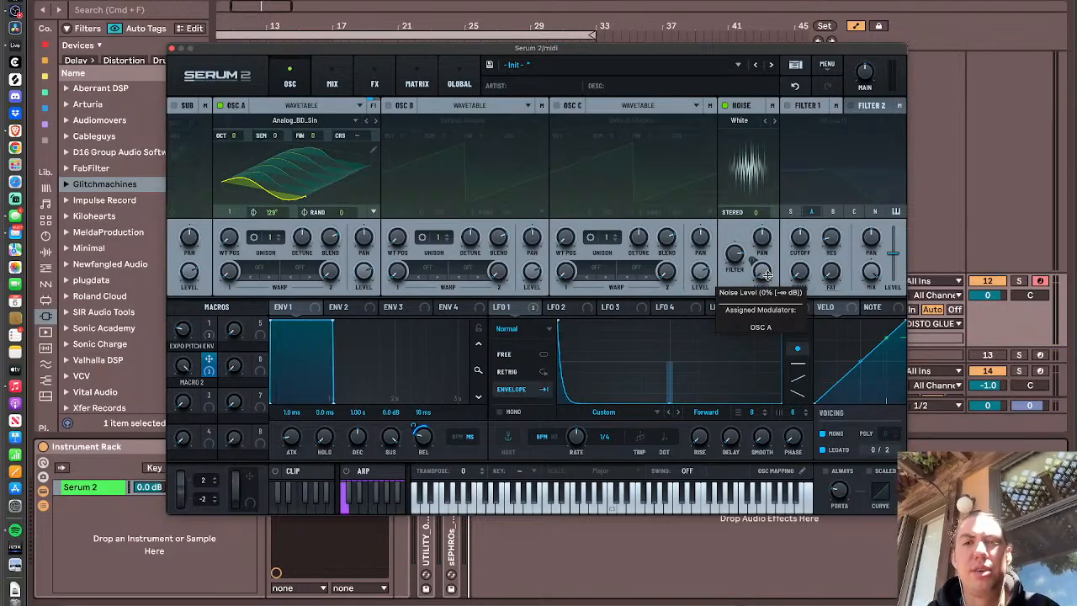
pyautogui.rightClick(766, 275)
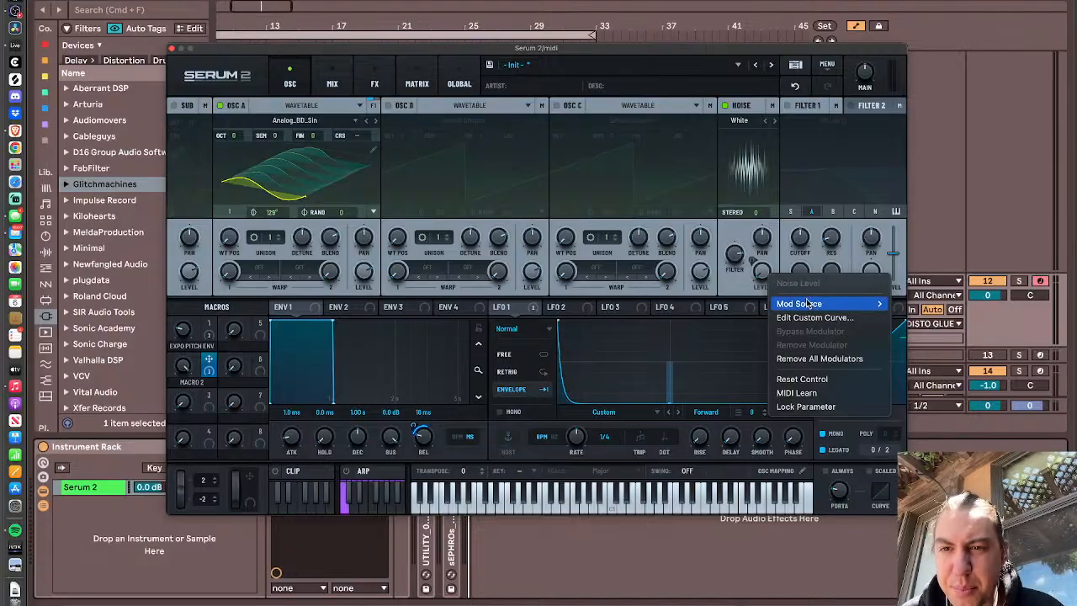
pyautogui.moveTo(812, 308)
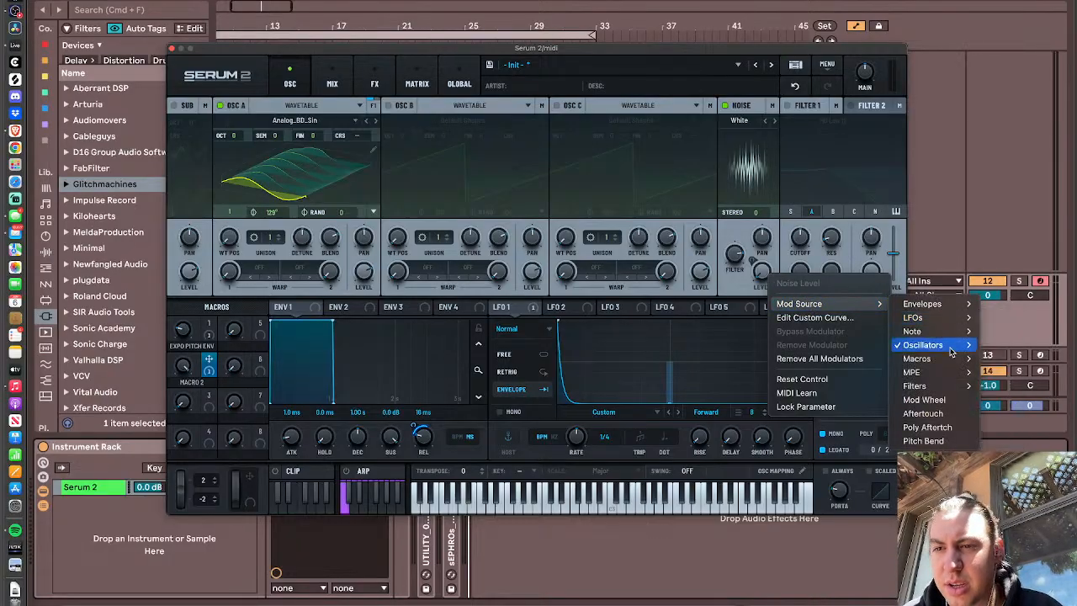
pyautogui.moveTo(951, 352)
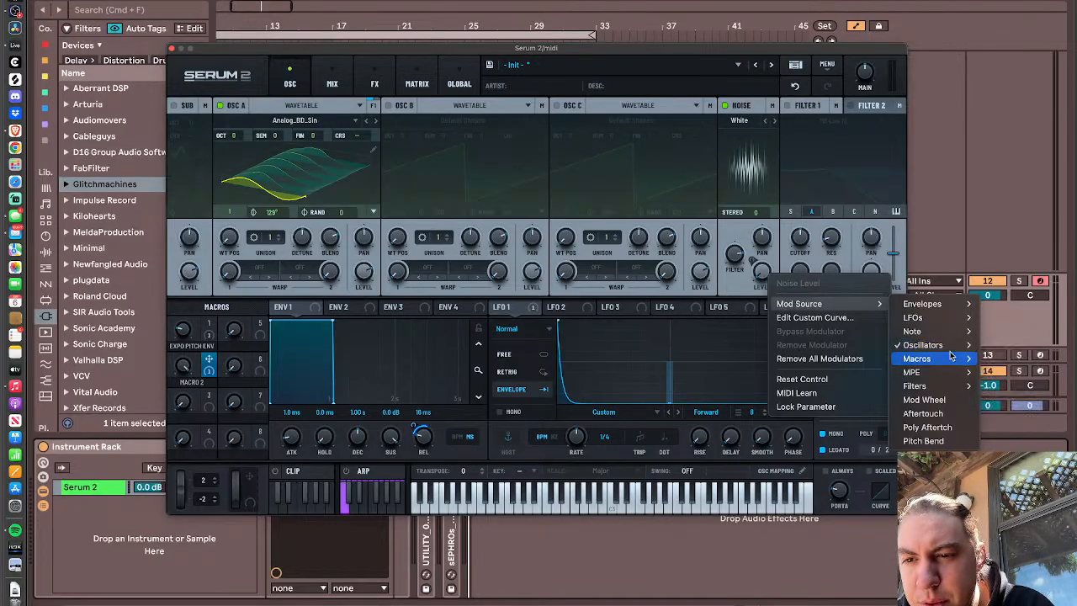
pyautogui.moveTo(943, 386)
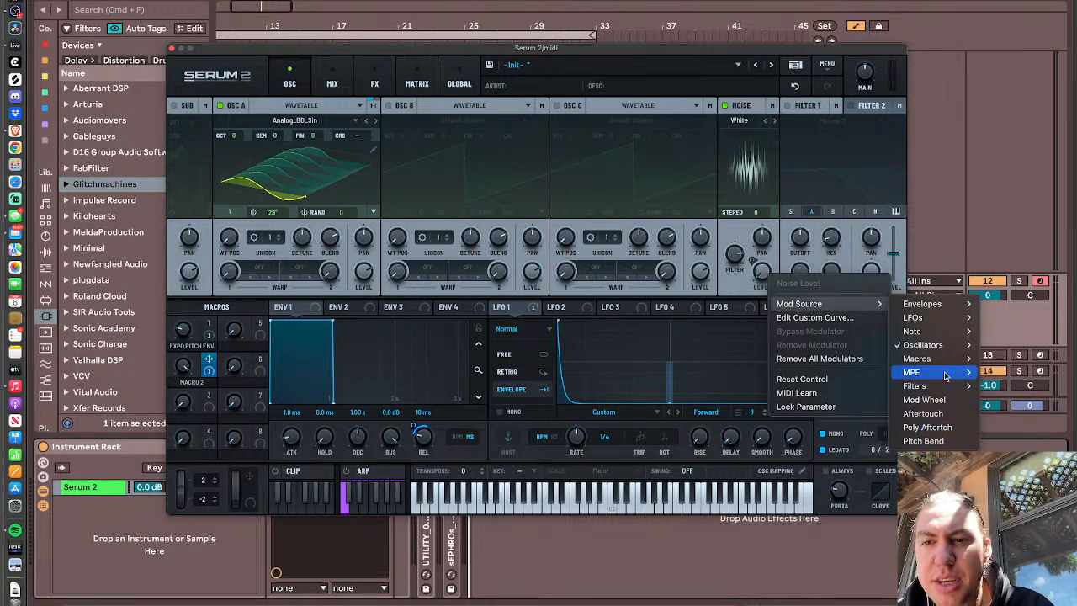
pyautogui.moveTo(933, 320)
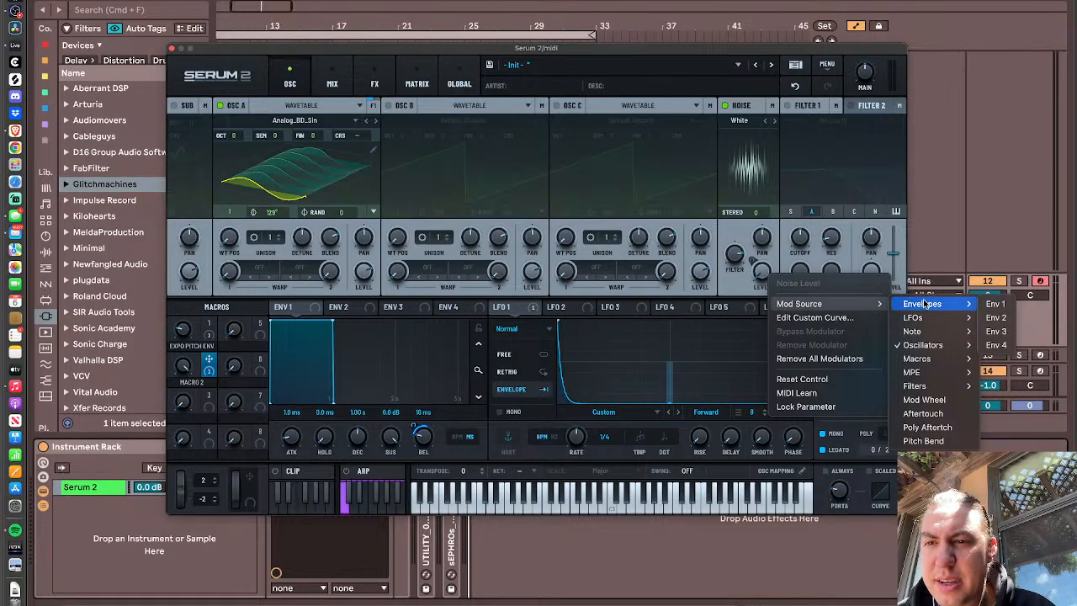
pyautogui.click(896, 269)
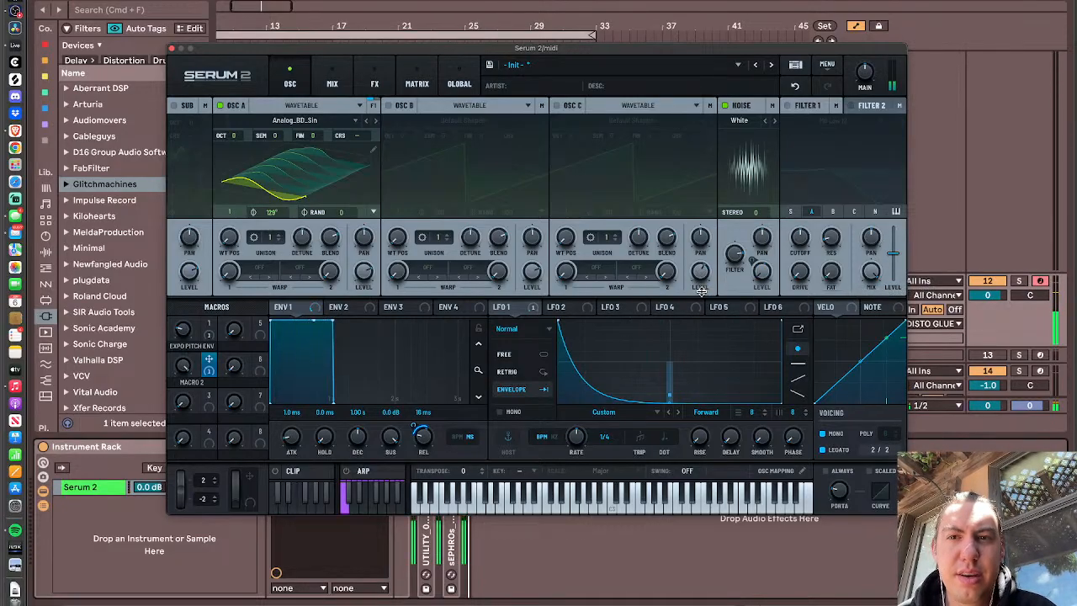
# - Reduce the OSC A to Noise Level modulation amount to nearly zero in the modulation matrix
pyautogui.click(403, 74)
pyautogui.moveTo(413, 194); pyautogui.dragTo(362, 196)
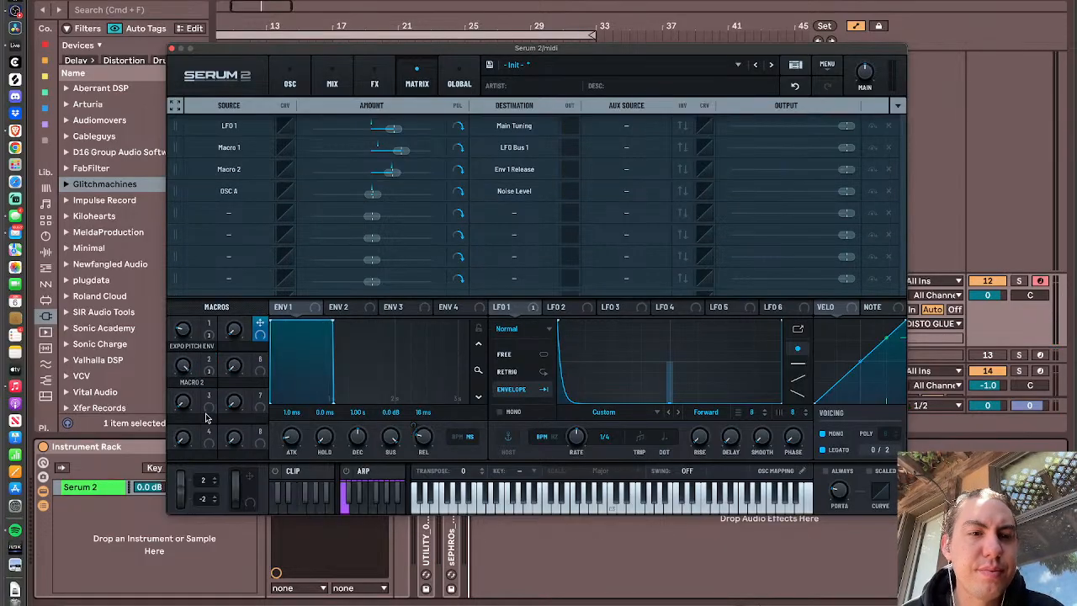
# - Try to assign Macro 3 directly to a modulation amount or output in the matrix
pyautogui.moveTo(208, 396); pyautogui.dragTo(376, 198)
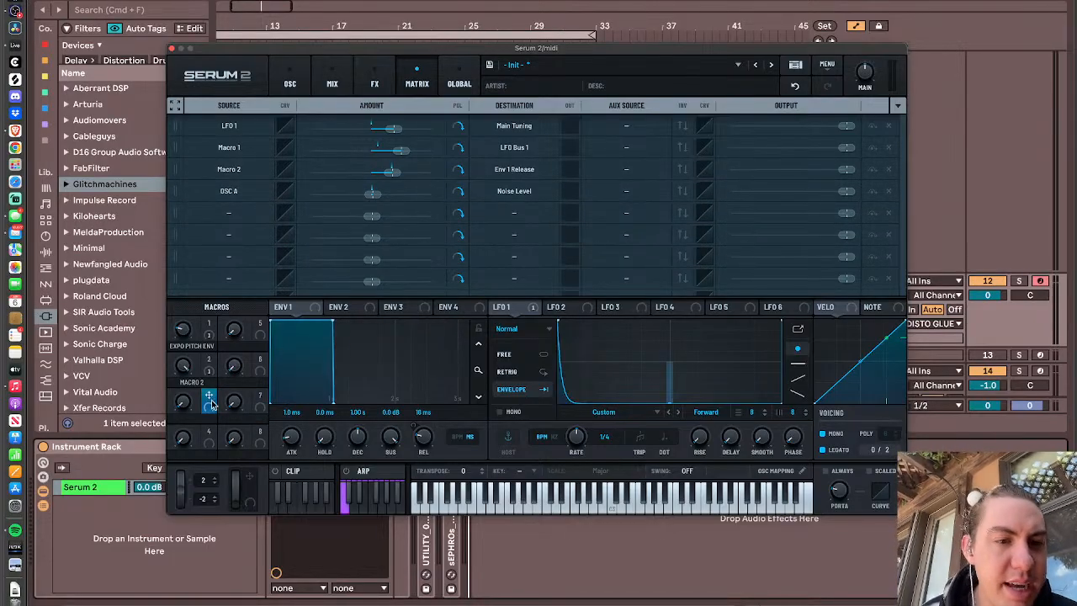
pyautogui.moveTo(211, 397); pyautogui.dragTo(375, 180)
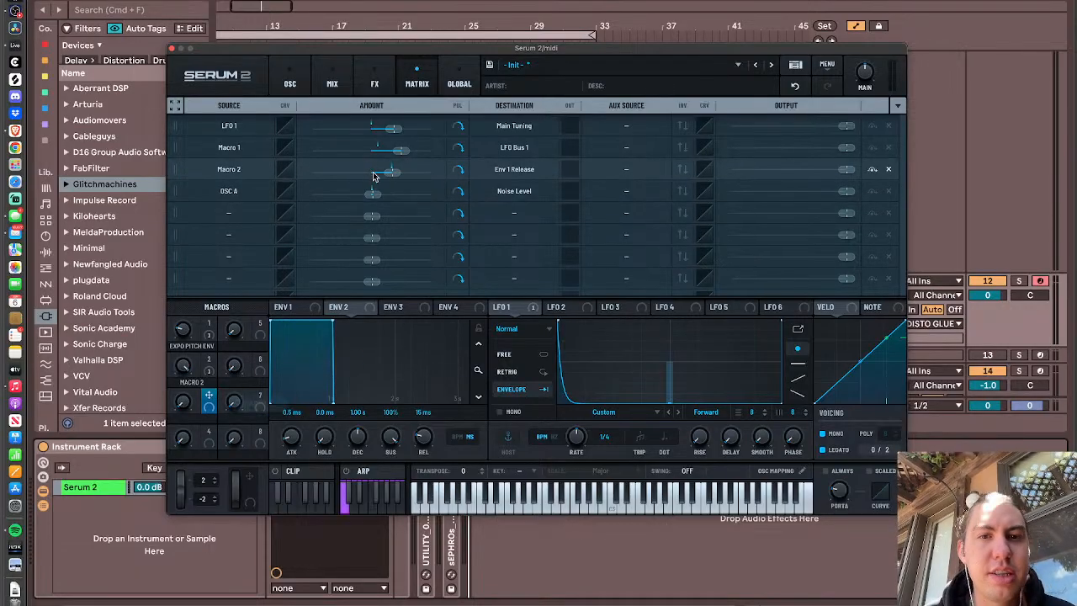
pyautogui.rightClick(208, 399)
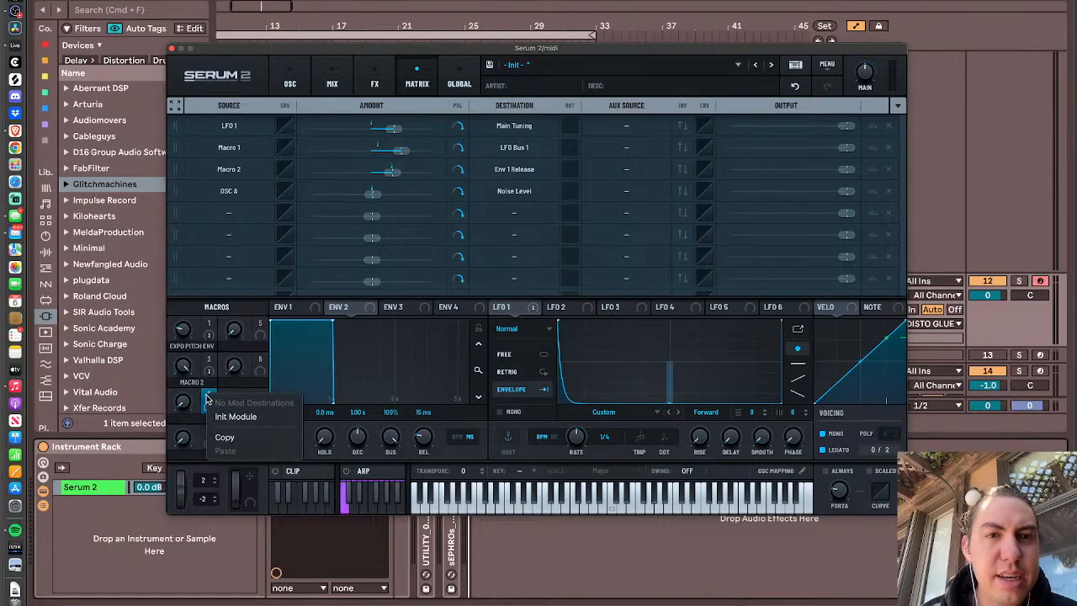
pyautogui.click(206, 399)
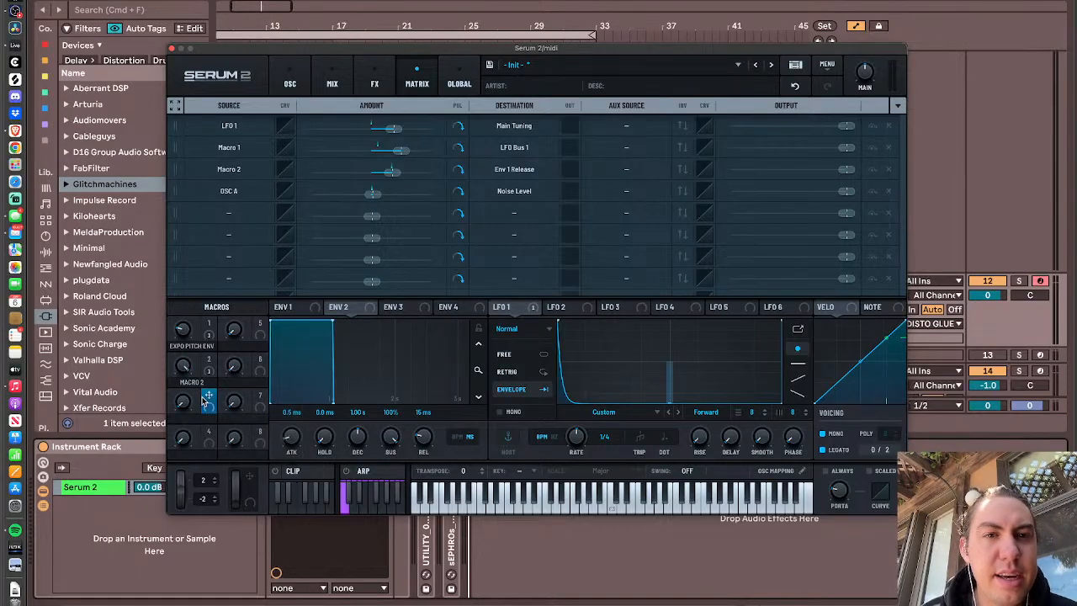
pyautogui.rightClick(390, 174)
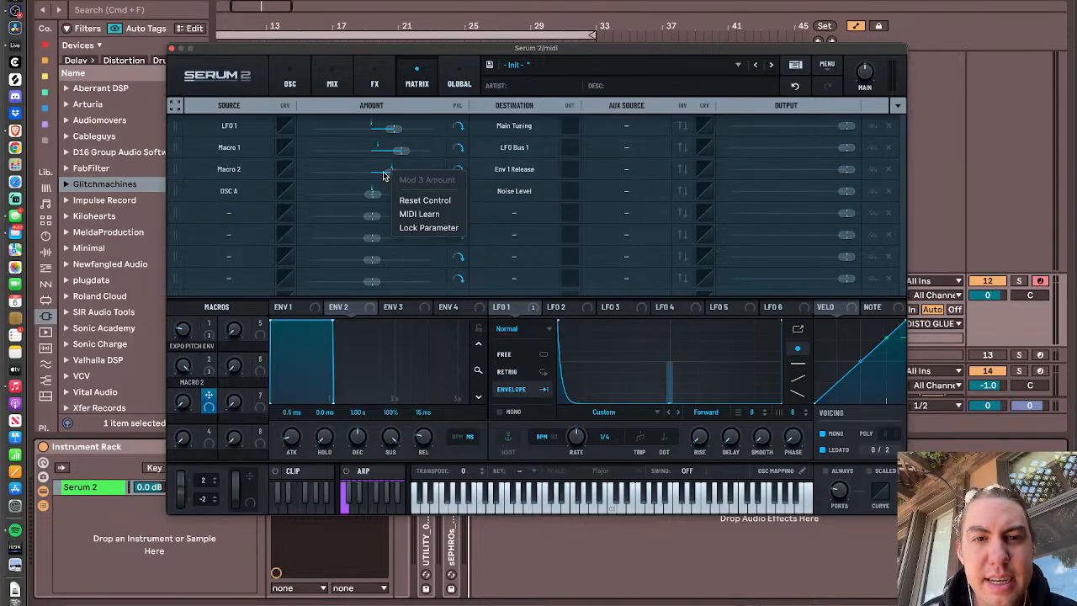
pyautogui.click(383, 175)
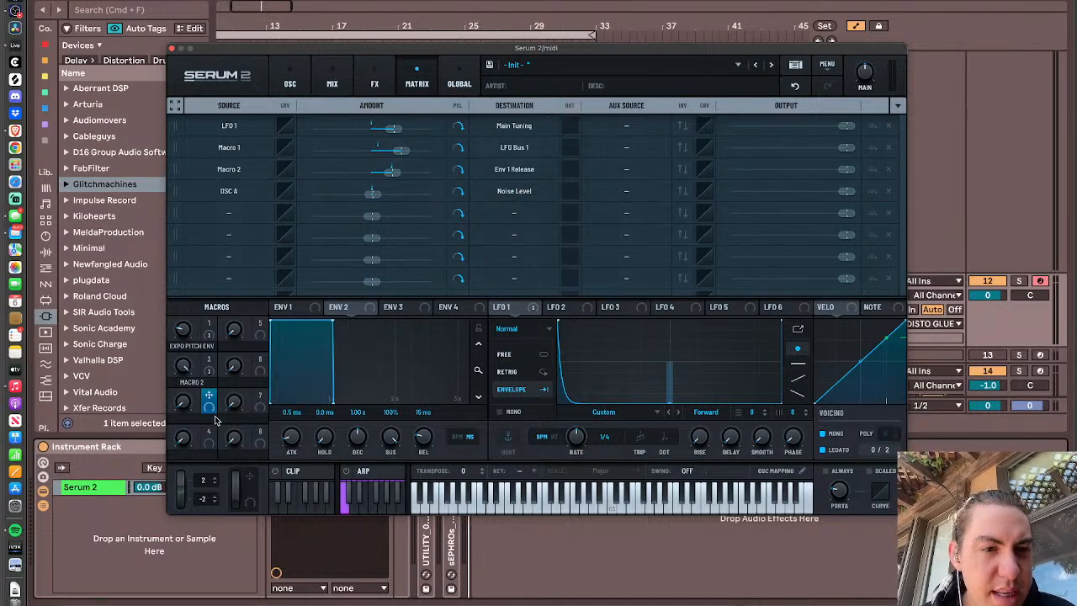
pyautogui.moveTo(210, 401); pyautogui.dragTo(831, 172)
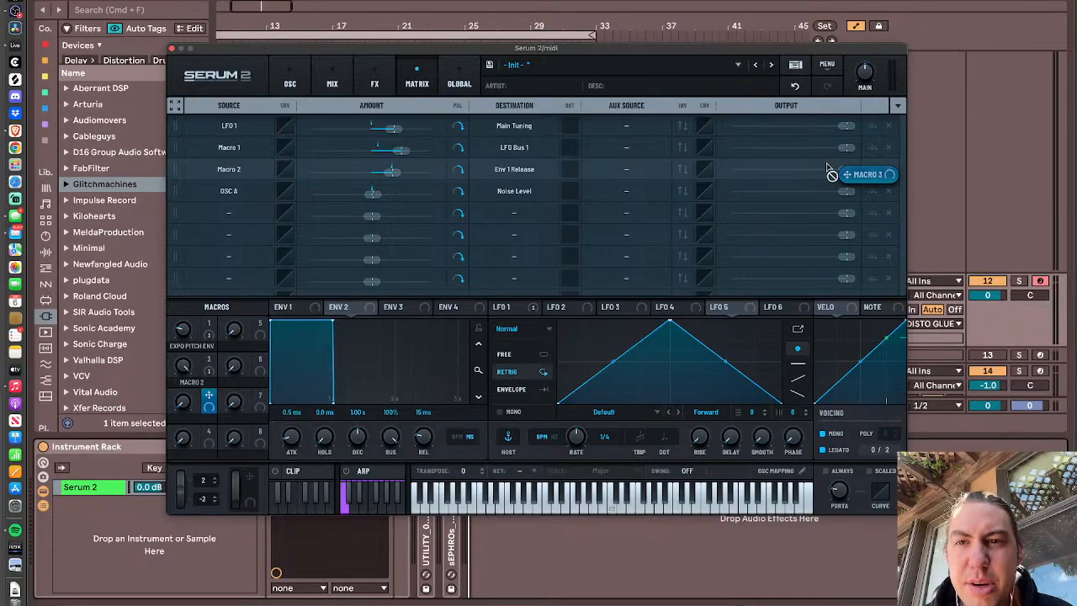
pyautogui.moveTo(831, 173); pyautogui.dragTo(208, 403)
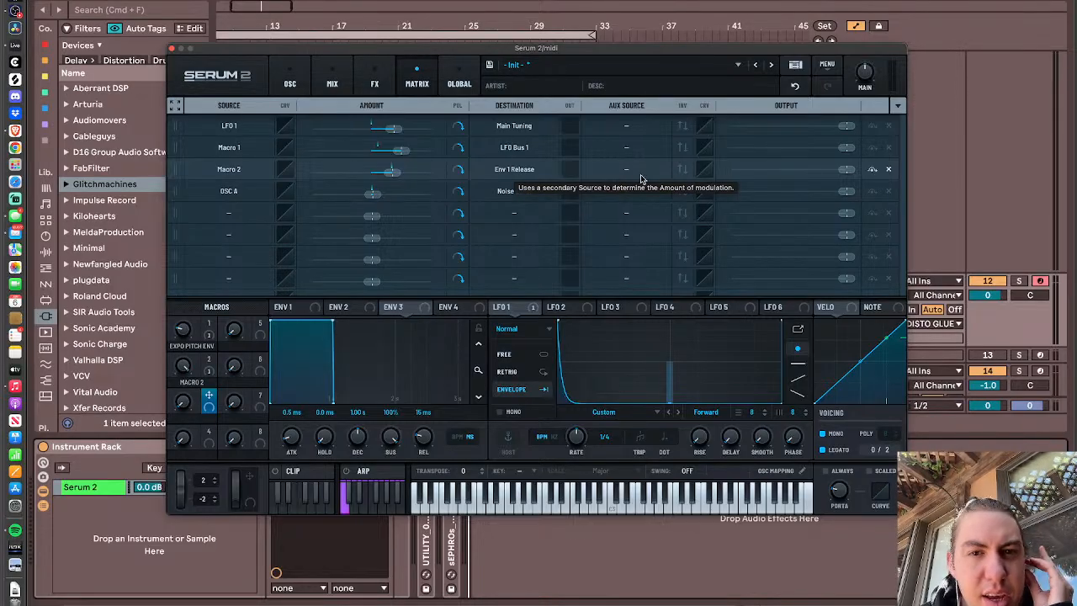
# - Set Macro 3 as the aux source of the OSC A to Noise Level routing
pyautogui.click(626, 196)
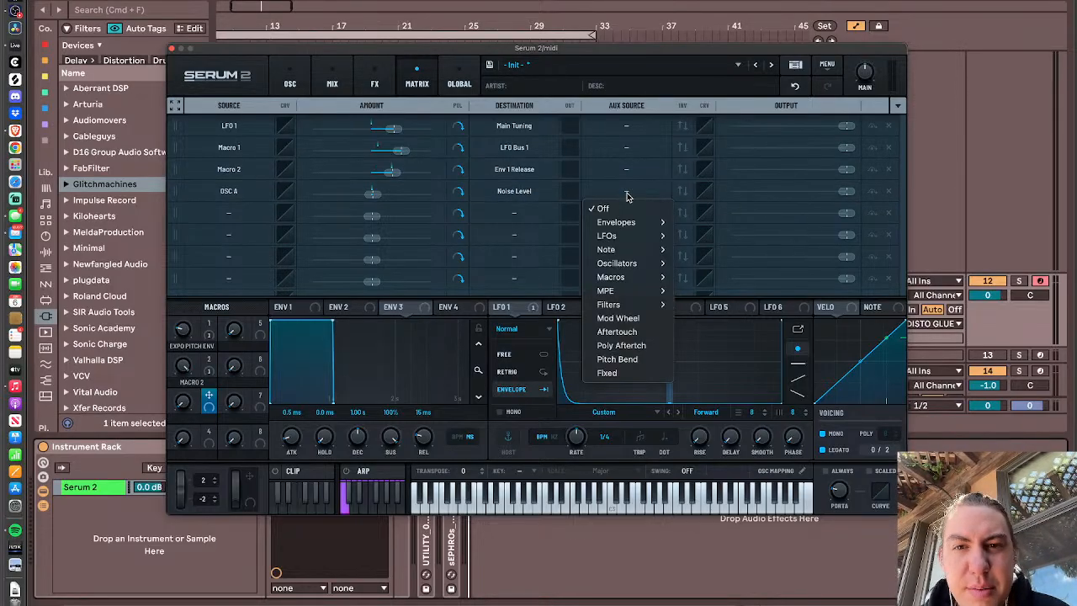
pyautogui.moveTo(623, 277)
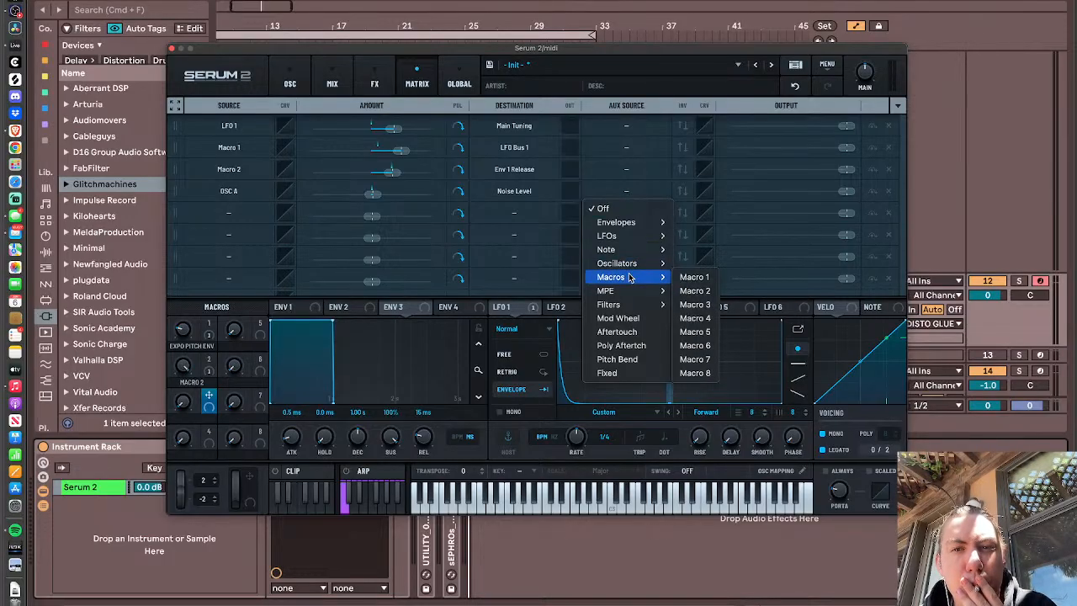
pyautogui.click(697, 304)
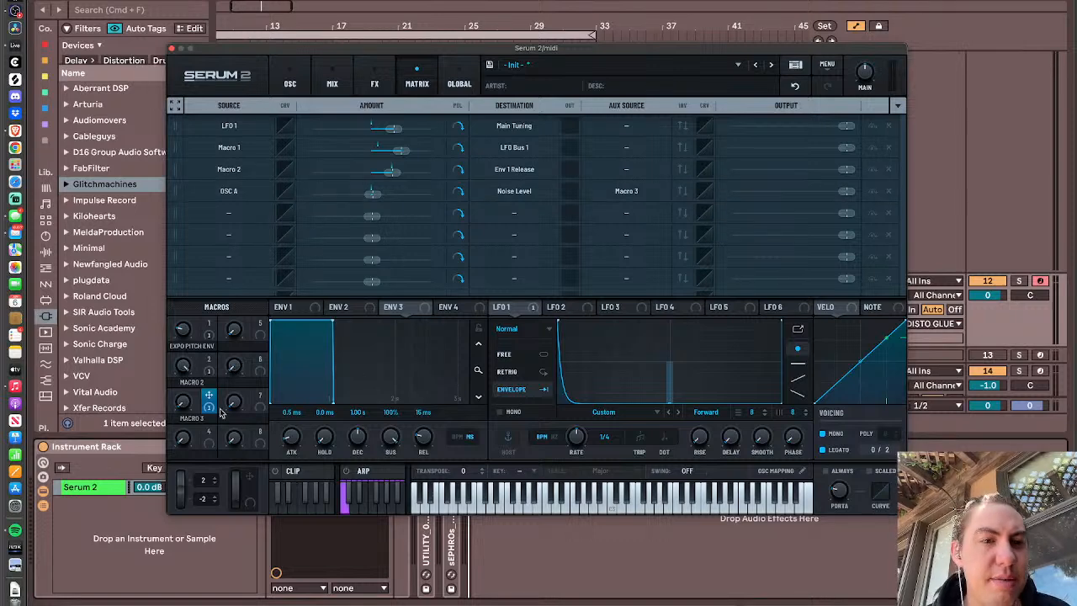
# - Increase the OSC A to Noise Level modulation amount and turn up Macro 3
pyautogui.moveTo(183, 405); pyautogui.dragTo(187, 484)
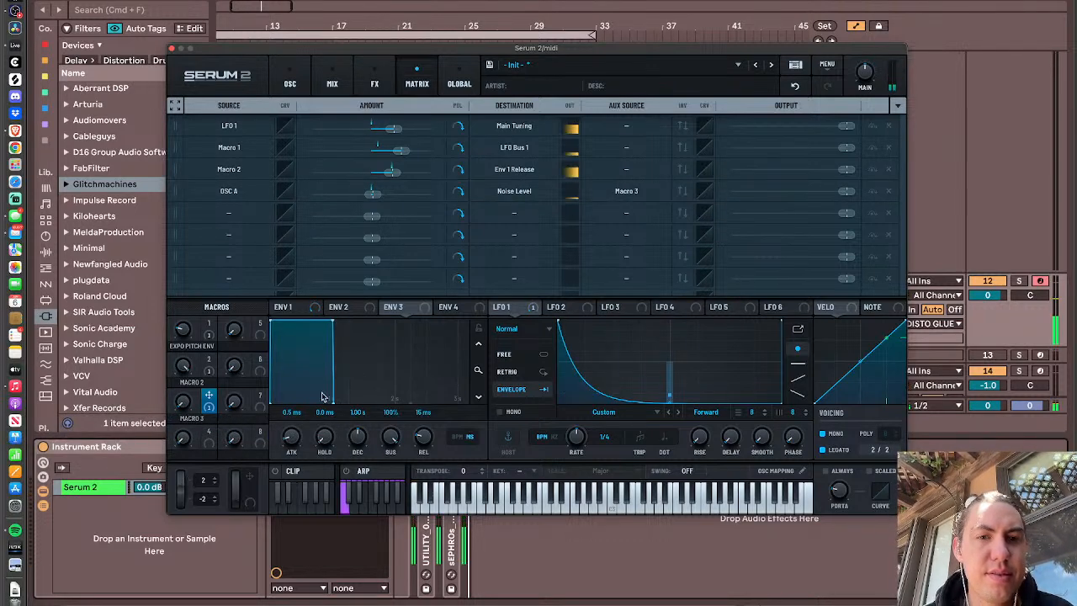
pyautogui.moveTo(373, 194); pyautogui.dragTo(407, 199)
pyautogui.moveTo(181, 425); pyautogui.dragTo(192, 307)
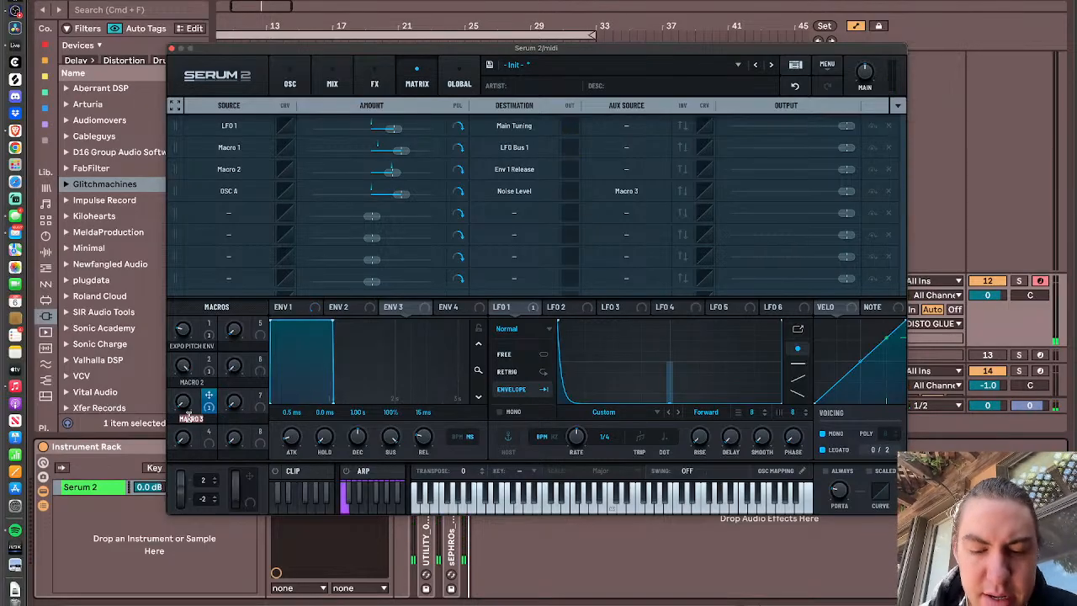
# - Rename Macro 3 as "noise top"
pyautogui.write('ma')
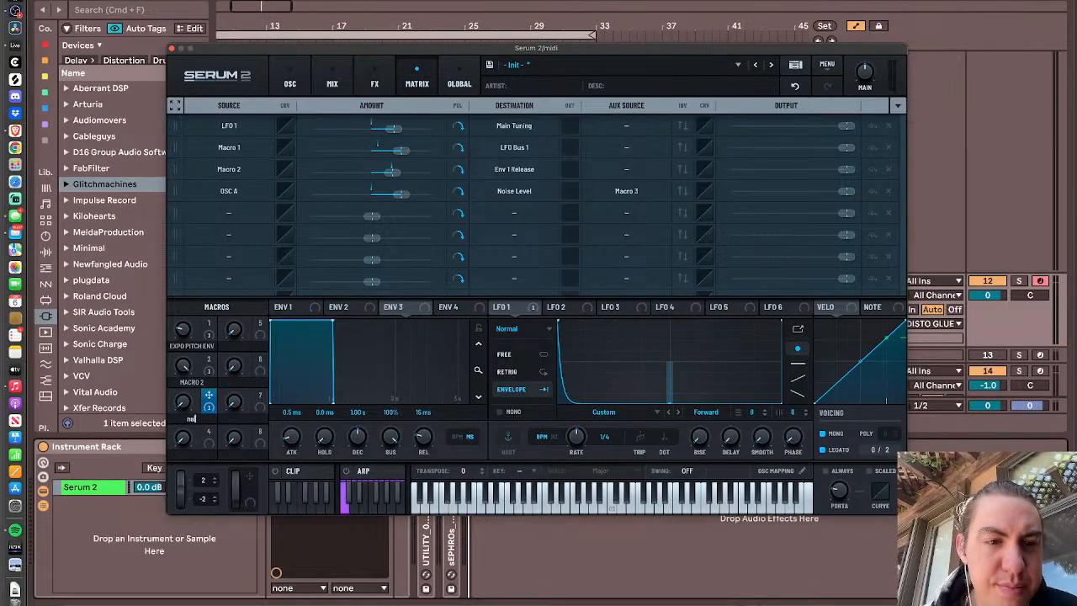
pyautogui.write('op')
pyautogui.press('Return')
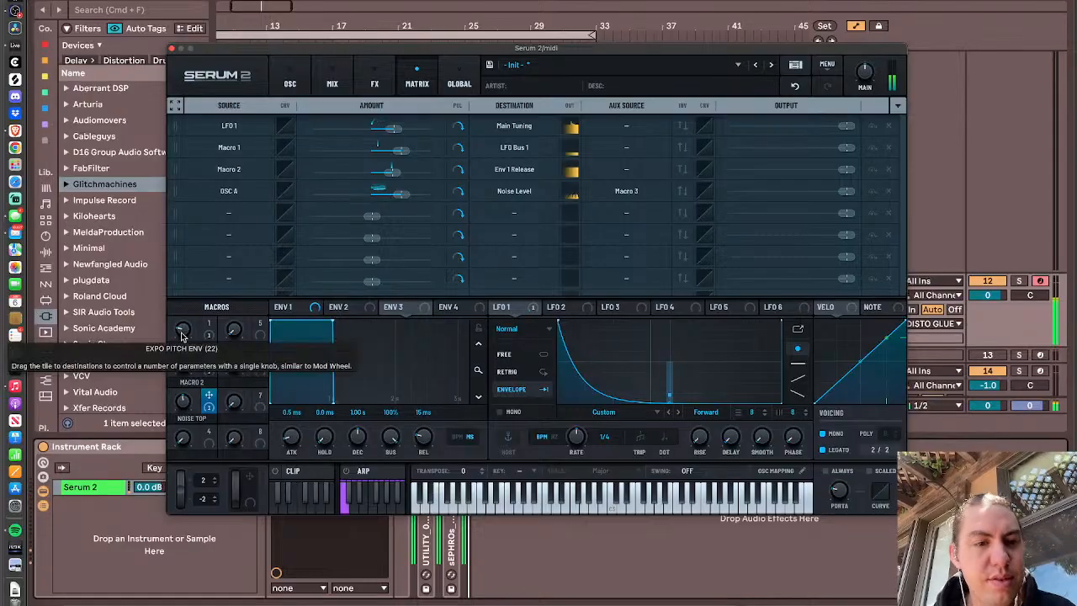
# - Try a lower setting on Macro 2 and rename it "release"
pyautogui.moveTo(182, 366); pyautogui.dragTo(192, 476)
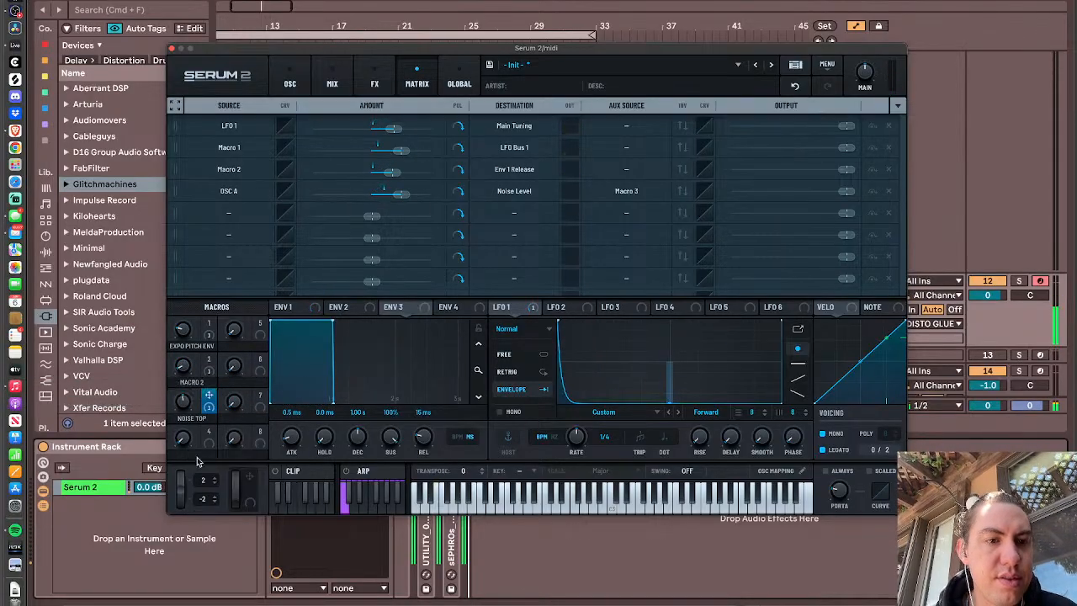
pyautogui.doubleClick(192, 386)
pyautogui.write('release')
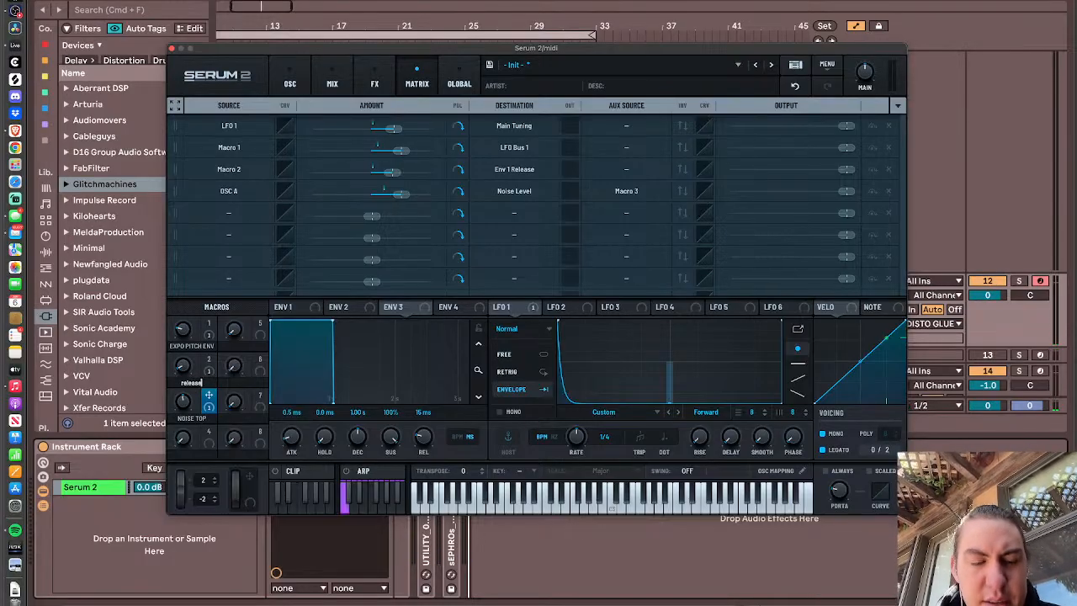
pyautogui.press('Return')
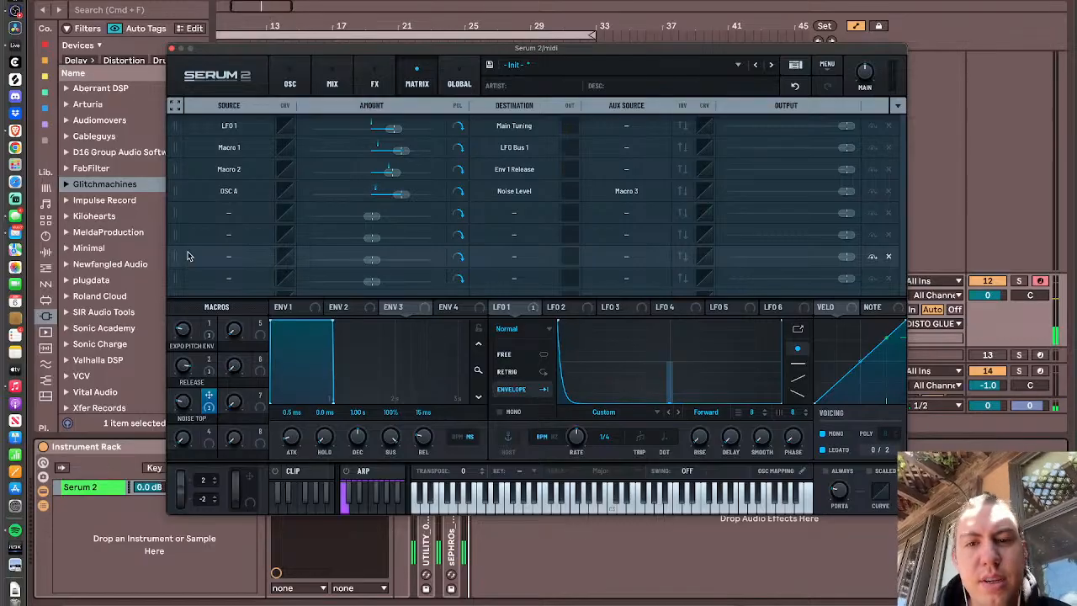
# - Switch LFO 1's rate from BPM to Hz and raise it to 100 Hz
pyautogui.click(559, 306)
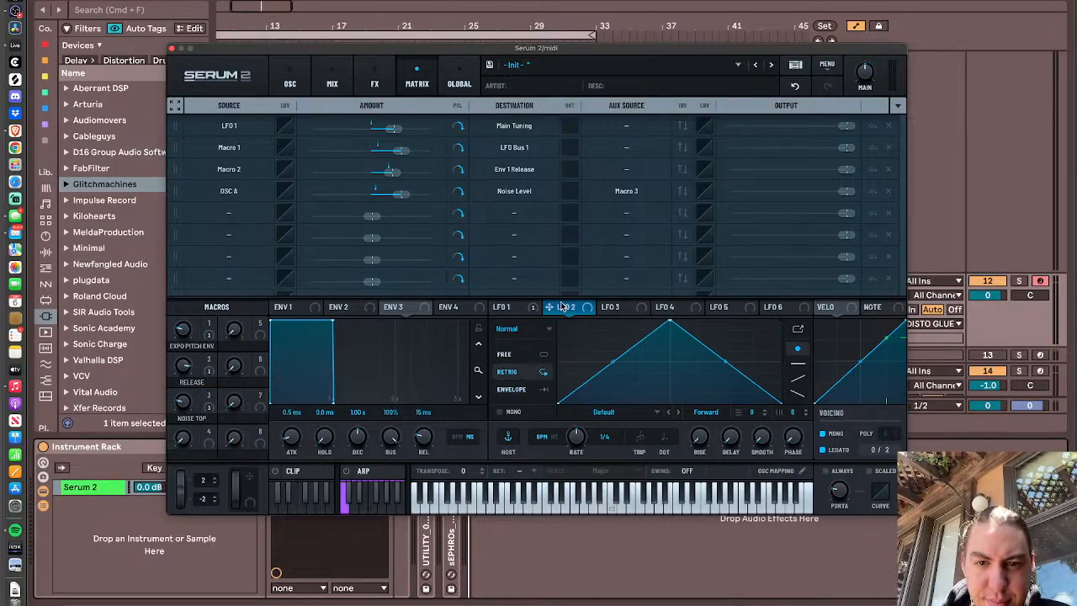
pyautogui.click(508, 308)
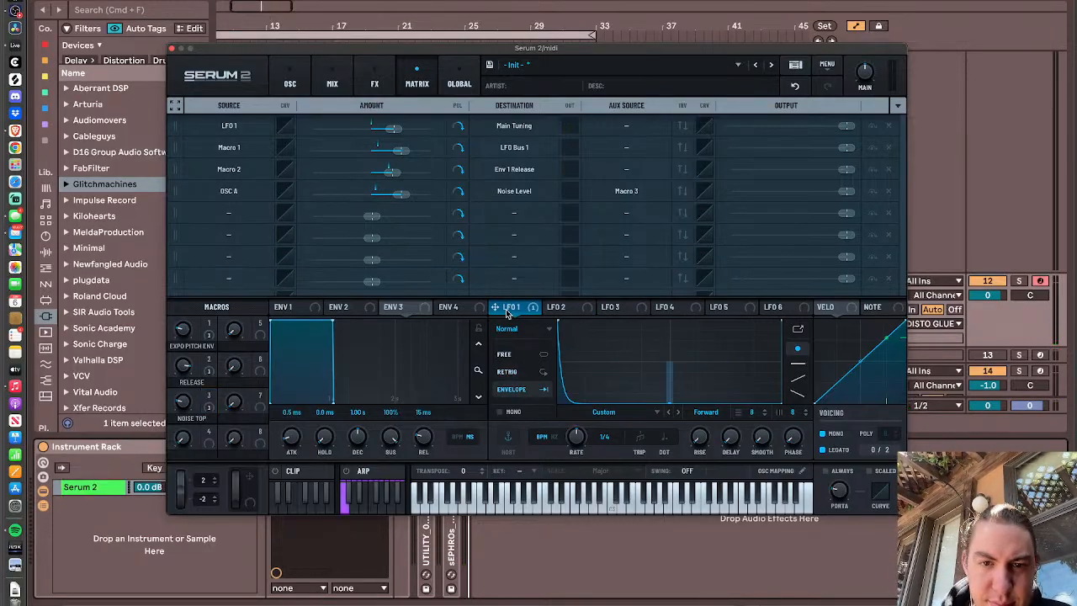
pyautogui.click(556, 441)
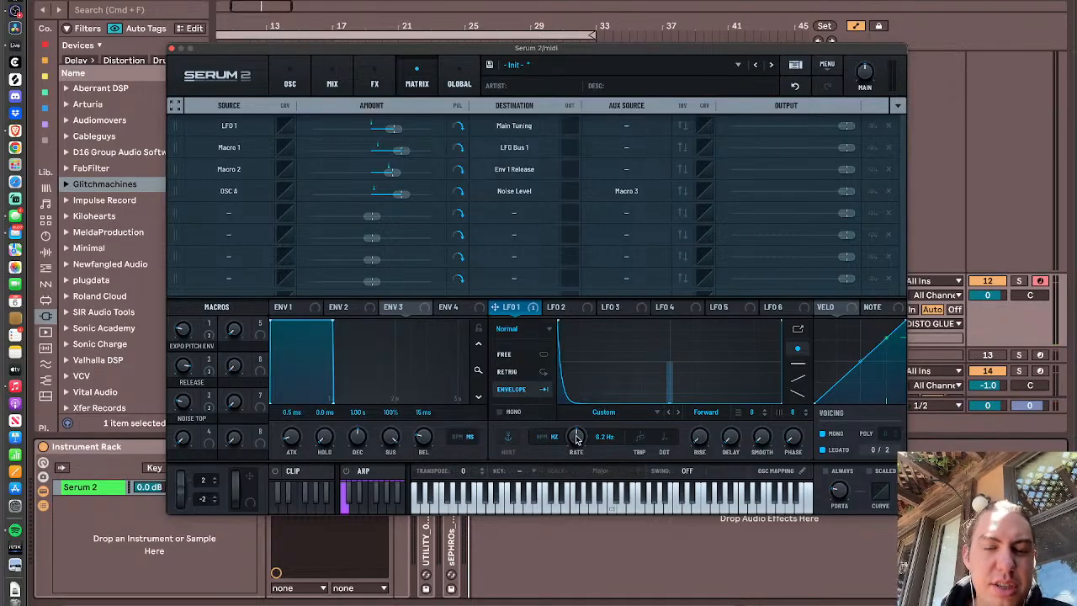
pyautogui.moveTo(576, 439); pyautogui.dragTo(581, 358)
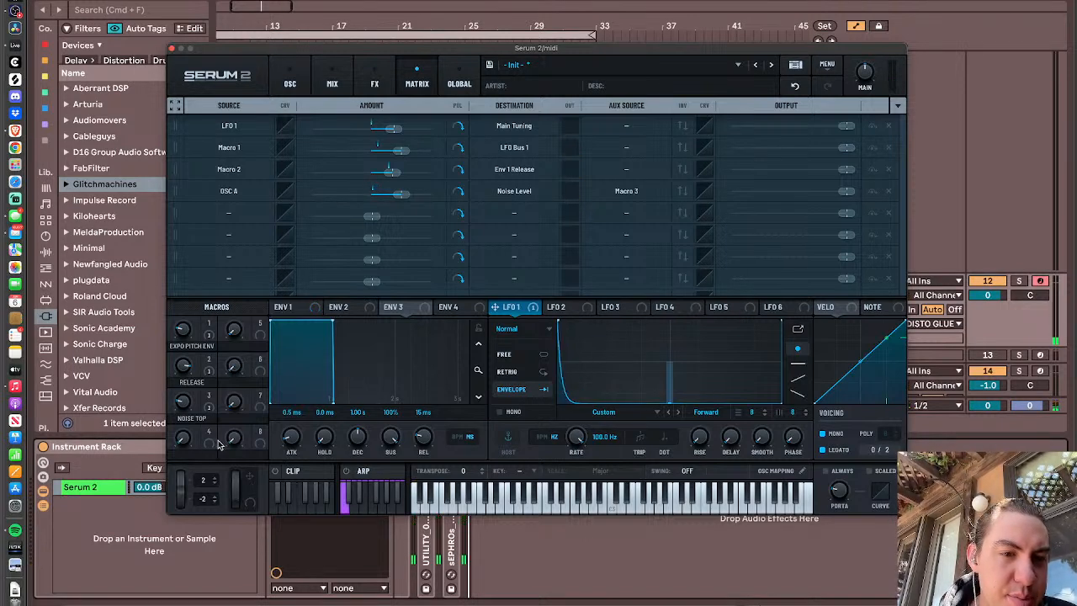
# - Assign Macro 4 to LFO 1 Rate, increase the modulation amount, and sweep Macro 4 up to 72 and back to minimum
pyautogui.moveTo(208, 439); pyautogui.dragTo(575, 503)
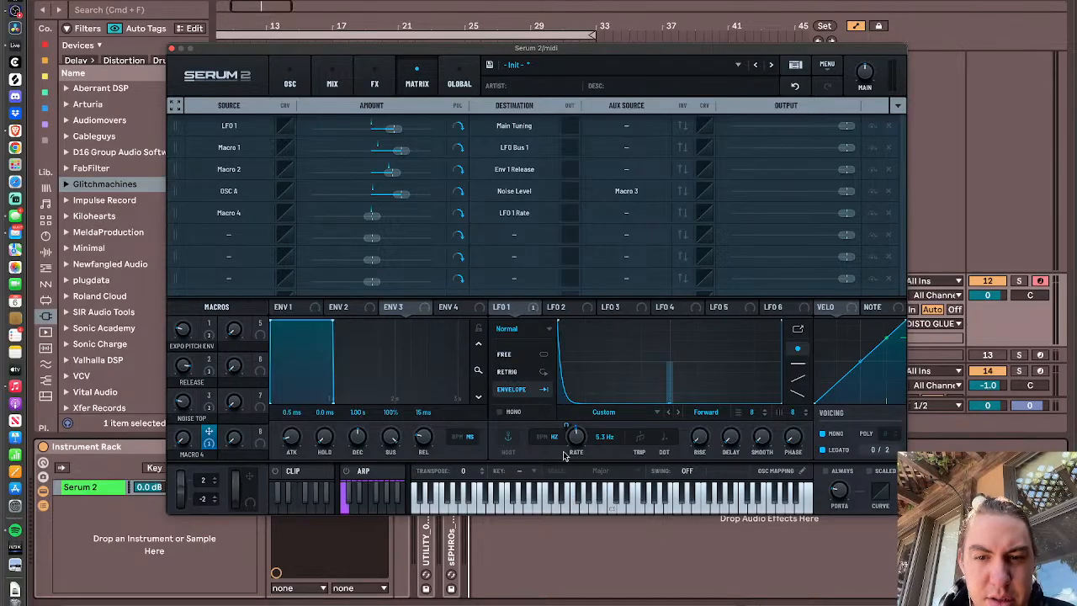
pyautogui.moveTo(564, 423); pyautogui.dragTo(562, 385)
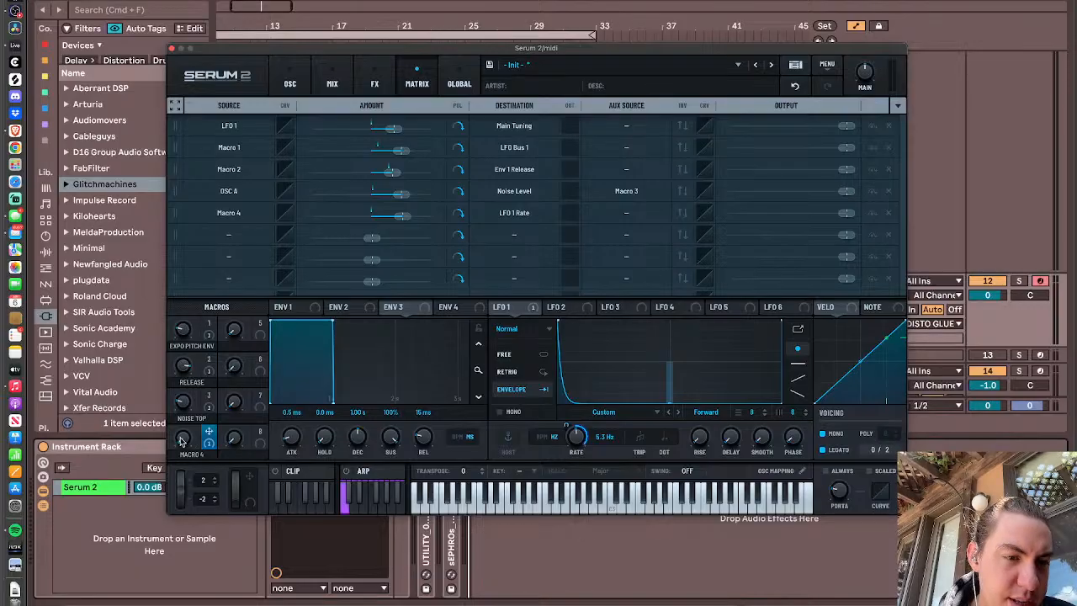
pyautogui.moveTo(181, 442); pyautogui.dragTo(187, 398)
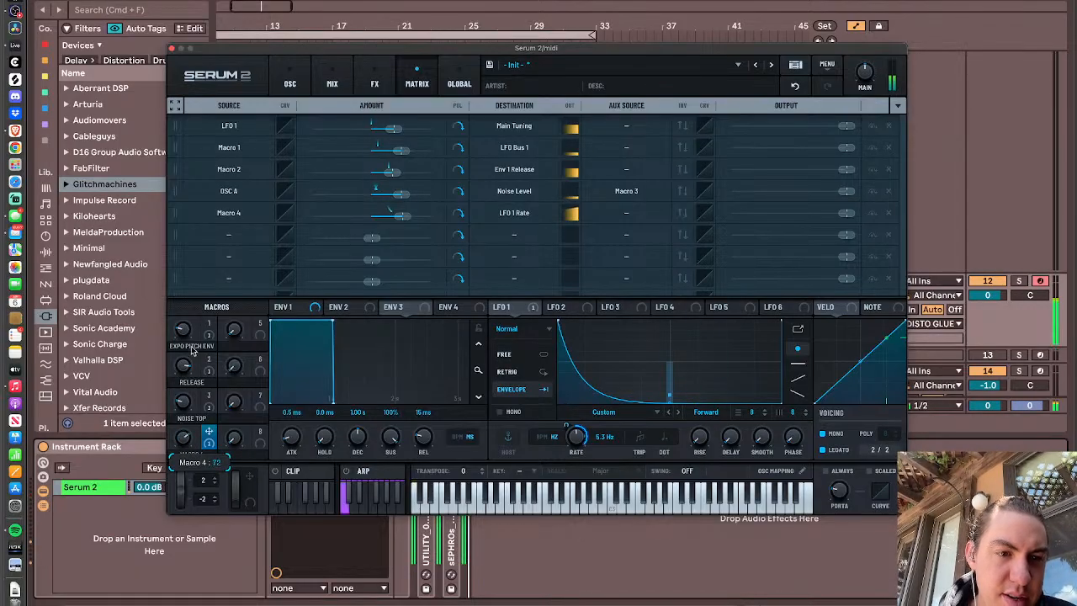
pyautogui.moveTo(192, 349); pyautogui.dragTo(164, 530)
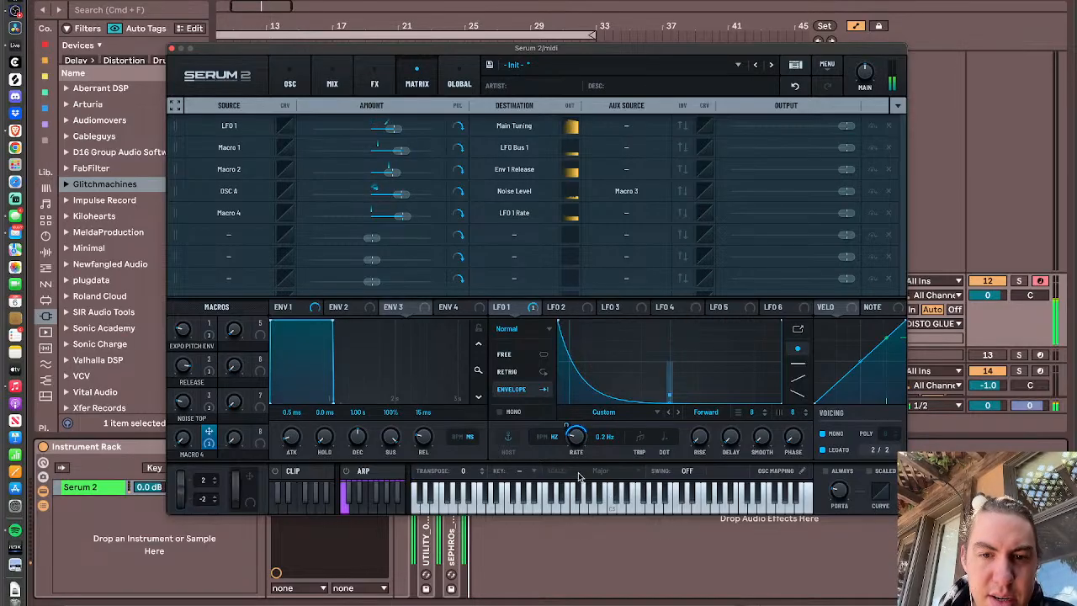
# - Set LFO 1's rate to about 0.9 Hz and reduce the Macro 4 modulation amount on it
pyautogui.moveTo(577, 466); pyautogui.dragTo(576, 456)
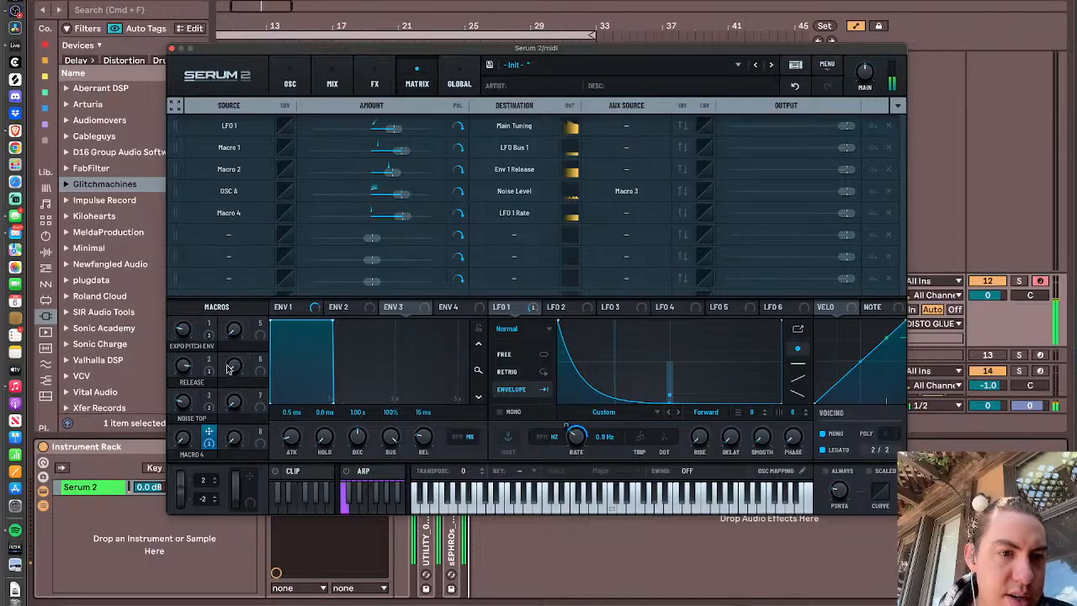
pyautogui.moveTo(183, 329); pyautogui.dragTo(180, 288)
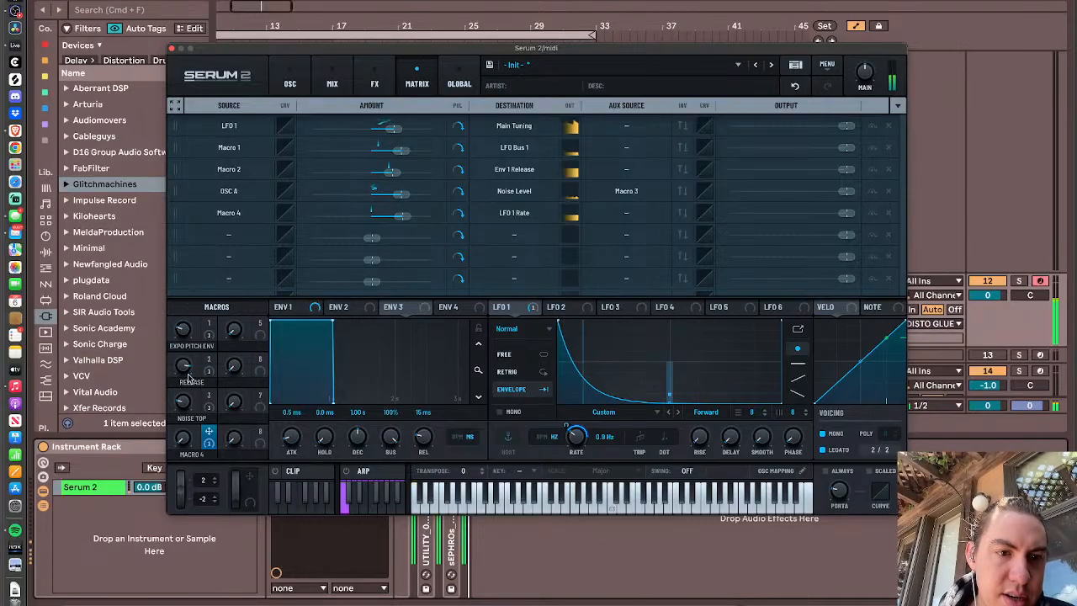
pyautogui.moveTo(189, 437)
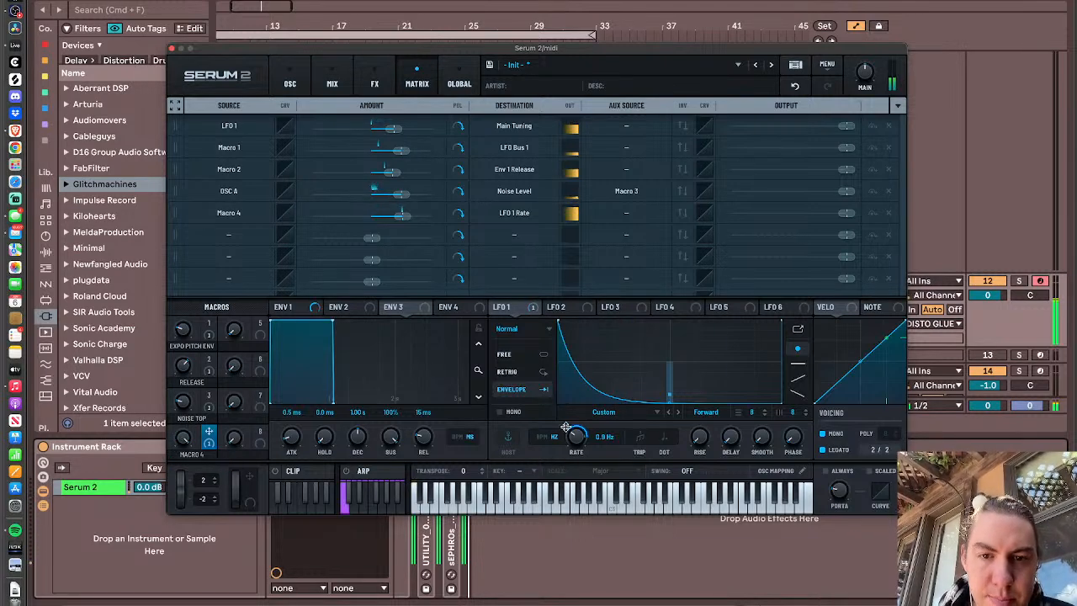
pyautogui.moveTo(566, 427); pyautogui.dragTo(568, 439)
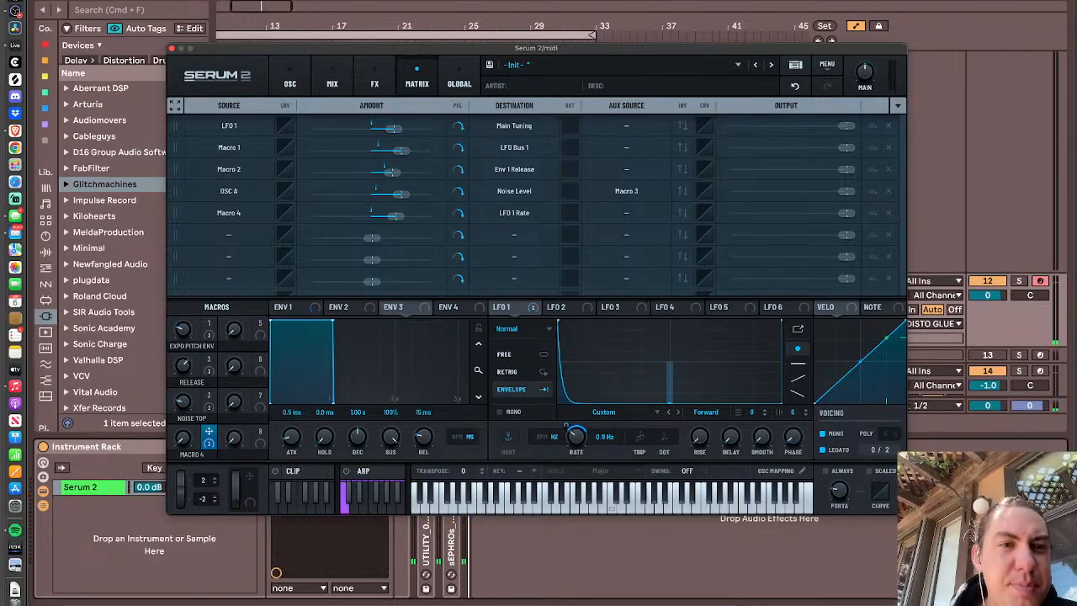
# - Add a Distortion effect to the main FX chain and set its type to Tape Sat
pyautogui.click(374, 81)
pyautogui.click(178, 127)
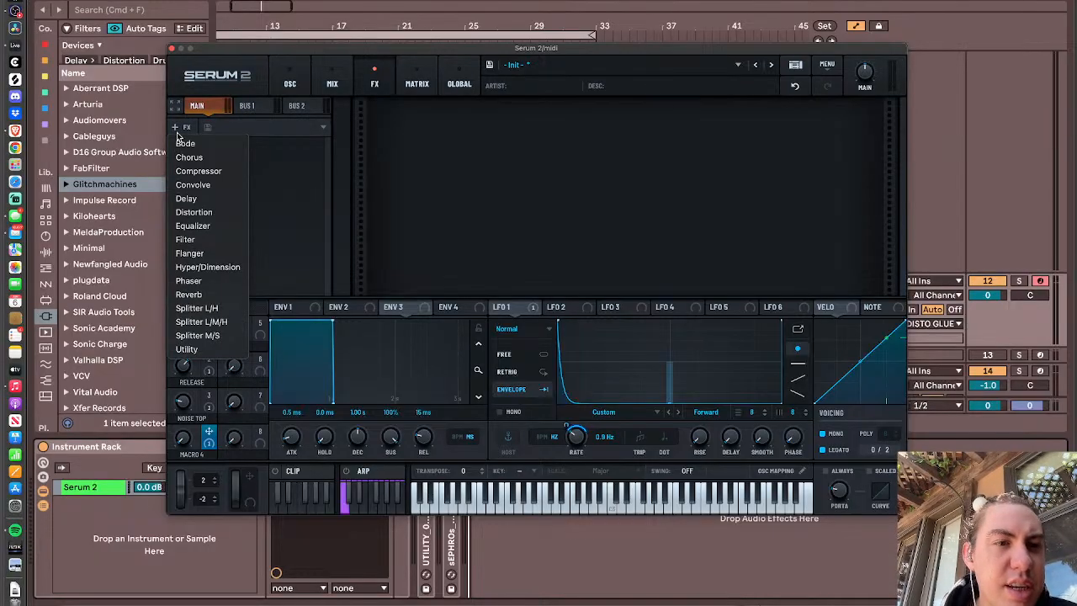
pyautogui.click(202, 212)
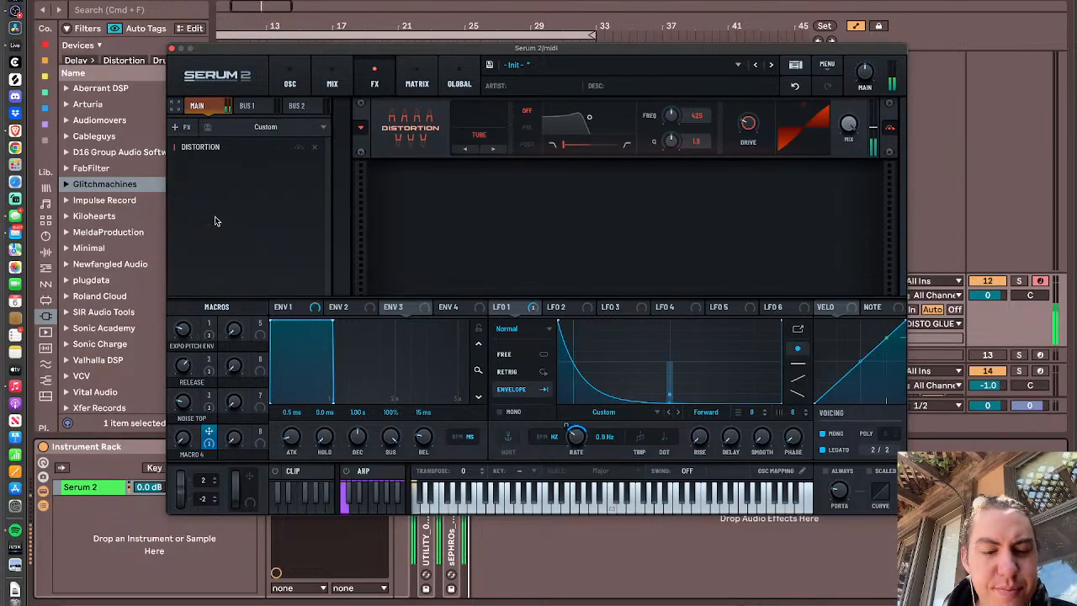
pyautogui.click(479, 135)
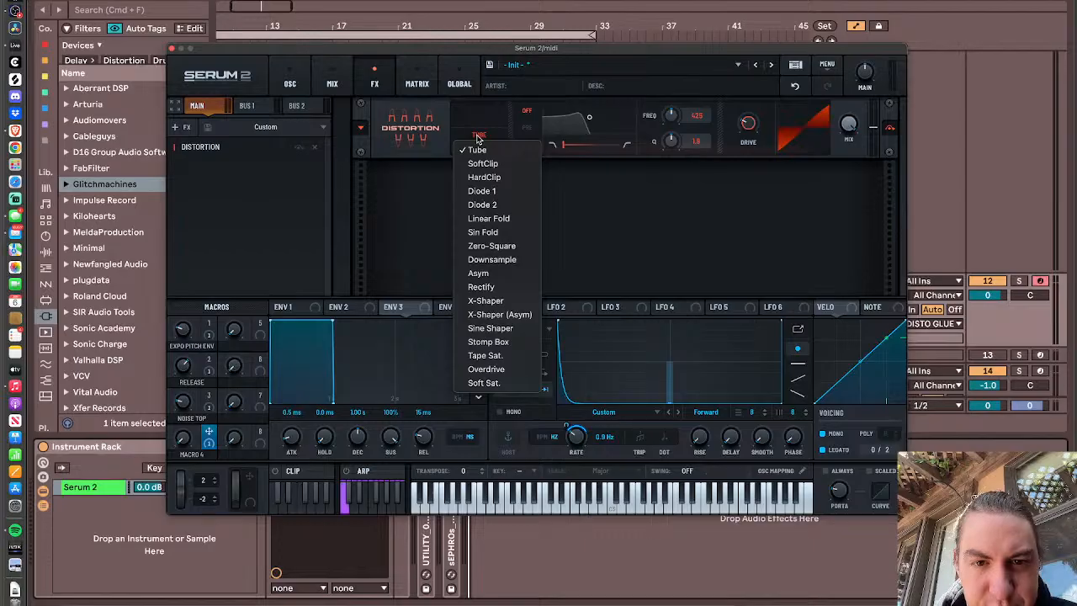
pyautogui.click(503, 356)
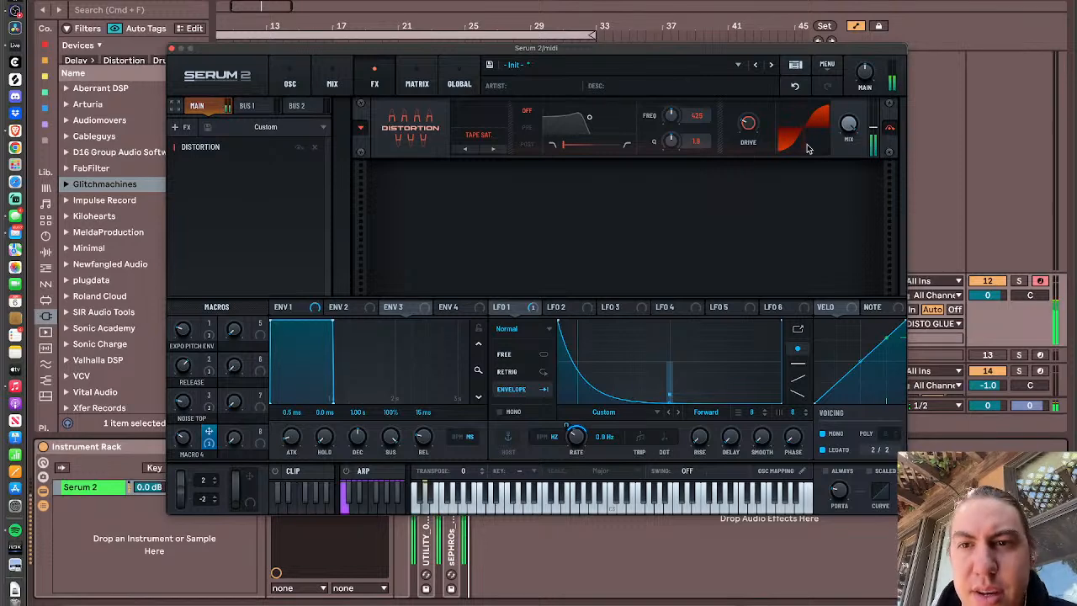
# - Turn up the distortion's drive and assign LFO 1 to modulate it
pyautogui.moveTo(747, 122); pyautogui.dragTo(748, 5)
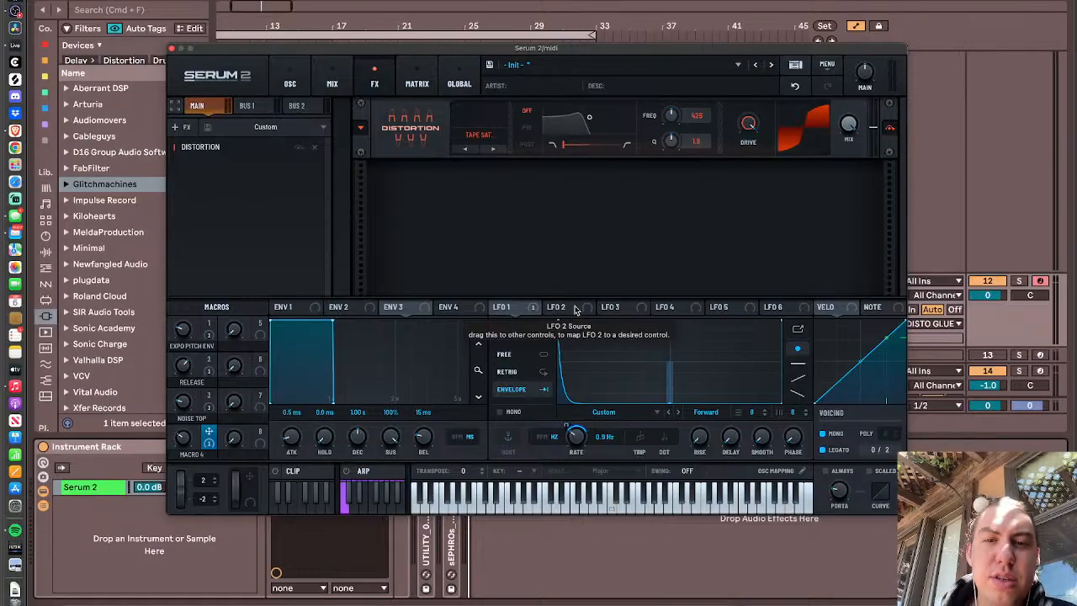
pyautogui.moveTo(526, 308); pyautogui.dragTo(736, 184)
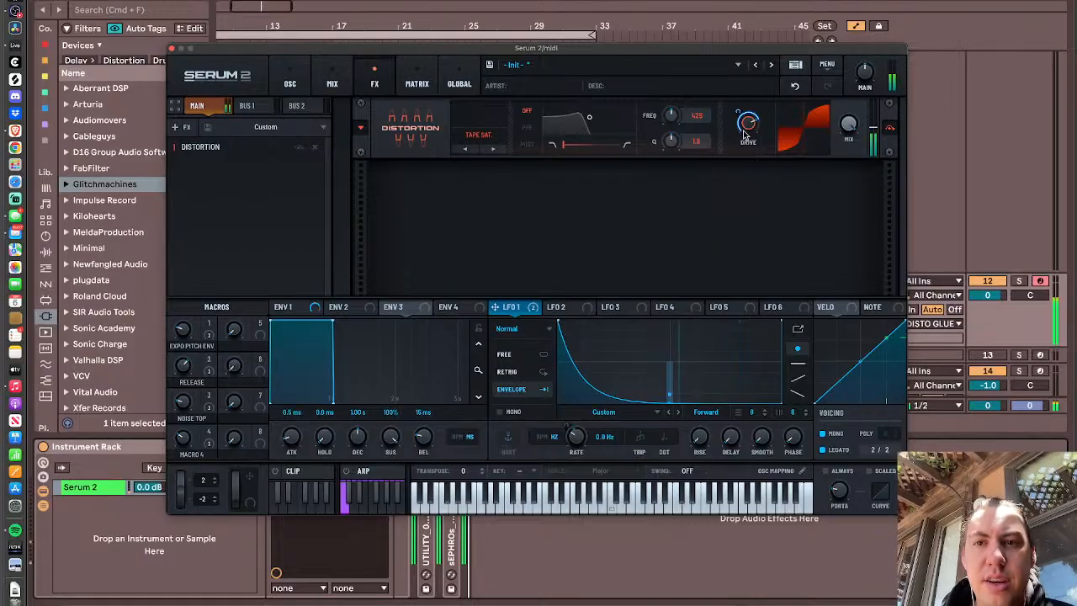
pyautogui.moveTo(739, 116)
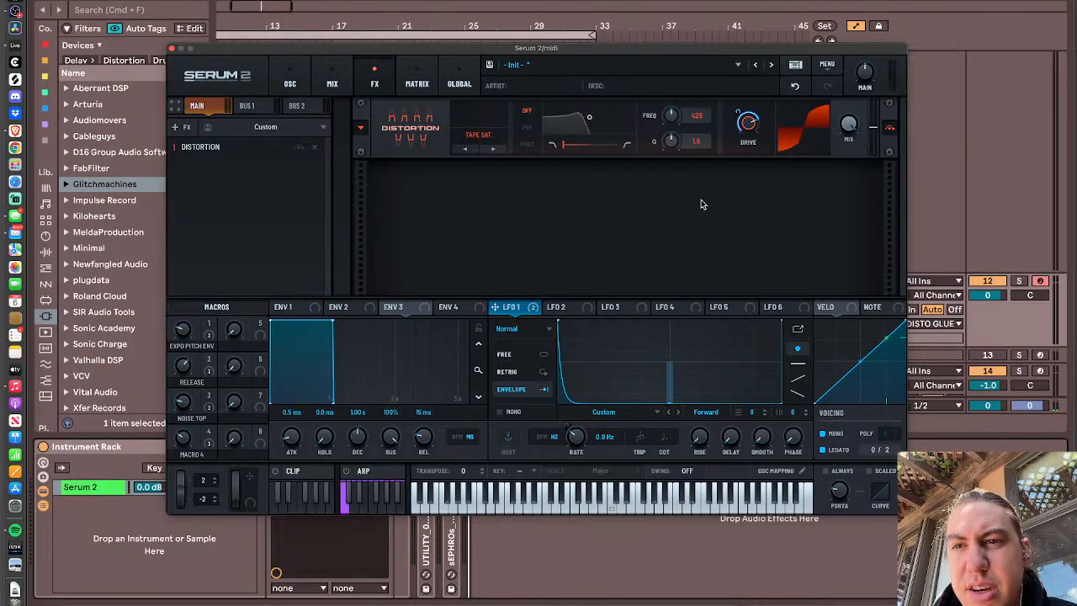
# - Assign LFO 1 to the distortion's output level, then trim the level and reduce the modulation amount
pyautogui.moveTo(513, 310); pyautogui.dragTo(873, 132)
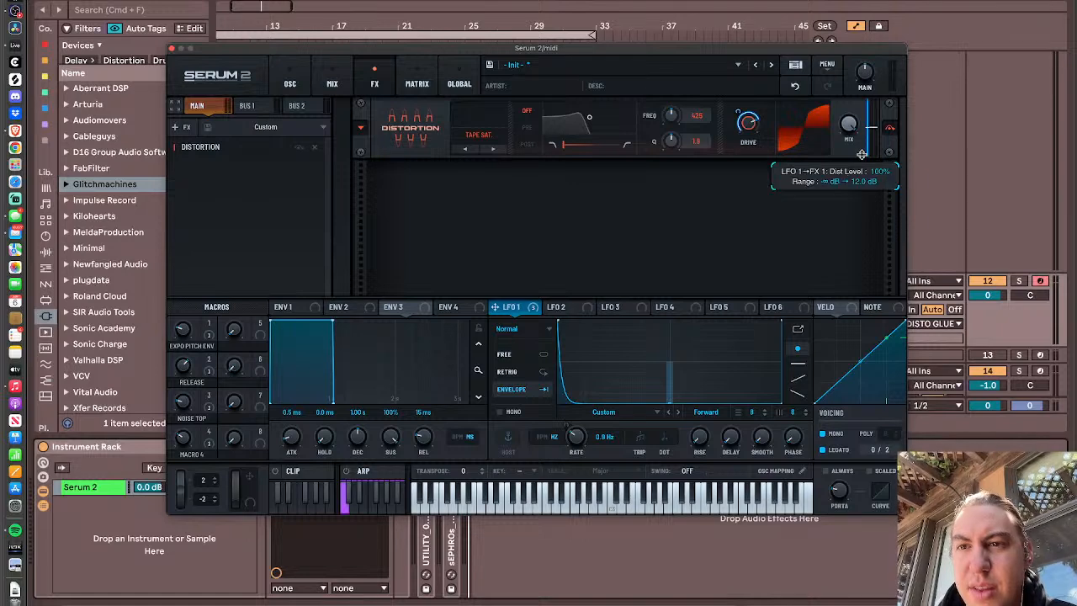
pyautogui.rightClick(862, 156)
pyautogui.press('Escape')
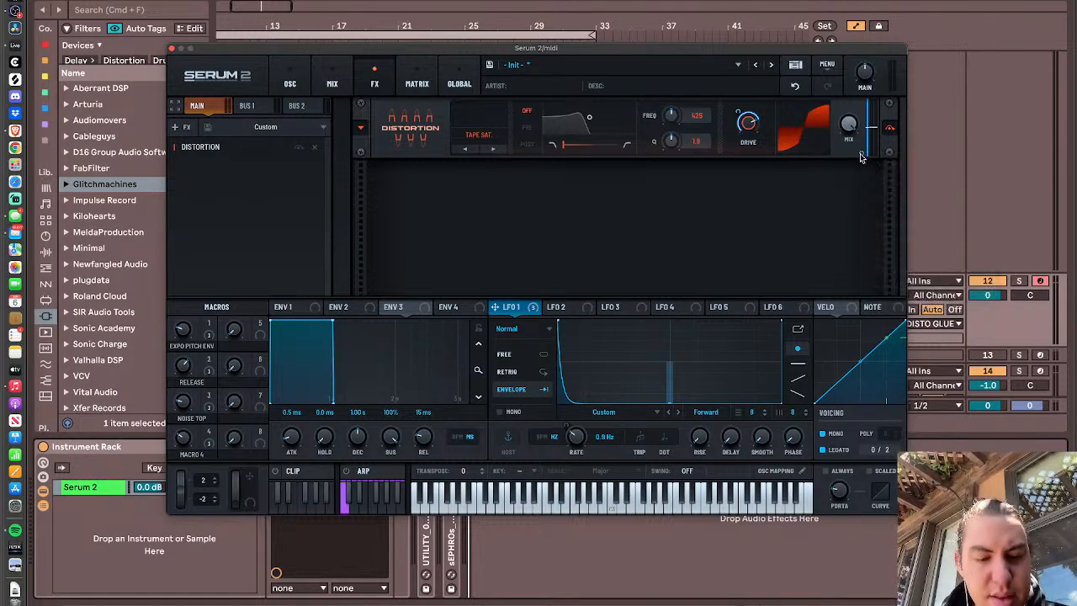
pyautogui.rightClick(860, 156)
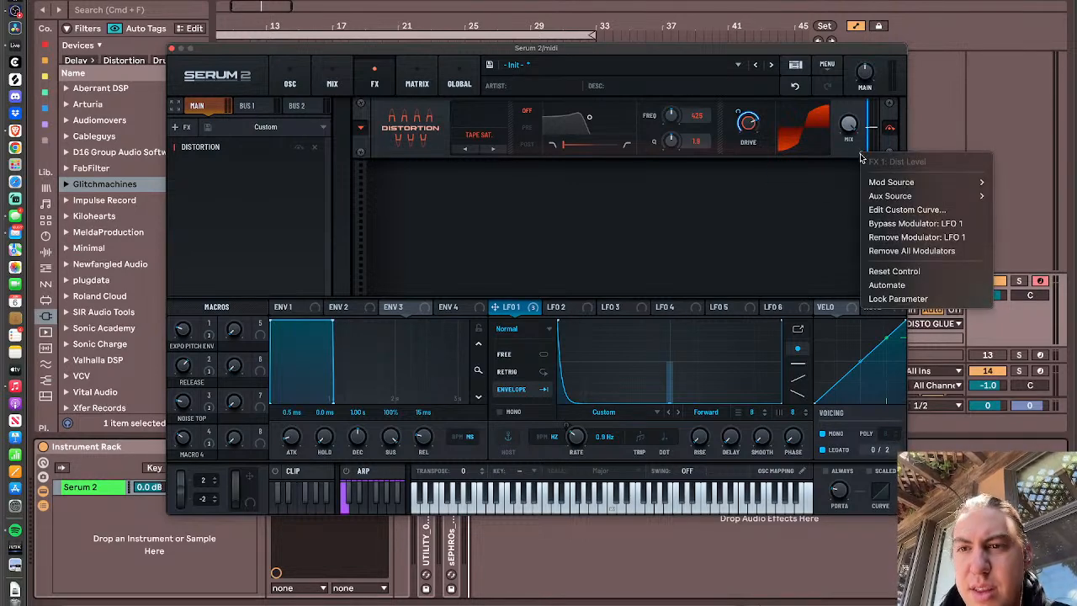
pyautogui.press('Escape')
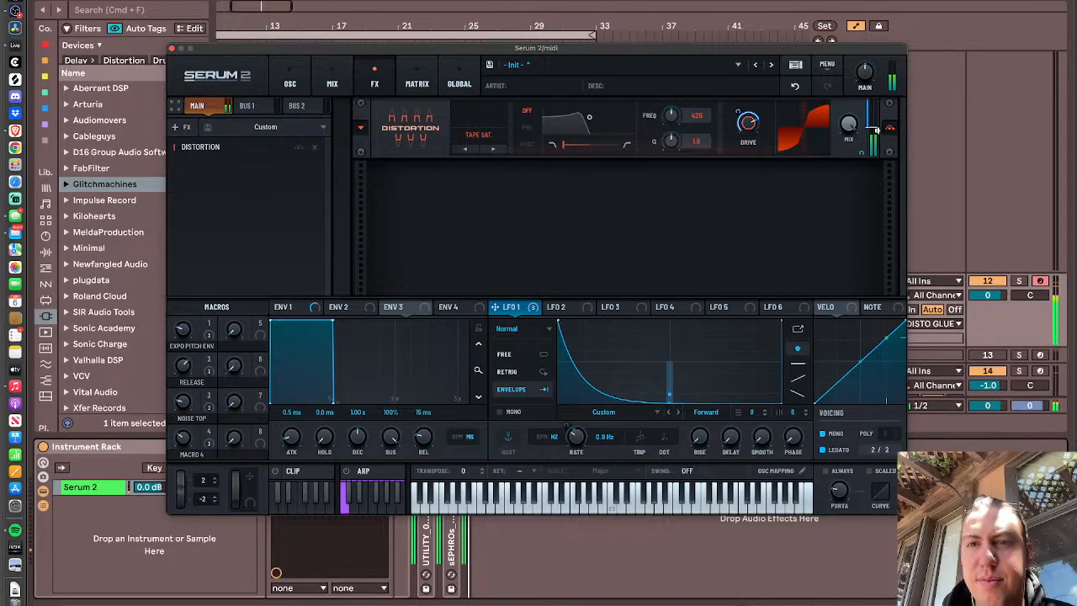
pyautogui.moveTo(872, 130)
pyautogui.mouseDown()
pyautogui.moveTo(875, 174)
pyautogui.moveTo(872, 129)
pyautogui.mouseUp()
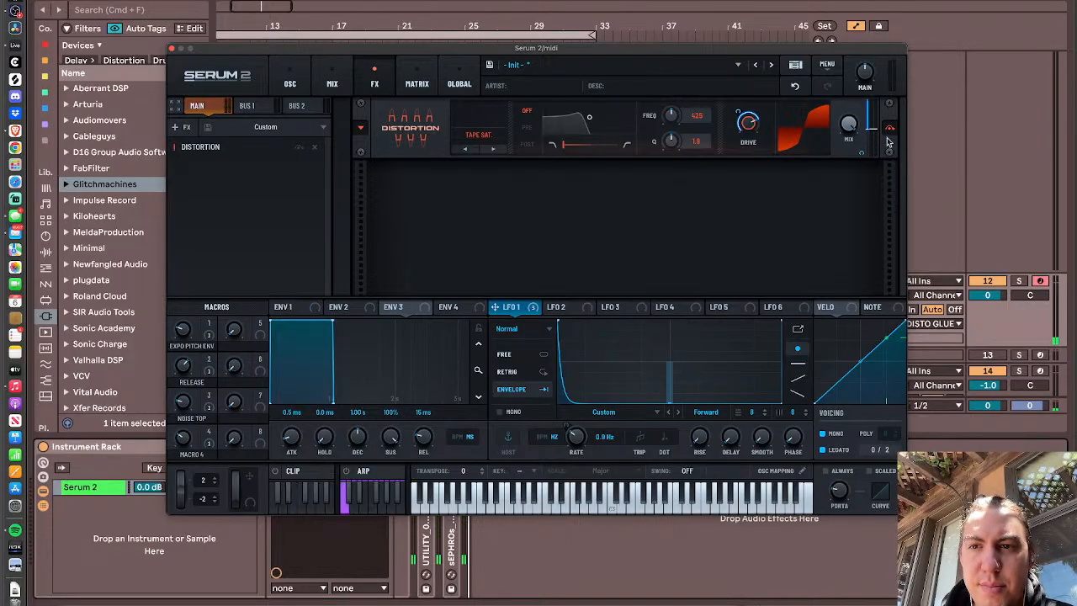
pyautogui.moveTo(860, 154); pyautogui.dragTo(863, 216)
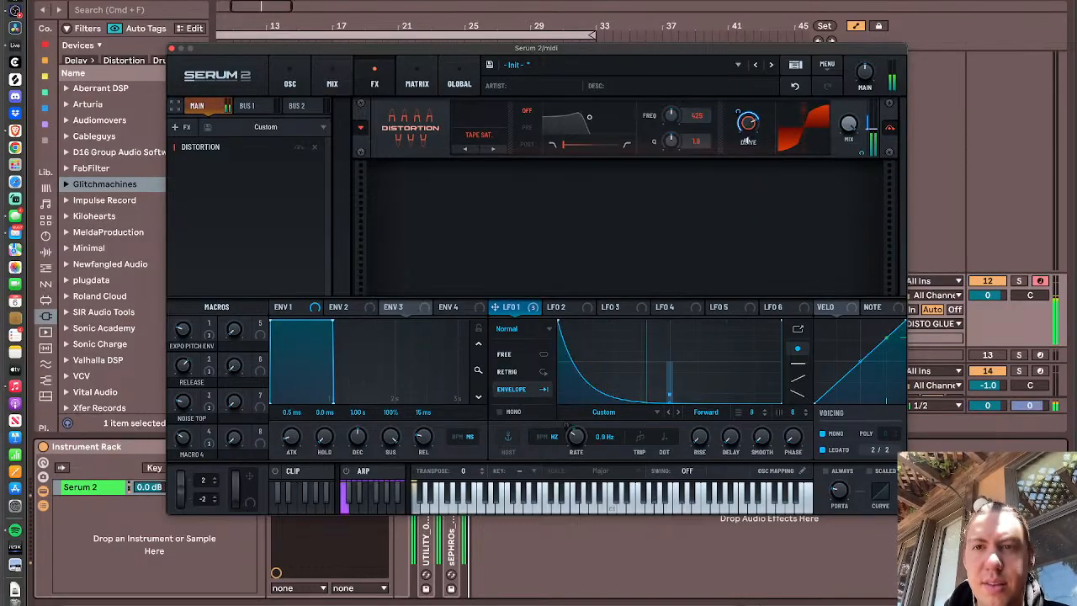
# - Change the distortion type to Overdrive
pyautogui.moveTo(751, 133)
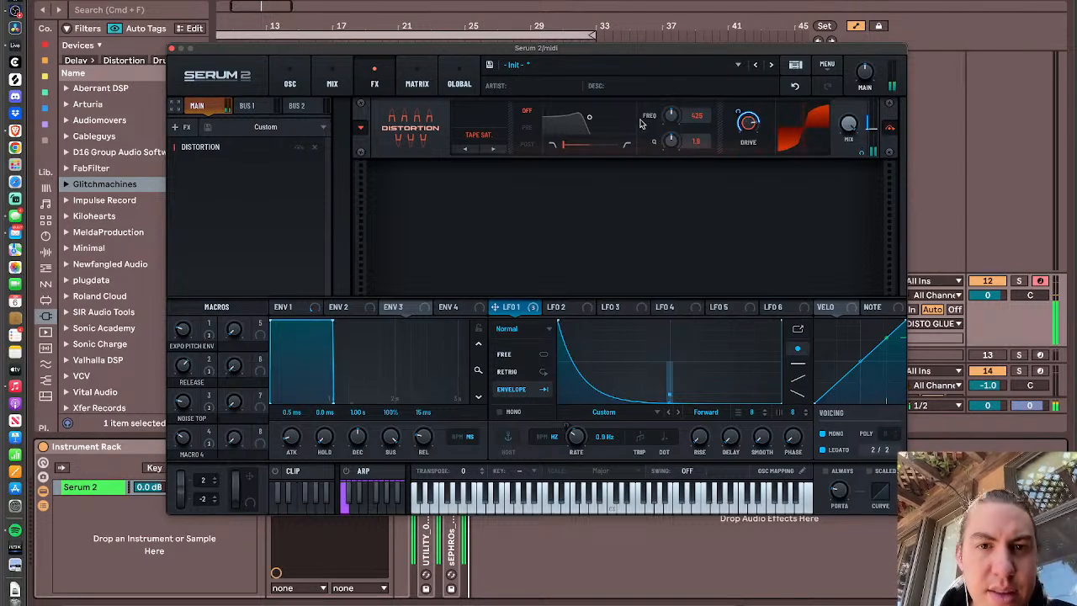
pyautogui.click(492, 149)
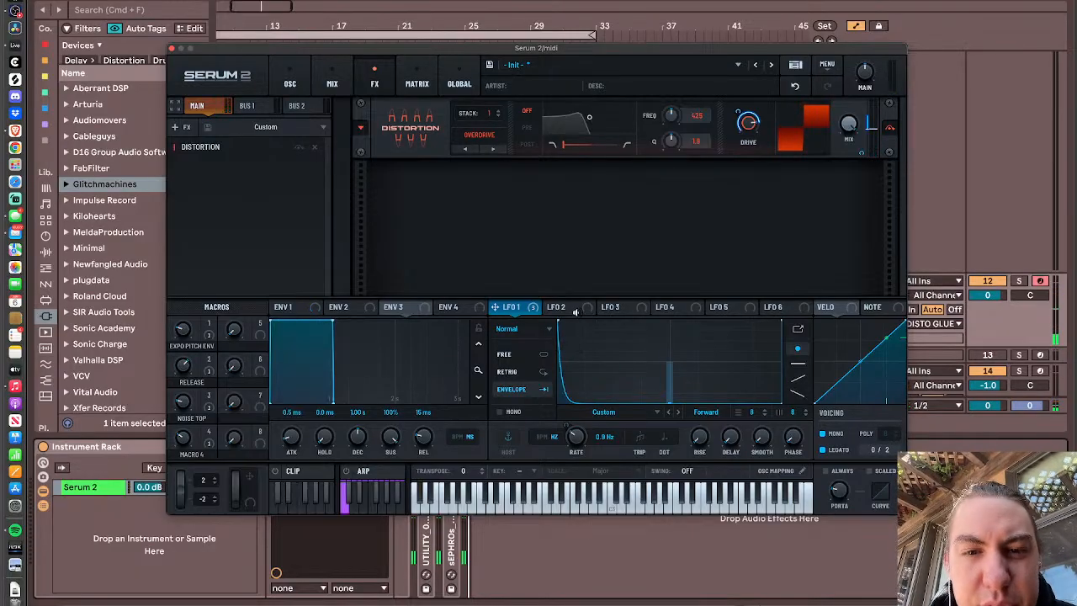
# - Reshape LFO 2 into a straight downward ramp and switch its rate to free-running Hz at 0.7 Hz
pyautogui.click(289, 83)
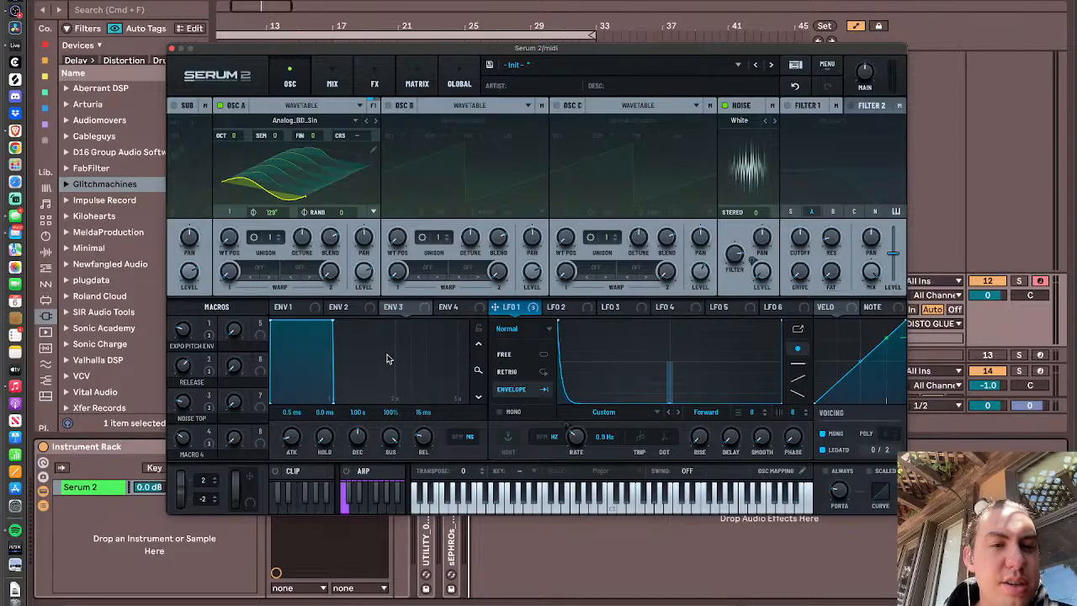
pyautogui.click(286, 308)
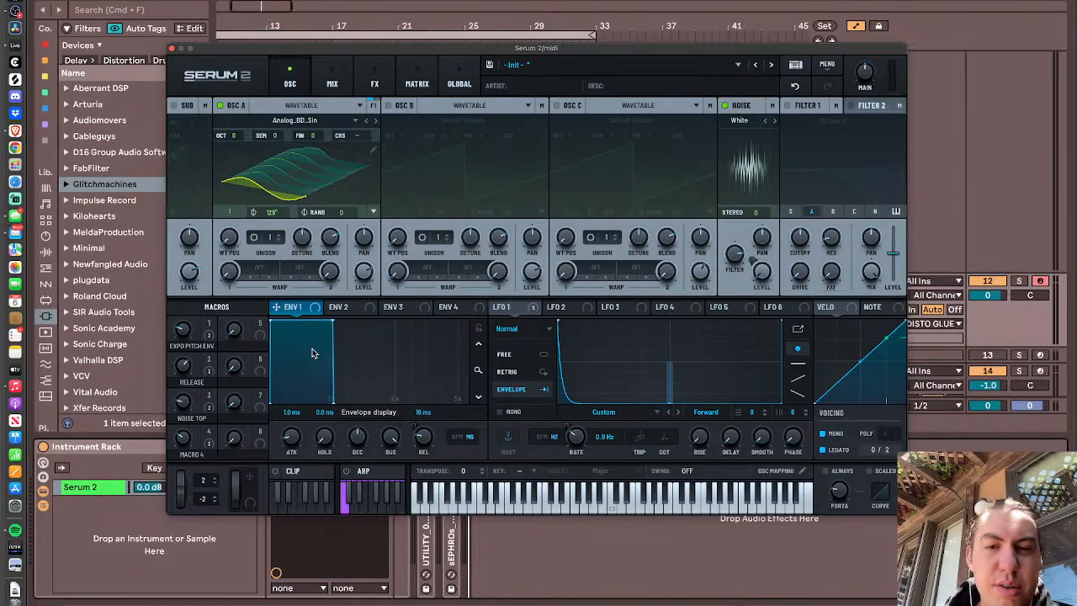
pyautogui.click(576, 310)
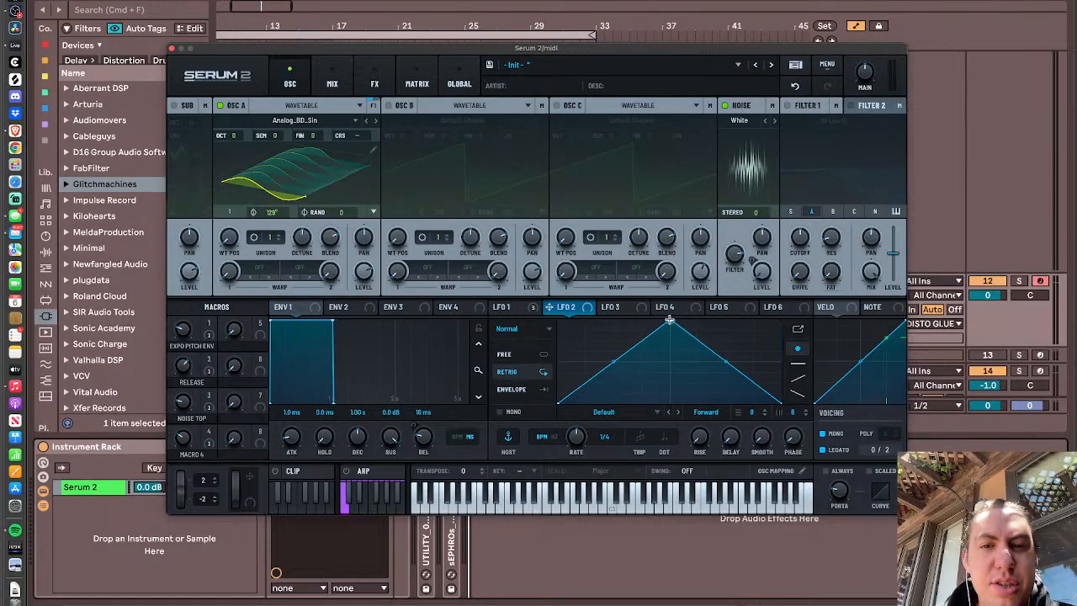
pyautogui.moveTo(669, 319); pyautogui.dragTo(458, 277)
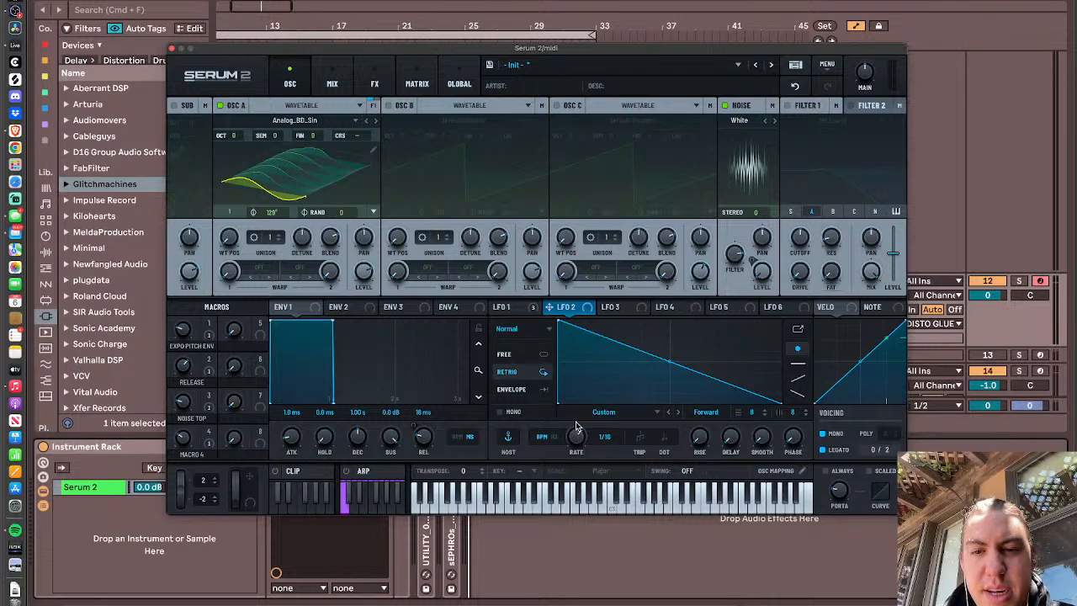
pyautogui.click(551, 438)
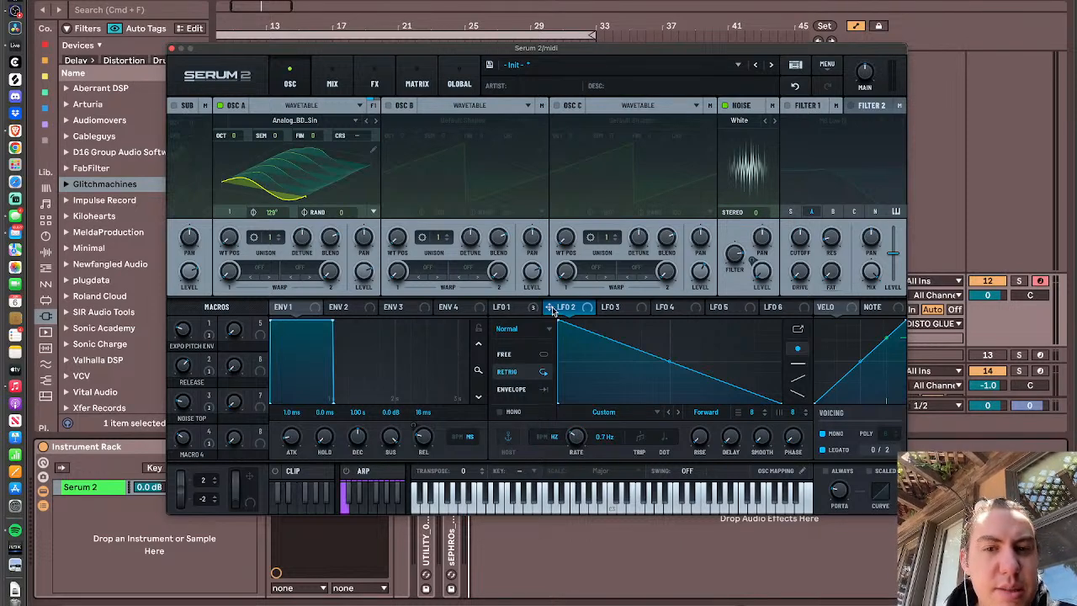
# - Assign LFO 2 to the oscillator A and noise levels, reducing the noise amount, and set LFO 2 to Envelope mode
pyautogui.moveTo(552, 311); pyautogui.dragTo(363, 270)
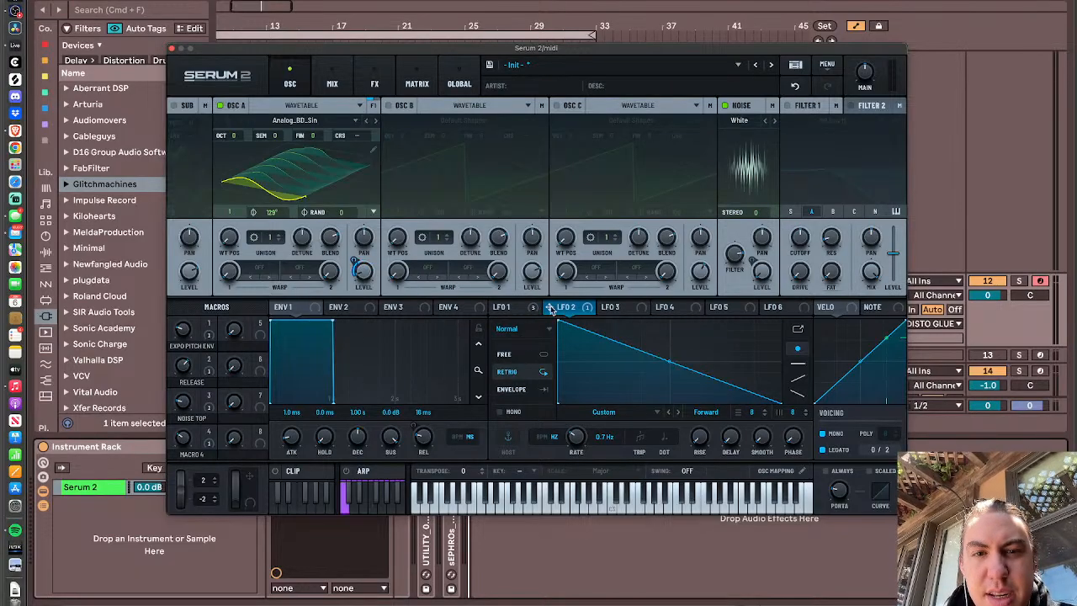
pyautogui.moveTo(551, 310); pyautogui.dragTo(751, 273)
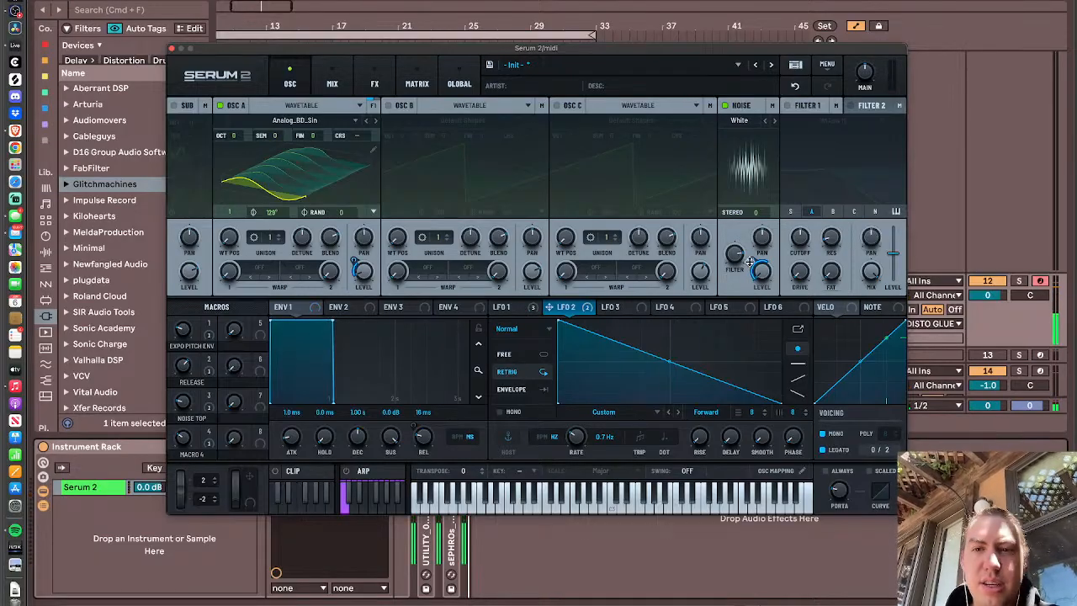
pyautogui.moveTo(749, 261)
pyautogui.moveTo(750, 261); pyautogui.dragTo(747, 299)
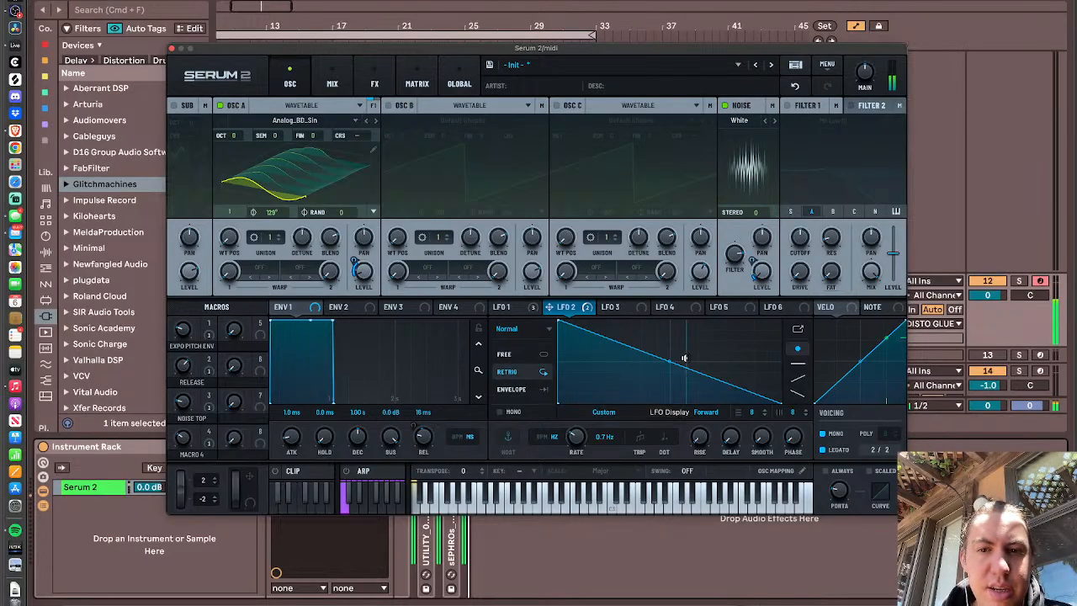
pyautogui.click(535, 391)
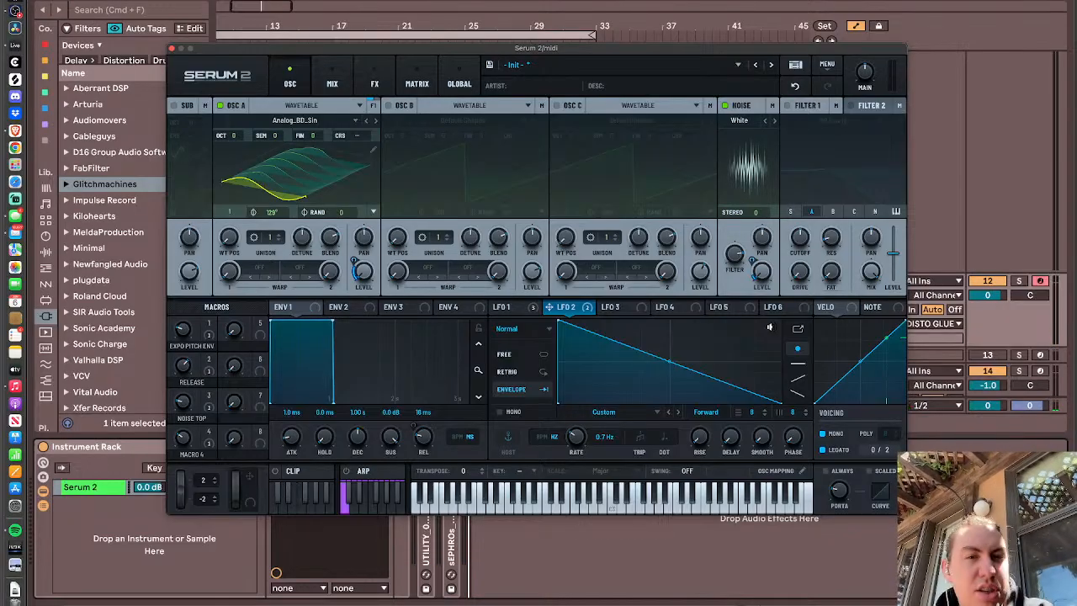
# - Remove LFO 2 from the noise level and oscillator A's level, and raise oscillator A's level from zero
pyautogui.moveTo(355, 264)
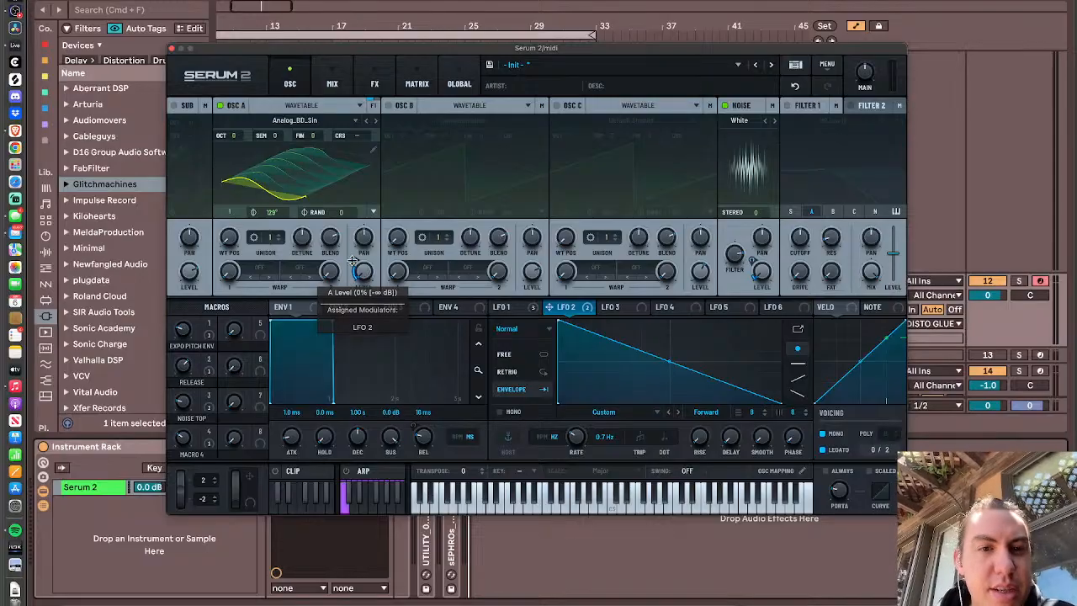
pyautogui.rightClick(755, 259)
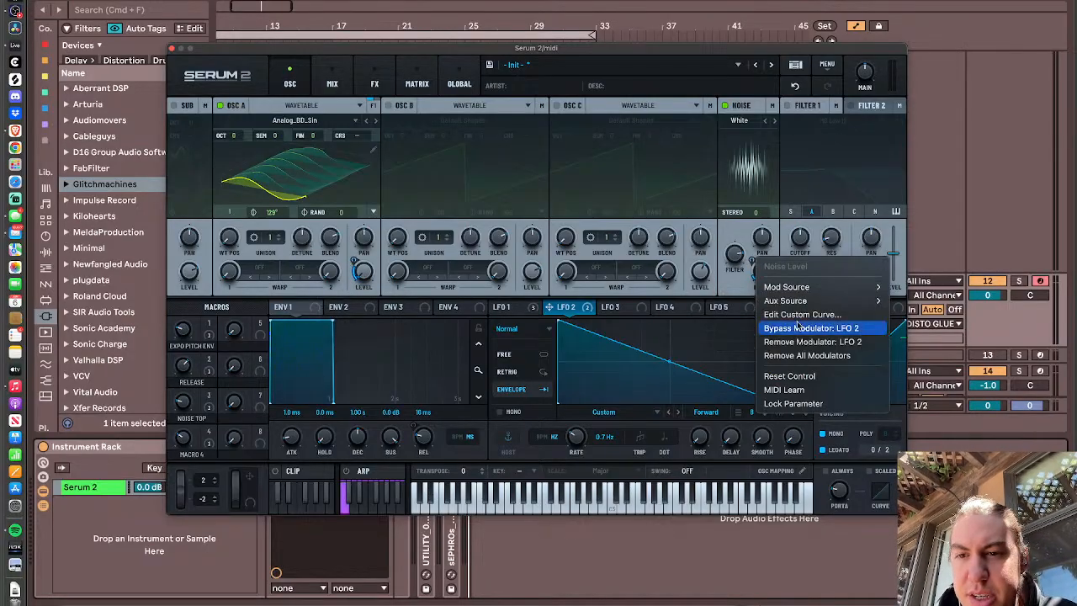
pyautogui.click(821, 344)
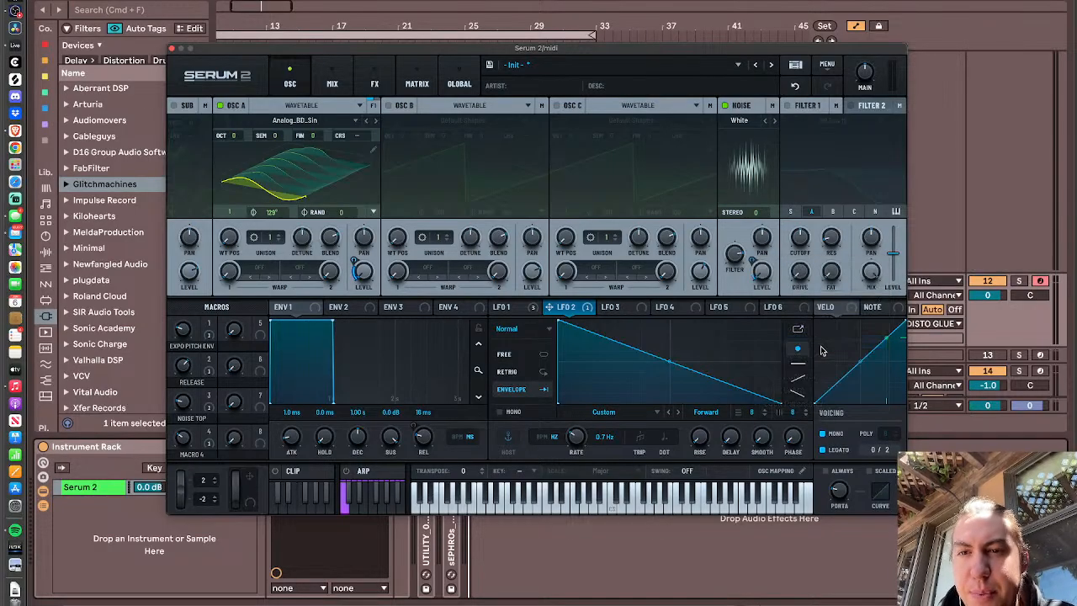
pyautogui.moveTo(761, 270)
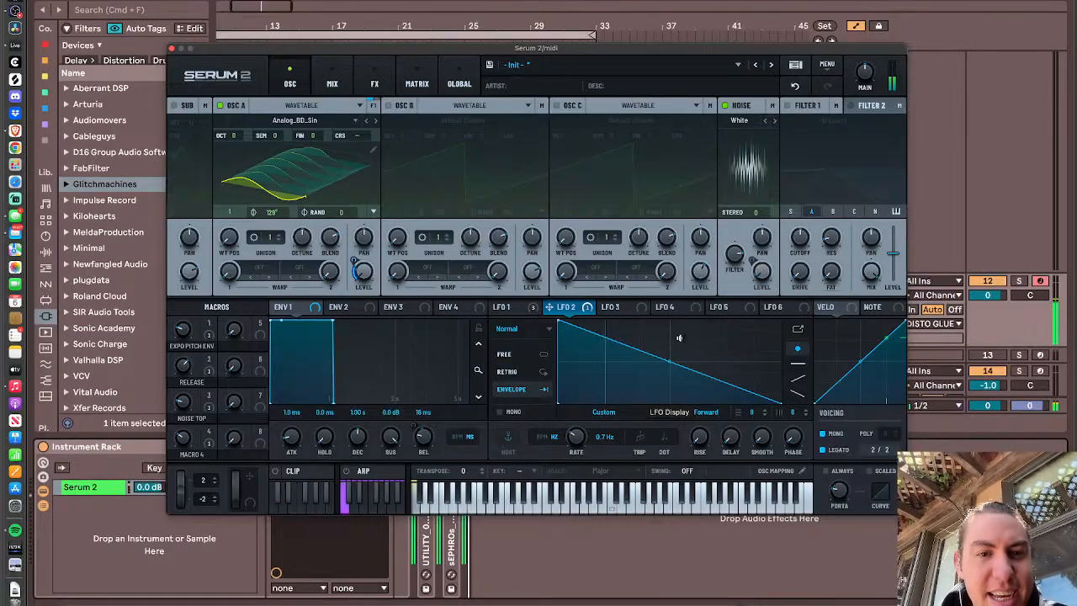
pyautogui.rightClick(355, 261)
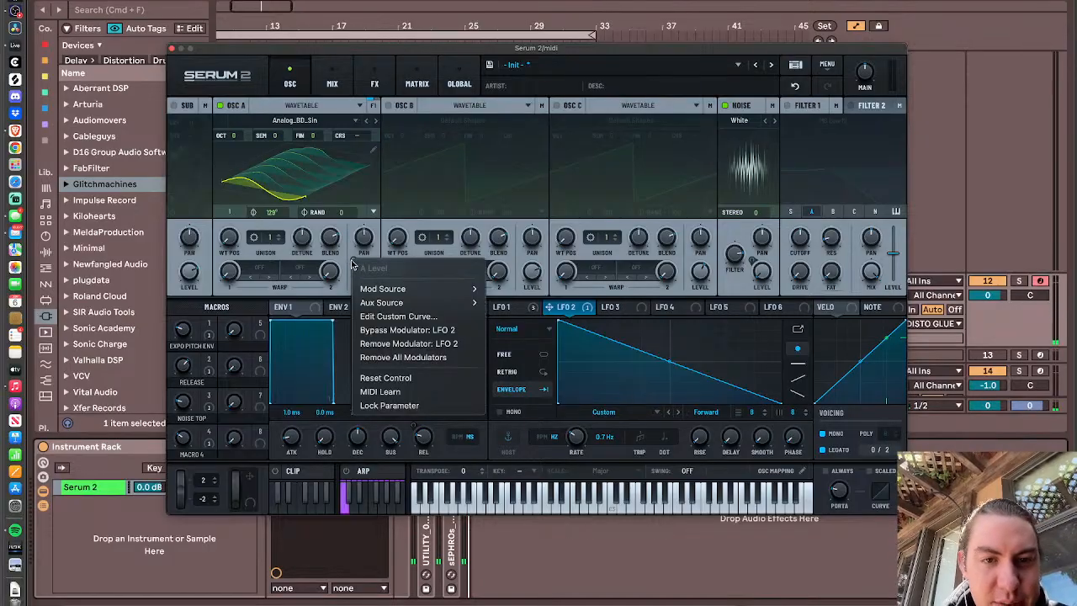
pyautogui.click(453, 344)
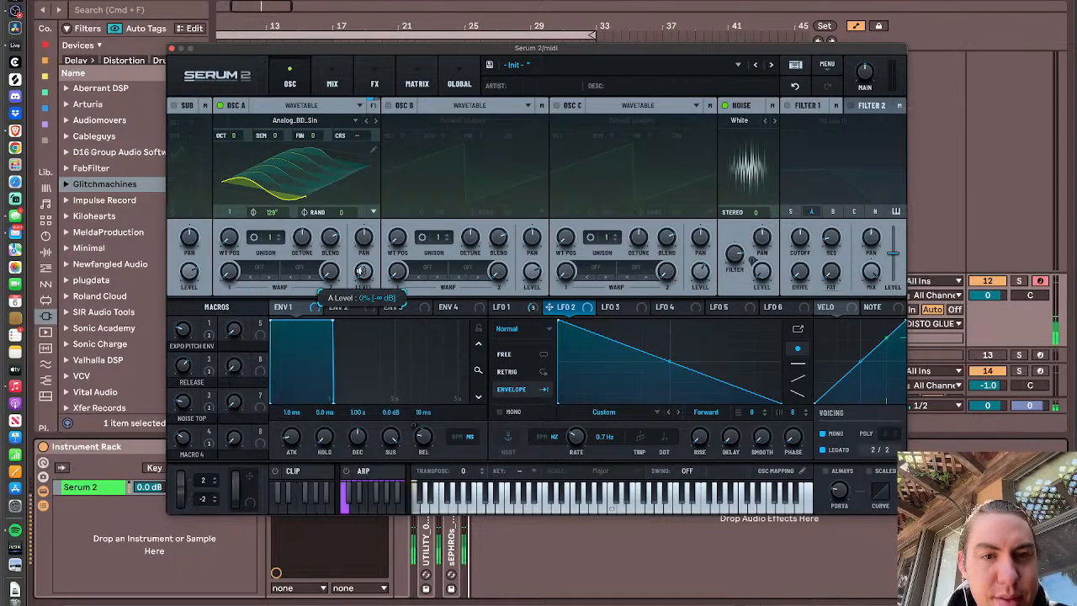
pyautogui.moveTo(362, 272); pyautogui.dragTo(348, 176)
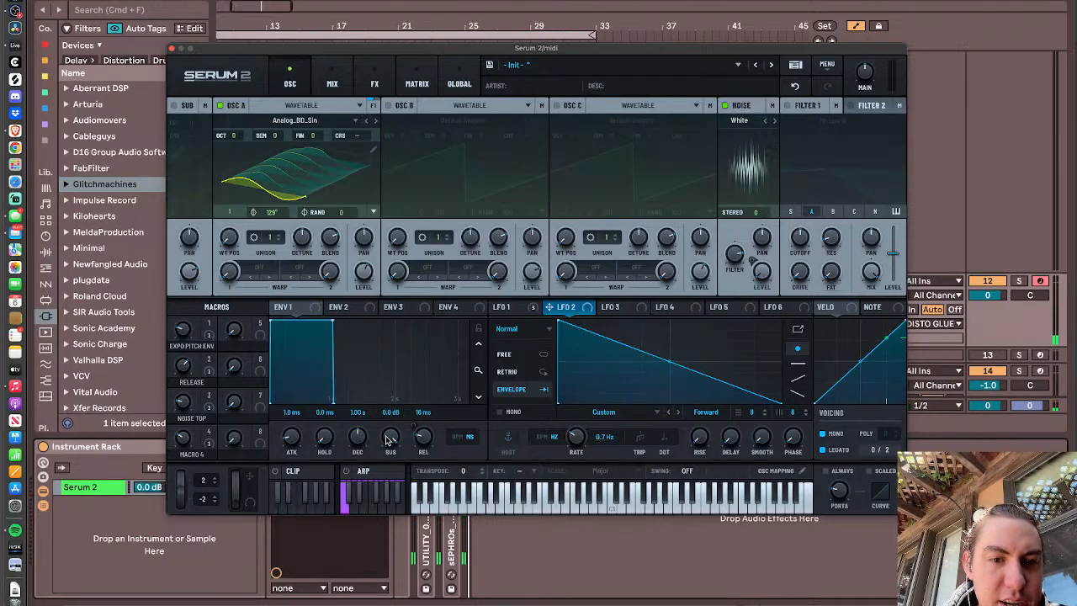
# - Try a decaying Envelope 1 with sustain at -29.9 dB and a gentler decay curve, adjusting the Release macro
pyautogui.moveTo(389, 440); pyautogui.dragTo(375, 509)
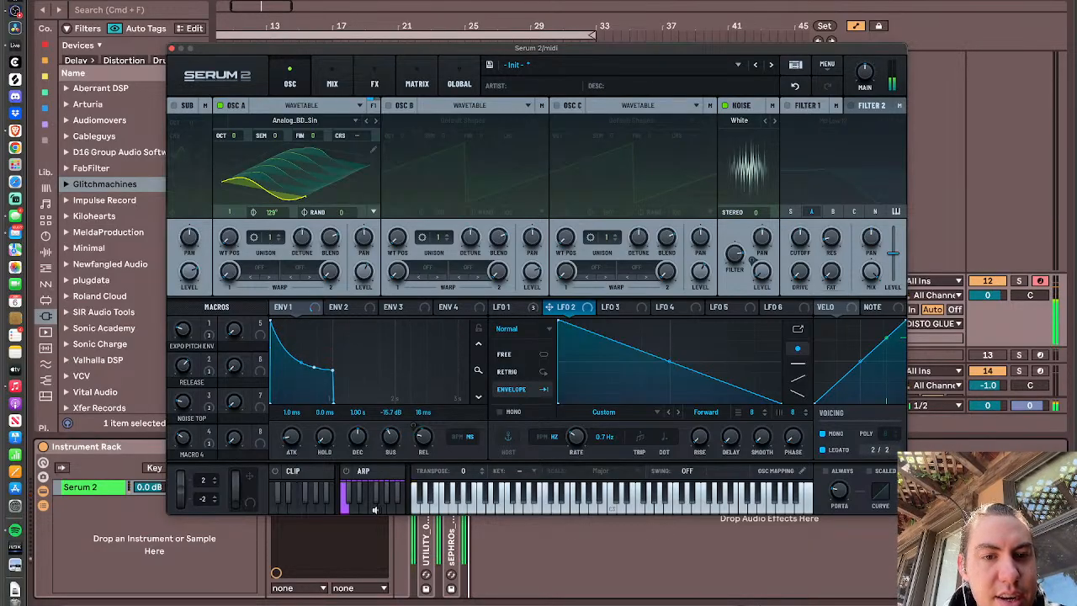
pyautogui.moveTo(390, 435); pyautogui.dragTo(391, 470)
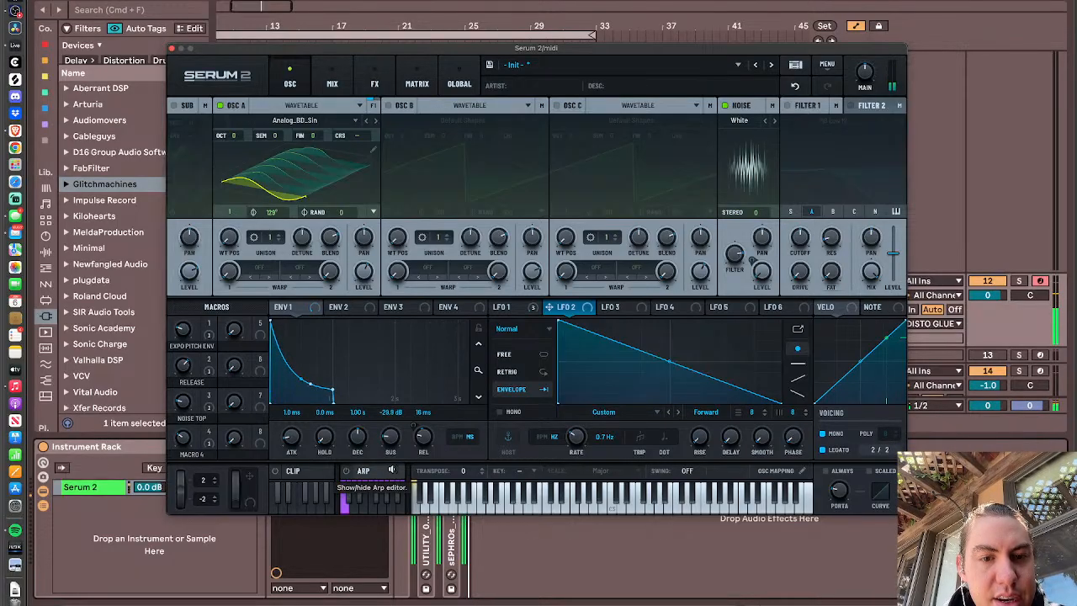
pyautogui.moveTo(412, 440)
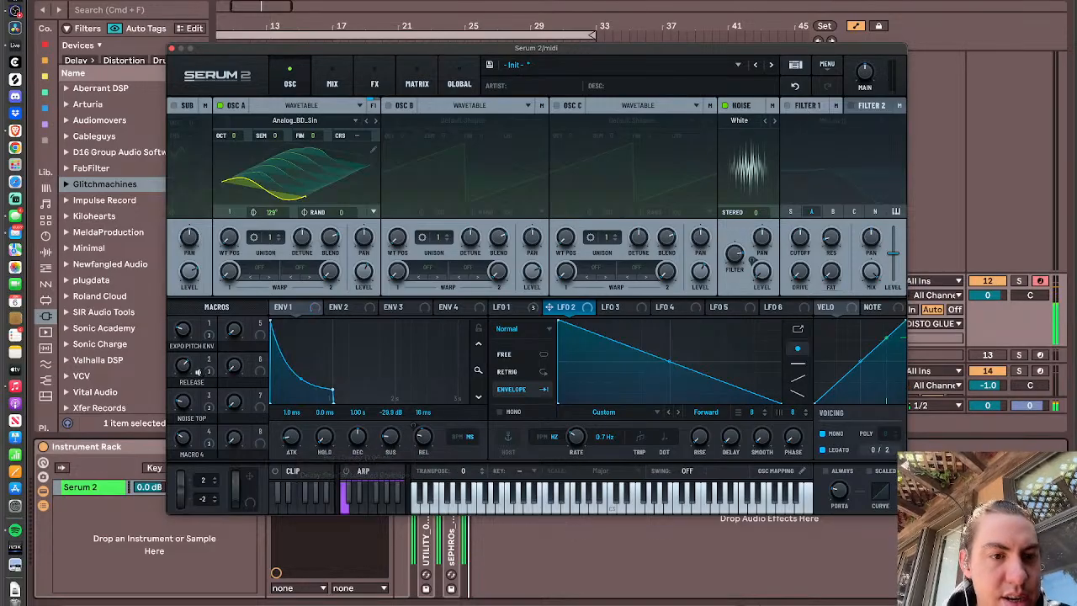
pyautogui.moveTo(184, 369); pyautogui.dragTo(191, 440)
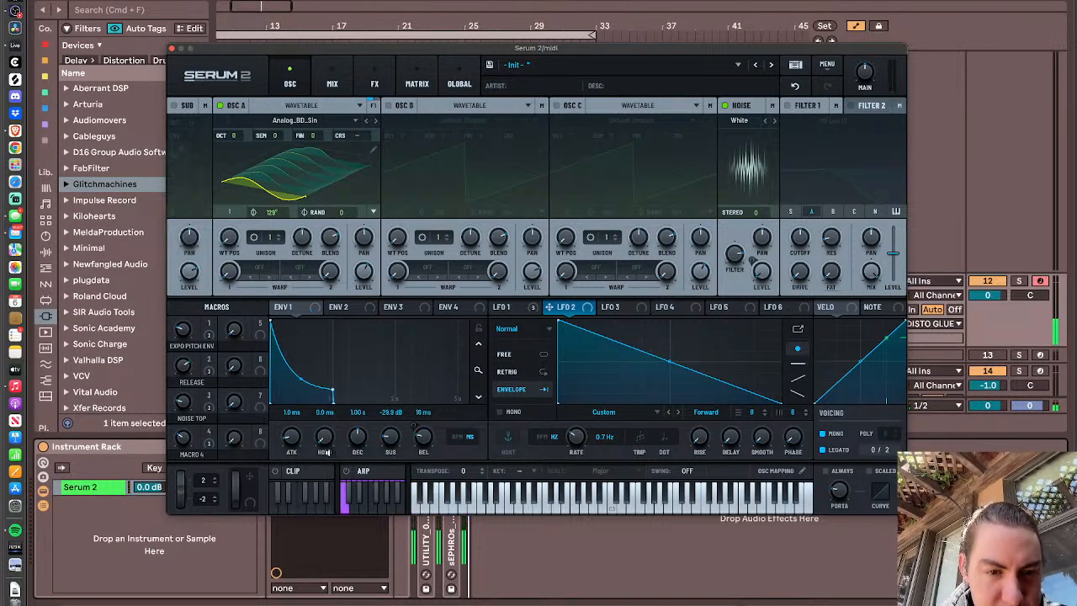
pyautogui.moveTo(303, 380); pyautogui.dragTo(307, 374)
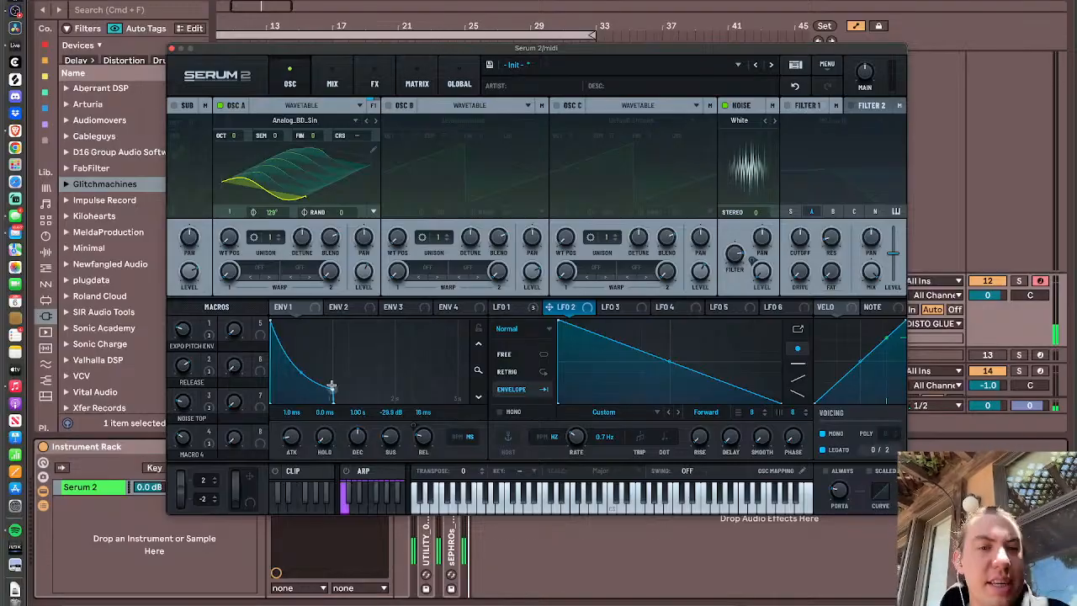
# - Raise Envelope 1's sustain to 0.0 dB and set its decay to 1.15 s
pyautogui.moveTo(334, 387); pyautogui.dragTo(368, 247)
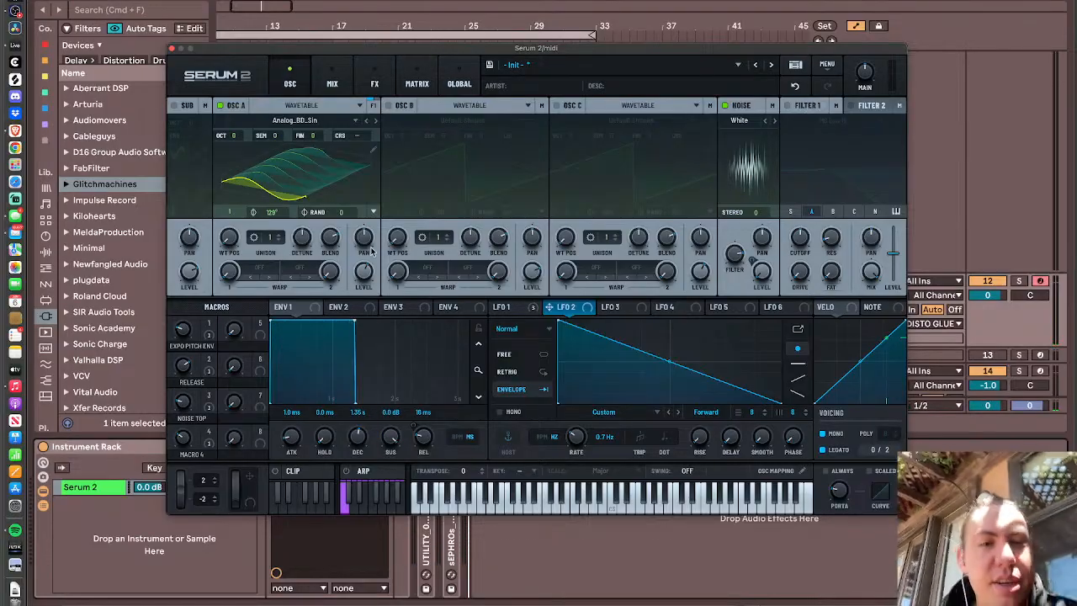
pyautogui.moveTo(356, 323); pyautogui.dragTo(336, 322)
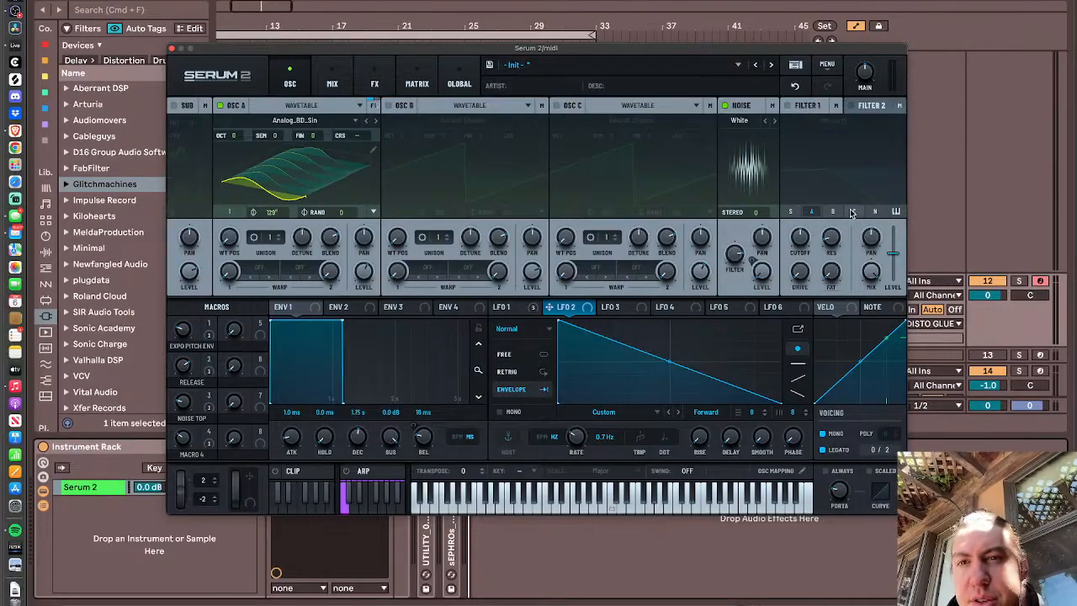
# - Route the noise oscillator's output to the filter
pyautogui.click(772, 106)
pyautogui.click(744, 122)
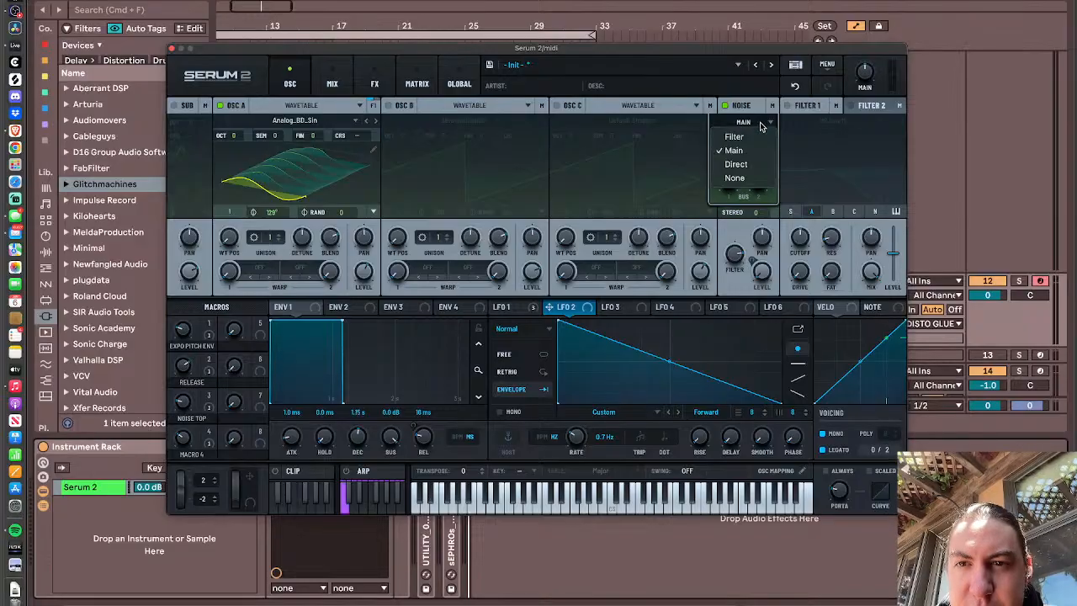
pyautogui.click(734, 137)
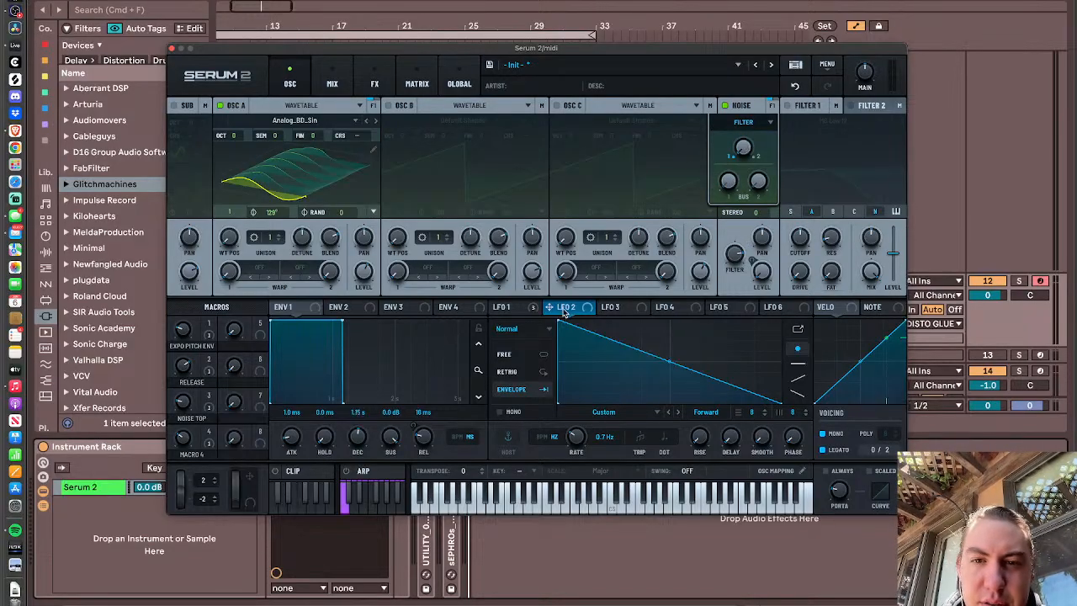
# - Assign LFO 2 to modulate Filter 1's level and enable Filter 1
pyautogui.moveTo(565, 310); pyautogui.dragTo(900, 262)
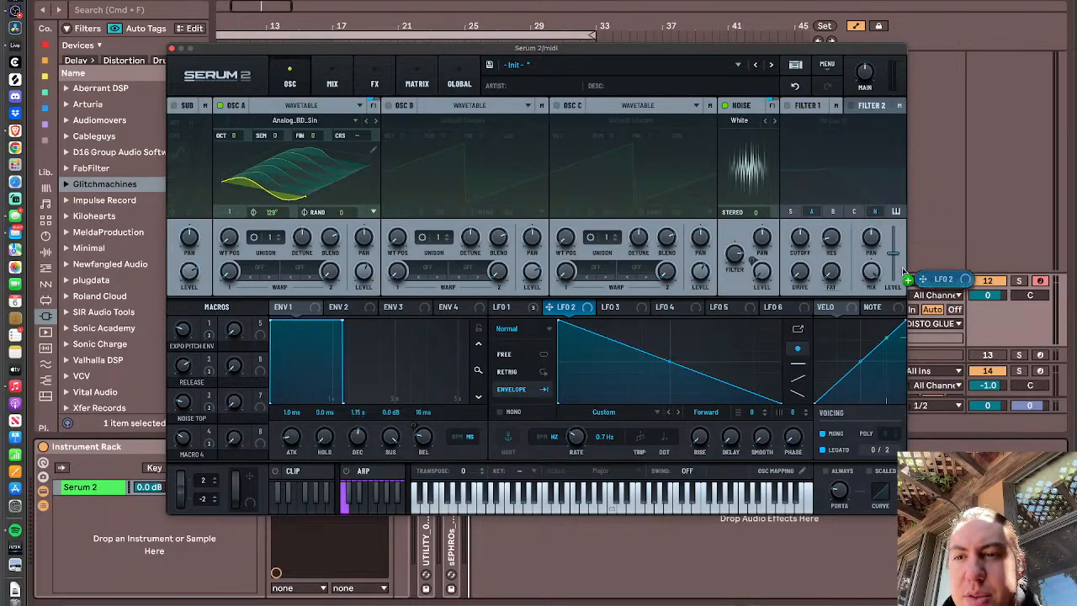
pyautogui.click(788, 106)
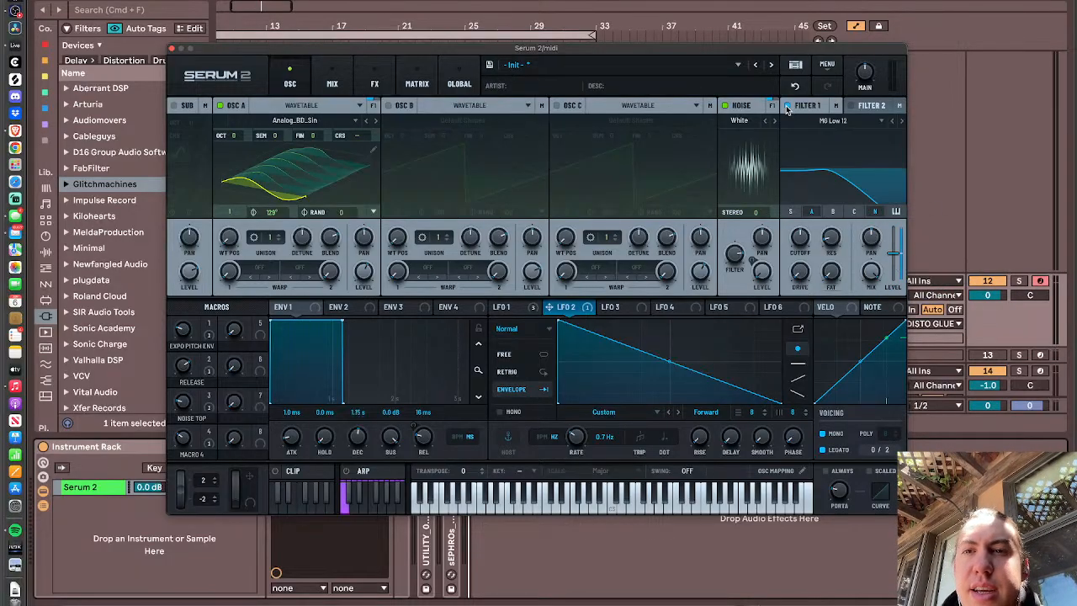
pyautogui.rightClick(894, 258)
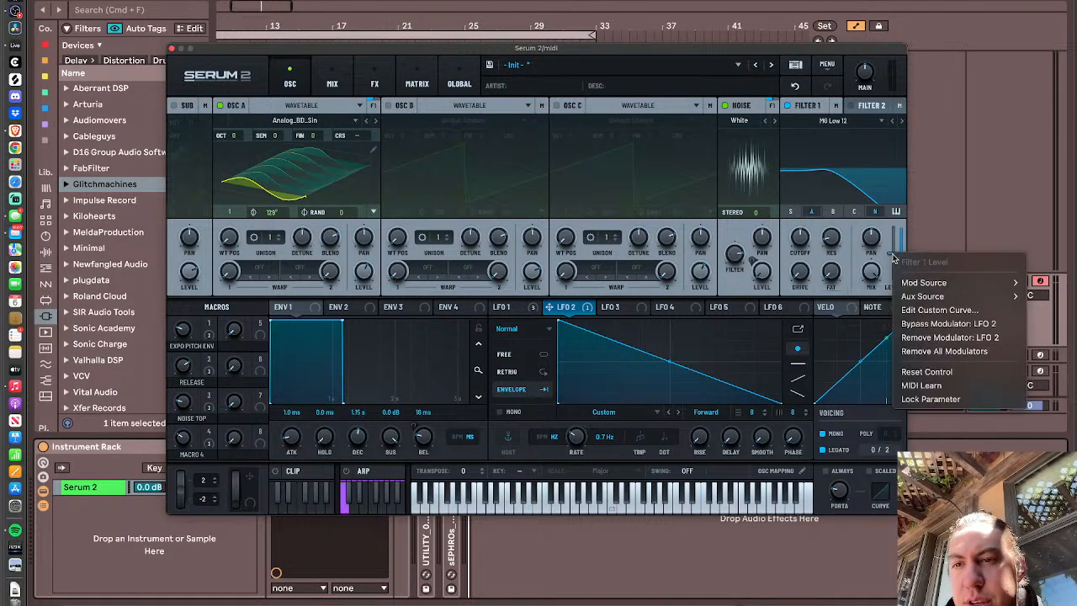
pyautogui.click(893, 258)
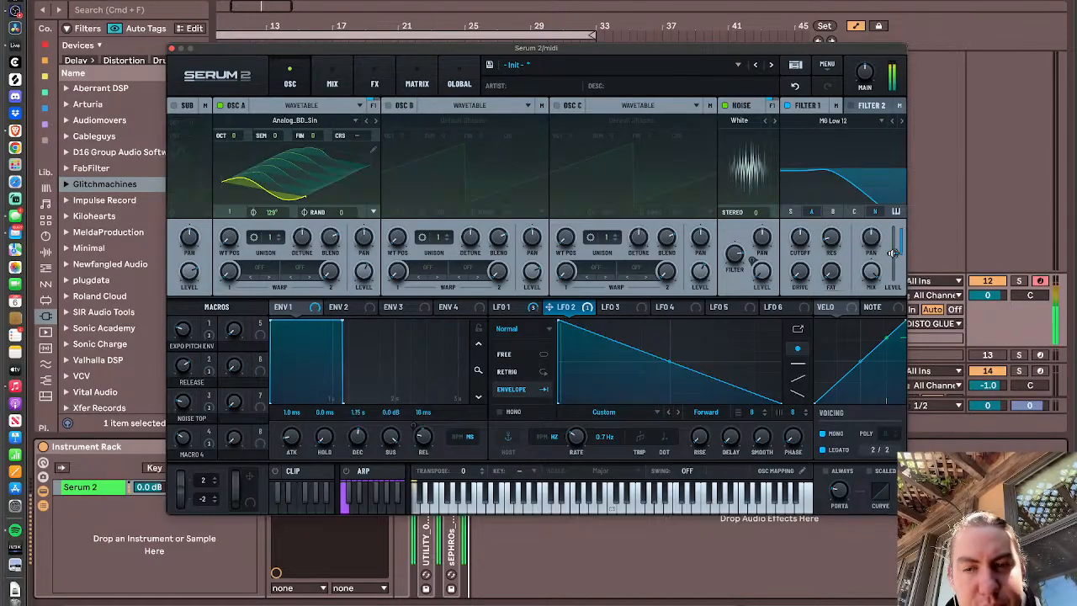
# - Lower Filter 1's base level to the minimum and open its cutoff fully
pyautogui.moveTo(892, 253); pyautogui.dragTo(917, 368)
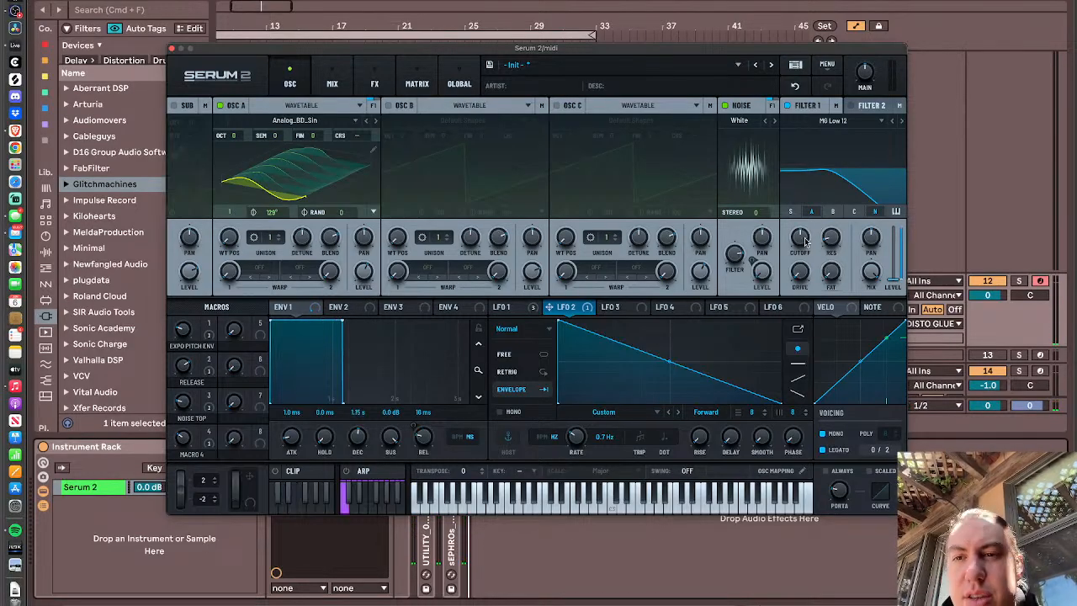
pyautogui.moveTo(804, 241); pyautogui.dragTo(804, 199)
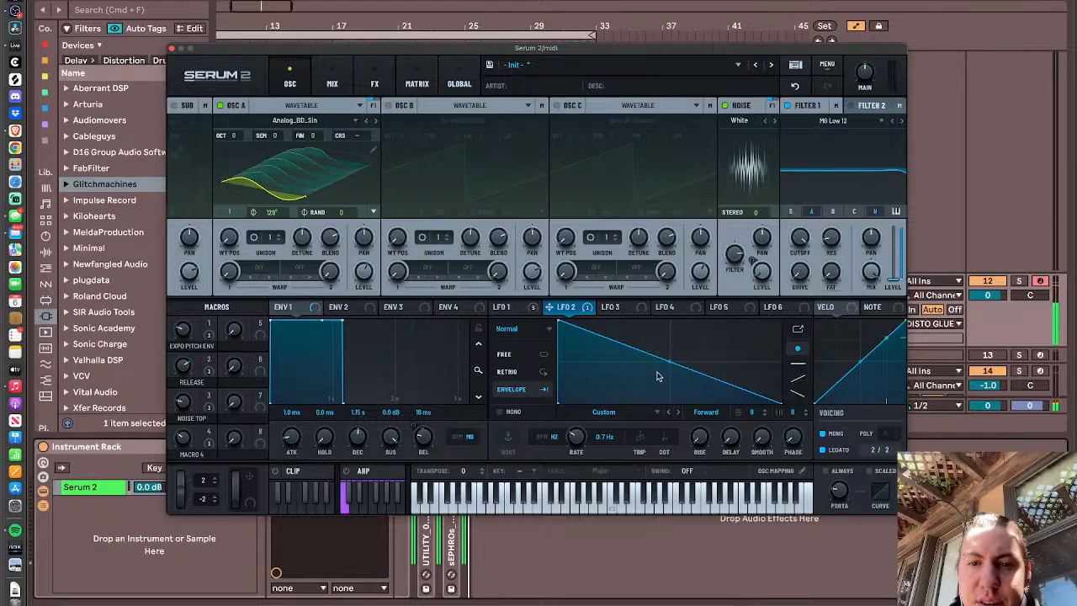
# - Slow LFO 2 to 0.2 Hz and add a point to its ramp to form a steep initial drop with a long curved tail
pyautogui.moveTo(577, 436); pyautogui.dragTo(573, 452)
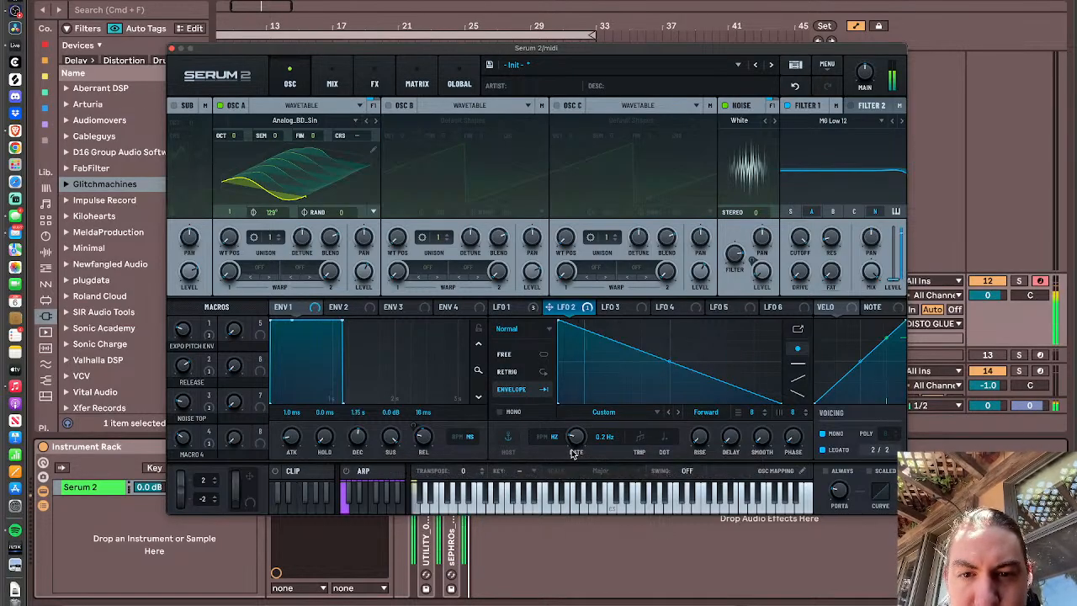
pyautogui.doubleClick(583, 351)
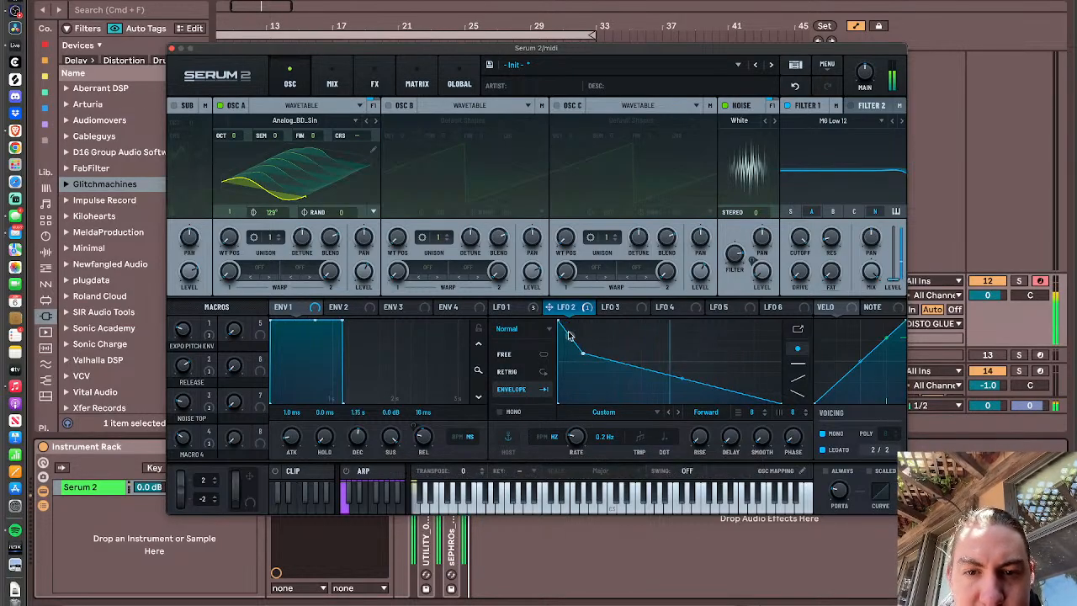
pyautogui.moveTo(582, 351); pyautogui.dragTo(592, 363)
pyautogui.moveTo(689, 383); pyautogui.dragTo(688, 378)
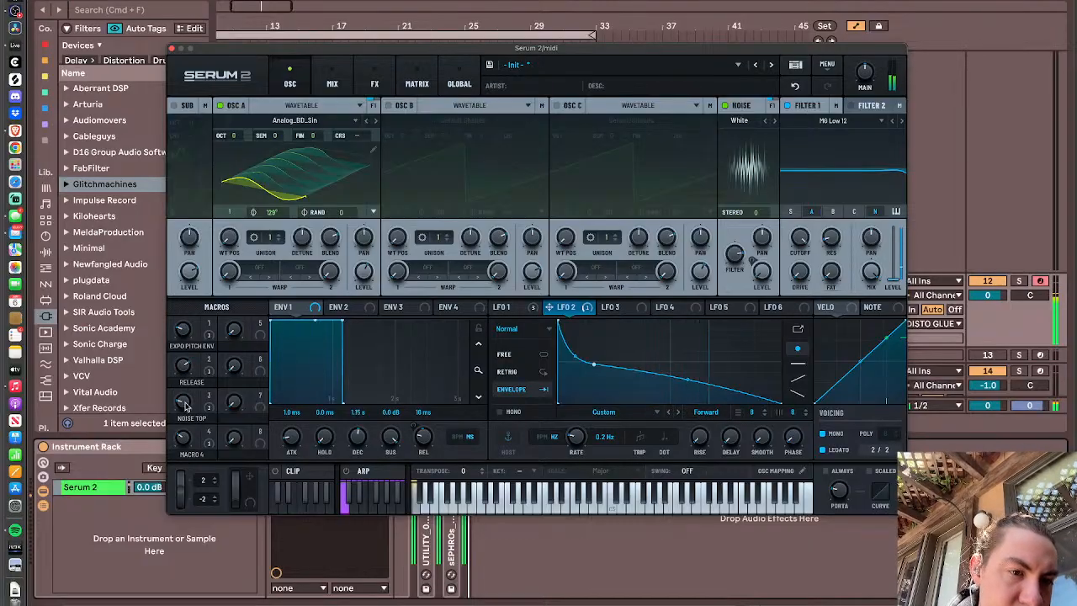
# - Set the Noise Top macro to 34
pyautogui.moveTo(183, 401); pyautogui.dragTo(184, 382)
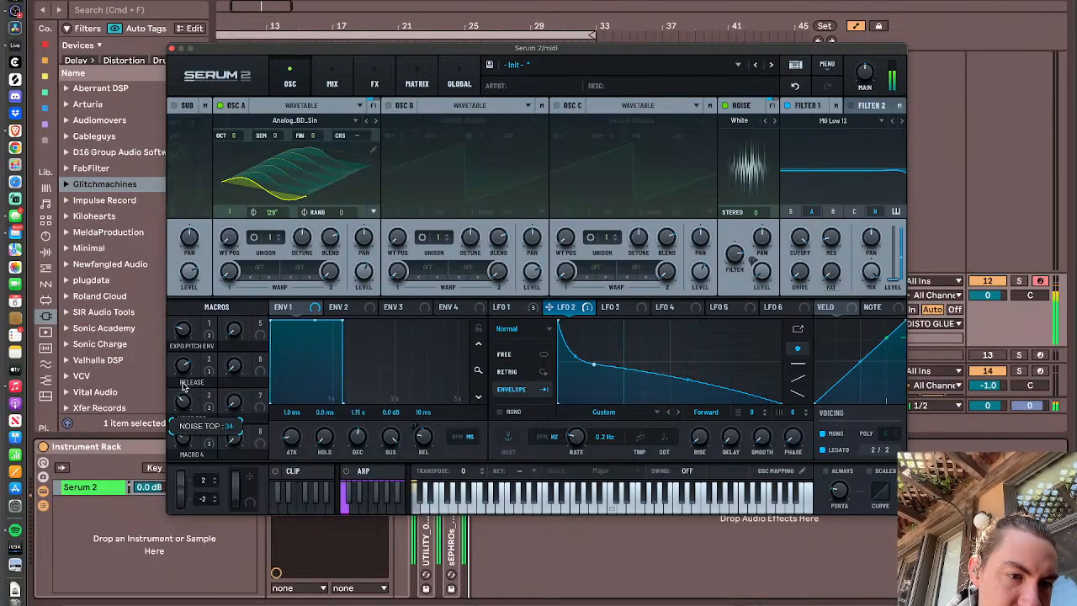
# - Raise Macro 4 and rename it "pitch env time"
pyautogui.moveTo(182, 434); pyautogui.dragTo(188, 350)
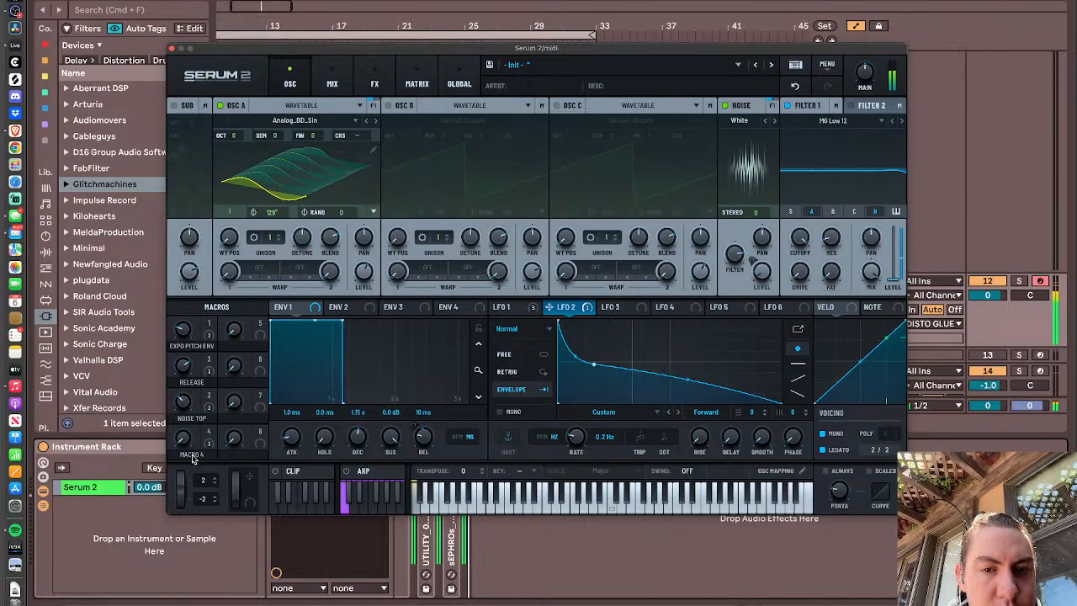
pyautogui.write('p')
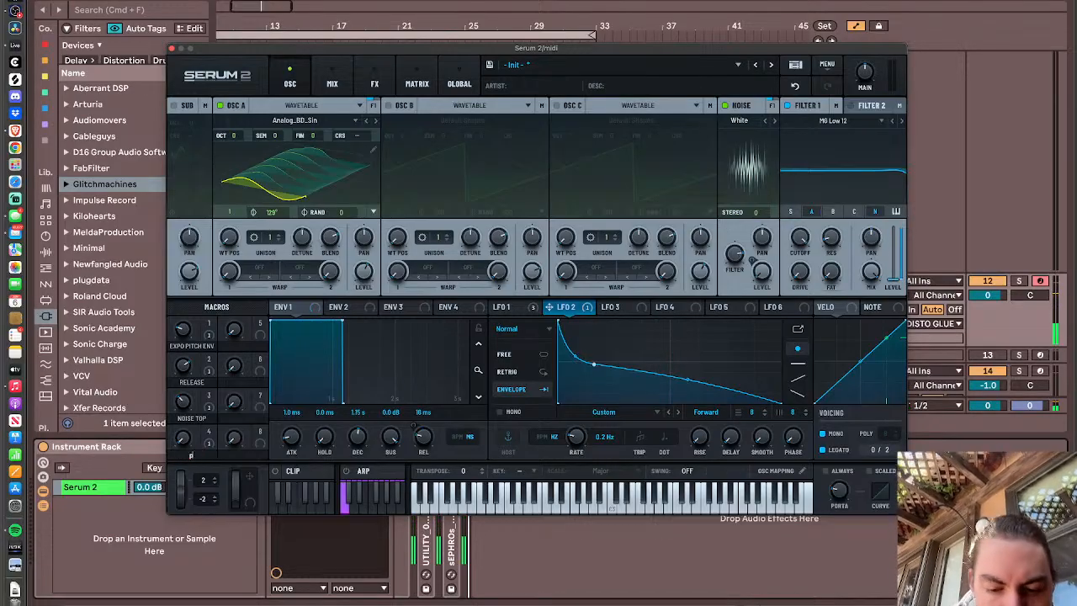
pyautogui.write('itch env ti')
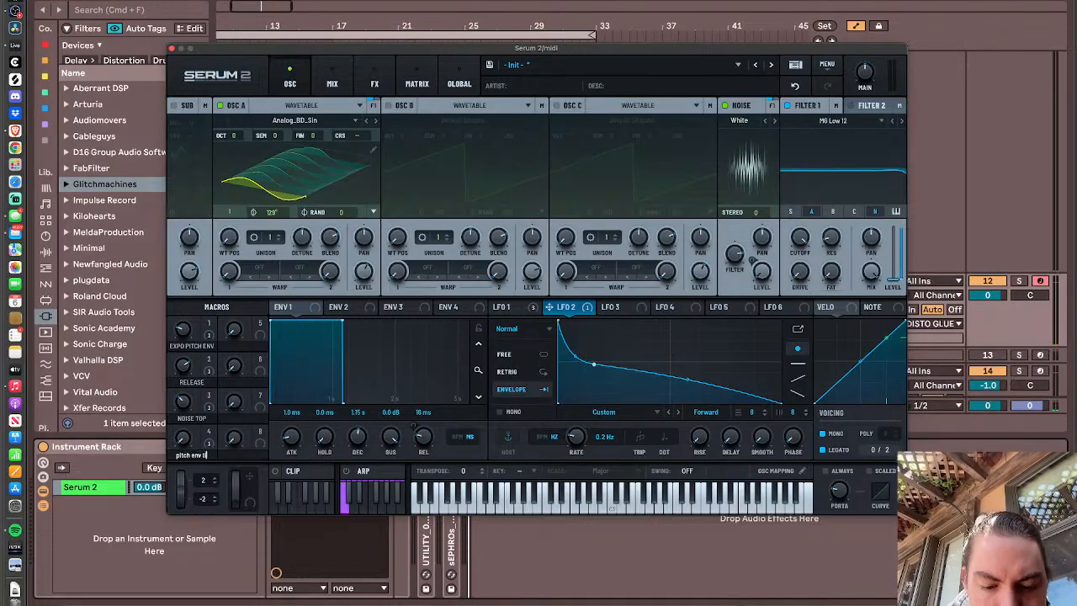
pyautogui.write('me')
pyautogui.press('Return')
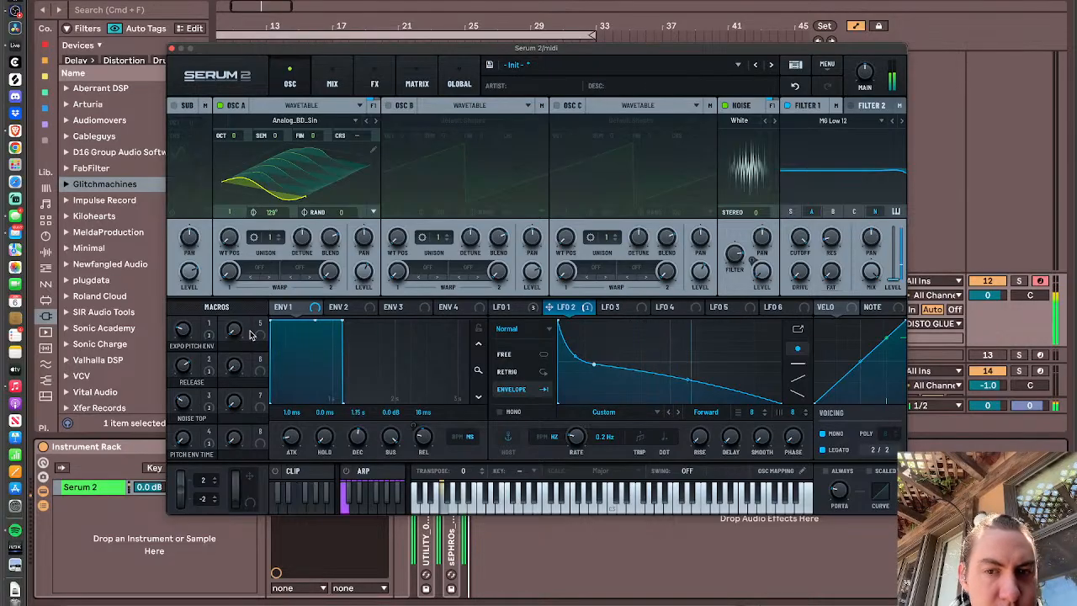
# - Bend LFO 2's tail into a deeper downward curve and rename Macro 1 as "pitch env curve"
pyautogui.moveTo(688, 380); pyautogui.dragTo(689, 393)
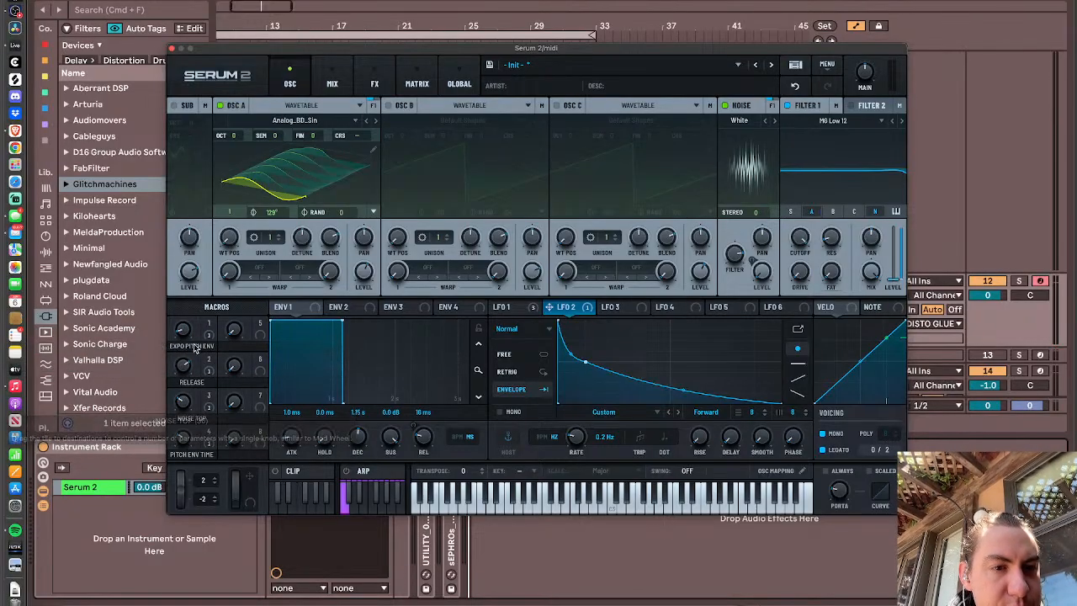
pyautogui.press('BackSpace')
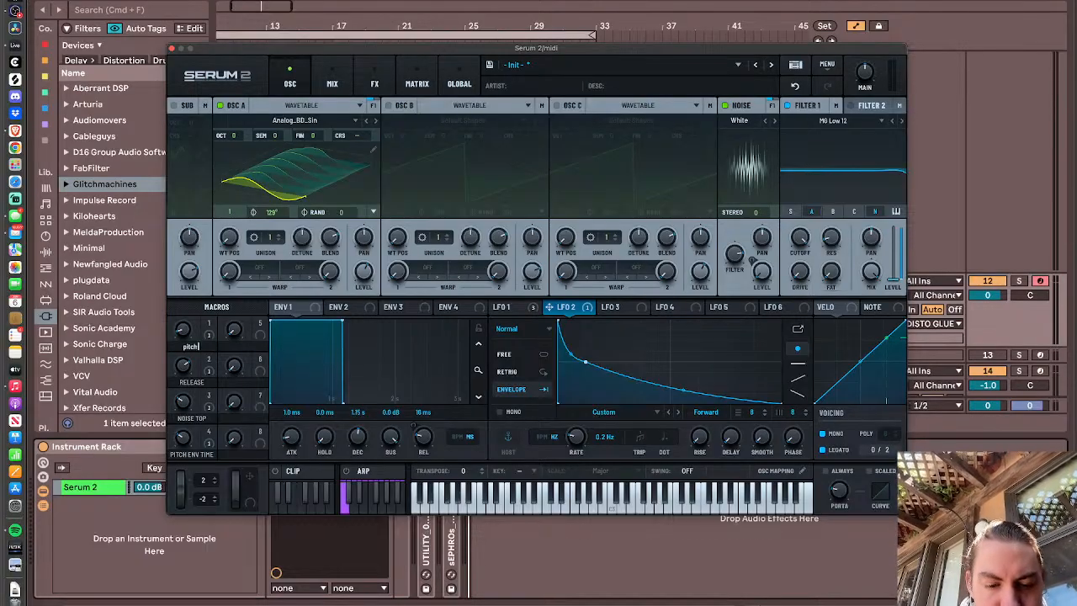
pyautogui.write('pitch env cur')
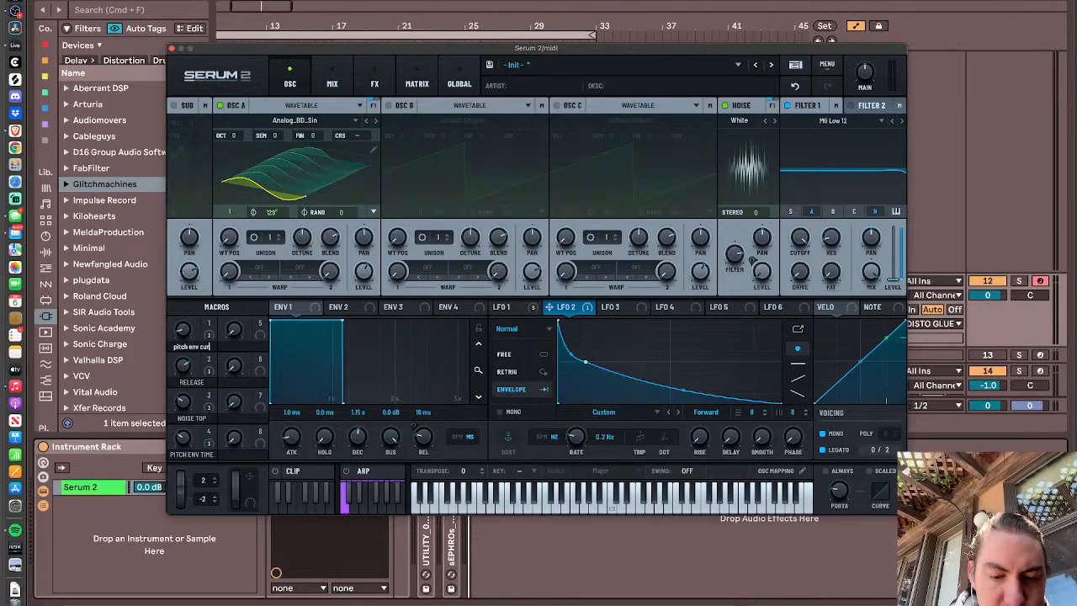
pyautogui.write('ve')
pyautogui.press('Return')
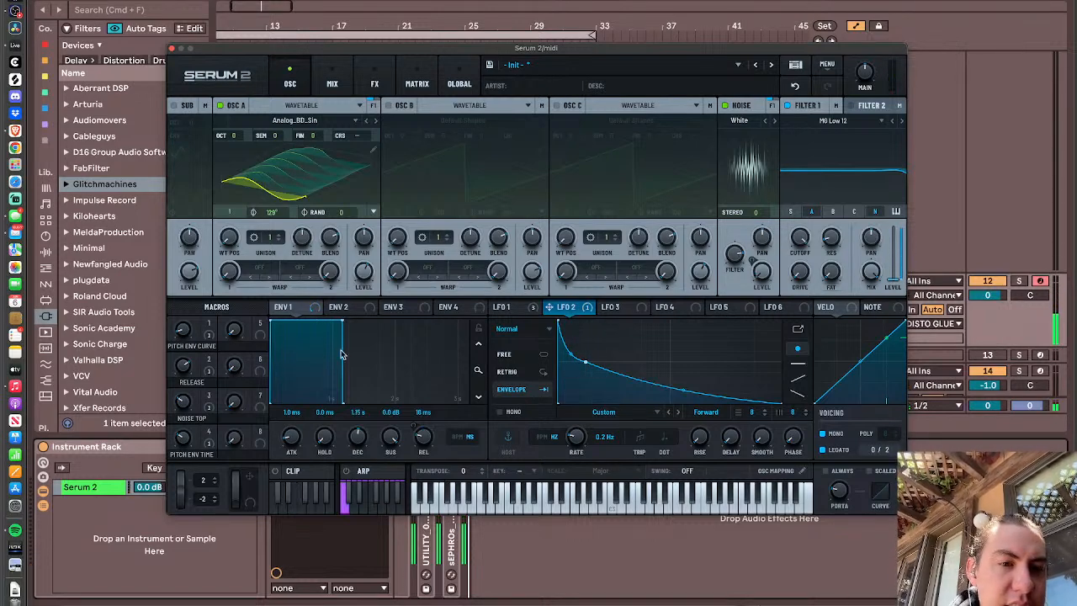
# - Raise the level of the white noise oscillator
pyautogui.moveTo(186, 367)
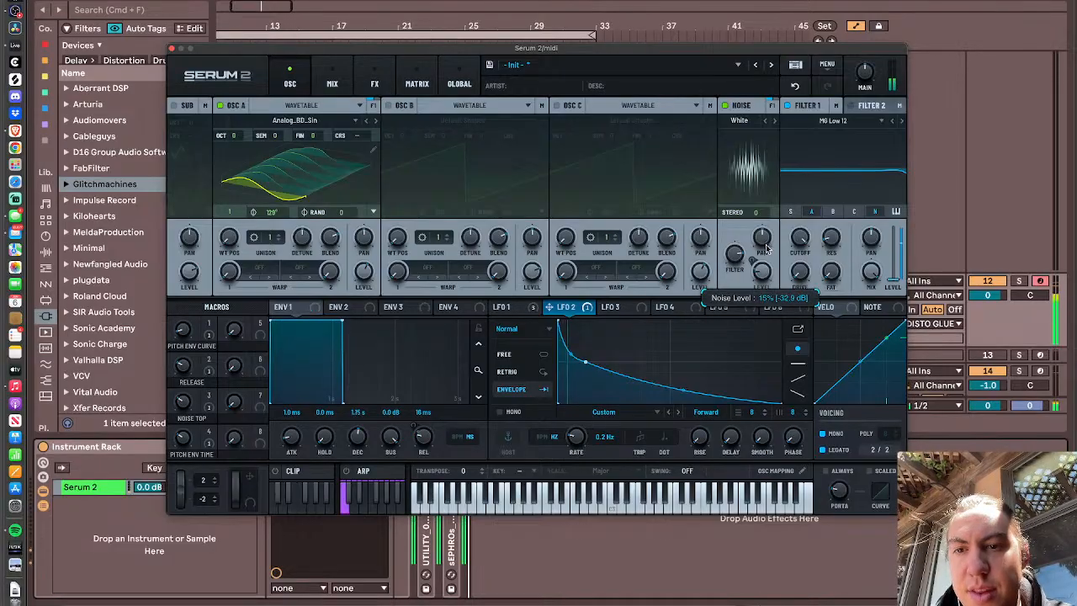
pyautogui.moveTo(763, 264)
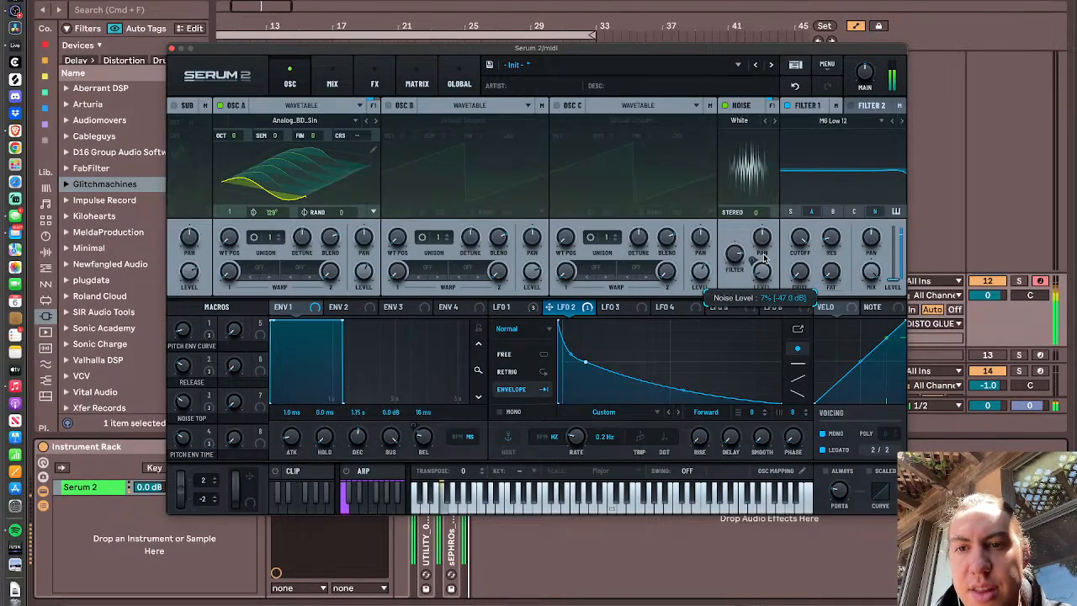
pyautogui.moveTo(763, 263); pyautogui.dragTo(760, 232)
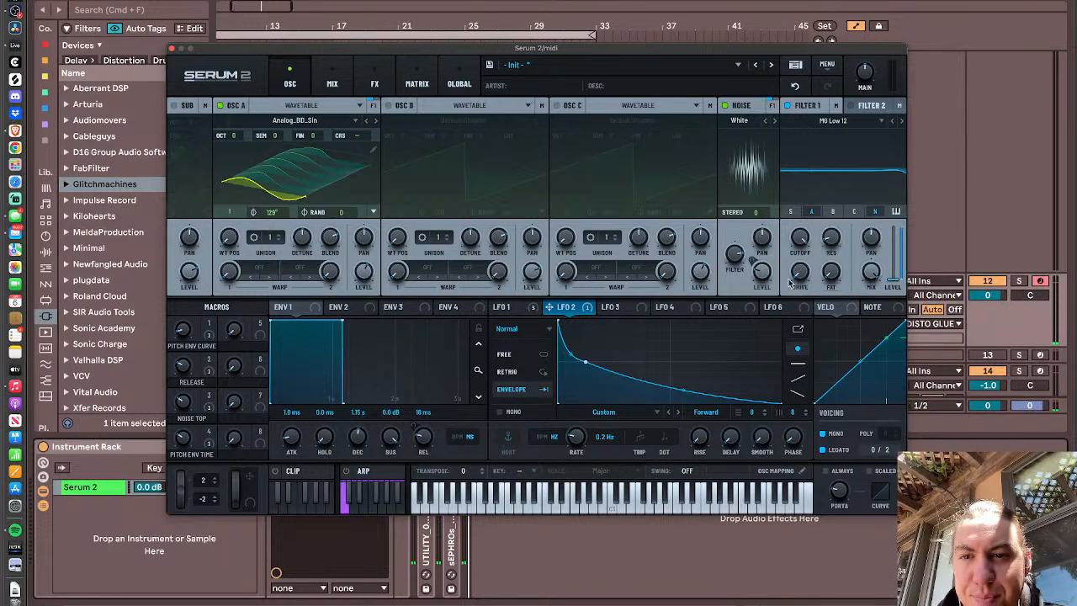
# - Switch the polarity of the OSC A to Noise Level modulation in the mod matrix and return to the oscillator view
pyautogui.click(375, 84)
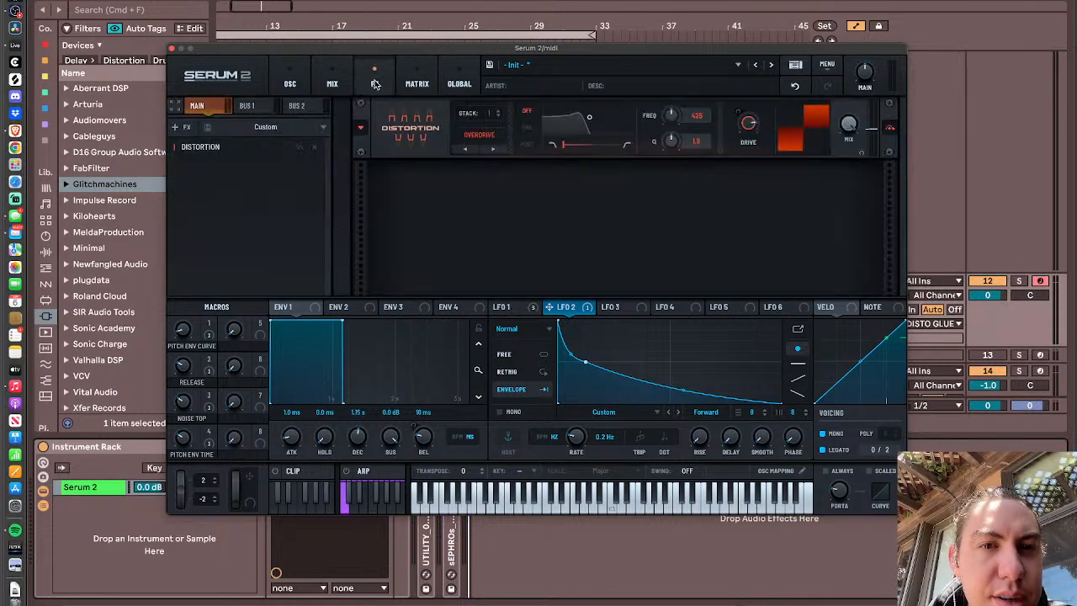
pyautogui.click(418, 85)
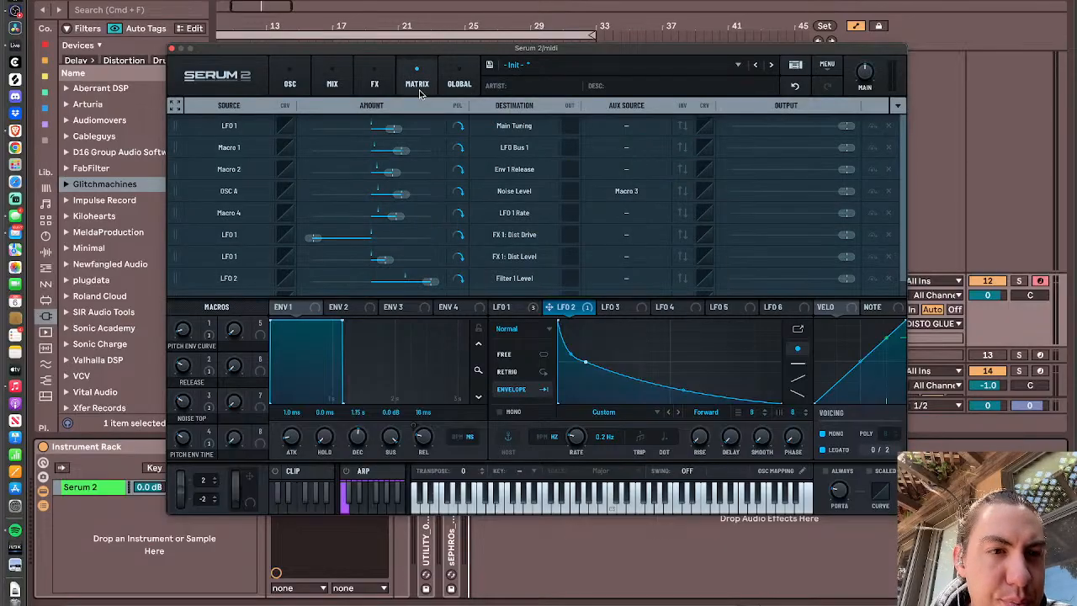
pyautogui.click(458, 194)
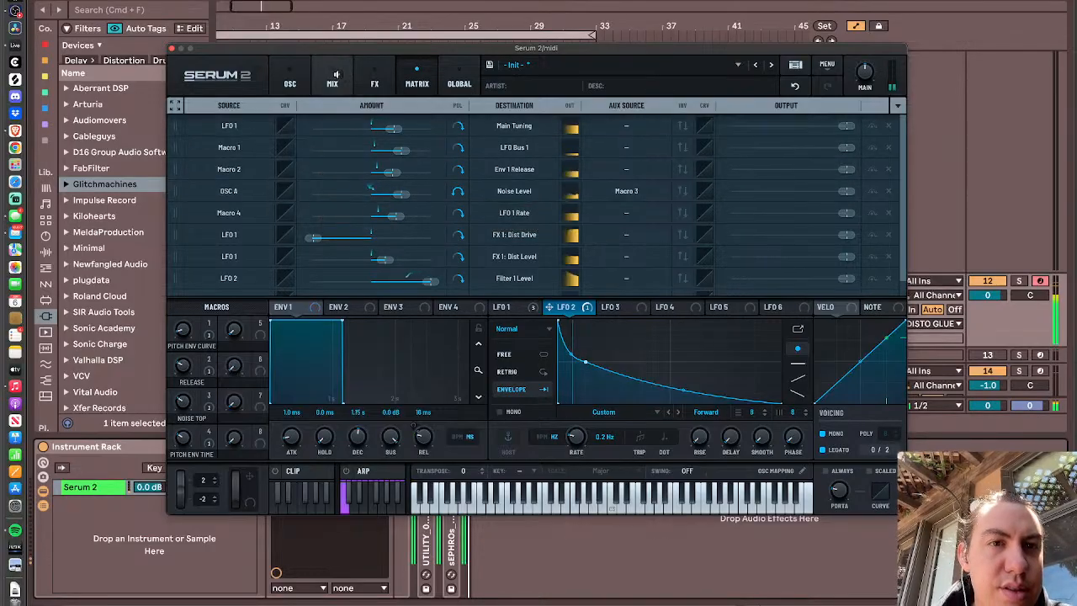
pyautogui.click(333, 77)
pyautogui.click(374, 79)
pyautogui.click(292, 79)
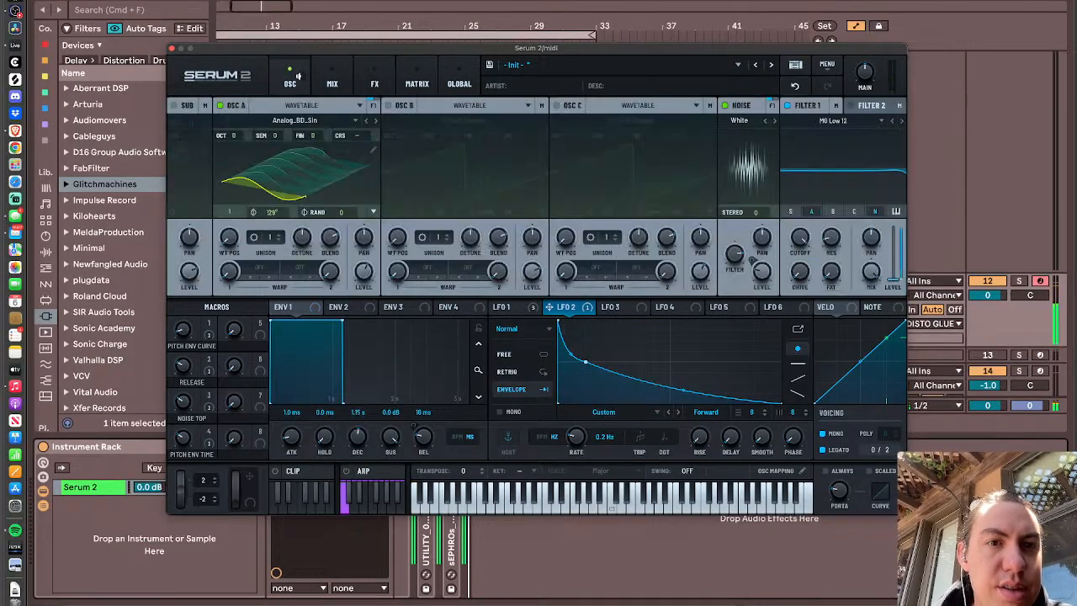
# - Lower the noise oscillator's level slightly and raise the Release macro
pyautogui.moveTo(762, 273); pyautogui.dragTo(762, 283)
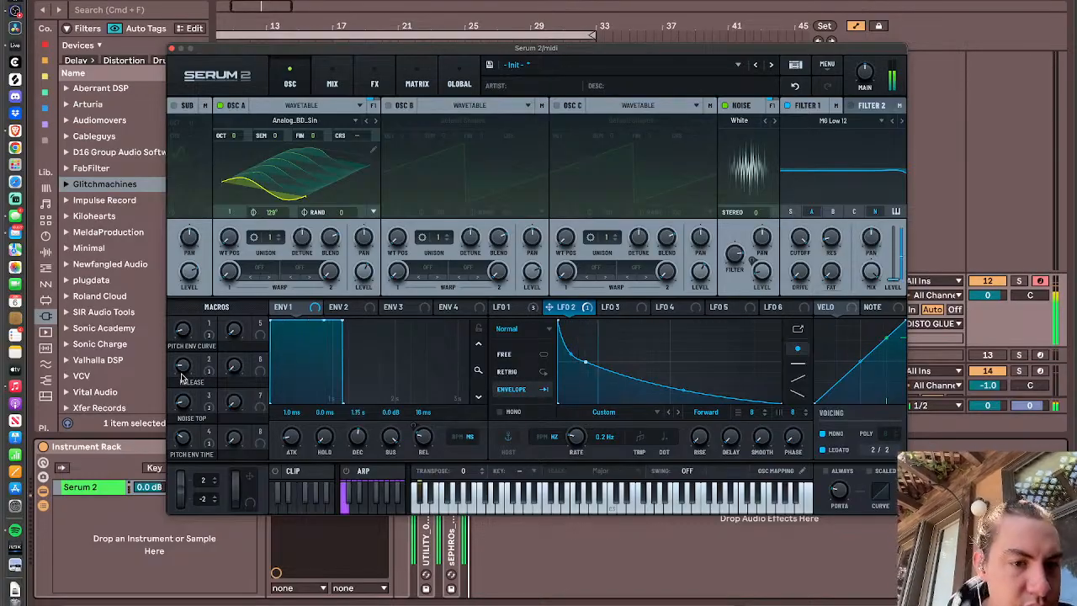
pyautogui.moveTo(183, 371); pyautogui.dragTo(183, 333)
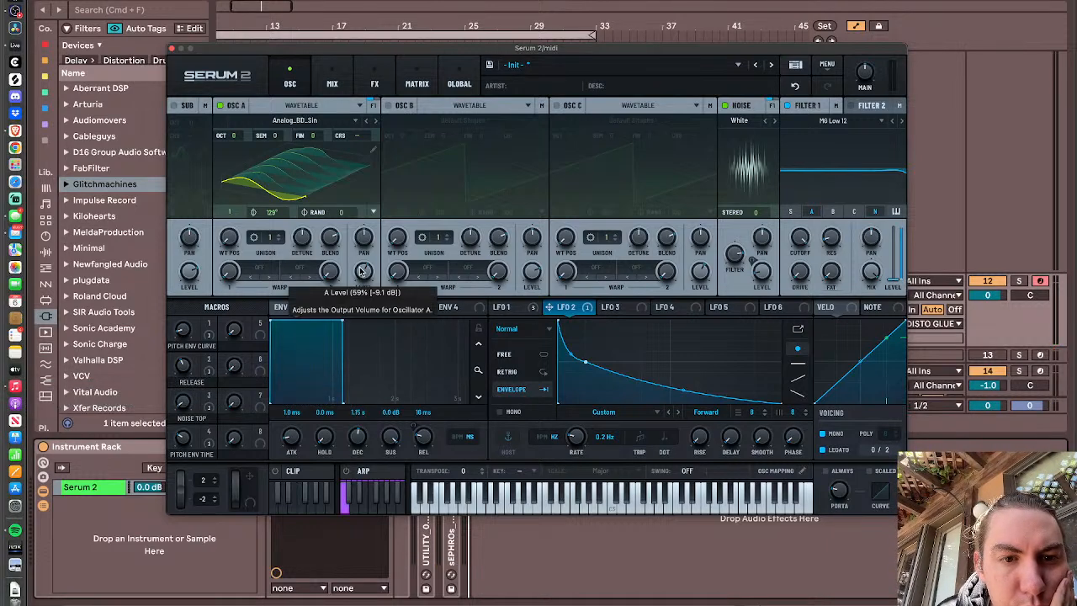
# - Assign LFO 3 to oscillator A's level, set the base level to 0%, and reshape LFO 3 into a straight descending ramp
pyautogui.click(617, 305)
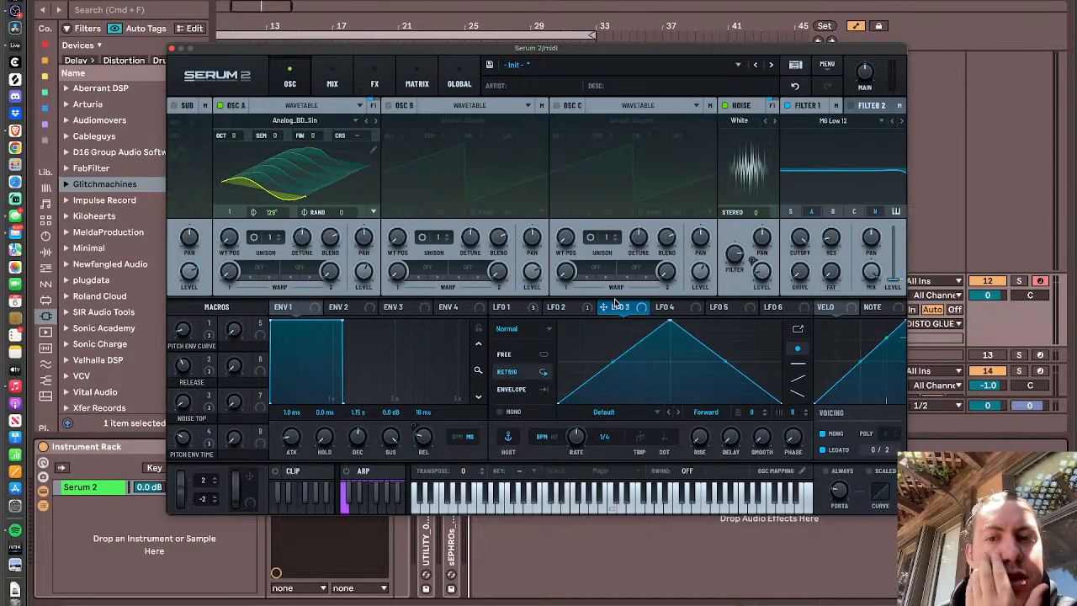
pyautogui.moveTo(626, 306); pyautogui.dragTo(352, 282)
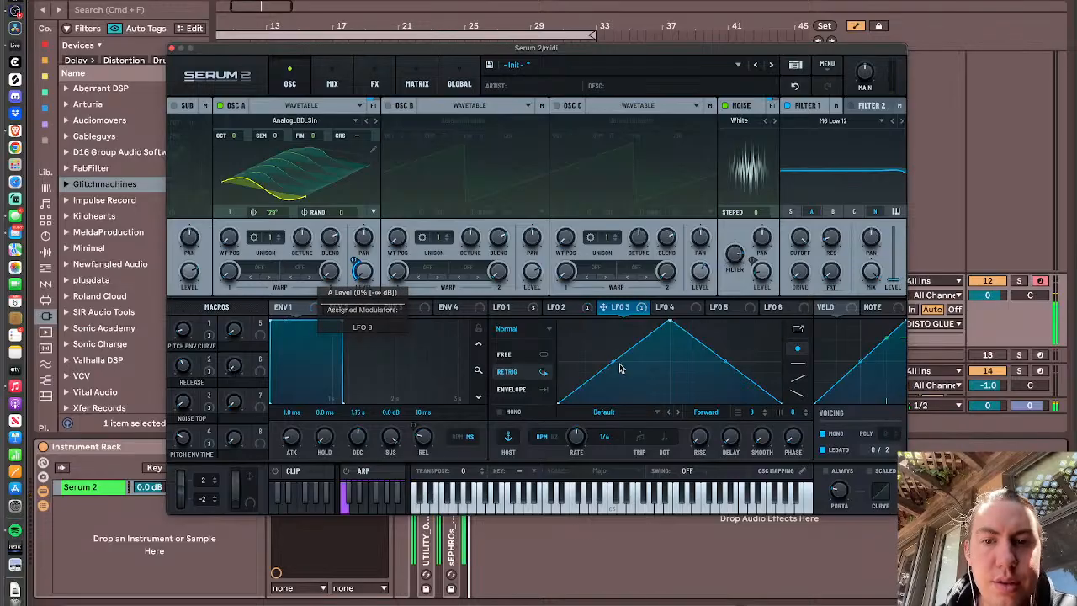
pyautogui.moveTo(669, 321); pyautogui.dragTo(558, 322)
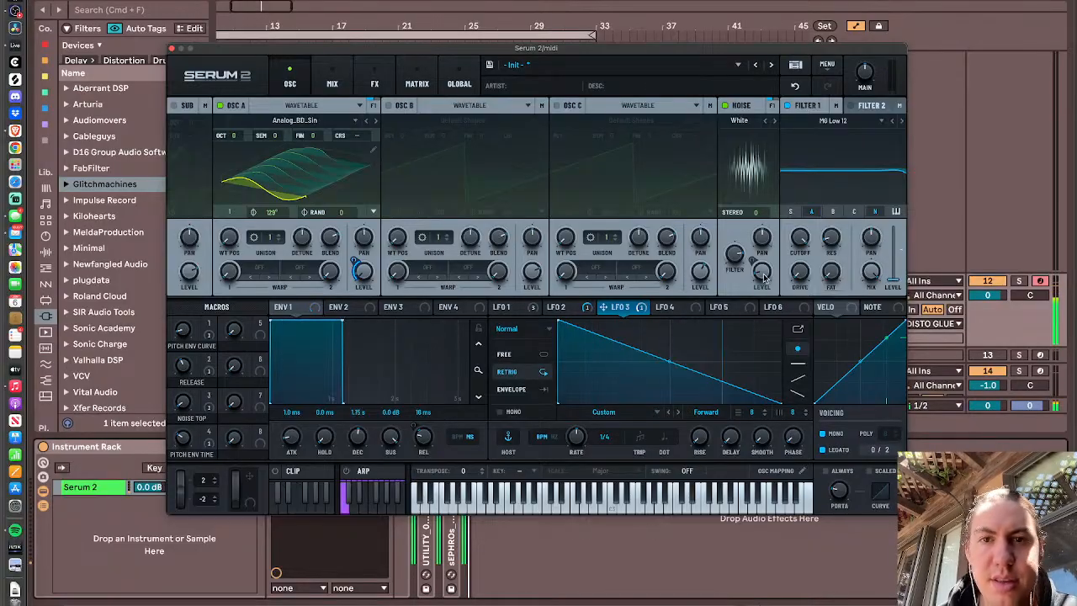
# - Check the modulation assignments in the matrix and increase LFO 3's modulation amount on oscillator A's level to full
pyautogui.click(383, 71)
pyautogui.click(416, 76)
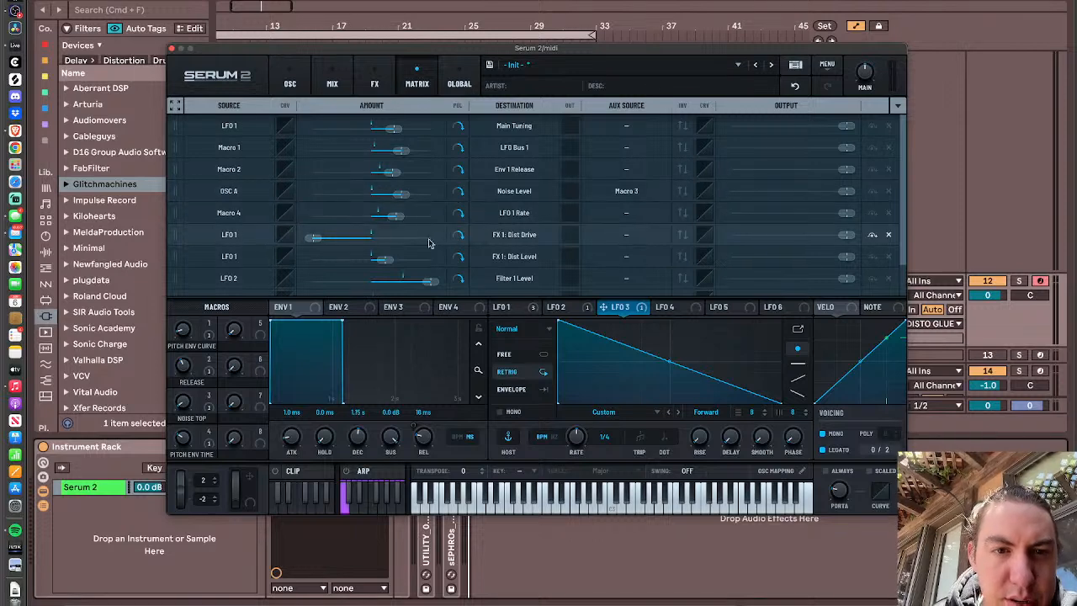
pyautogui.click(290, 82)
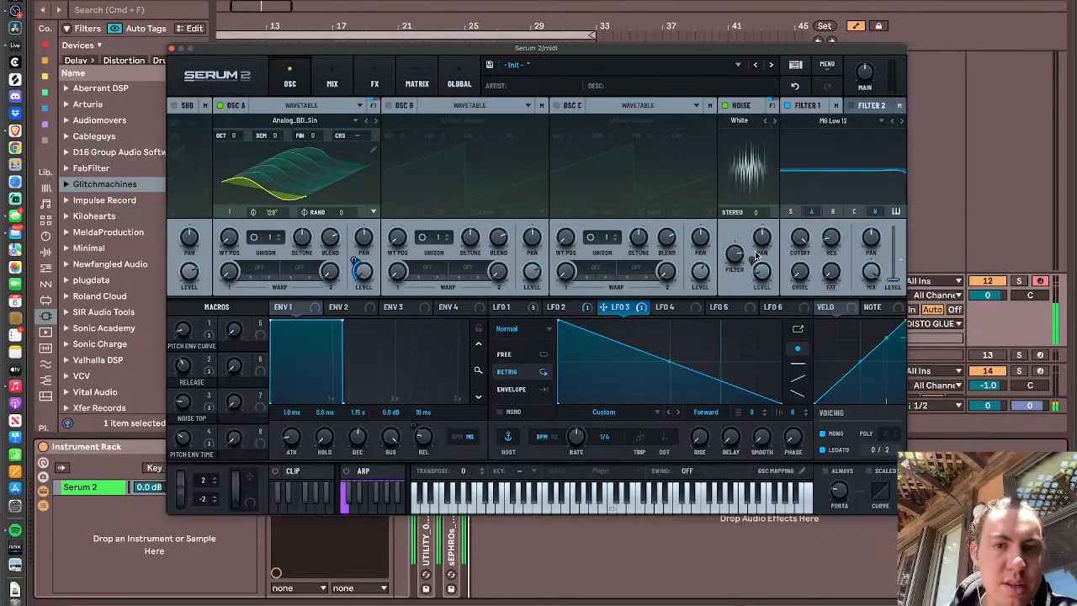
pyautogui.moveTo(353, 230); pyautogui.dragTo(355, 230)
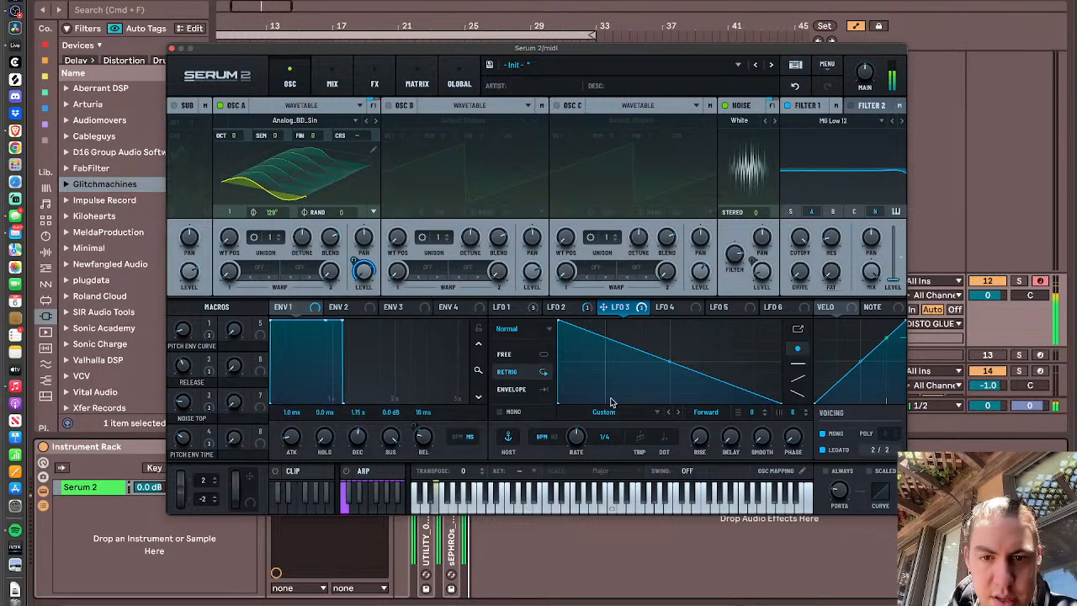
# - Set LFO 3 to envelope mode with its rate in Hz, and slow it to 0.4 Hz
pyautogui.click(555, 439)
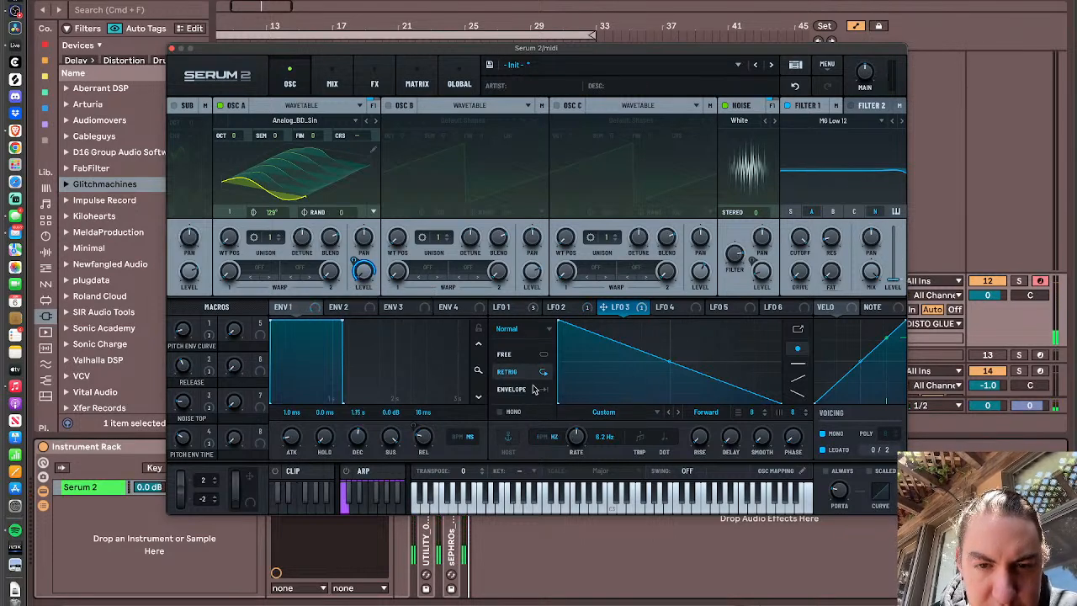
pyautogui.click(530, 389)
pyautogui.moveTo(575, 435); pyautogui.dragTo(576, 468)
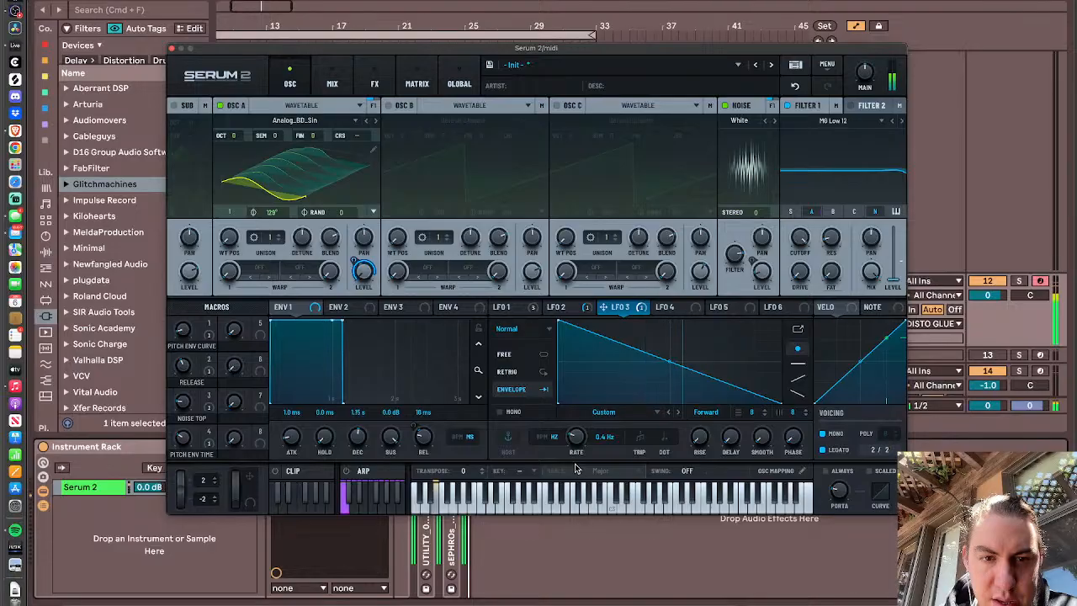
# - Add a point to LFO 3's ramp and shape it into a curved initial drop followed by a nearly straight tail
pyautogui.doubleClick(711, 385)
pyautogui.moveTo(711, 386); pyautogui.dragTo(615, 373)
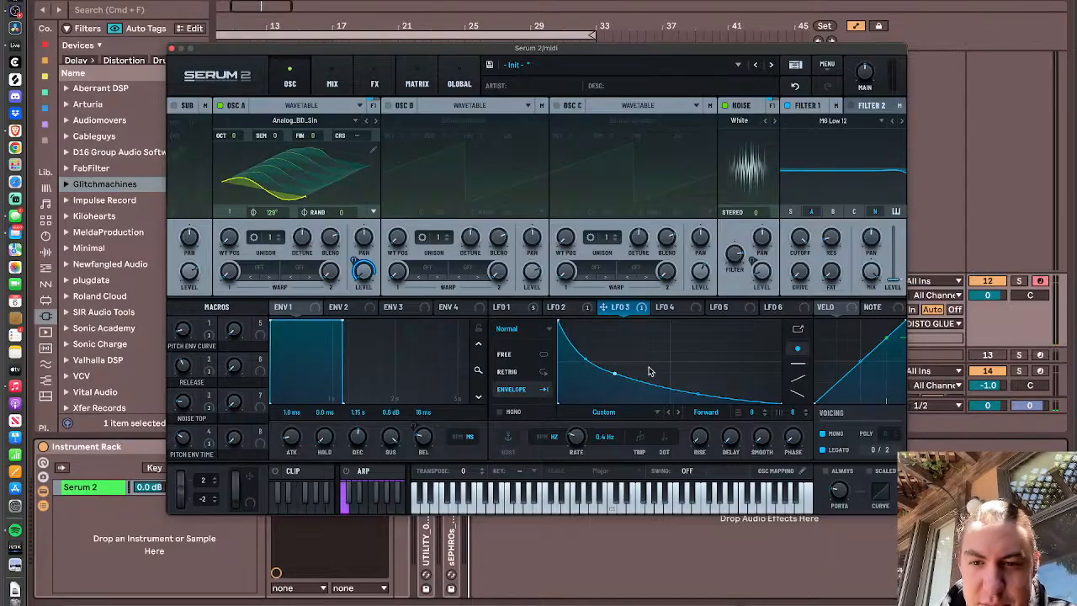
pyautogui.moveTo(695, 391); pyautogui.dragTo(691, 384)
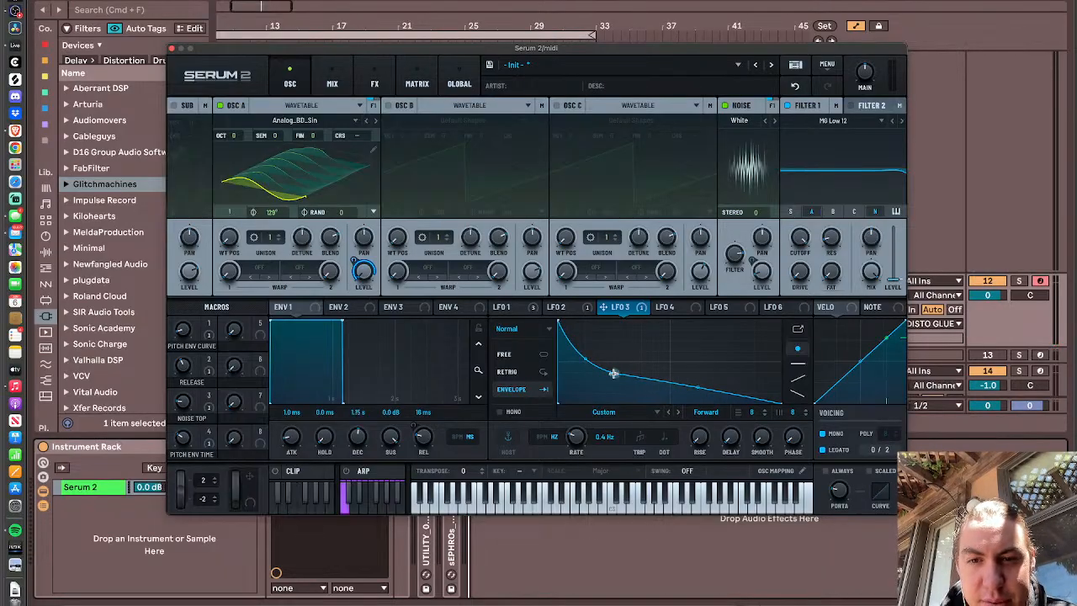
pyautogui.moveTo(614, 373); pyautogui.dragTo(644, 367)
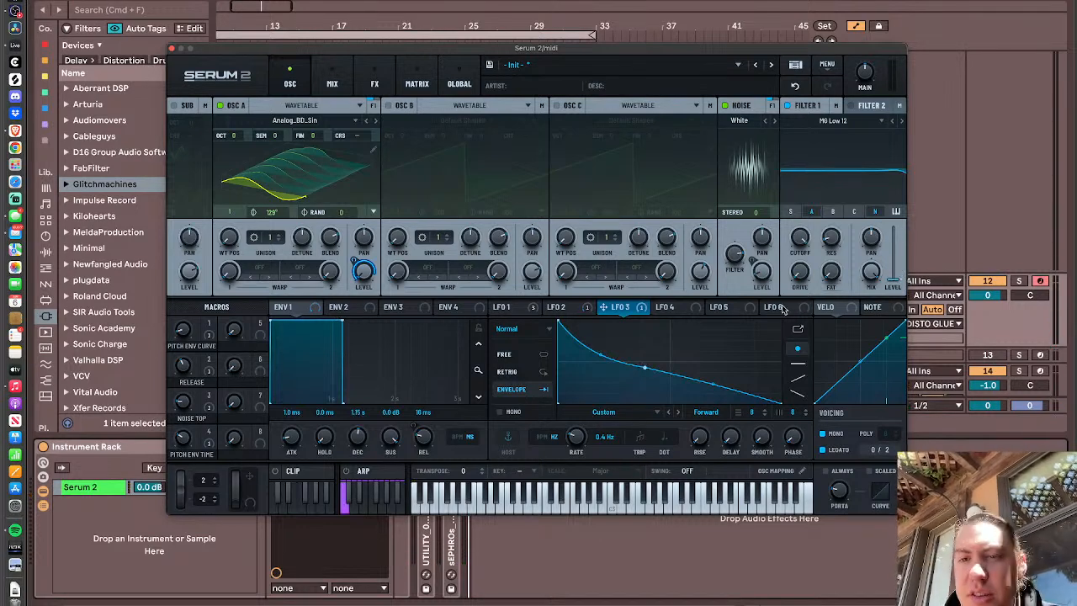
pyautogui.rightClick(760, 273)
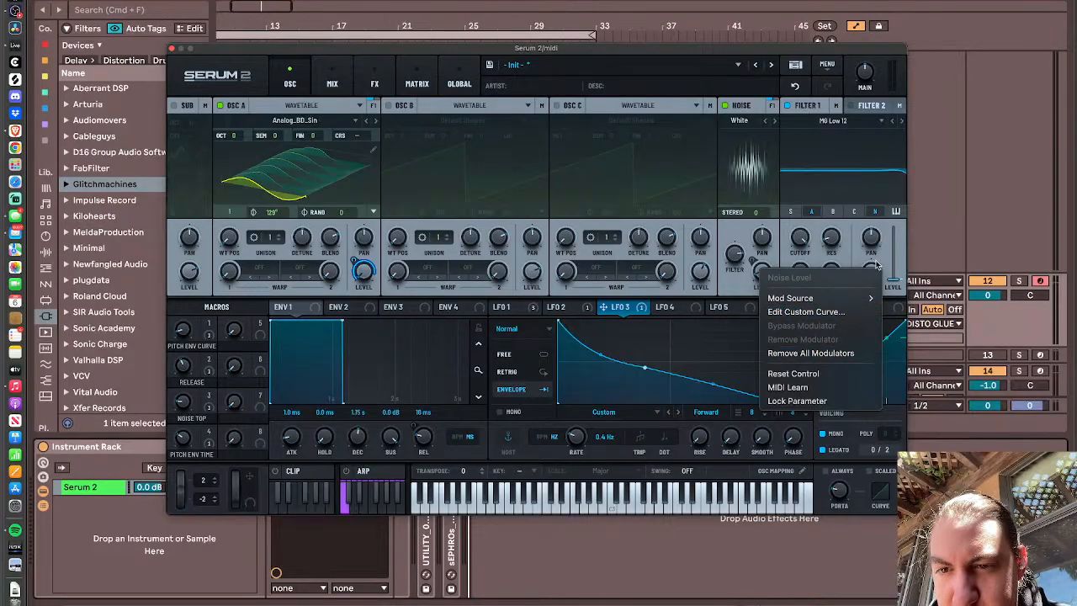
pyautogui.click(364, 270)
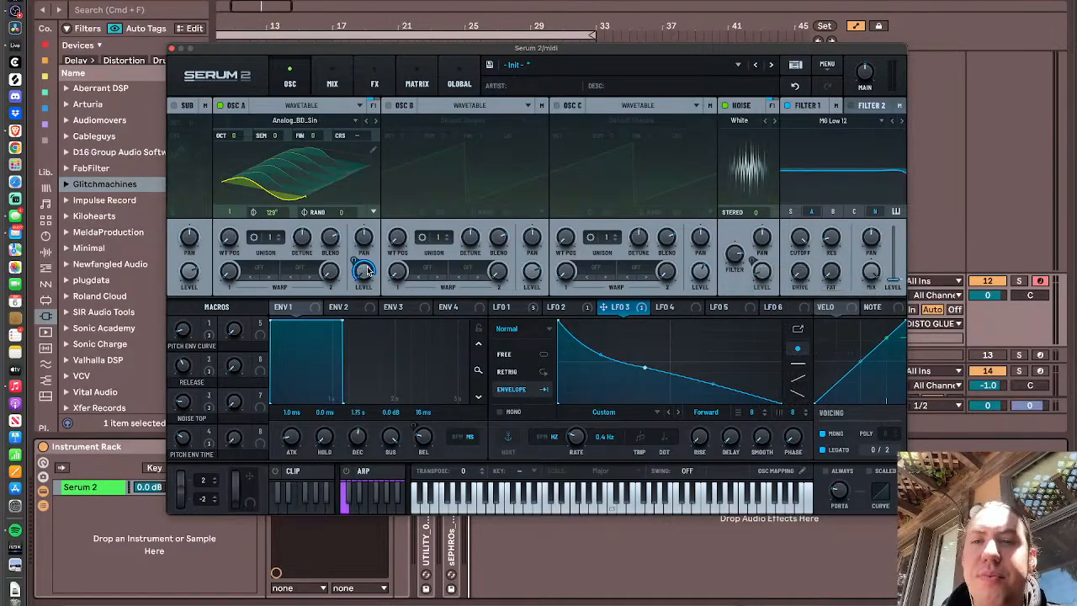
pyautogui.rightClick(762, 271)
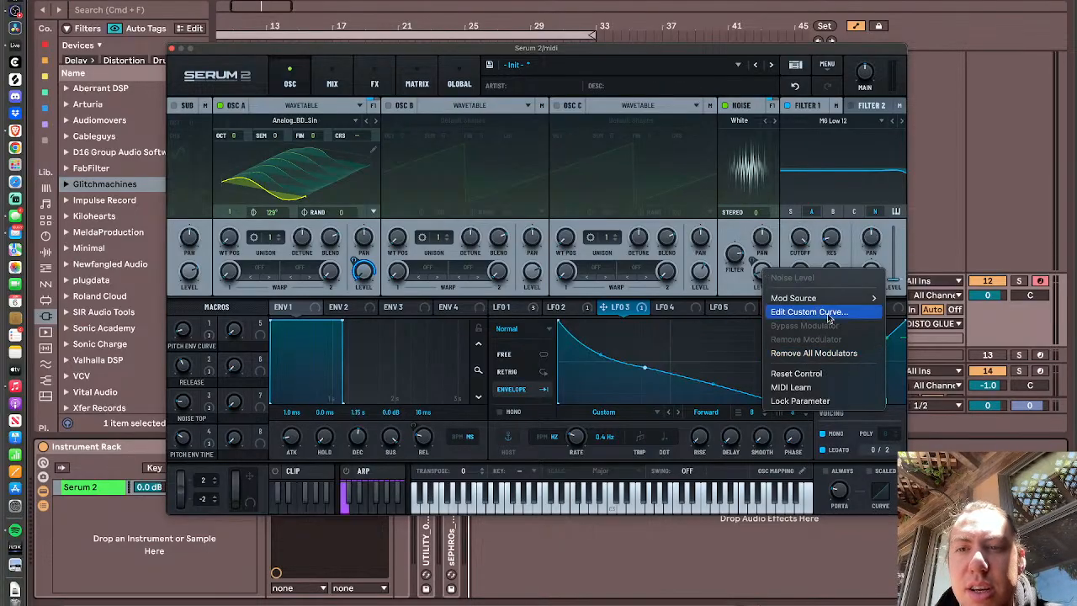
pyautogui.moveTo(799, 302)
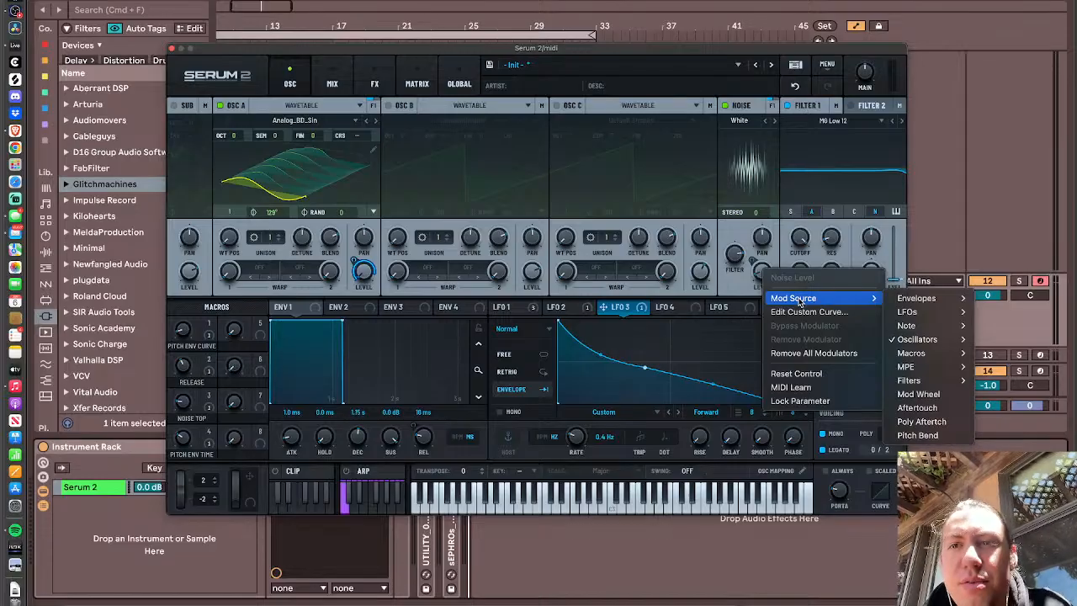
pyautogui.press('Escape')
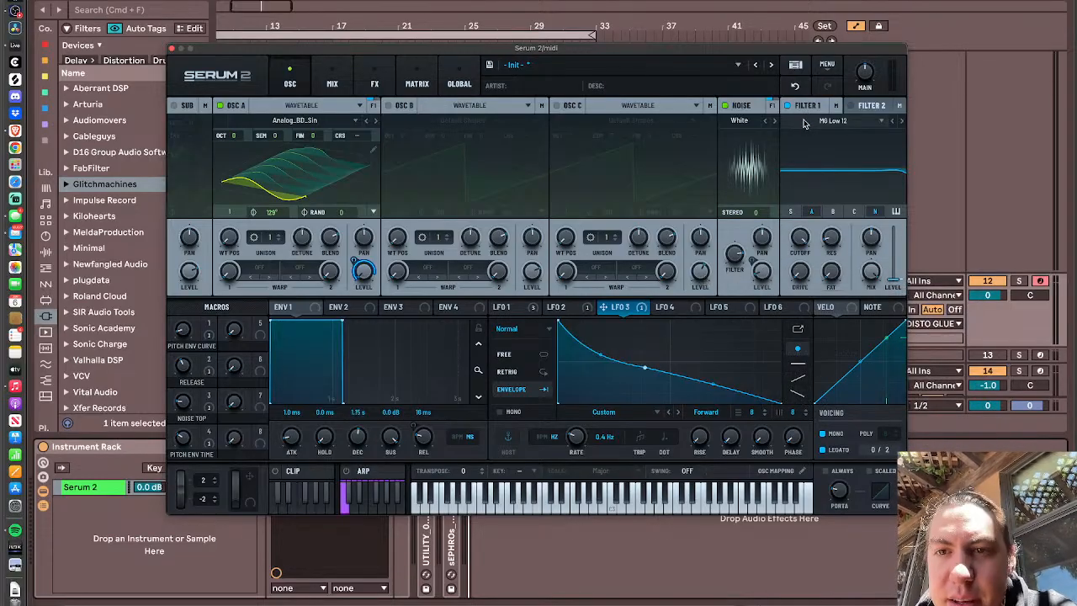
# - Open the noise oscillator's output routing and shift its filter balance fully to Filter 2
pyautogui.click(773, 106)
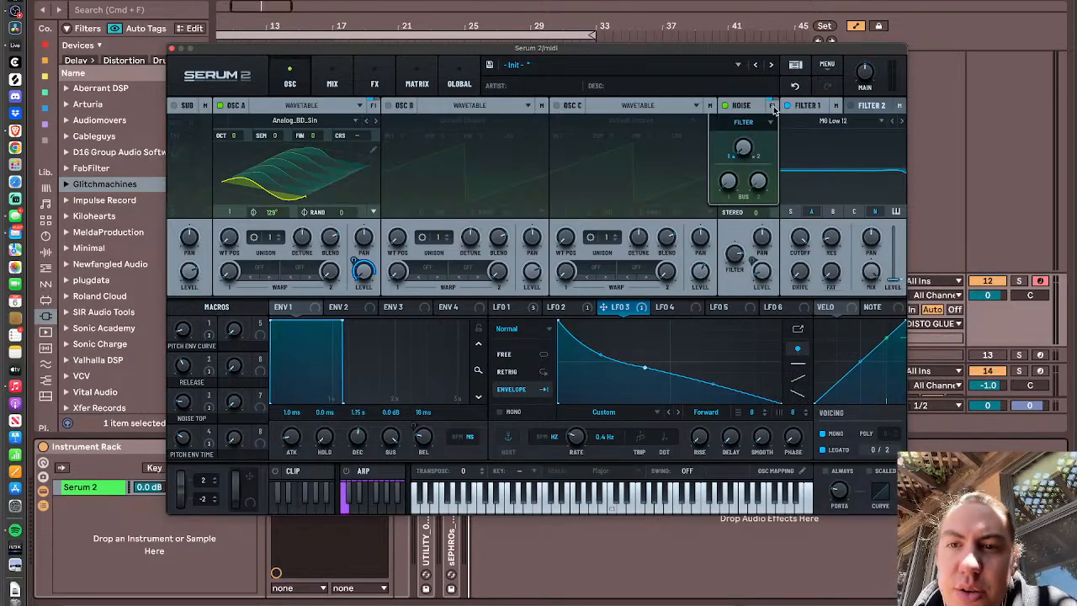
pyautogui.moveTo(747, 149); pyautogui.dragTo(745, 141)
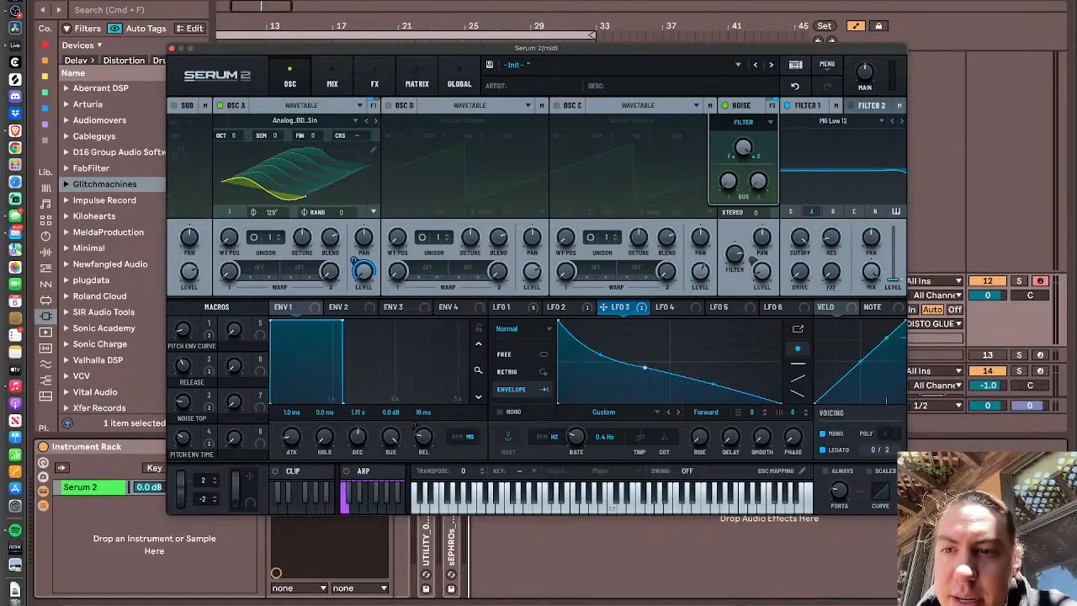
# - Close the noise routing, remove all modulators from oscillator A's level, and assign LFO 3 to Filter 1's output level
pyautogui.click(734, 232)
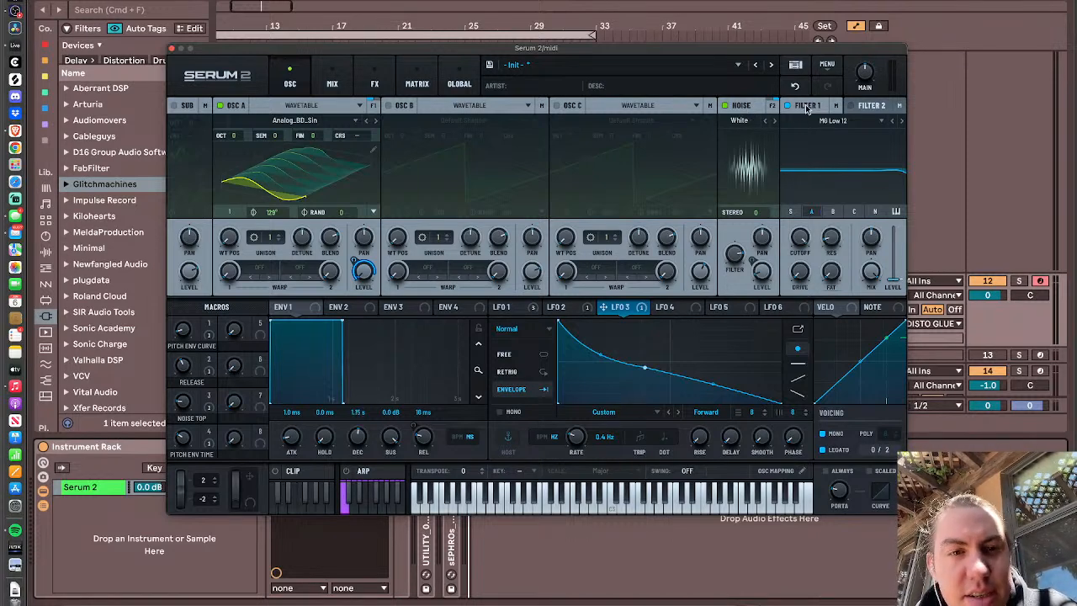
pyautogui.rightClick(353, 262)
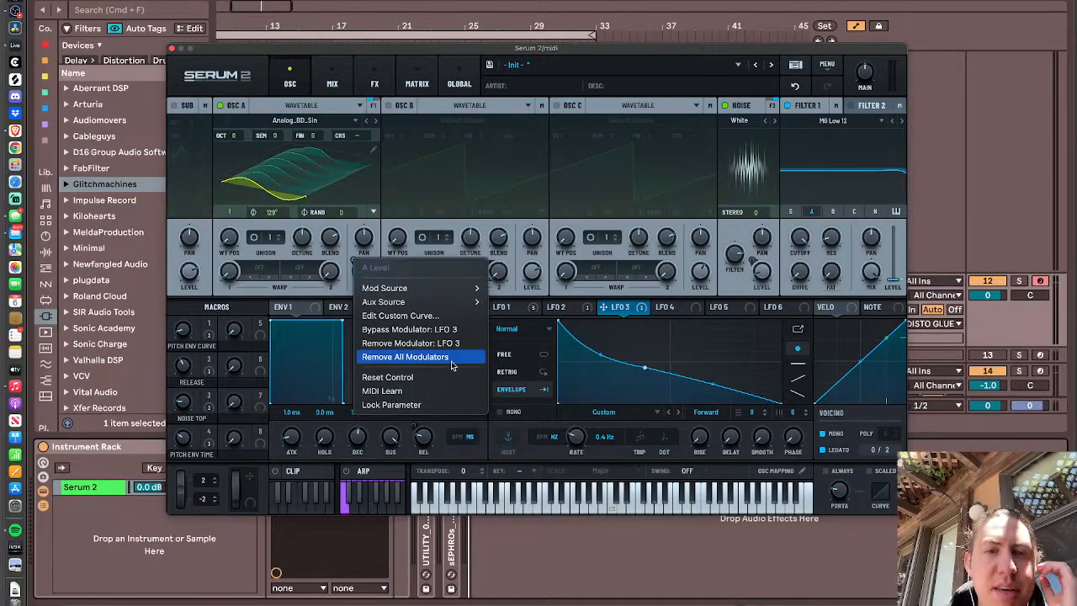
pyautogui.click(404, 356)
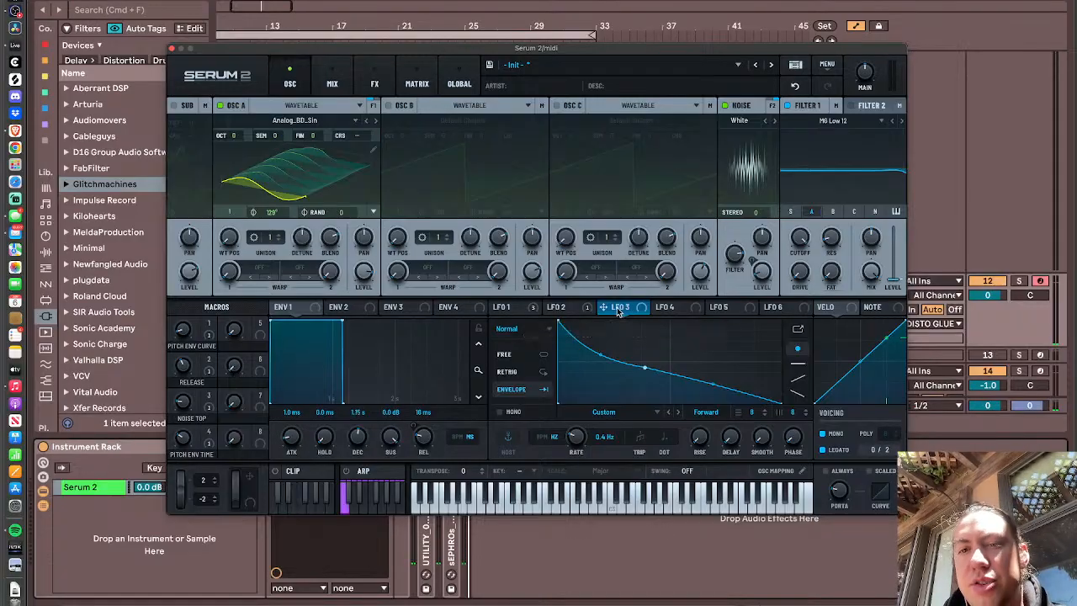
pyautogui.moveTo(622, 309); pyautogui.dragTo(896, 285)
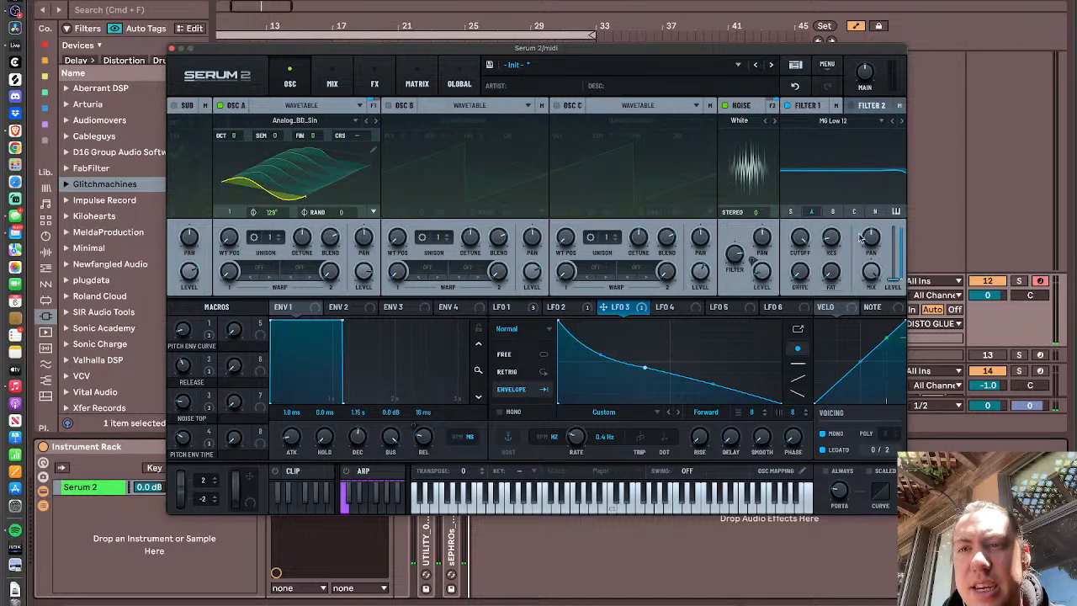
# - Disable Filter 1 and test oscillator A's level with the filter bypassed
pyautogui.click(829, 123)
pyautogui.moveTo(823, 134)
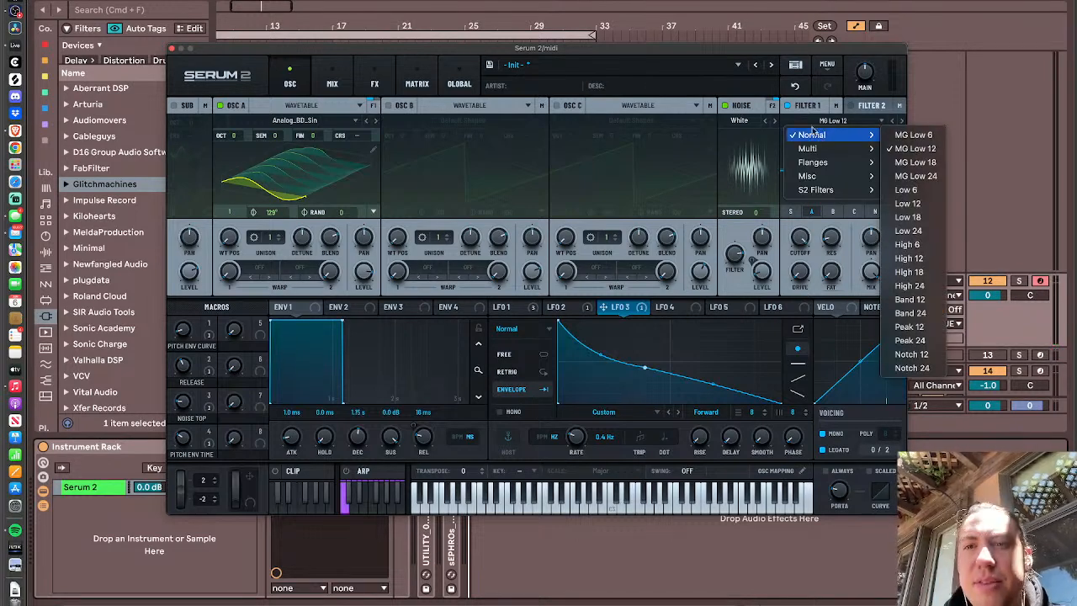
pyautogui.click(802, 126)
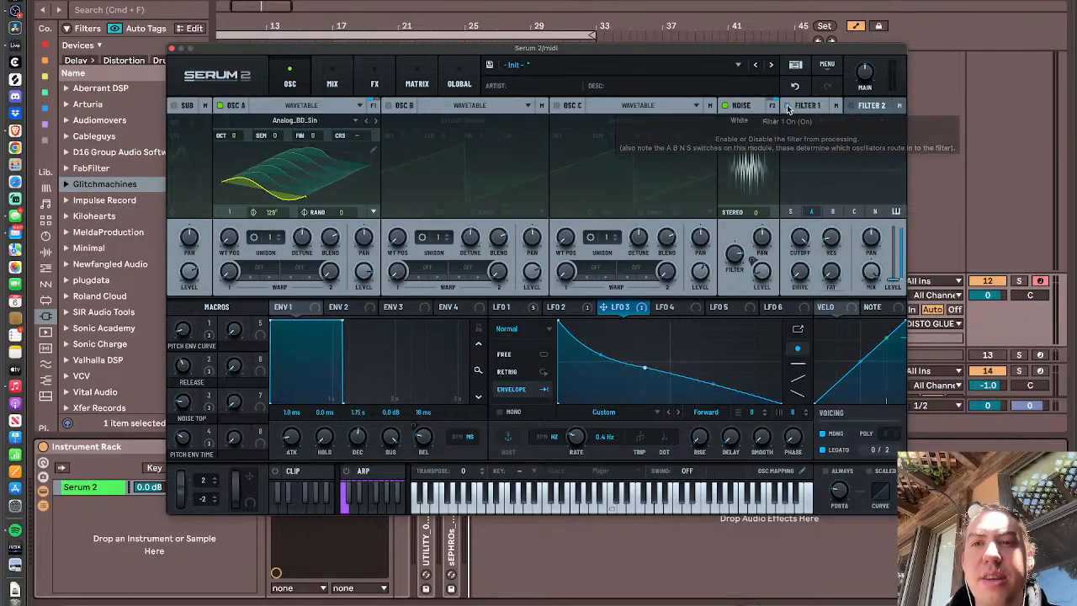
pyautogui.click(787, 106)
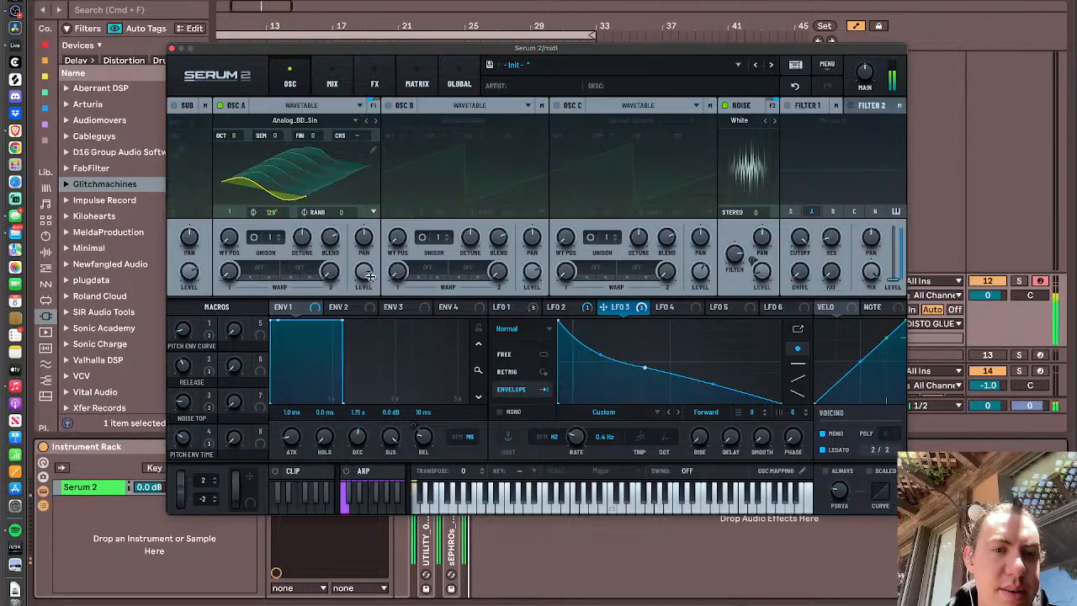
pyautogui.moveTo(363, 272); pyautogui.dragTo(356, 306)
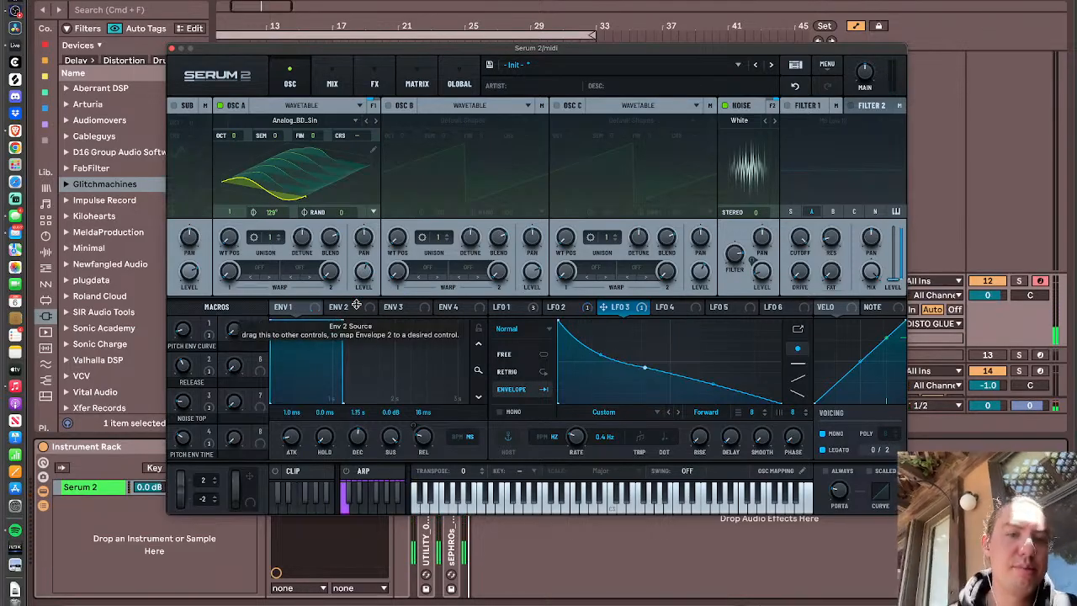
pyautogui.moveTo(360, 279); pyautogui.dragTo(363, 257)
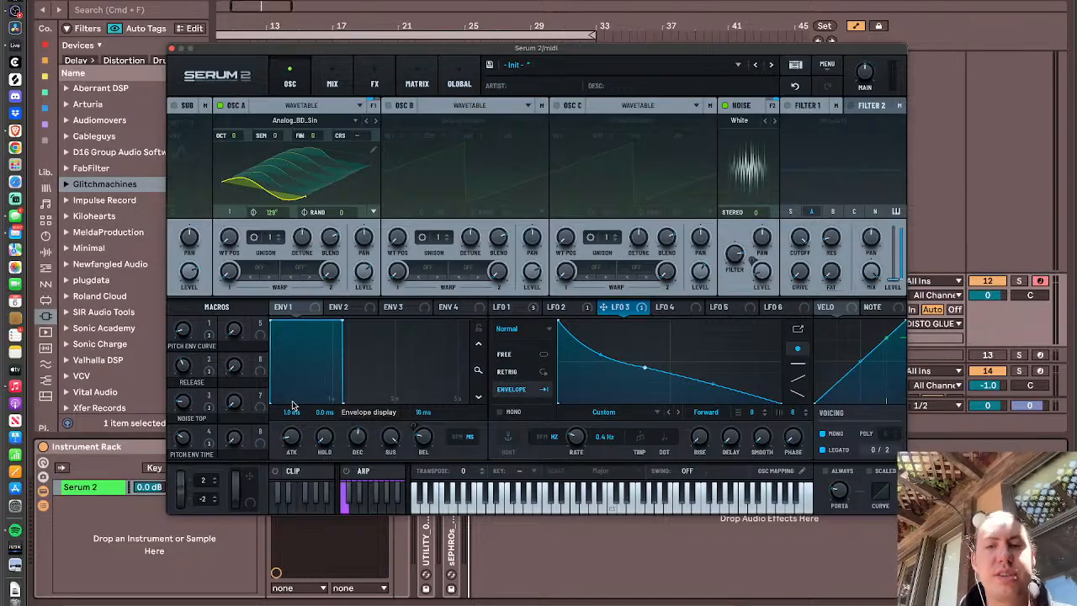
pyautogui.hotkey('ctrl', 'Up')
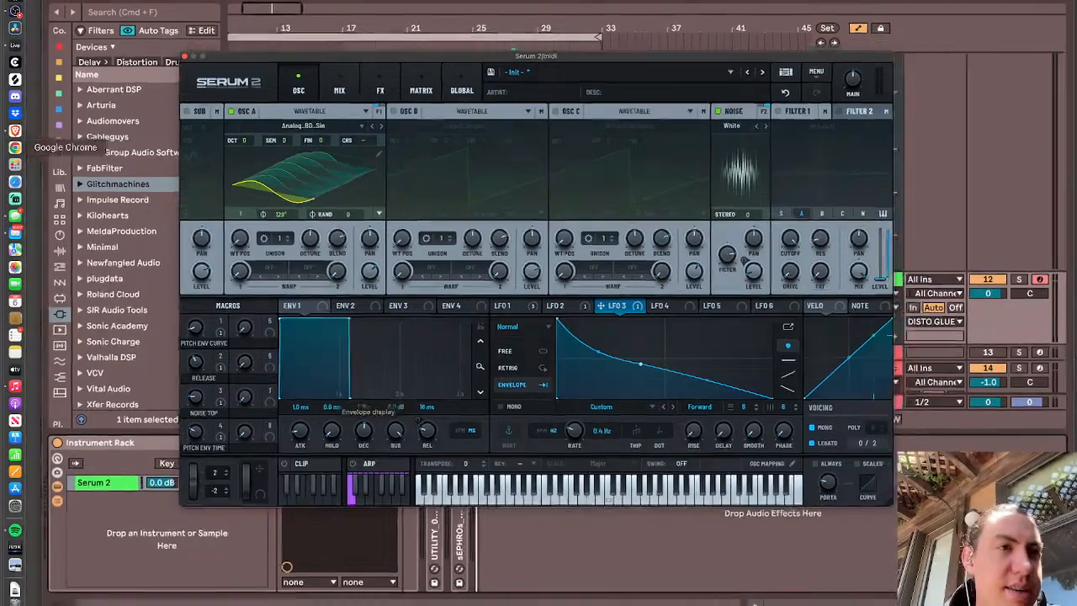
pyautogui.click(389, 444)
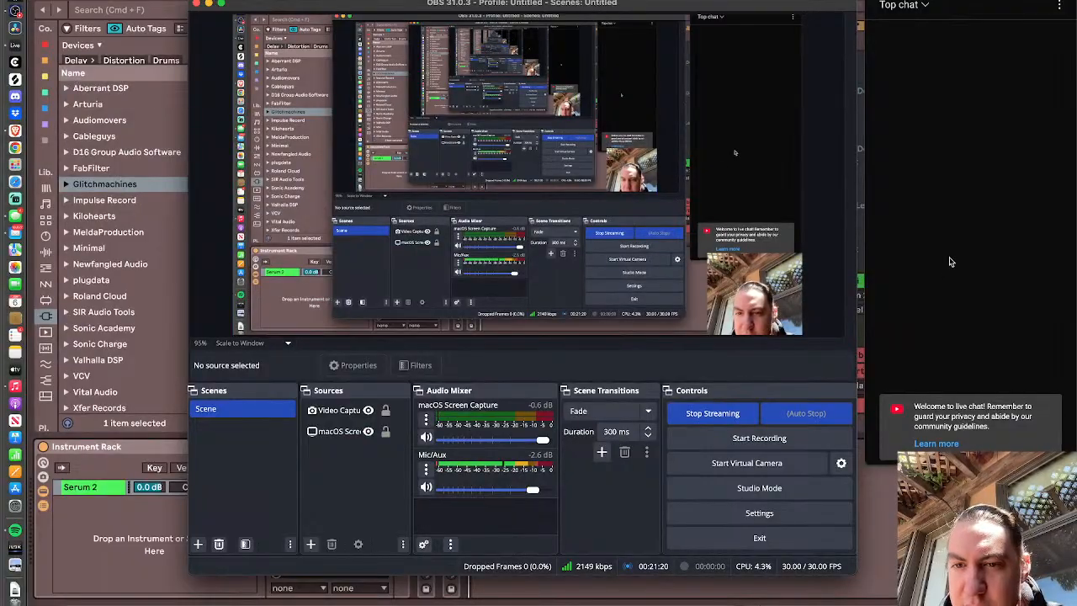
pyautogui.press('super+Tab')
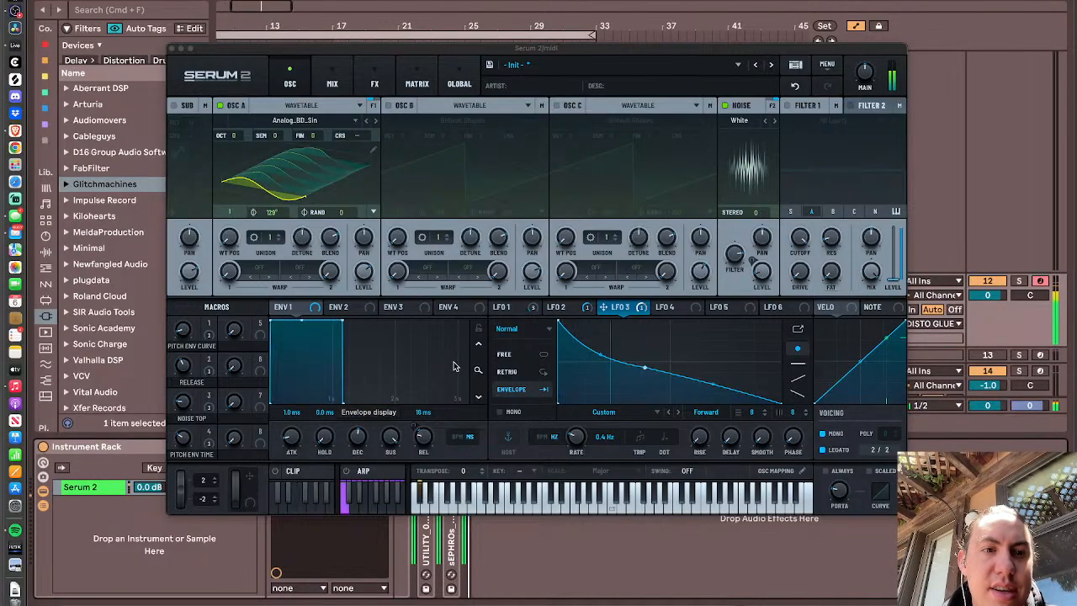
# - Lower the distortion effect's drive to about 15%, then assign Macro 8 to it and set that macro to 100
pyautogui.click(333, 79)
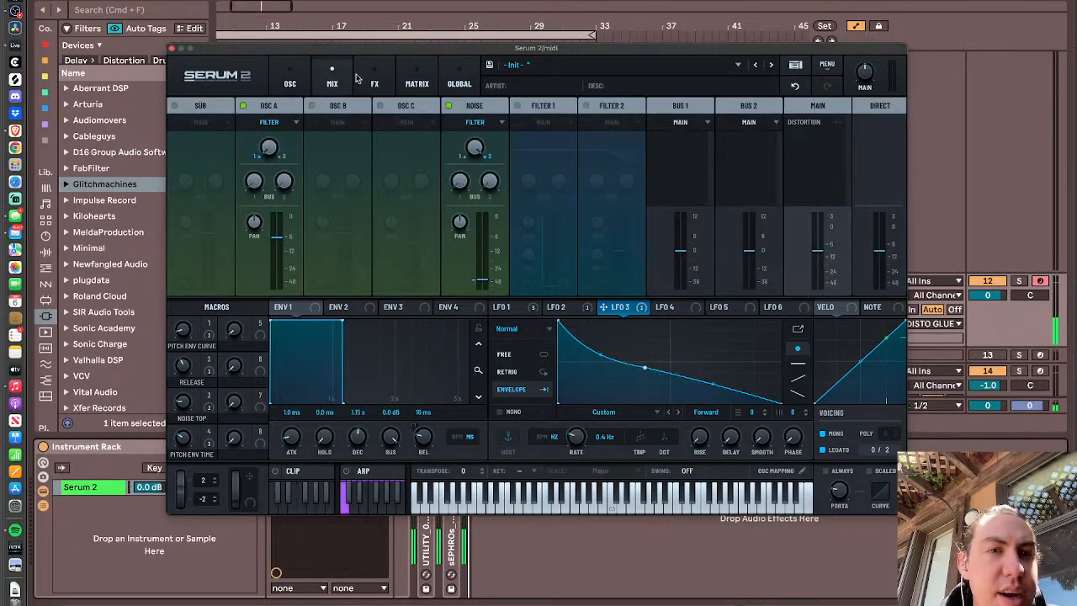
pyautogui.click(383, 81)
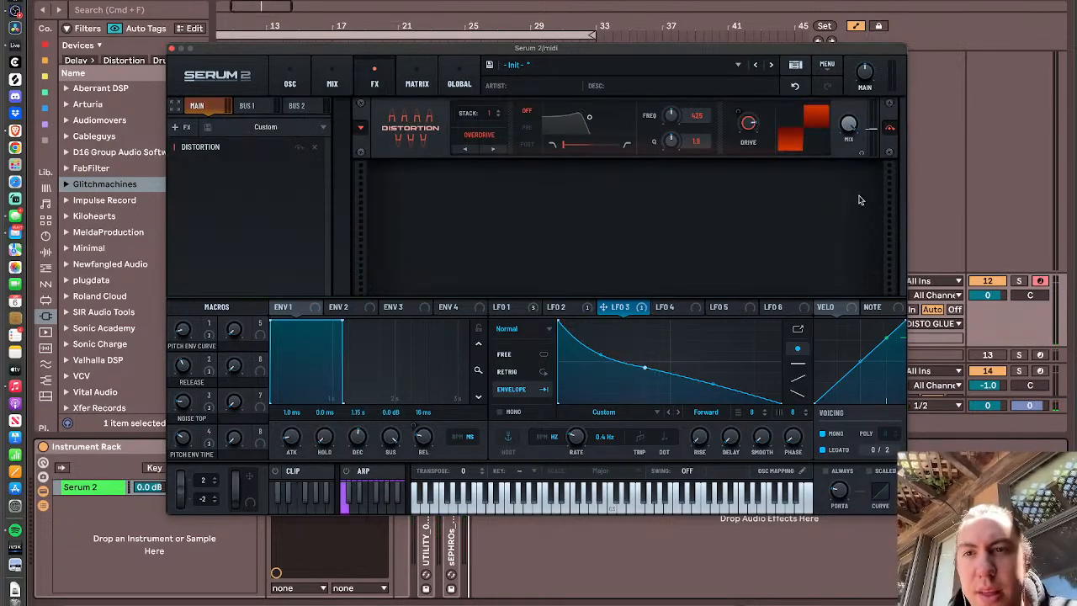
pyautogui.moveTo(749, 123); pyautogui.dragTo(747, 164)
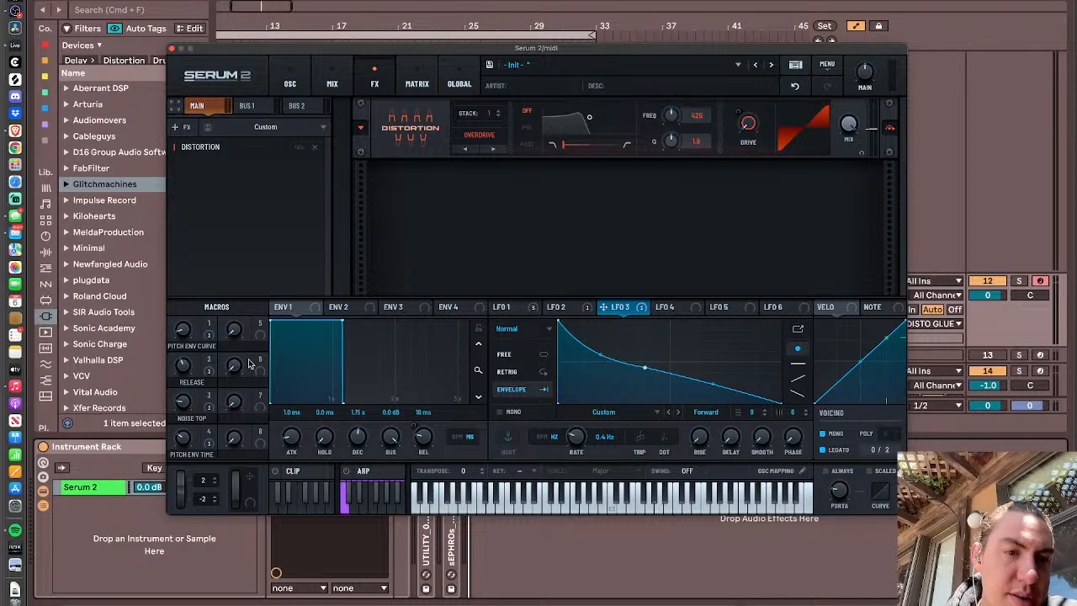
pyautogui.moveTo(260, 434); pyautogui.dragTo(738, 149)
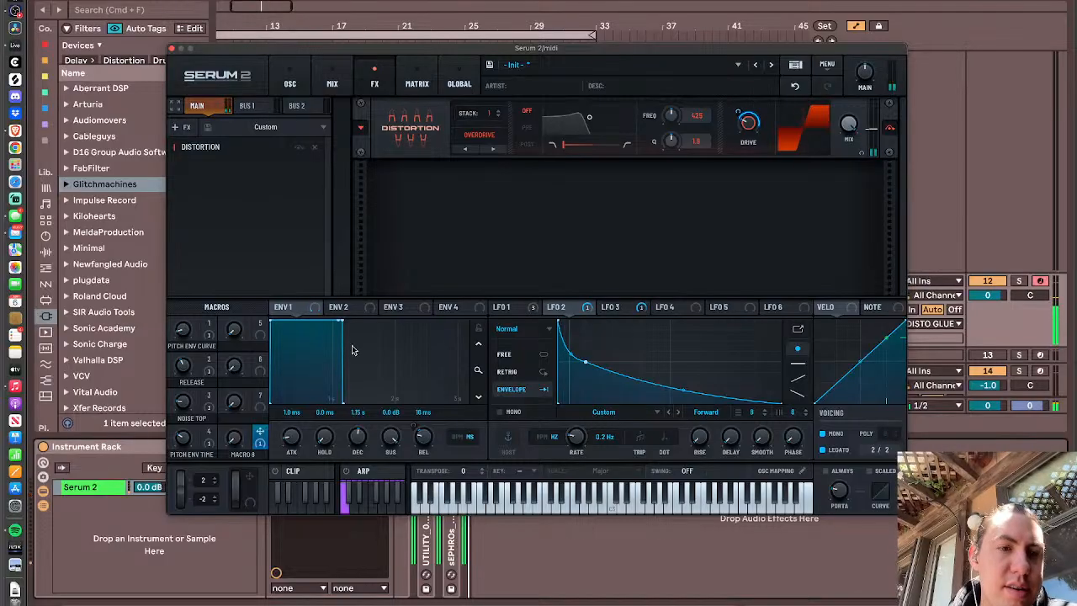
pyautogui.moveTo(233, 435); pyautogui.dragTo(279, 167)
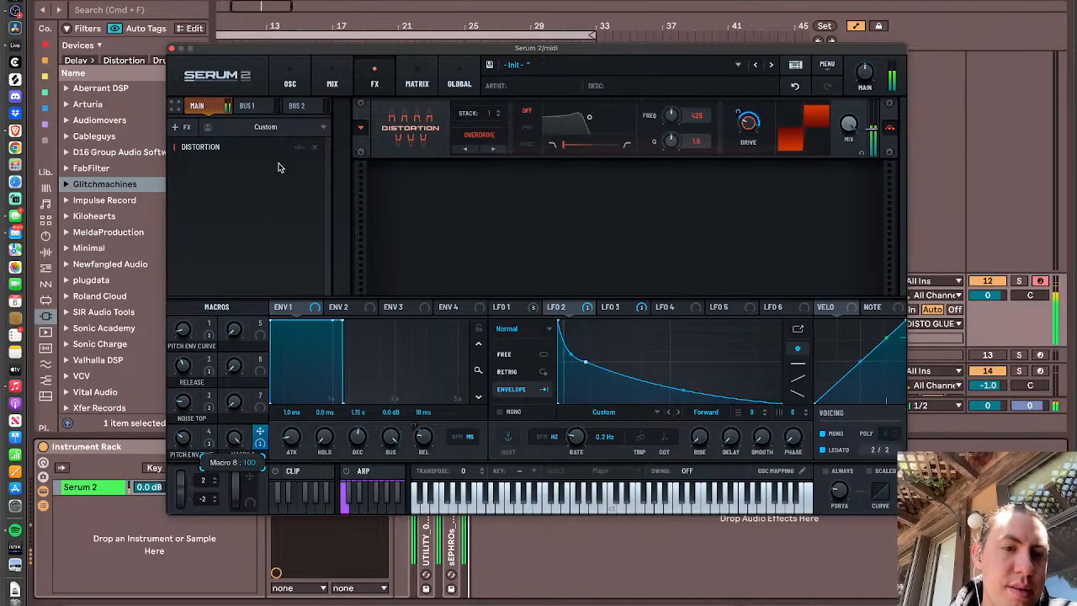
# - Rename Macro 8 to DRIVE and also assign it to the distortion effect's output level
pyautogui.doubleClick(243, 455)
pyautogui.write('di')
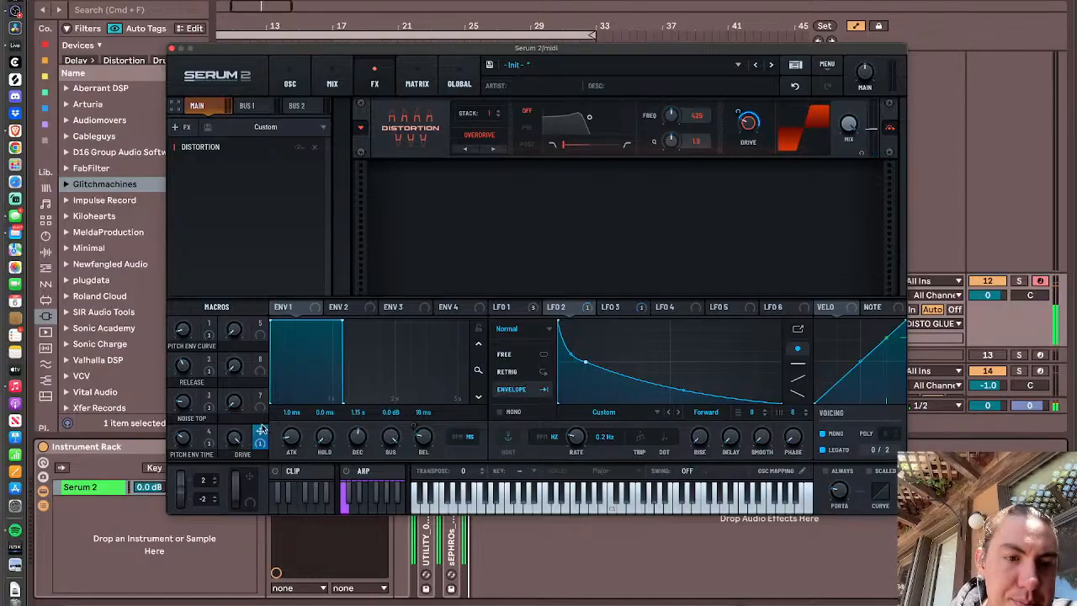
pyautogui.moveTo(260, 433); pyautogui.dragTo(863, 208)
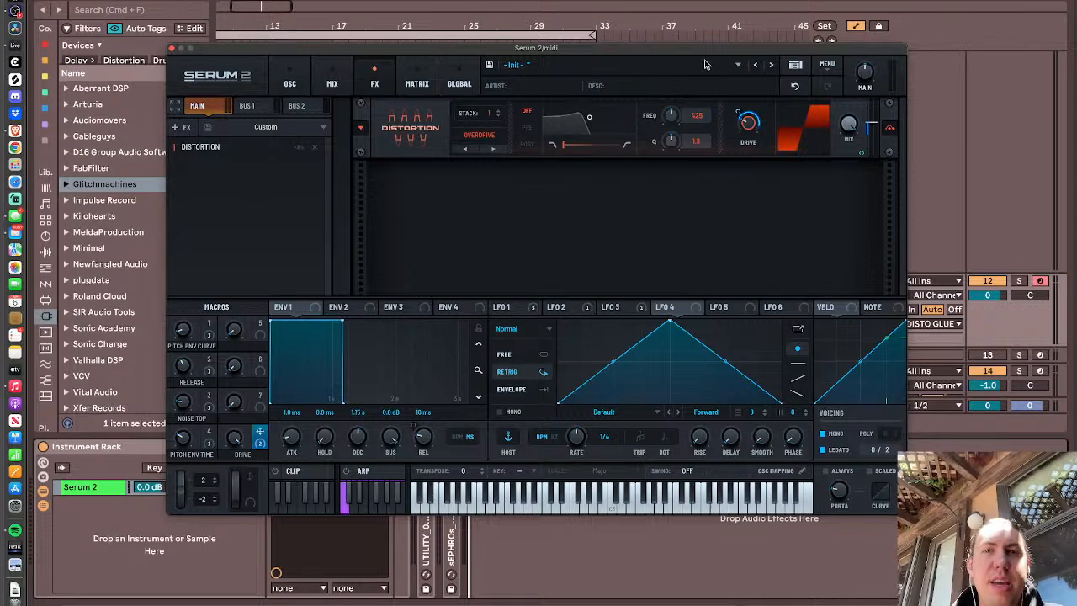
pyautogui.moveTo(683, 50); pyautogui.dragTo(602, 8)
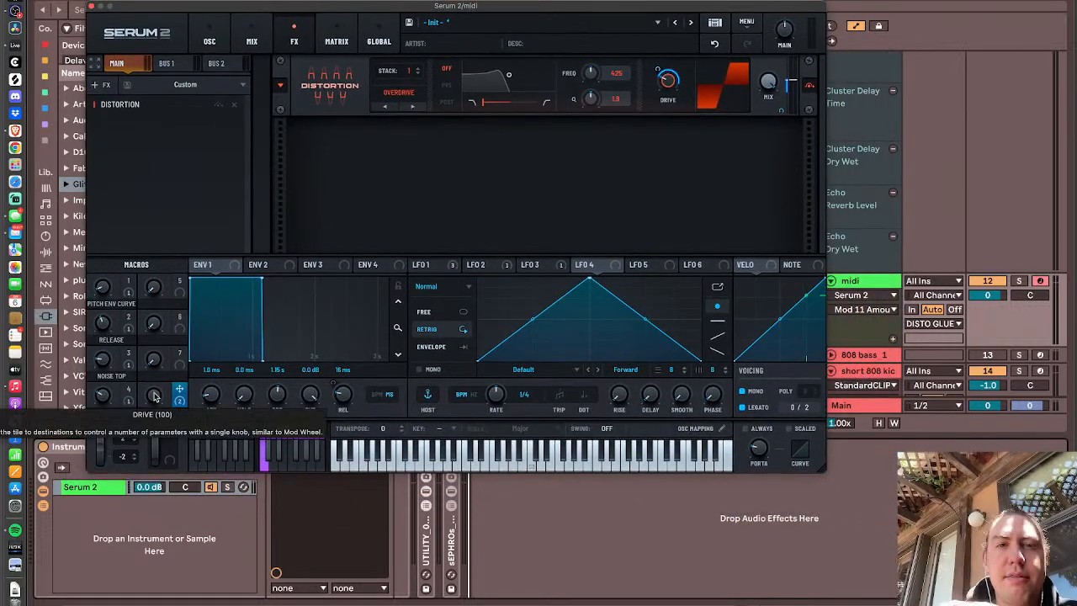
pyautogui.click(154, 394)
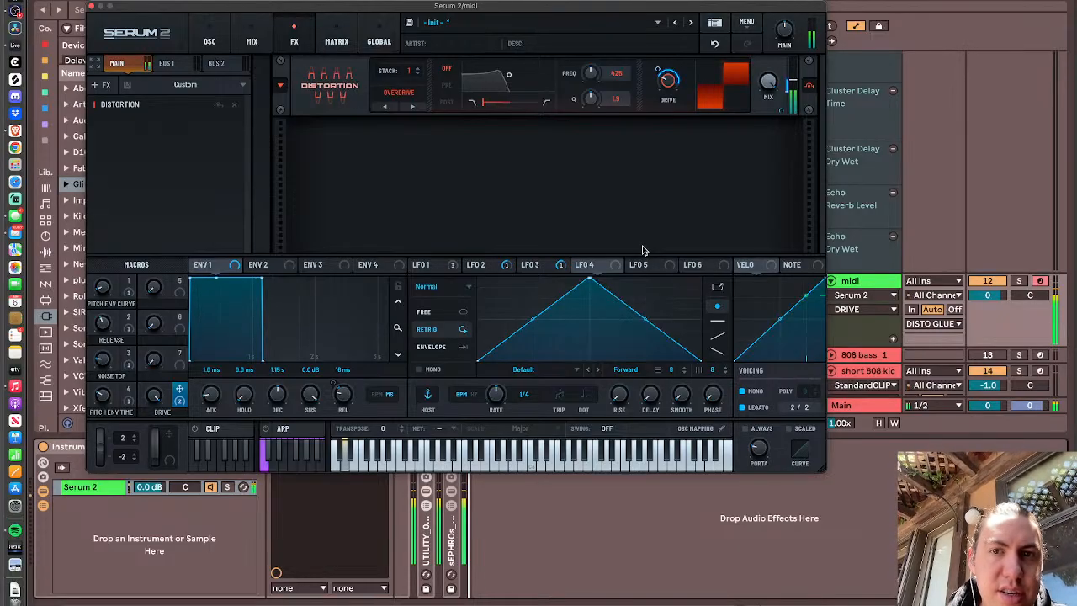
# - Try driving the distortion's drive with LFO 3 from a base of 0%, adjusting its modulation amount and lowering the DRIVE macro
pyautogui.click(526, 264)
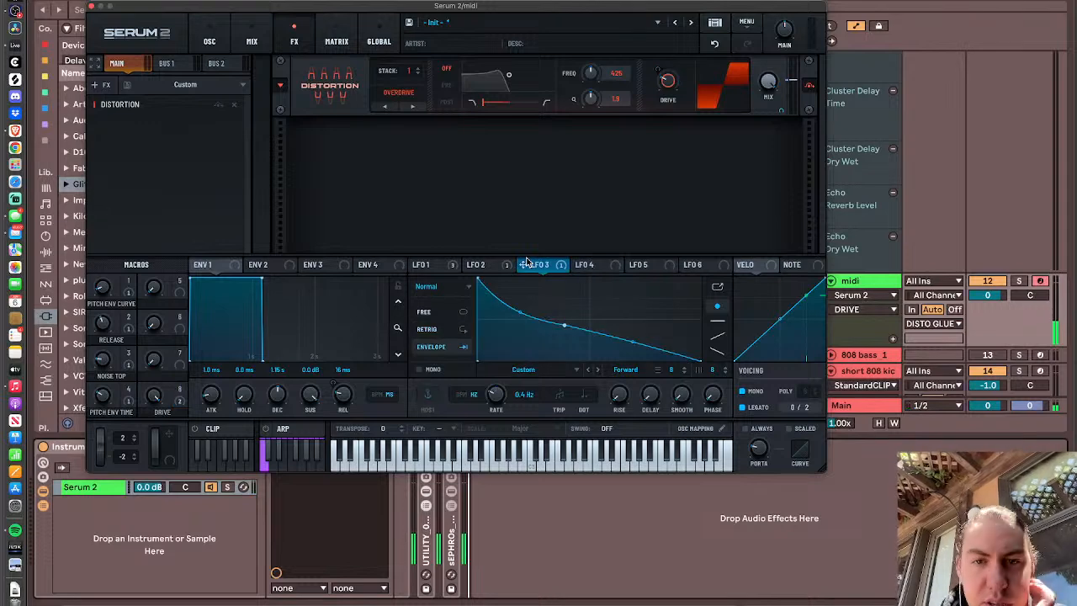
pyautogui.moveTo(532, 267); pyautogui.dragTo(669, 87)
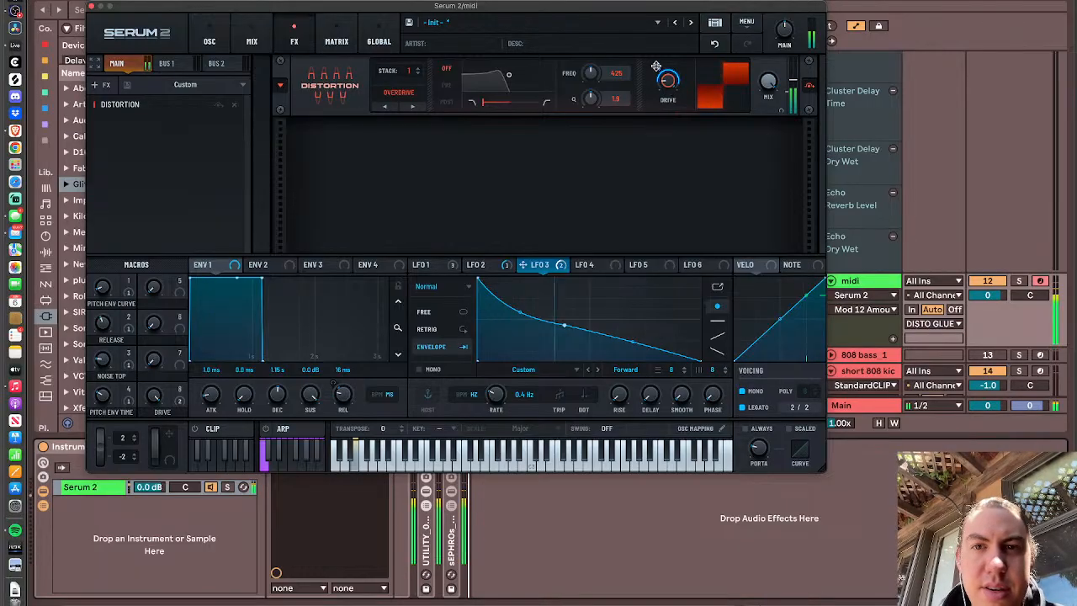
pyautogui.moveTo(657, 70)
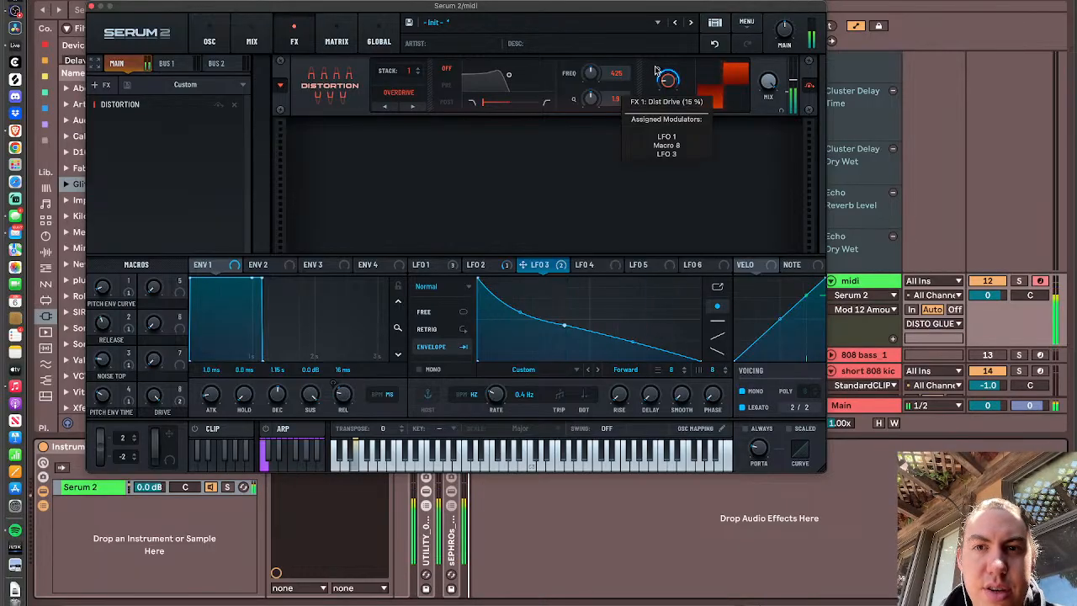
pyautogui.moveTo(657, 70); pyautogui.dragTo(671, 113)
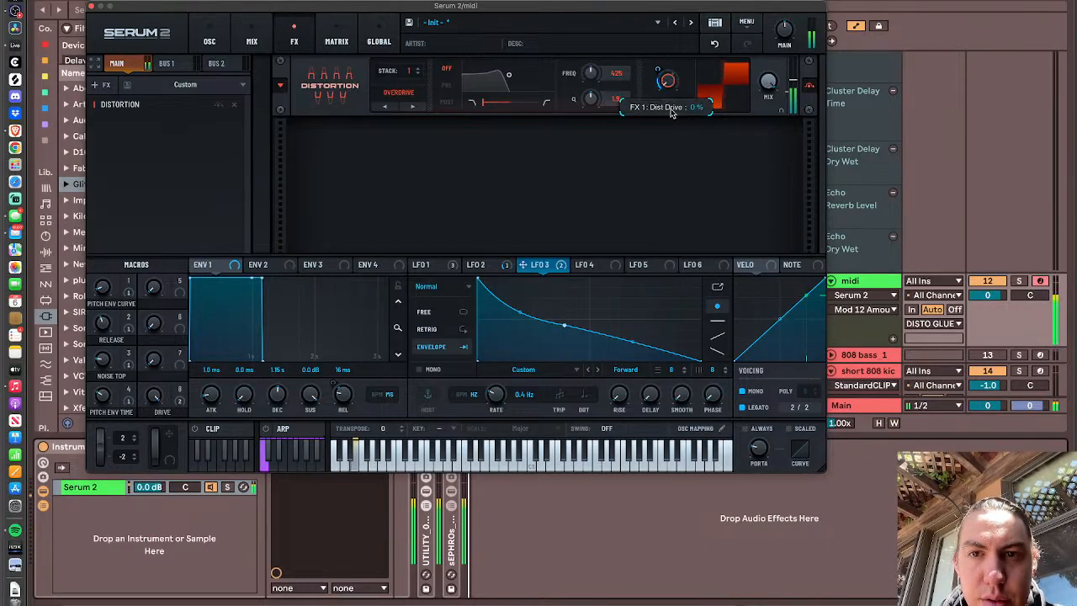
pyautogui.moveTo(659, 71)
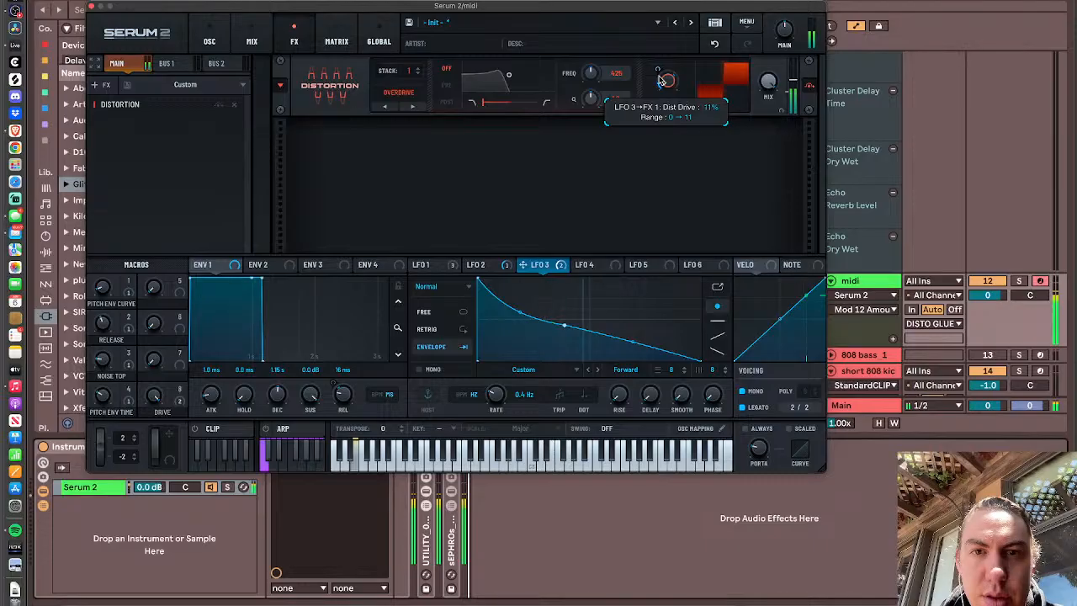
pyautogui.click(154, 402)
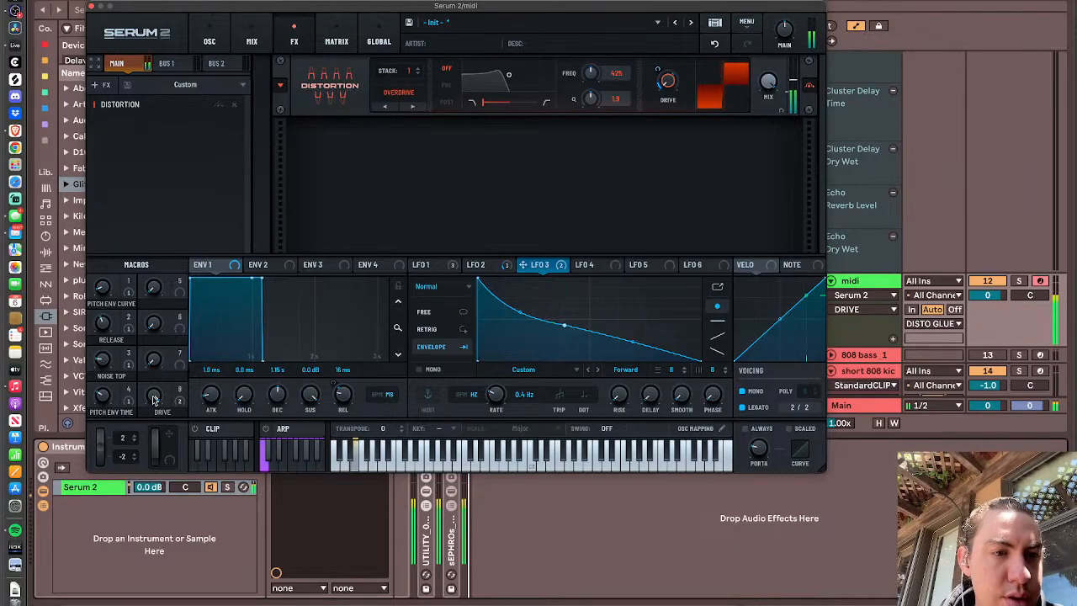
pyautogui.moveTo(153, 404); pyautogui.dragTo(161, 470)
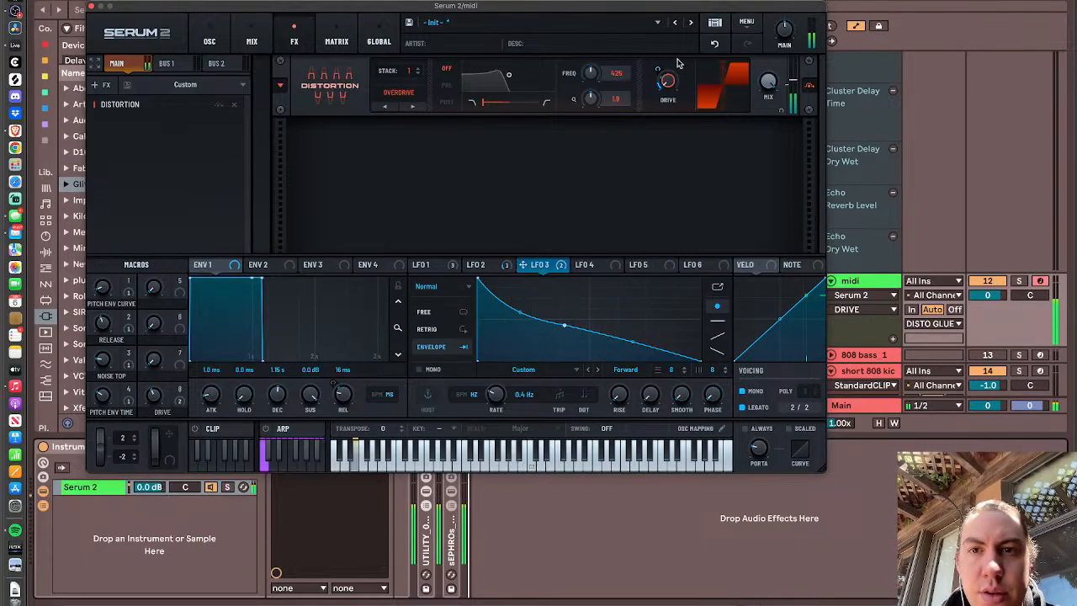
pyautogui.moveTo(657, 68)
pyautogui.mouseDown()
pyautogui.moveTo(654, 37)
pyautogui.moveTo(657, 84)
pyautogui.mouseUp()
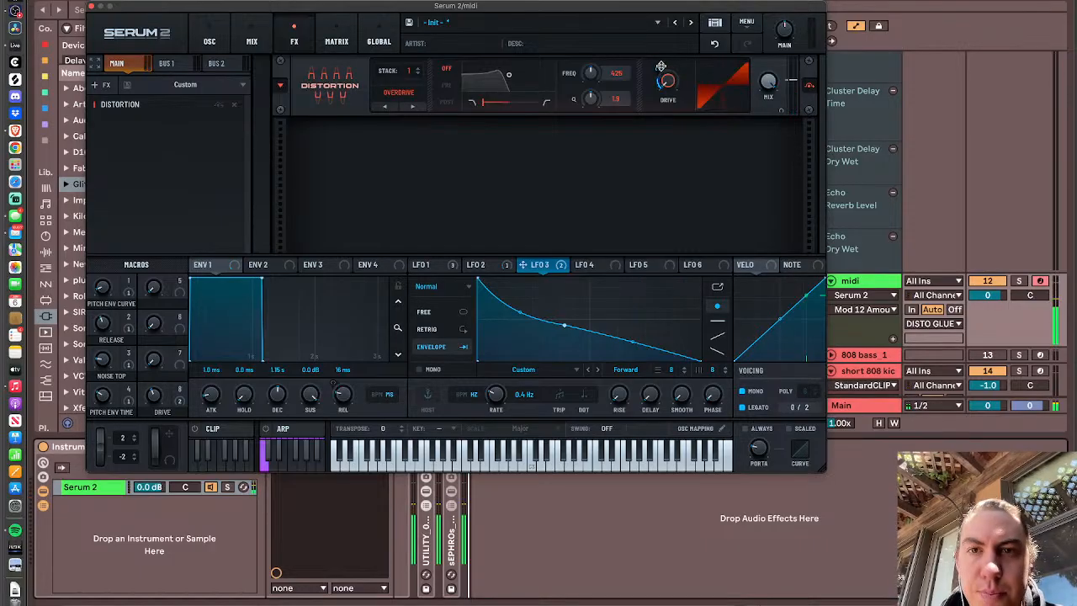
# - Remove all modulators from the distortion effect's drive
pyautogui.rightClick(658, 67)
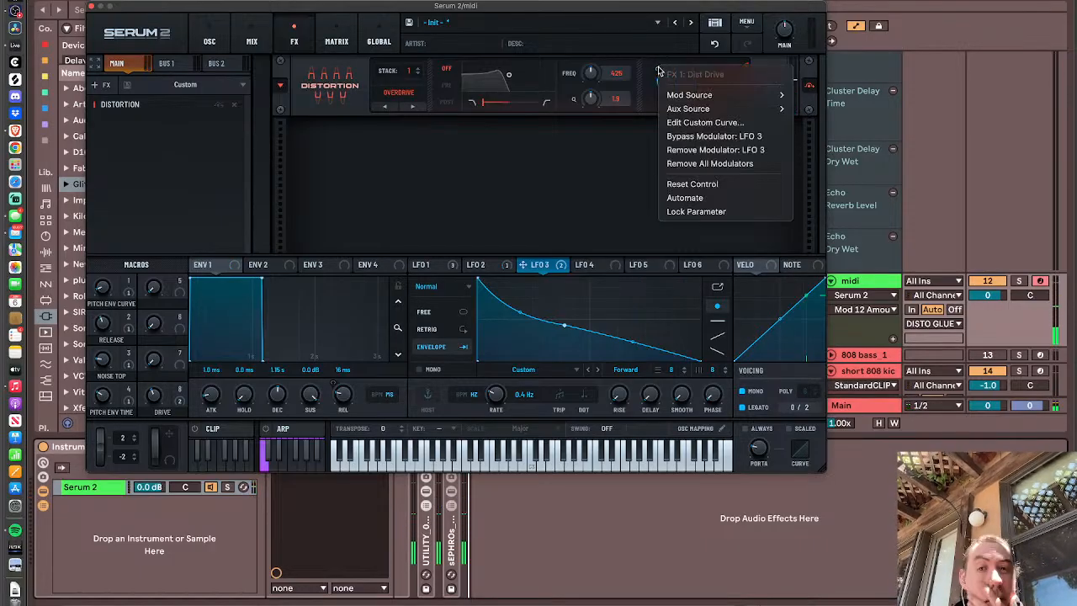
pyautogui.click(741, 162)
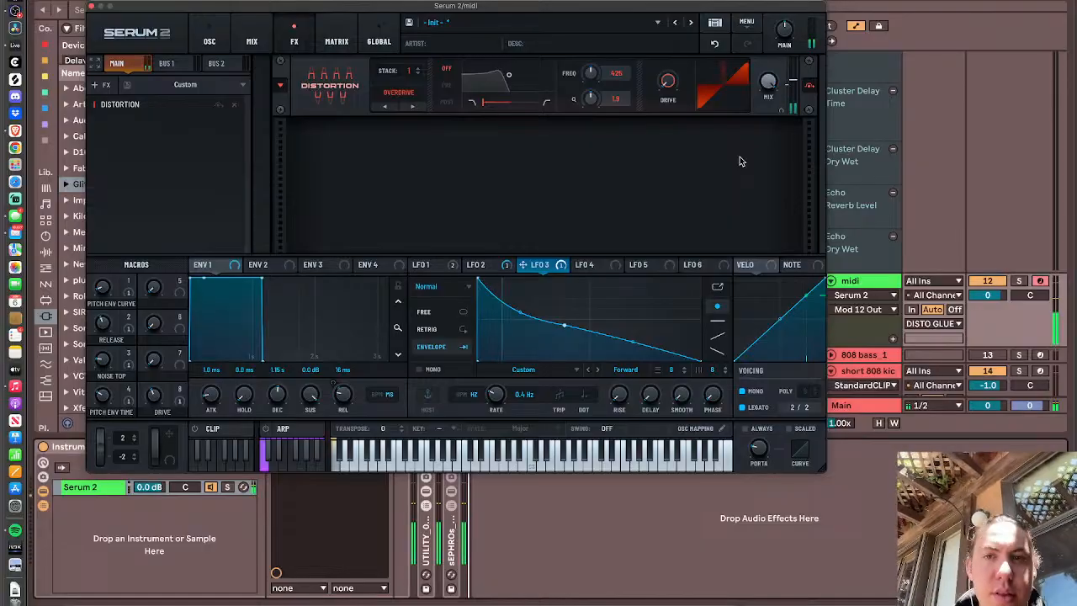
# - Test the distortion's drive across its range, settle on a lower base amount, and assign the DRIVE macro to it
pyautogui.moveTo(667, 81); pyautogui.dragTo(668, 133)
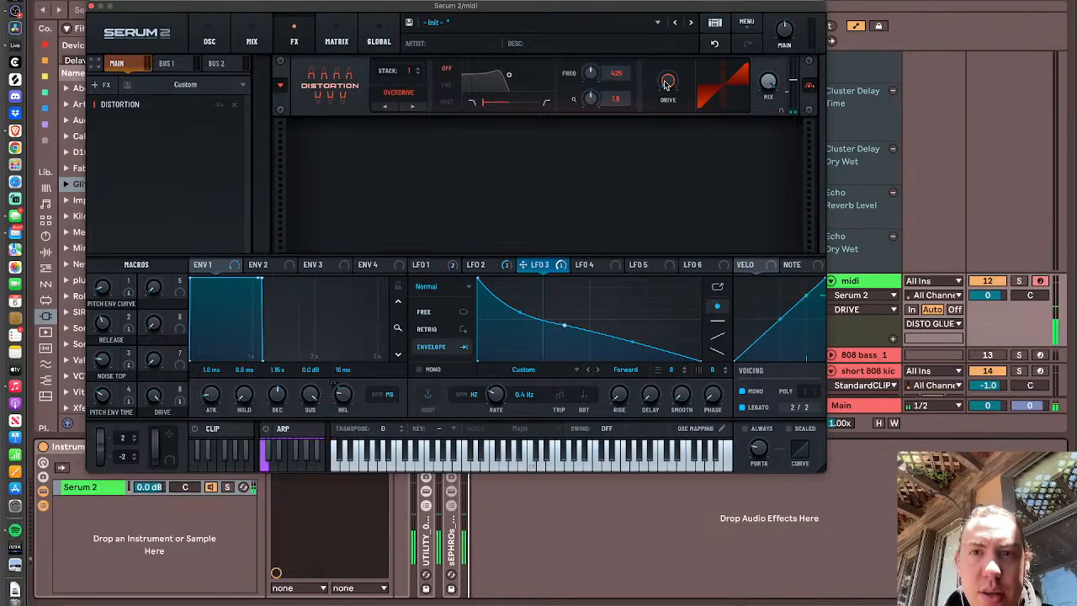
pyautogui.moveTo(668, 81); pyautogui.dragTo(662, 4)
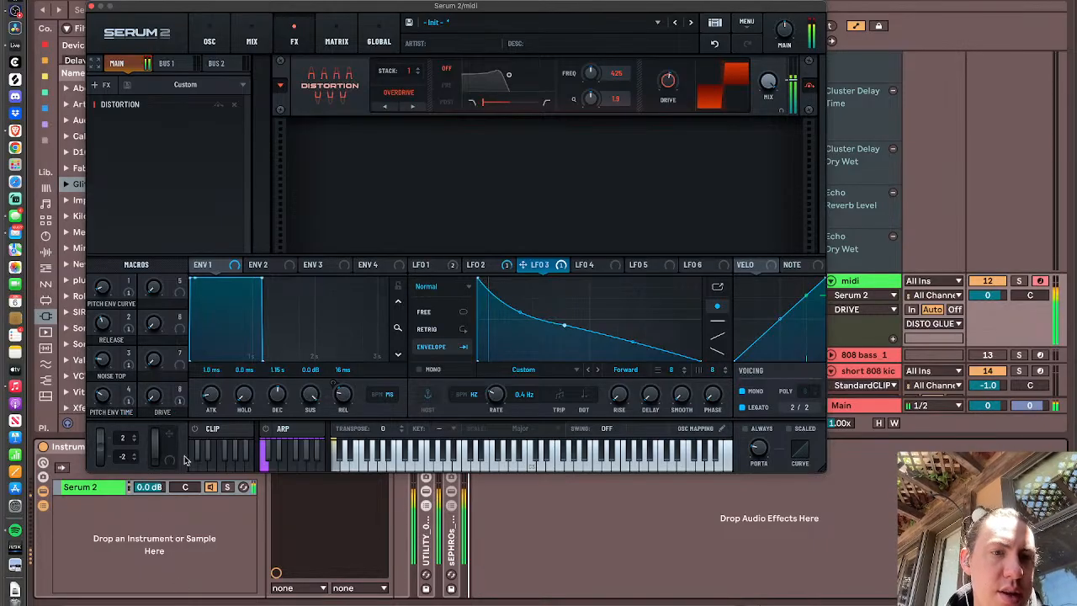
pyautogui.moveTo(667, 85); pyautogui.dragTo(665, 109)
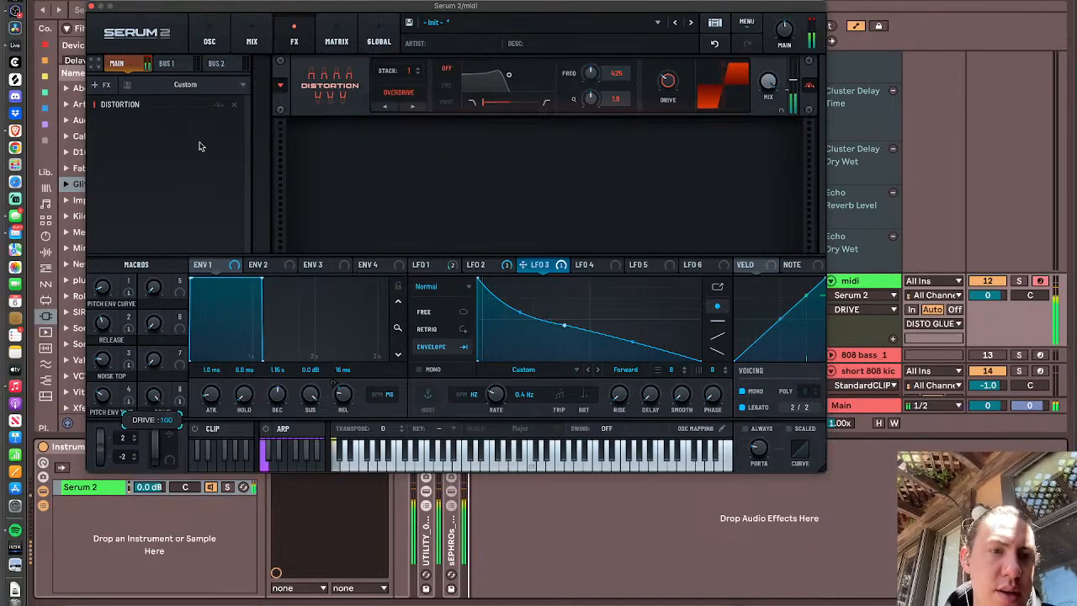
pyautogui.moveTo(183, 406); pyautogui.dragTo(667, 80)
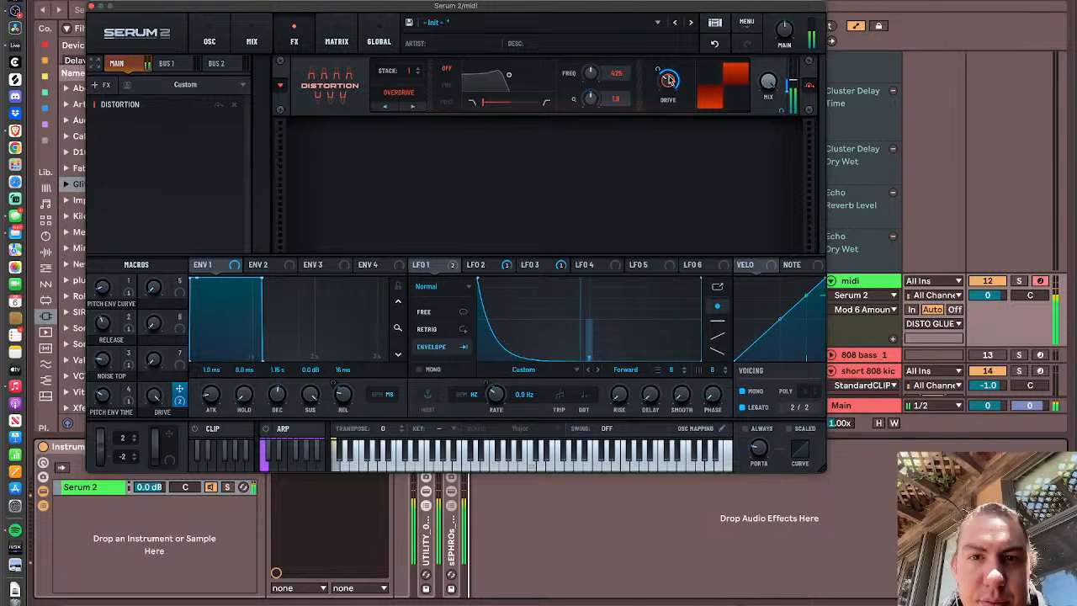
# - Lower the distortion effect's base drive, adjust the DRIVE macro, and close the Serum 2 window
pyautogui.moveTo(669, 79); pyautogui.dragTo(671, 147)
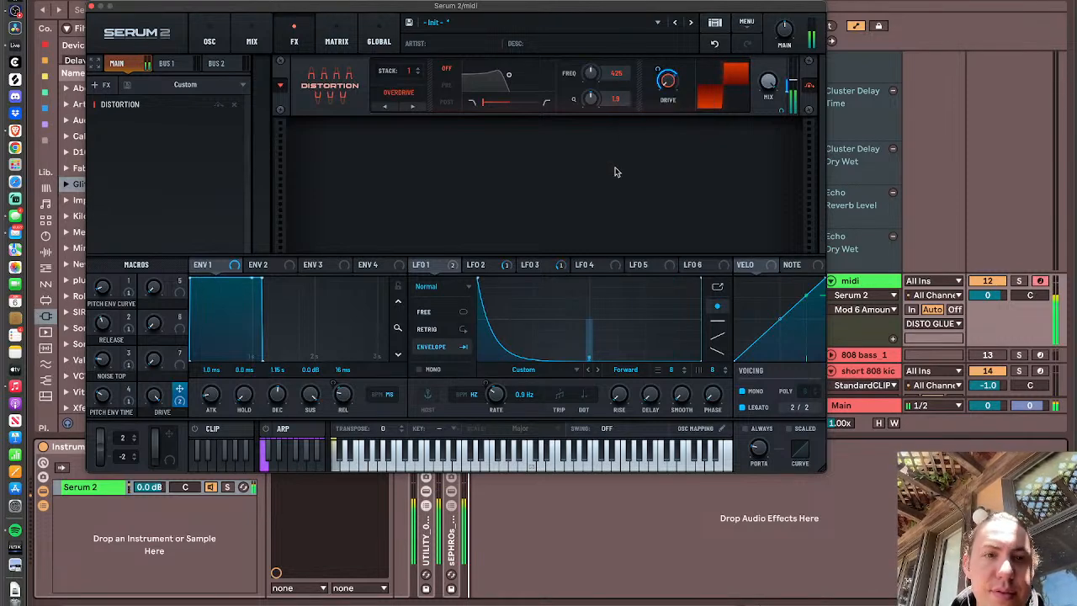
pyautogui.moveTo(168, 406); pyautogui.dragTo(167, 452)
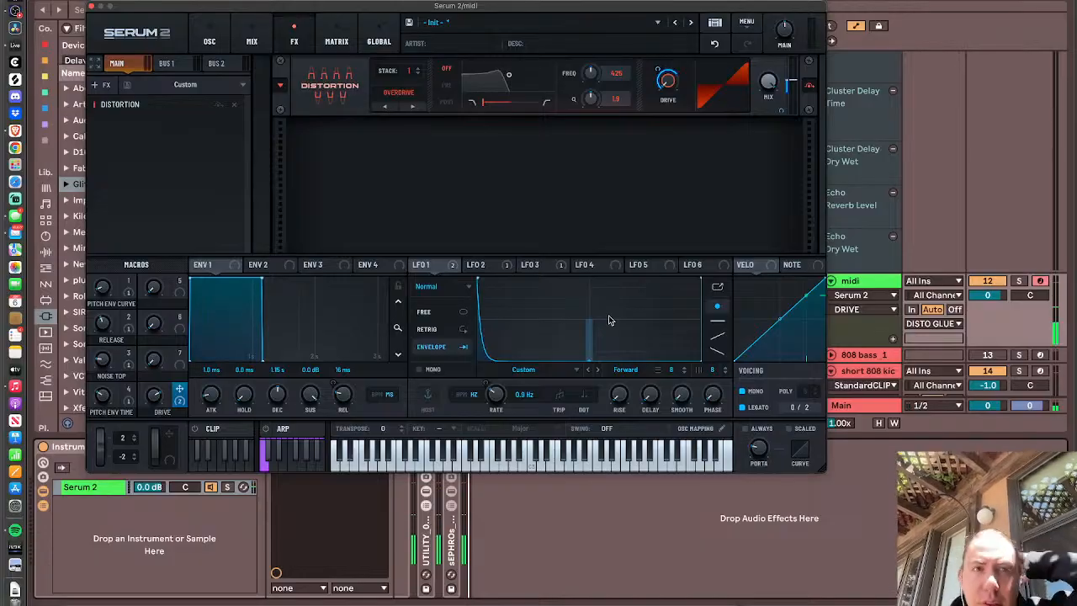
pyautogui.click(92, 7)
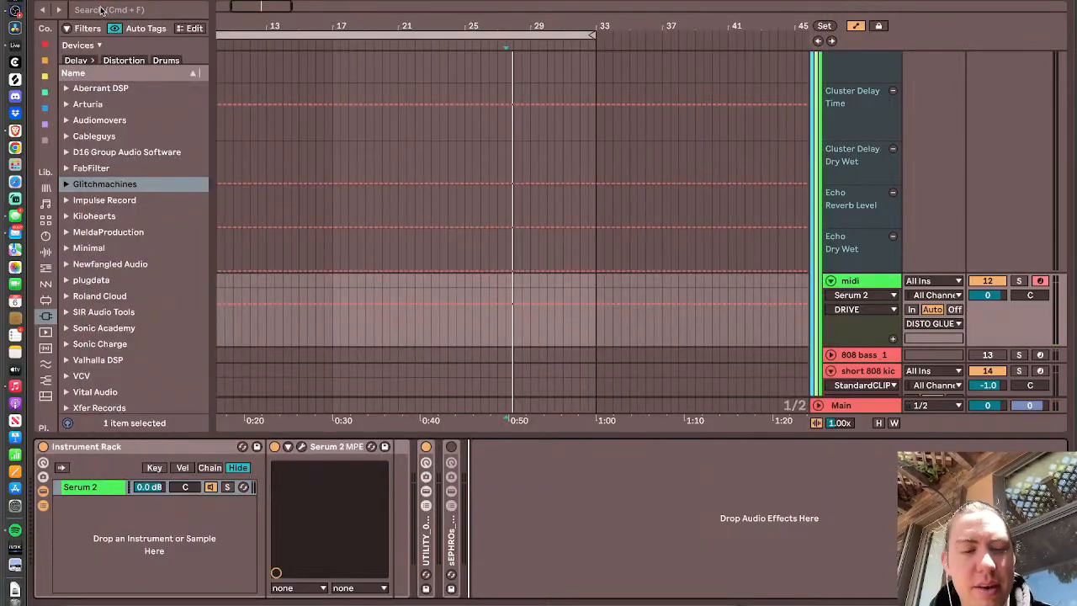
# - Hide the automation lanes in the arrangement and bring the tracks below snares claps into view
pyautogui.click(518, 196)
pyautogui.press('a')
pyautogui.scroll(3, 518, 198)
pyautogui.scroll(5, 518, 198)
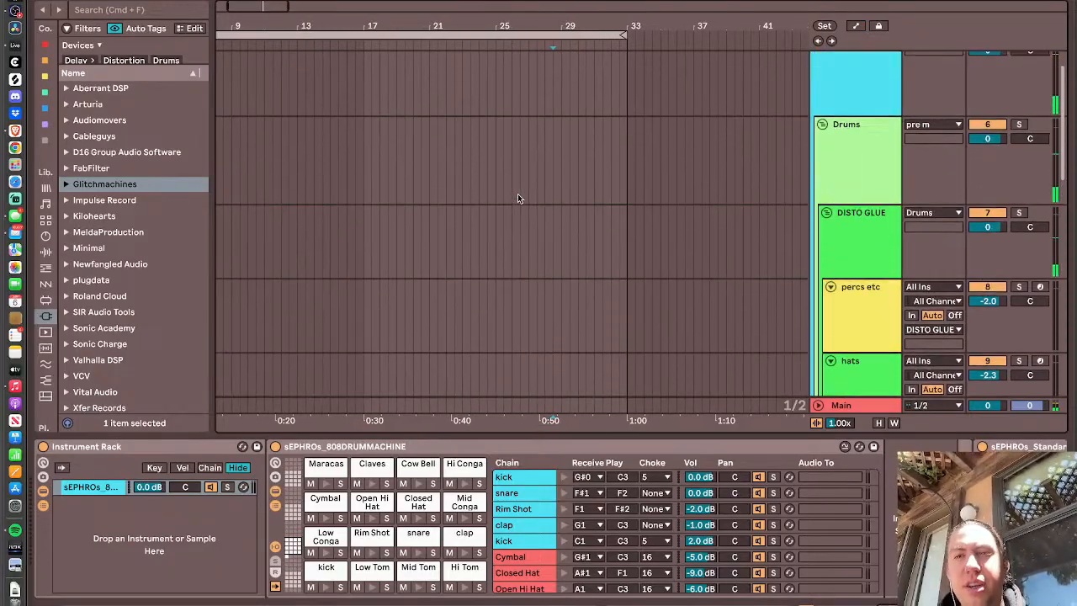
pyautogui.hscroll(-3, 518, 198)
pyautogui.scroll(-7, 517, 198)
pyautogui.scroll(-5, 518, 198)
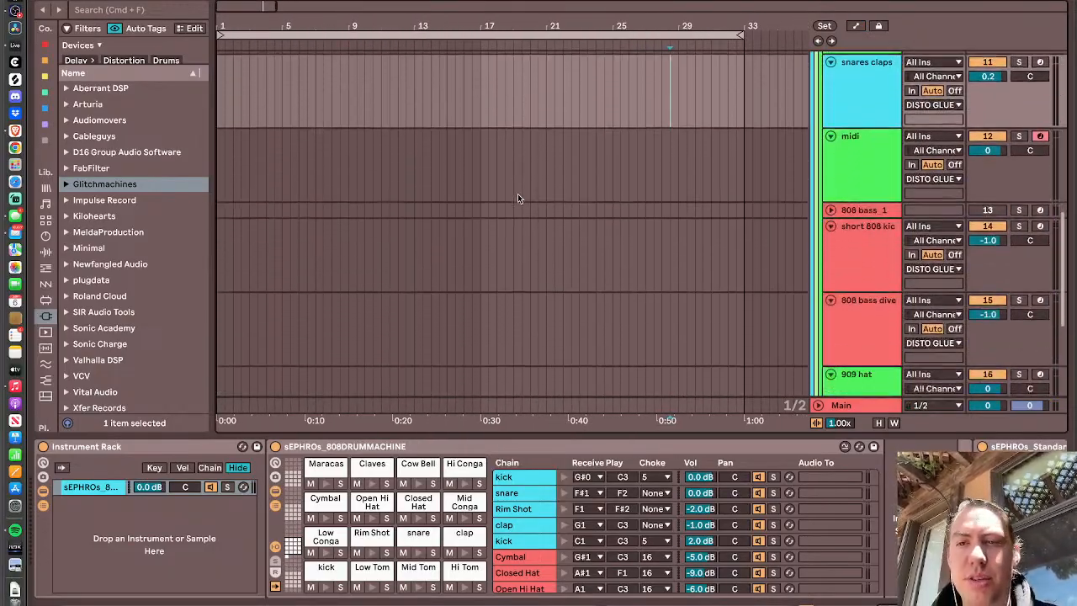
# - Arm the 808 bass dive track and after it the short 808 kic track to audition each one
pyautogui.click(888, 204)
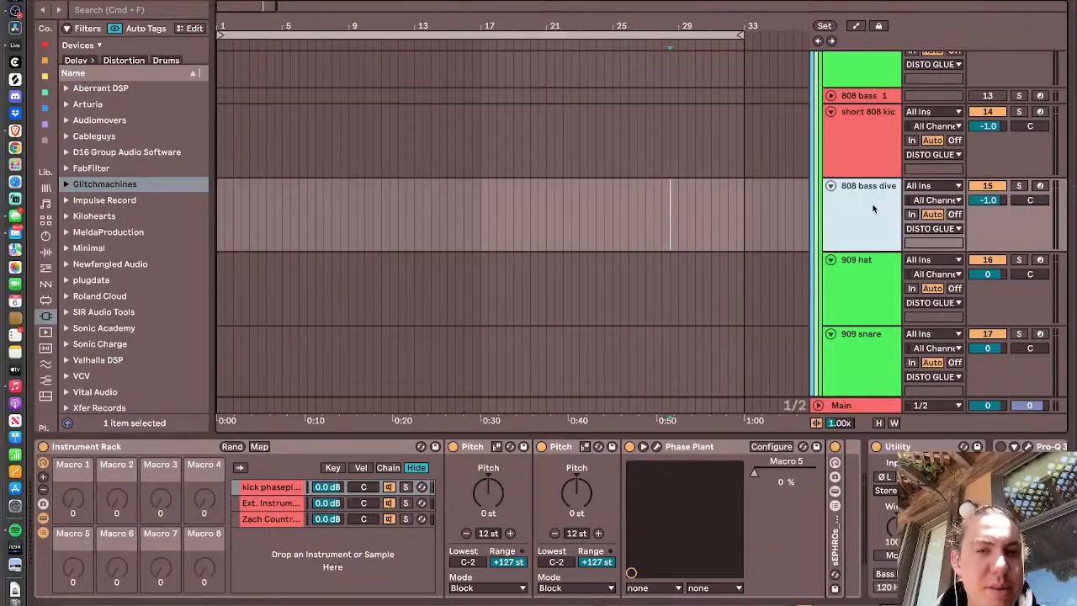
pyautogui.click(1039, 186)
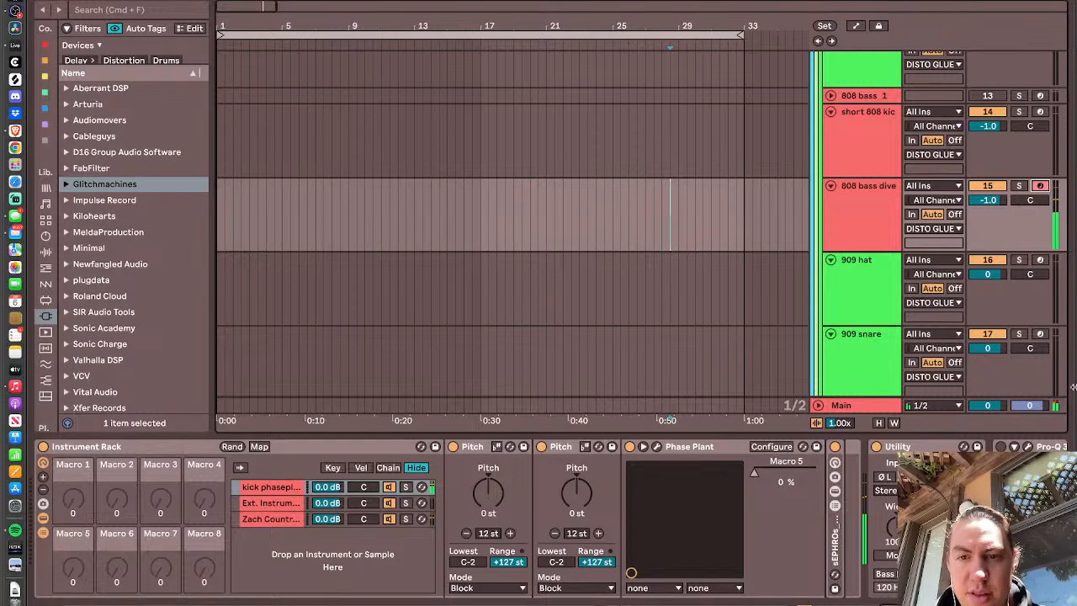
pyautogui.click(856, 228)
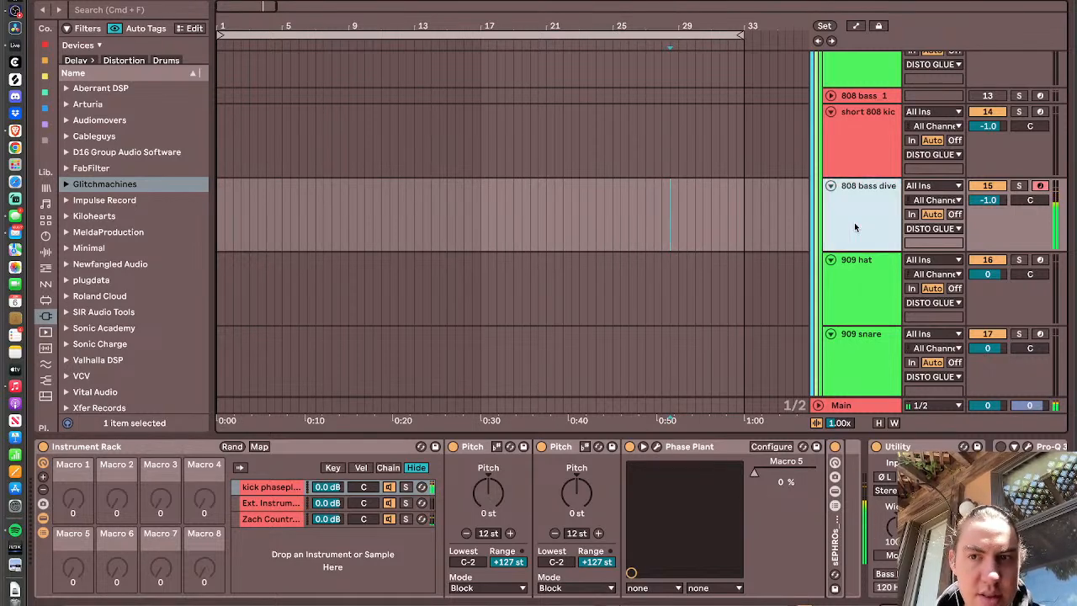
pyautogui.click(1040, 111)
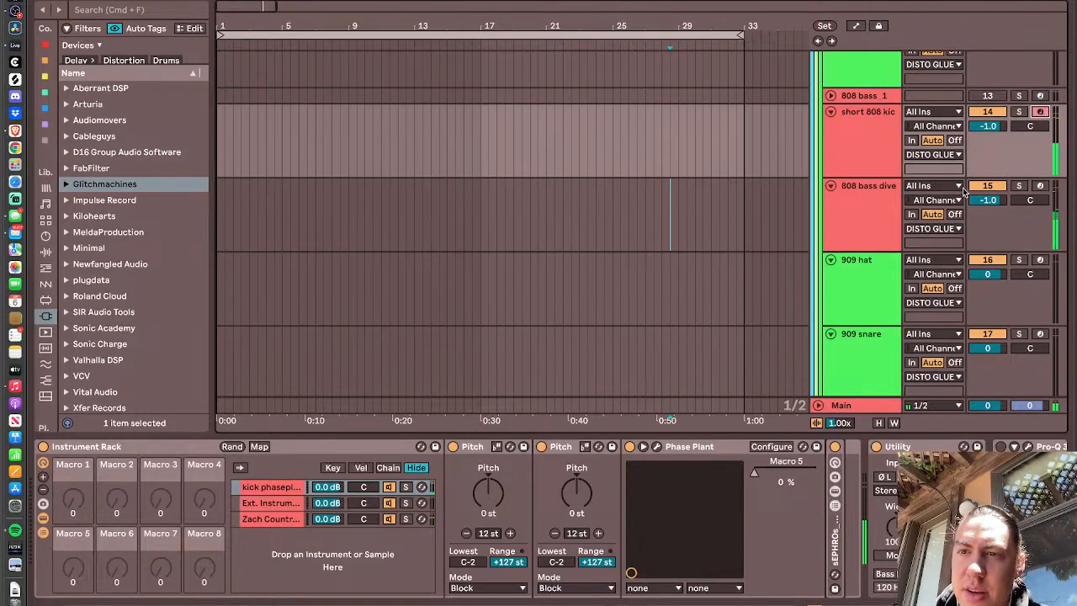
# - Deactivate the 808 bass dive and short 808 kic tracks and activate the 808 bass_1 track
pyautogui.click(996, 187)
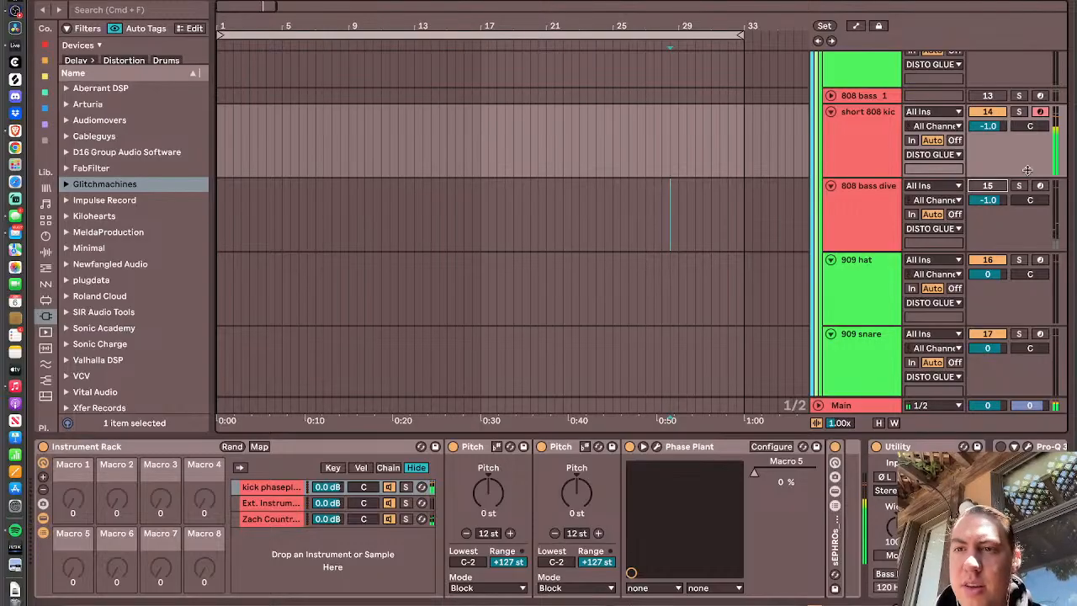
pyautogui.click(987, 112)
pyautogui.click(986, 95)
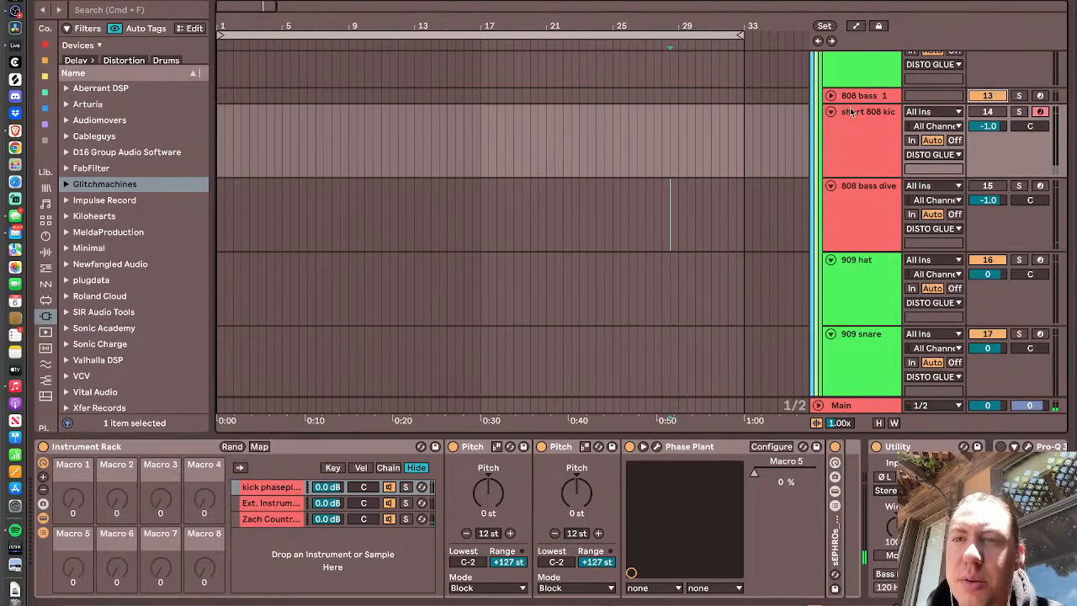
# - Unfold and arm the 808 bass_1 track, and fold the short 808 kic and 808 bass dive tracks
pyautogui.click(830, 95)
pyautogui.click(831, 169)
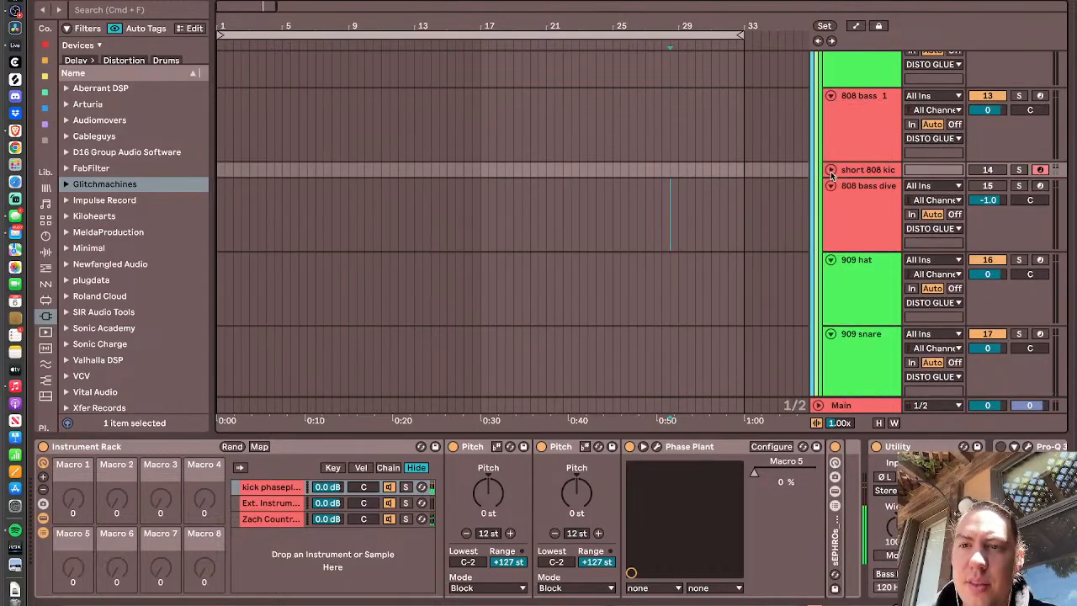
pyautogui.click(1040, 95)
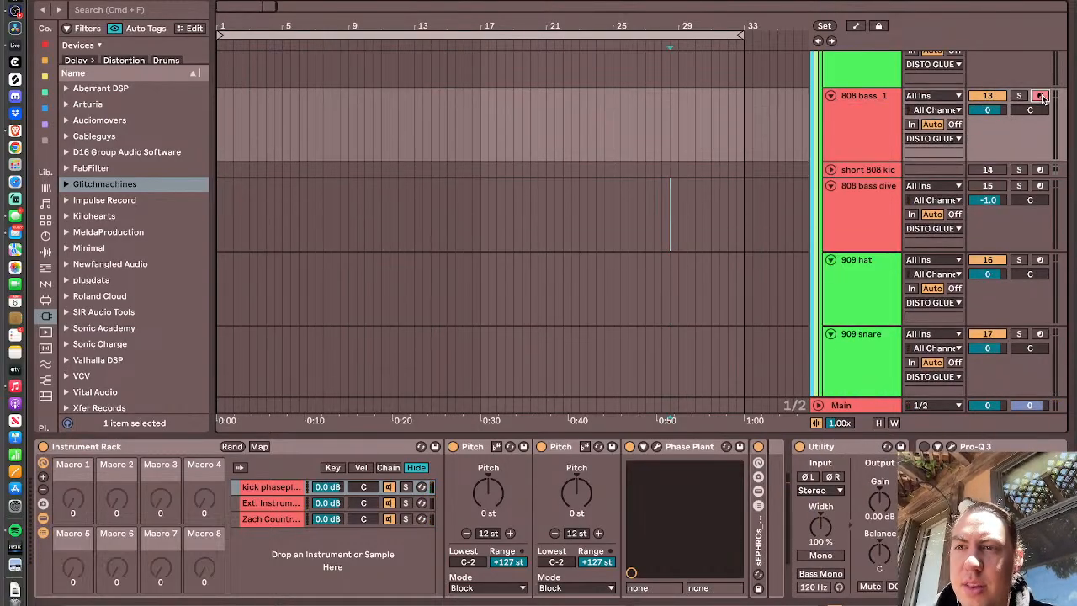
pyautogui.click(831, 186)
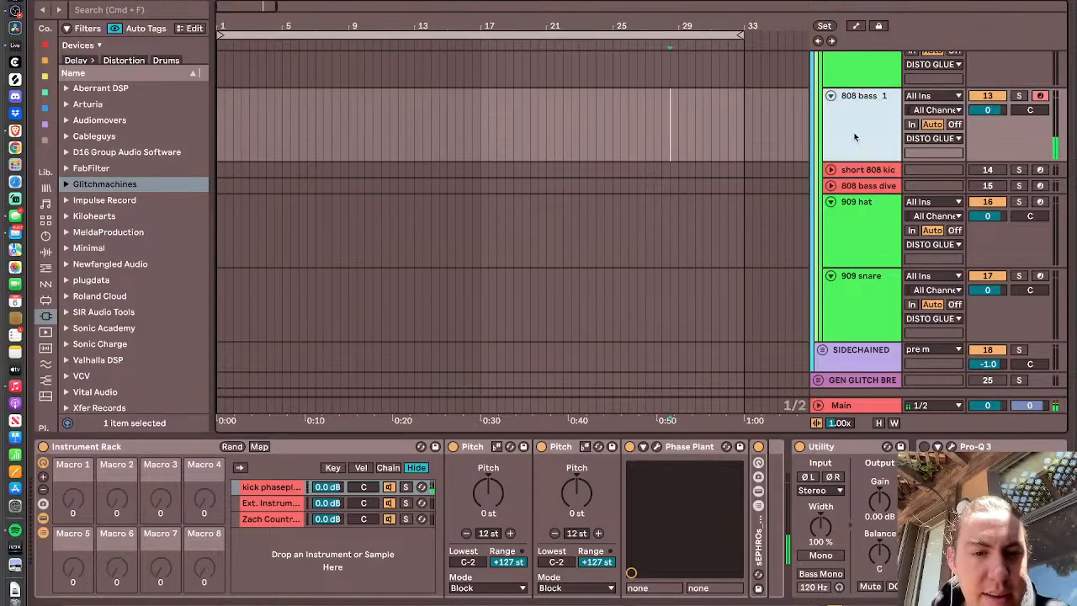
# - Open Phase Plant on the 808 bass_1 track, make its window taller, and slightly raise the first noise filter's cutoff
pyautogui.click(657, 447)
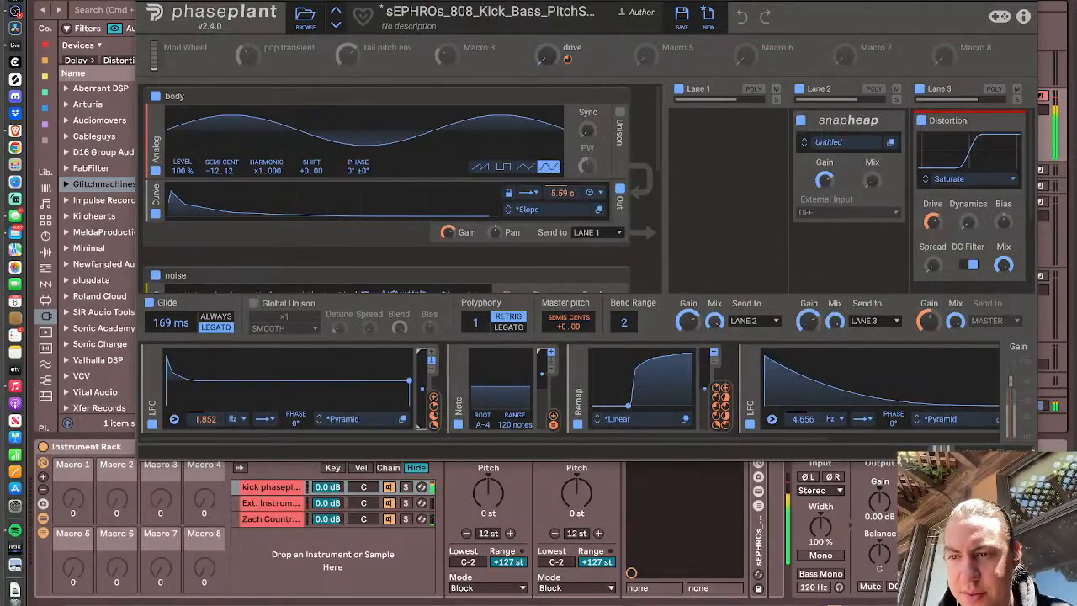
pyautogui.moveTo(1032, 454); pyautogui.dragTo(1031, 569)
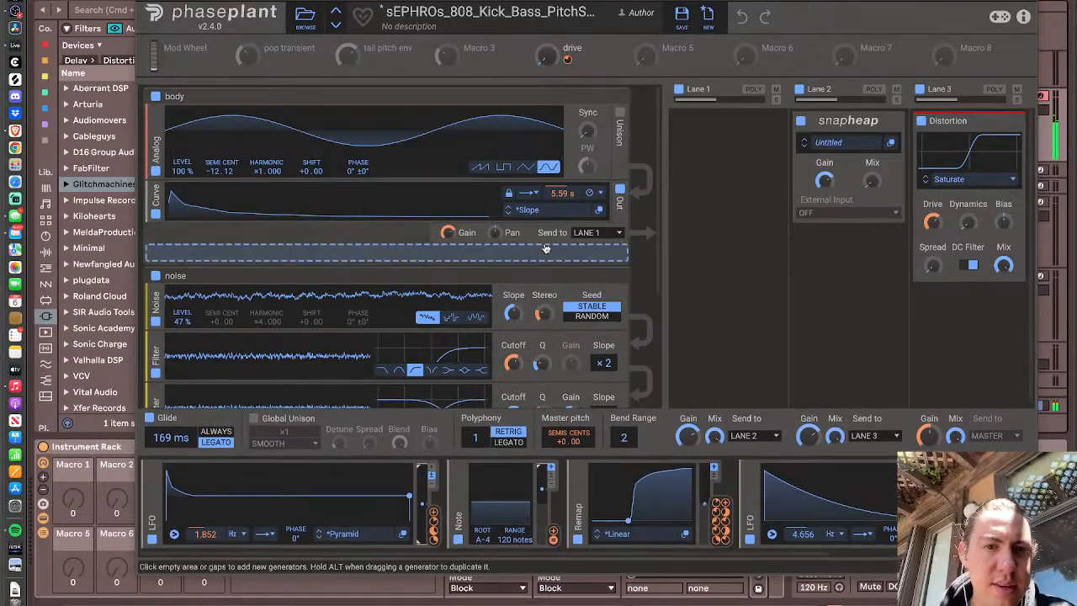
pyautogui.scroll(-2, 546, 246)
pyautogui.moveTo(515, 286); pyautogui.dragTo(515, 275)
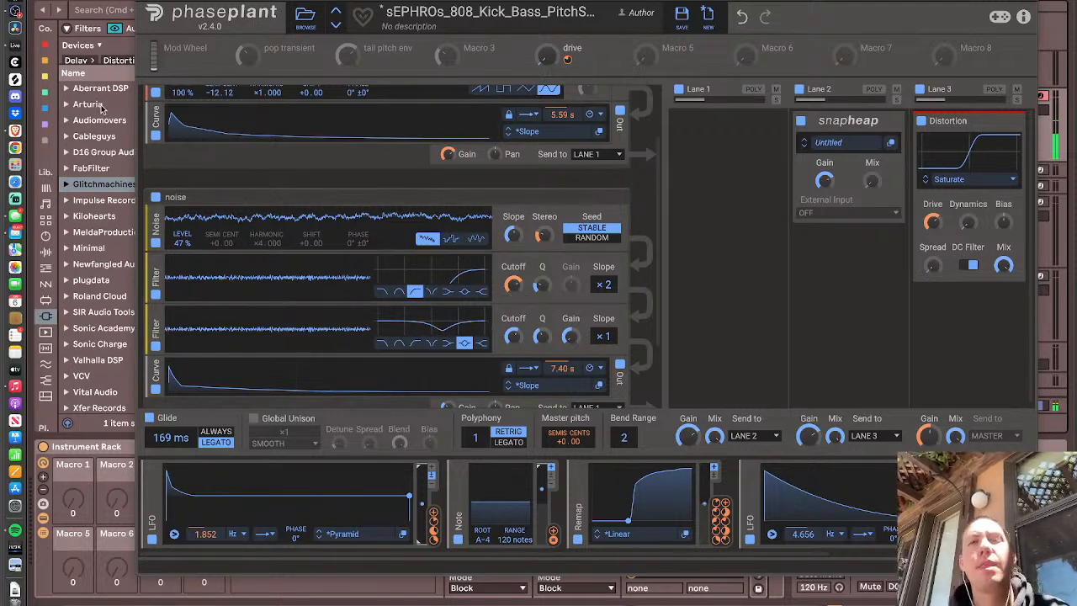
pyautogui.scroll(3, 547, 181)
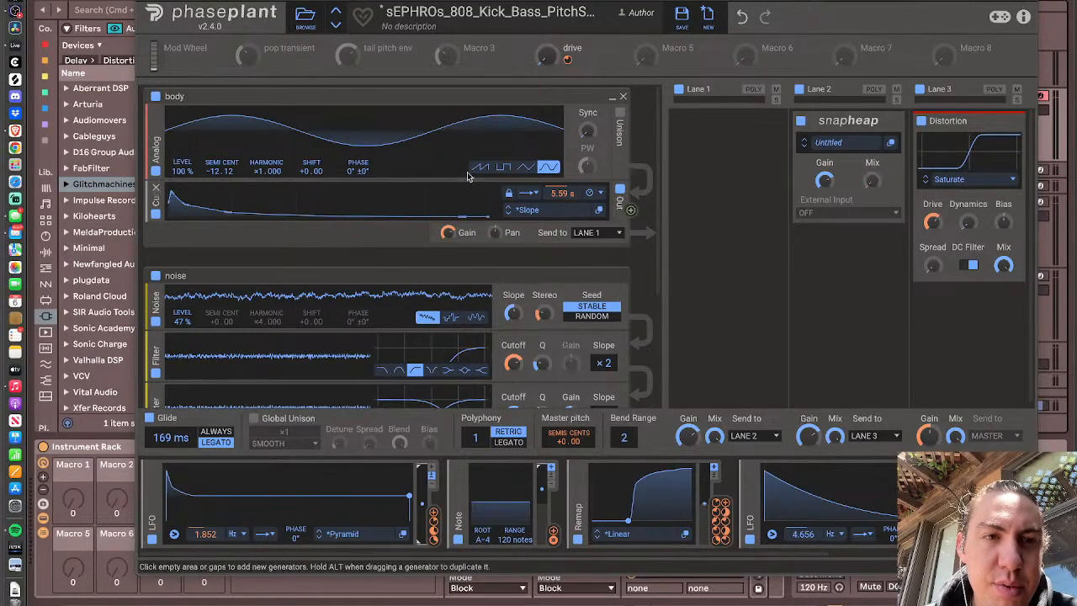
# - Modulate the noise generator's level with the body curve's output at about +99%, and close Phase Plant
pyautogui.click(631, 169)
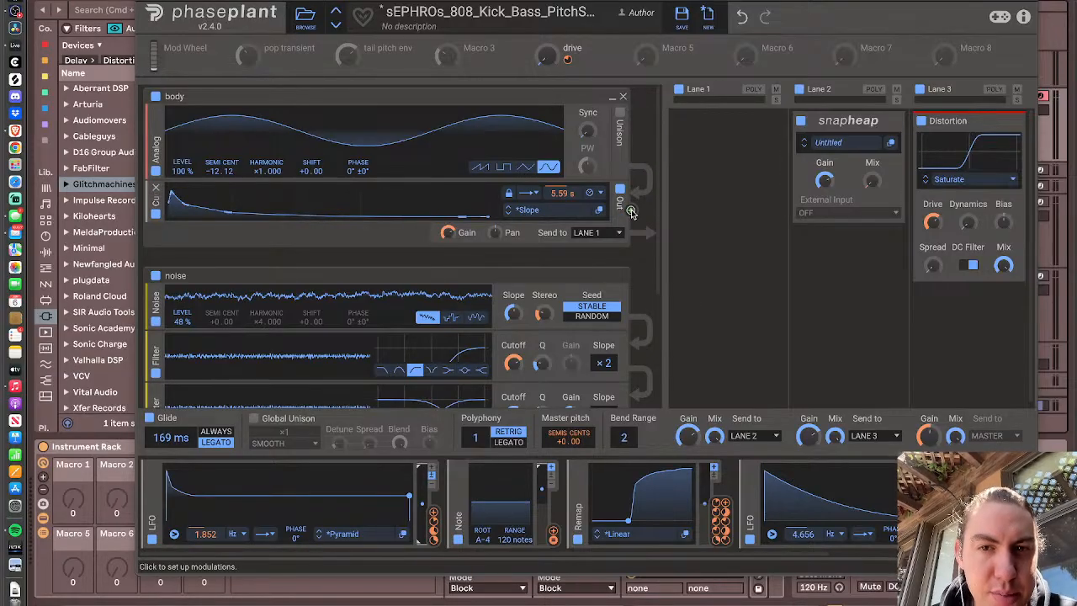
pyautogui.moveTo(631, 212); pyautogui.dragTo(184, 278)
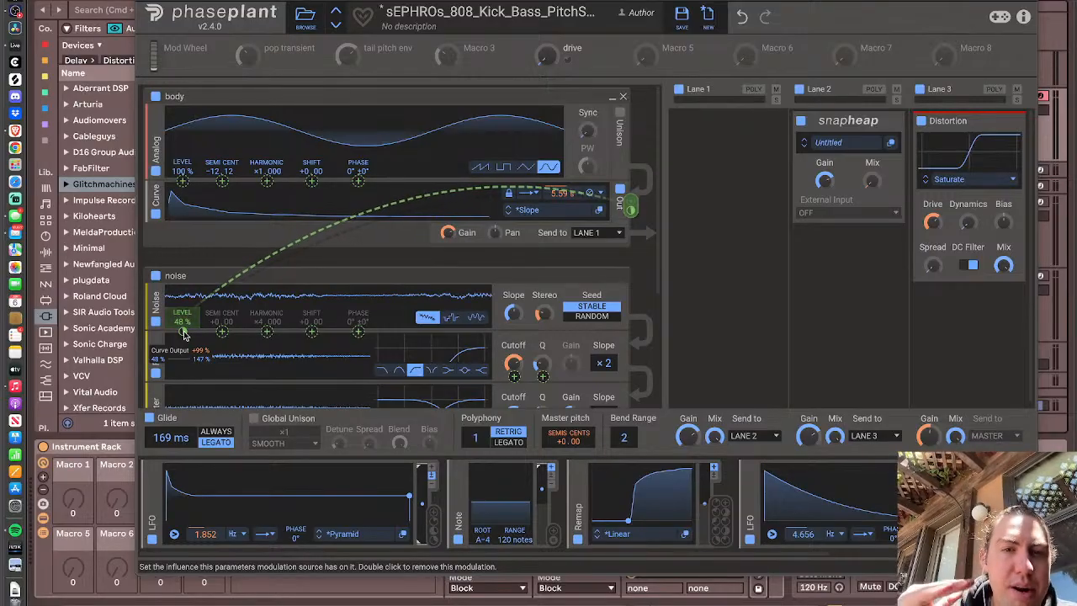
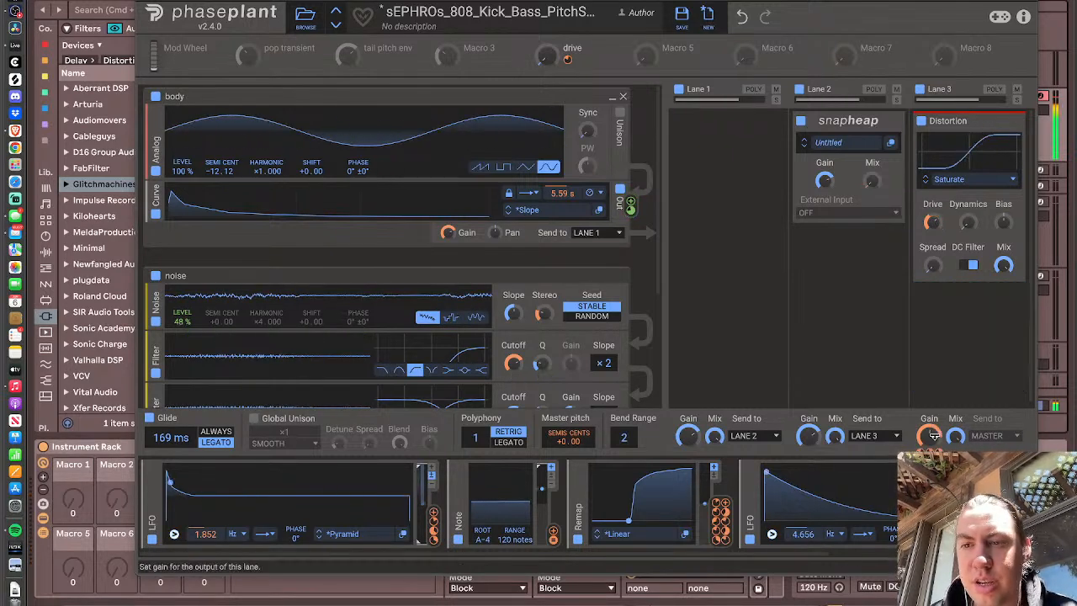
pyautogui.moveTo(934, 435); pyautogui.dragTo(934, 435)
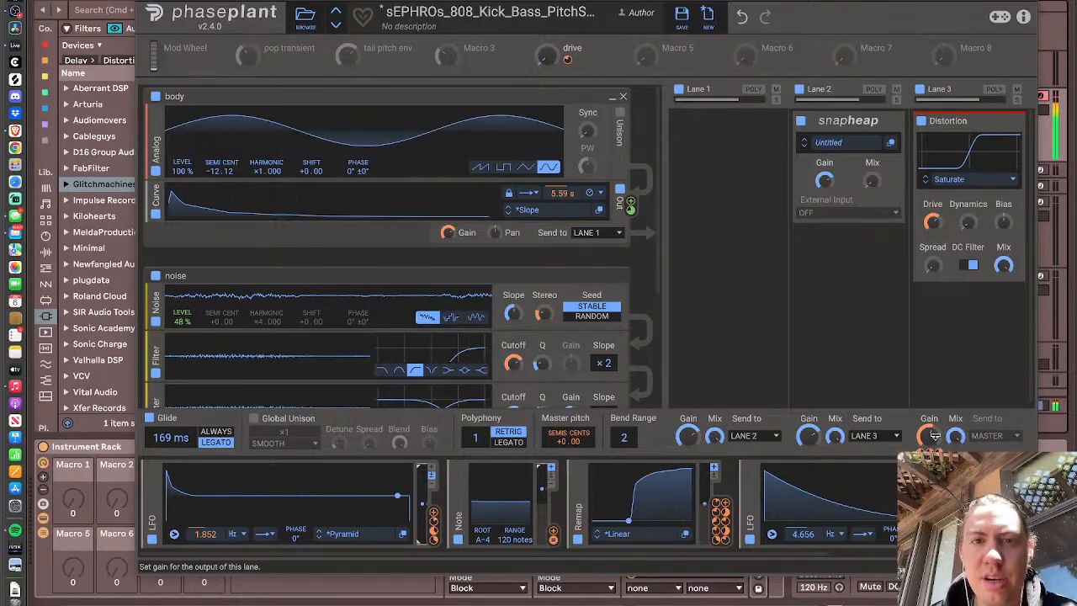
pyautogui.click(142, 2)
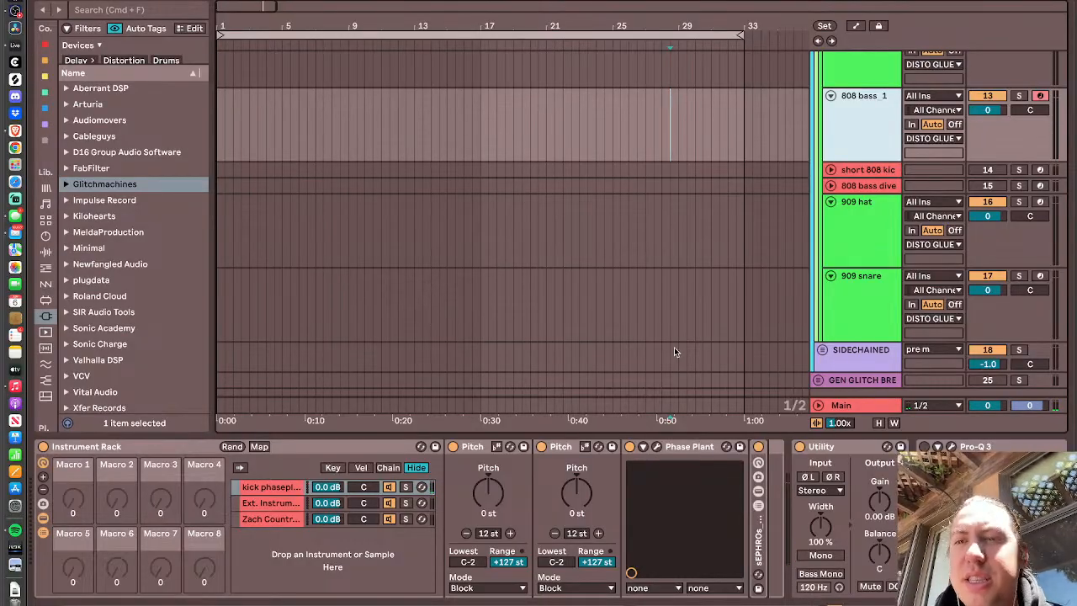
# - Look at the 808 bass_1 track's Phase Plant patch once more and look through the whole track list
pyautogui.scroll(3, 674, 347)
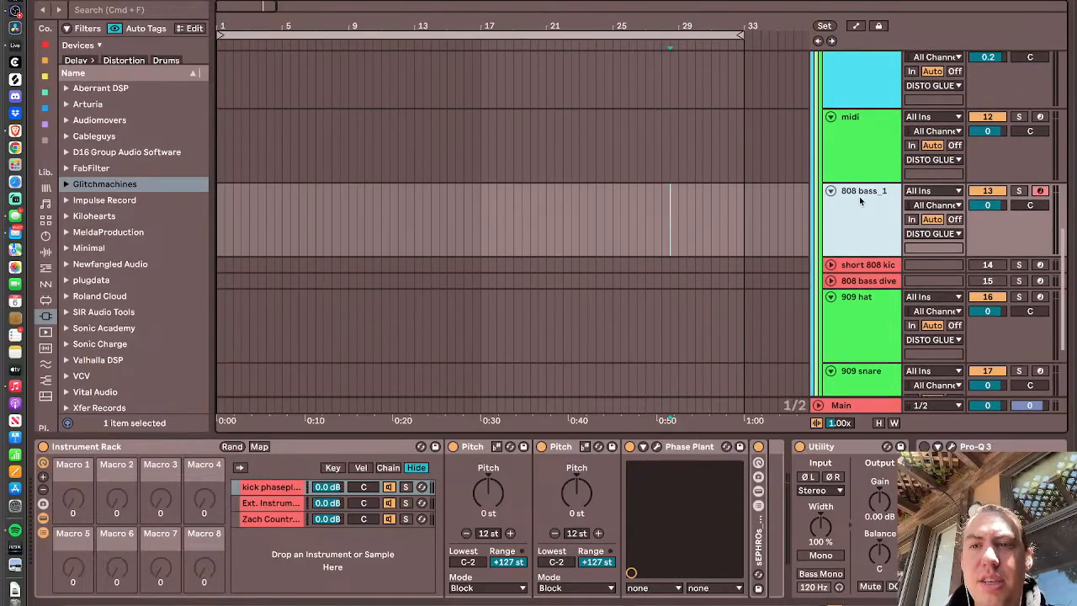
pyautogui.click(657, 449)
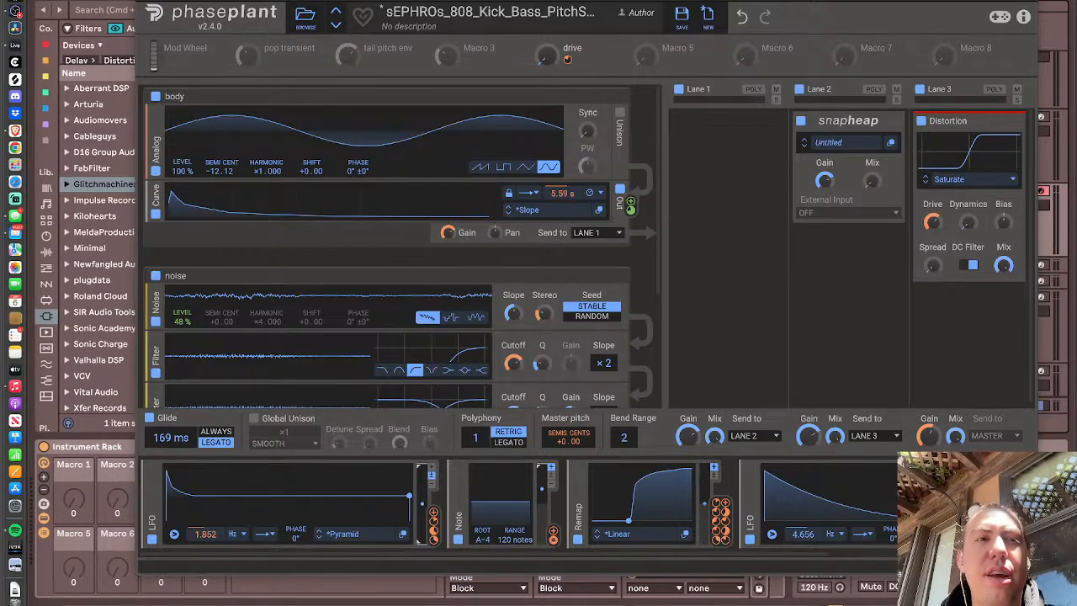
pyautogui.click(143, 2)
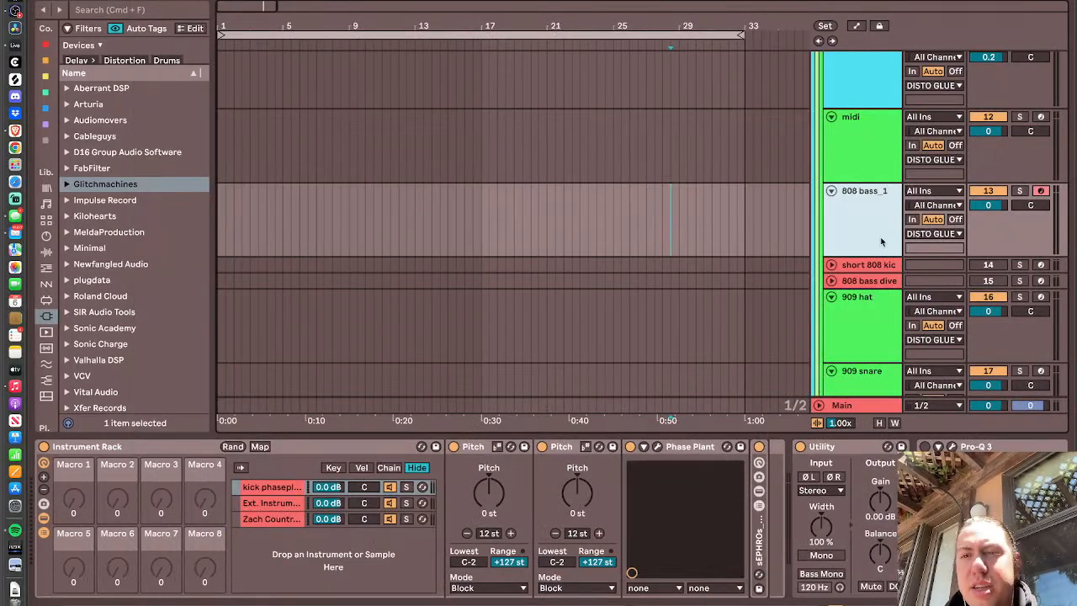
pyautogui.scroll(-3, 871, 307)
pyautogui.scroll(5, 871, 307)
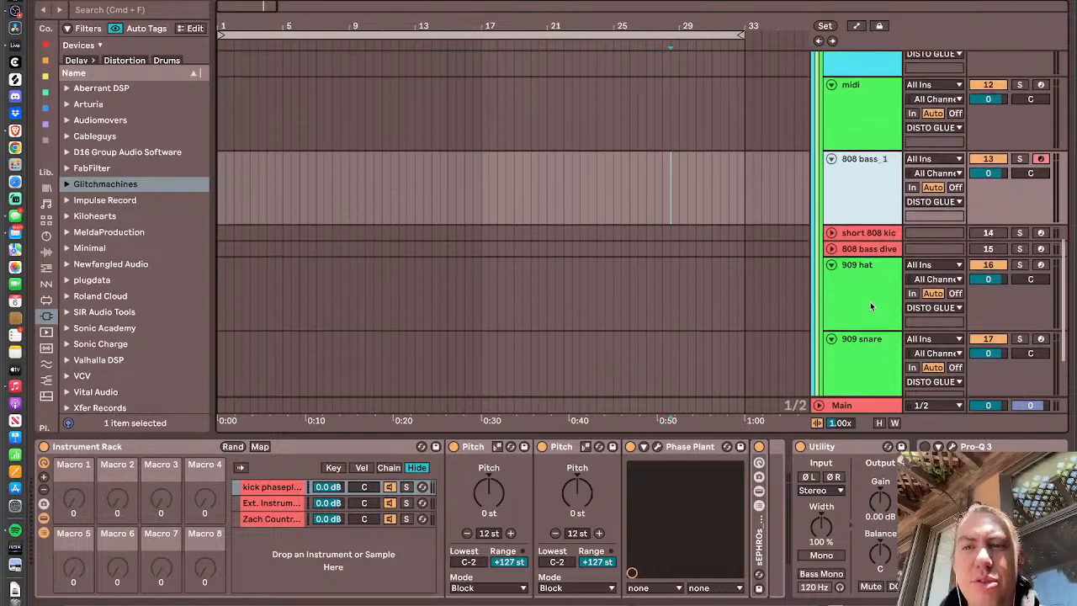
pyautogui.scroll(-3, 871, 307)
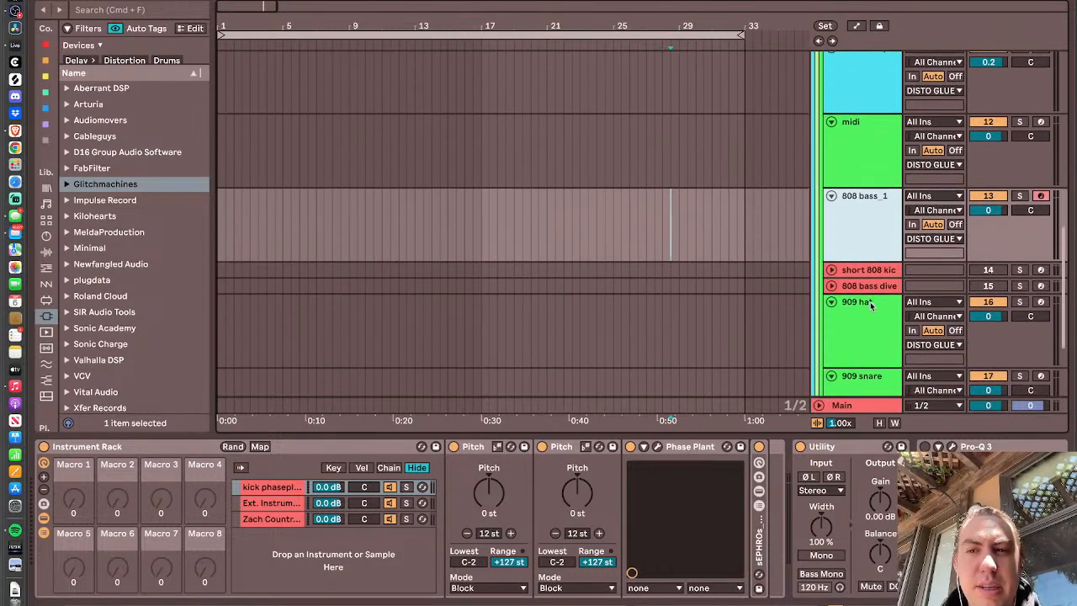
pyautogui.scroll(-6, 871, 307)
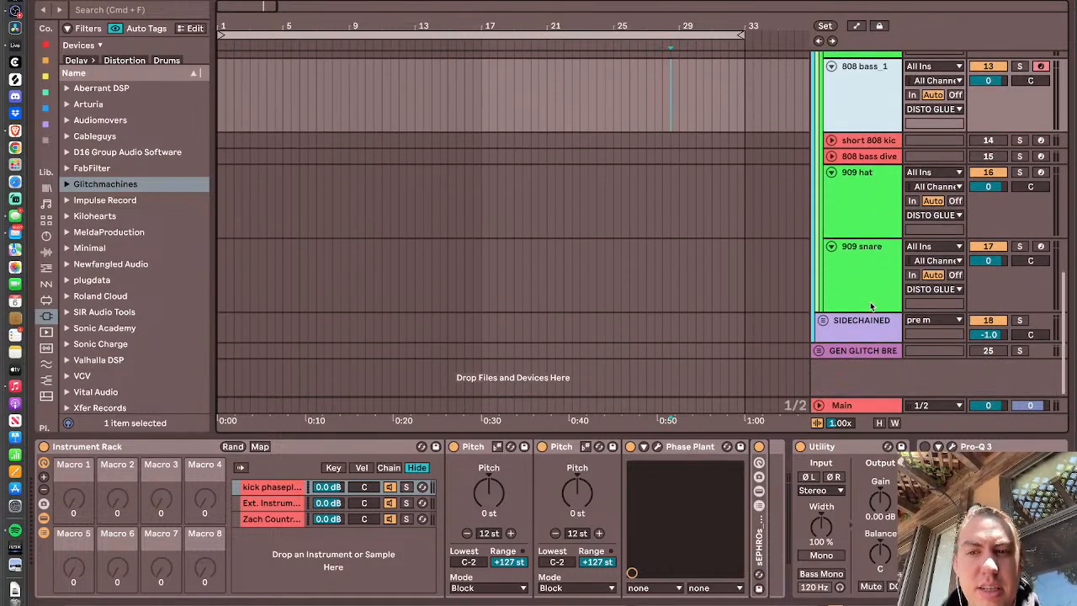
pyautogui.scroll(7, 871, 307)
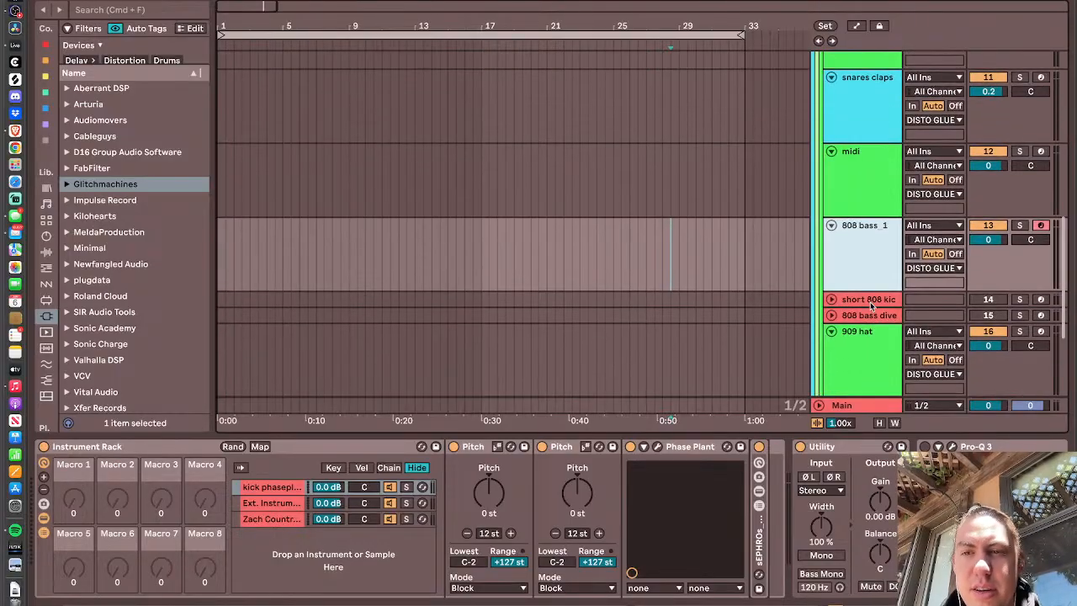
pyautogui.scroll(-7, 867, 317)
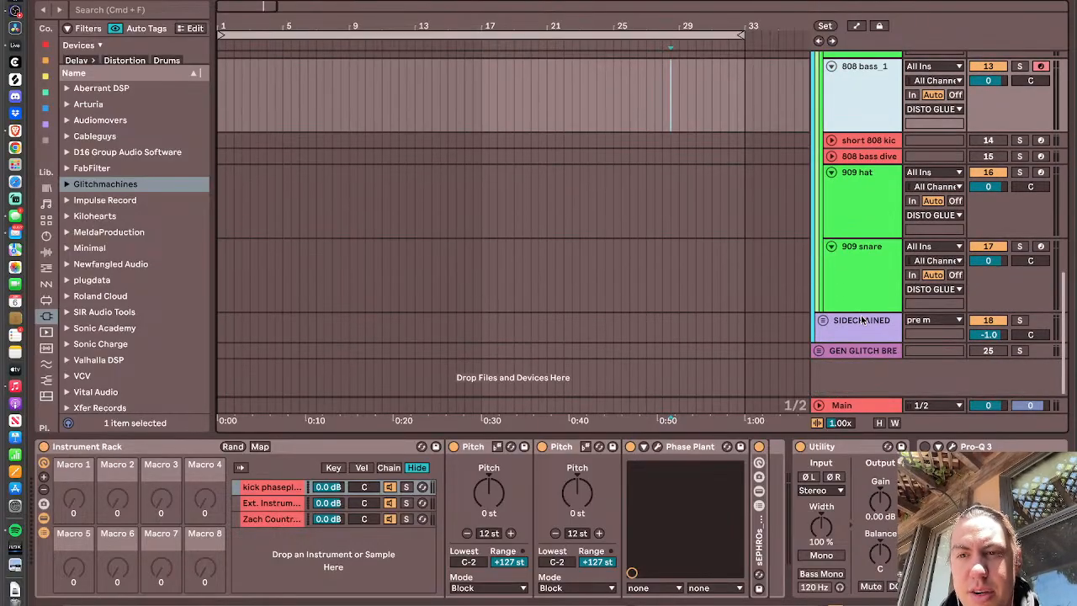
pyautogui.scroll(20, 853, 358)
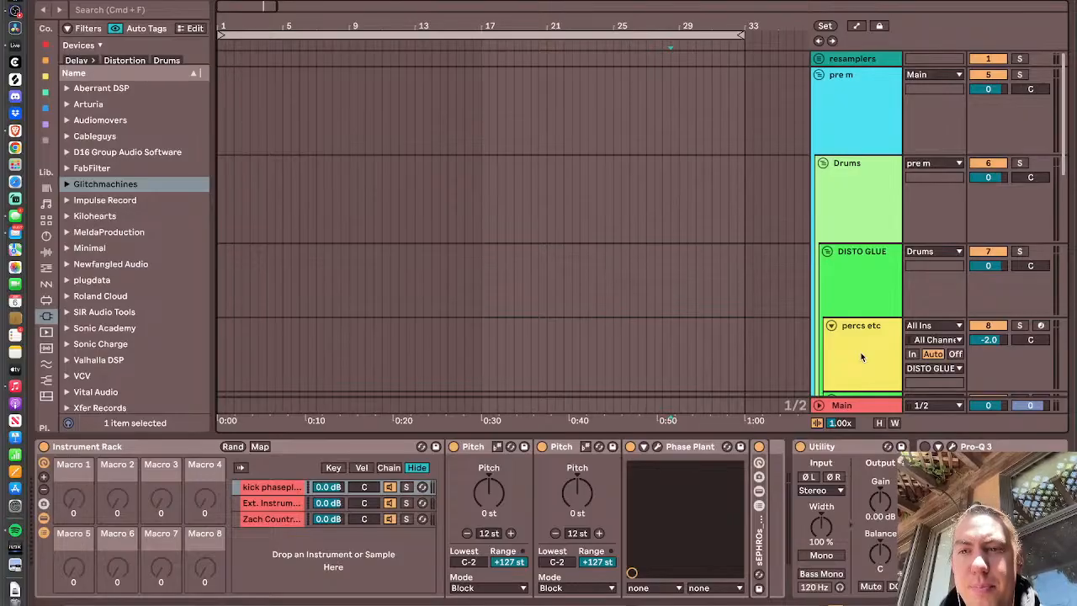
pyautogui.scroll(-17, 860, 358)
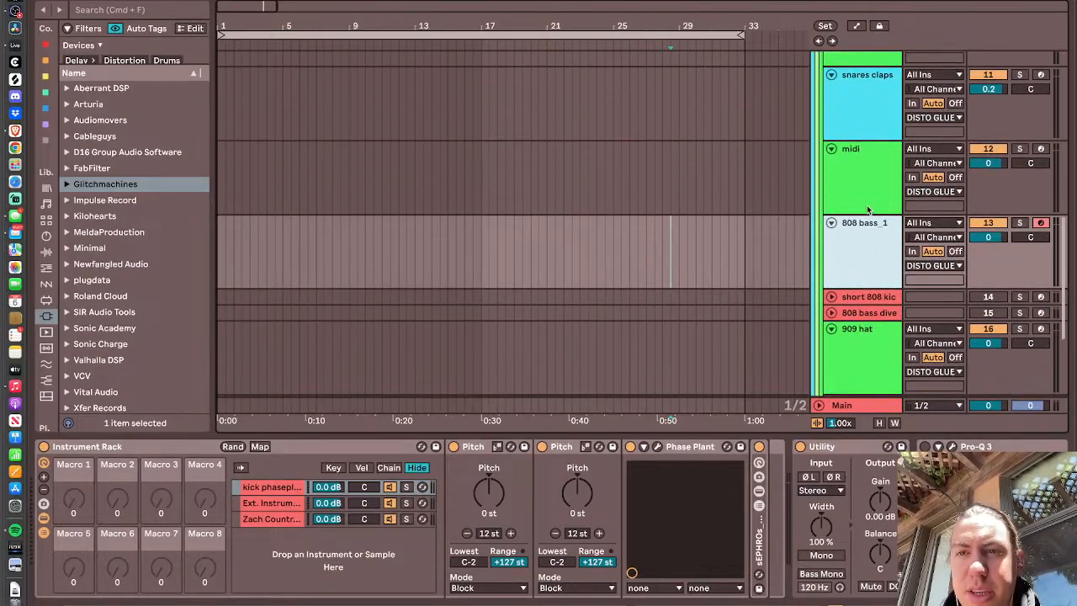
# - Arm the midi track and reopen its Serum 2 instrument
pyautogui.click(869, 210)
pyautogui.click(1040, 149)
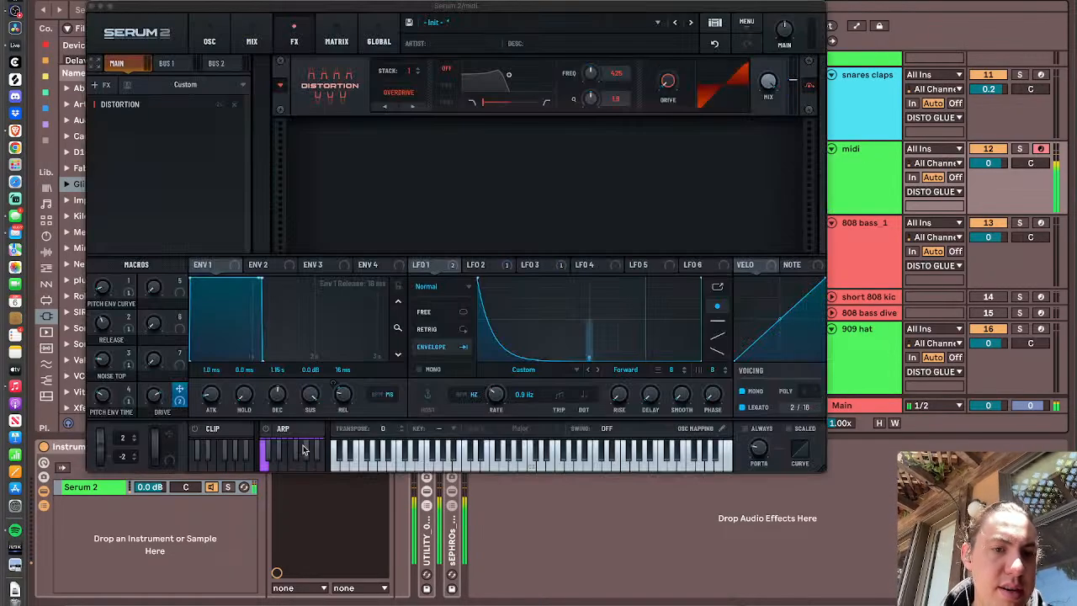
pyautogui.click(302, 446)
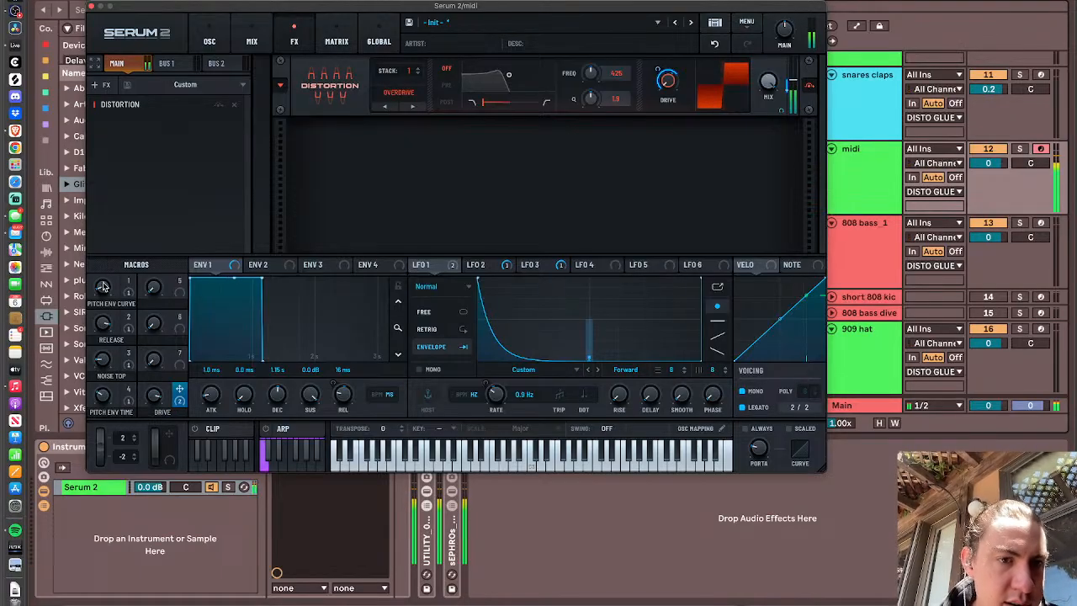
# - Adjust the PITCH ENV CURVE macro for a gentler pitch decay and set the PITCH ENV TIME macro to about 62
pyautogui.moveTo(106, 291)
pyautogui.mouseDown()
pyautogui.moveTo(101, 211)
pyautogui.moveTo(103, 287)
pyautogui.mouseUp()
pyautogui.moveTo(102, 394); pyautogui.dragTo(98, 418)
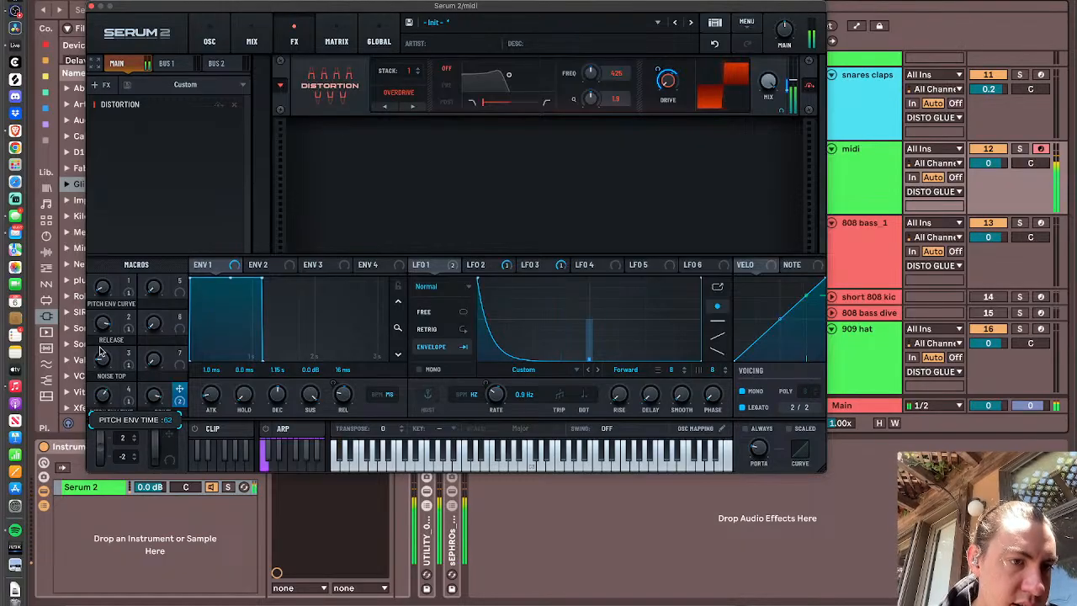
pyautogui.moveTo(103, 286); pyautogui.dragTo(102, 227)
pyautogui.moveTo(102, 394); pyautogui.dragTo(102, 413)
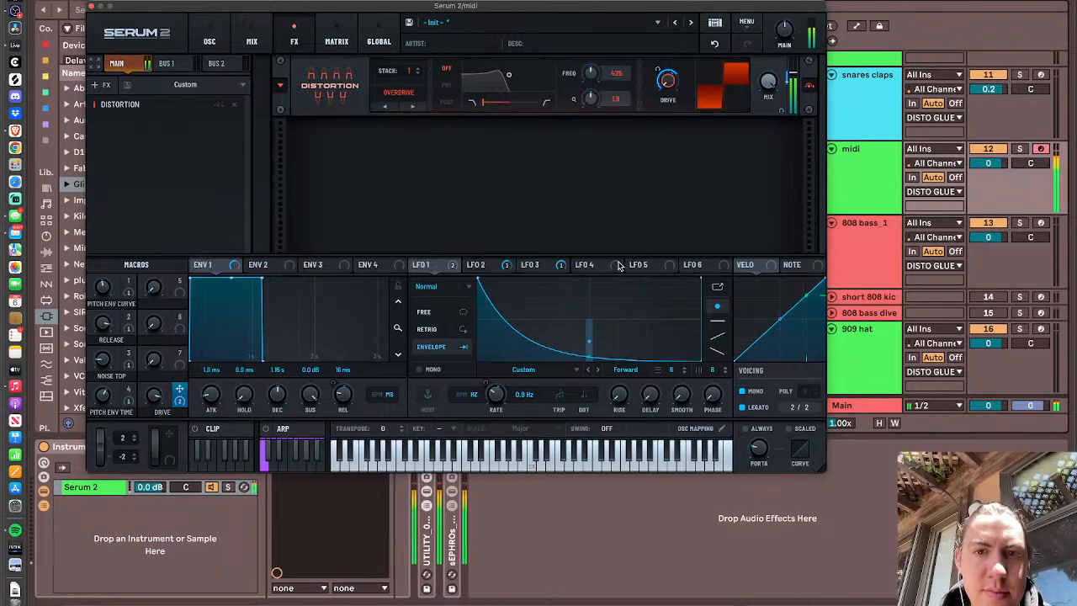
# - Reshape LFO 4 into a downward curve that starts at full height and decays to zero
pyautogui.click(217, 40)
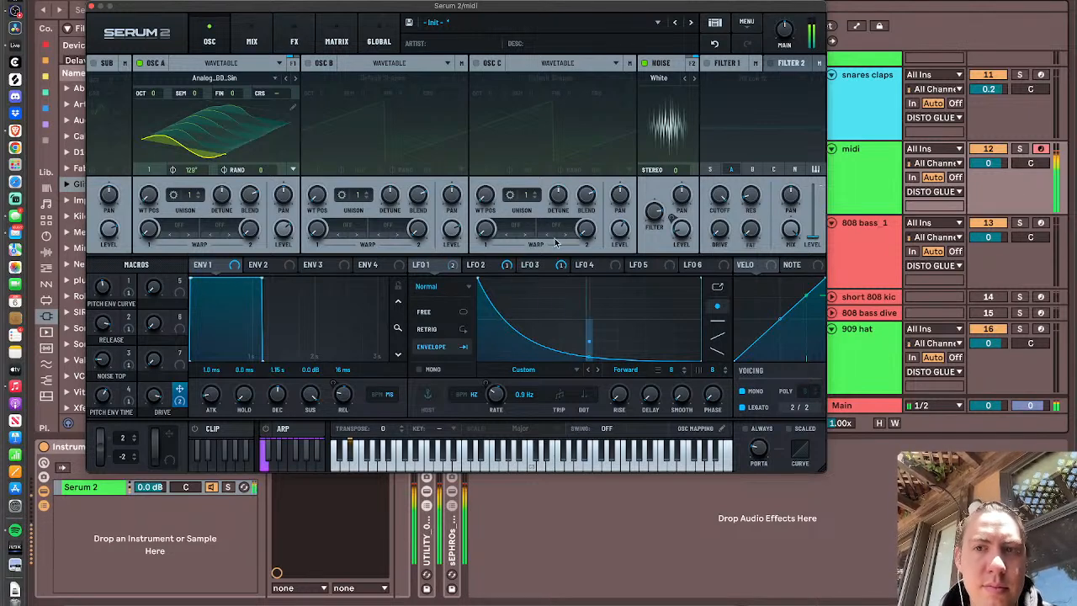
pyautogui.click(591, 265)
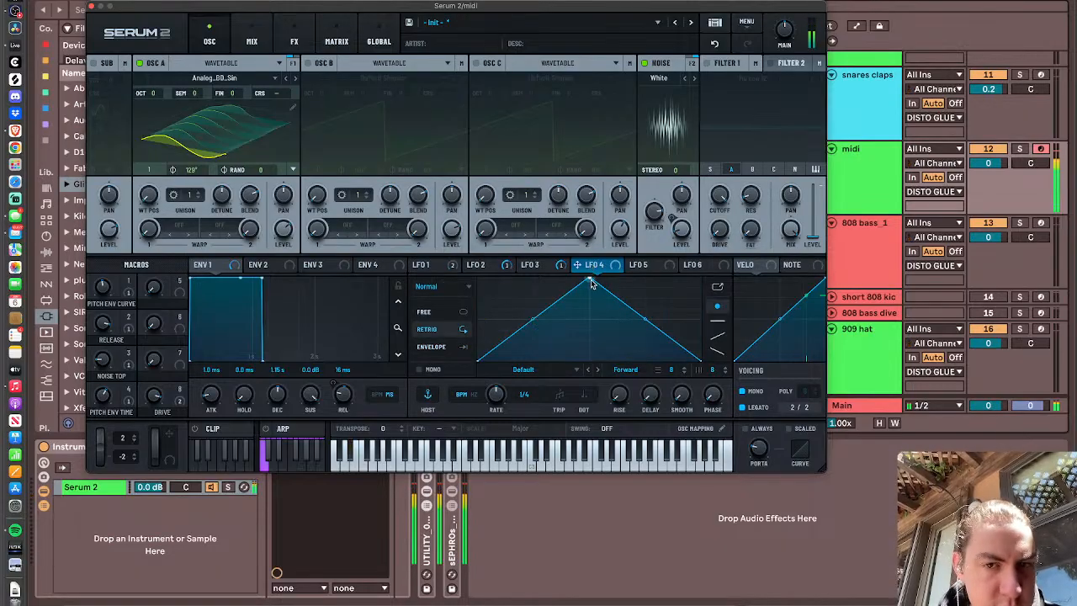
pyautogui.moveTo(591, 283); pyautogui.dragTo(478, 283)
pyautogui.moveTo(589, 322); pyautogui.dragTo(588, 330)
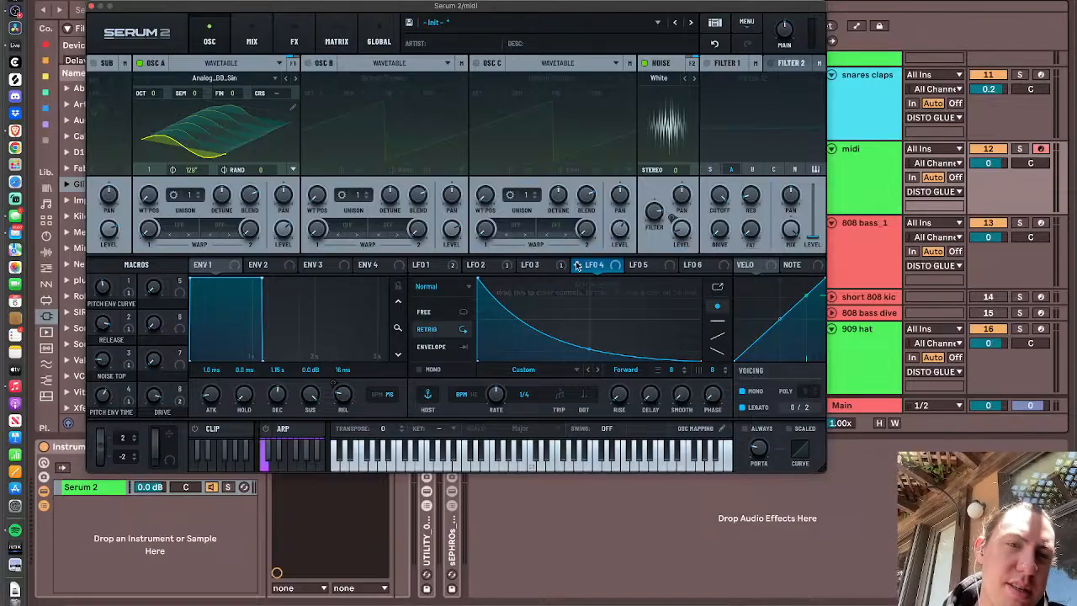
# - Modulate oscillator A's level with LFO 4 in Envelope mode, and fine-tune the oscillator's level
pyautogui.moveTo(579, 265); pyautogui.dragTo(286, 231)
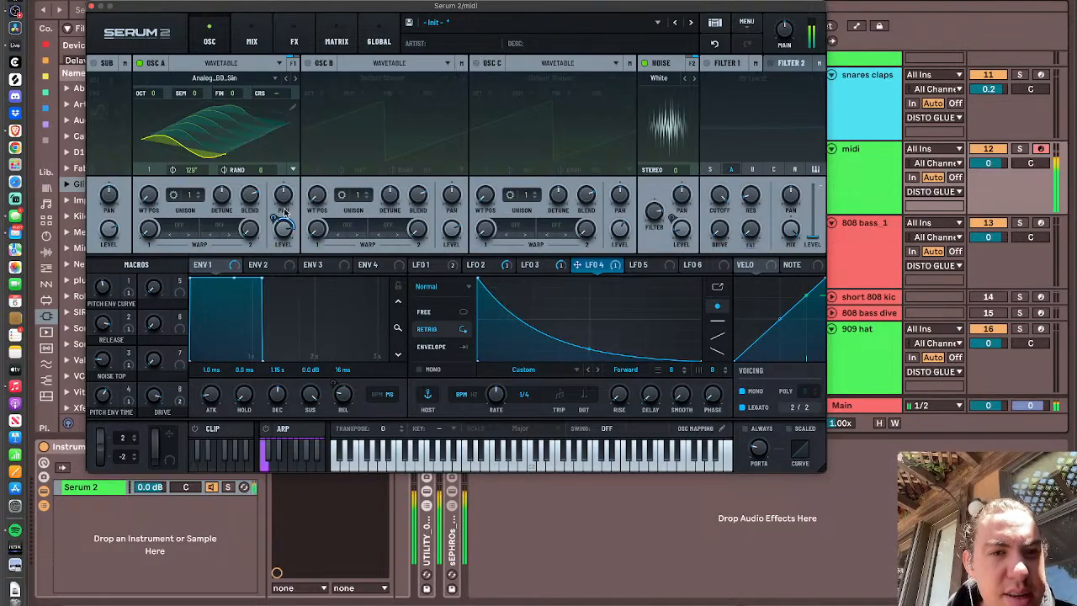
pyautogui.click(447, 313)
pyautogui.click(447, 349)
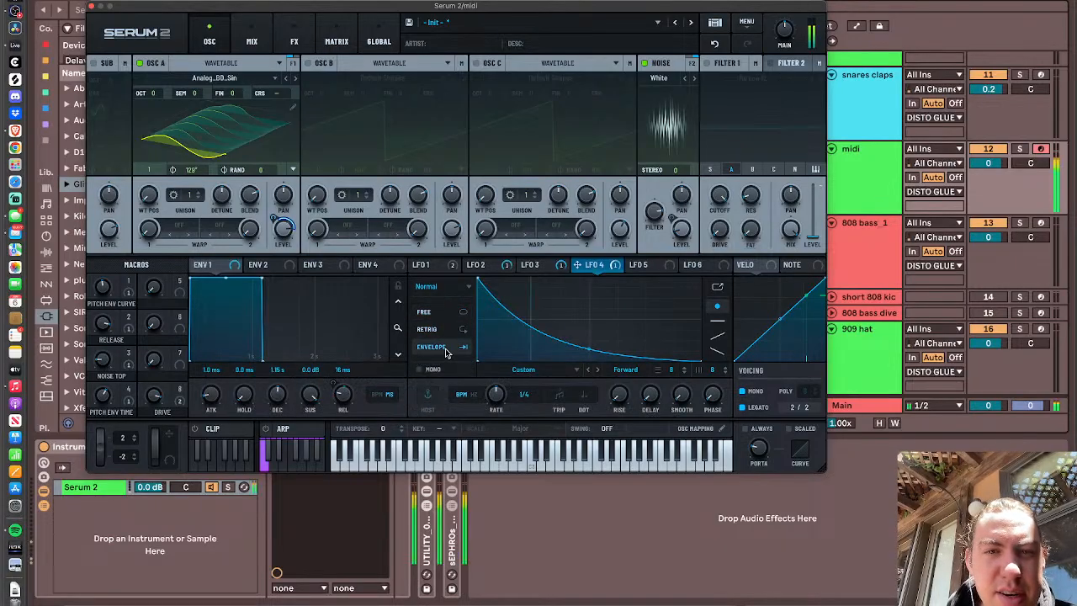
pyautogui.moveTo(283, 248)
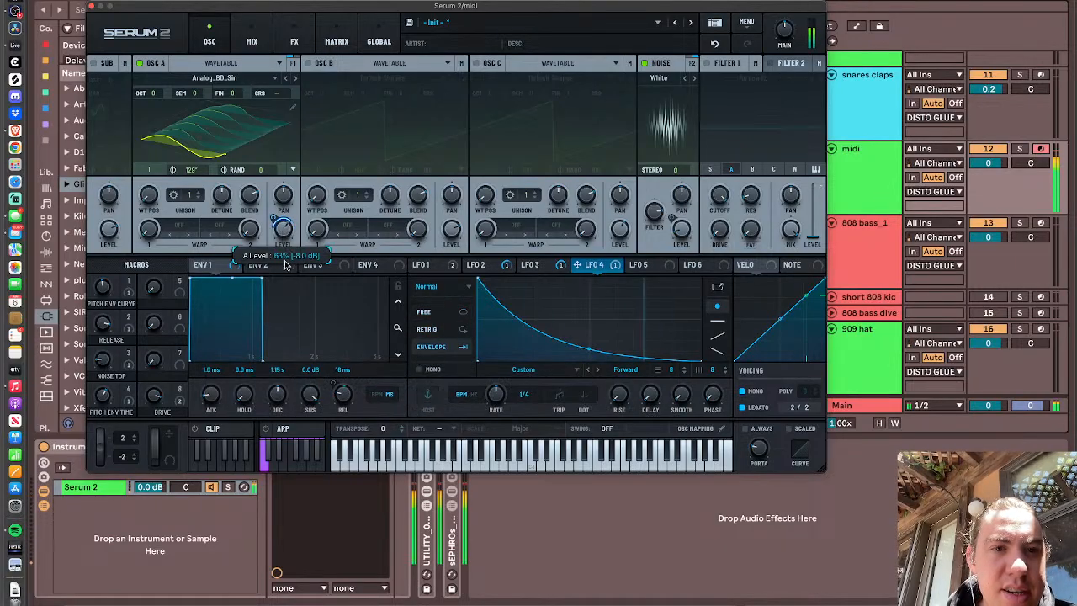
pyautogui.moveTo(283, 248); pyautogui.dragTo(284, 252)
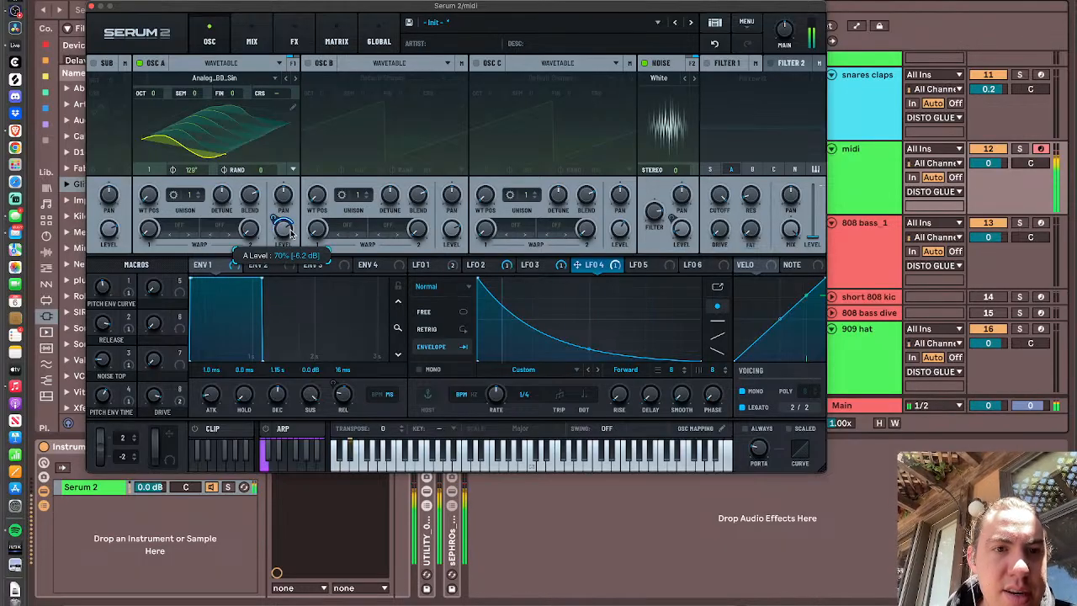
pyautogui.moveTo(292, 233); pyautogui.dragTo(288, 220)
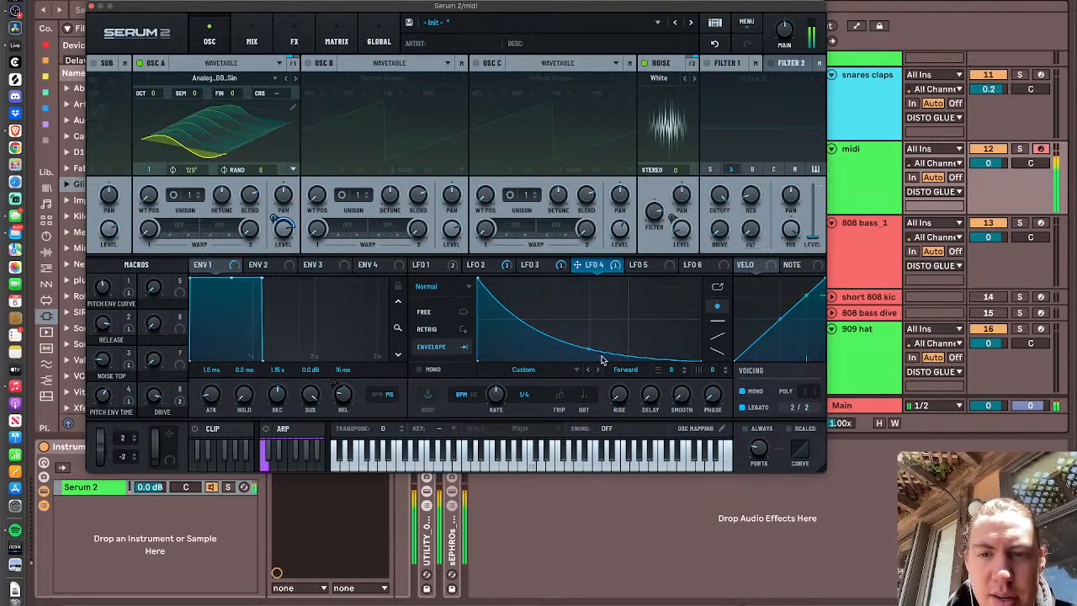
# - Set LFO 4's rate to 1/8 and make its decay curve slightly less steep
pyautogui.moveTo(498, 396); pyautogui.dragTo(498, 388)
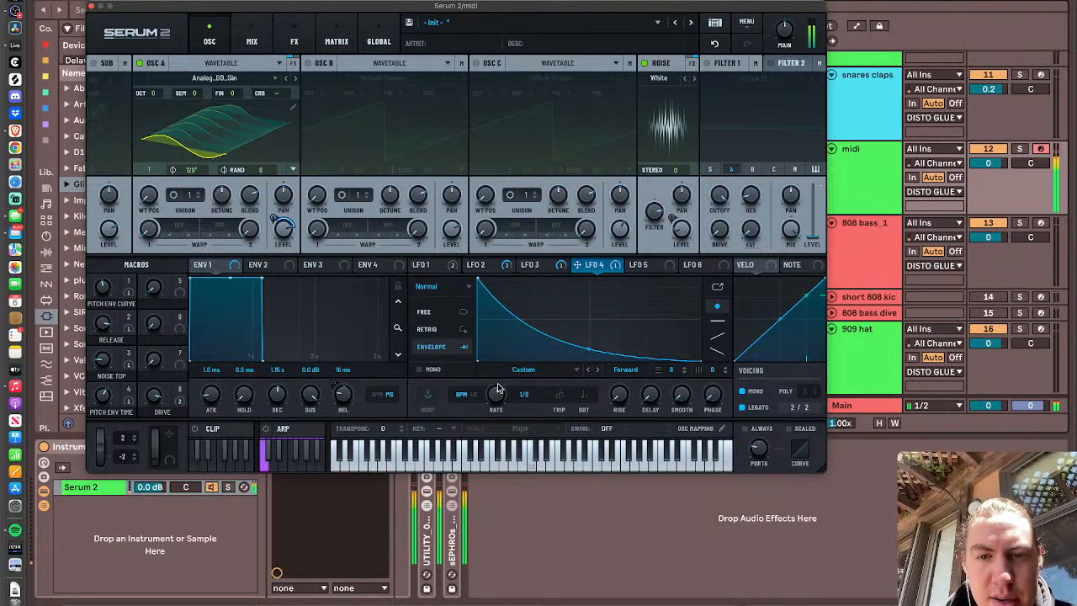
pyautogui.moveTo(589, 348)
pyautogui.mouseDown()
pyautogui.moveTo(580, 317)
pyautogui.moveTo(582, 341)
pyautogui.mouseUp()
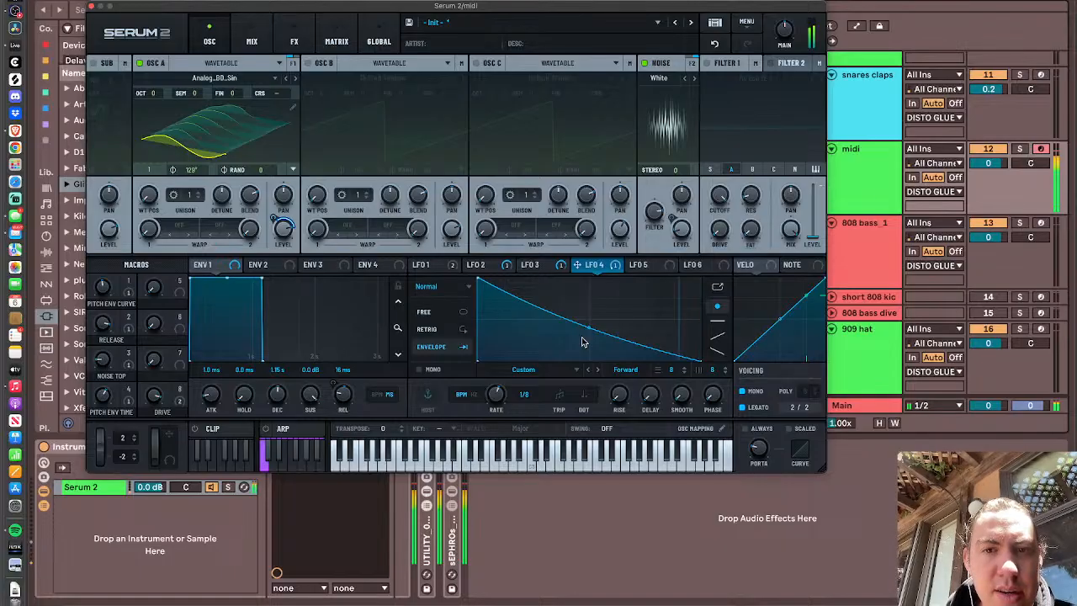
pyautogui.moveTo(590, 328); pyautogui.dragTo(589, 336)
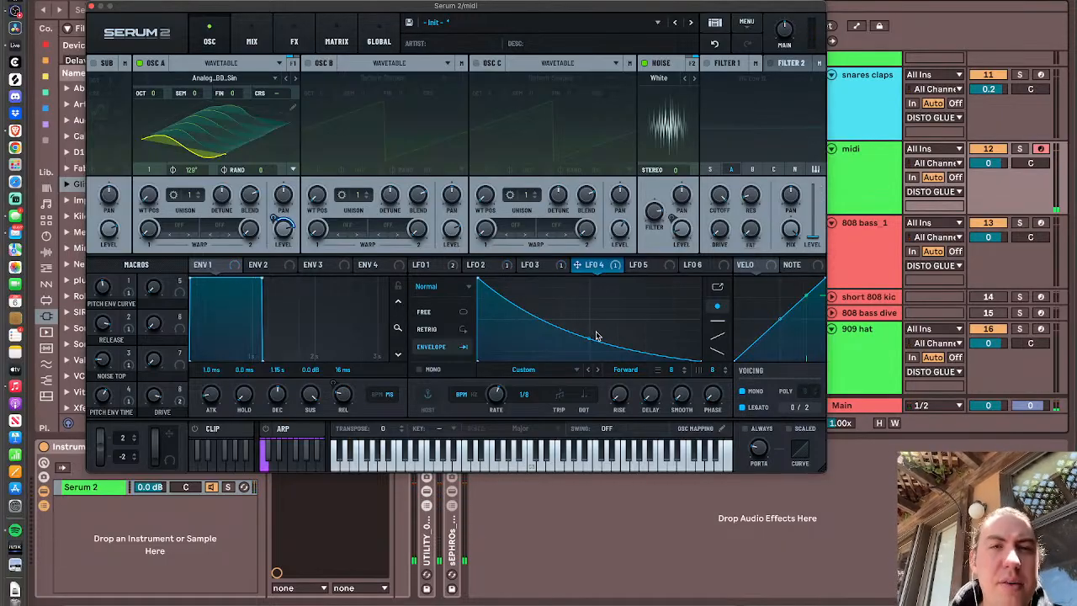
# - Reduce the amount of LFO 1's modulation on the distortion effect's level
pyautogui.click(296, 40)
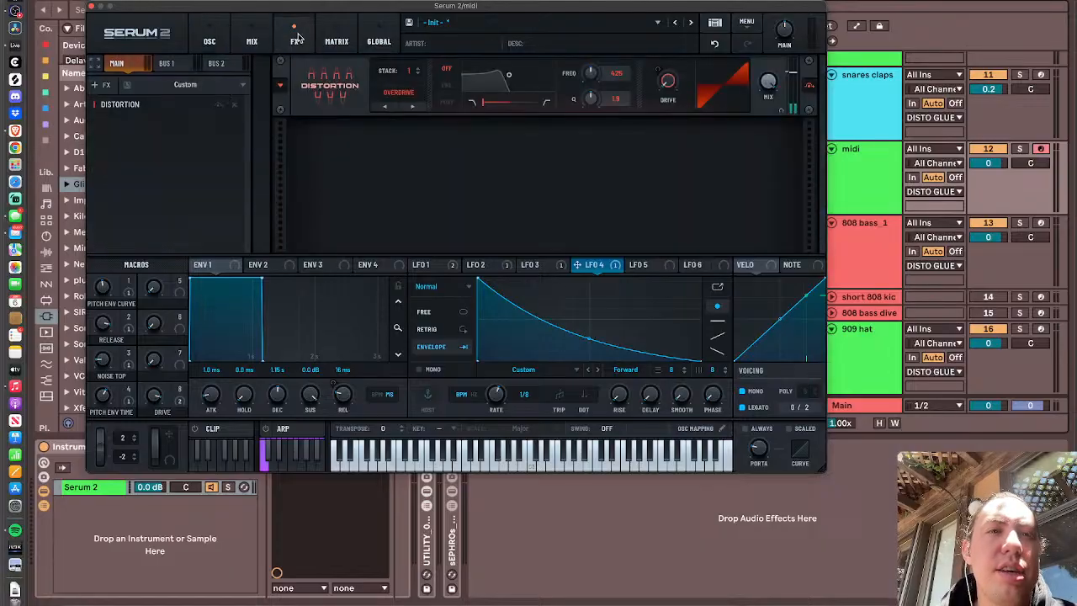
pyautogui.click(470, 267)
pyautogui.click(433, 266)
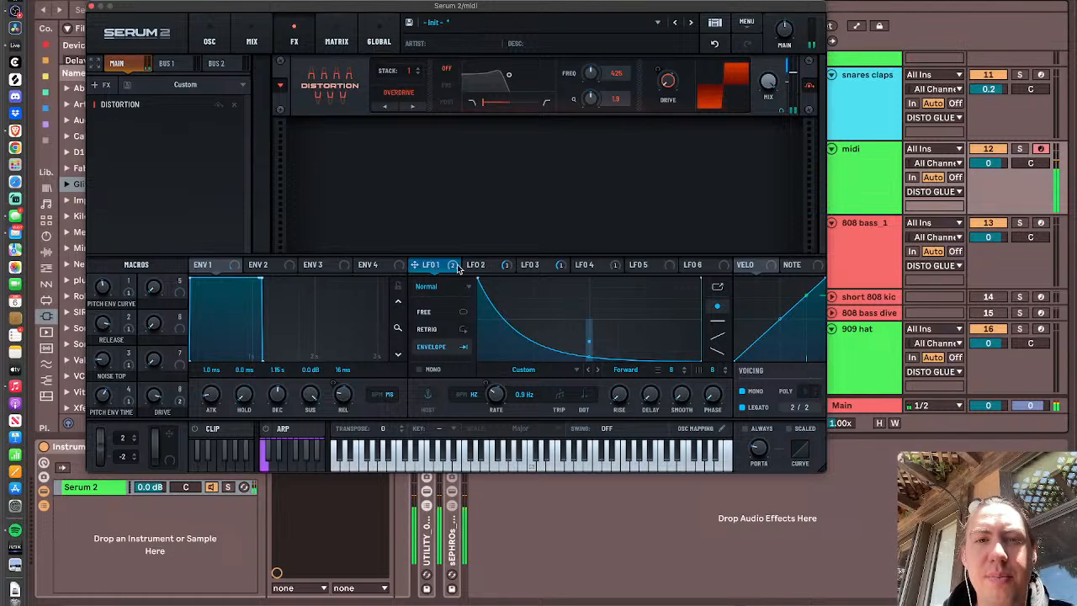
pyautogui.moveTo(434, 268)
pyautogui.mouseDown()
pyautogui.moveTo(512, 263)
pyautogui.moveTo(452, 267)
pyautogui.mouseUp()
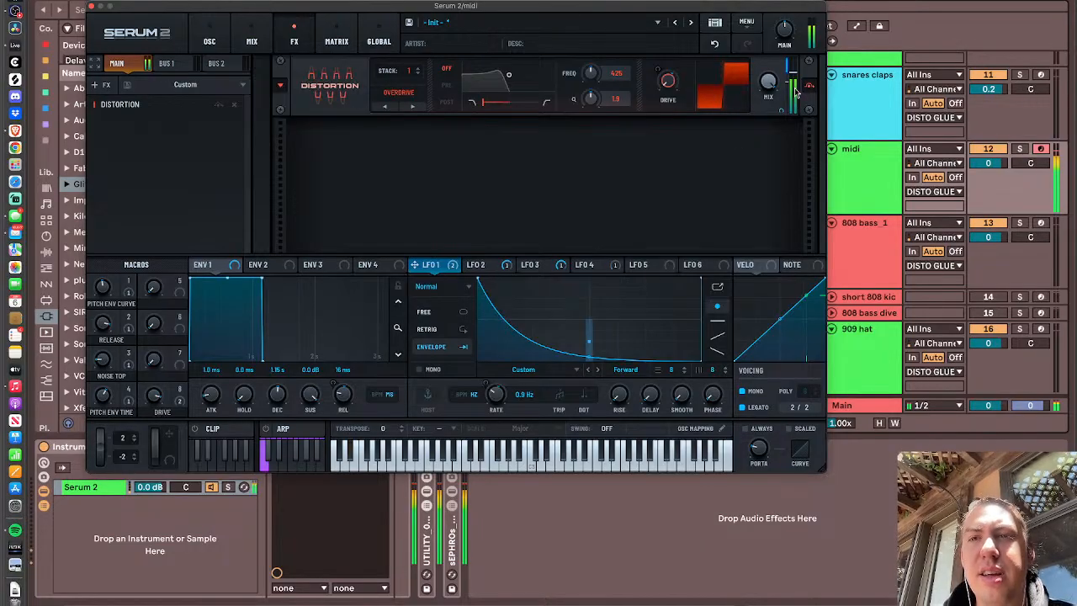
pyautogui.moveTo(791, 74)
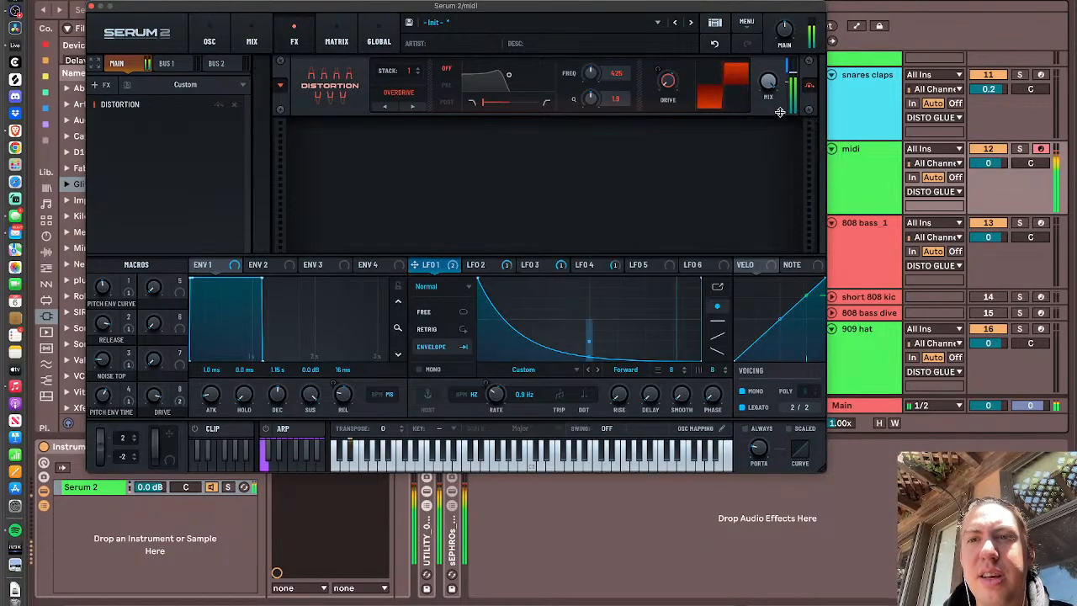
pyautogui.moveTo(783, 65); pyautogui.dragTo(779, 125)
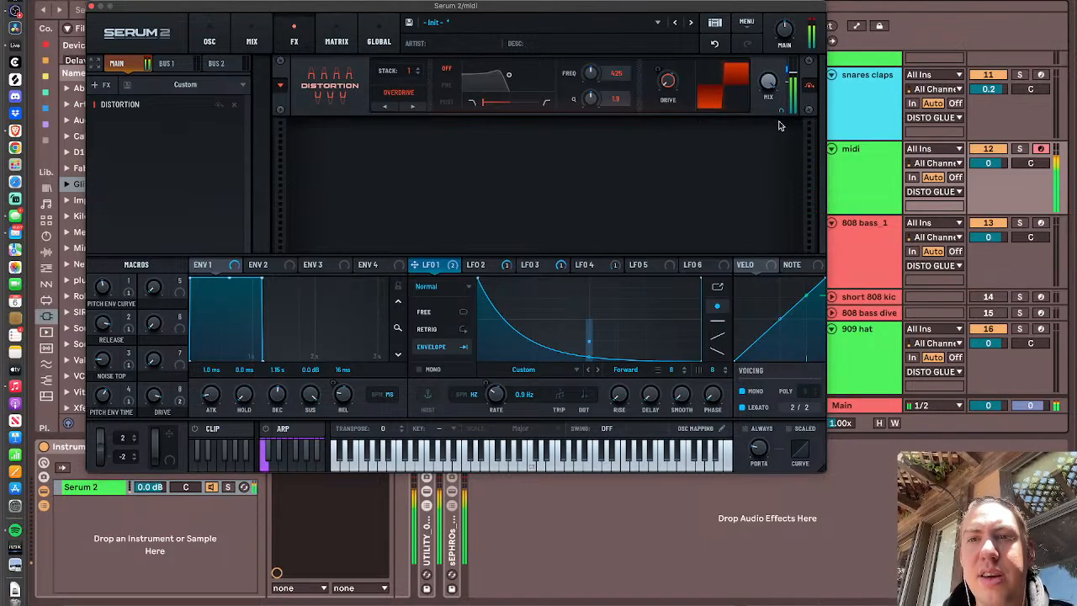
pyautogui.moveTo(780, 55)
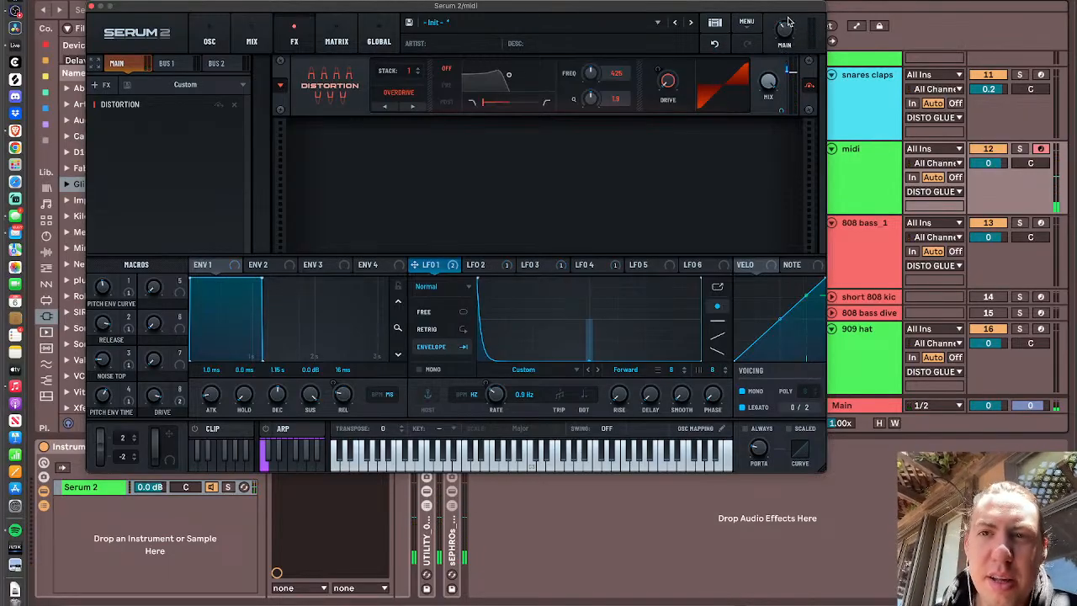
# - Add a modulation matrix row with LFO 4 as the source and open the Global choices for its destination
pyautogui.click(618, 267)
pyautogui.click(594, 267)
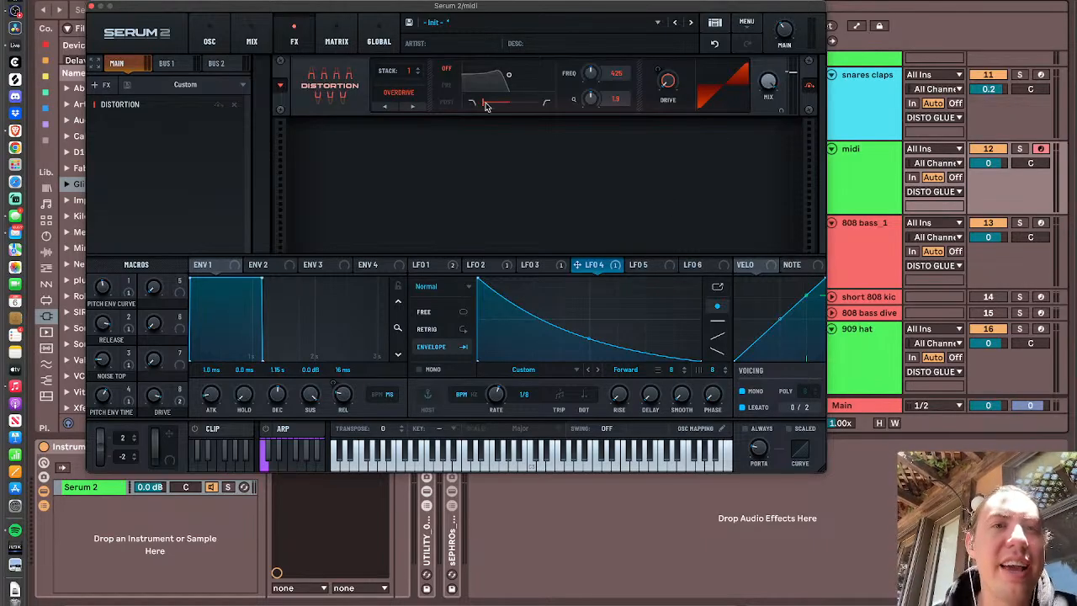
pyautogui.click(335, 35)
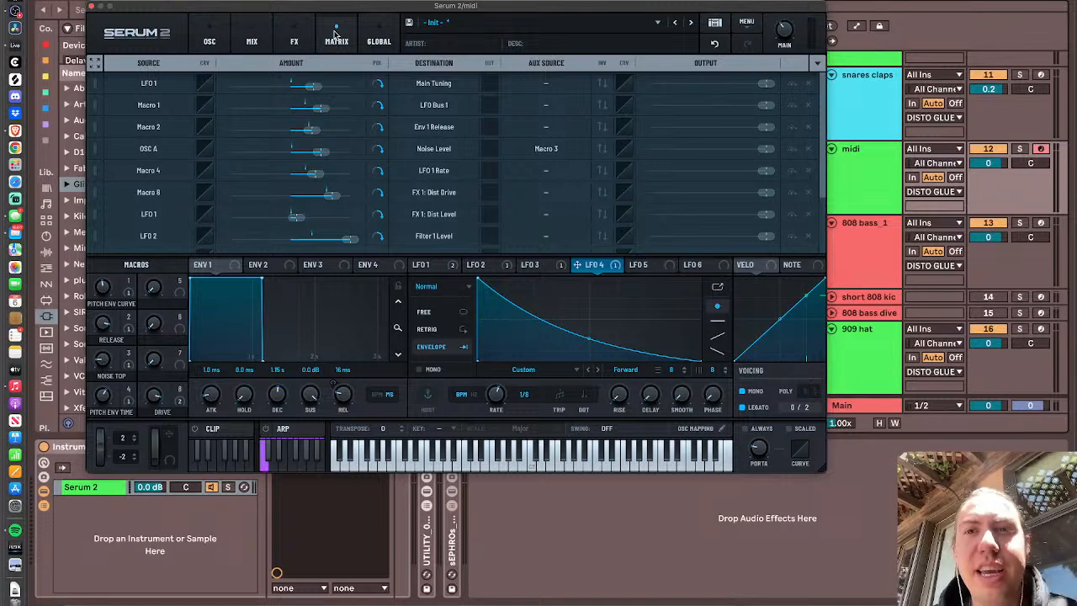
pyautogui.scroll(-3, 131, 210)
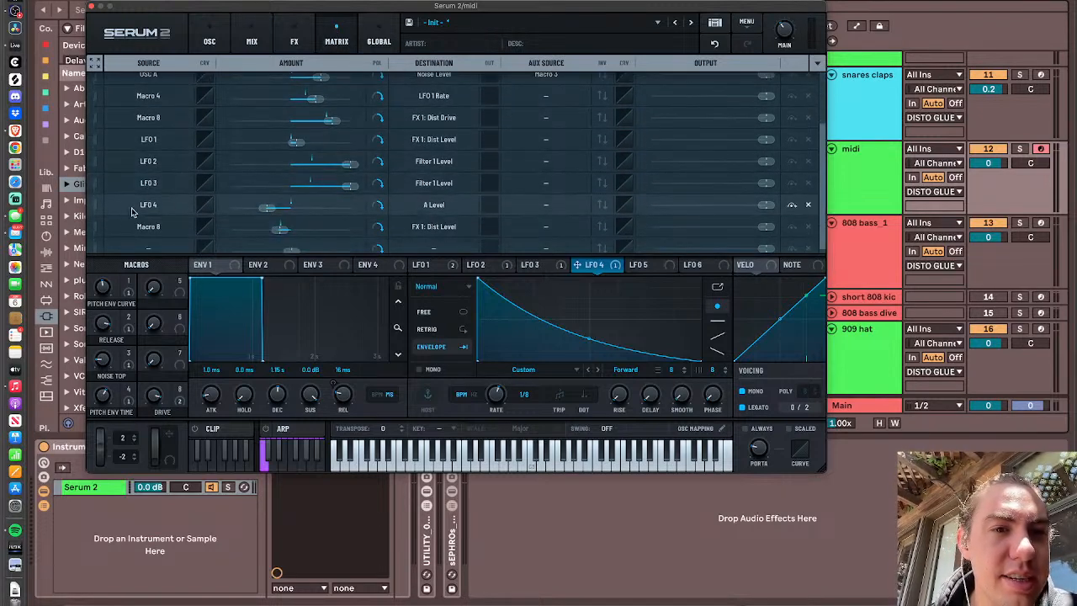
pyautogui.scroll(-1, 160, 215)
pyautogui.click(168, 246)
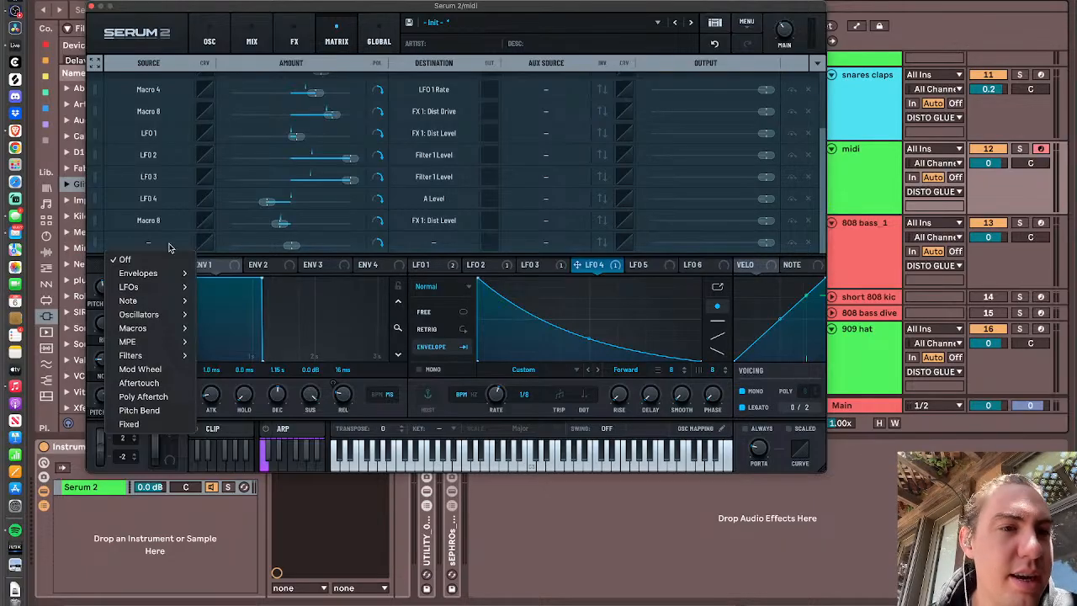
pyautogui.moveTo(162, 288)
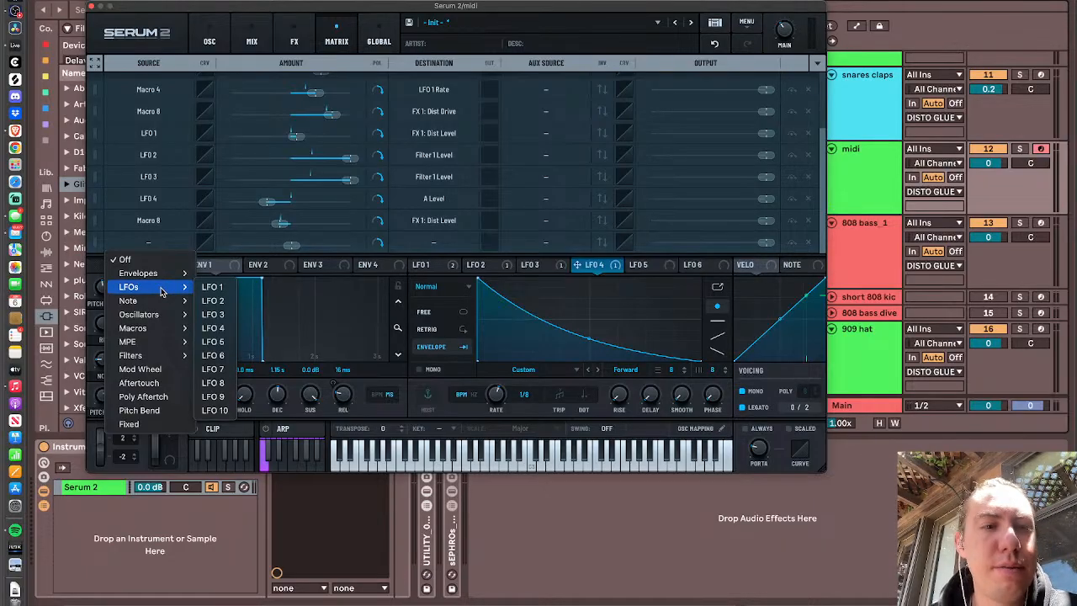
pyautogui.click(221, 328)
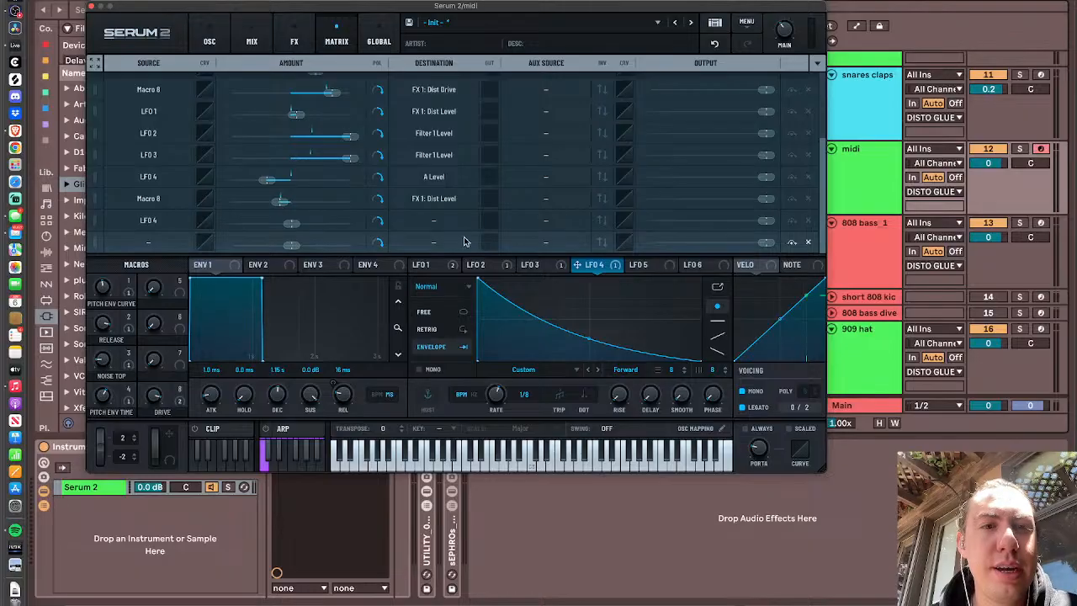
pyautogui.click(431, 219)
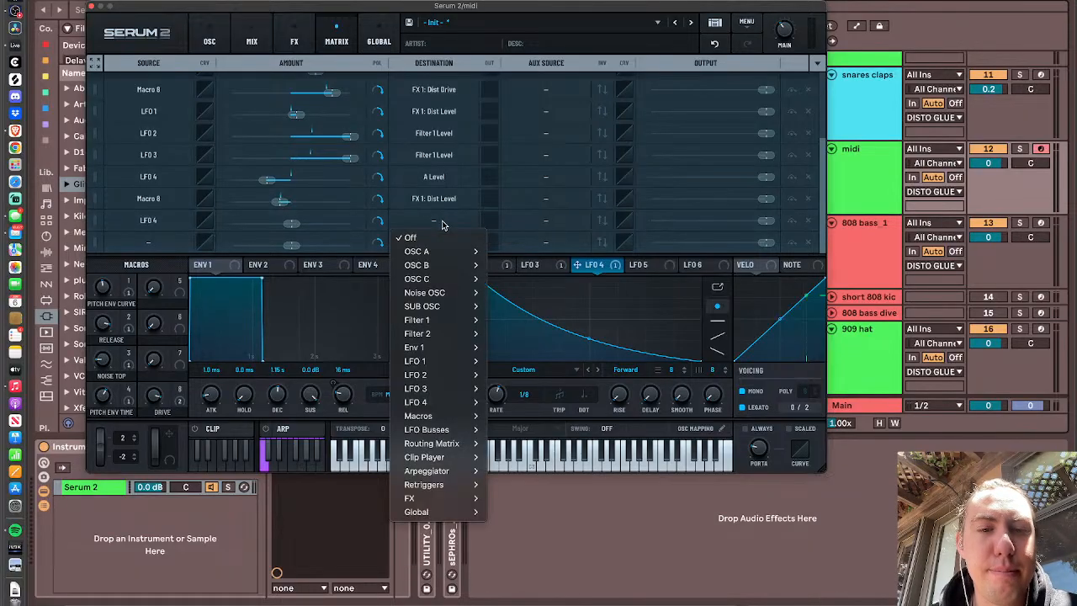
pyautogui.moveTo(443, 511)
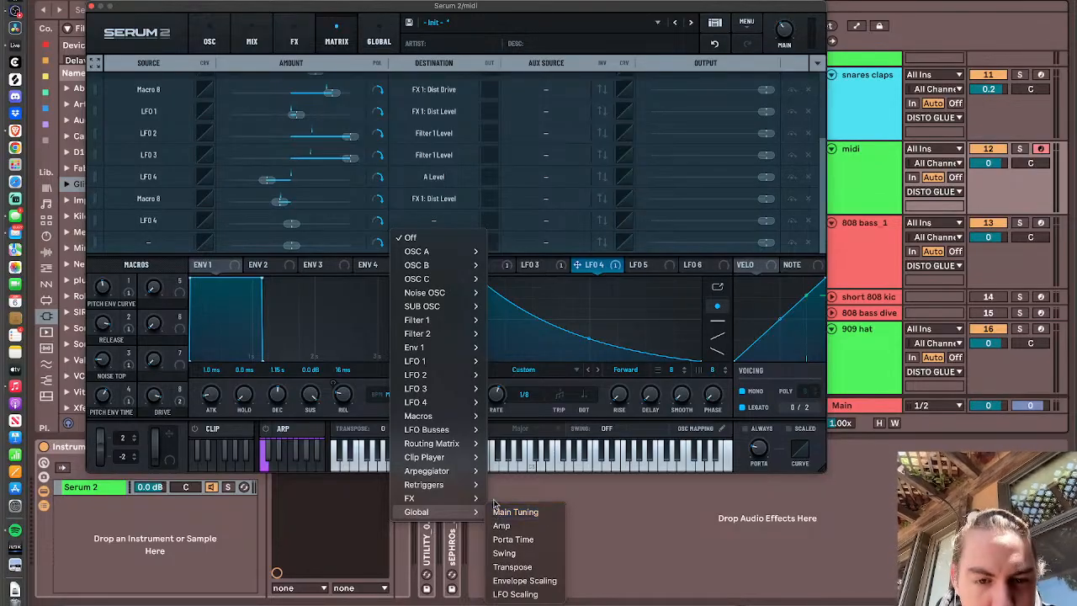
# - Route LFO 4 to the global Amp destination in the modulation matrix and give it a positive amount
pyautogui.moveTo(449, 434)
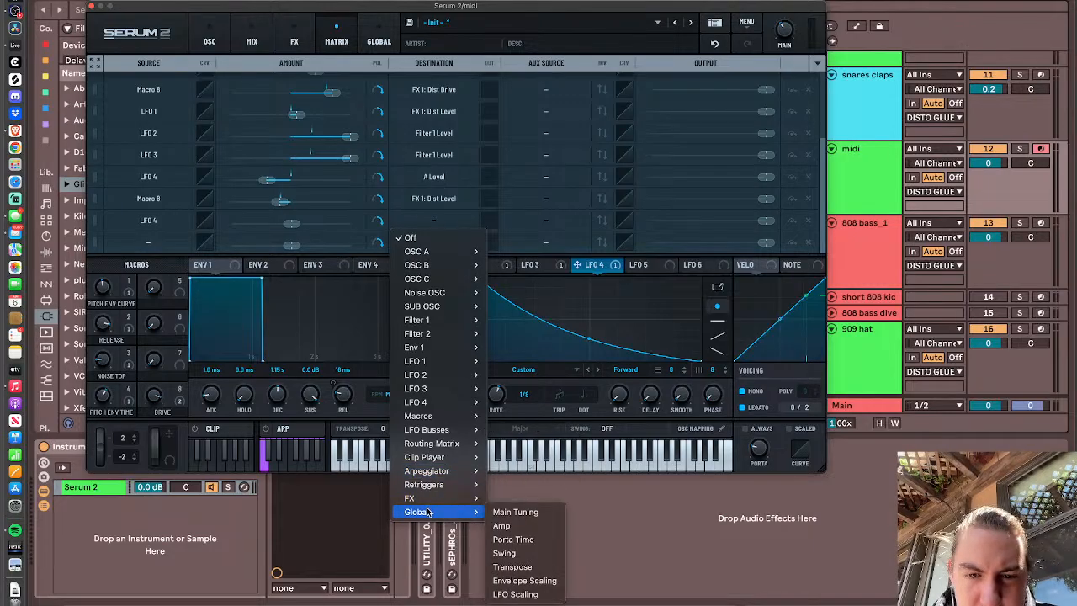
pyautogui.click(541, 527)
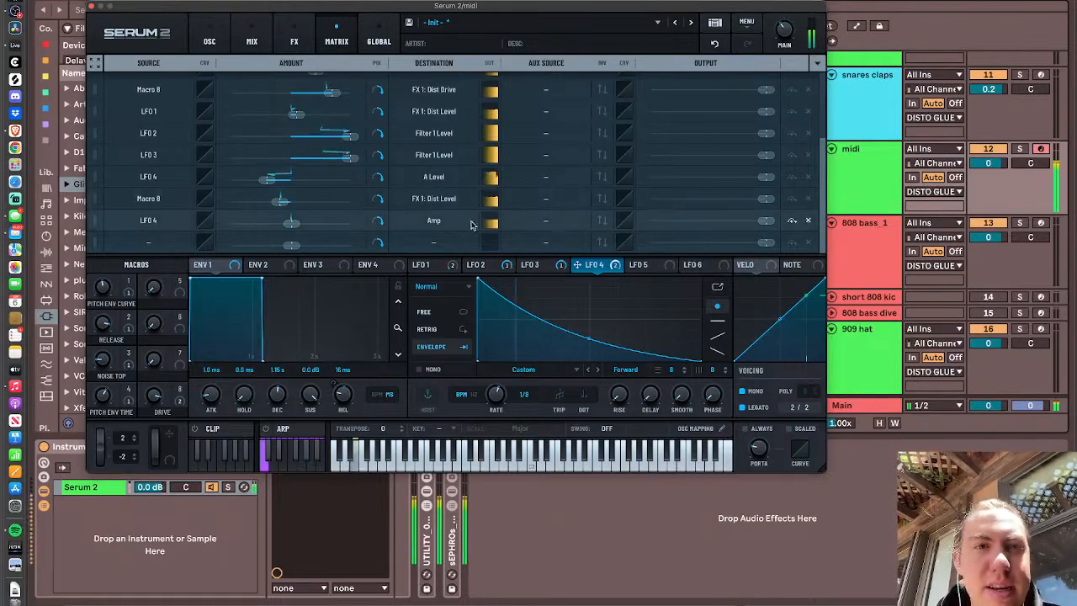
pyautogui.moveTo(290, 222); pyautogui.dragTo(330, 228)
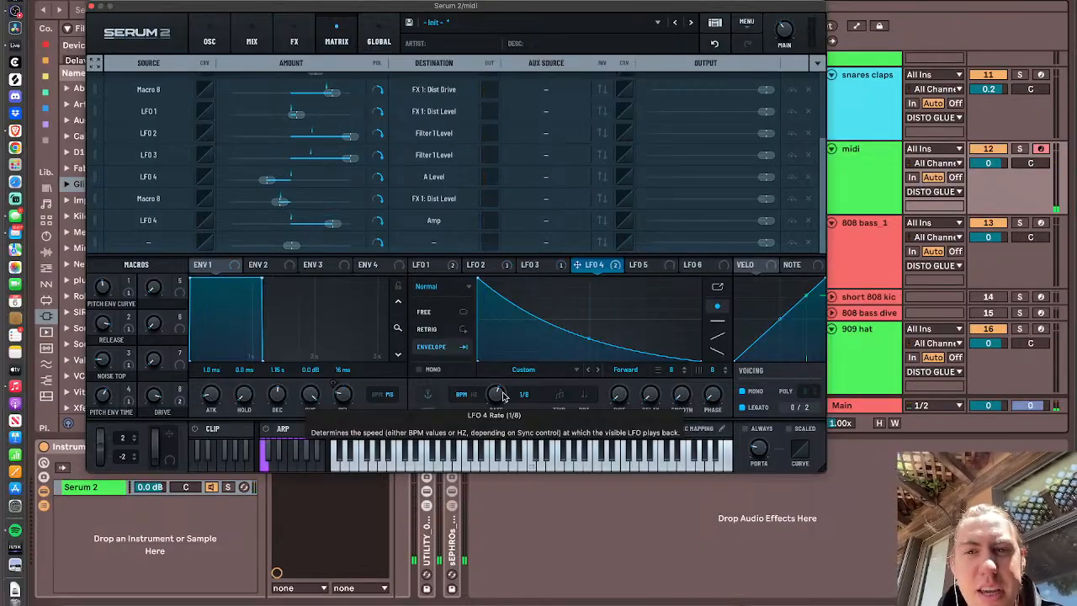
# - Reshape the Note modulation curve into a flat start, a steep rise at the low notes and a rounded shoulder near maximum
pyautogui.click(797, 267)
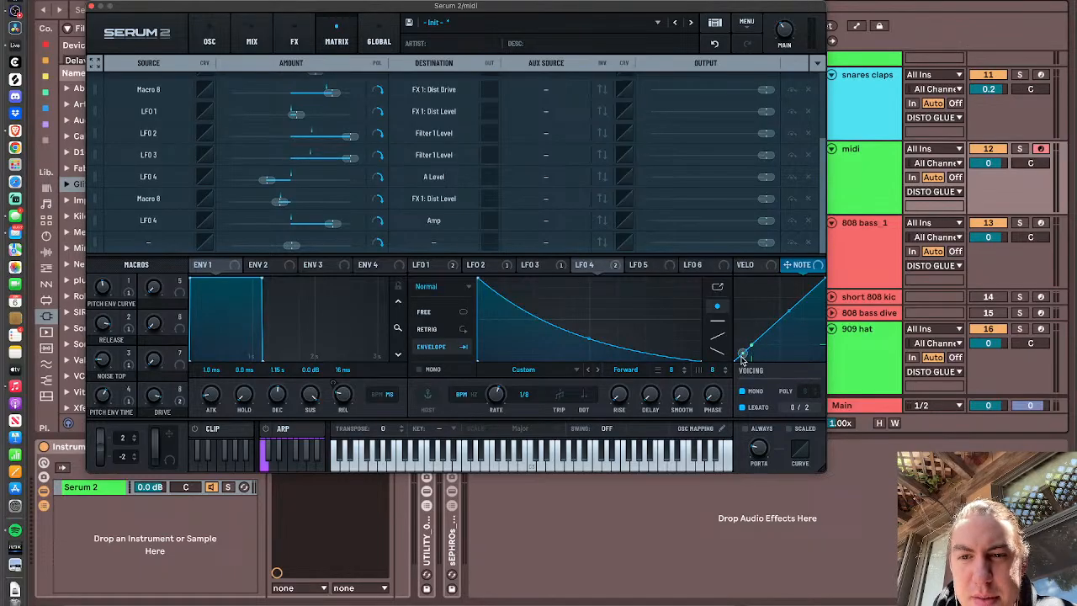
pyautogui.moveTo(740, 356); pyautogui.dragTo(755, 367)
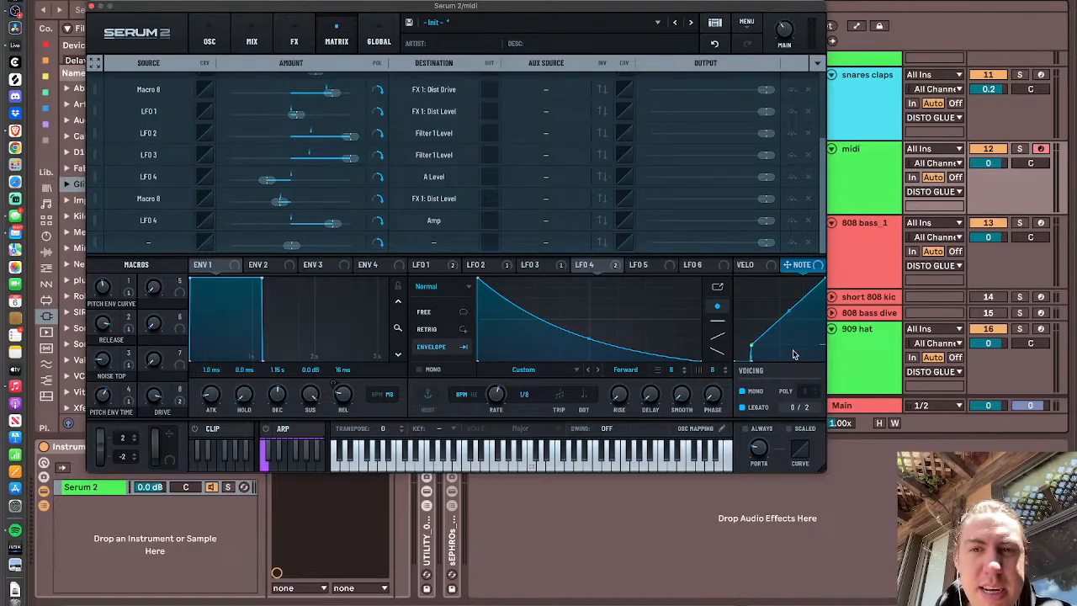
pyautogui.moveTo(825, 468); pyautogui.dragTo(1062, 605)
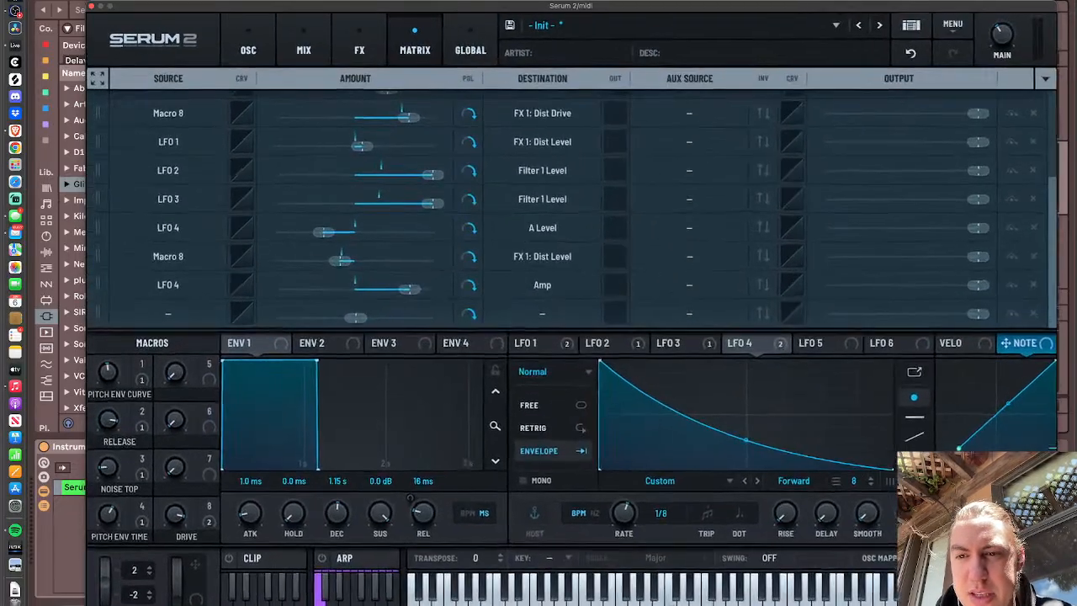
pyautogui.moveTo(742, 9); pyautogui.dragTo(351, 0)
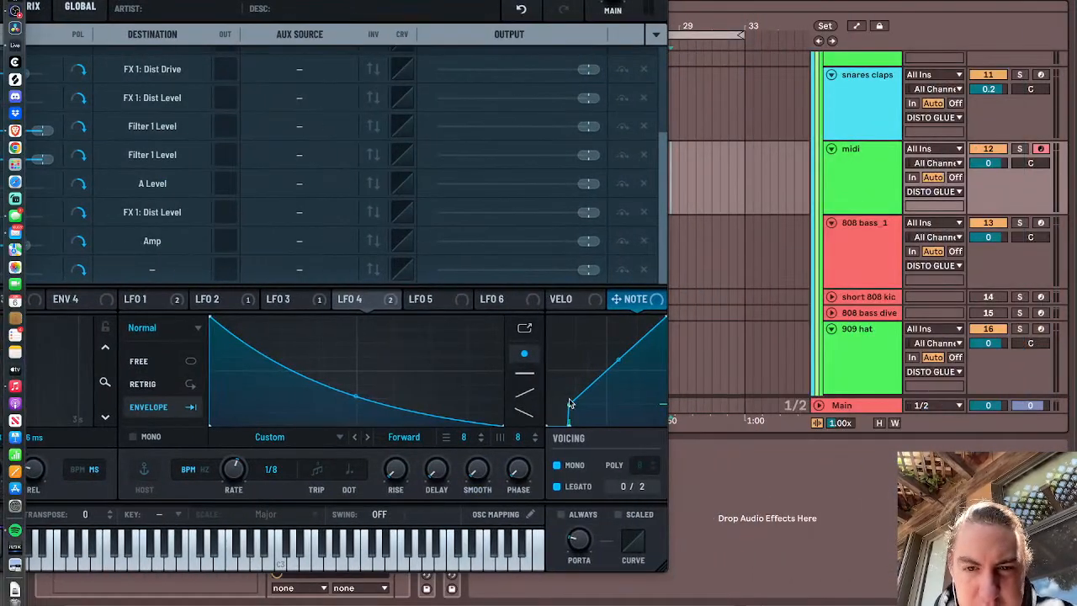
pyautogui.moveTo(569, 405)
pyautogui.mouseDown()
pyautogui.moveTo(596, 404)
pyautogui.moveTo(582, 400)
pyautogui.mouseUp()
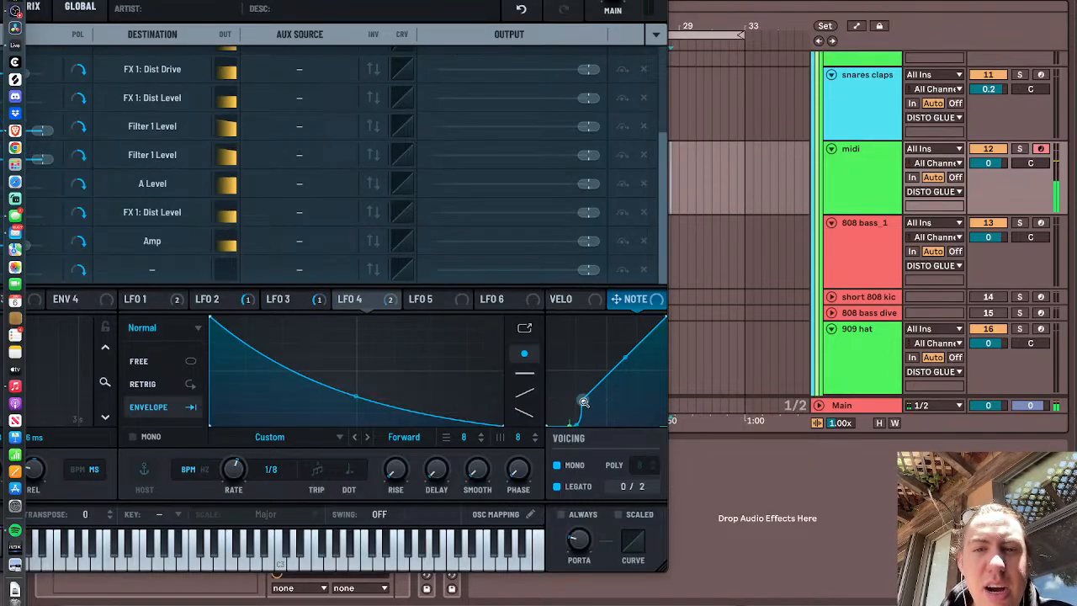
pyautogui.doubleClick(591, 325)
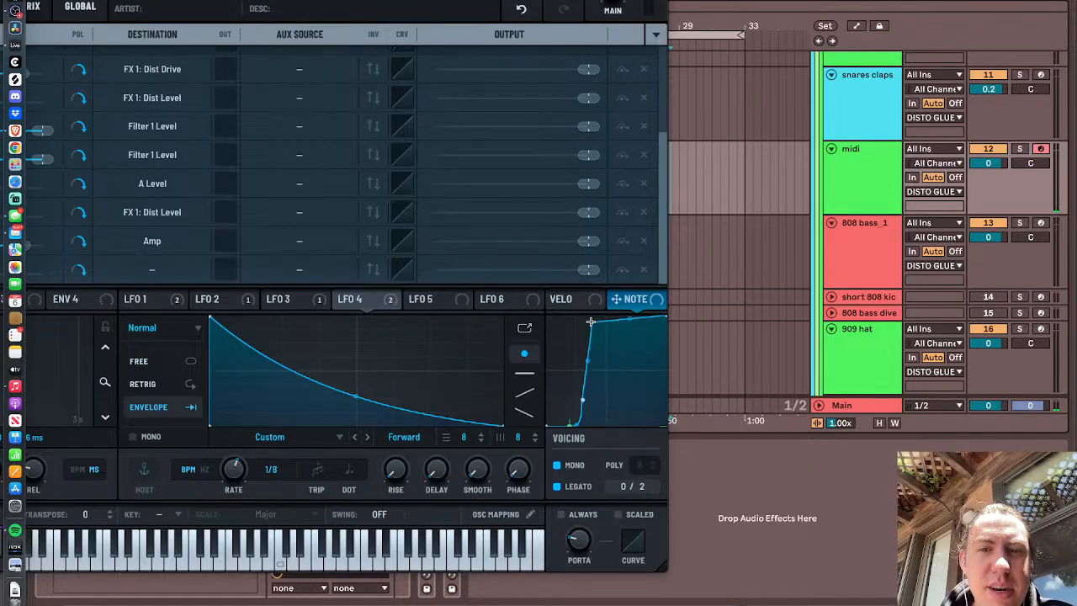
pyautogui.moveTo(587, 360); pyautogui.dragTo(592, 323)
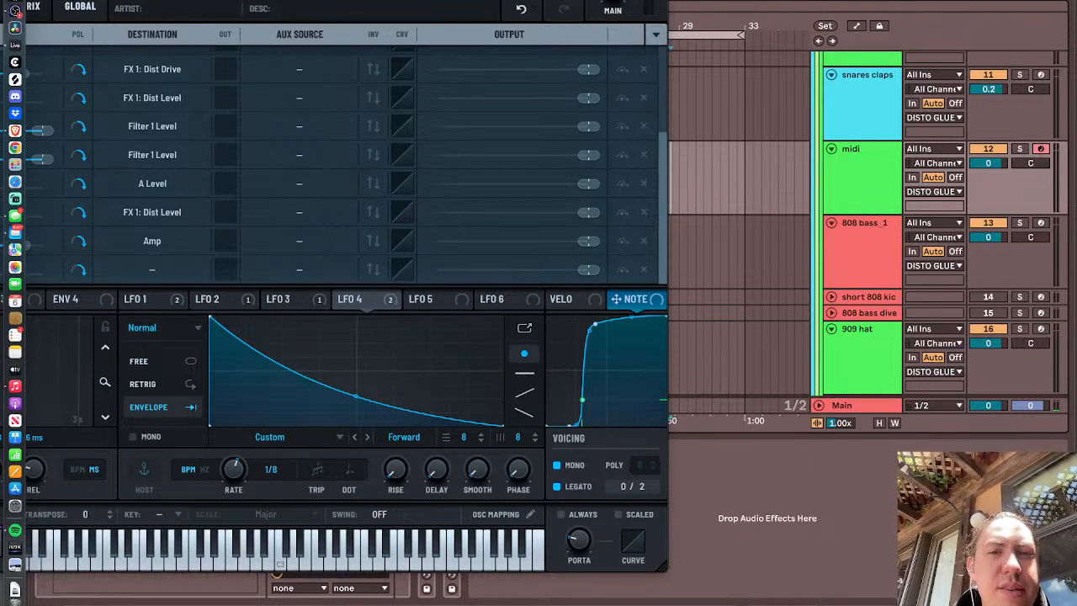
pyautogui.moveTo(337, 1); pyautogui.dragTo(694, 2)
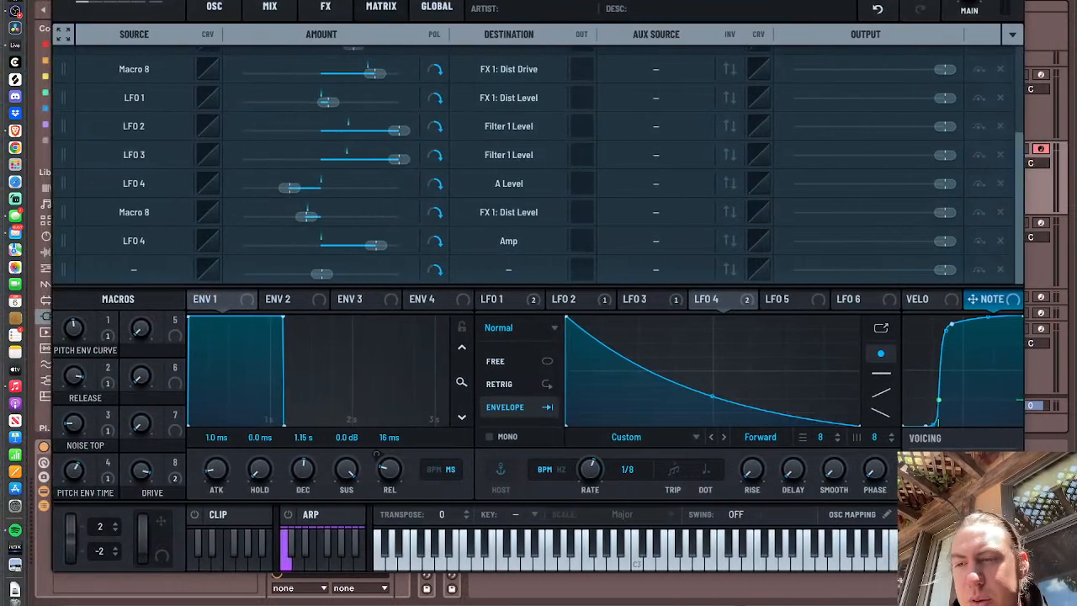
pyautogui.moveTo(1020, 568); pyautogui.dragTo(786, 439)
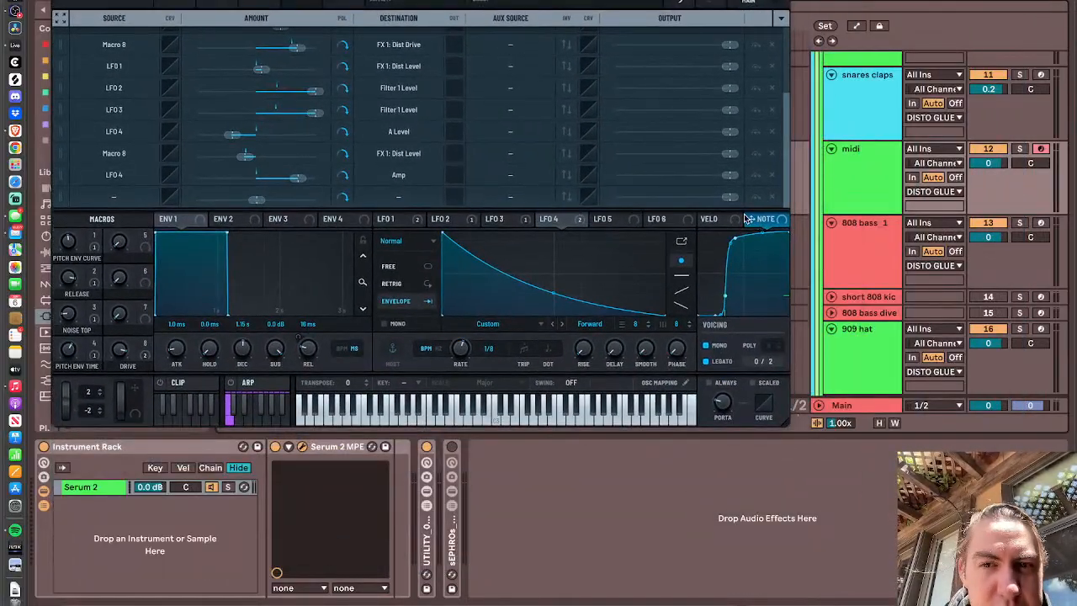
# - Modulate the Pitch Env Time macro with Note by a positive amount, and raise the Note curve's lower point for an earlier rise
pyautogui.moveTo(745, 218); pyautogui.dragTo(71, 353)
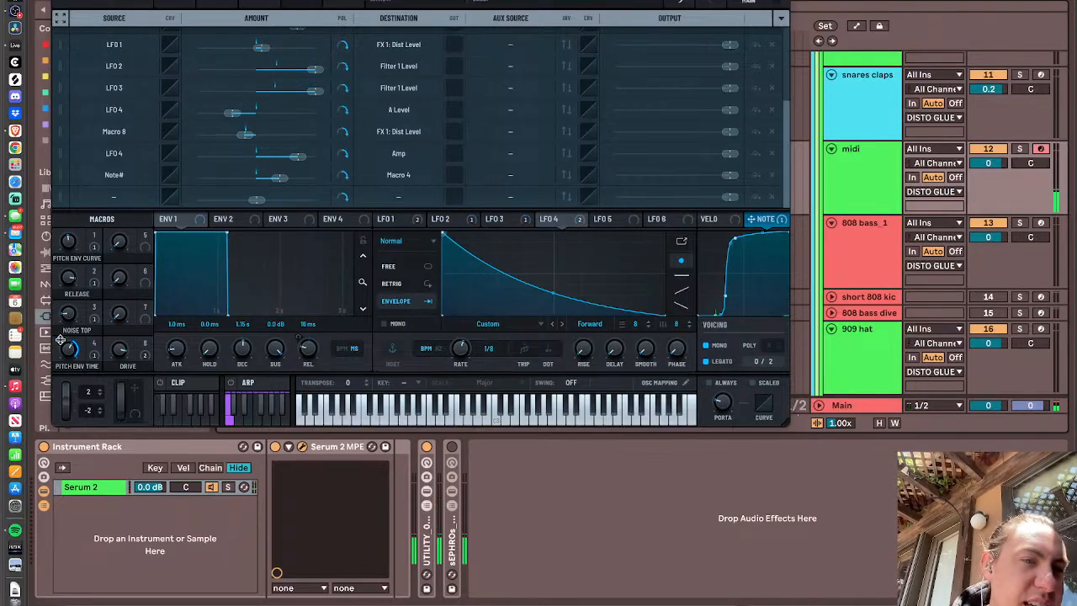
pyautogui.moveTo(72, 353); pyautogui.dragTo(61, 396)
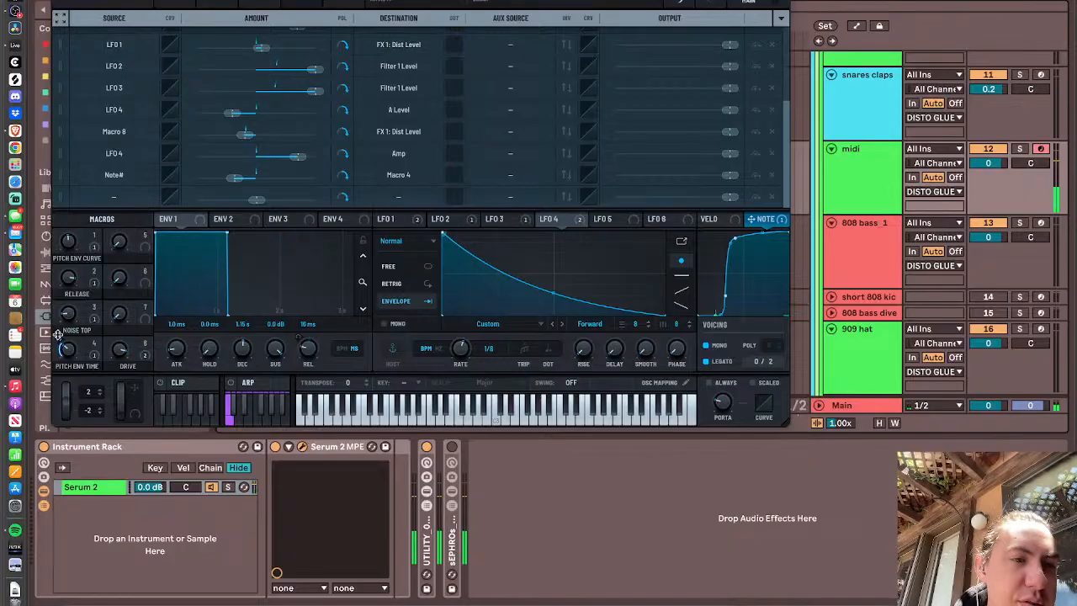
pyautogui.moveTo(69, 352); pyautogui.dragTo(67, 272)
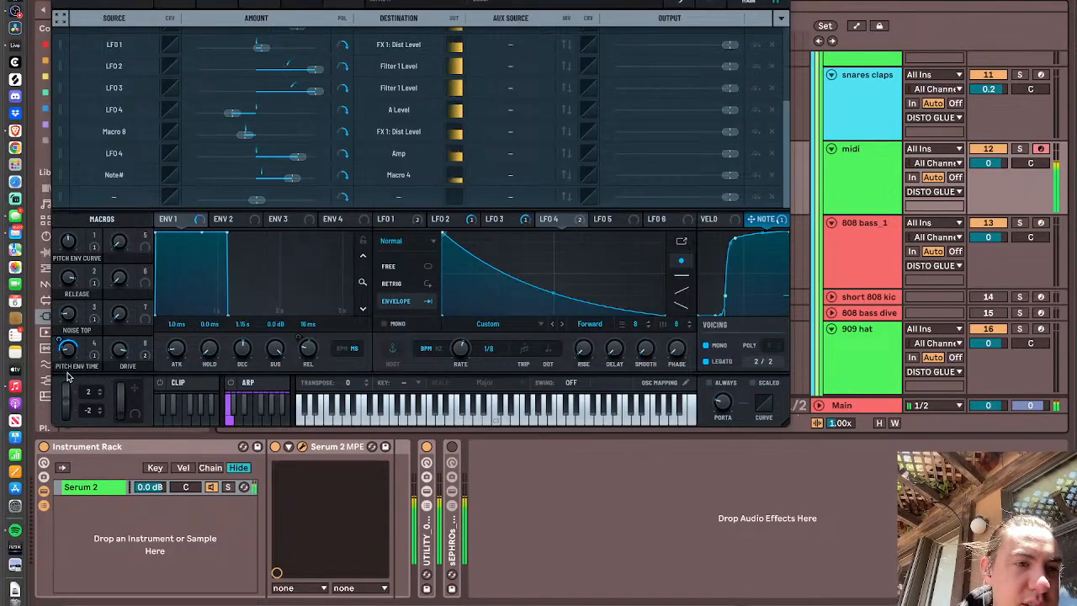
pyautogui.moveTo(67, 349); pyautogui.dragTo(64, 312)
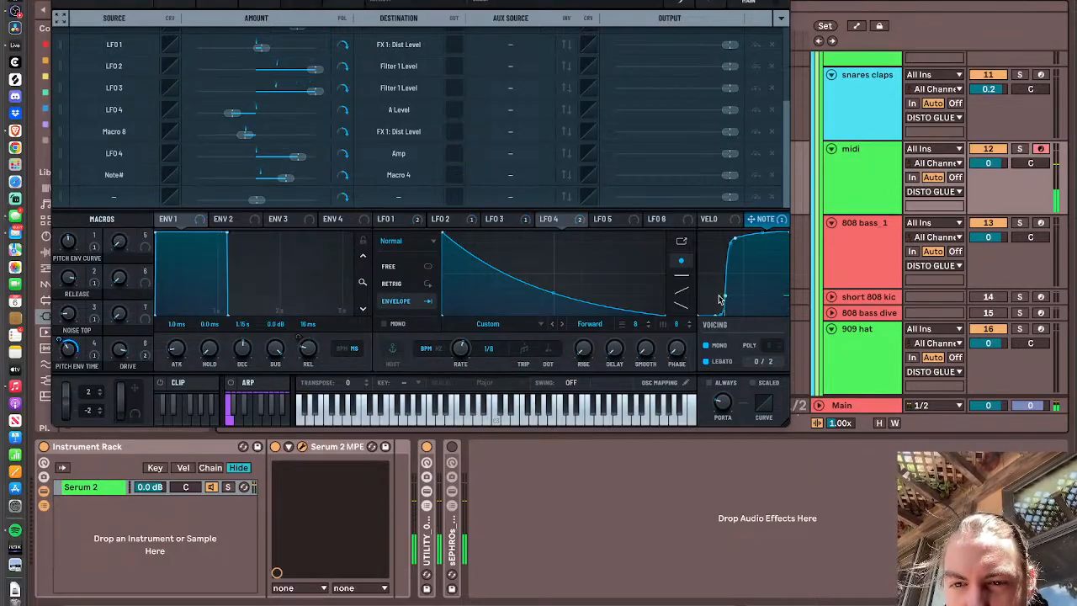
pyautogui.moveTo(726, 297); pyautogui.dragTo(721, 248)
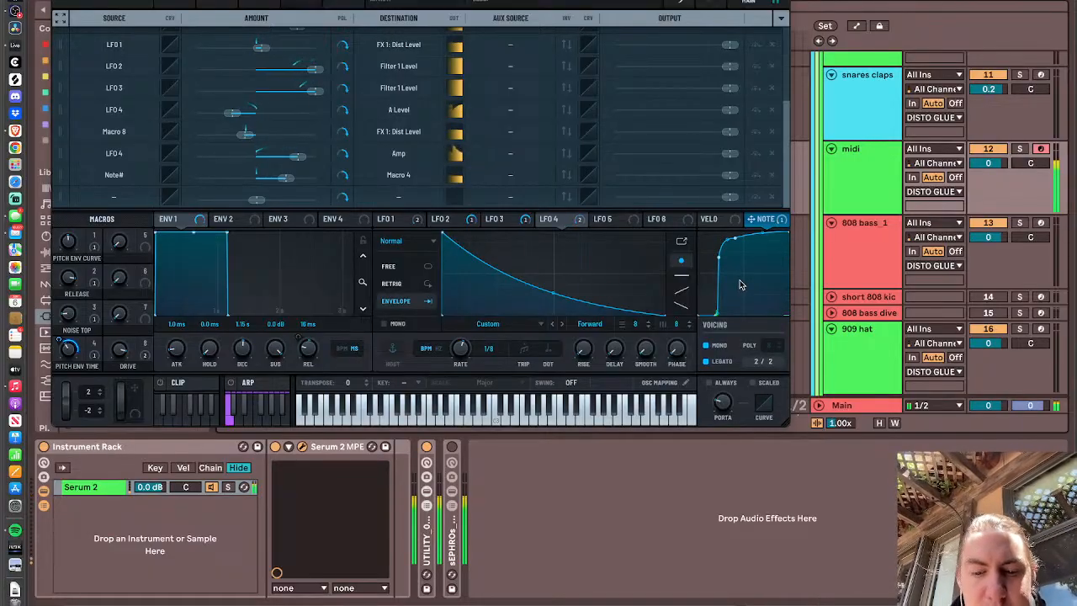
pyautogui.moveTo(73, 369)
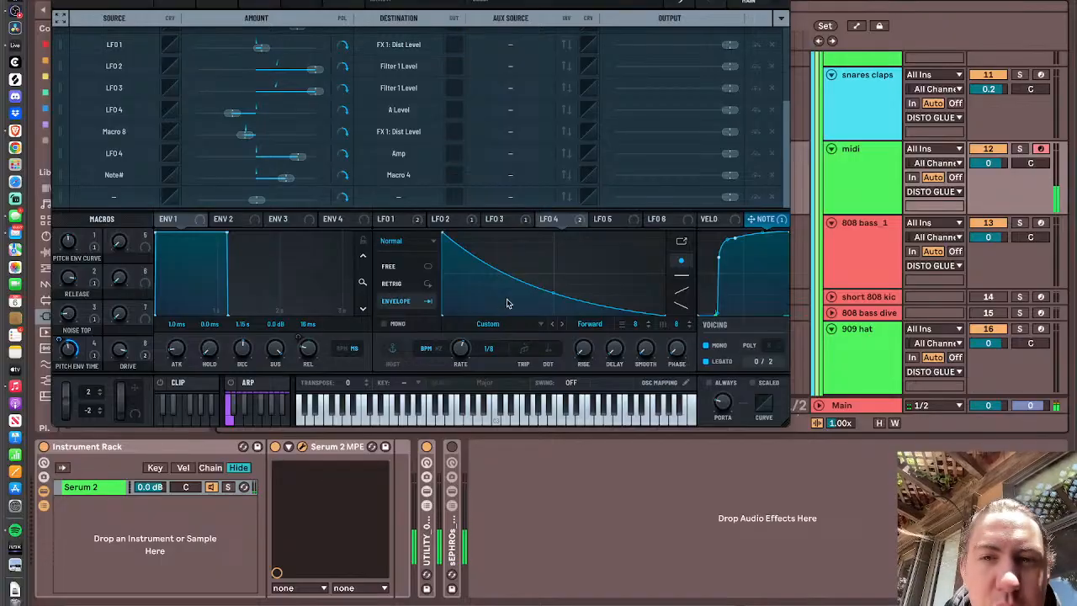
# - Modulate the Release macro with Note by a negative amount
pyautogui.moveTo(757, 219); pyautogui.dragTo(72, 274)
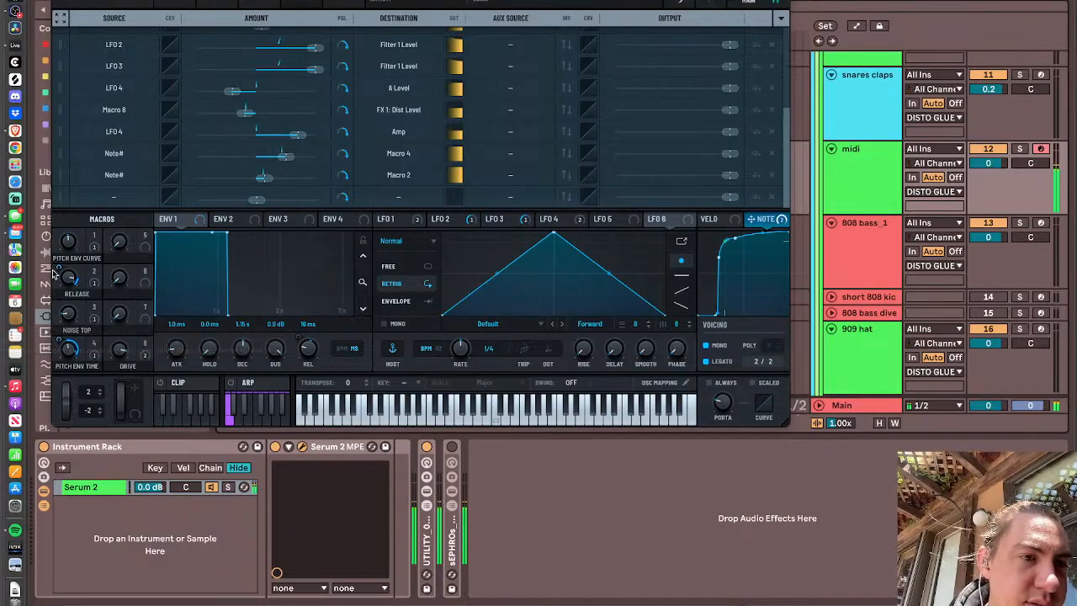
pyautogui.moveTo(59, 268); pyautogui.dragTo(58, 308)
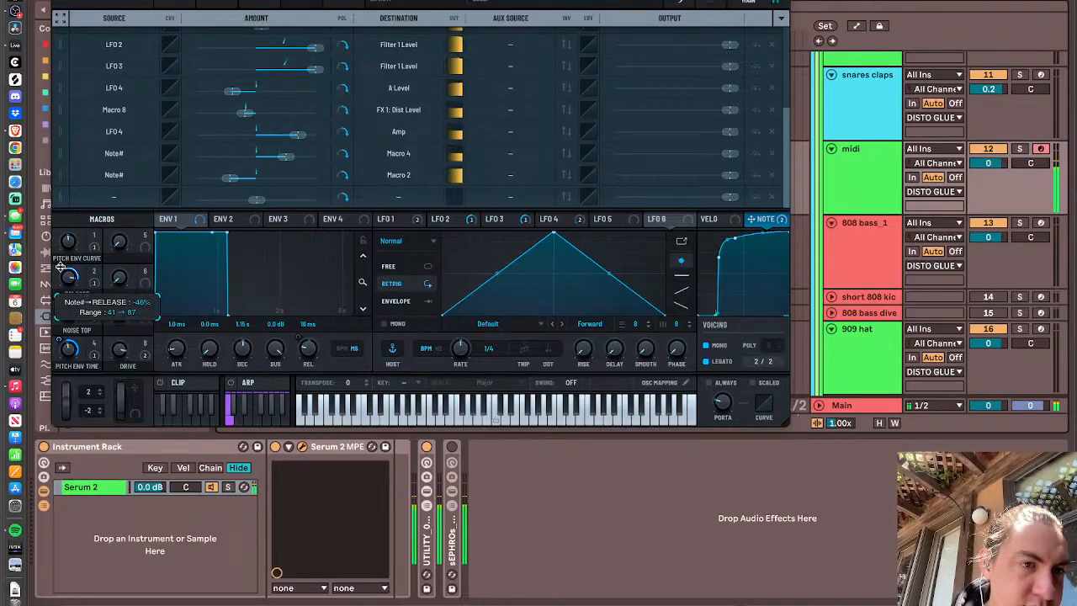
pyautogui.moveTo(60, 266); pyautogui.dragTo(61, 262)
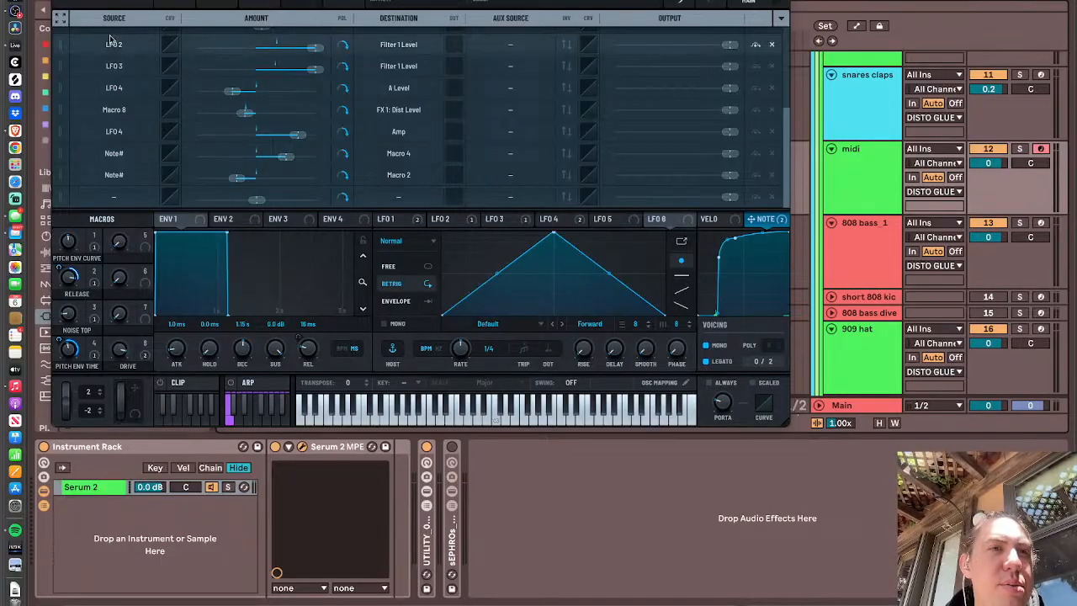
# - Add a second Distortion effect to the main FX chain and set its type to HardClip
pyautogui.click(217, 3)
pyautogui.click(178, 3)
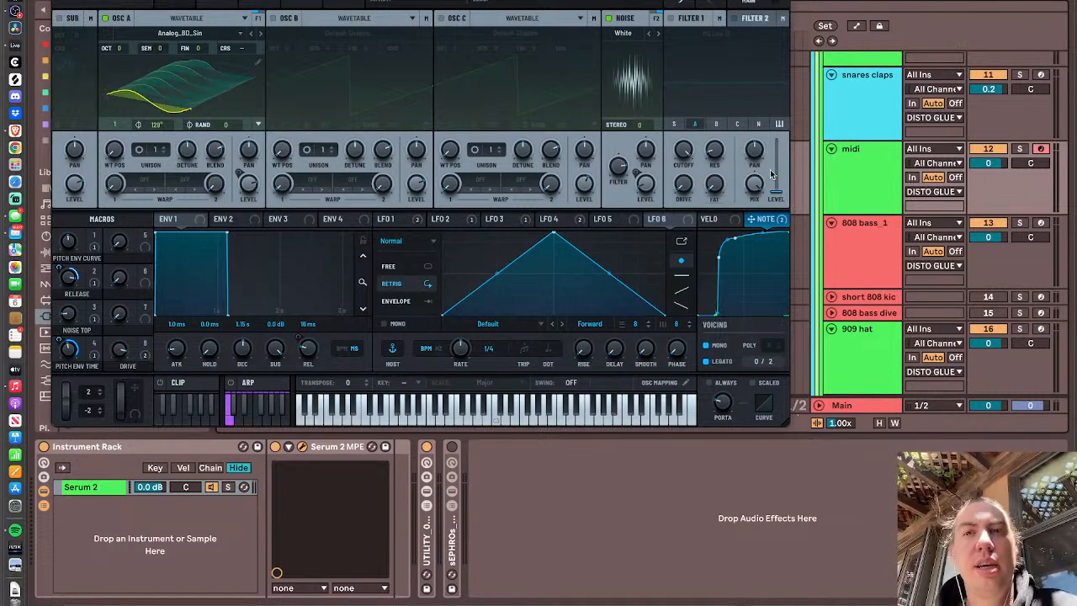
pyautogui.click(304, 4)
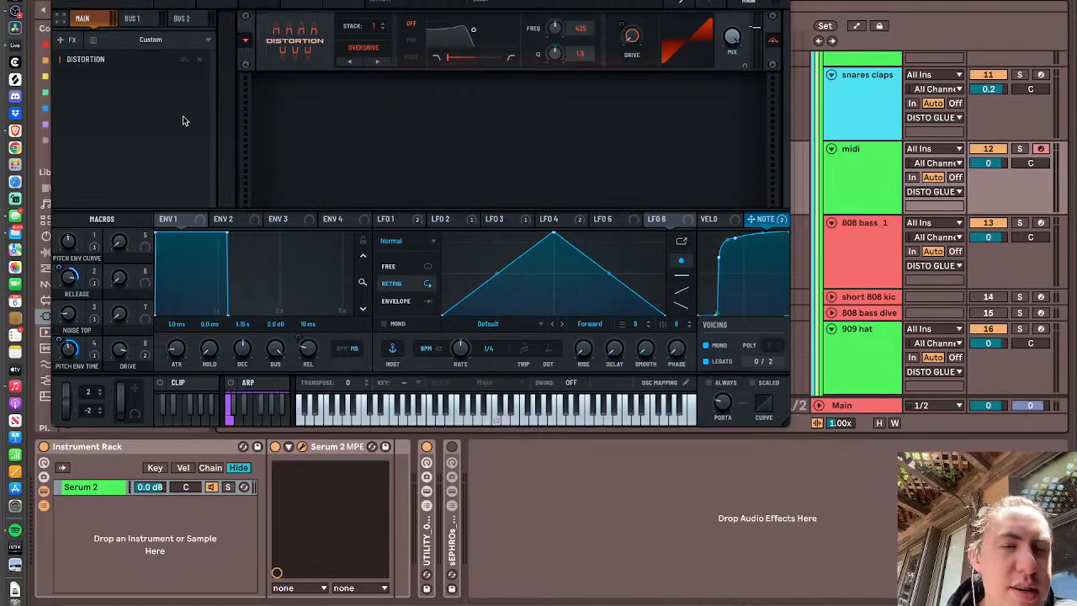
pyautogui.click(61, 40)
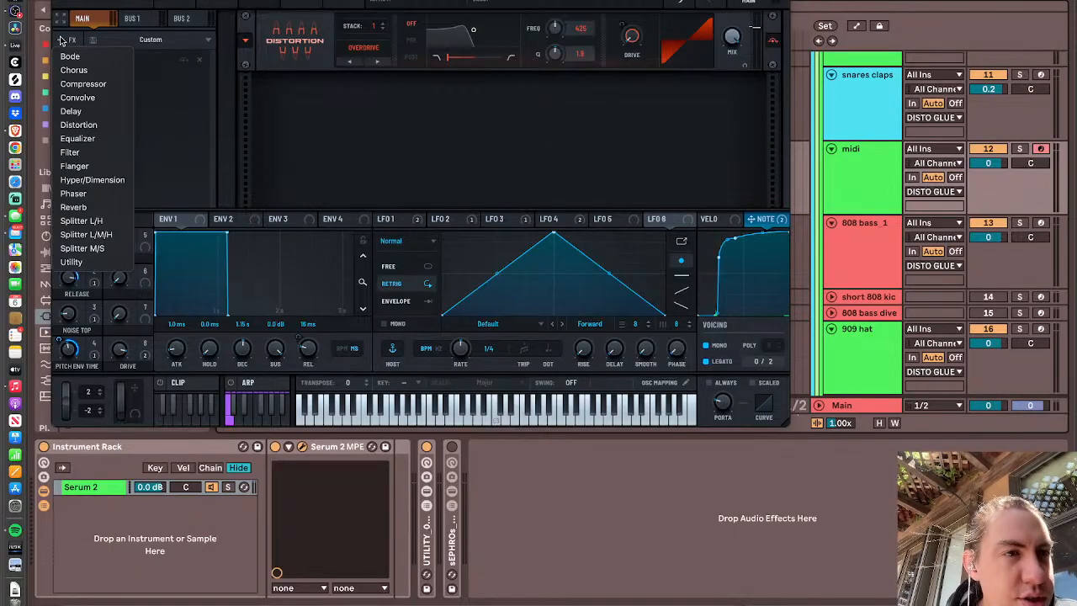
pyautogui.click(89, 127)
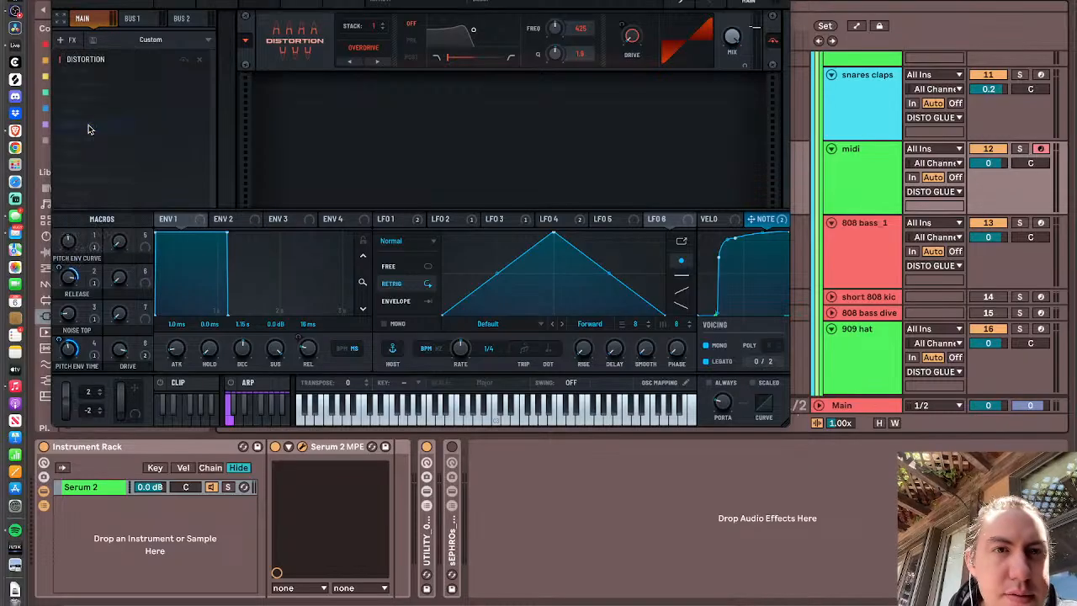
pyautogui.click(364, 110)
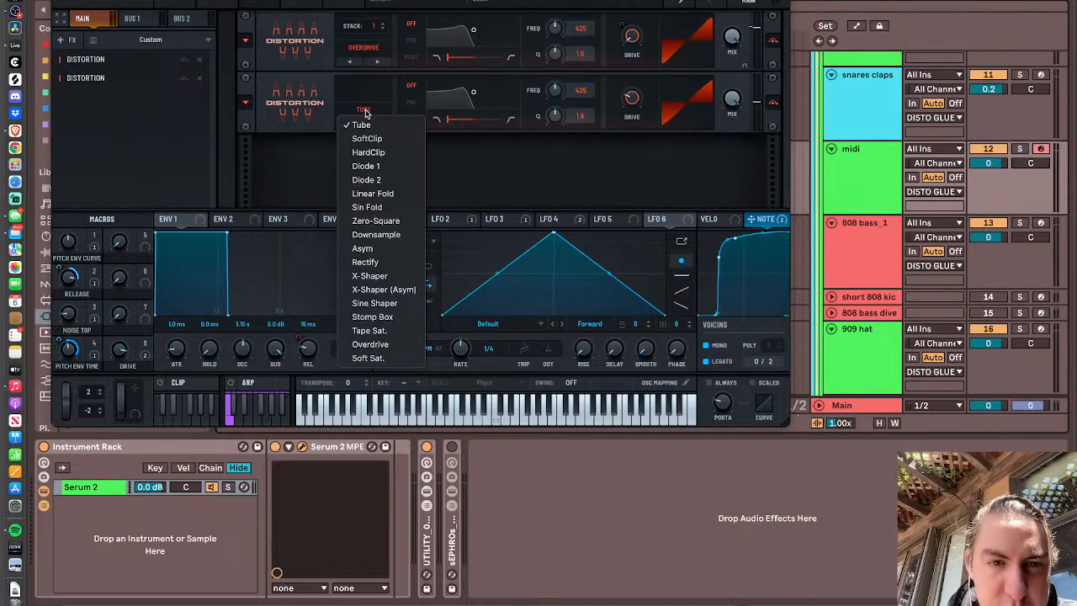
pyautogui.click(378, 152)
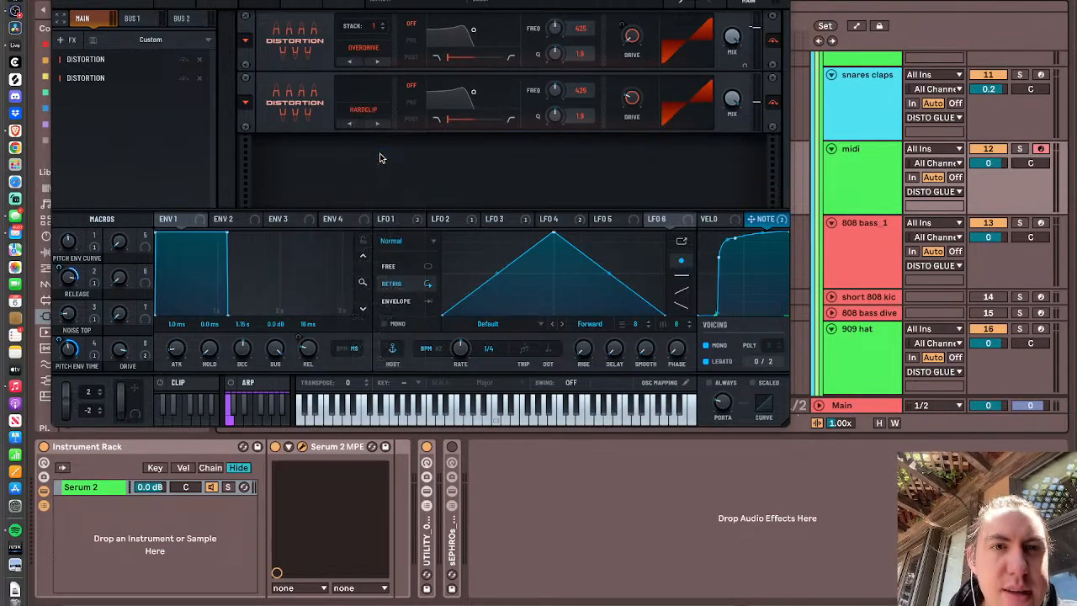
# - Lower the HardClip distortion's drive and raise its output level to about 5.1 dB
pyautogui.moveTo(638, 108); pyautogui.dragTo(640, 130)
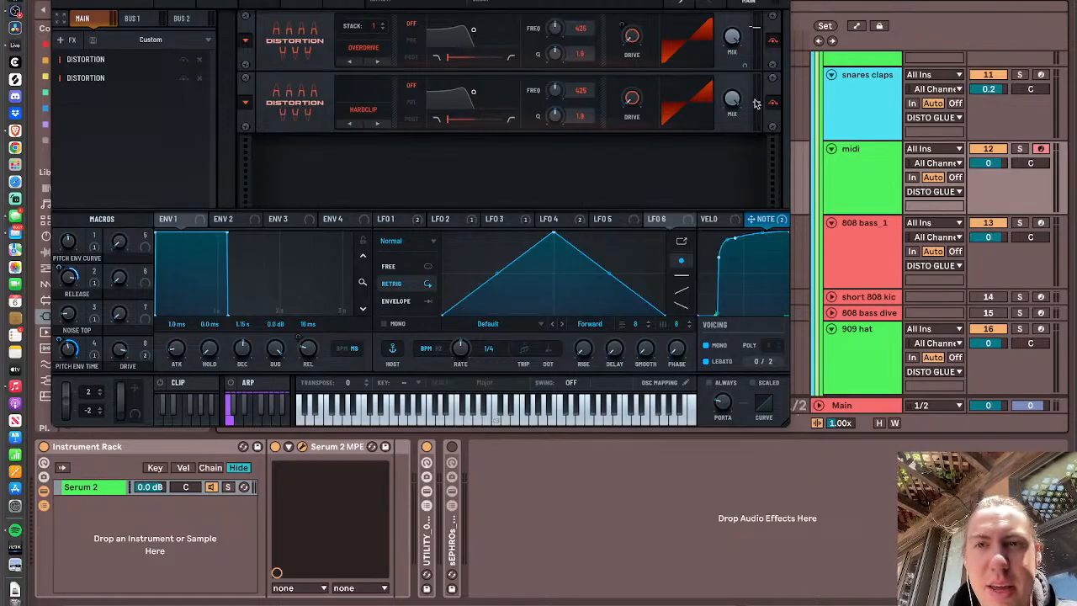
pyautogui.moveTo(756, 103); pyautogui.dragTo(768, 86)
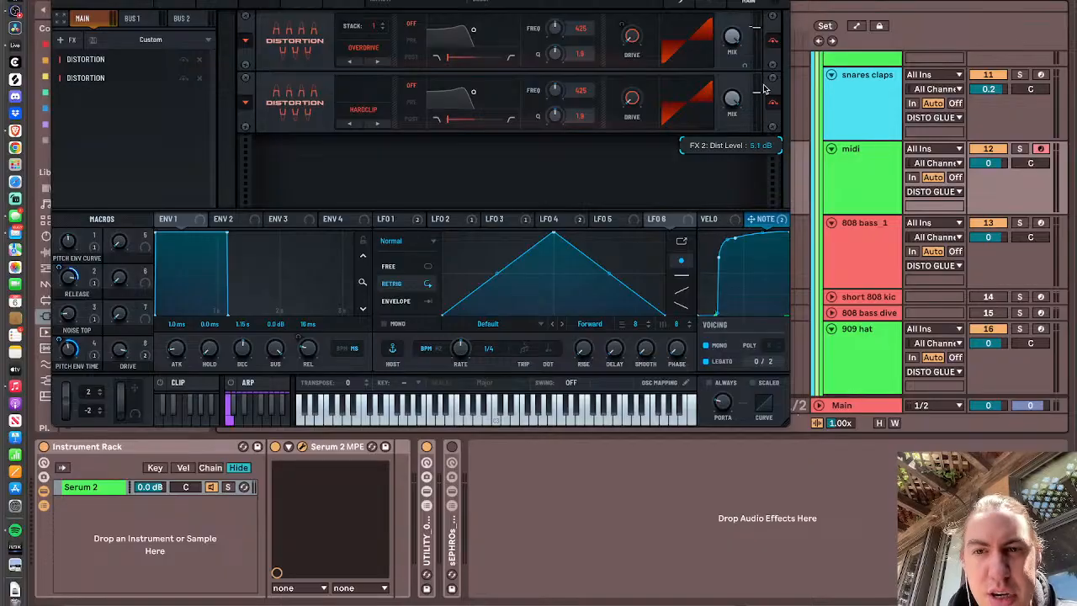
# - Modulate the HardClip distortion's level with Note by a small negative amount, and lower the Pitch Env Curve macro
pyautogui.moveTo(751, 221); pyautogui.dragTo(747, 180)
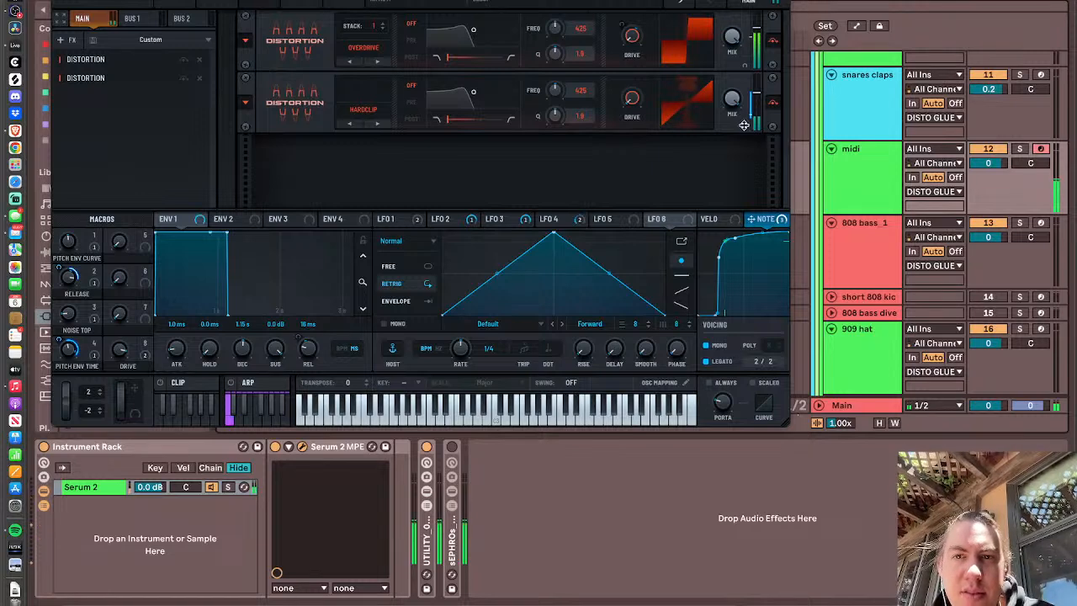
pyautogui.moveTo(743, 125); pyautogui.dragTo(745, 113)
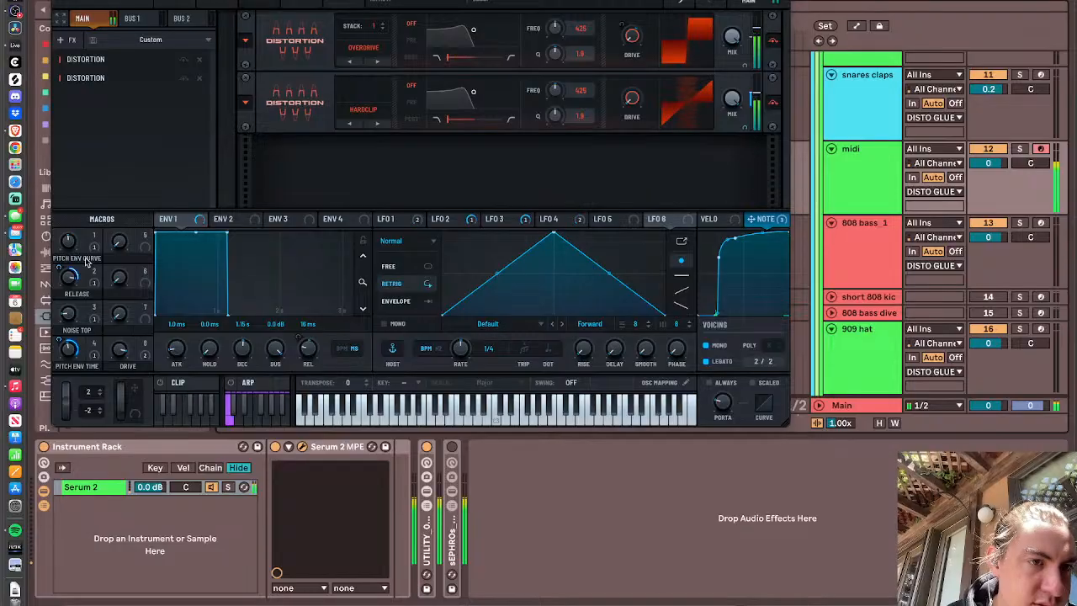
pyautogui.moveTo(69, 269); pyautogui.dragTo(69, 269)
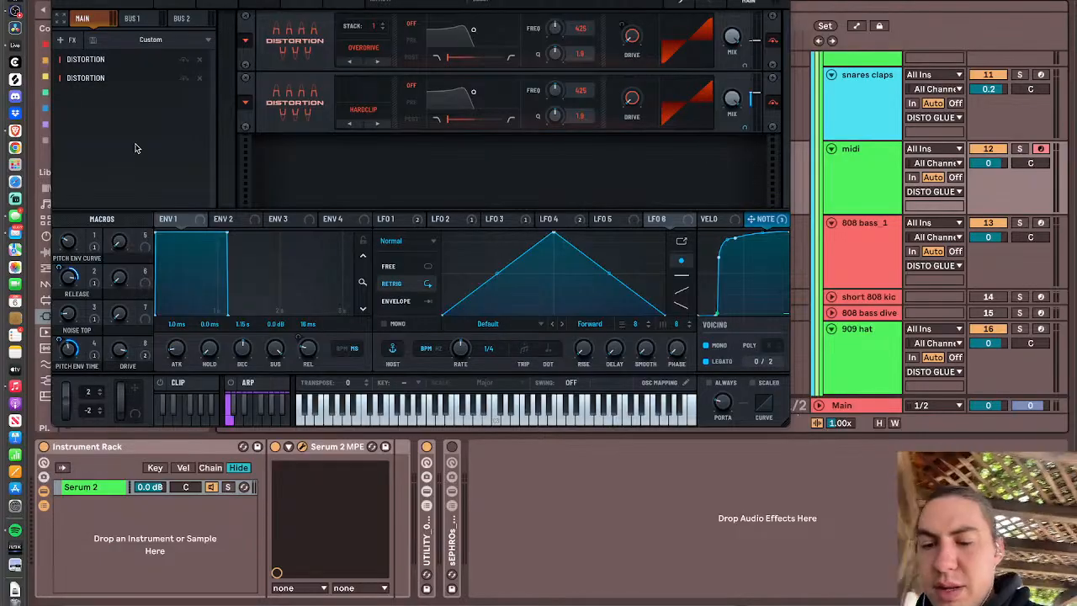
# - Switch to the OBS window
pyautogui.press('XF86AudioRaiseVolume')
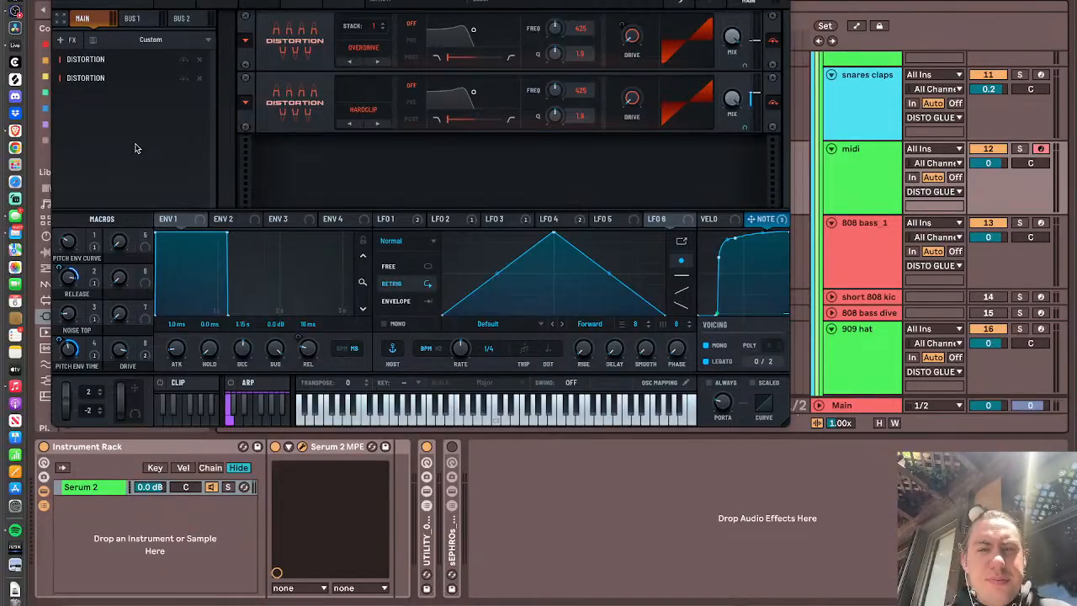
pyautogui.hotkey('ctrl', 'Up')
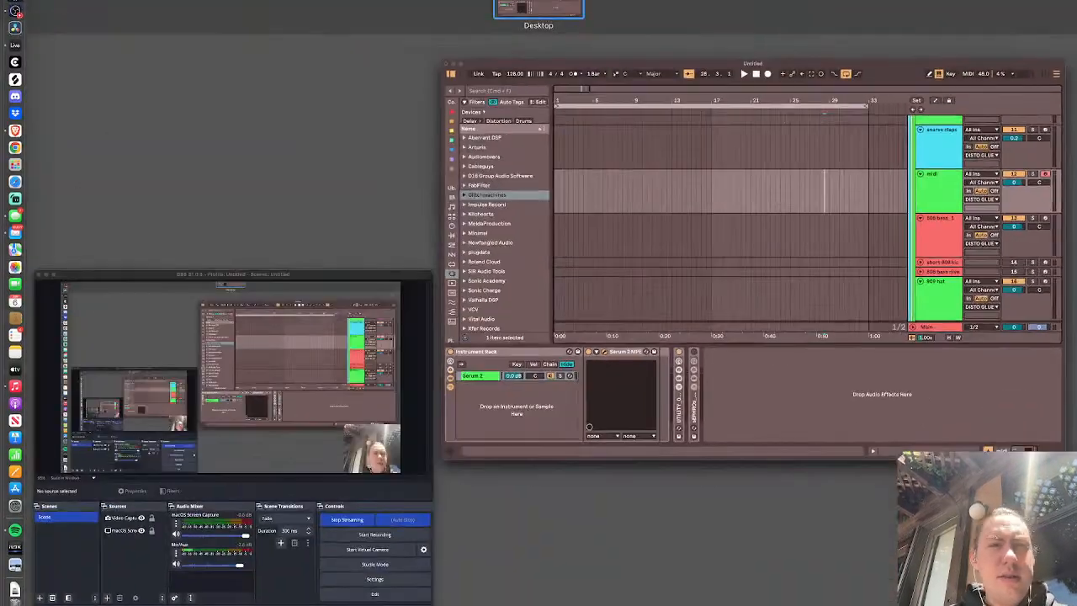
pyautogui.click(240, 492)
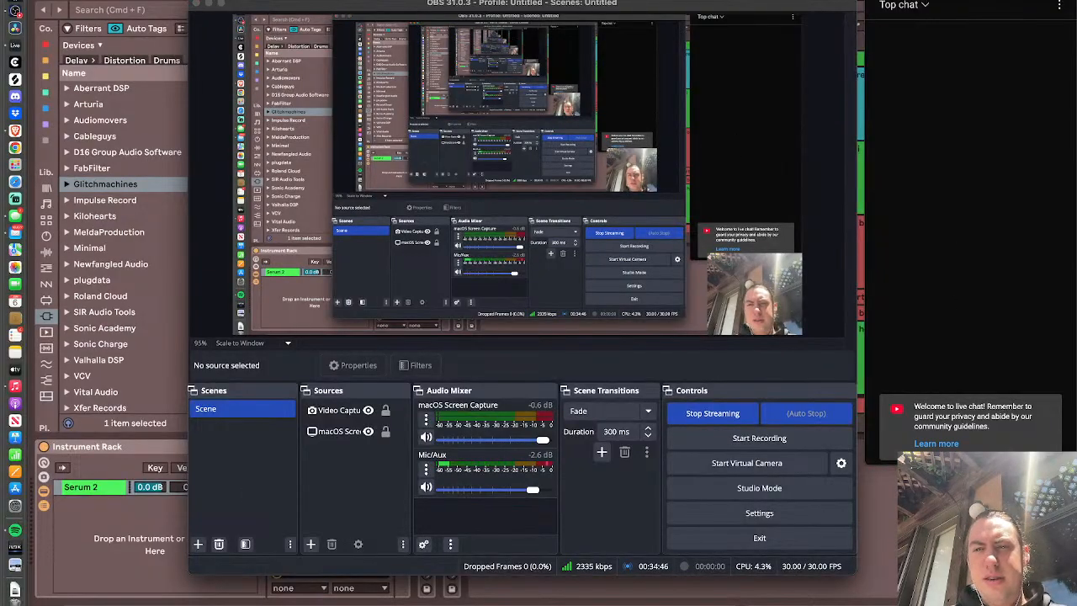
# - Switch back to the Ableton Live window with Serum 2 and lower the system volume
pyautogui.press('super+Tab')
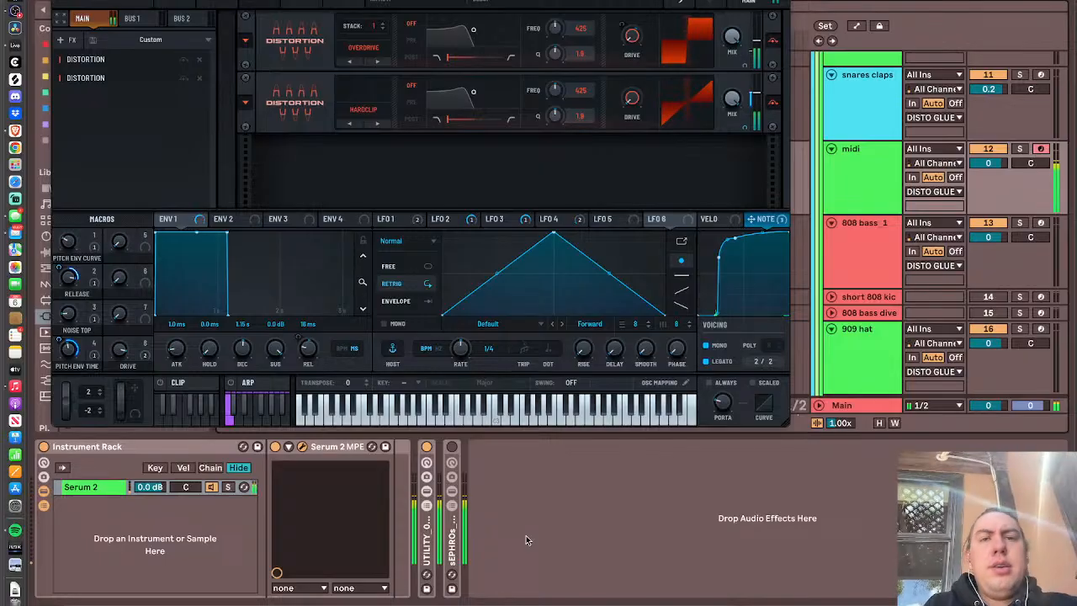
pyautogui.press('XF86AudioLowerVolume')
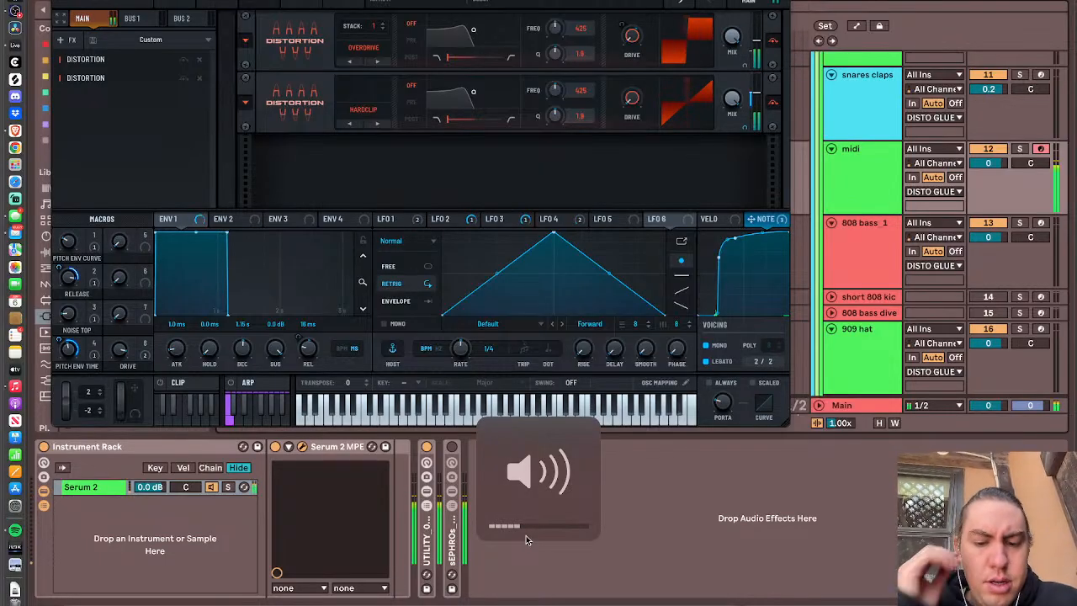
pyautogui.hotkey('ctrl', 'Up')
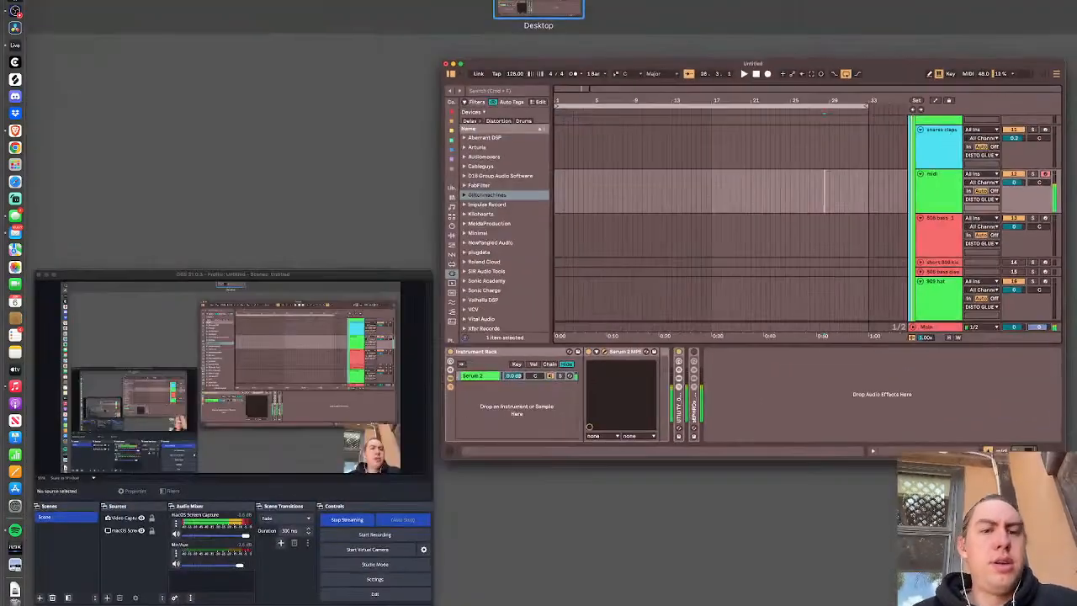
pyautogui.click(632, 222)
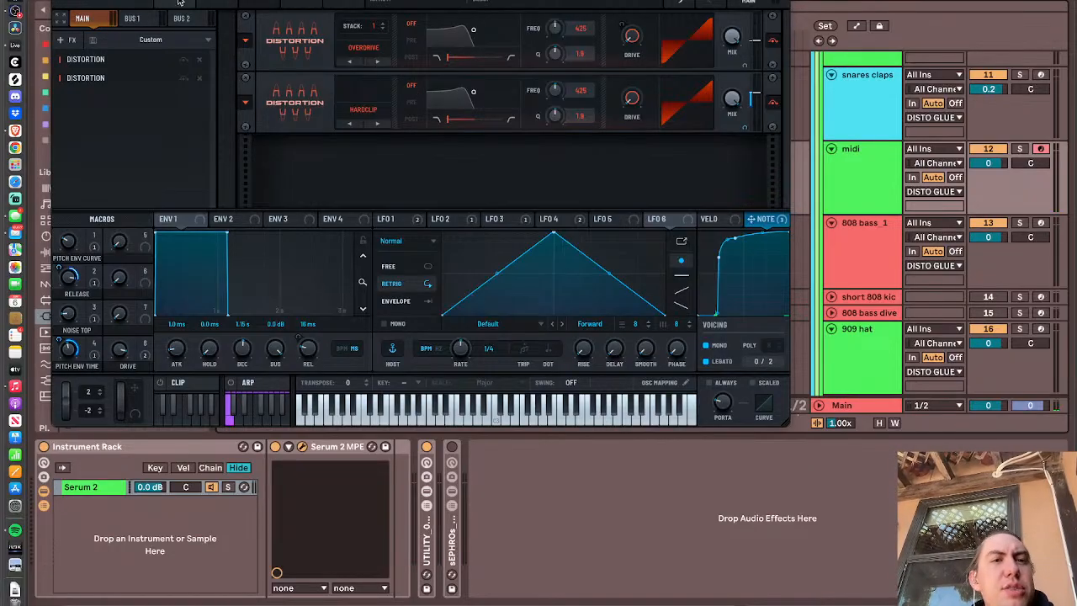
# - Open Serum 2's modulation matrix and review all of its source, amount and destination routings
pyautogui.click(217, 6)
pyautogui.click(266, 3)
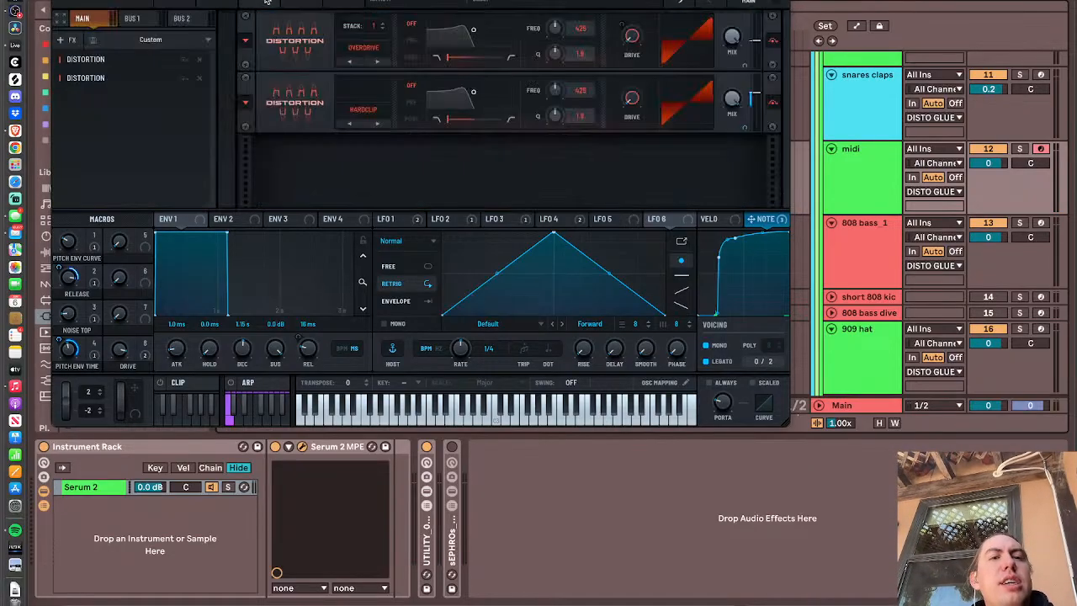
pyautogui.click(296, 2)
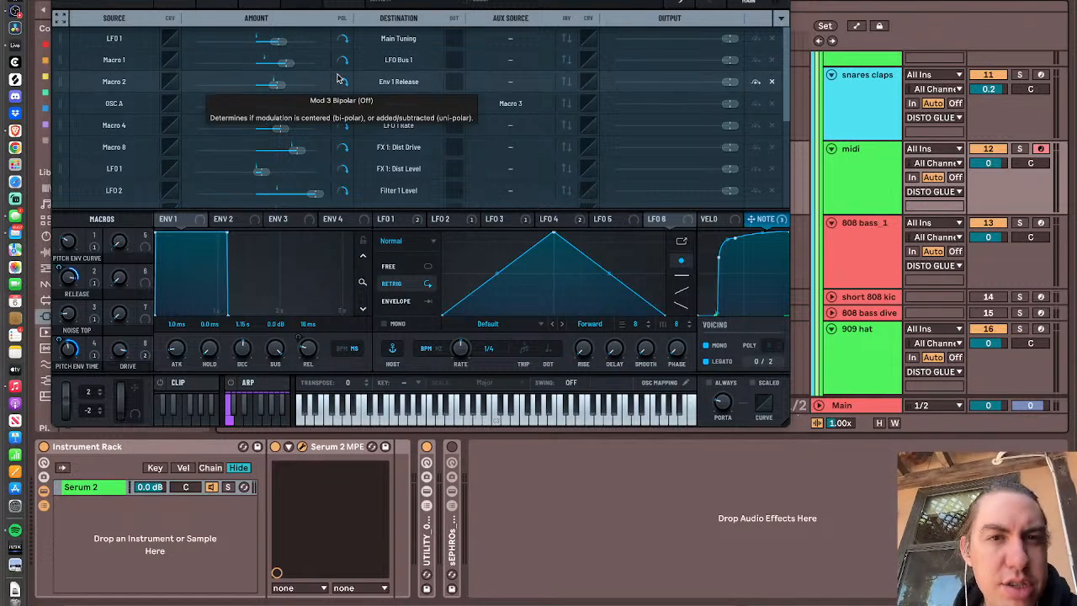
pyautogui.scroll(-6, 338, 78)
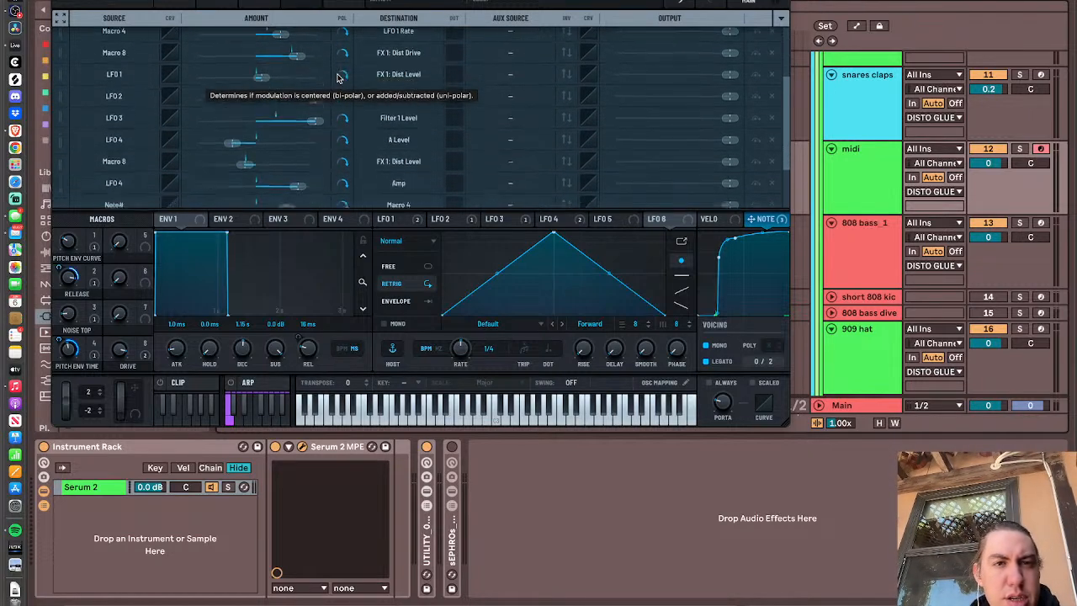
pyautogui.scroll(-2, 337, 78)
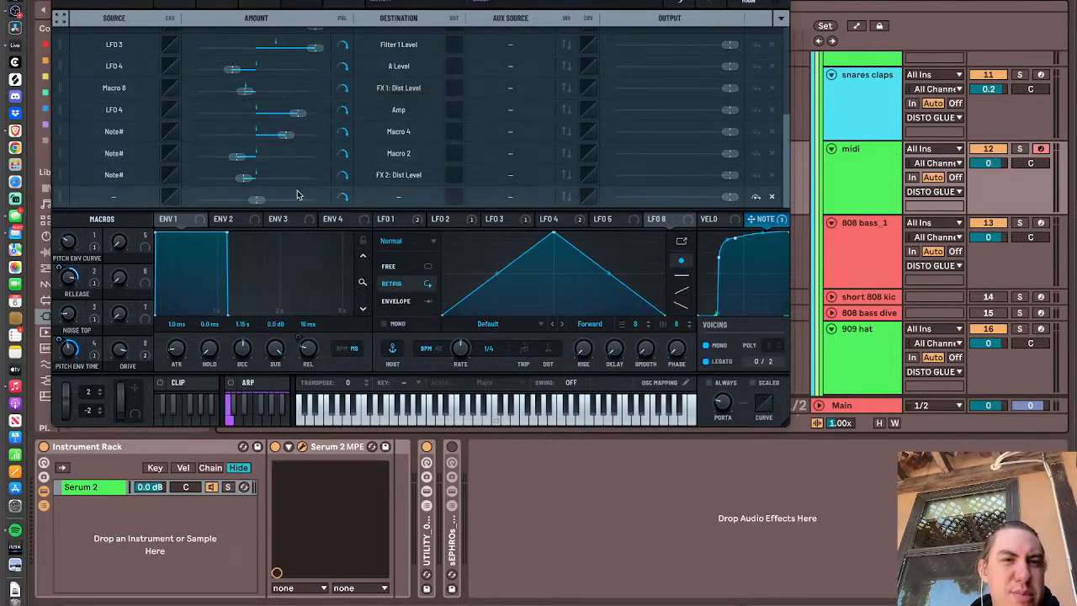
pyautogui.scroll(7, 296, 200)
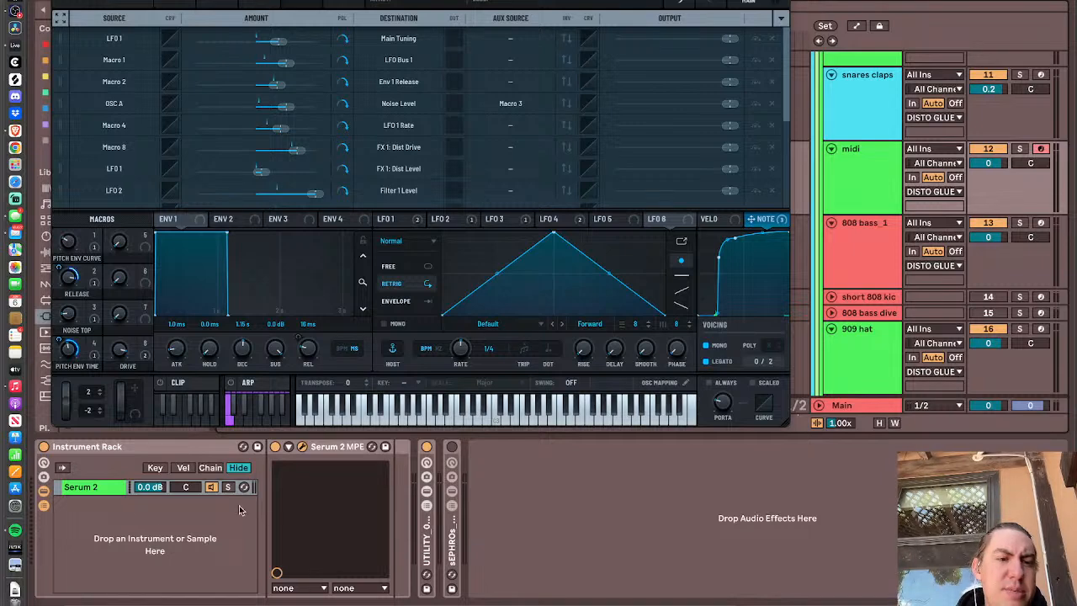
# - Open Phase Plant on the 808 bass_1 track and inspect the Remap modulation of the body Curve's length
pyautogui.click(887, 249)
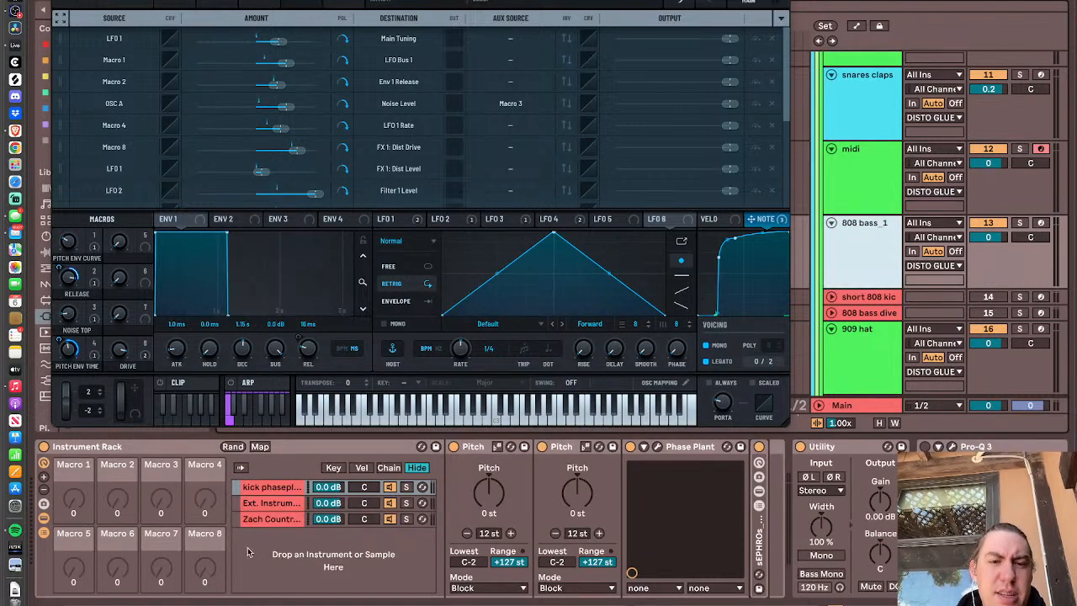
pyautogui.click(657, 448)
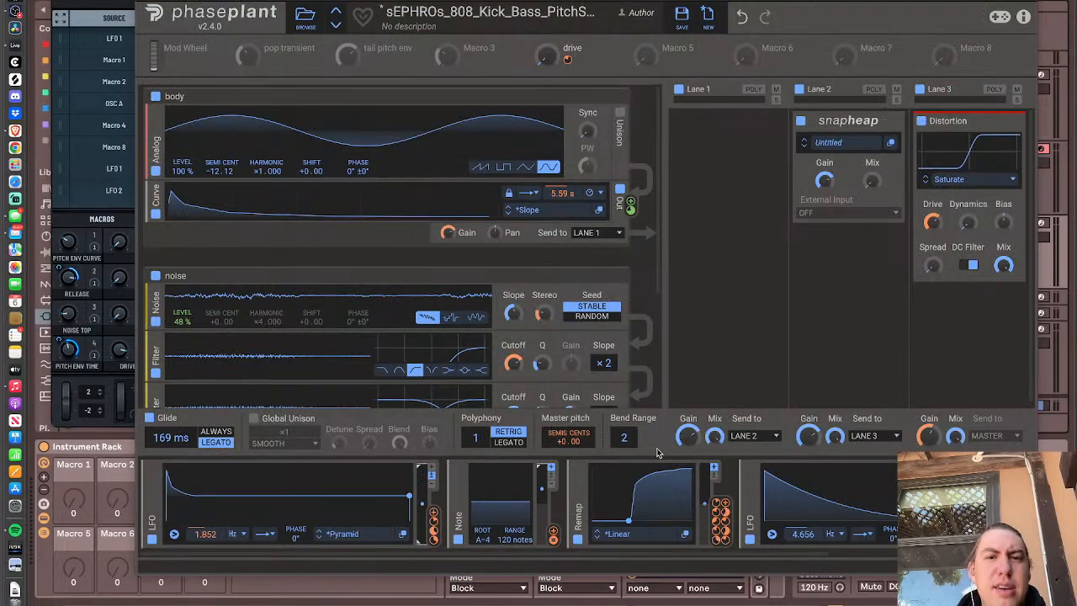
pyautogui.moveTo(720, 520)
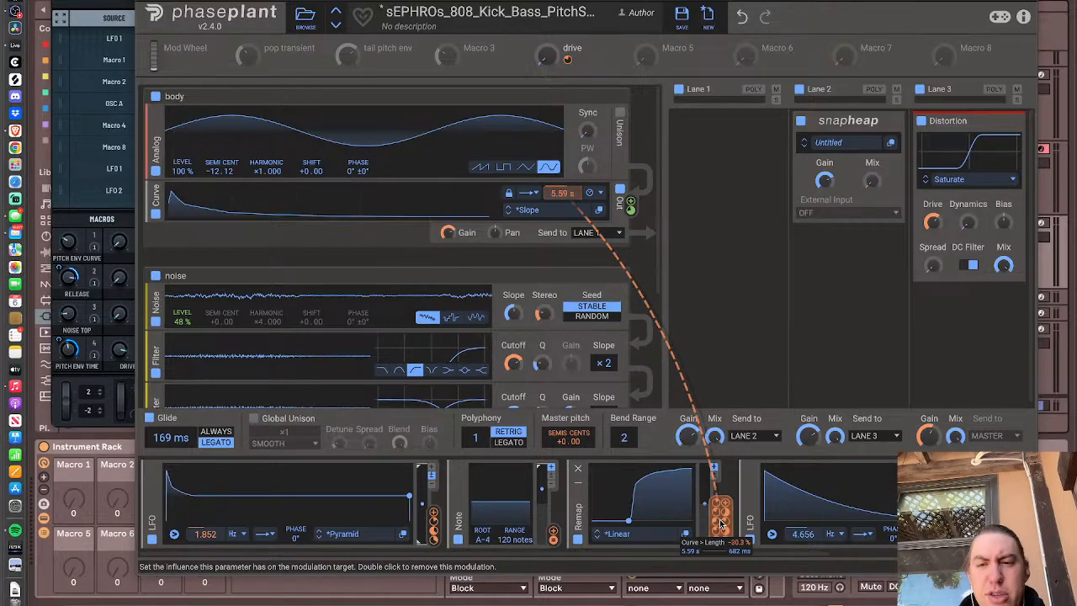
pyautogui.moveTo(515, 375)
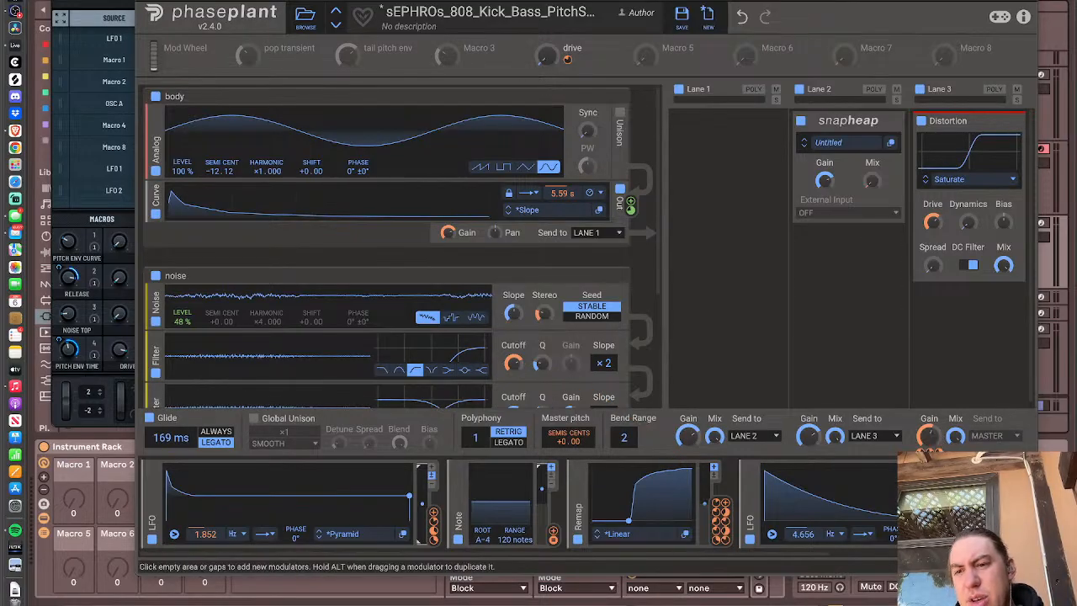
pyautogui.rightClick(928, 438)
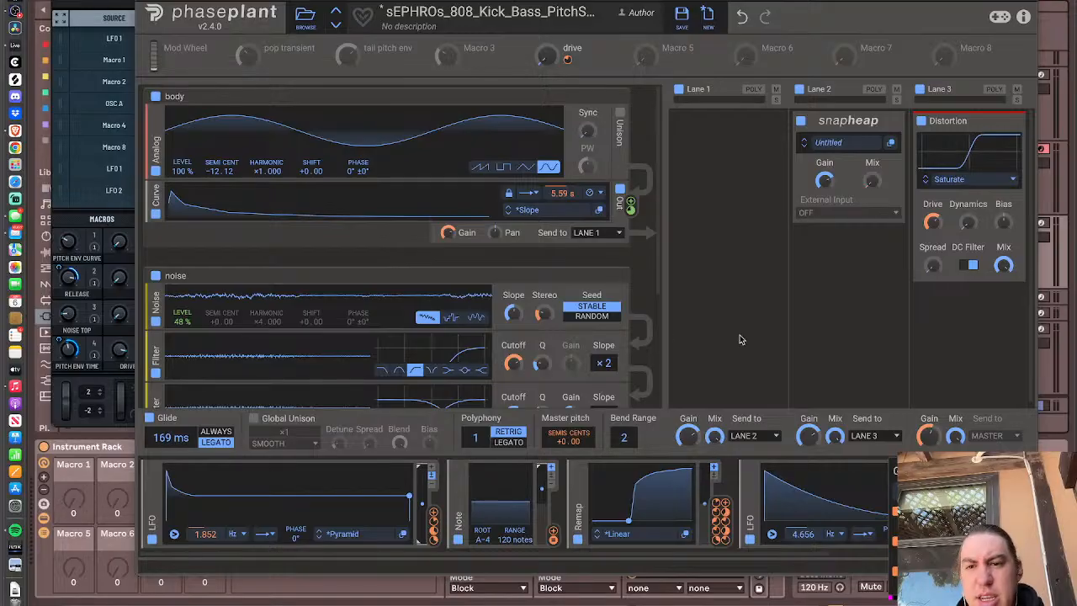
pyautogui.rightClick(562, 200)
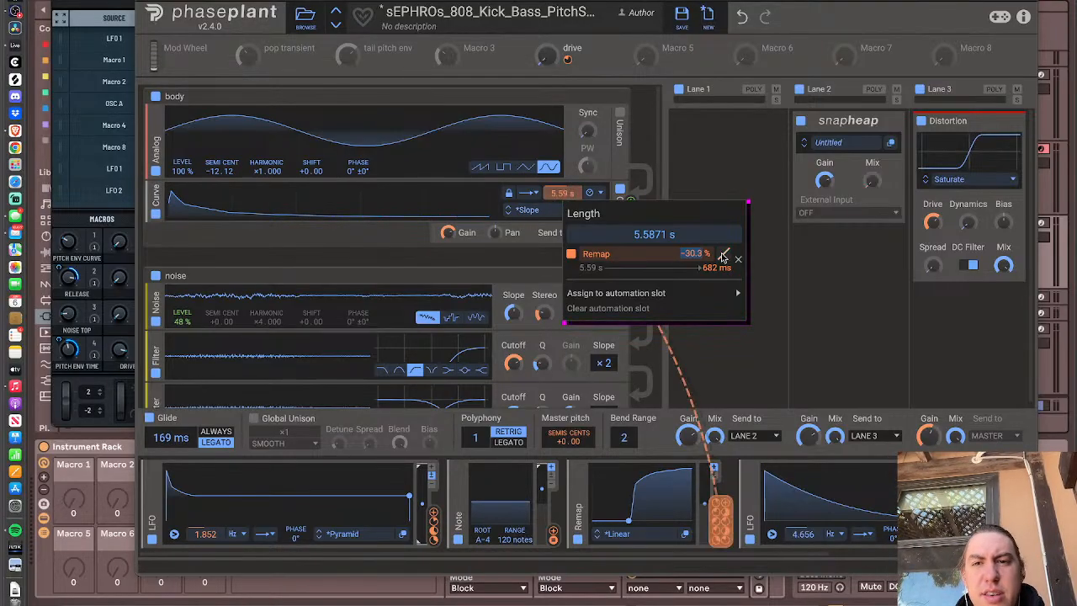
pyautogui.click(722, 163)
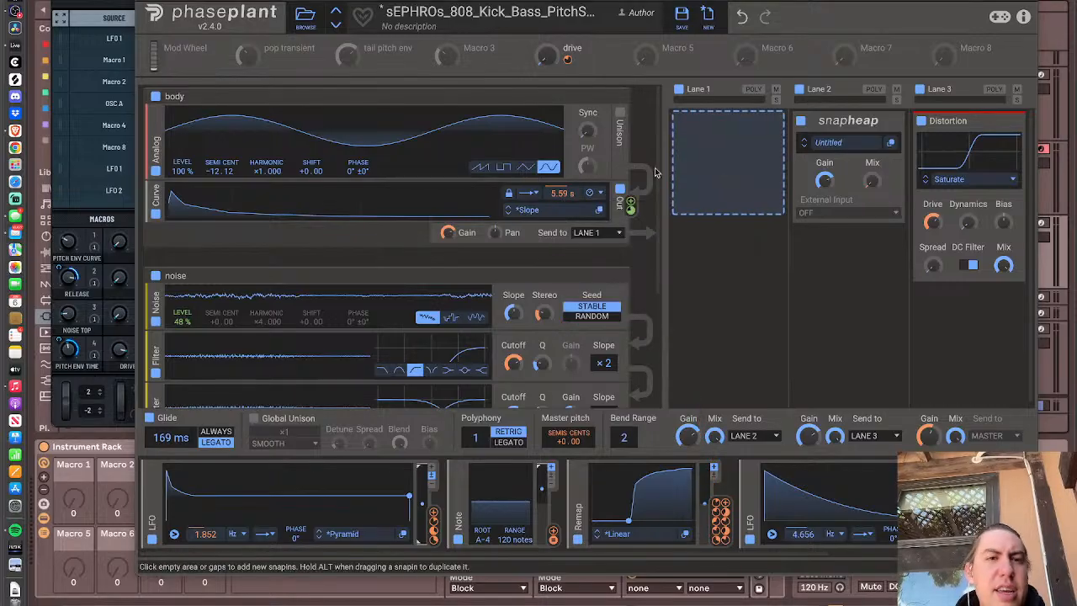
# - Duplicate the Curve generator in Phase Plant's body group three times, and remove the three extra Curves
pyautogui.click(155, 202)
pyautogui.click(155, 202)
pyautogui.click(155, 202)
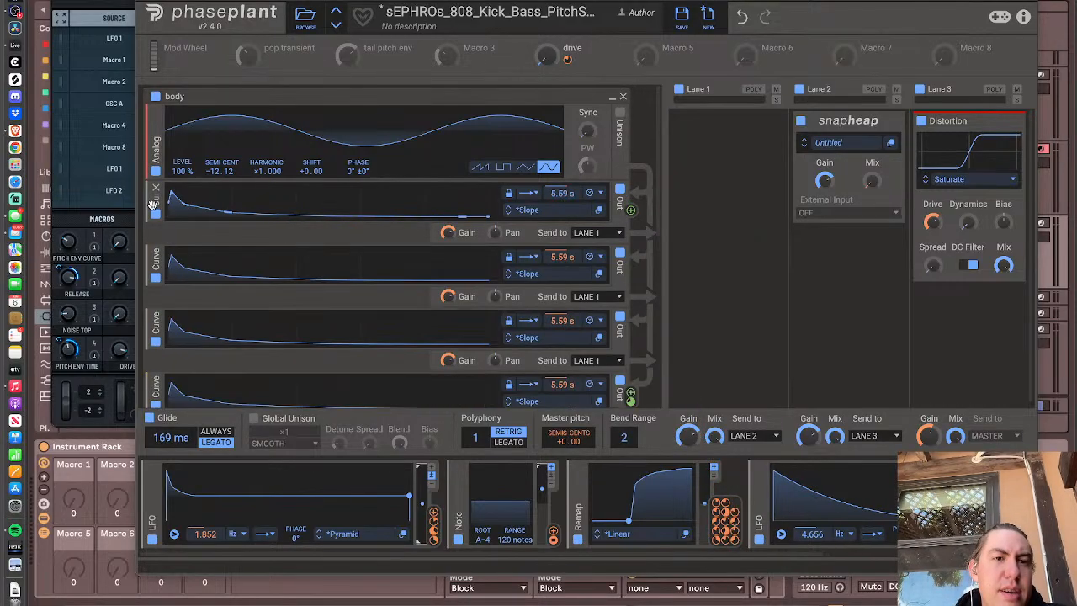
pyautogui.click(156, 253)
pyautogui.click(156, 252)
pyautogui.click(156, 254)
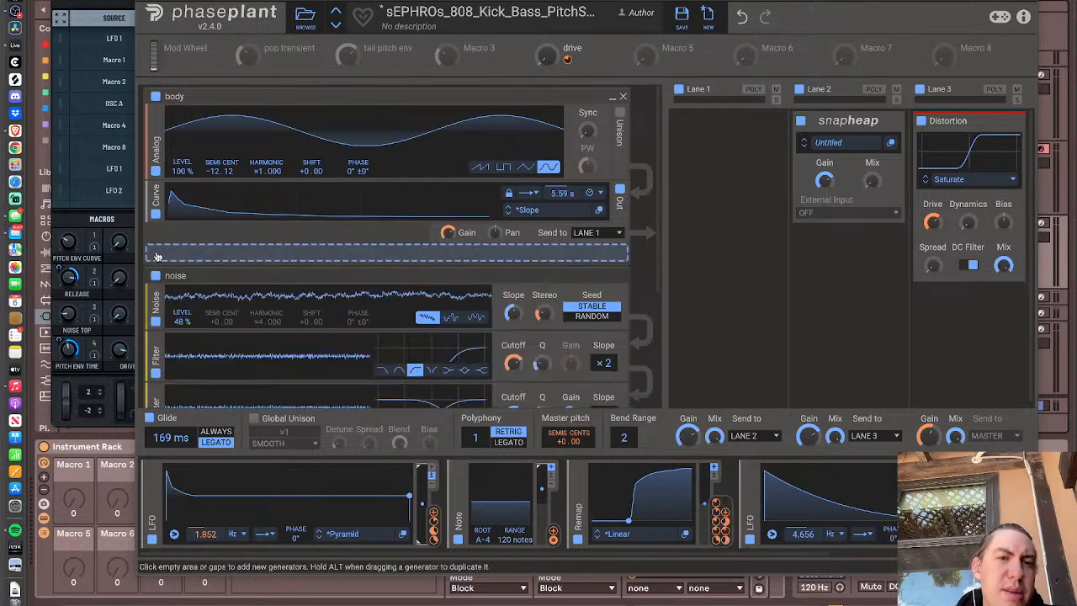
# - Duplicate the body group's Analog oscillator, disable the upper one and remove it
pyautogui.doubleClick(153, 141)
pyautogui.click(157, 172)
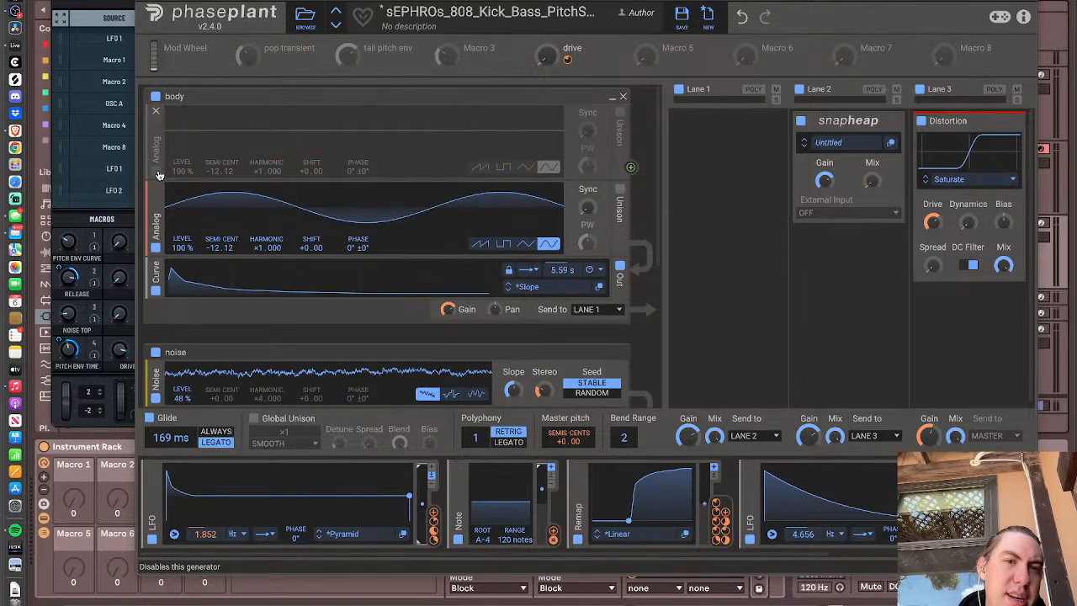
pyautogui.click(156, 110)
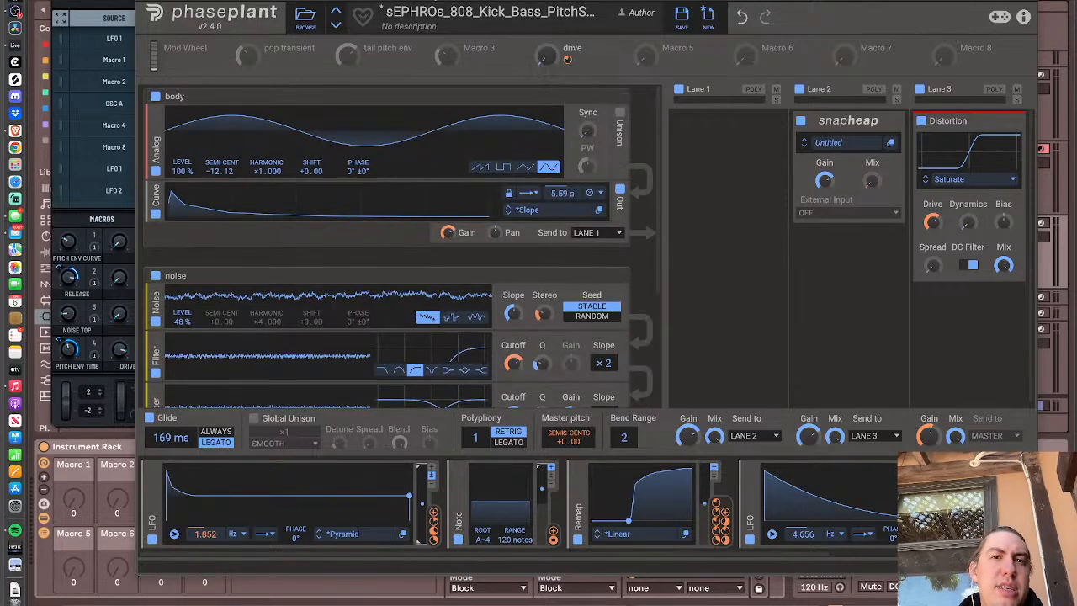
# - Move, shrink and close the Phase Plant window, and show Serum 2's oscillator page
pyautogui.moveTo(471, 1); pyautogui.dragTo(376, 0)
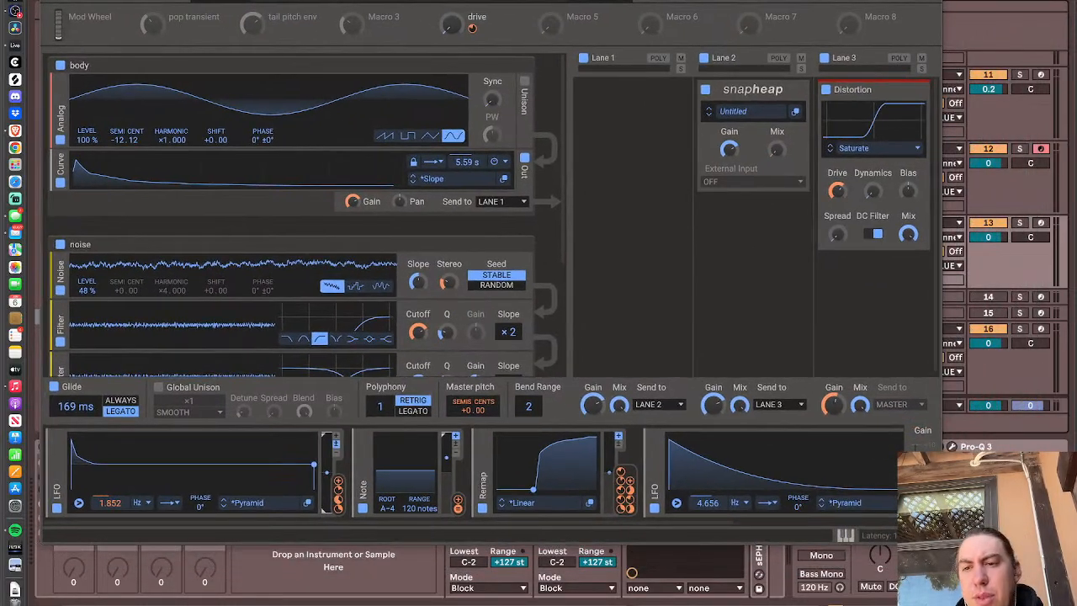
pyautogui.moveTo(936, 538); pyautogui.dragTo(818, 442)
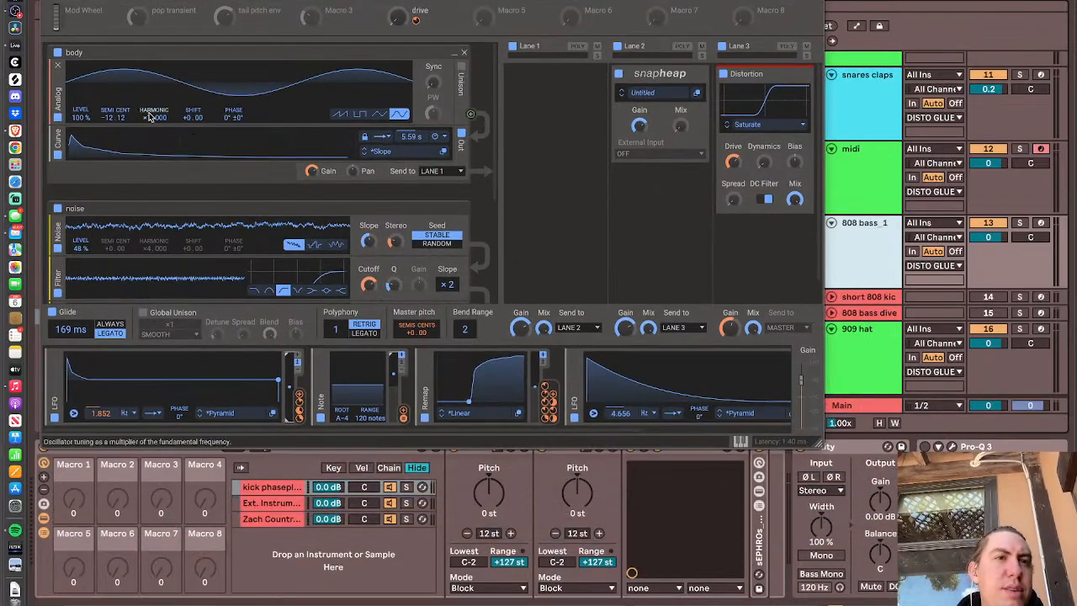
pyautogui.click(48, 1)
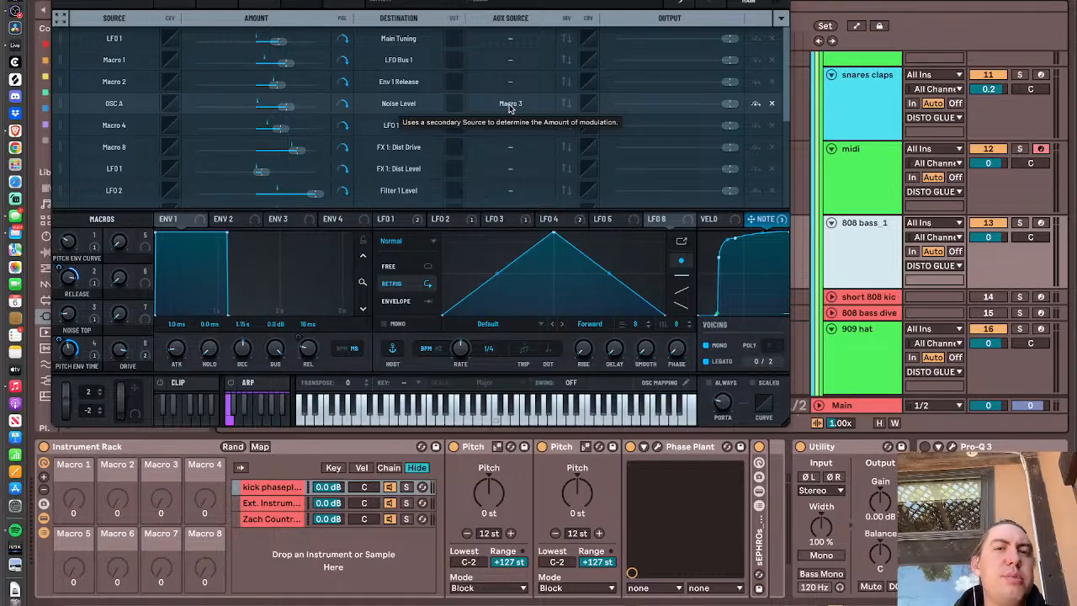
pyautogui.click(89, 3)
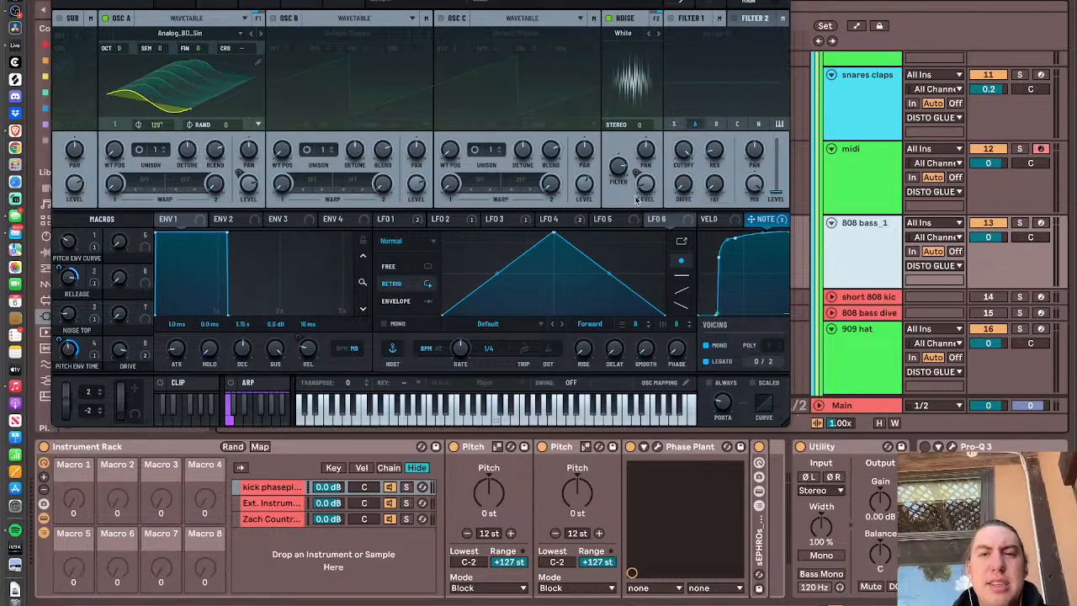
pyautogui.moveTo(649, 187)
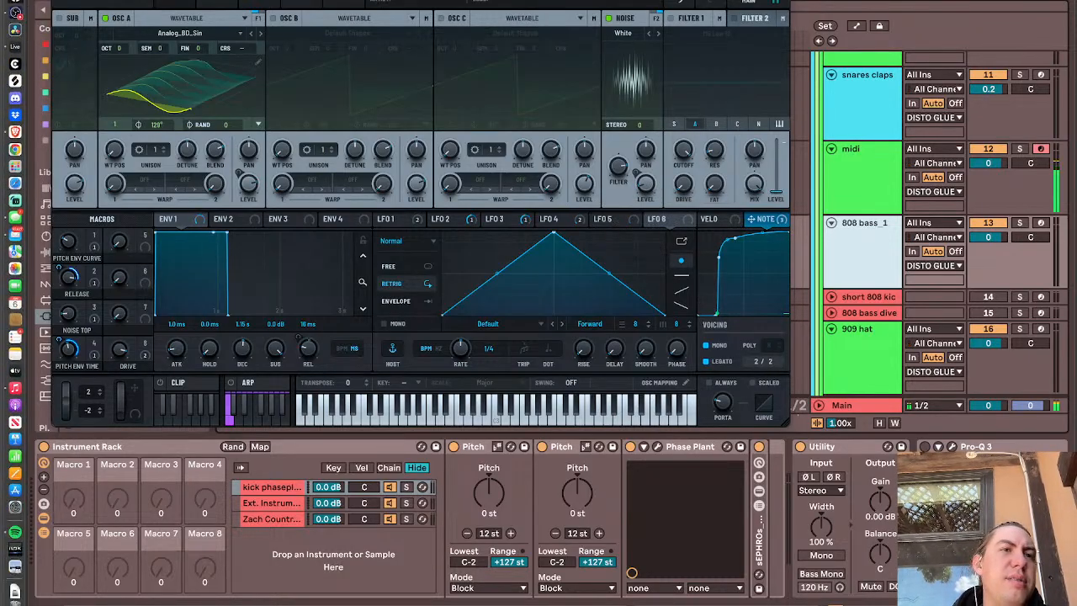
# - Add a Convolve effect after the two distortions in Serum 2's main FX chain
pyautogui.click(258, 5)
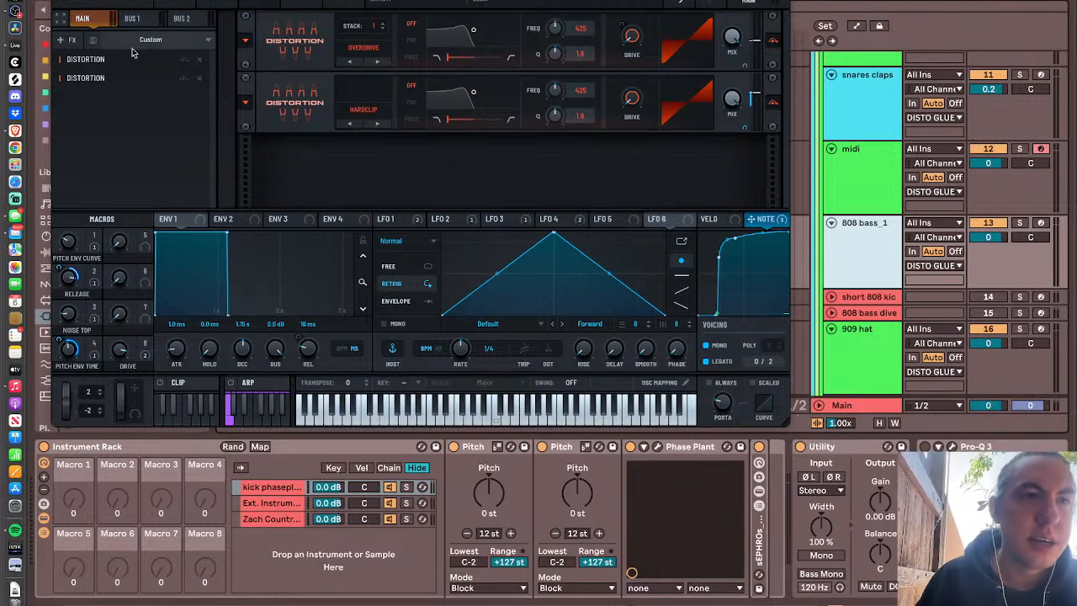
pyautogui.click(67, 39)
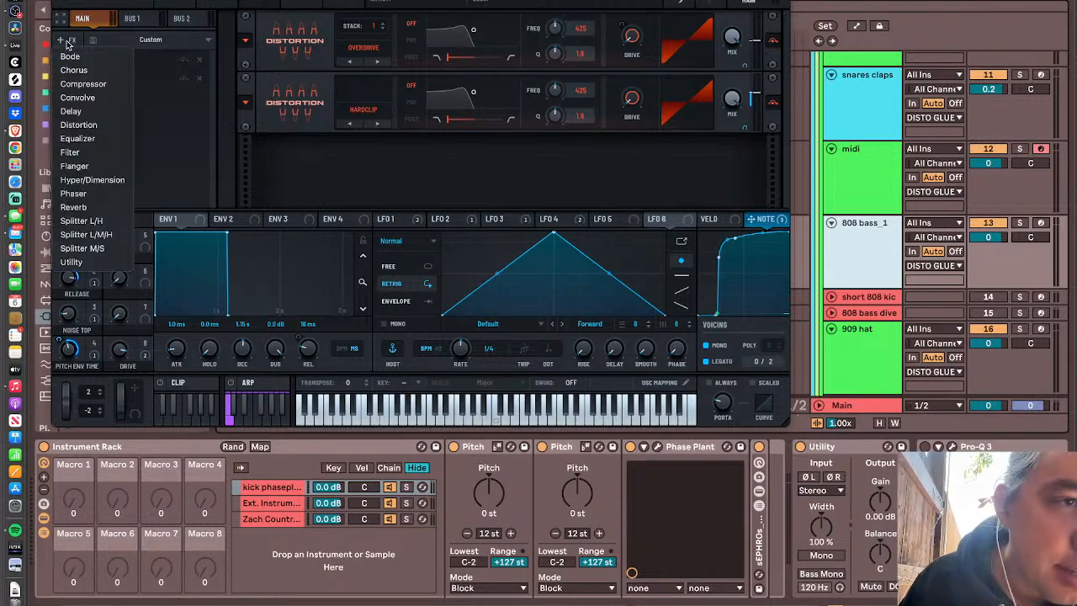
pyautogui.click(79, 97)
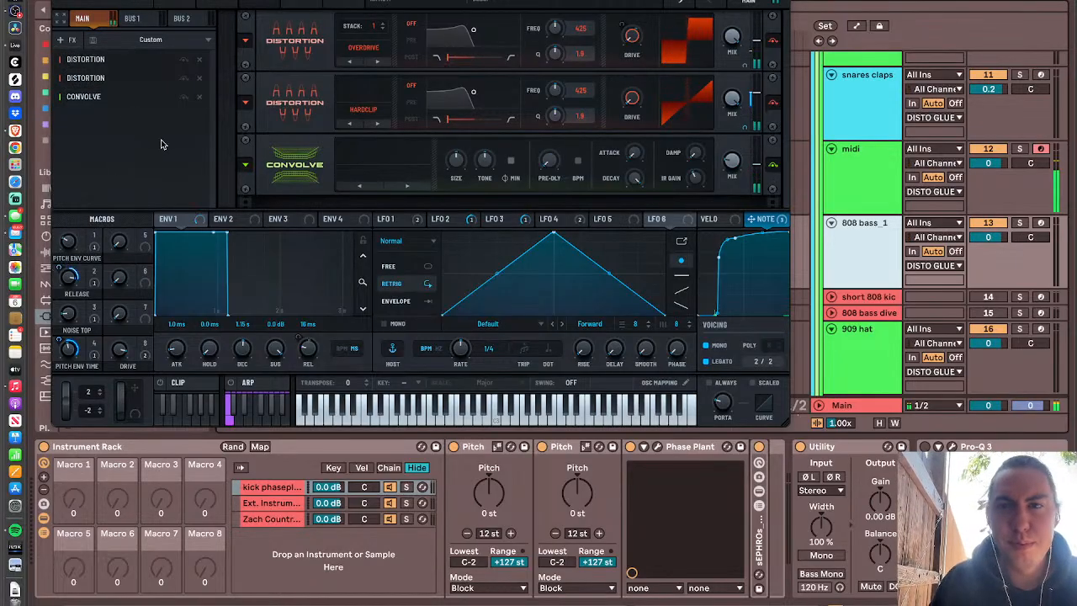
# - Load the factory impulse response Eldo Hat from the Medium category's Eldorado Drum Mics into the Convolve effect
pyautogui.click(311, 172)
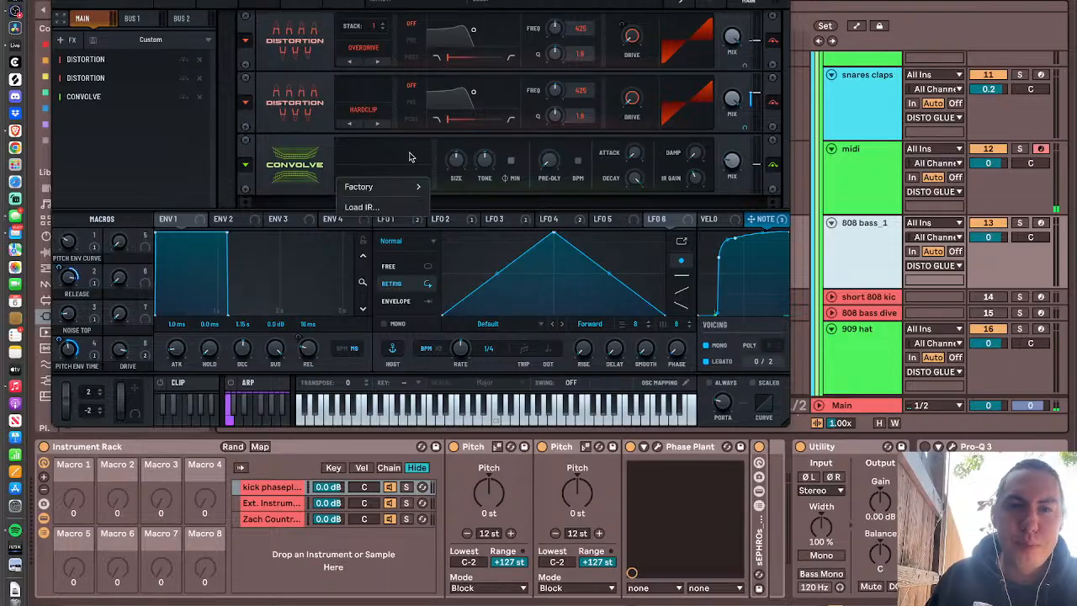
pyautogui.moveTo(380, 192)
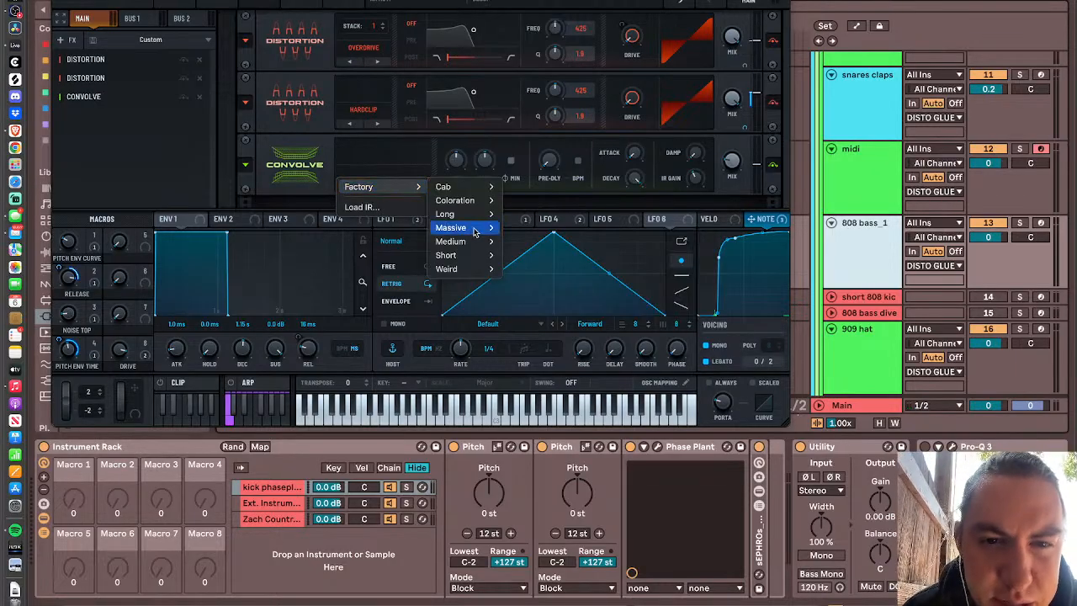
pyautogui.moveTo(473, 261)
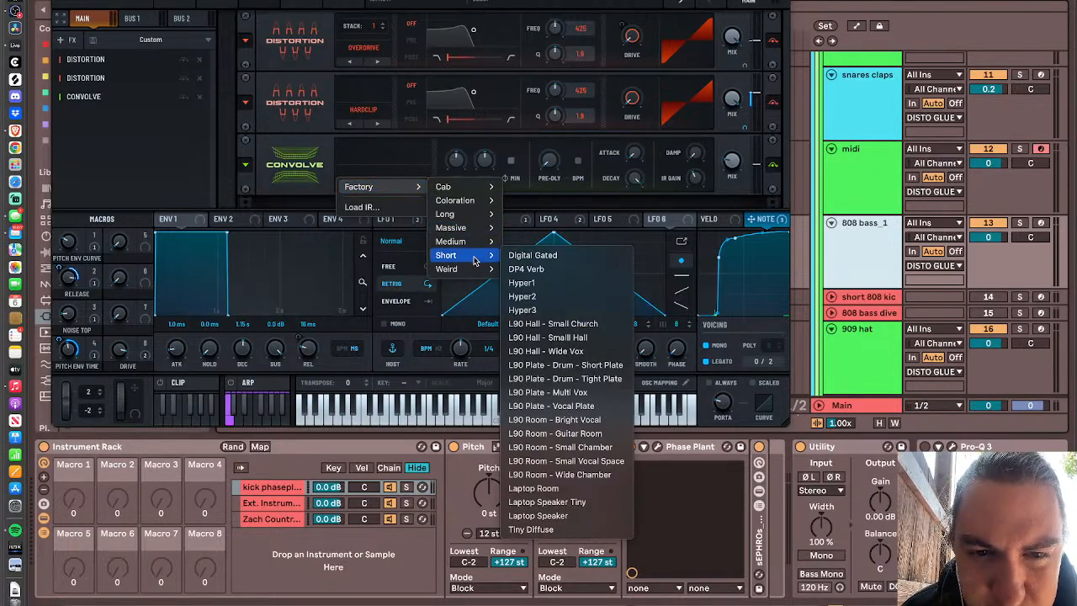
pyautogui.moveTo(455, 242)
pyautogui.moveTo(538, 242)
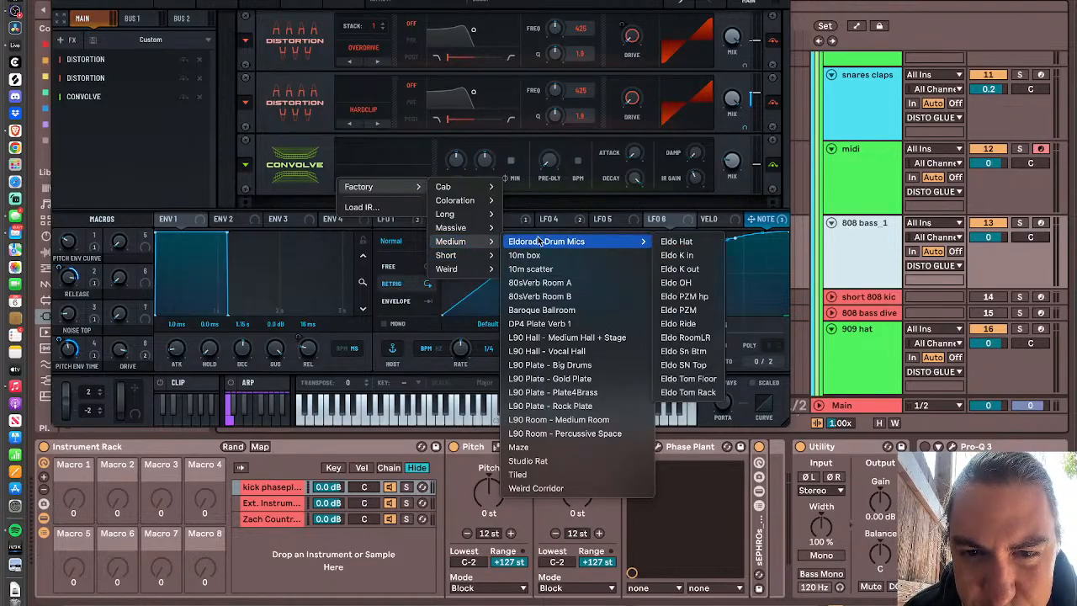
pyautogui.click(677, 241)
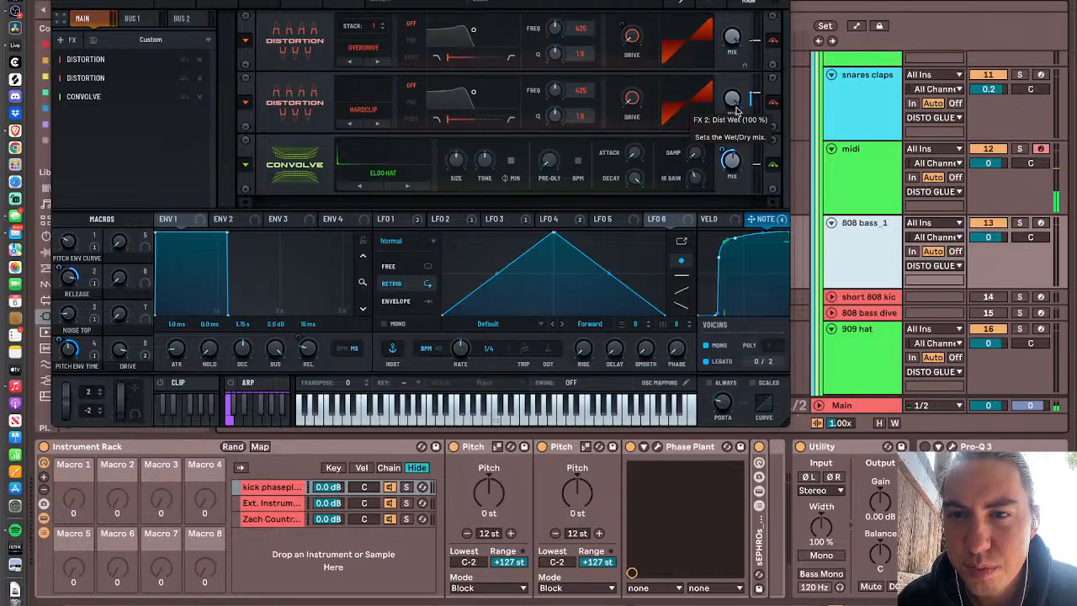
# - Set the note modulation of the Convolve mix to 100% and lower the base mix to its minimum
pyautogui.moveTo(733, 171)
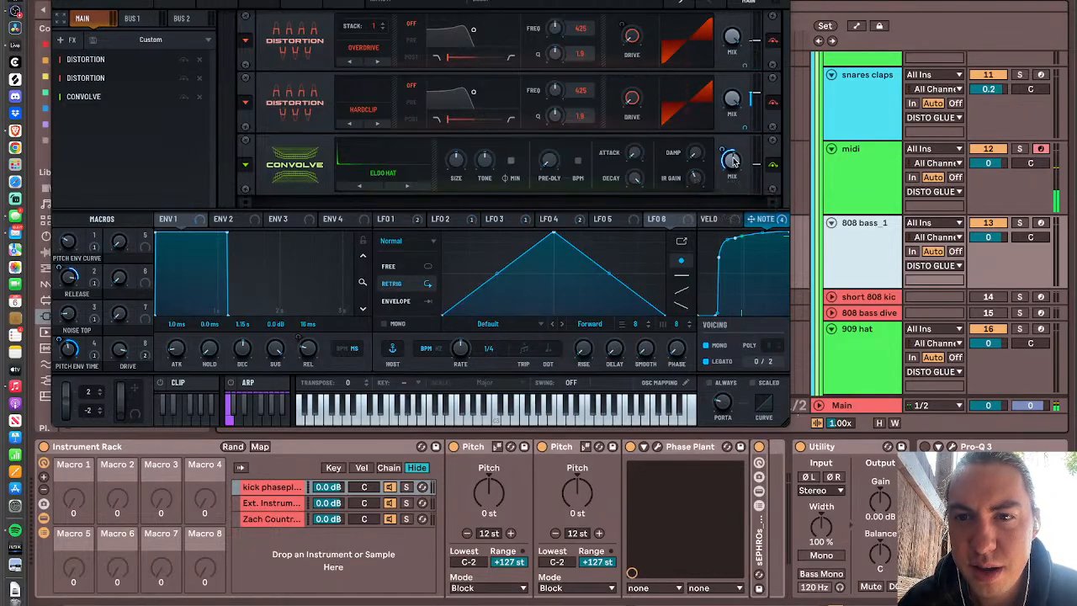
pyautogui.click(734, 162)
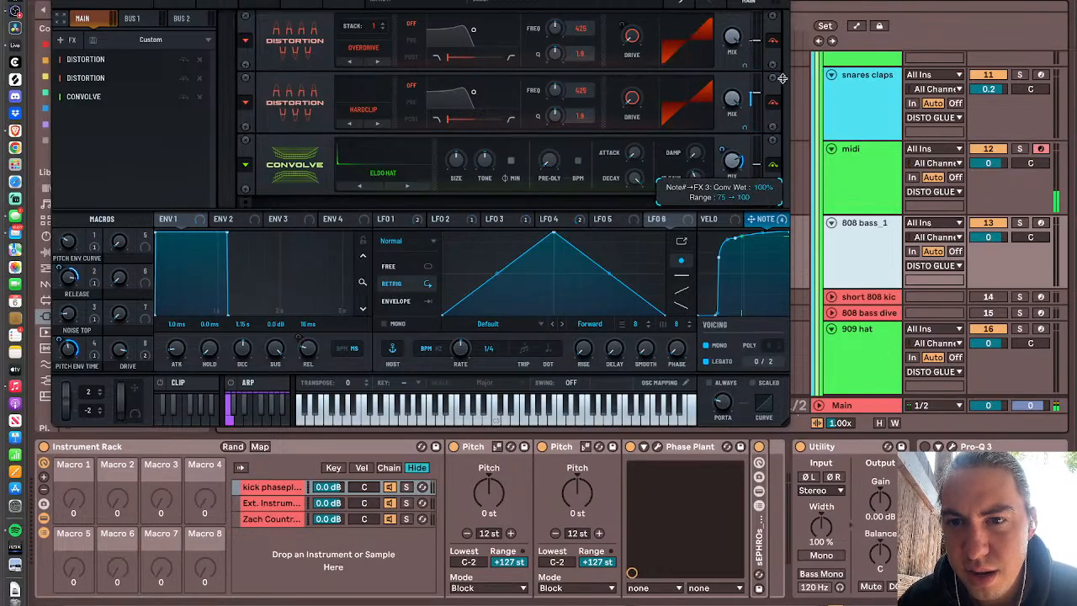
pyautogui.moveTo(735, 161); pyautogui.dragTo(724, 256)
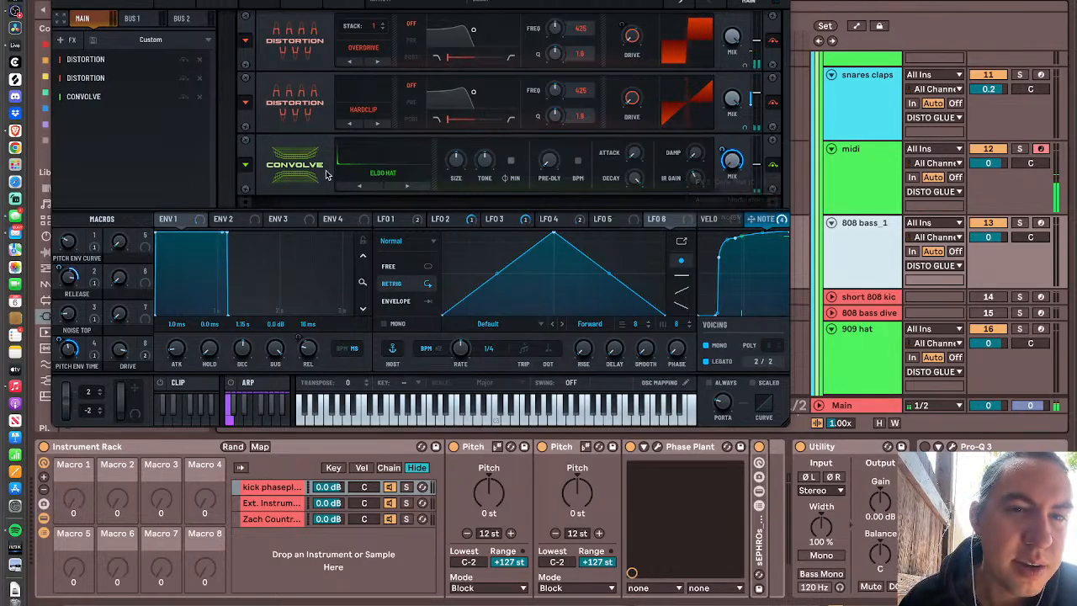
# - Step through the following impulse responses and load Eldo PZM into the Convolve effect
pyautogui.click(402, 186)
pyautogui.click(403, 186)
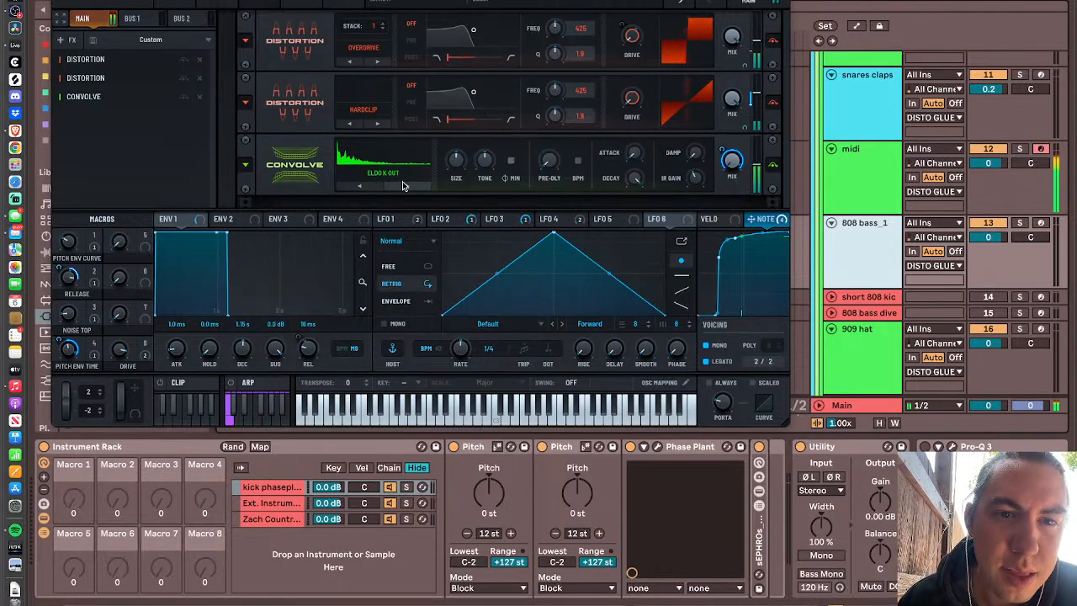
pyautogui.click(402, 185)
pyautogui.click(402, 181)
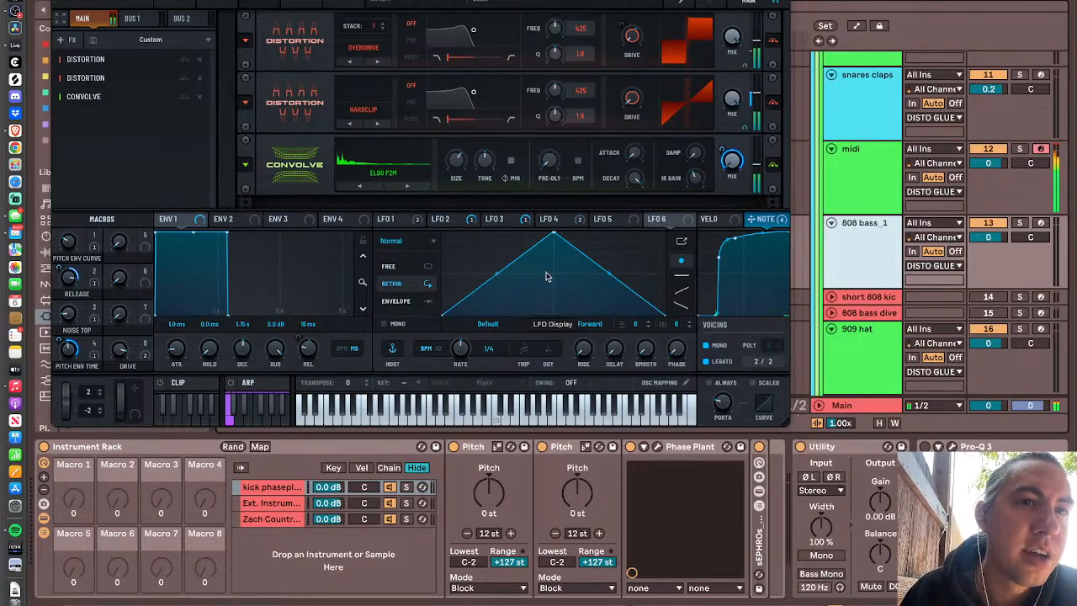
# - Reshape the remap curve of the Note# to FX 3: Conv Wet modulation to stay at zero and rise steeply only for high notes
pyautogui.click(308, 1)
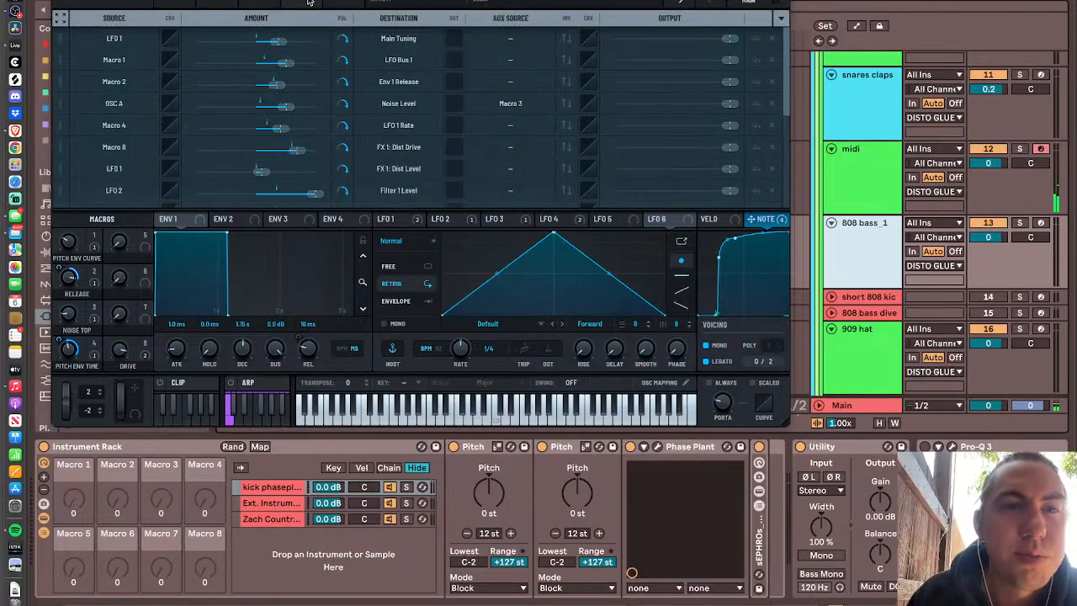
pyautogui.scroll(-5, 367, 103)
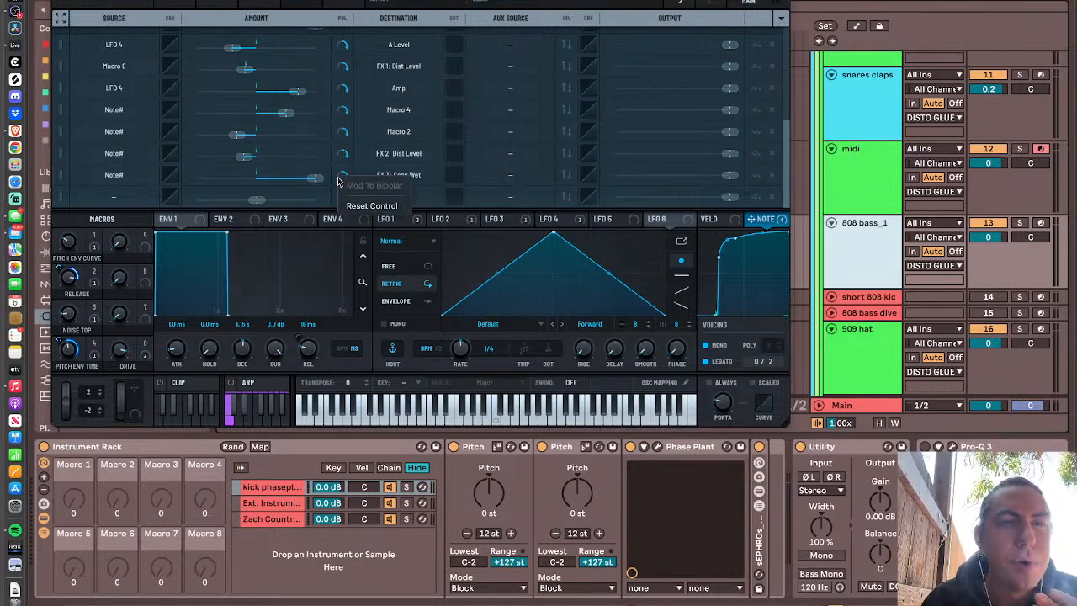
pyautogui.click(170, 176)
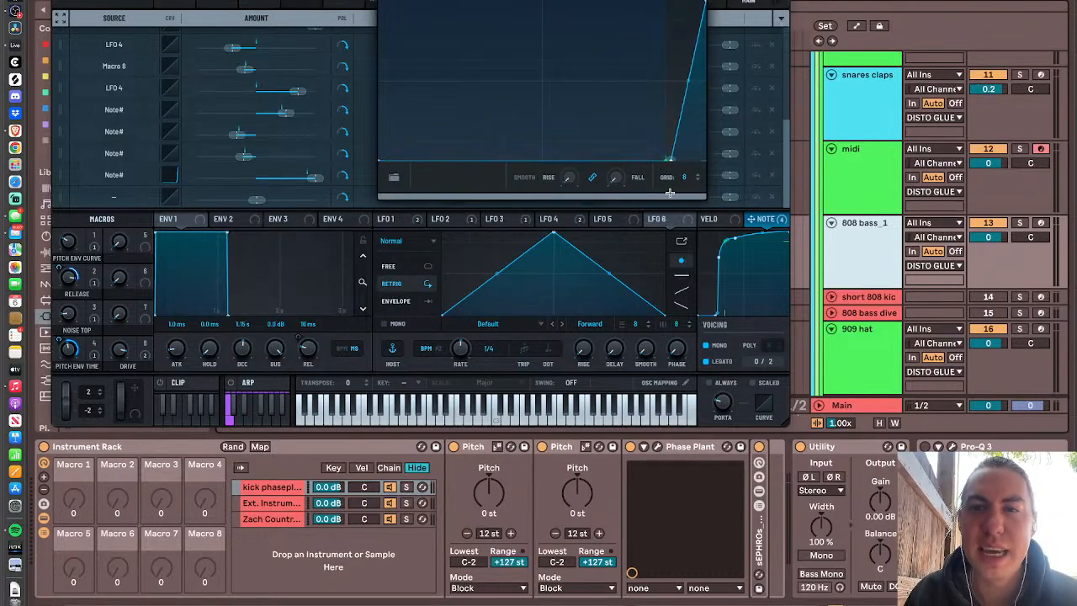
pyautogui.moveTo(644, 36); pyautogui.dragTo(664, 120)
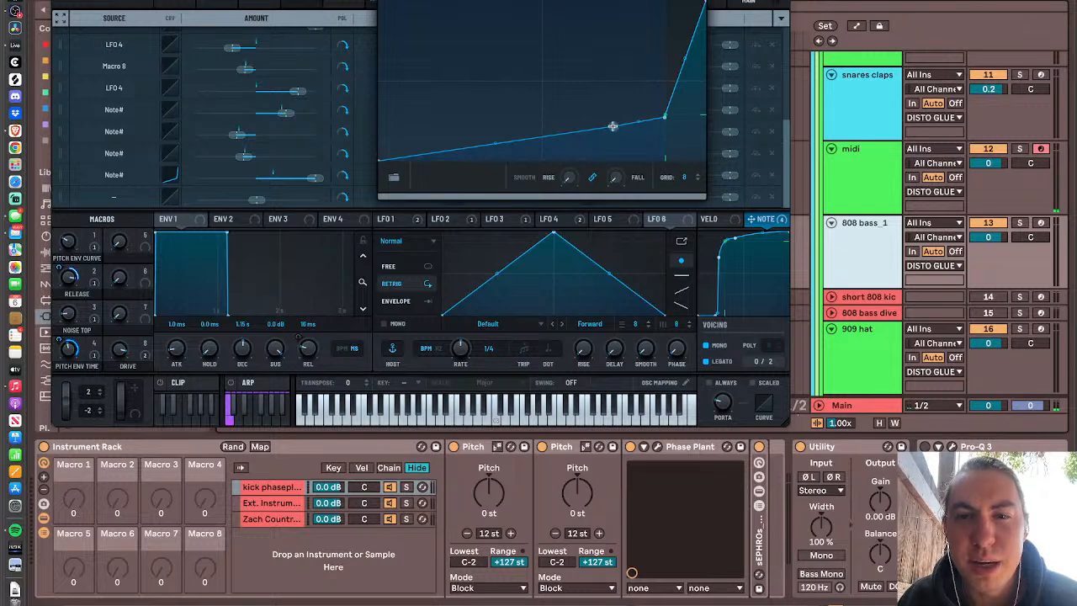
pyautogui.moveTo(612, 126); pyautogui.dragTo(615, 185)
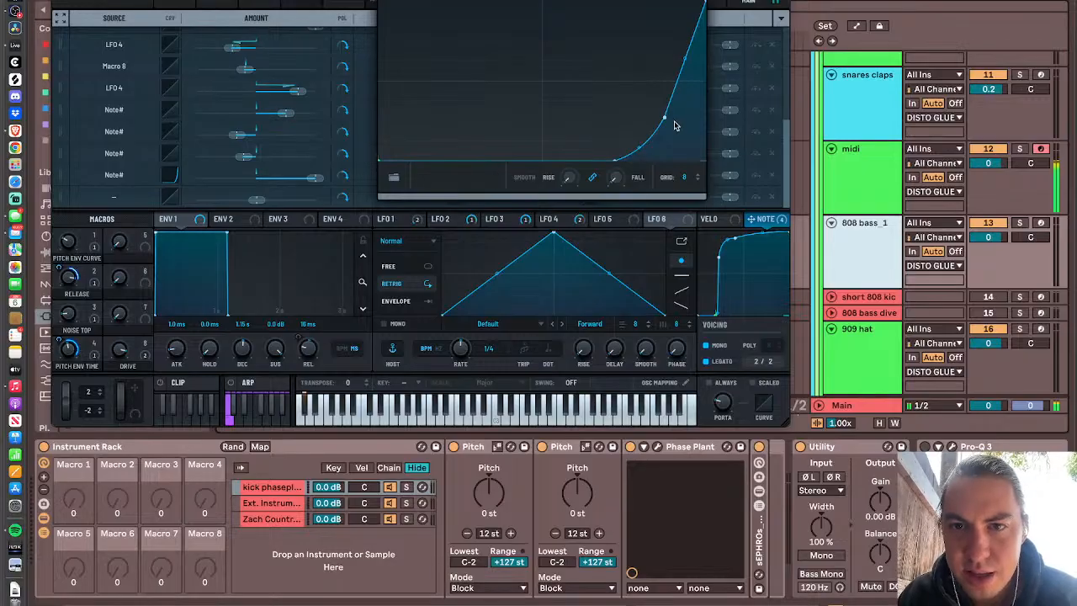
pyautogui.moveTo(666, 121)
pyautogui.mouseDown()
pyautogui.moveTo(671, 142)
pyautogui.moveTo(663, 133)
pyautogui.mouseUp()
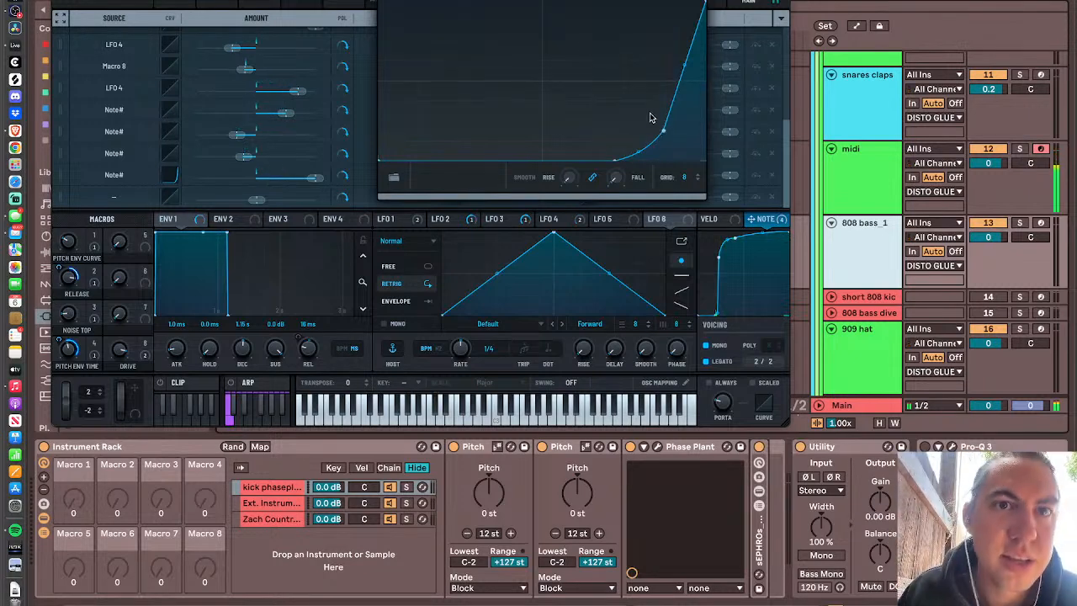
pyautogui.click(699, 0)
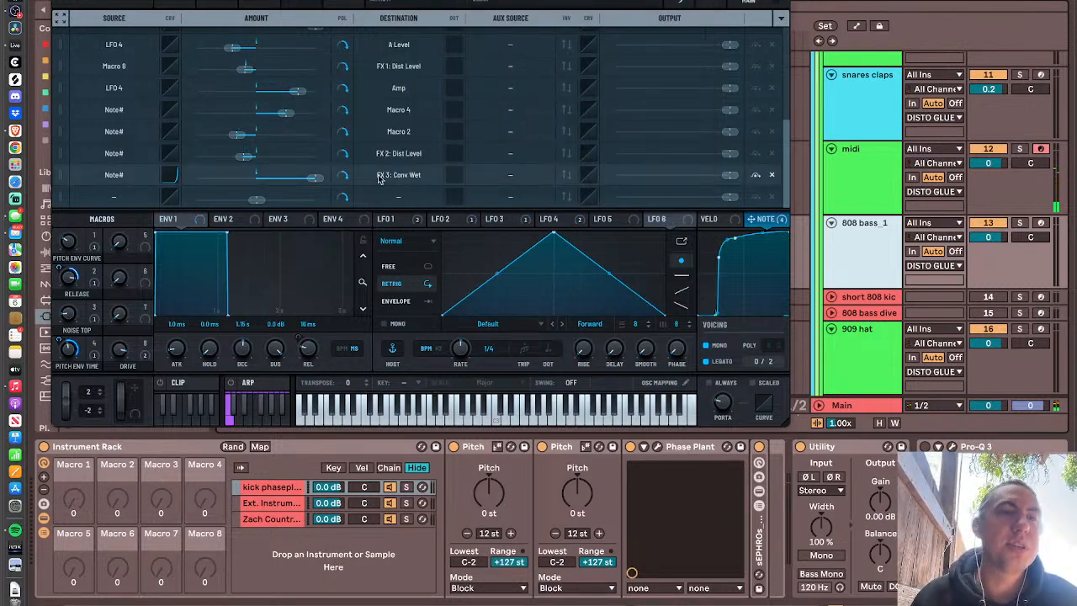
# - Close the Serum 2 window and insert an empty 16-bar MIDI clip at the start of the 808 bass_1 track
pyautogui.click(258, 2)
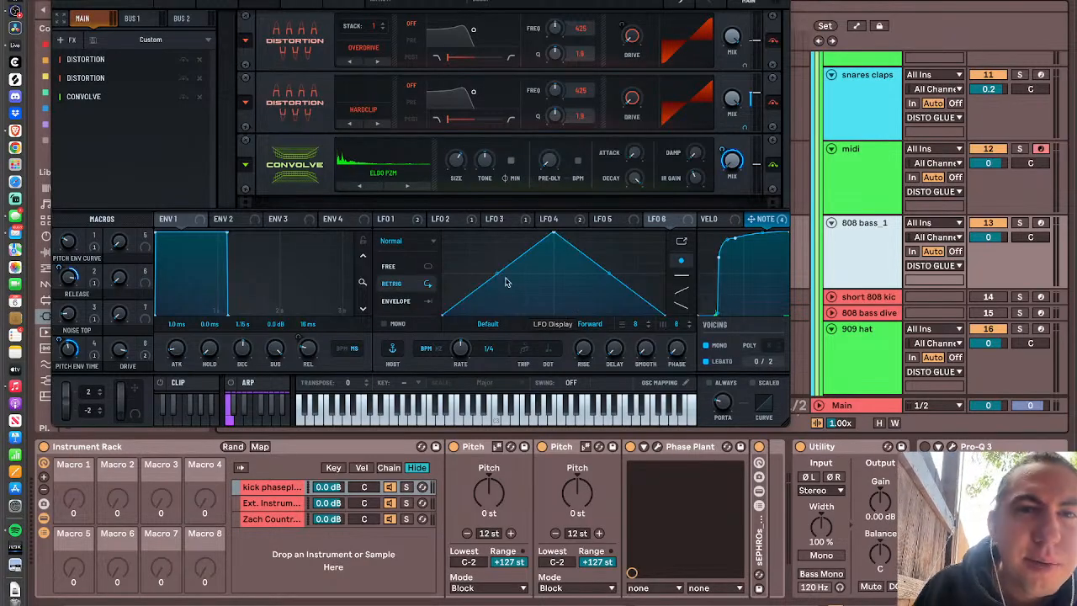
pyautogui.click(175, 2)
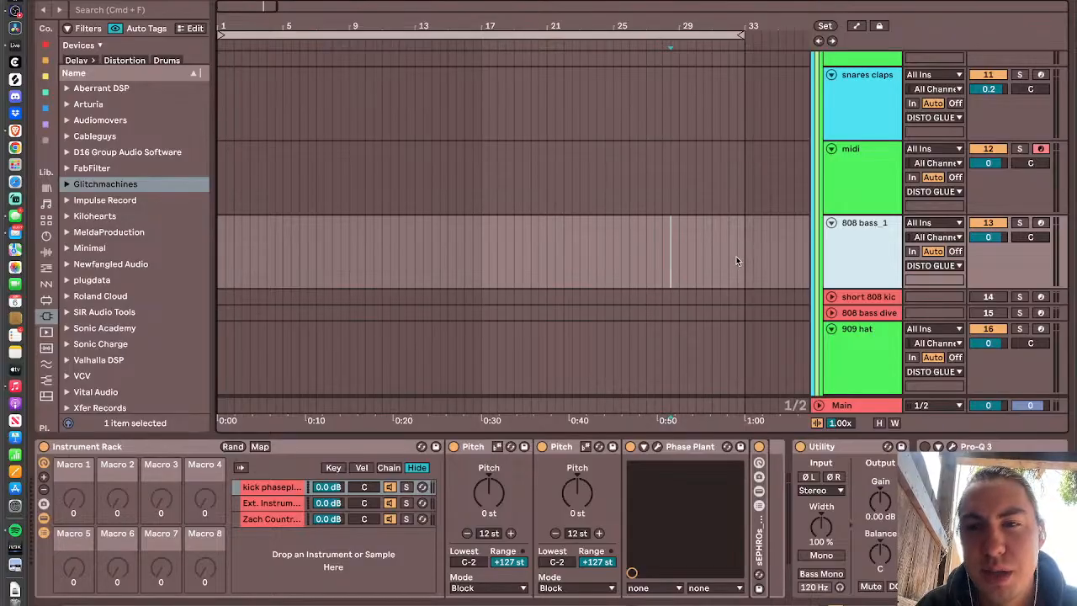
pyautogui.scroll(1, 735, 255)
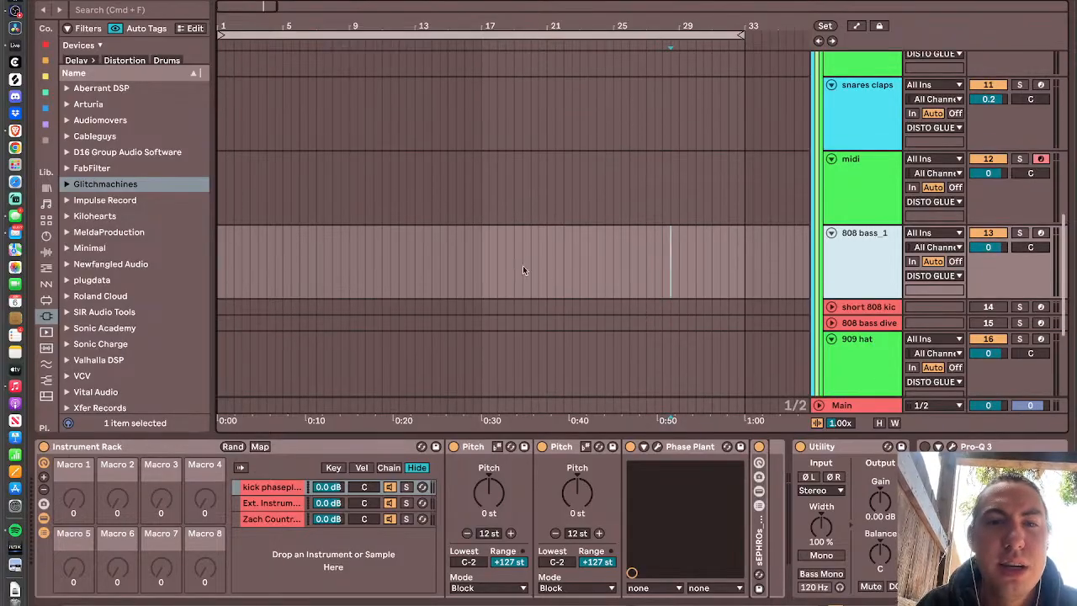
pyautogui.moveTo(481, 267); pyautogui.dragTo(48, 242)
pyautogui.press('super+shift+m')
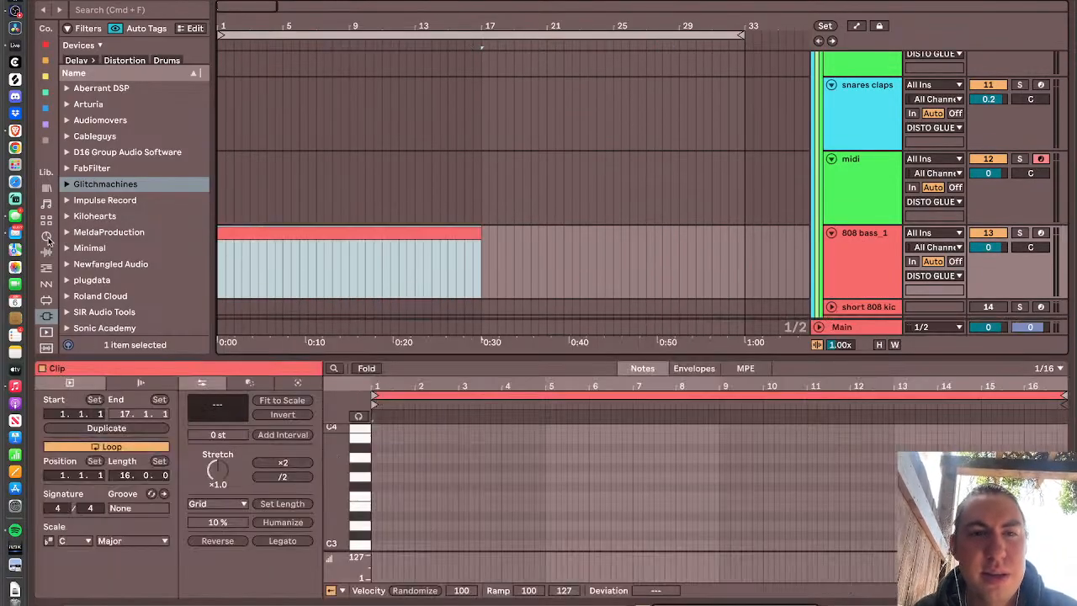
# - Place a note at the clip's start, audition it in different octaves and settle it on D#2
pyautogui.click(373, 526)
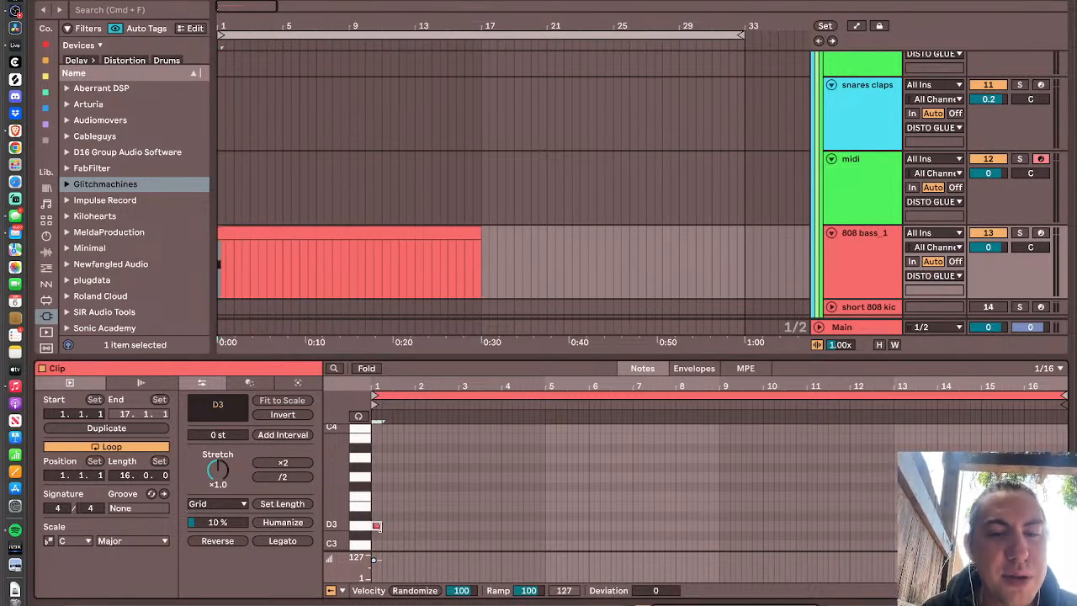
pyautogui.press('space')
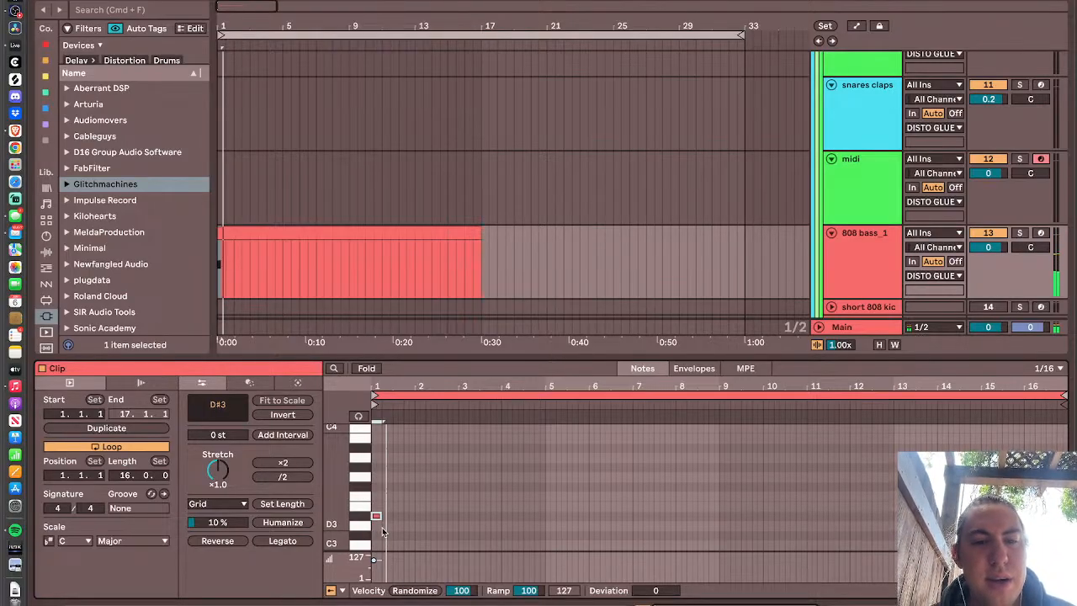
pyautogui.hotkey('shift', 'Down')
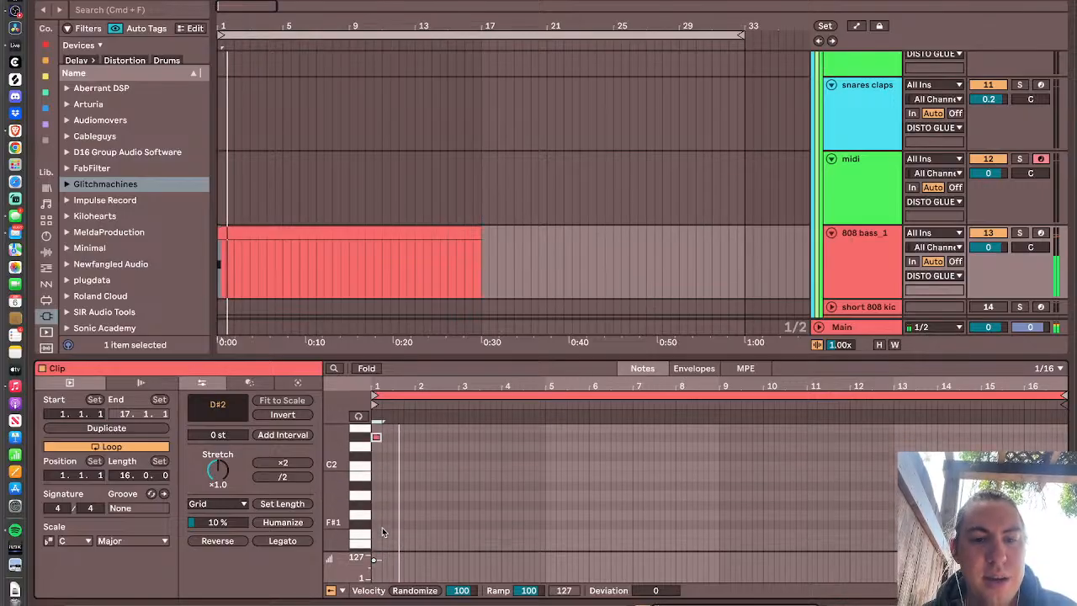
pyautogui.hotkey('shift', 'Down')
pyautogui.press('space')
pyautogui.press('space')
pyautogui.hotkey('shift', 'Up')
pyautogui.press('space')
pyautogui.press('space')
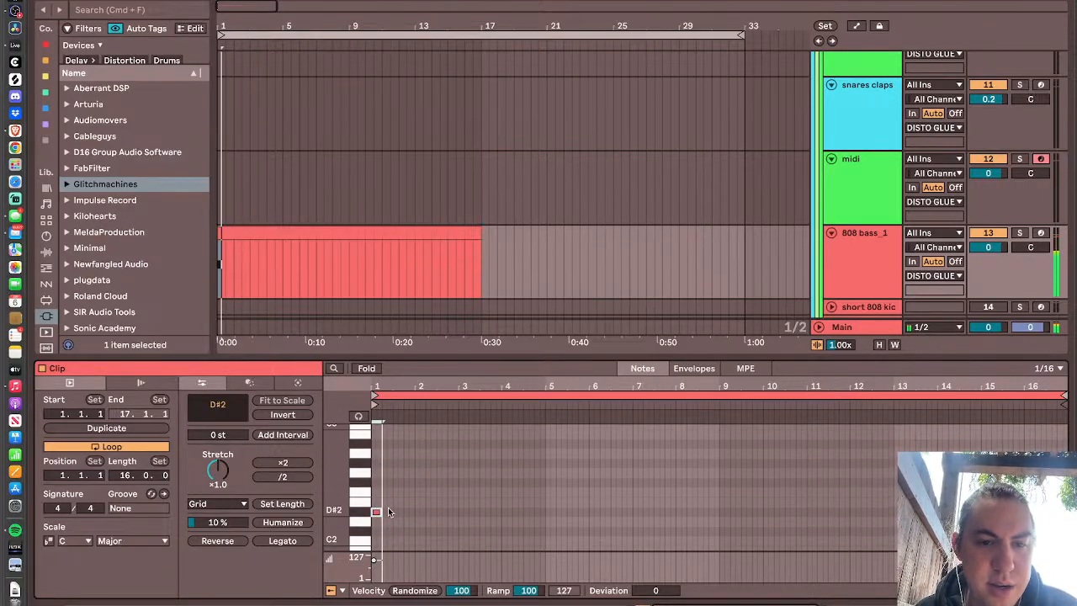
# - Draw a sixteenth-note E2 at 1.1.4, directly after a D#2 note shortened to three sixteenths
pyautogui.scroll(5, 389, 505)
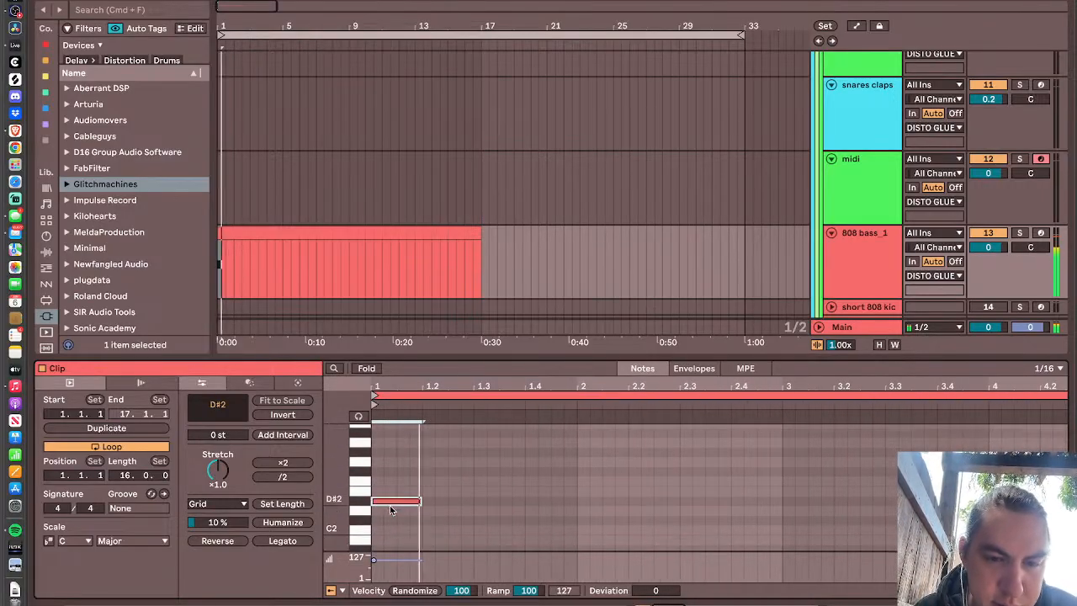
pyautogui.press('space')
pyautogui.press('b')
pyautogui.click(415, 492)
pyautogui.click(416, 510)
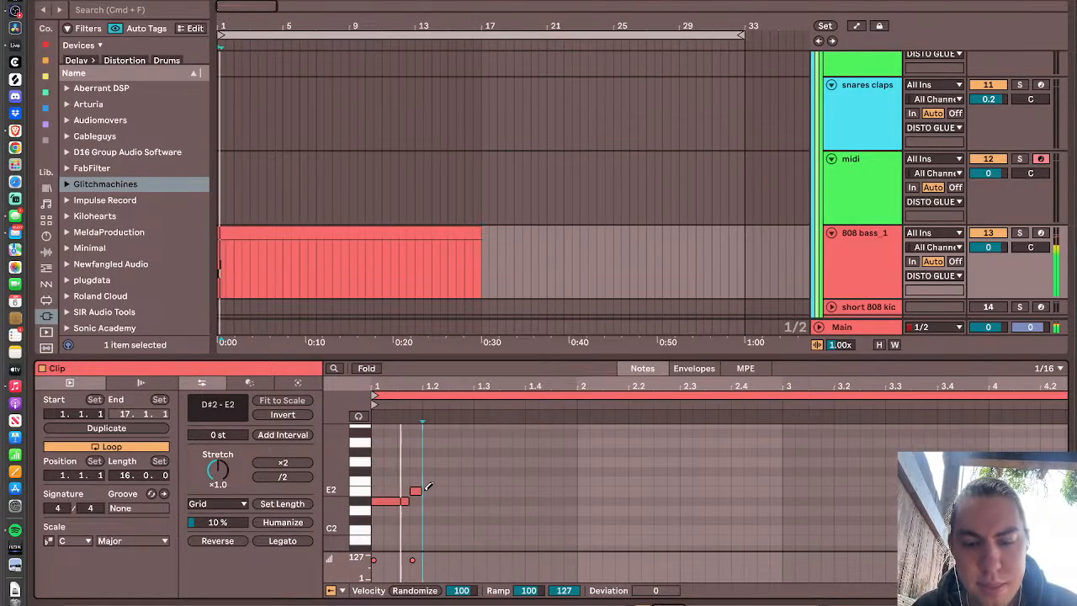
# - Draw a note at 1.2.3, raise it to A3 and lengthen it to three sixteenths
pyautogui.click(455, 440)
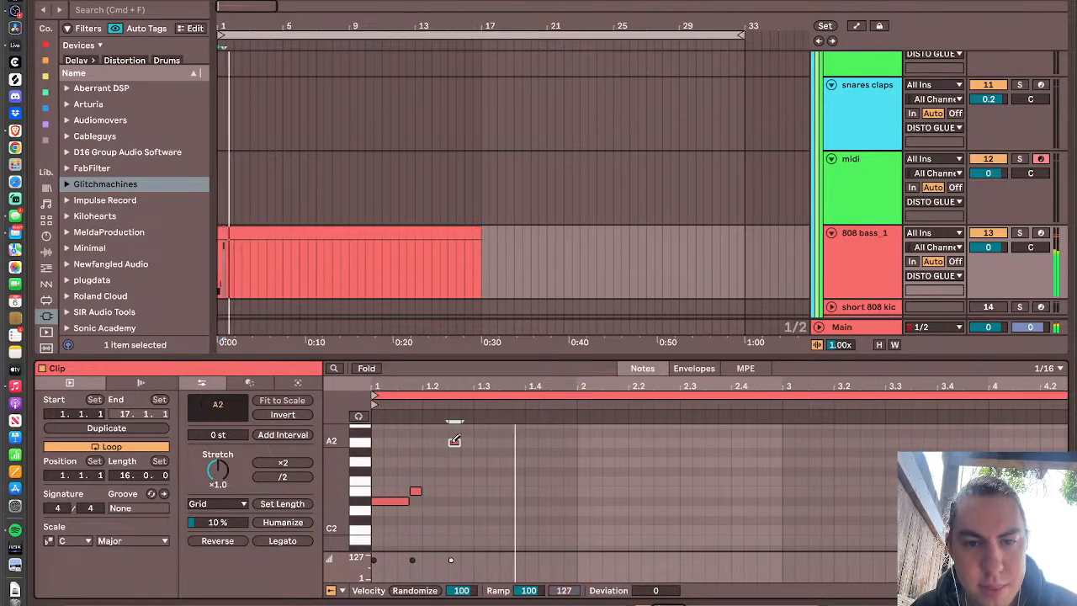
pyautogui.moveTo(454, 440); pyautogui.dragTo(454, 433)
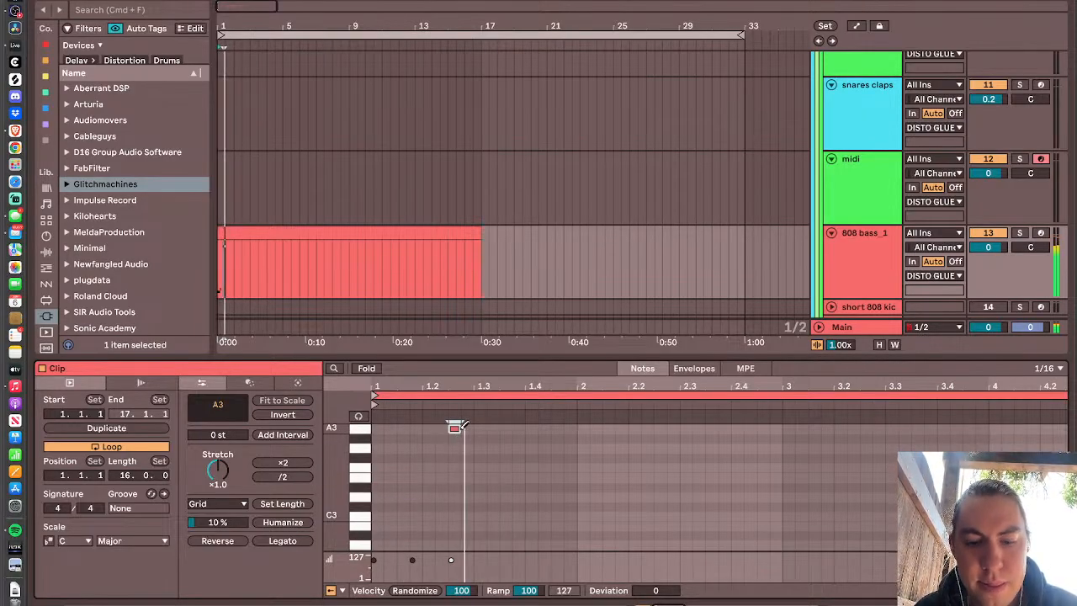
pyautogui.moveTo(460, 427); pyautogui.dragTo(489, 432)
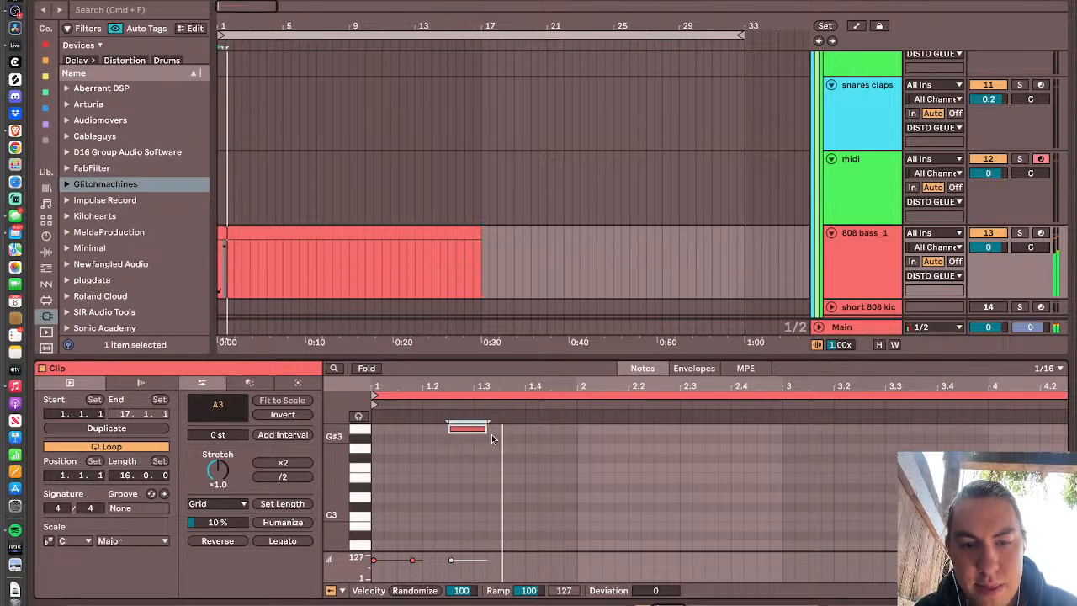
# - Duplicate the A3 note directly after itself, transpose the copy two octaves down to A1 and audition the pattern
pyautogui.hotkey('shift', 'Down')
pyautogui.hotkey('shift', 'Down')
pyautogui.press('space')
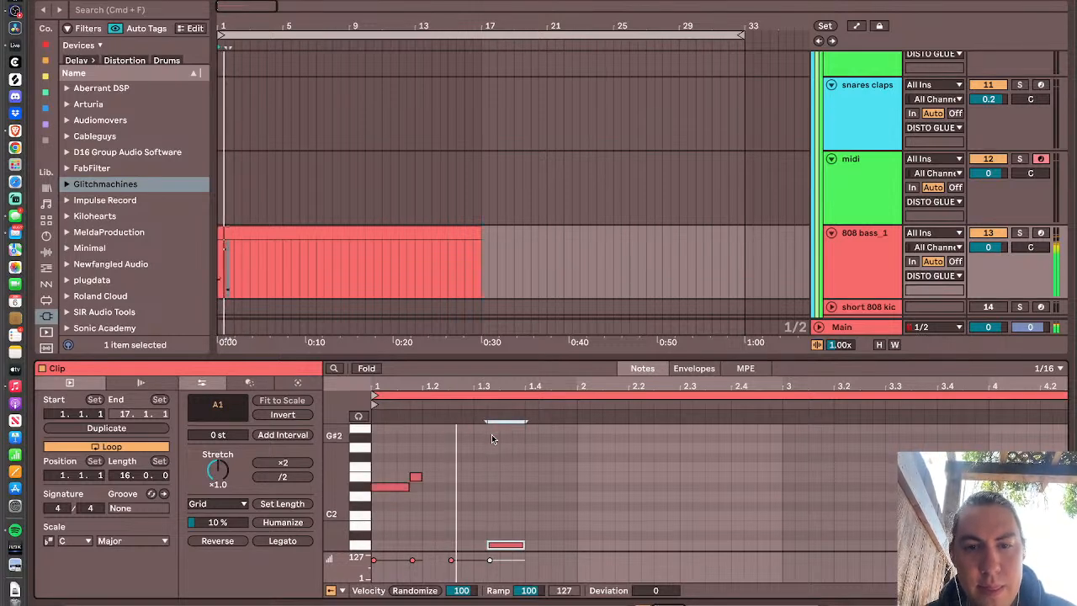
pyautogui.press('space')
pyautogui.press('space')
pyautogui.scroll(5, 490, 487)
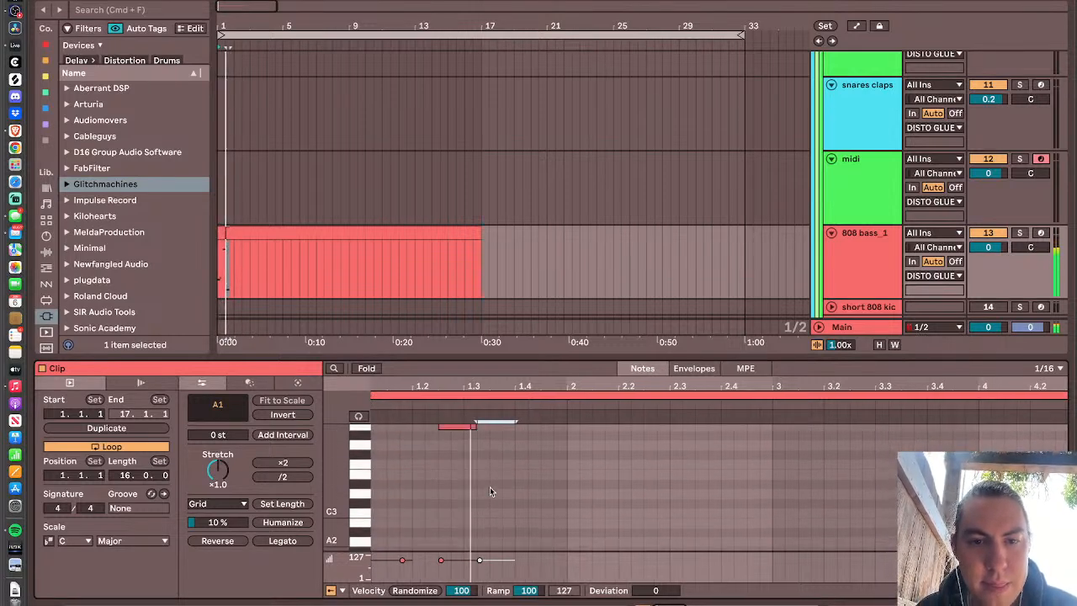
pyautogui.press('space')
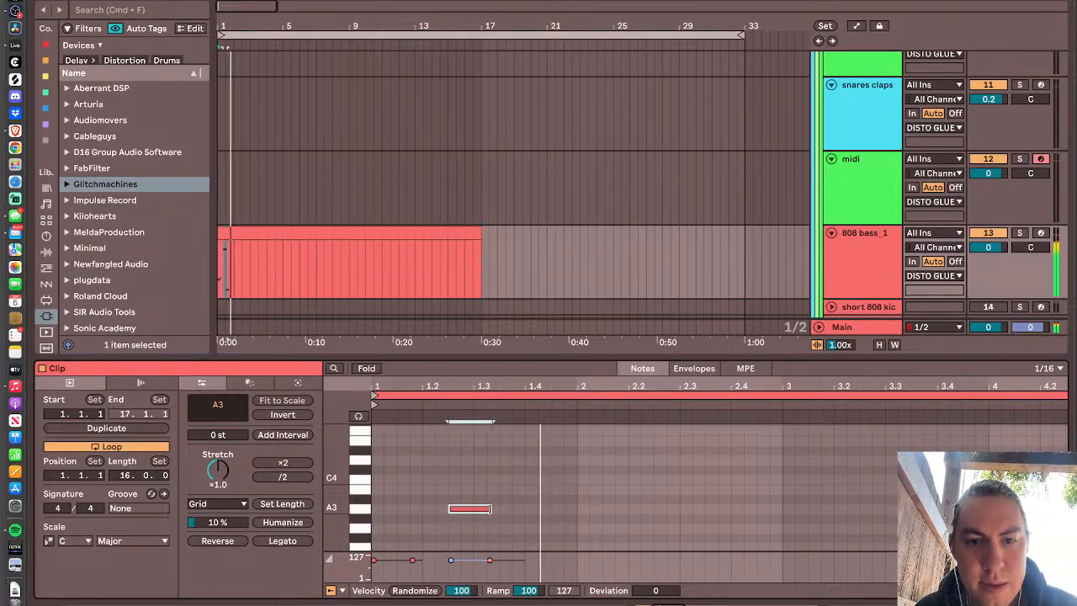
# - Duplicate the A1 note directly after itself and transpose the copy down eight semitones to C#1
pyautogui.scroll(-5, 492, 509)
pyautogui.press('space')
pyautogui.click(515, 468)
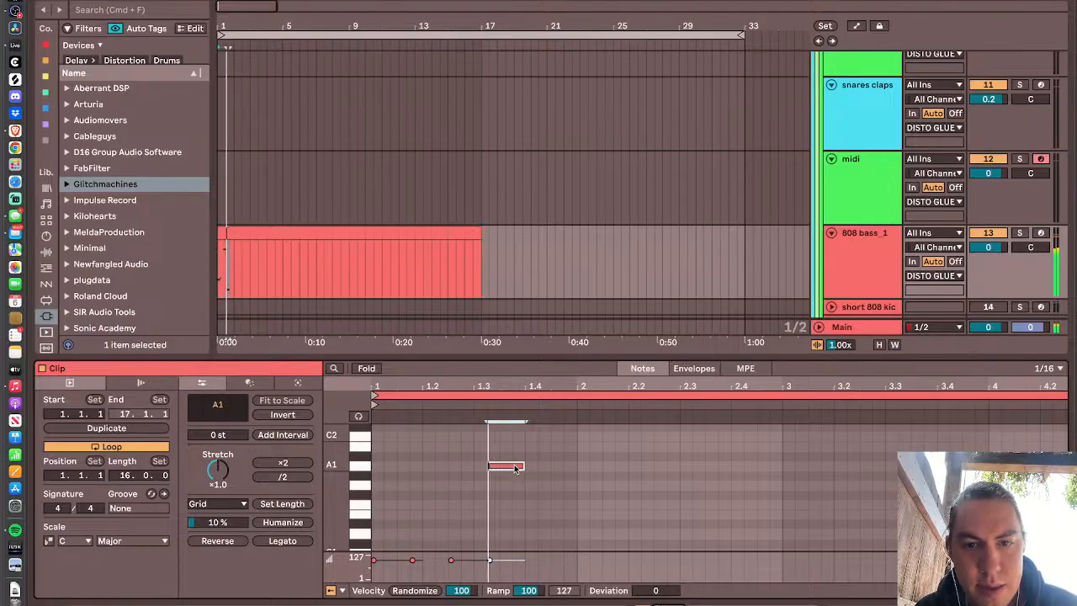
pyautogui.press('super+d')
pyautogui.press('Down')
pyautogui.press('Down')
pyautogui.press('Down')
pyautogui.press('Down')
pyautogui.press('Down')
pyautogui.press('Down')
pyautogui.press('Down')
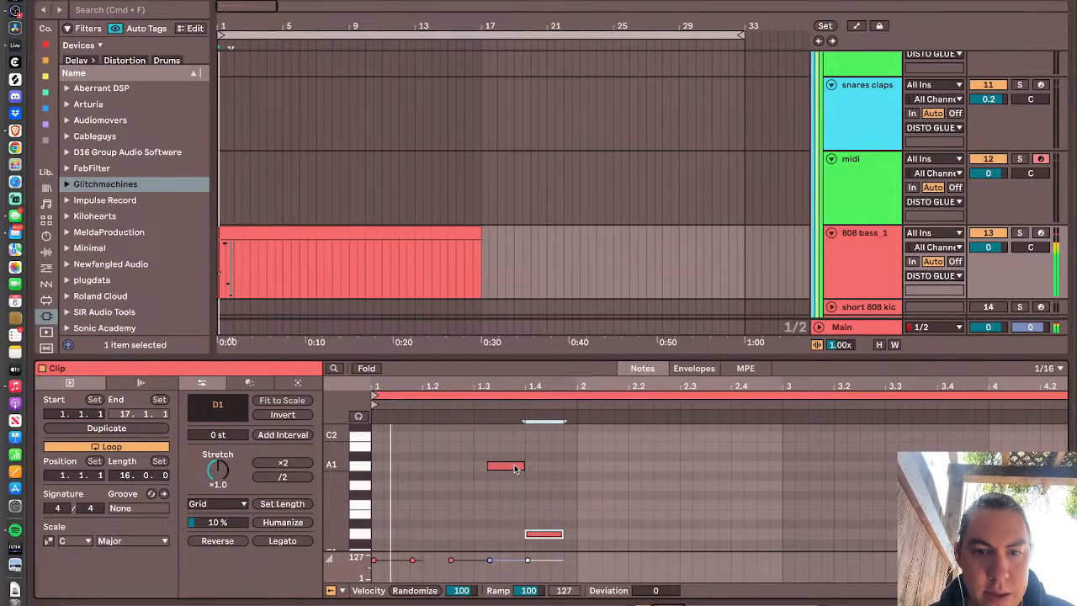
pyautogui.press('Down')
# - Raise the last note to D1 and extend its length to two beats
pyautogui.scroll(4, 514, 467)
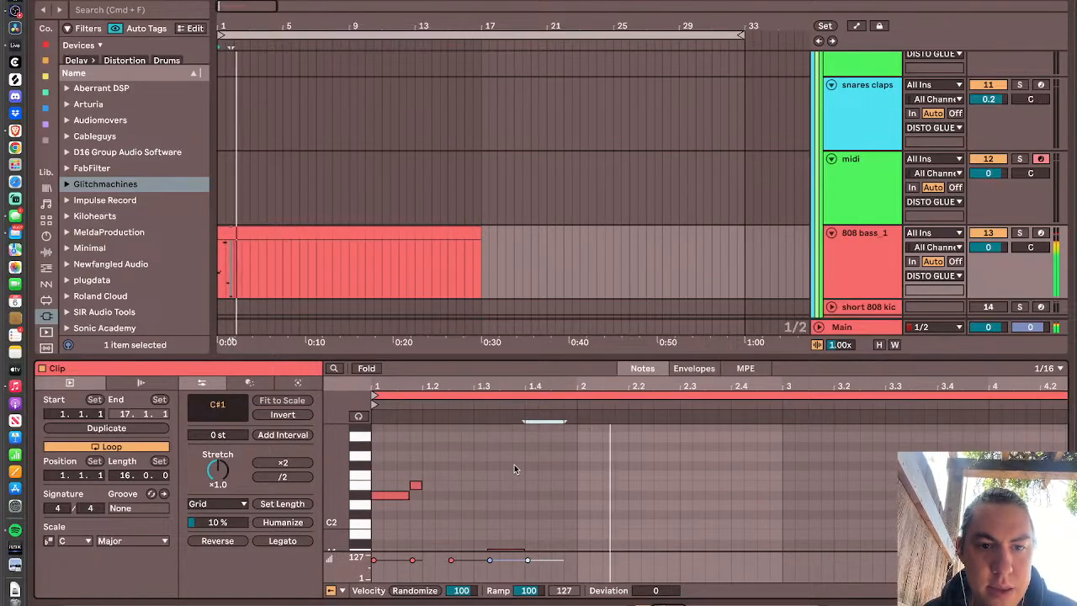
pyautogui.scroll(-5, 514, 464)
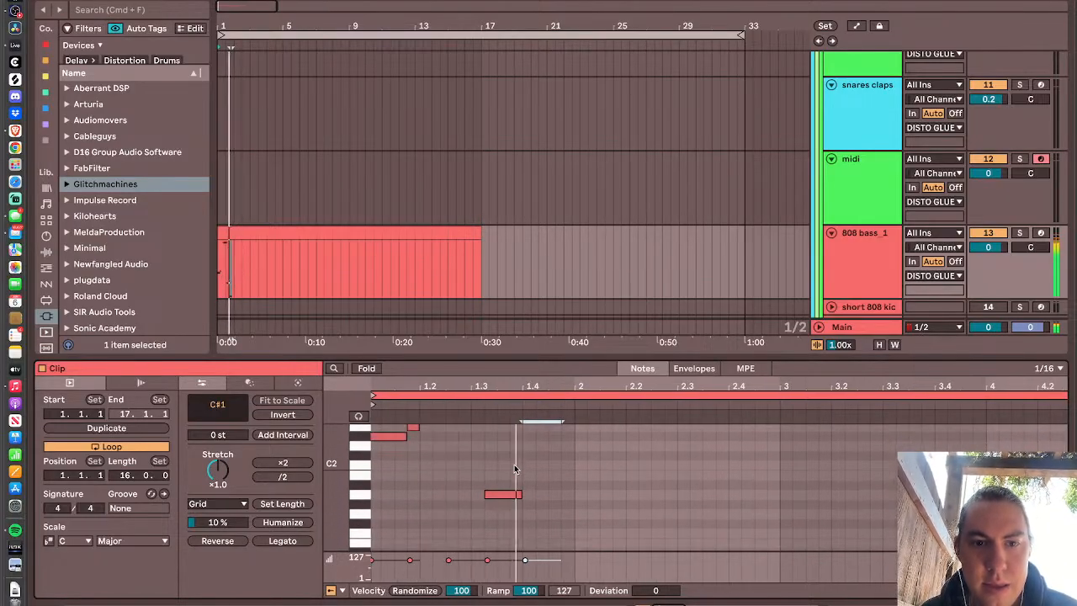
pyautogui.scroll(-6, 514, 469)
pyautogui.hscroll(-1, 514, 469)
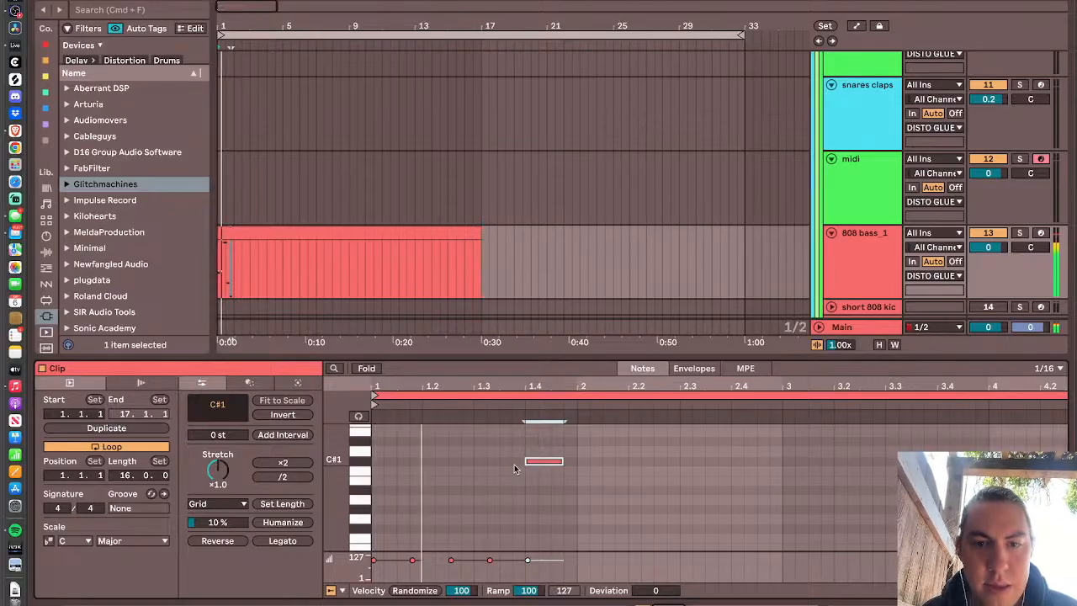
pyautogui.press('Up')
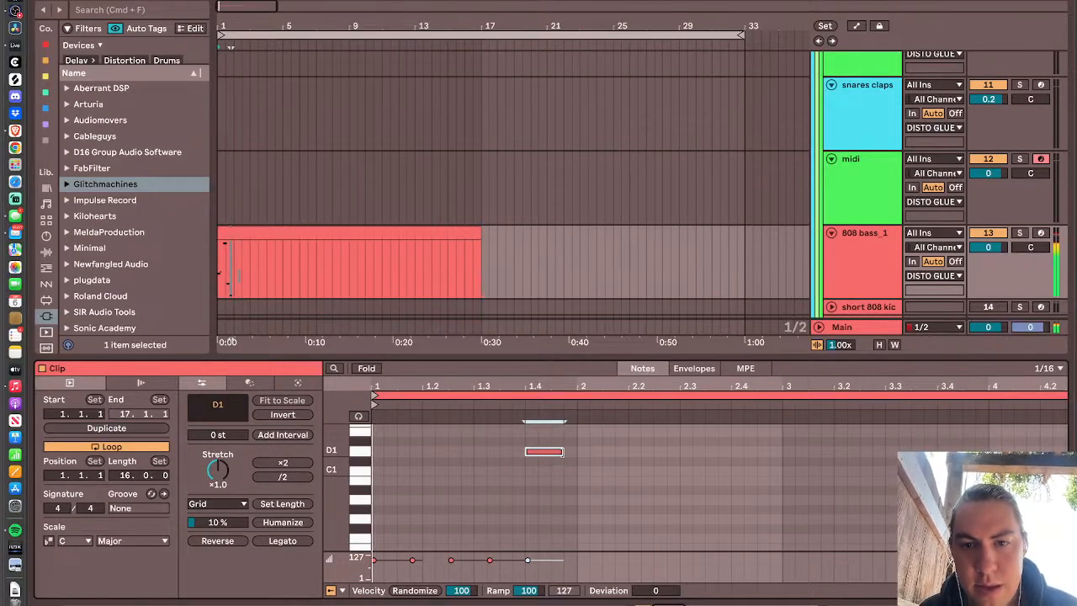
pyautogui.moveTo(562, 451); pyautogui.dragTo(627, 451)
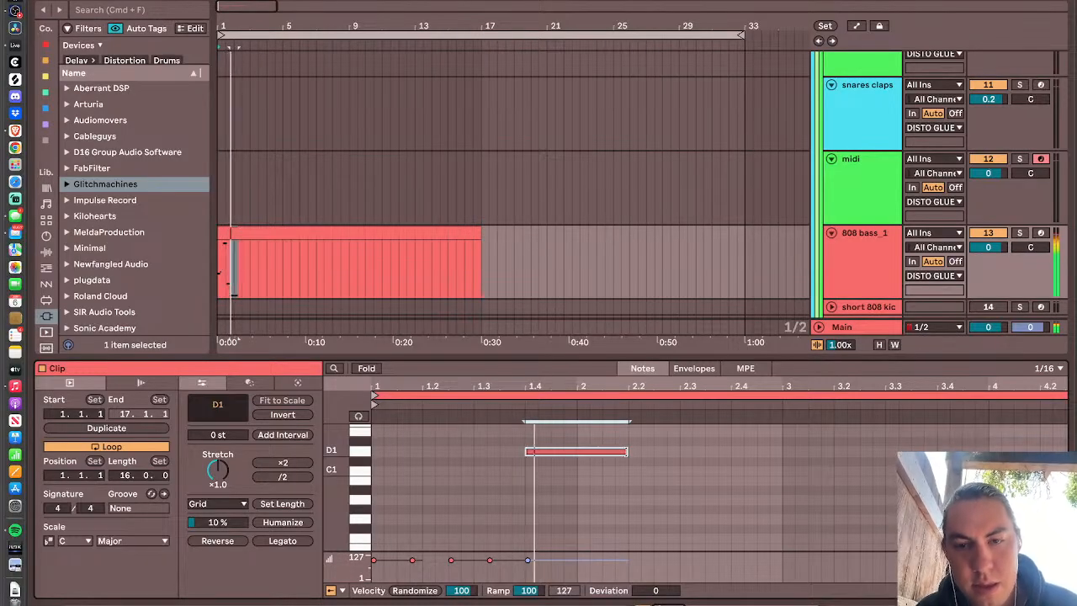
# - Extend the D1 line to 3.4.1 with end-to-end duplicates of the note, varying their lengths between half a beat and one and a half beats
pyautogui.press('super+d')
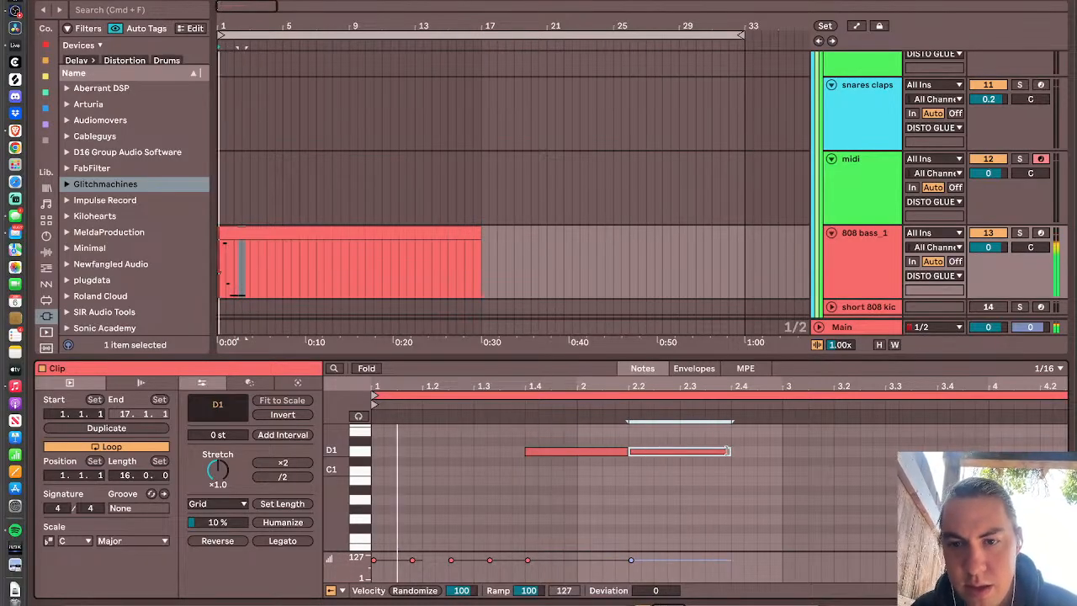
pyautogui.moveTo(729, 451); pyautogui.dragTo(705, 451)
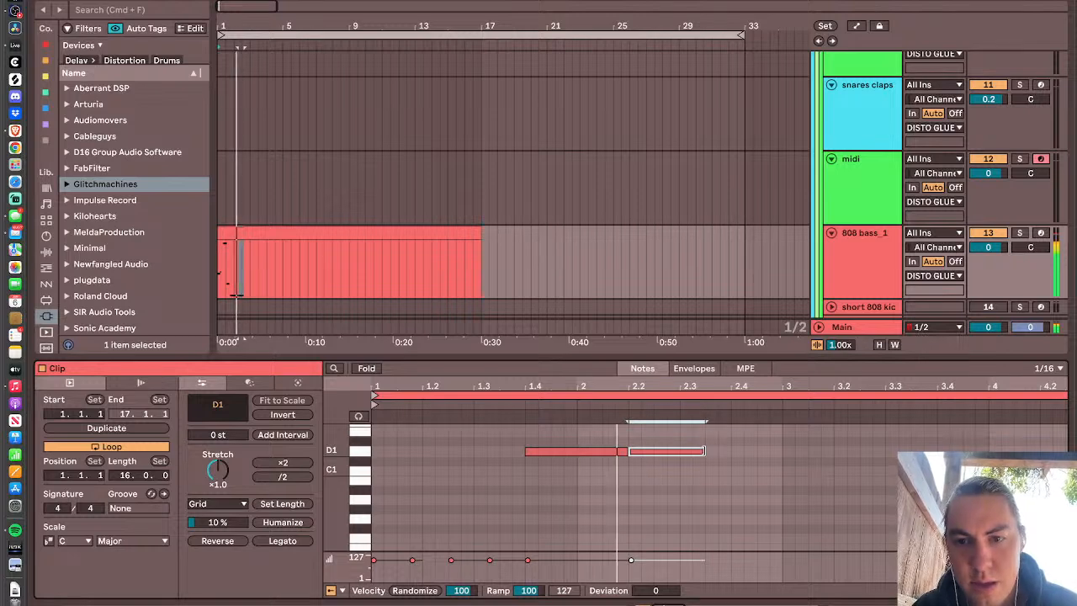
pyautogui.press('super+d')
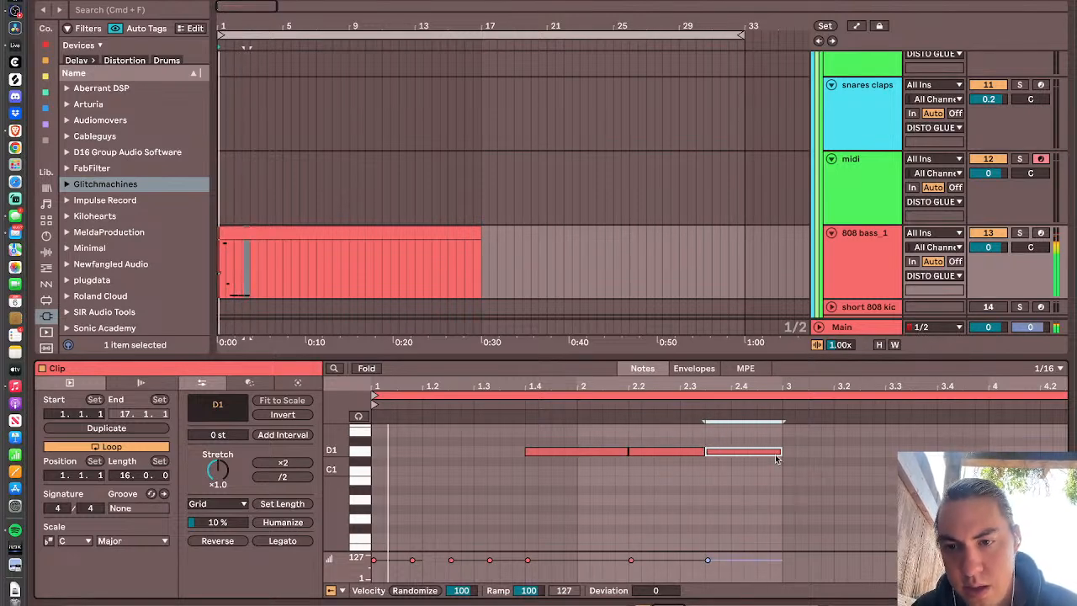
pyautogui.moveTo(780, 451); pyautogui.dragTo(858, 452)
pyautogui.press('super+d')
pyautogui.press('super+d')
pyautogui.press('super+d')
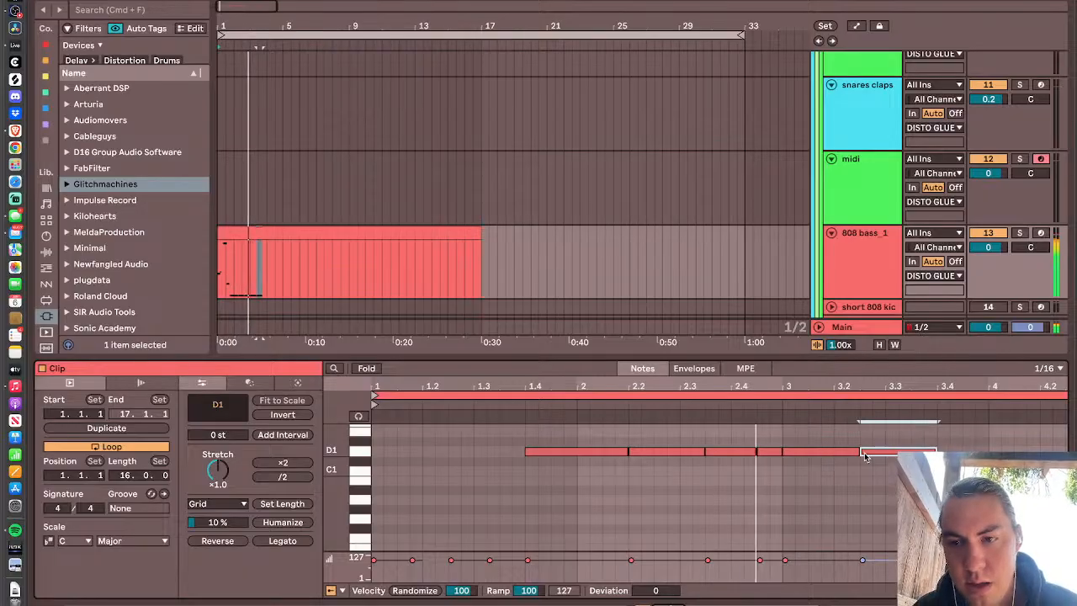
# - Transpose the last note up to D#2 and trim its start so it lasts three sixteenths
pyautogui.press('Up')
pyautogui.hotkey('shift', 'Up')
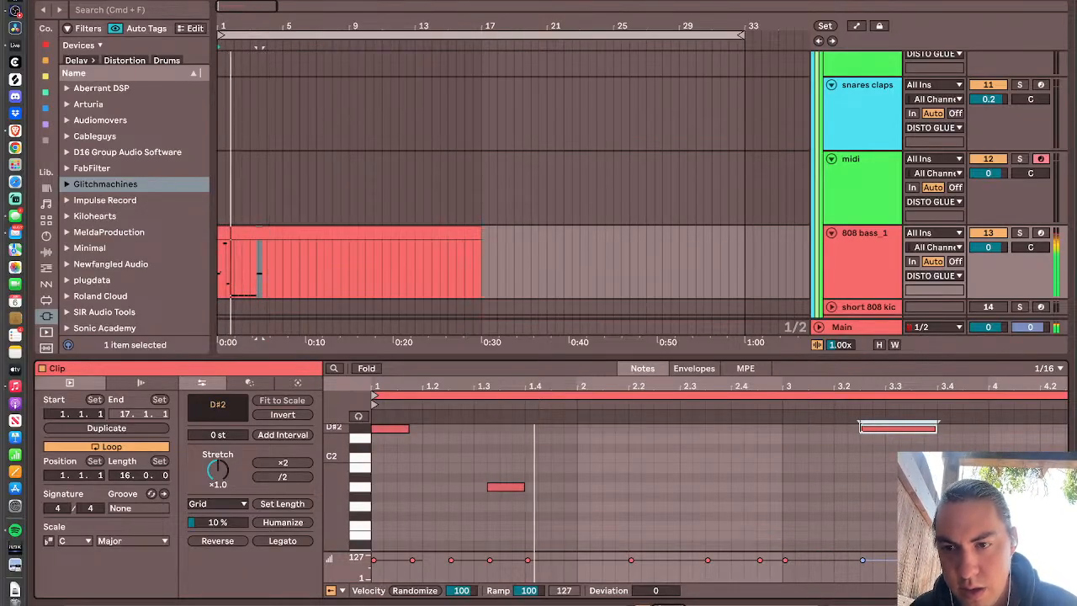
pyautogui.moveTo(861, 428); pyautogui.dragTo(889, 428)
# - Add sixteenth notes on D#1 at 3.2.3, D1 at 3.4.1 and D#1 at 4.2.1
pyautogui.scroll(-5, 894, 429)
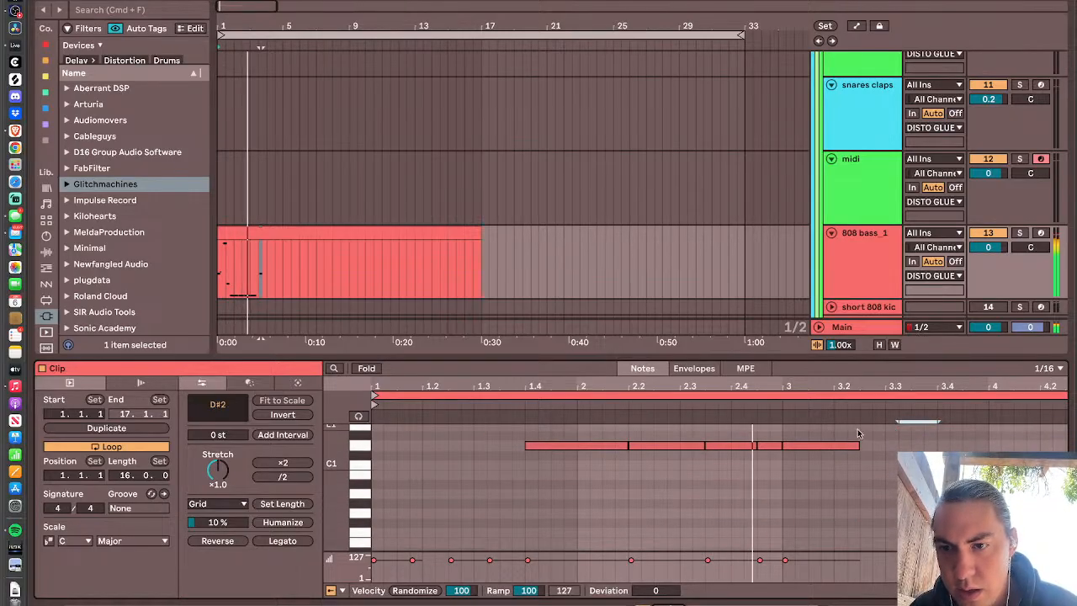
pyautogui.doubleClick(865, 436)
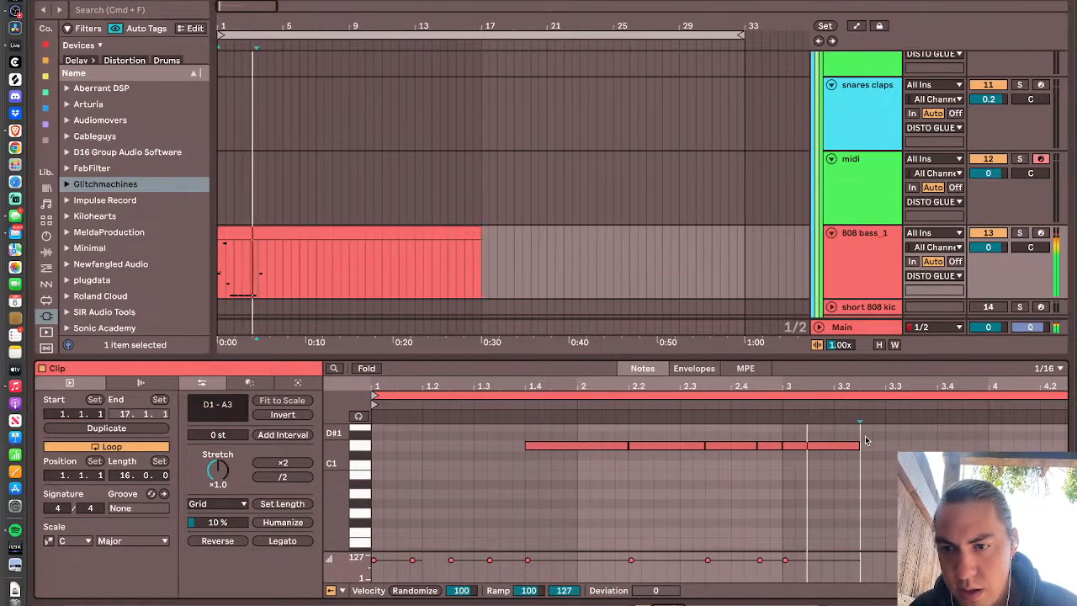
pyautogui.doubleClick(943, 445)
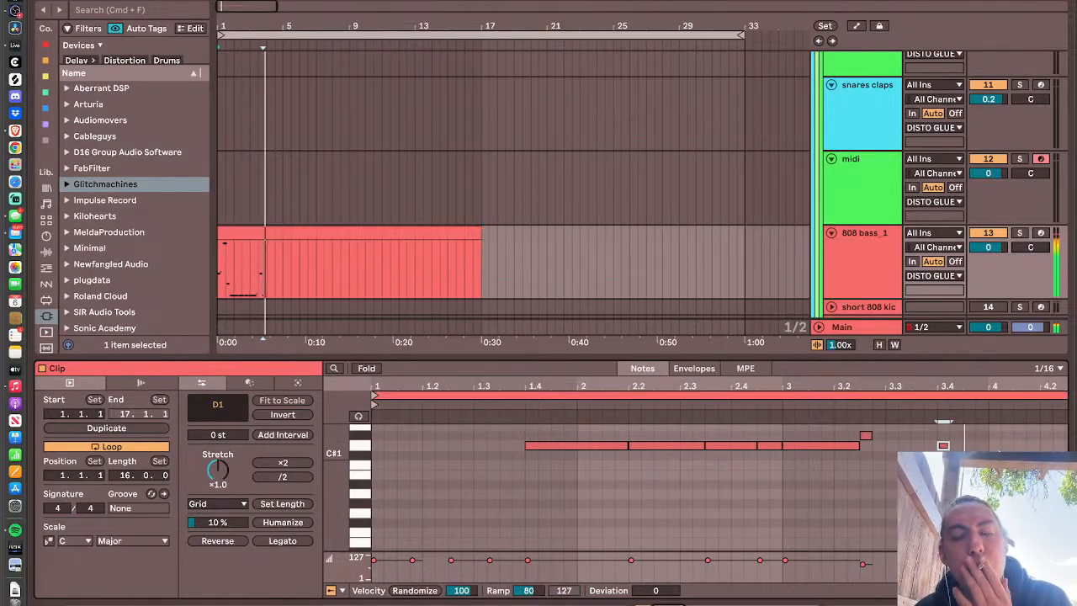
pyautogui.click(1049, 443)
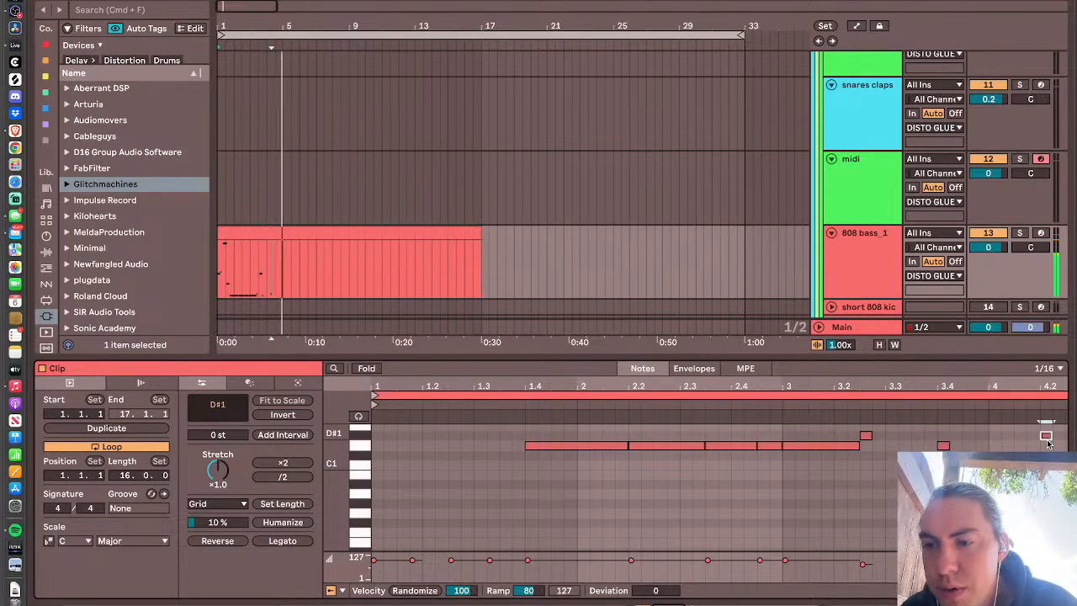
# - Audition the pattern from the start and add a sixteenth note on C#3 at 4.3.1
pyautogui.hscroll(4, 1047, 444)
pyautogui.press('space')
pyautogui.press('space')
pyautogui.hscroll(3, 848, 444)
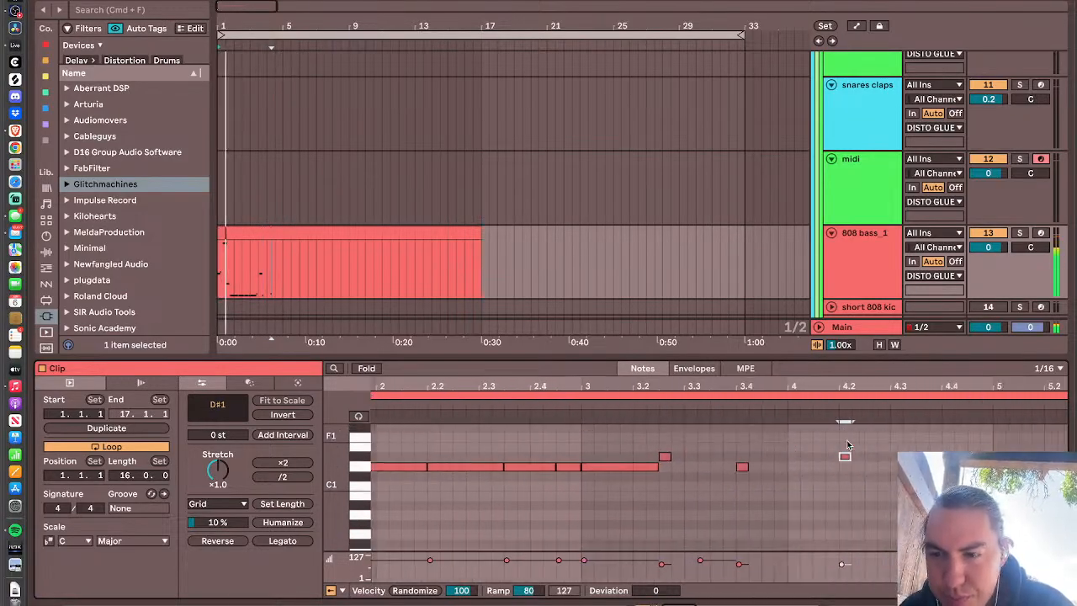
pyautogui.hscroll(3, 847, 444)
pyautogui.scroll(5, 848, 444)
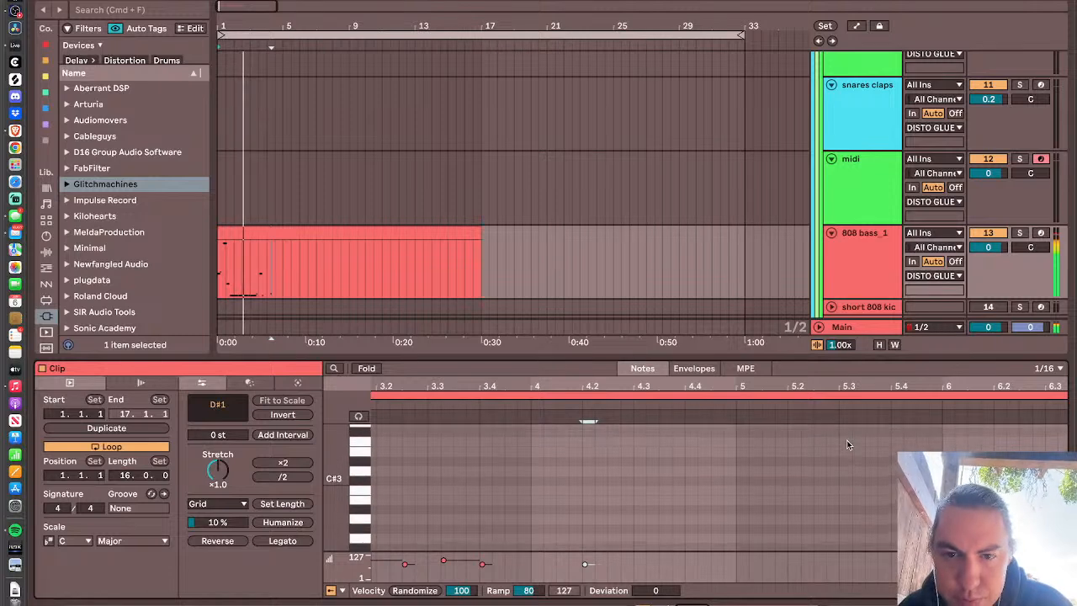
pyautogui.hscroll(2, 639, 481)
pyautogui.scroll(3, 638, 481)
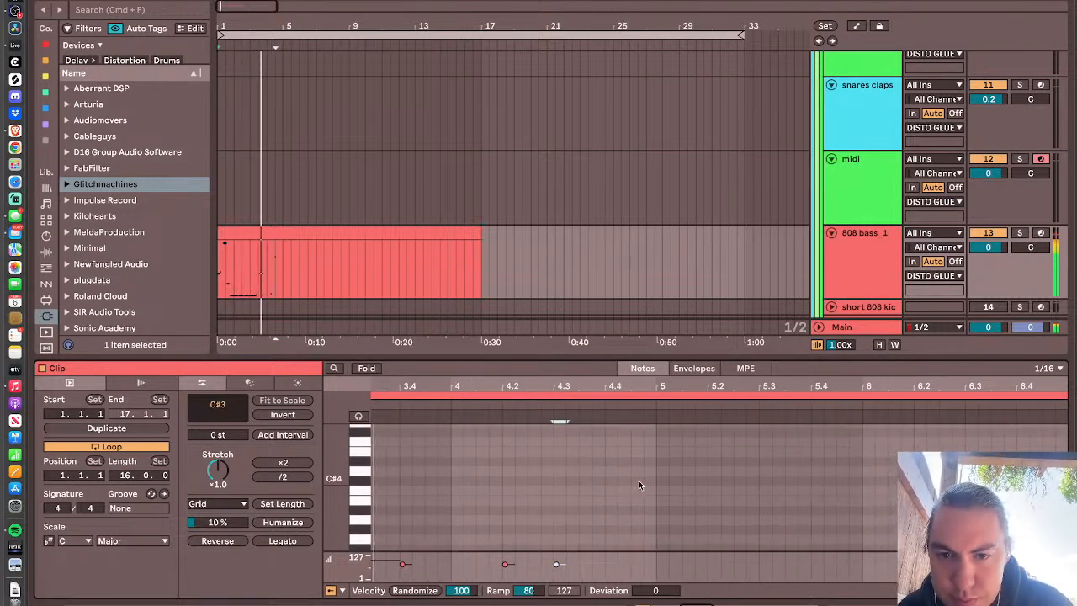
# - Replay the pattern from the start and check how the notes in bars 3 and 4 lead up to the C#3 note
pyautogui.scroll(-5, 639, 480)
pyautogui.hscroll(-1, 639, 481)
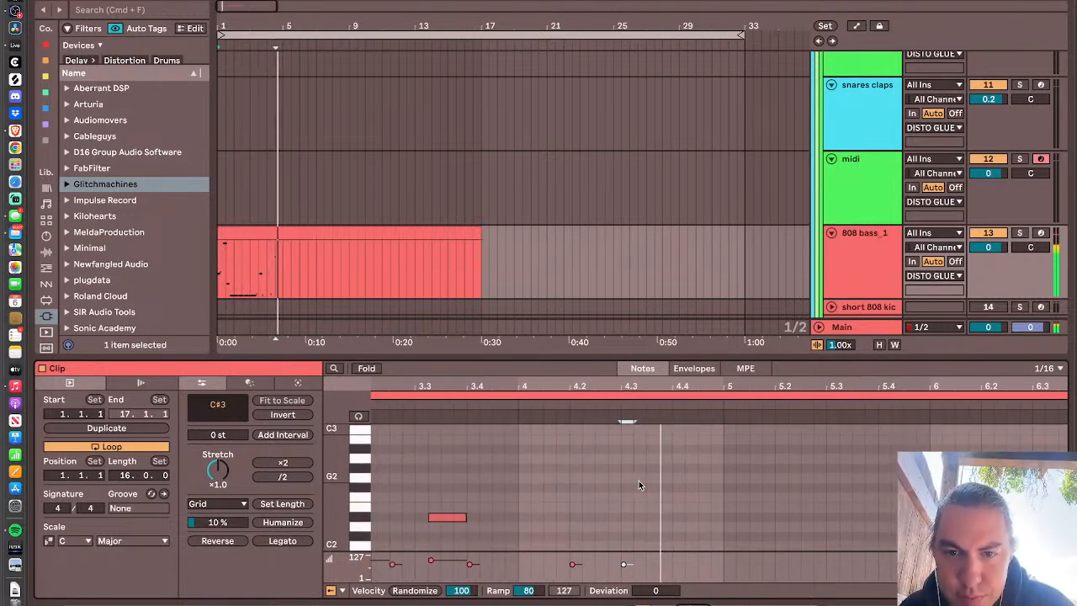
pyautogui.scroll(3, 639, 481)
pyautogui.press('space')
pyautogui.press('space')
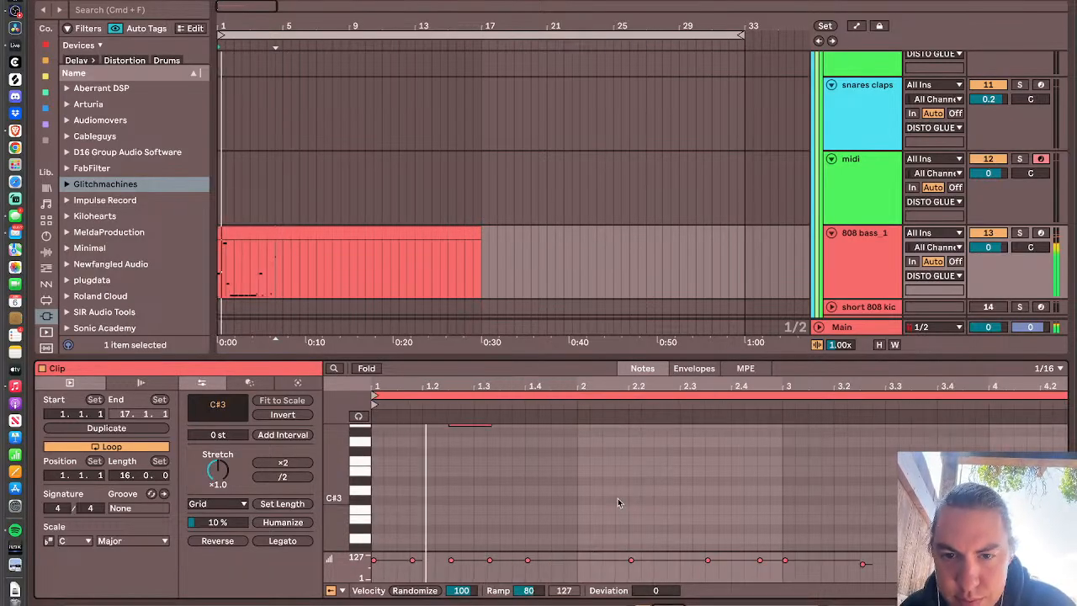
pyautogui.scroll(-3, 683, 484)
pyautogui.hscroll(2, 683, 484)
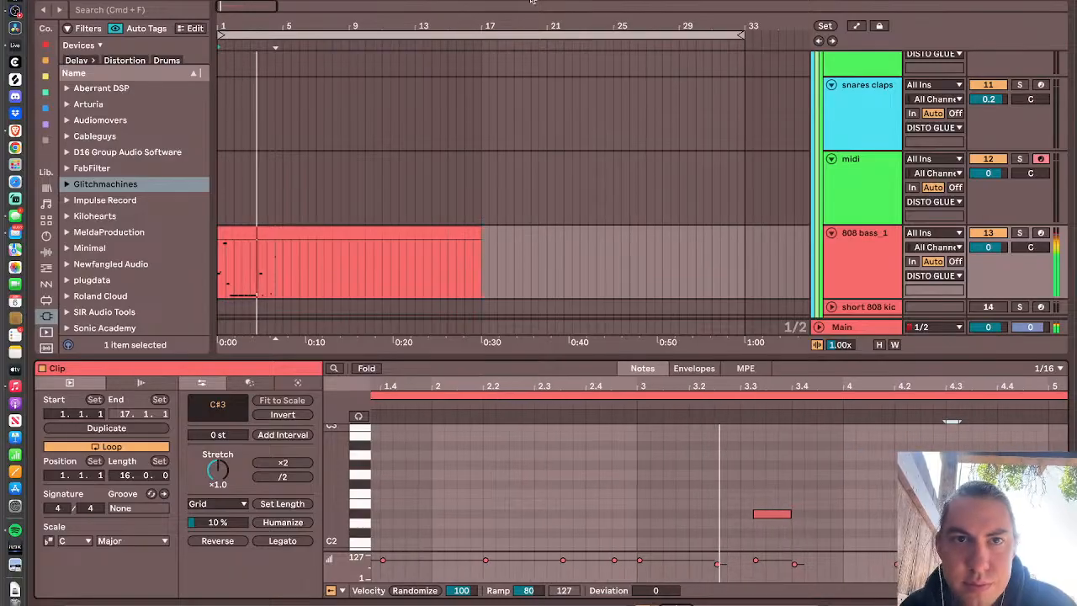
pyautogui.scroll(3, 719, 488)
pyautogui.hscroll(2, 719, 488)
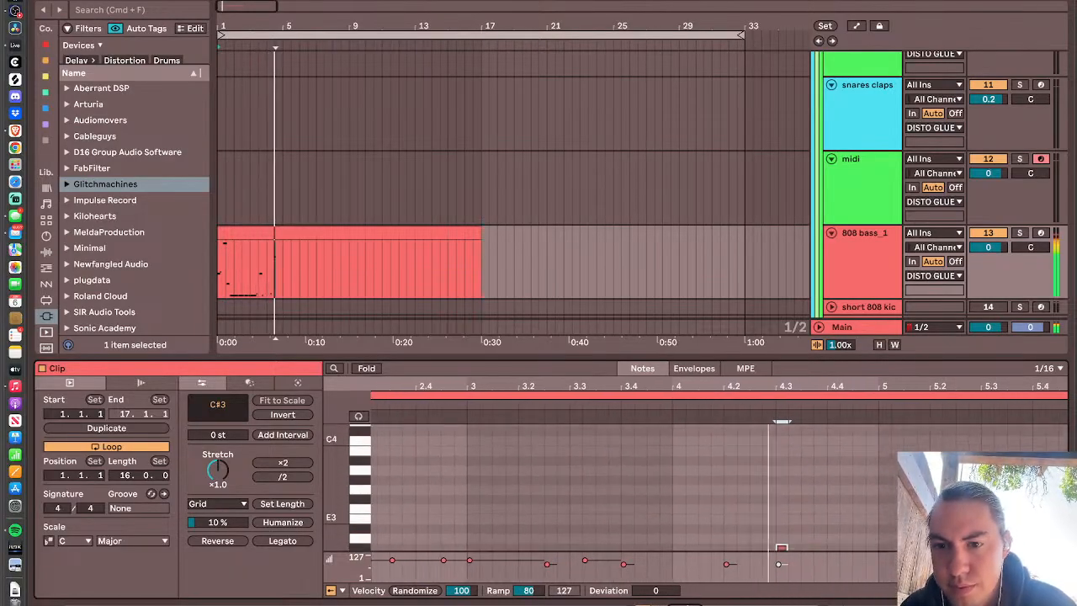
pyautogui.hscroll(2, 777, 516)
pyautogui.scroll(-2, 773, 519)
pyautogui.hscroll(-1, 773, 519)
pyautogui.press('space')
pyautogui.press('space')
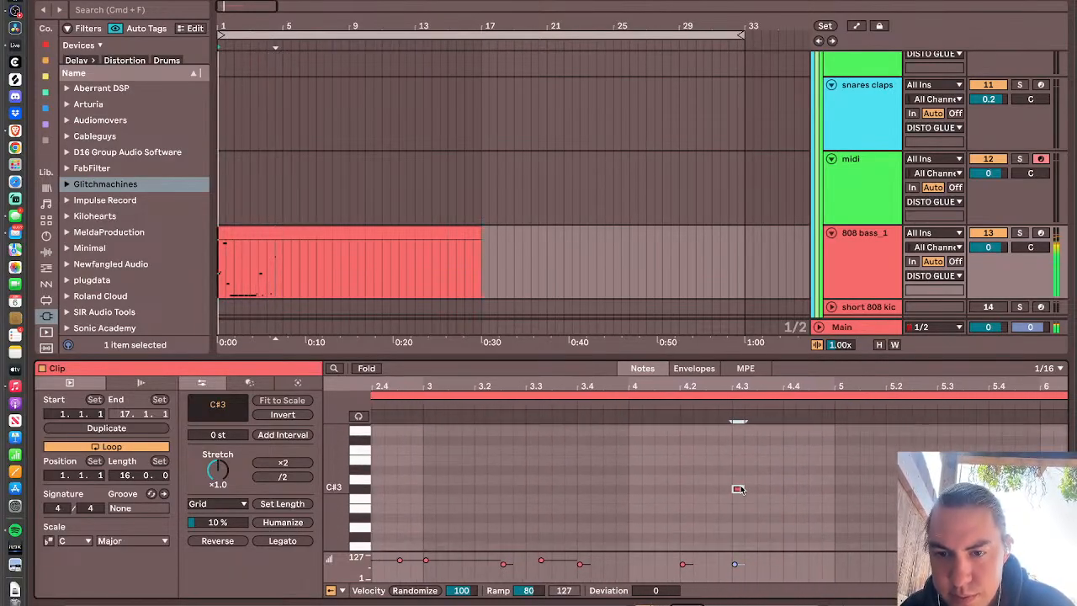
# - Move the C#3 note to D#3 at 4.3.3, lengthen it to one beat and place a D#4 copy at 4.4.3
pyautogui.moveTo(737, 490)
pyautogui.mouseDown()
pyautogui.moveTo(762, 472)
pyautogui.moveTo(810, 475)
pyautogui.mouseUp()
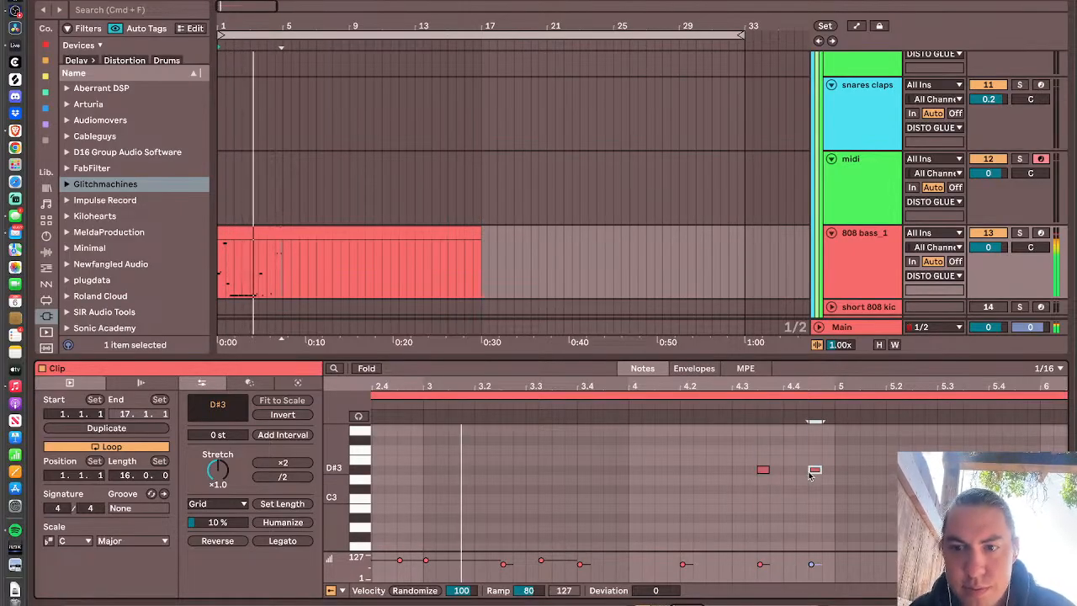
pyautogui.hotkey('shift', 'Up')
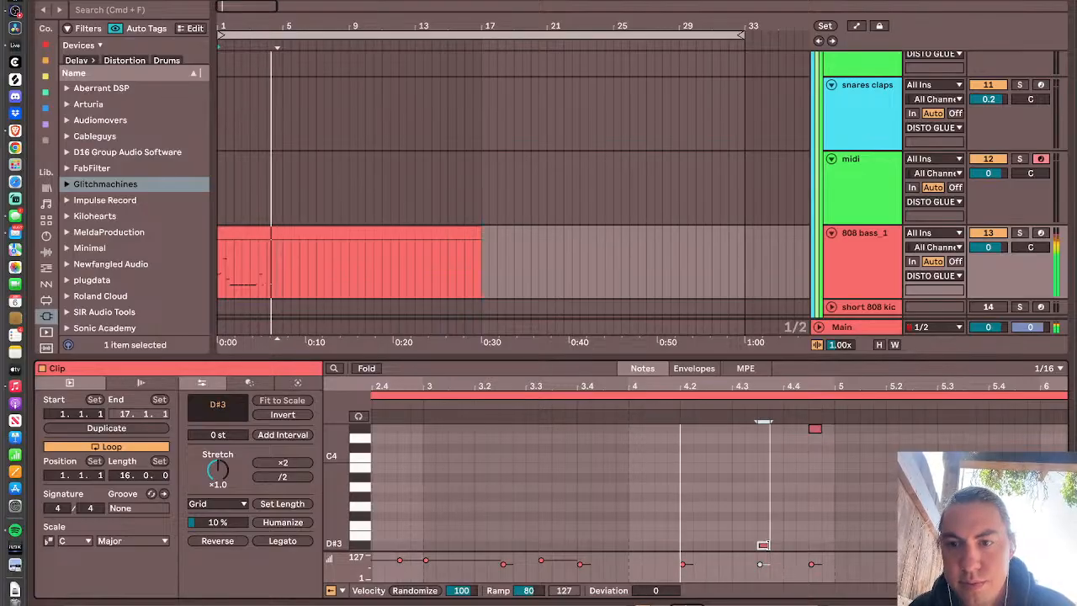
pyautogui.moveTo(768, 545); pyautogui.dragTo(812, 545)
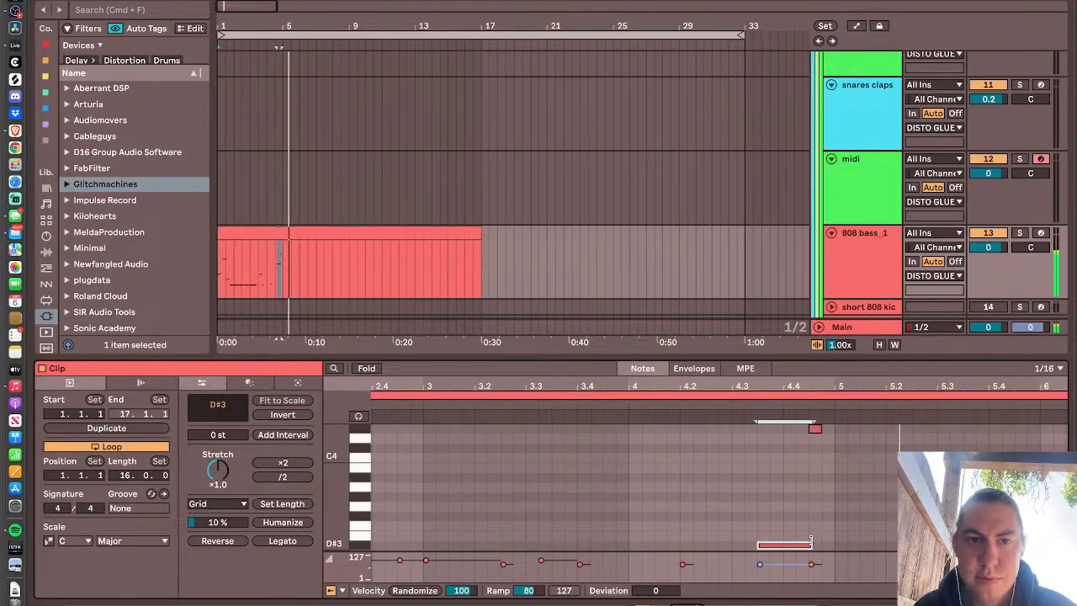
# - Duplicate the first four bars of the 808 bass_1 clip three times and set the arrangement loop to the resulting 16 bars
pyautogui.press('space')
pyautogui.press('space')
pyautogui.moveTo(283, 265); pyautogui.dragTo(181, 265)
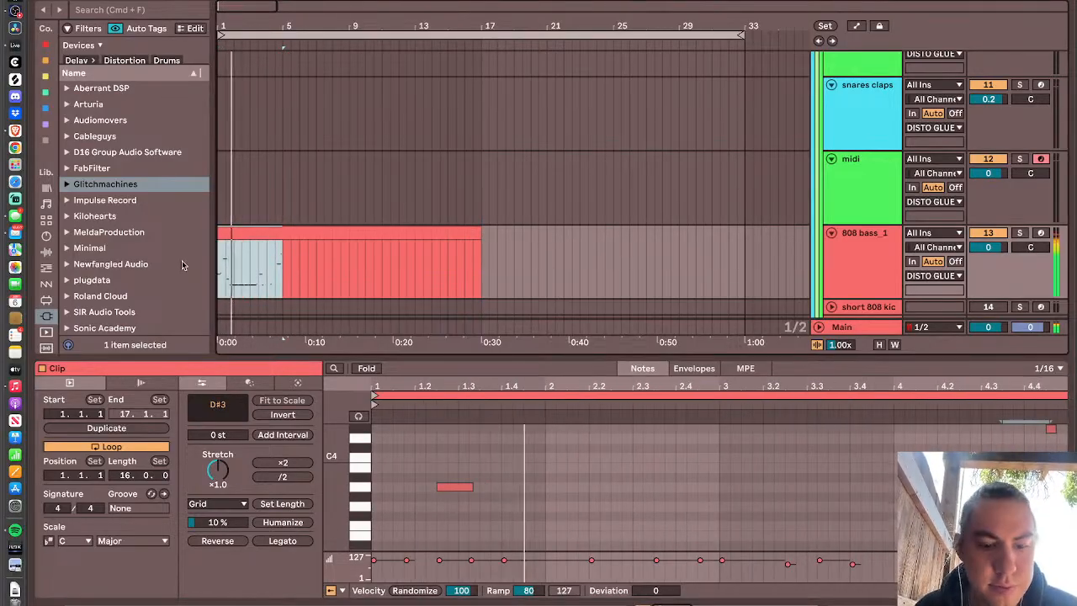
pyautogui.press('super+d')
pyautogui.press('super+d')
pyautogui.press('super+d')
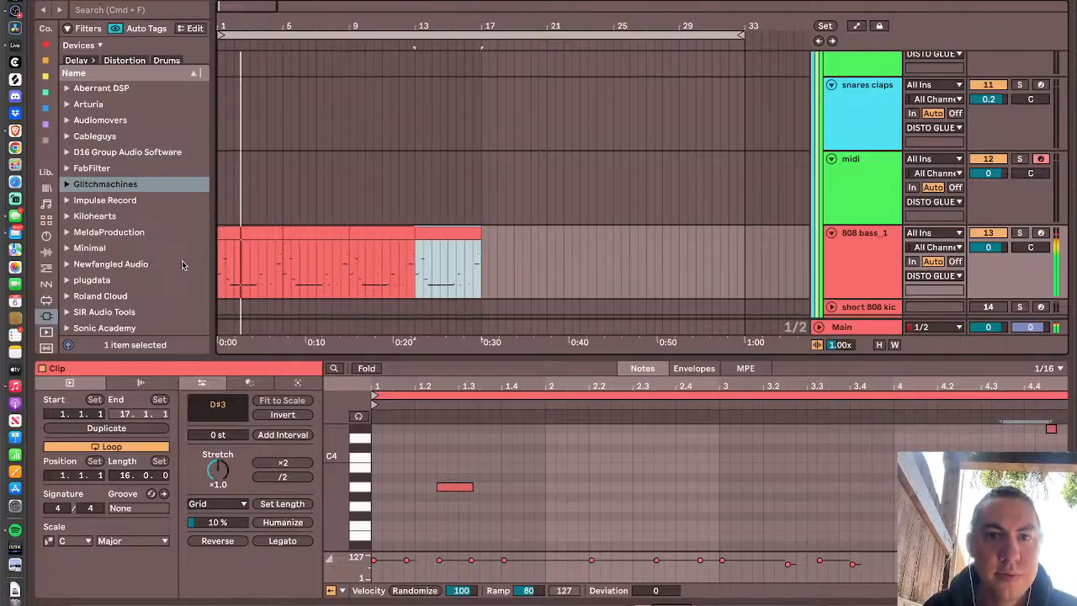
pyautogui.keyDown('shift'); pyautogui.click(244, 238); pyautogui.keyUp('shift')
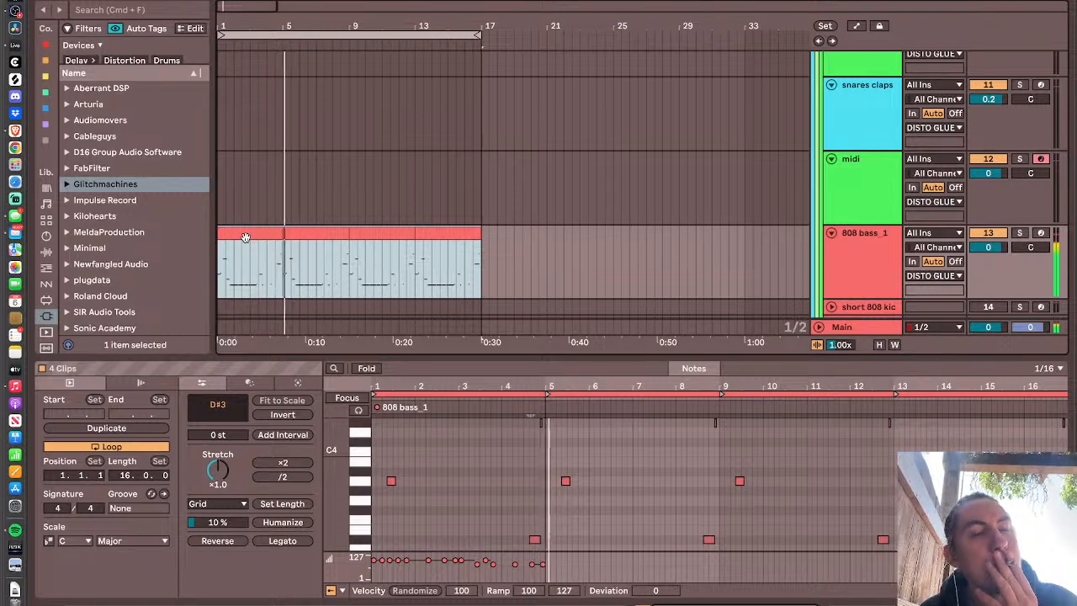
# - Delete the first two notes of the second four-bar clip and audition the transition from the first clip
pyautogui.click(297, 234)
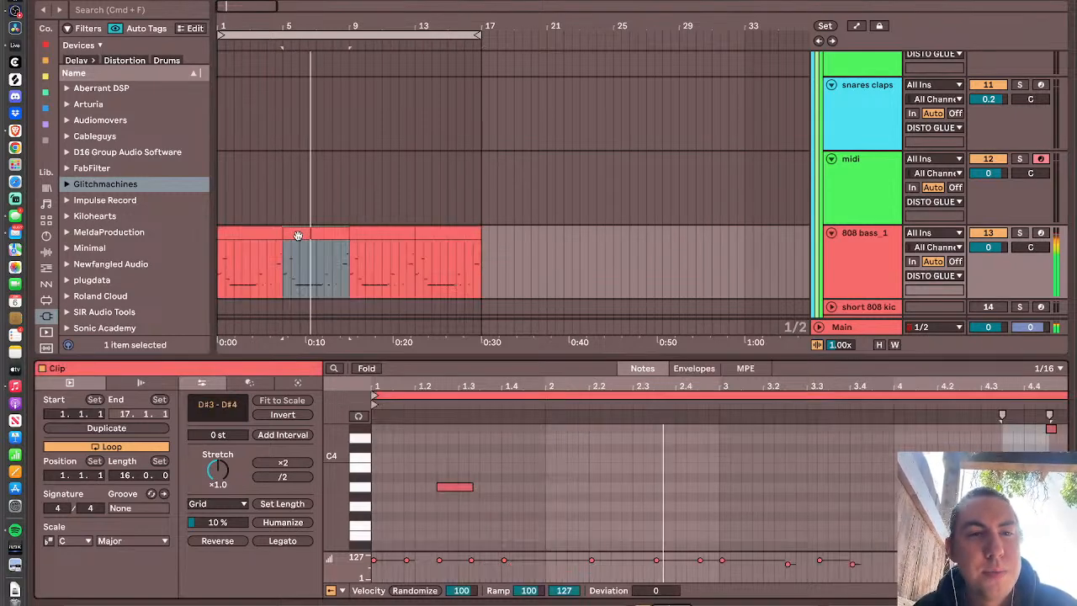
pyautogui.scroll(-5, 423, 488)
pyautogui.doubleClick(398, 489)
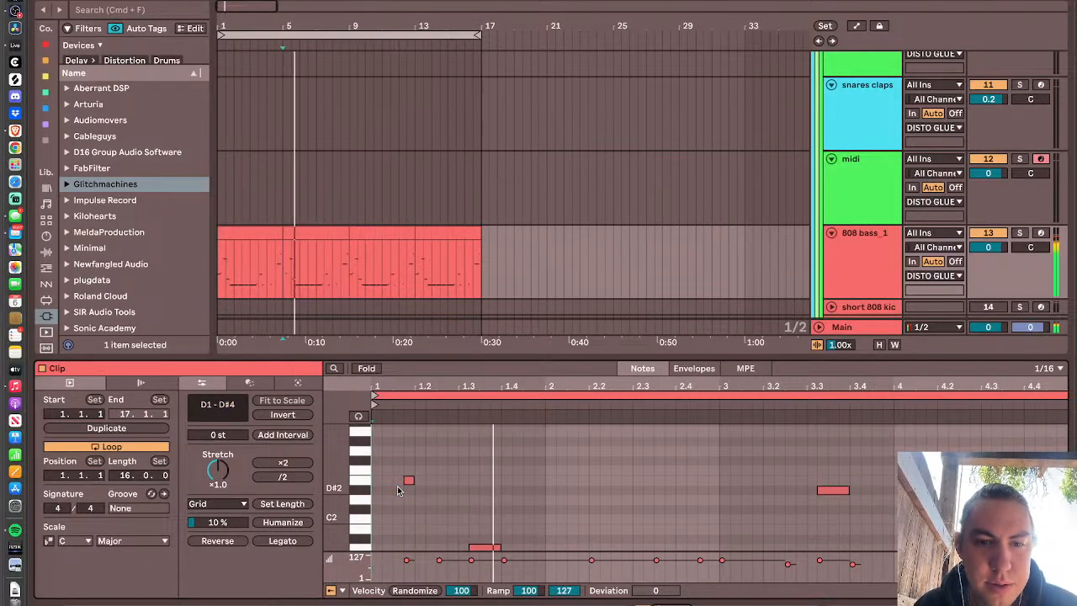
pyautogui.click(272, 266)
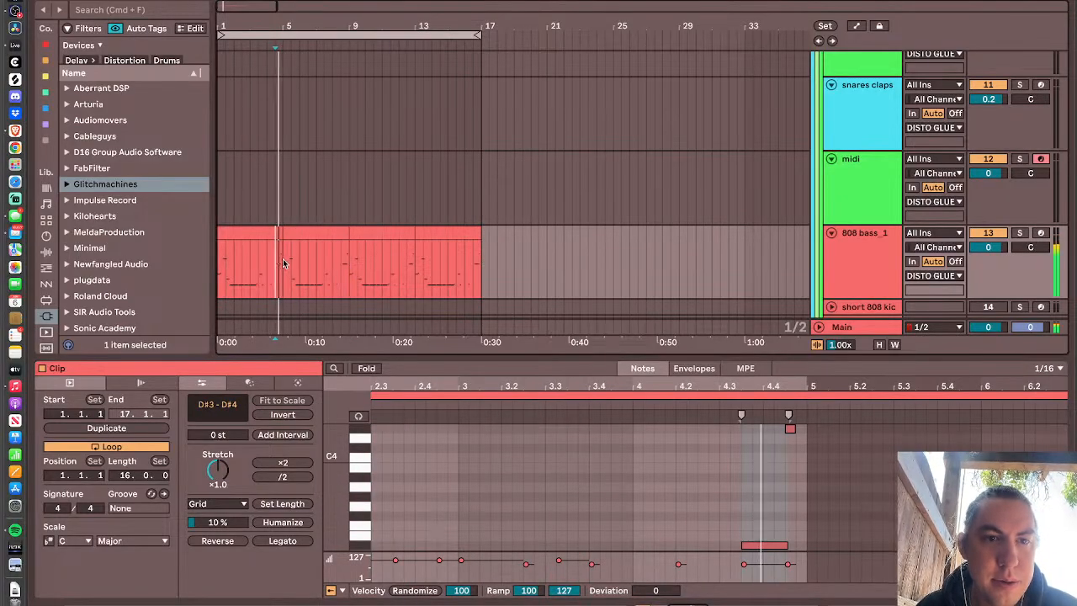
# - Consolidate the first two bass clips into one eight-bar clip and play it from just before bar 5
pyautogui.click(321, 234)
pyautogui.keyDown('shift'); pyautogui.click(263, 233); pyautogui.keyUp('shift')
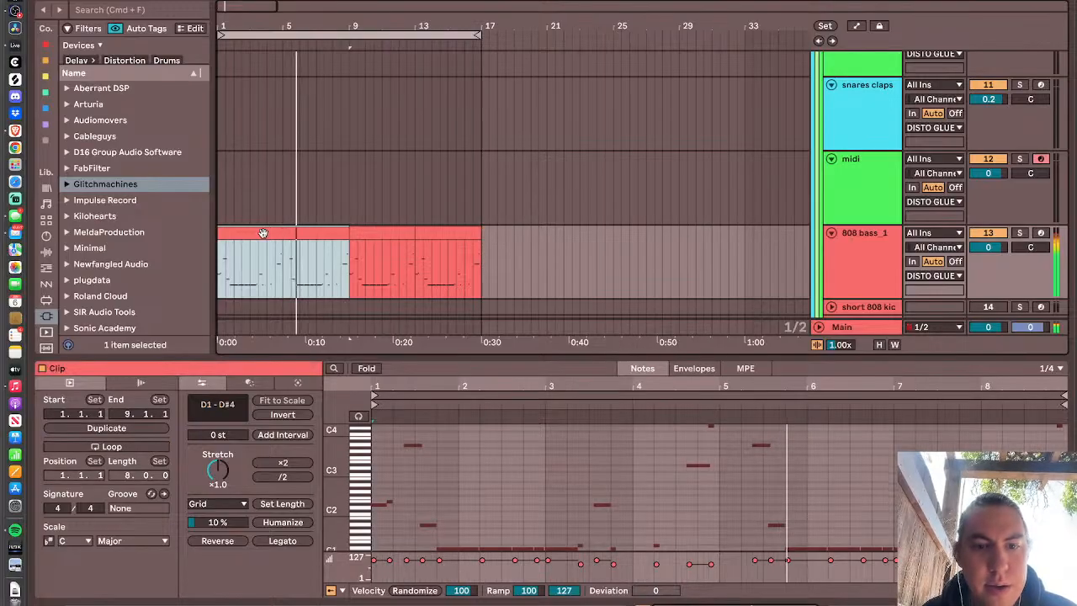
pyautogui.press('space')
pyautogui.click(273, 269)
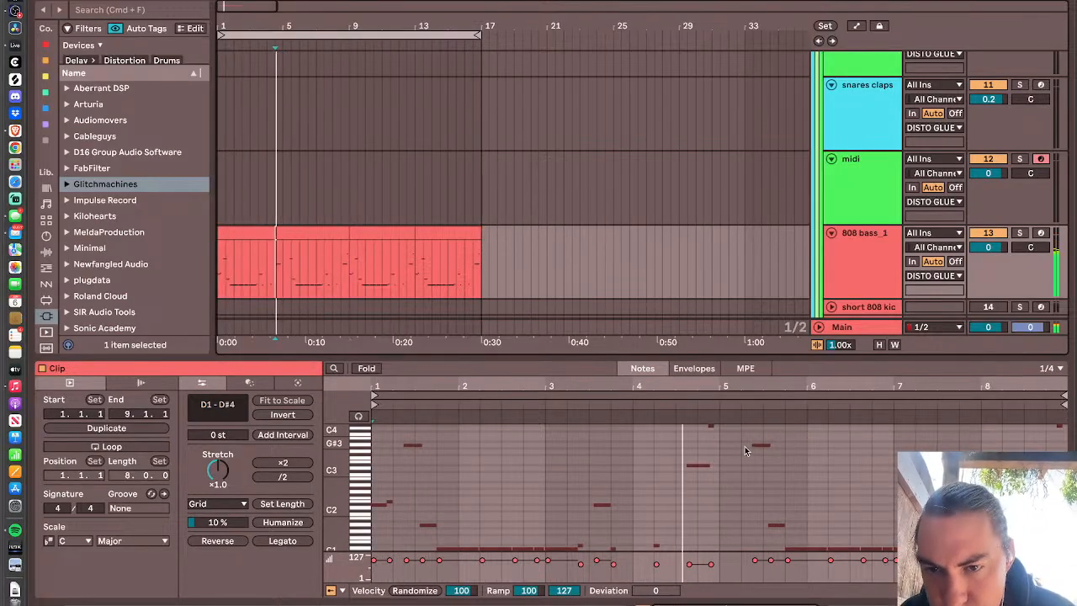
# - Add three consecutive sixteenth notes on D4 from 5.1.3 to 5.2.1 in the eight-bar clip
pyautogui.scroll(5, 745, 446)
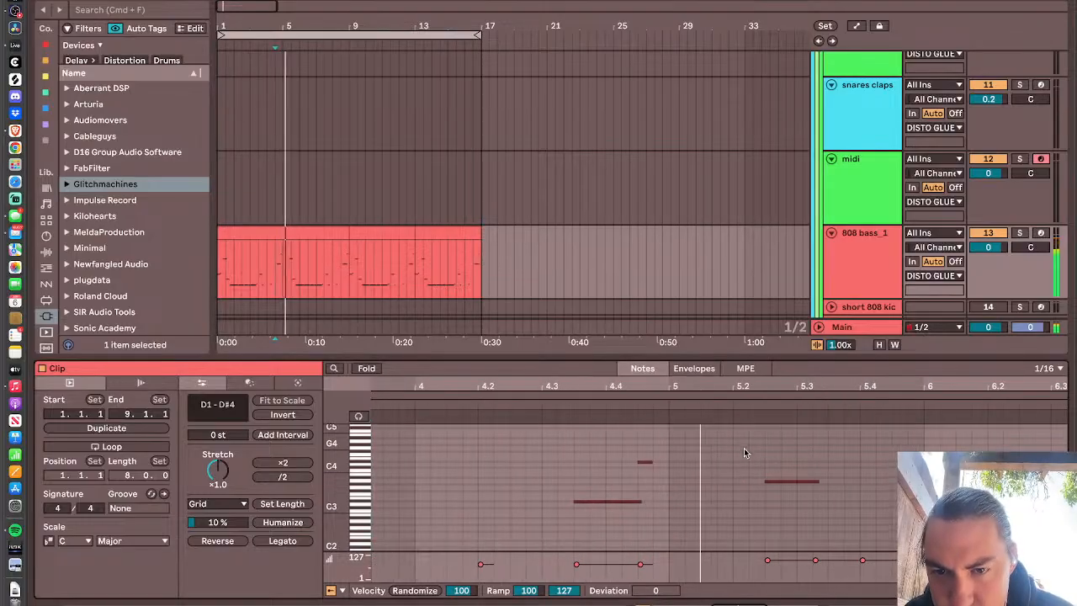
pyautogui.doubleClick(692, 468)
pyautogui.press('Up')
pyautogui.press('Right')
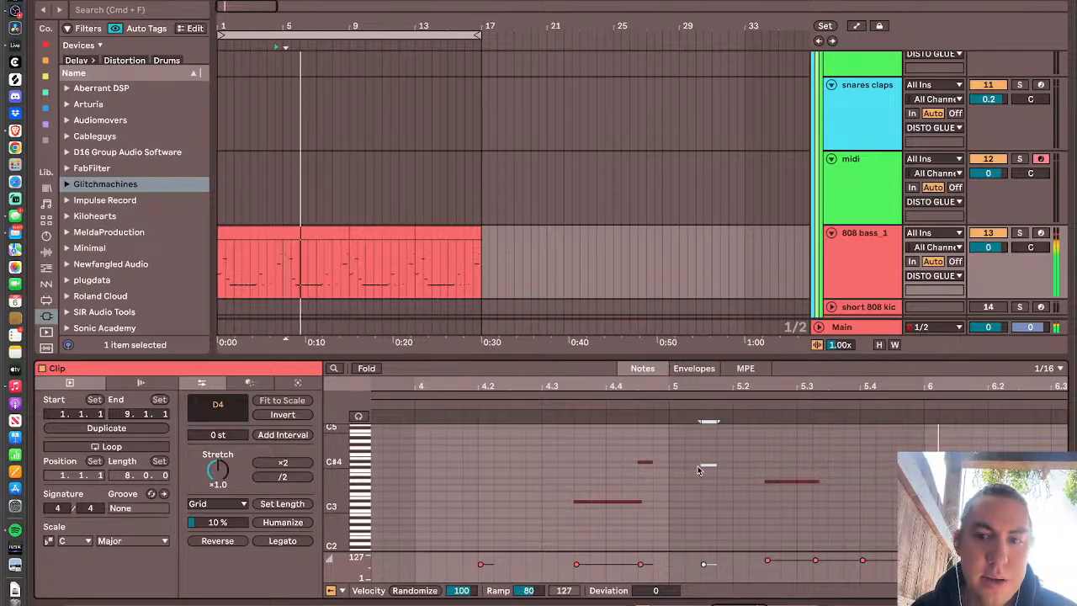
pyautogui.press('super+d')
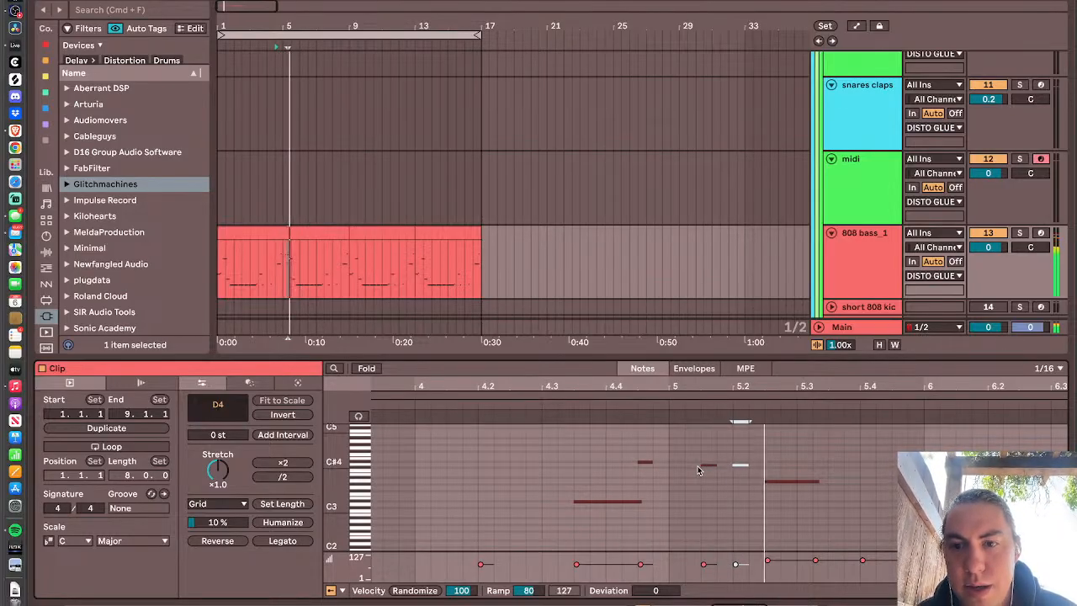
pyautogui.press('Left')
pyautogui.press('super+d')
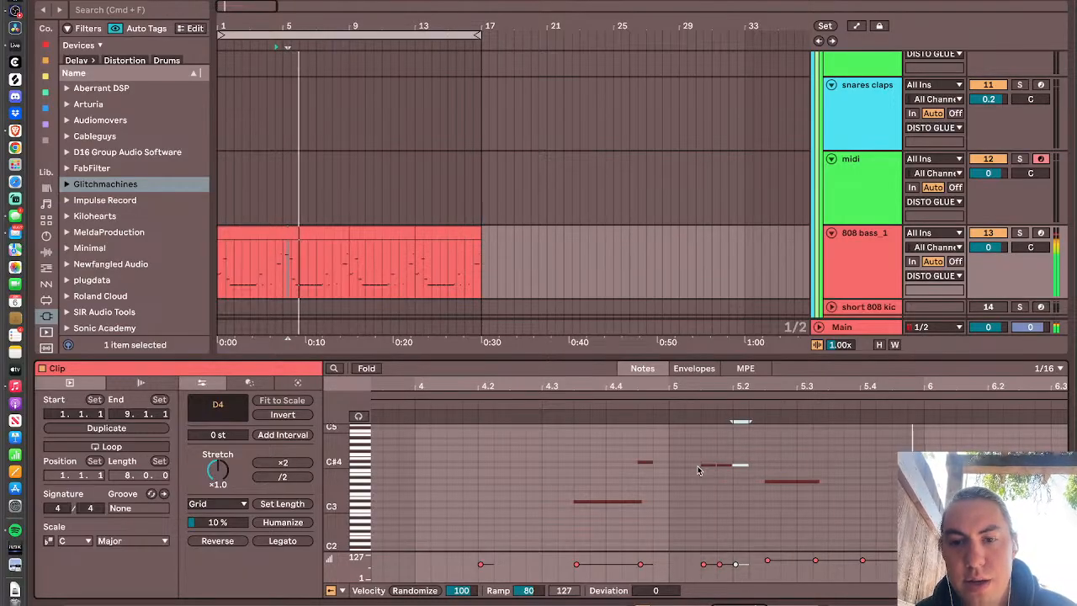
# - Duplicate the eight-bar bass clip across bars 9 to 16
pyautogui.click(311, 231)
pyautogui.press('super+d')
# - Insert an empty four-bar MIDI clip at the start of the snares claps track
pyautogui.scroll(3, 773, 199)
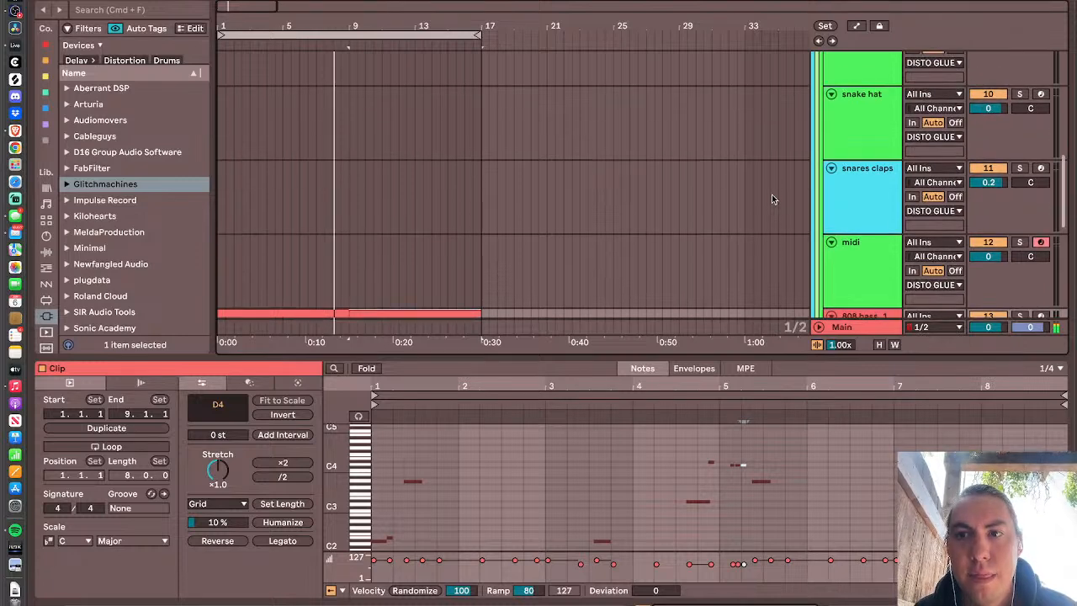
pyautogui.moveTo(281, 178); pyautogui.dragTo(137, 180)
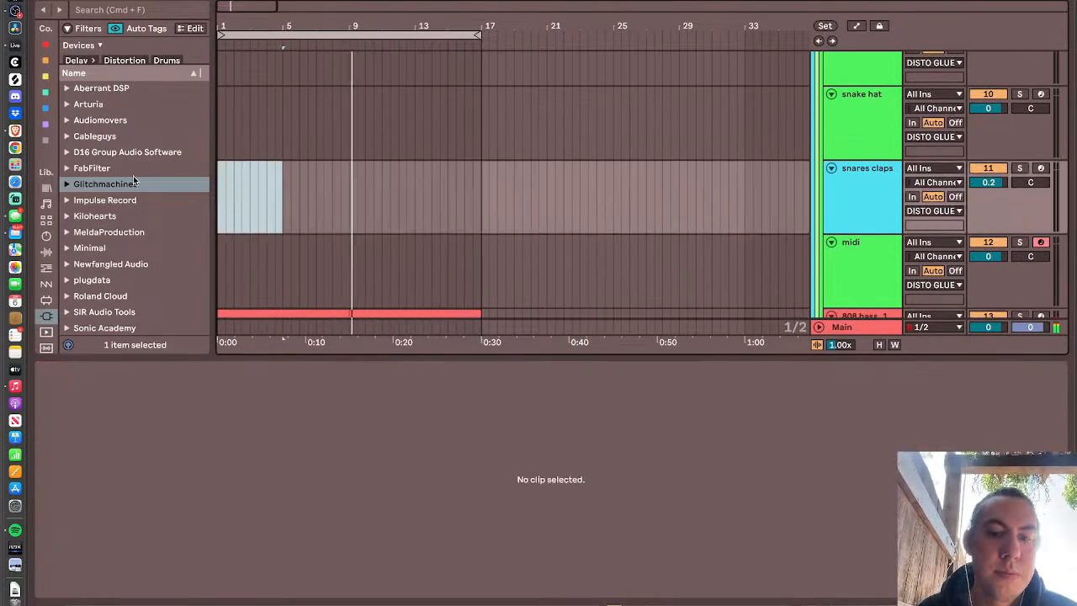
pyautogui.press('super+shift+m')
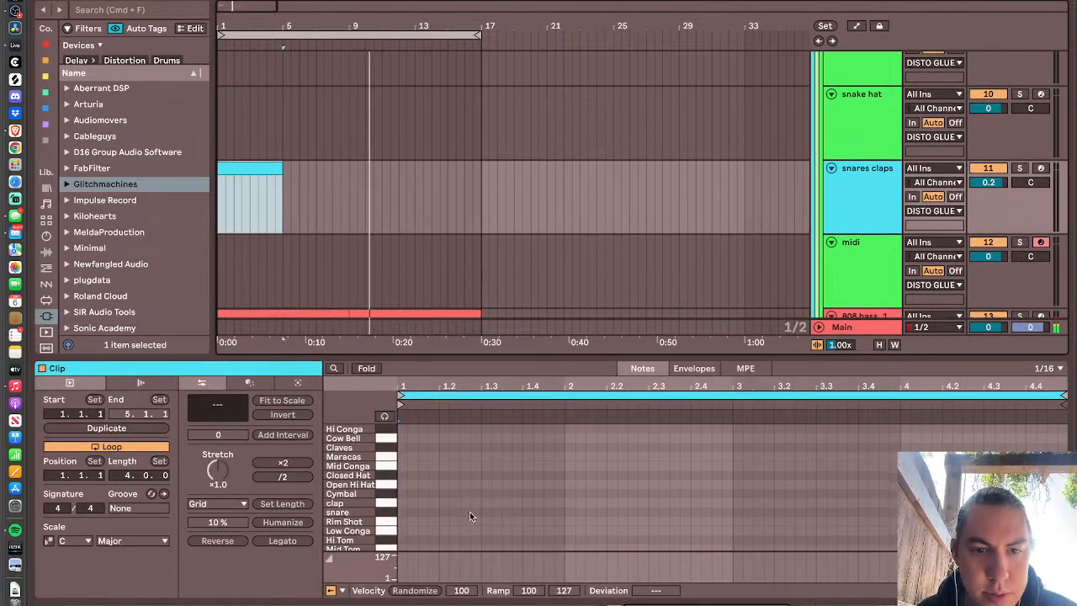
# - Program snare accents on 1.3 at velocity 121 and 2.3 at velocity 110, with ghost snares on 2.1.3 and 2.1.4 at velocity 20
pyautogui.doubleClick(485, 512)
pyautogui.moveTo(486, 512); pyautogui.dragTo(485, 478)
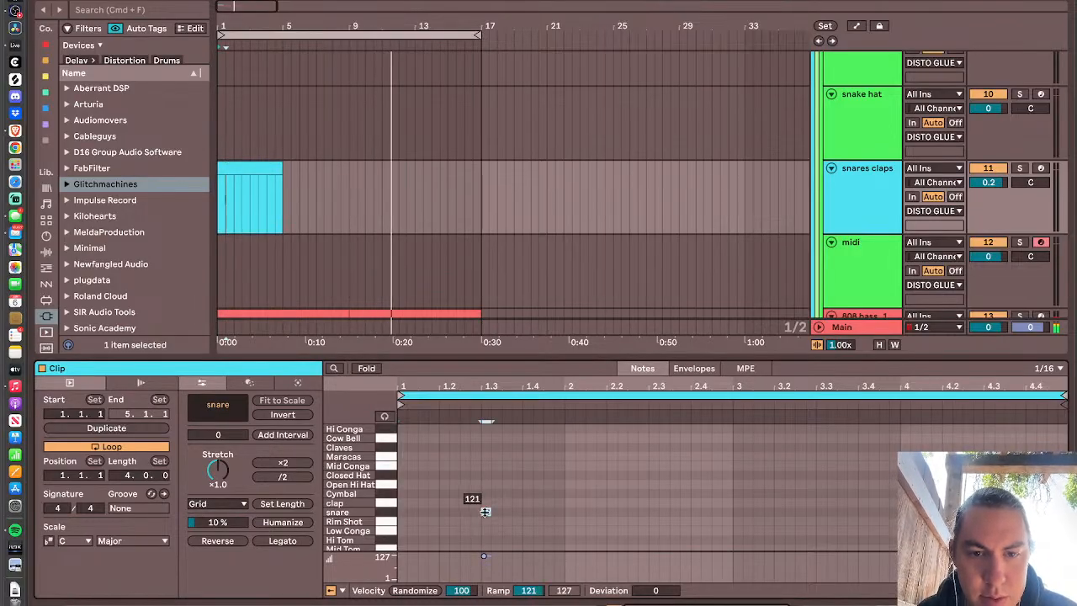
pyautogui.doubleClick(591, 512)
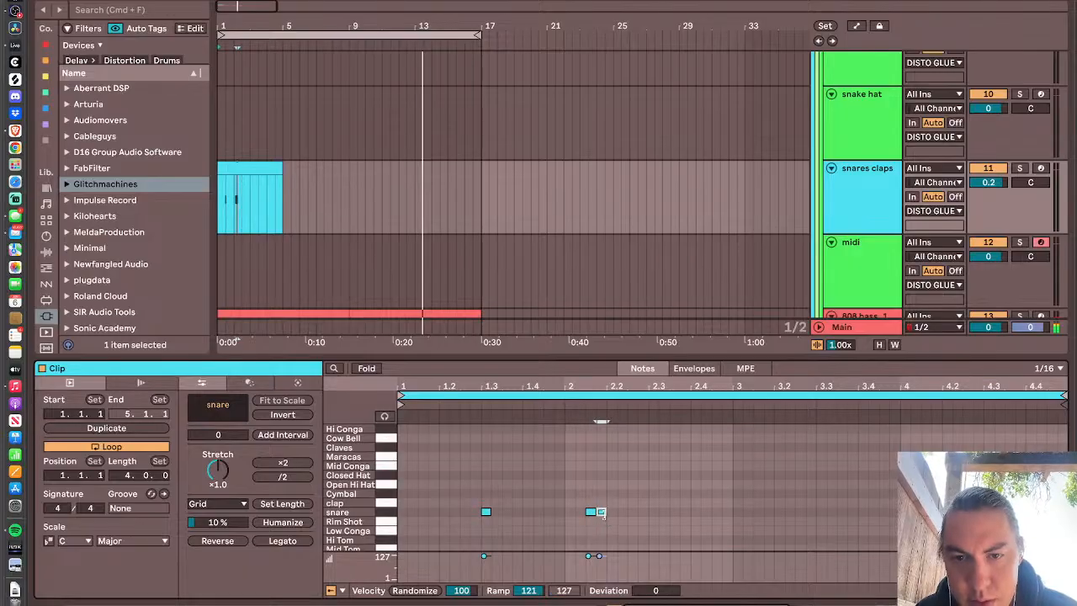
pyautogui.doubleClick(601, 512)
pyautogui.moveTo(586, 507); pyautogui.dragTo(586, 594)
pyautogui.doubleClick(655, 511)
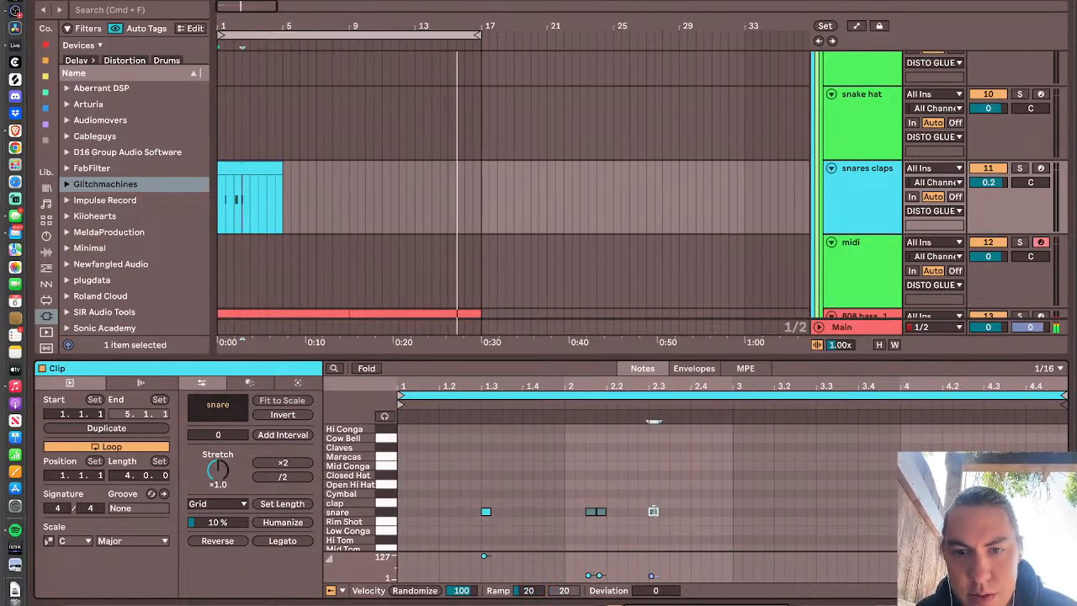
pyautogui.moveTo(653, 510)
pyautogui.mouseDown()
pyautogui.moveTo(654, 421)
pyautogui.moveTo(654, 528)
pyautogui.mouseUp()
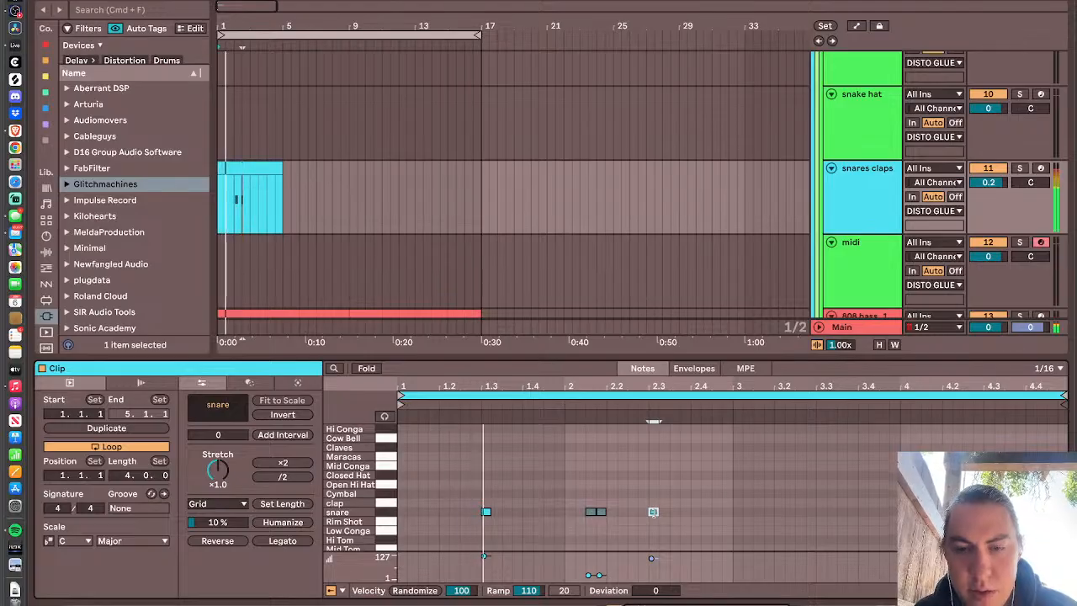
# - Repeat the two-bar snare pattern in bars 3 and 4, and duplicate the four-bar snare clip through bar 16
pyautogui.moveTo(733, 515); pyautogui.dragTo(234, 479)
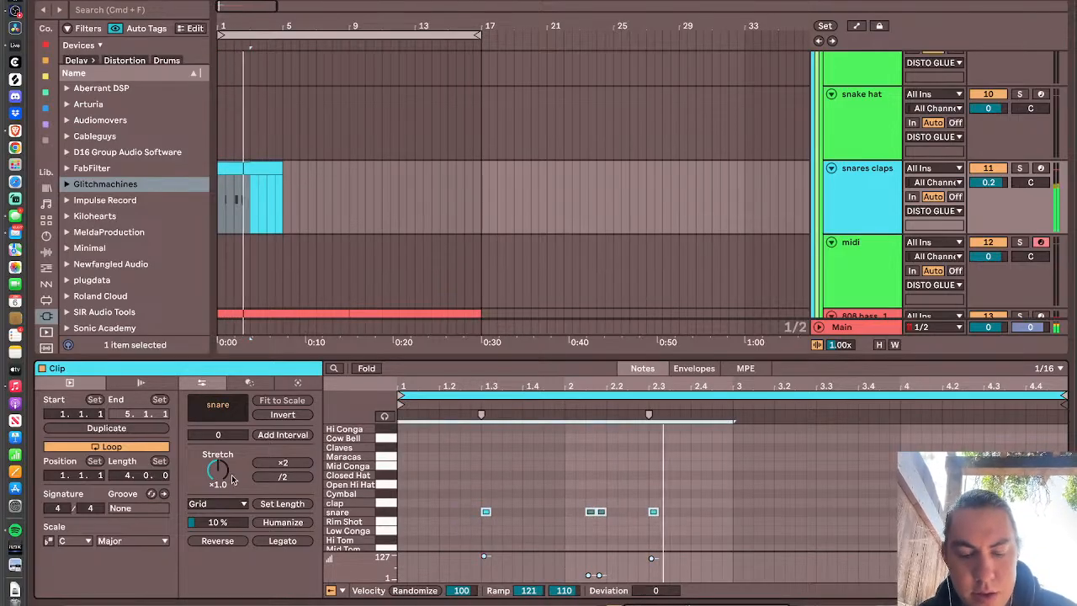
pyautogui.press('super+d')
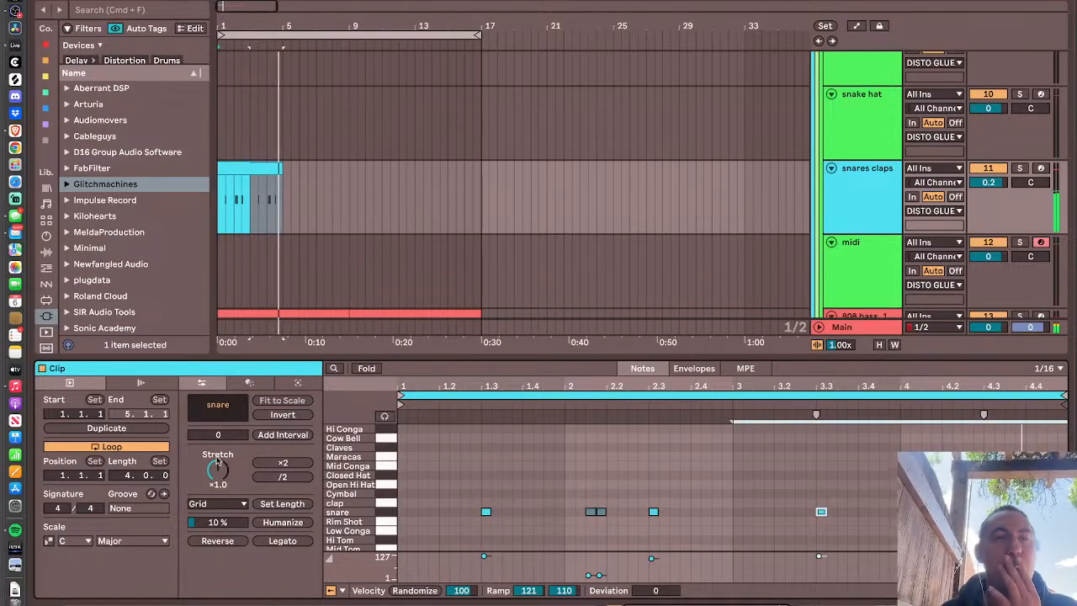
pyautogui.click(241, 169)
pyautogui.press('super+d')
pyautogui.press('super+d')
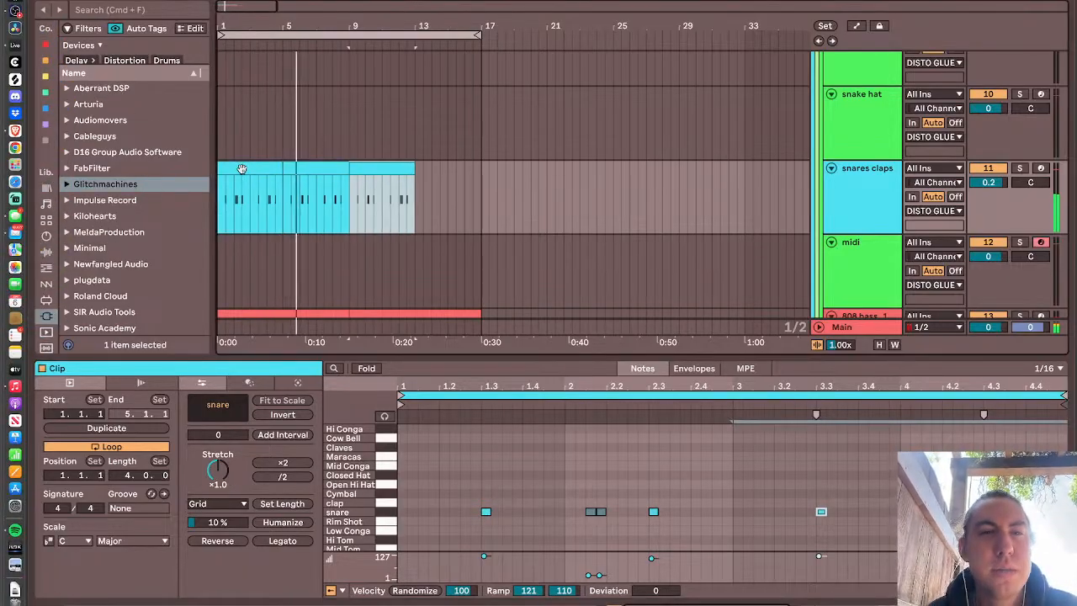
pyautogui.press('super+d')
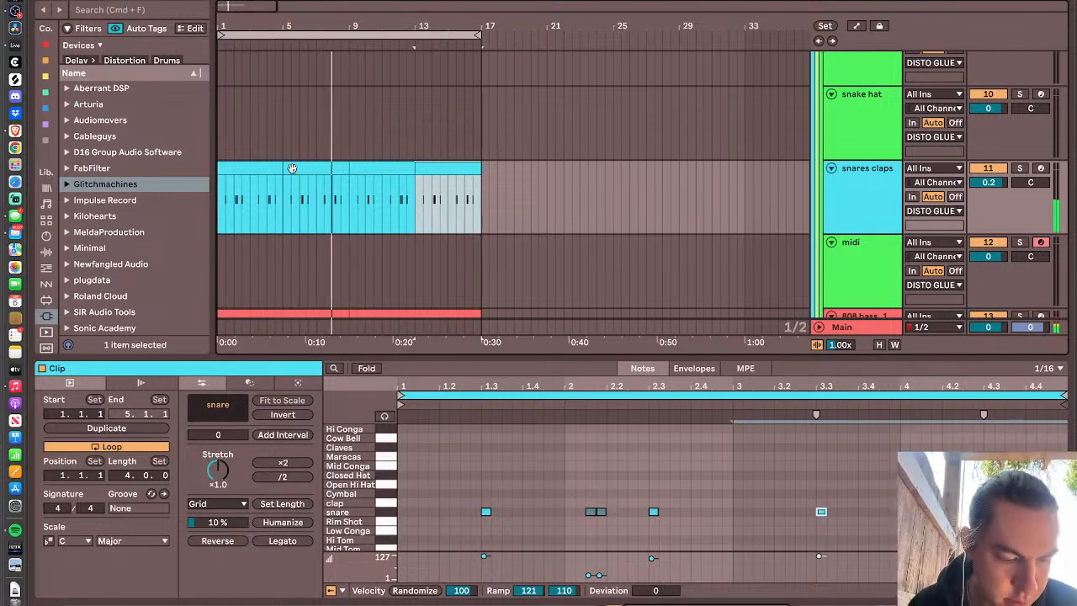
# - Insert an empty half-bar MIDI clip on the snake hat track and move it to the start of bar 1
pyautogui.scroll(3, 292, 167)
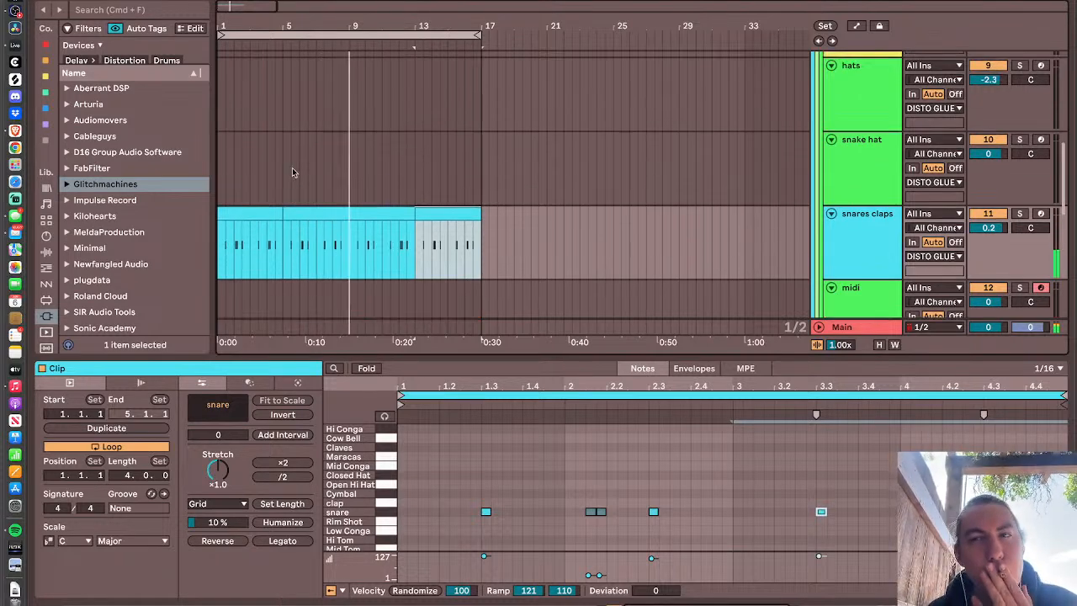
pyautogui.doubleClick(228, 186)
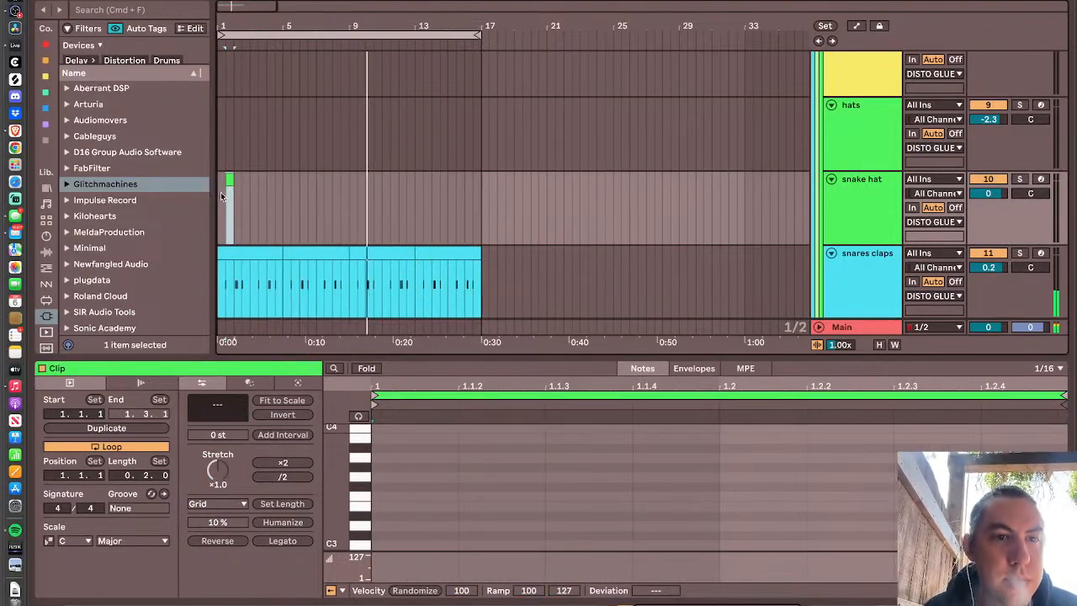
pyautogui.click(221, 193)
pyautogui.press('space')
pyautogui.press('space')
pyautogui.scroll(5, 219, 196)
pyautogui.click(289, 174)
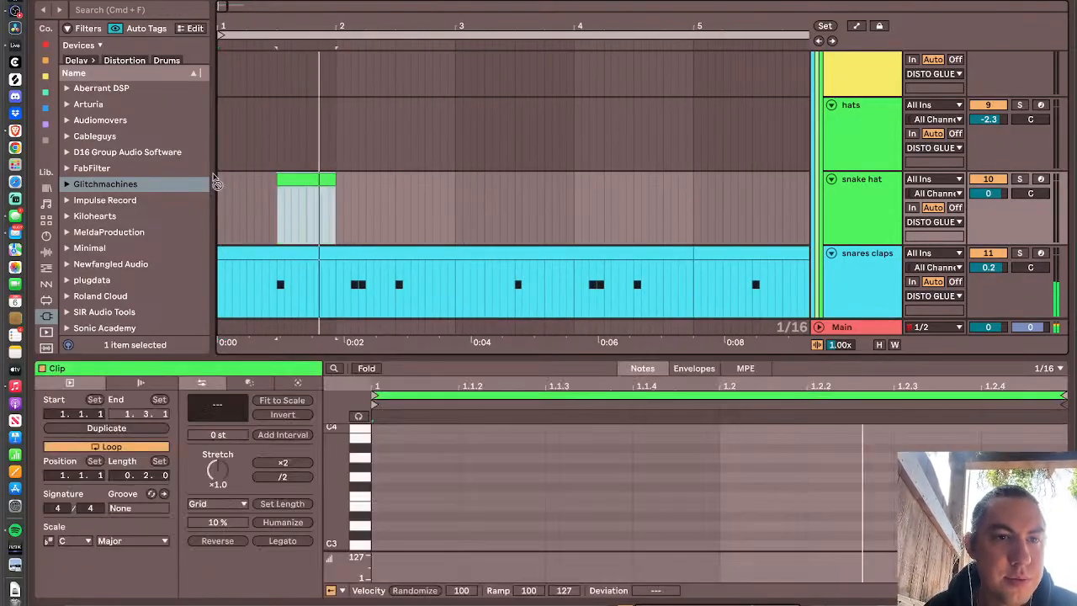
pyautogui.moveTo(290, 174); pyautogui.dragTo(231, 178)
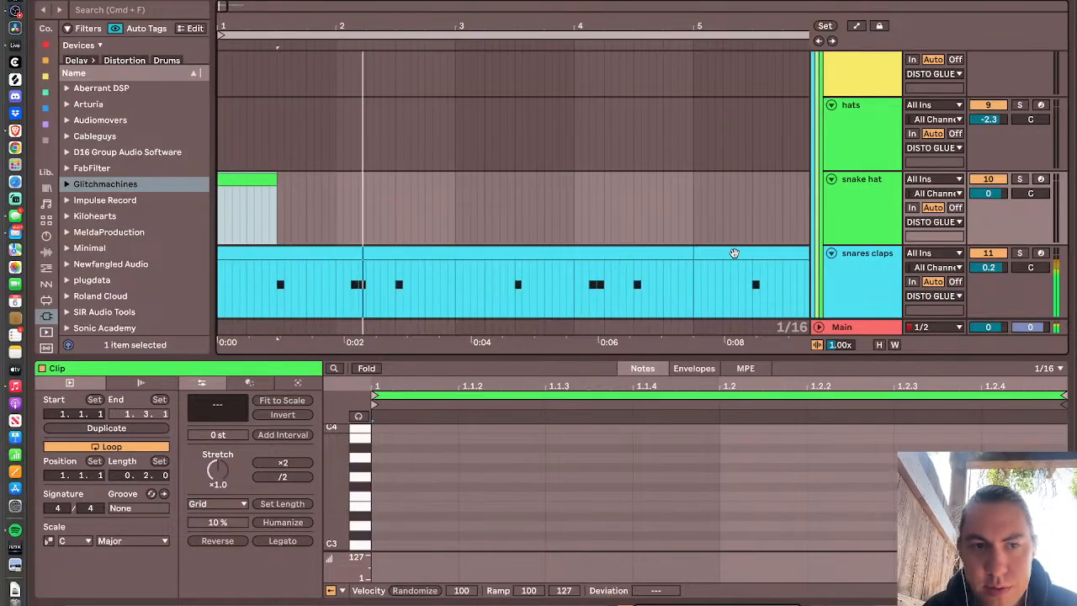
# - Add a sixteenth note on D3 at 1.1.3 and three consecutive sixteenth-triplet notes on D3 starting at 1.2
pyautogui.doubleClick(581, 525)
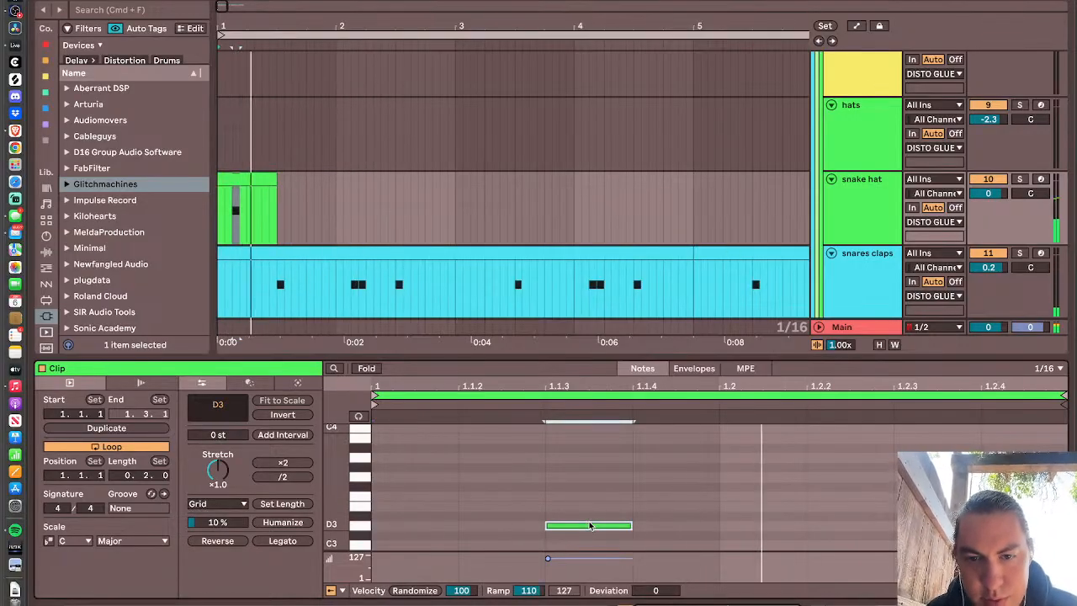
pyautogui.doubleClick(760, 525)
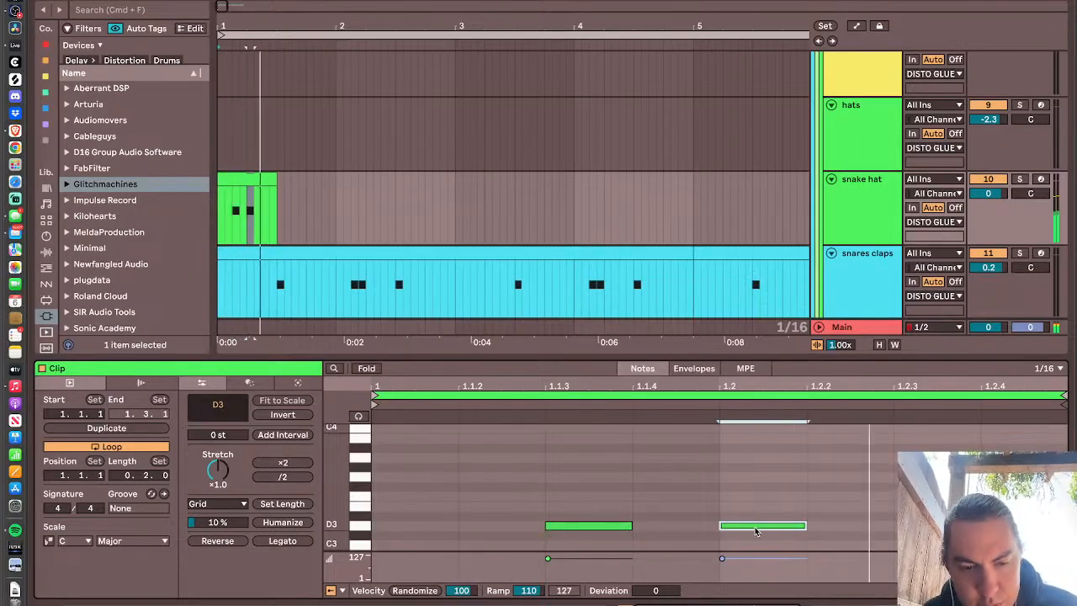
pyautogui.press('super+3')
pyautogui.moveTo(803, 524); pyautogui.dragTo(778, 525)
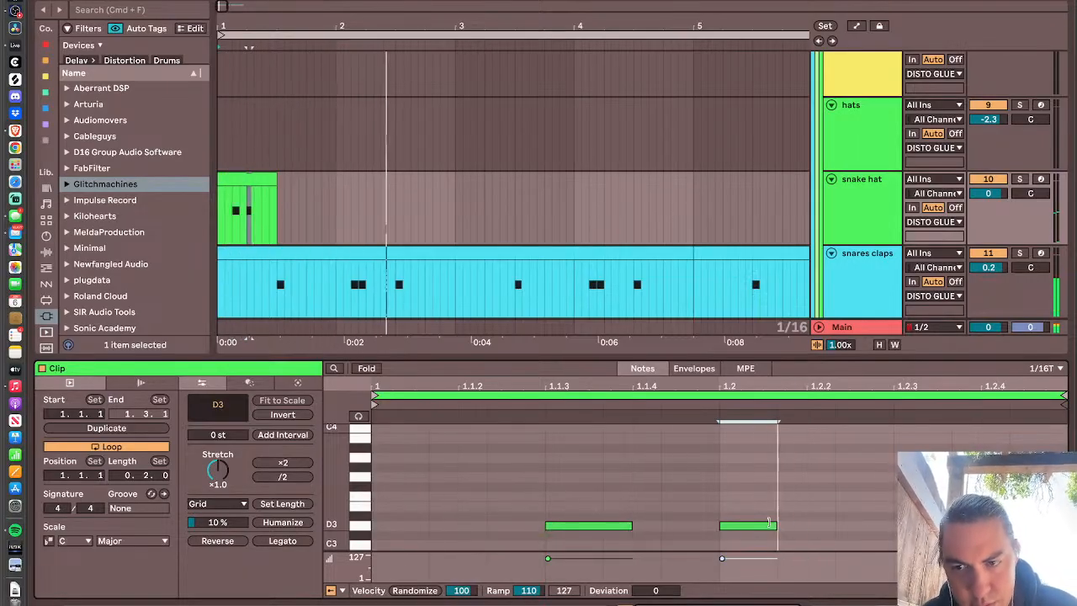
pyautogui.press('super+d')
pyautogui.press('super+d')
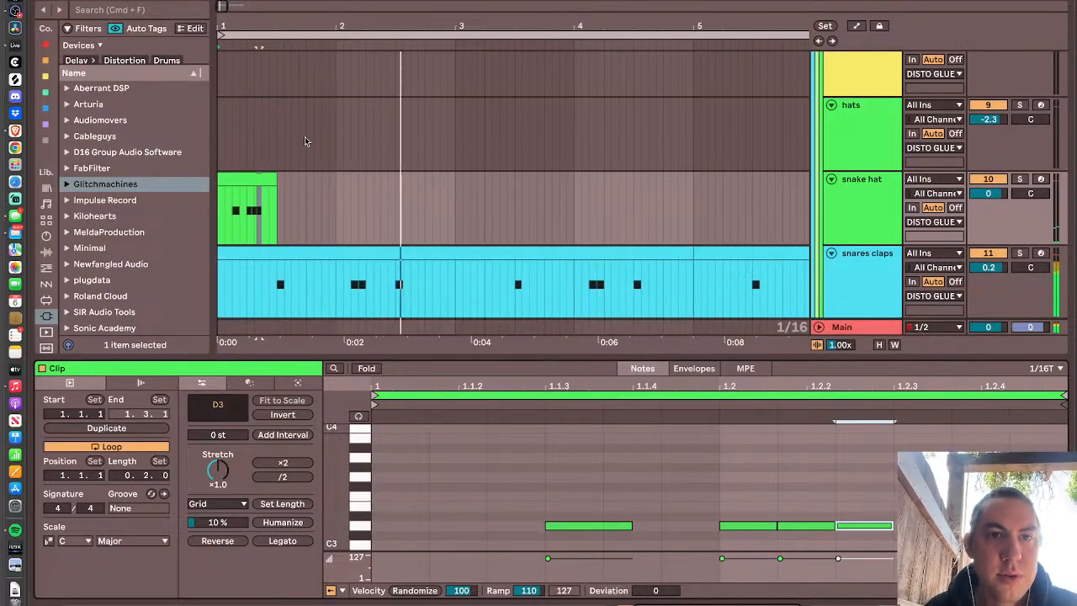
# - Insert a MIDI clip on the hats track from 1.4 to bar 3, with closed hat sixteenths on clip beats 1.1, 1.2 and 1.3
pyautogui.moveTo(306, 144); pyautogui.dragTo(452, 148)
pyautogui.press('super+shift+m')
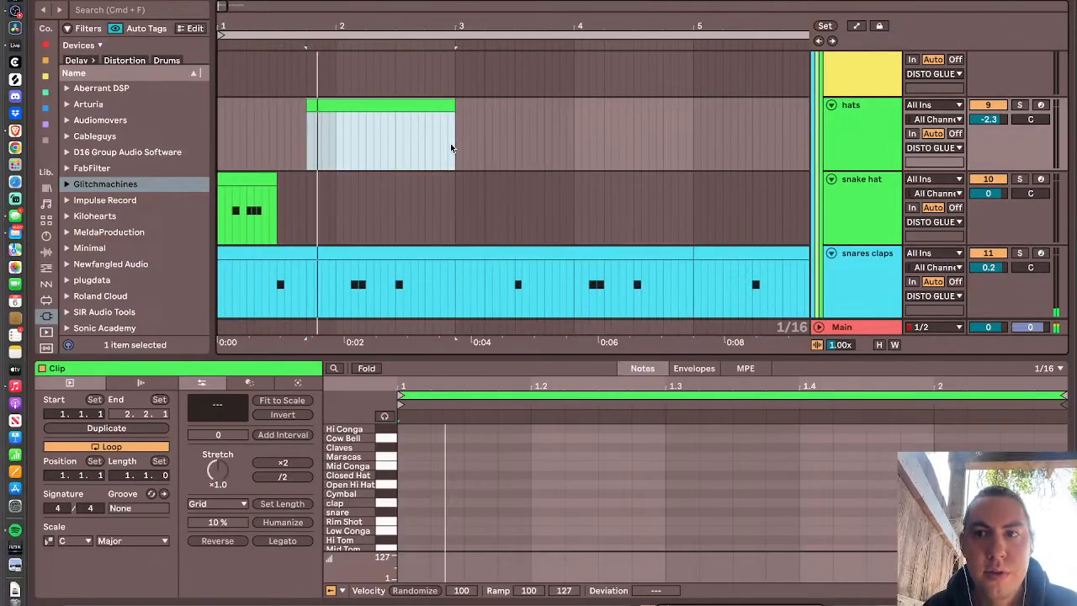
pyautogui.doubleClick(413, 475)
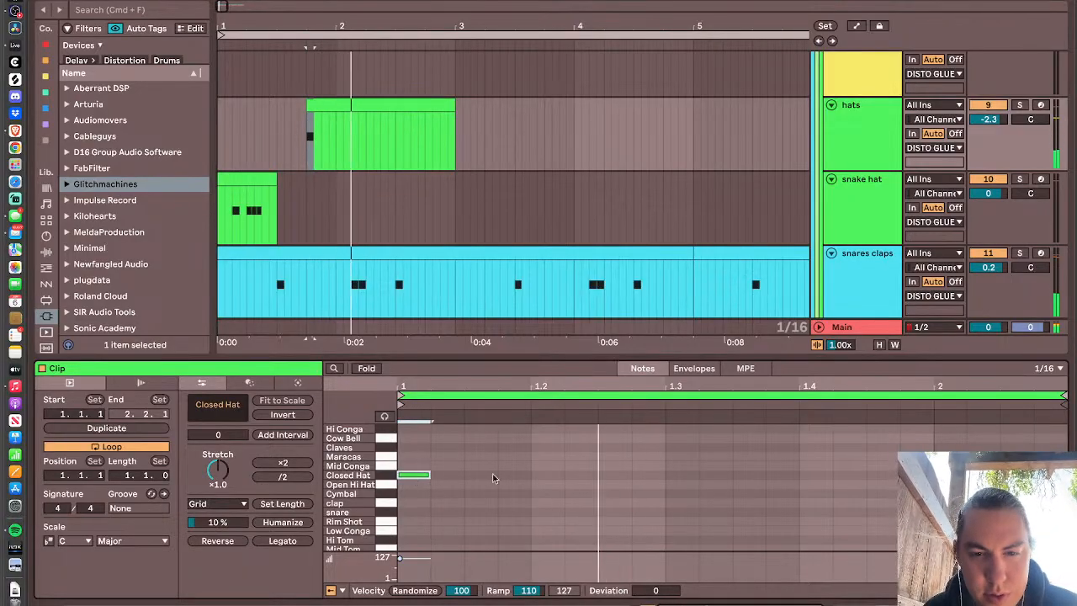
pyautogui.doubleClick(546, 474)
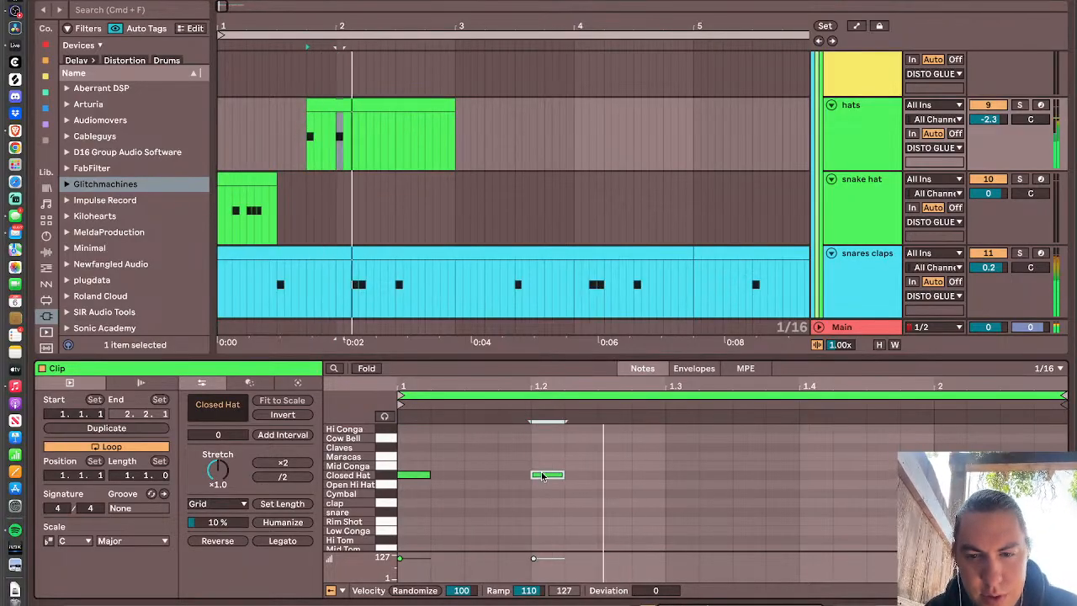
pyautogui.doubleClick(682, 475)
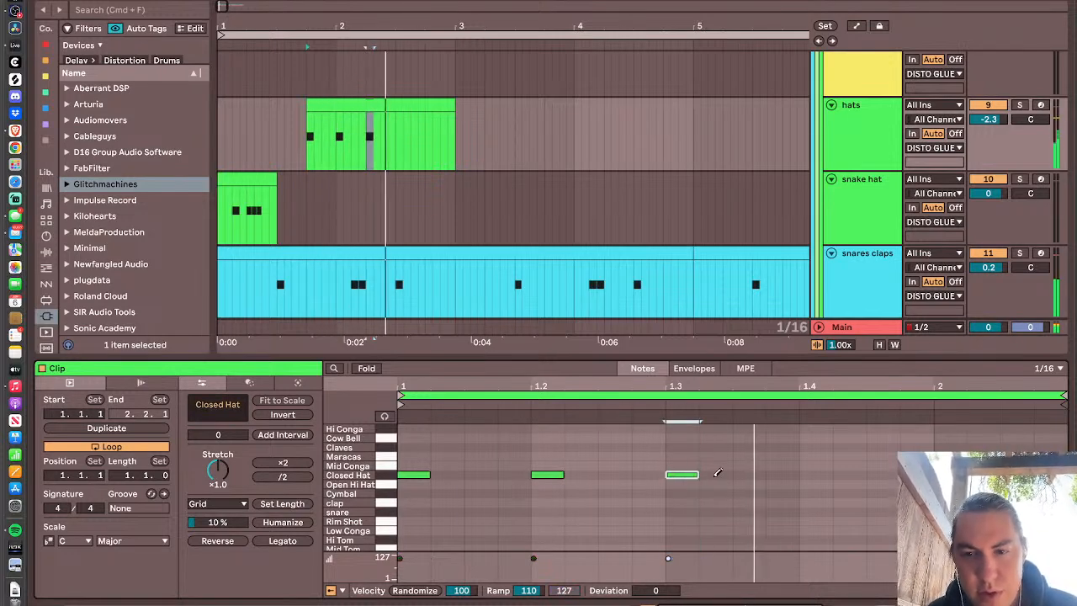
# - Add closed hat sixteenths on 1.3.2 and 1.3.3, plus a 1/32 hit in the second half of the note on 1.3
pyautogui.moveTo(717, 474); pyautogui.dragTo(745, 474)
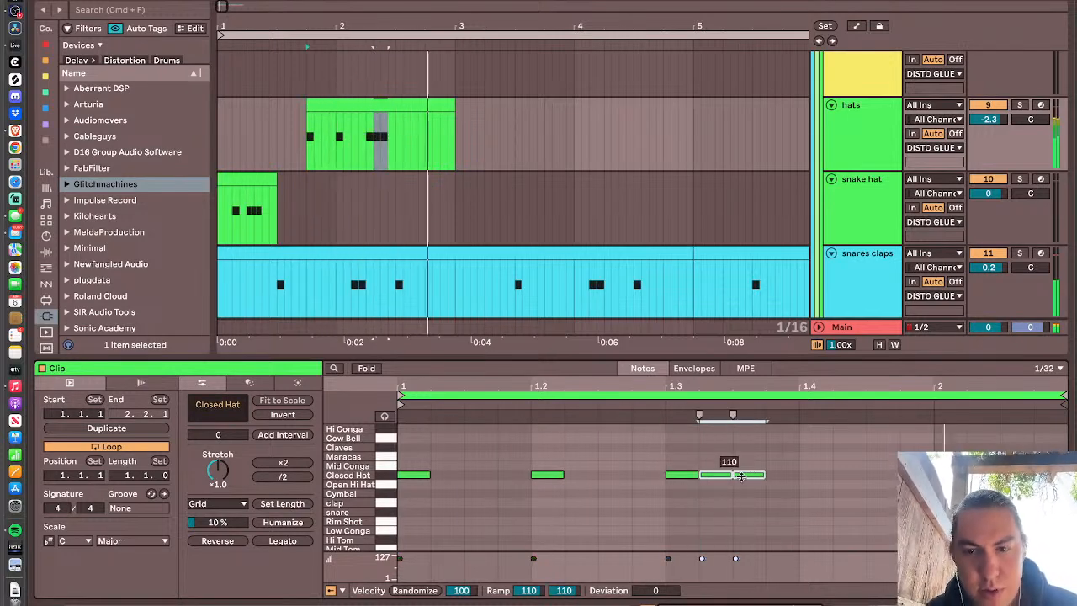
pyautogui.press('super+1')
pyautogui.click(690, 474)
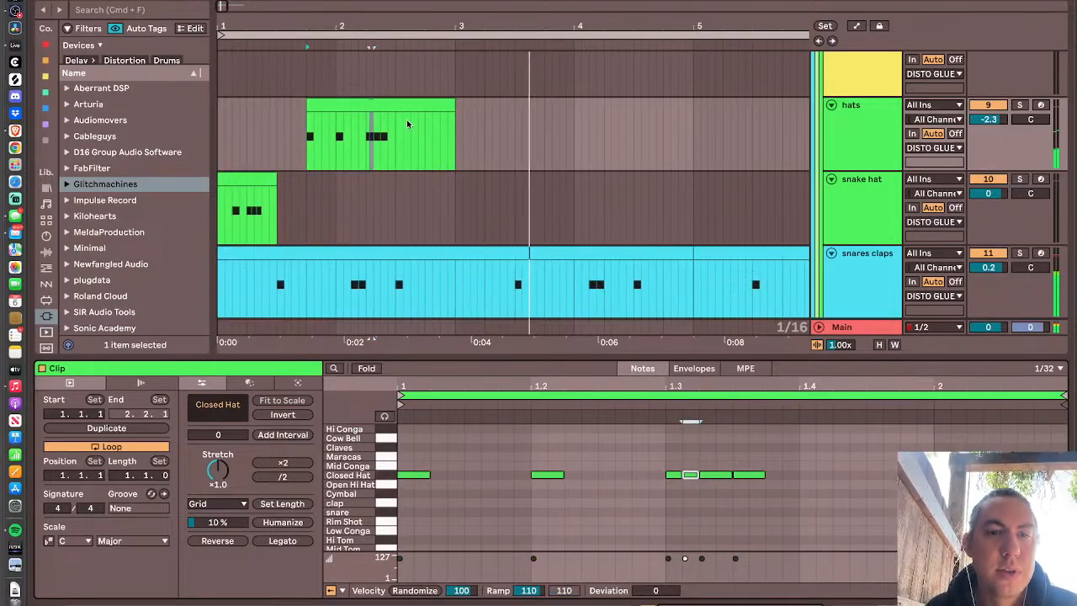
# - Duplicate the first four bars of the hats and snake hat tracks three times to fill bars 5 to 16
pyautogui.scroll(-5, 406, 121)
pyautogui.click(327, 212)
pyautogui.moveTo(328, 215); pyautogui.dragTo(166, 157)
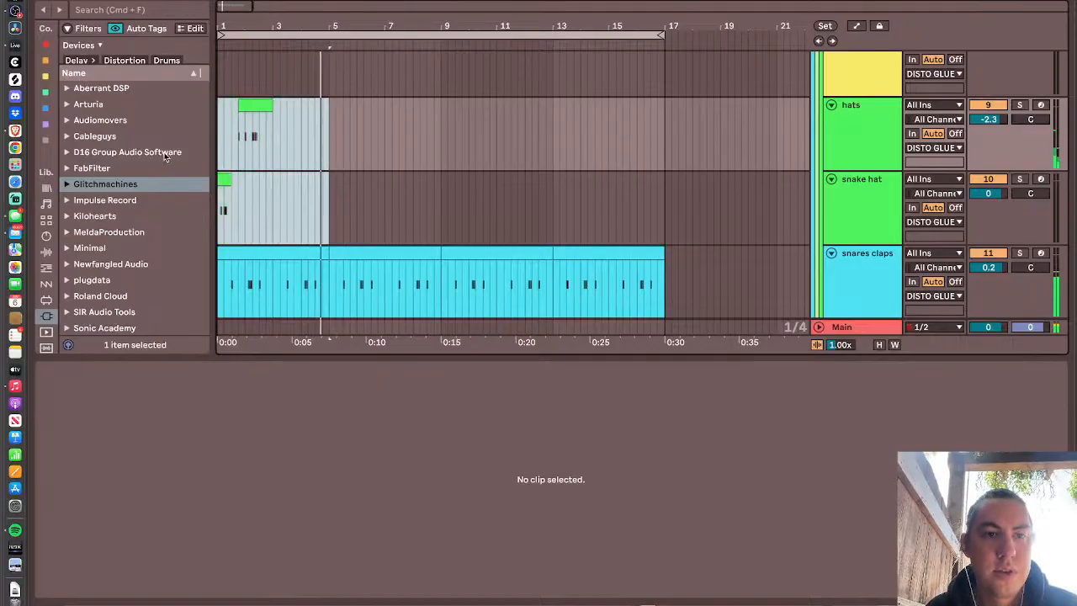
pyautogui.press('super+d')
pyautogui.press('super+d')
pyautogui.press('super+d')
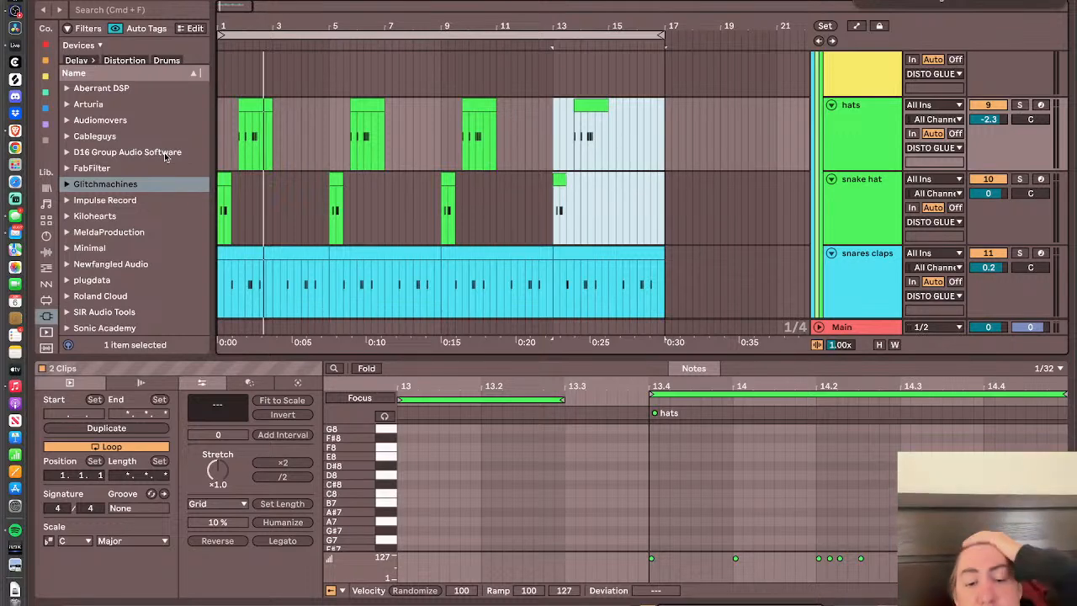
# - Review the drum tracks and the 808 bass_1 track's device chain, playing the arrangement with the original bass sound
pyautogui.press('F2')
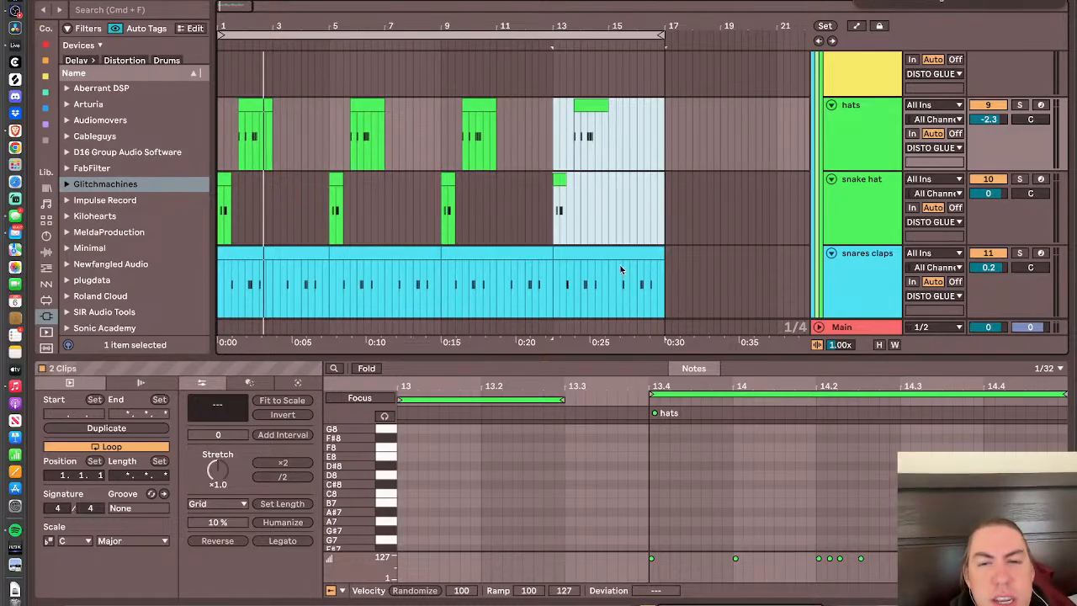
pyautogui.press('super+shift+t')
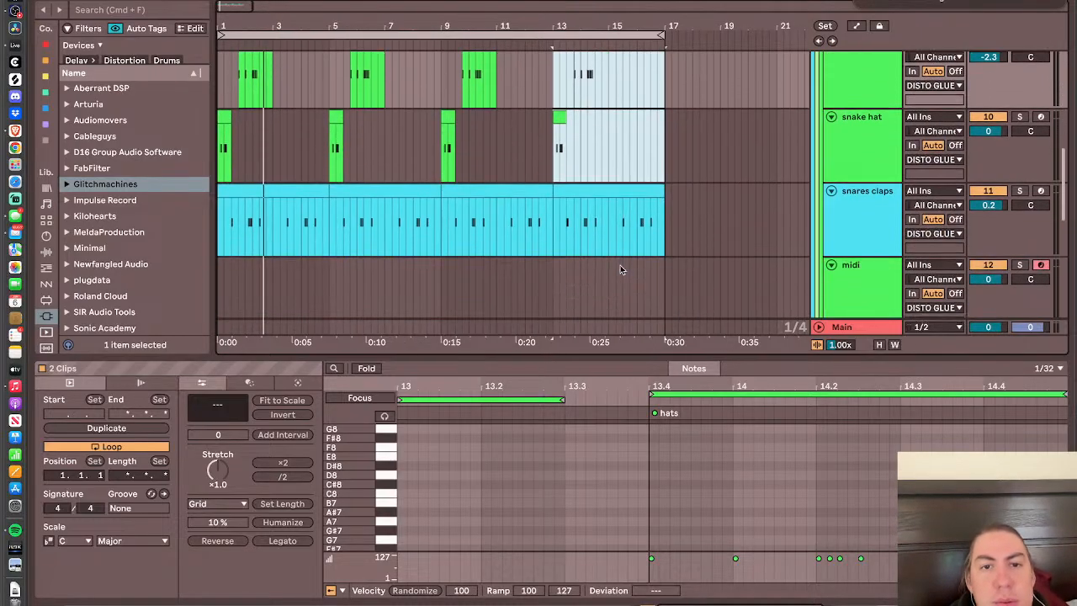
pyautogui.scroll(3, 620, 269)
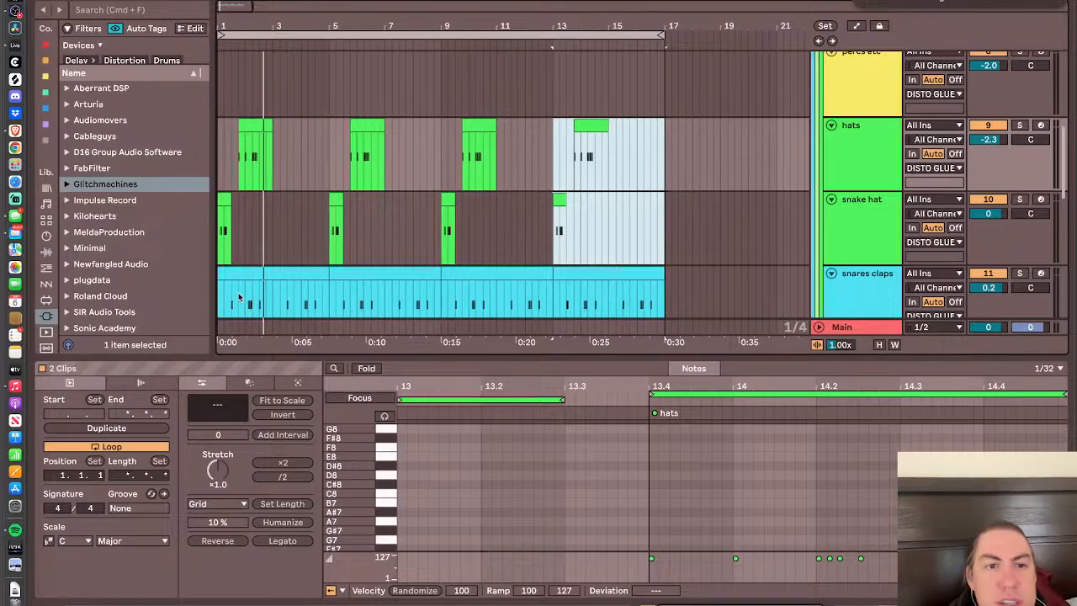
pyautogui.scroll(-10, 239, 296)
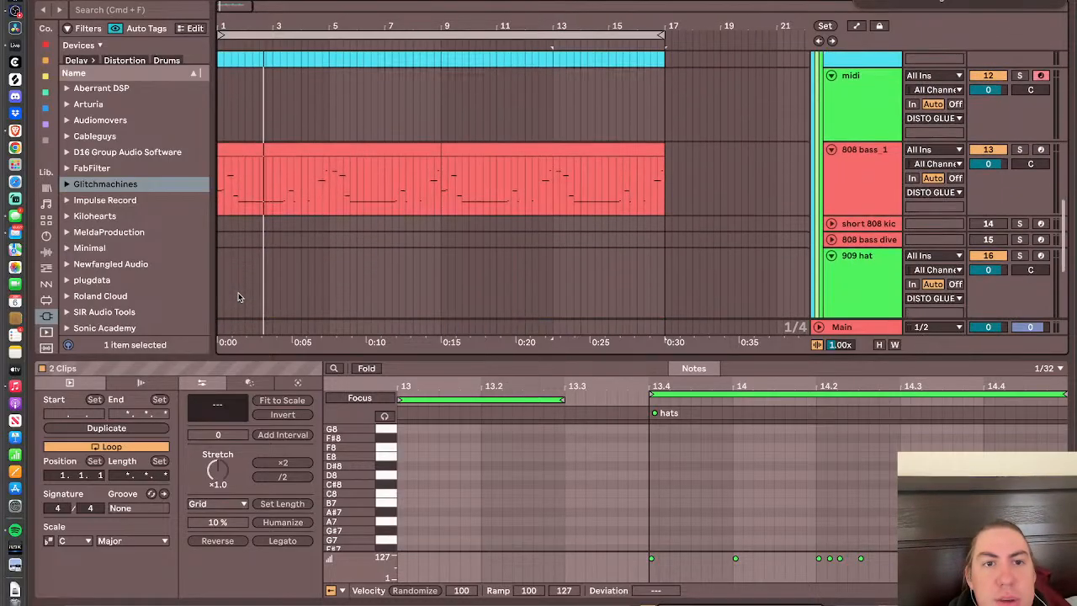
pyautogui.click(366, 151)
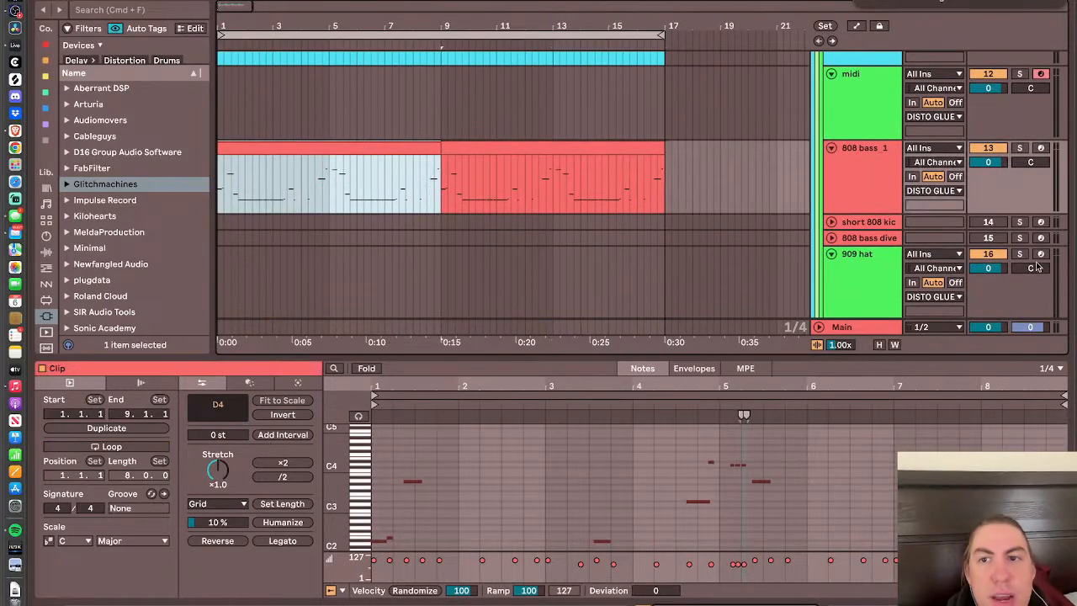
pyautogui.click(831, 179)
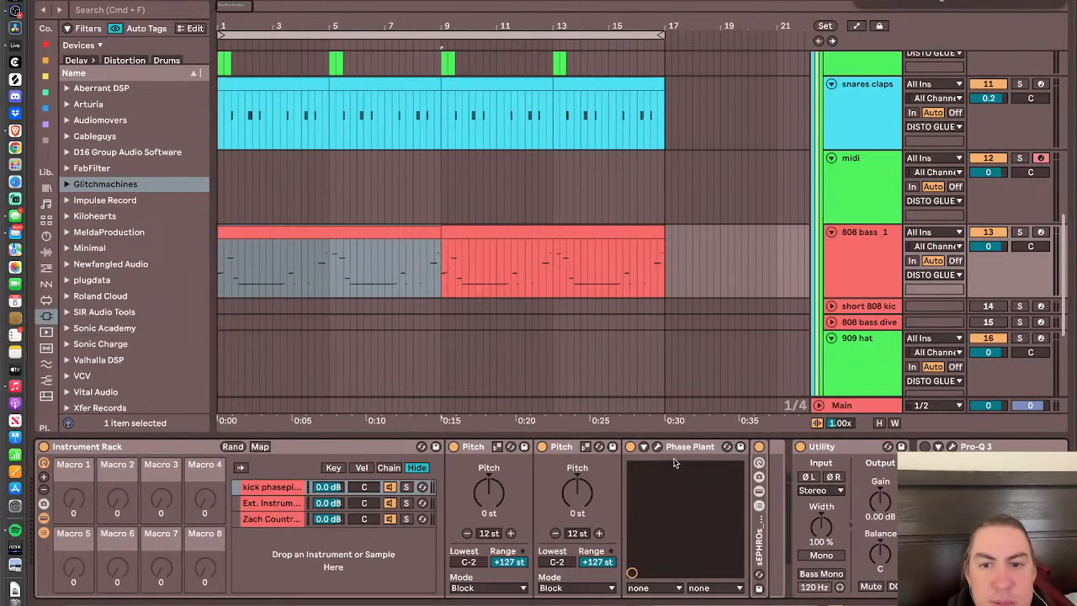
pyautogui.press('space')
pyautogui.click(880, 271)
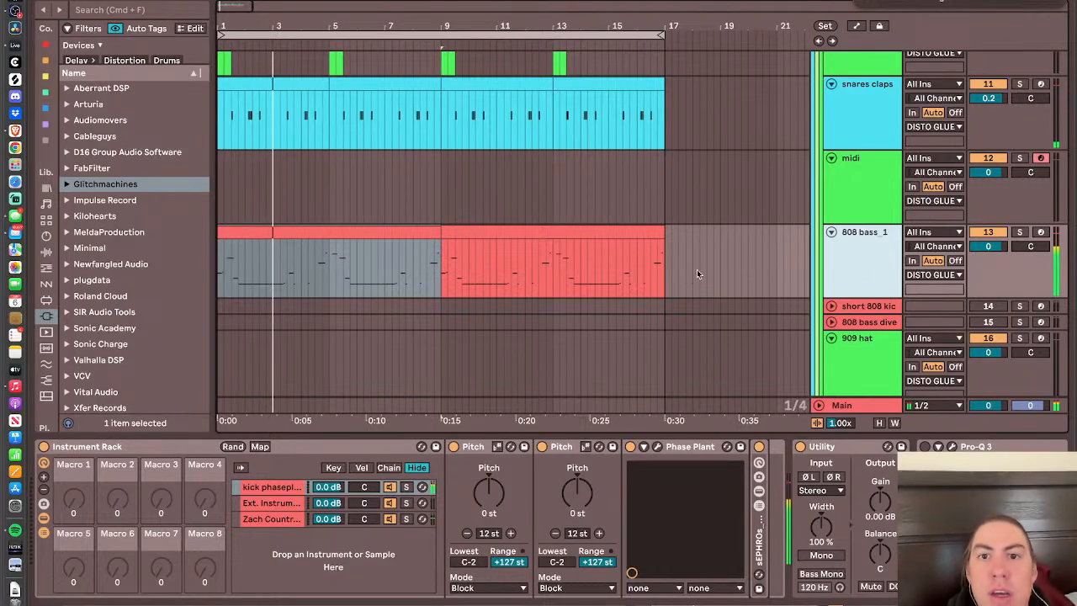
# - Move both eight-bar bass clips from the 808 bass_1 track to the start of the midi track holding Serum 2
pyautogui.click(664, 270)
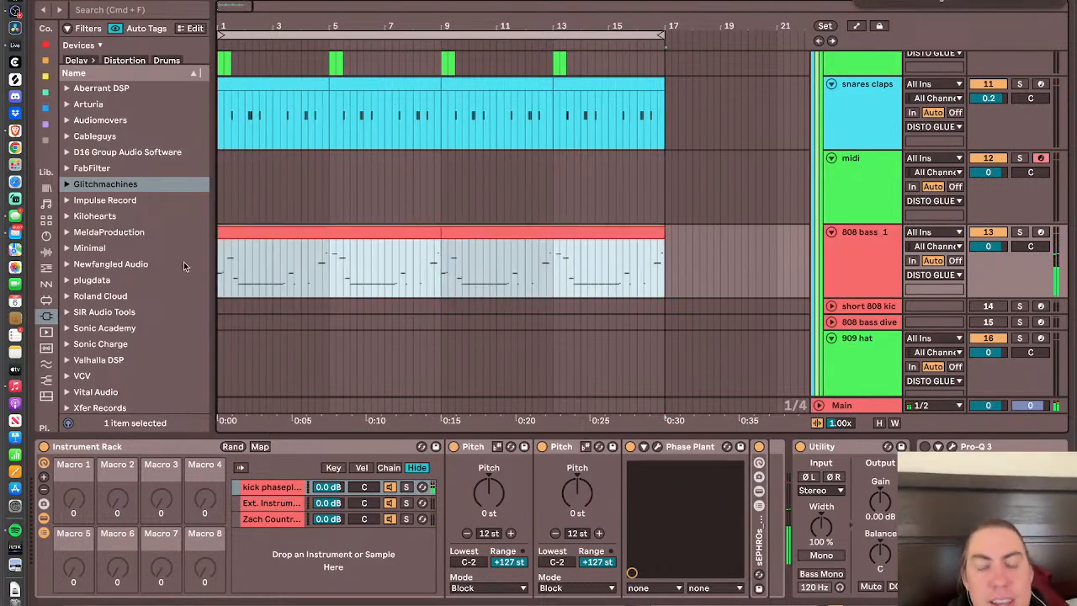
pyautogui.press('Delete')
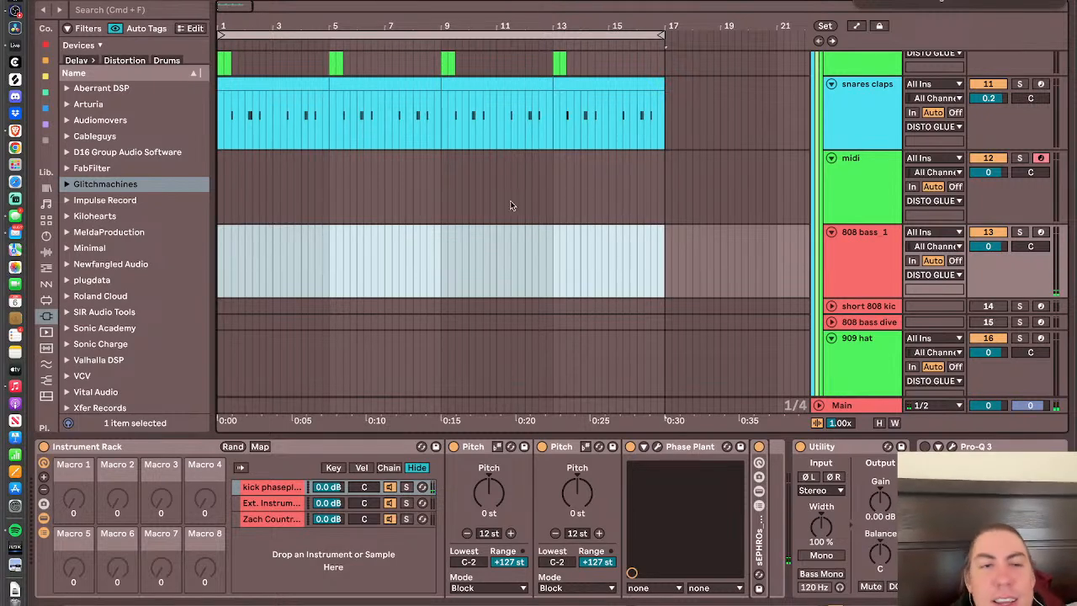
pyautogui.click(217, 203)
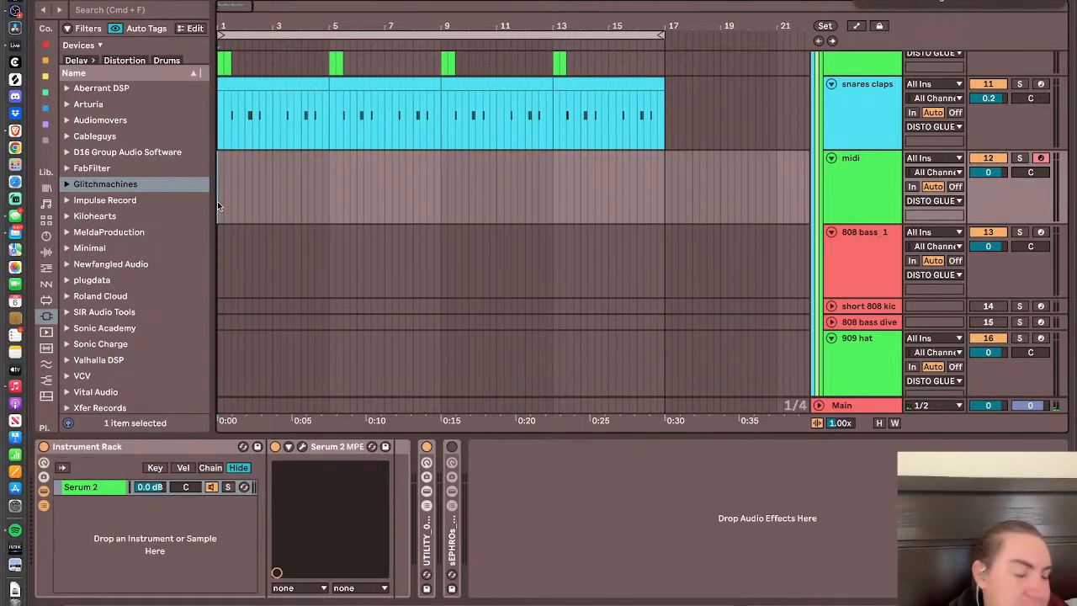
pyautogui.press('super+v')
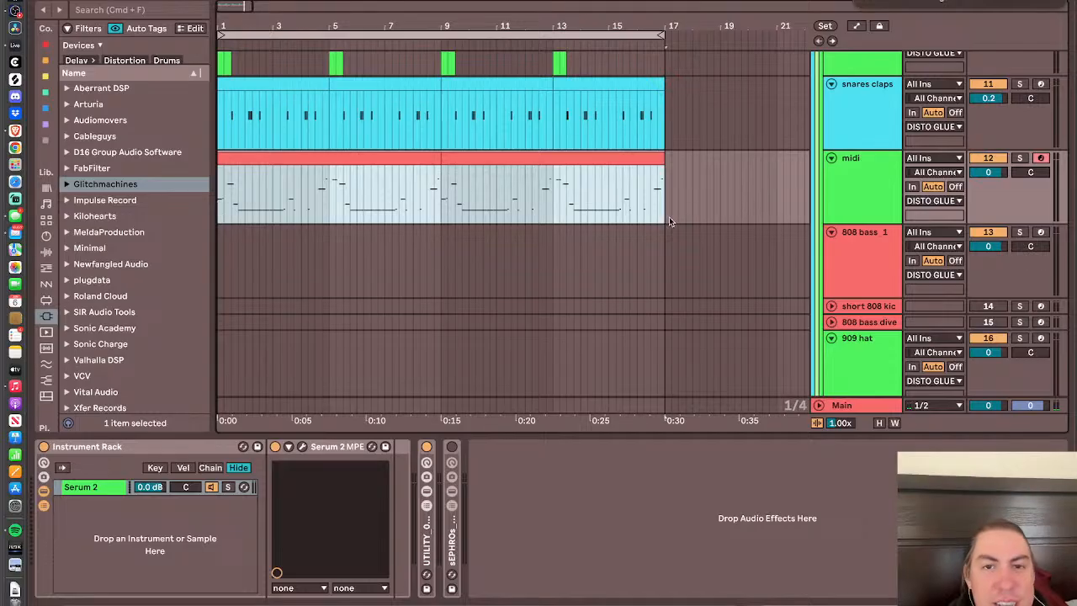
# - Rename the midi track as serum and play the arrangement from the start
pyautogui.click(873, 189)
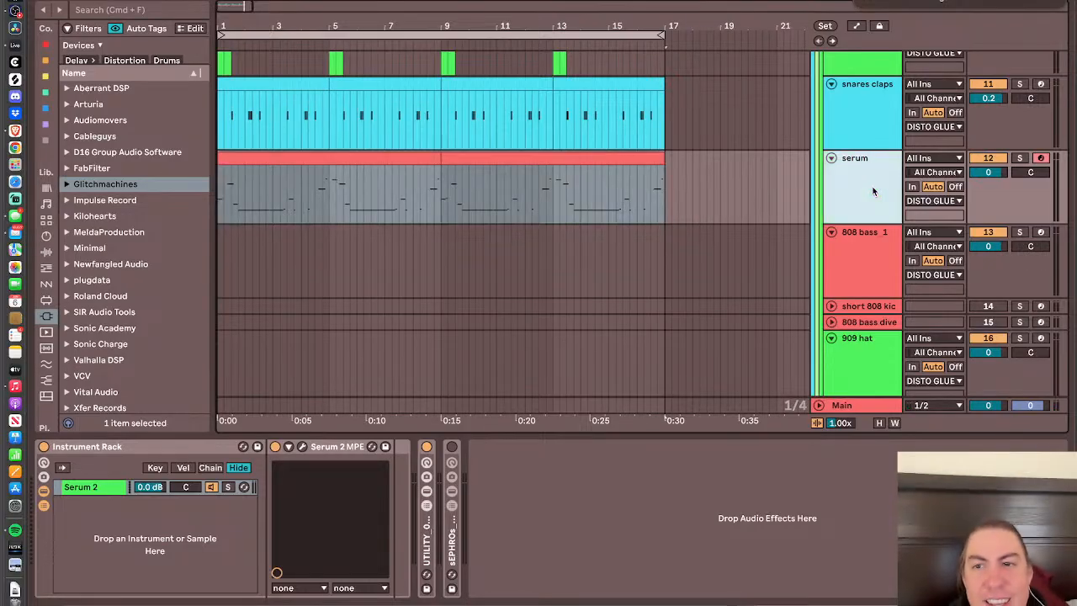
pyautogui.click(312, 175)
pyautogui.press('space')
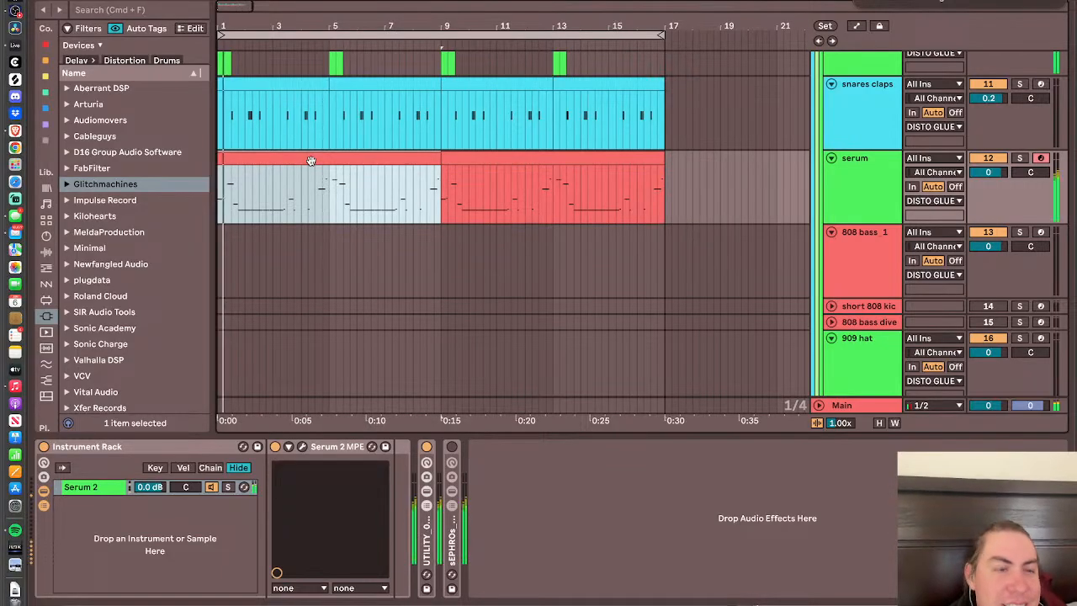
# - Consolidate the two serum clips into one 16-bar clip and transpose all its notes down one octave
pyautogui.keyDown('shift'); pyautogui.click(500, 159); pyautogui.keyUp('shift')
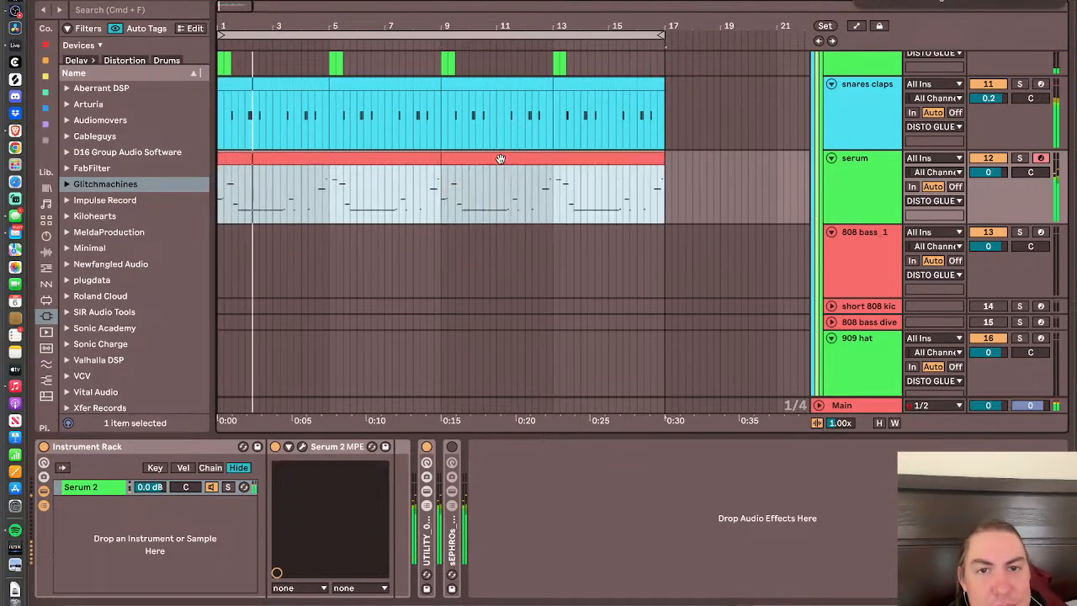
pyautogui.doubleClick(500, 159)
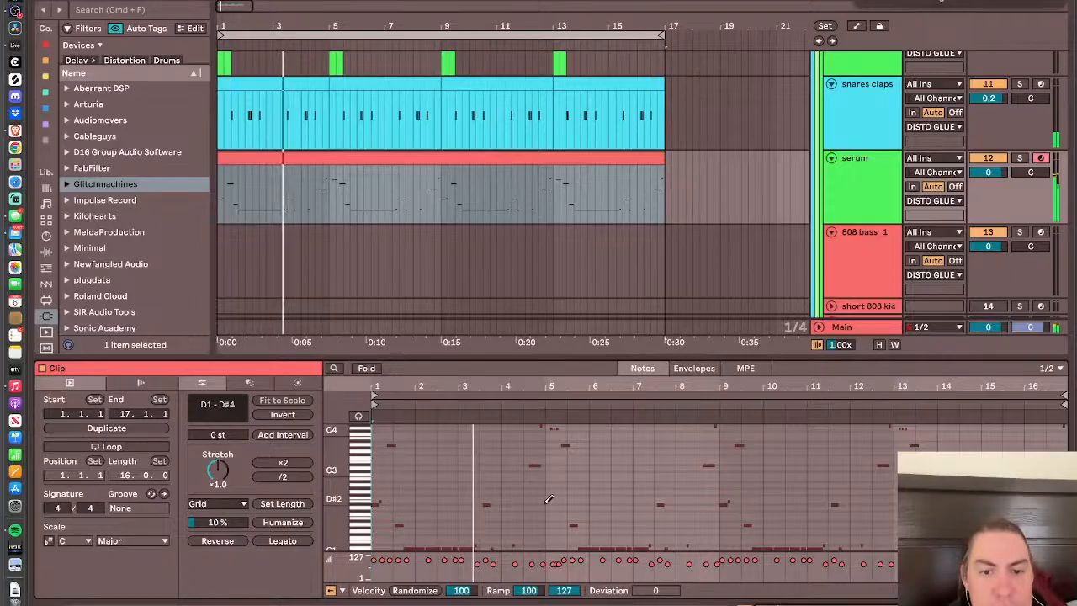
pyautogui.press('super+a')
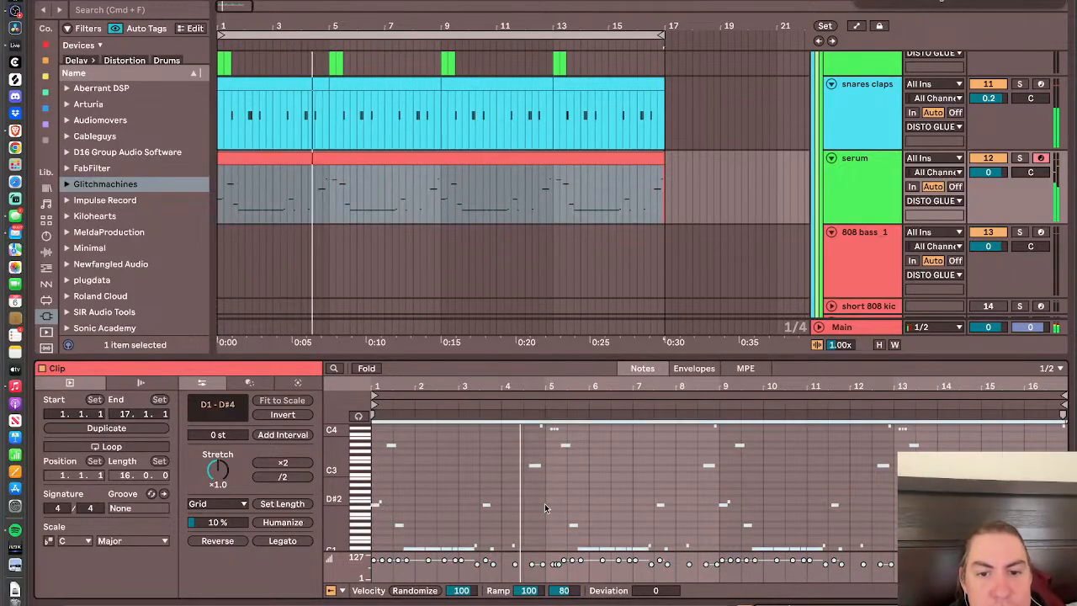
pyautogui.hotkey('shift', 'Down')
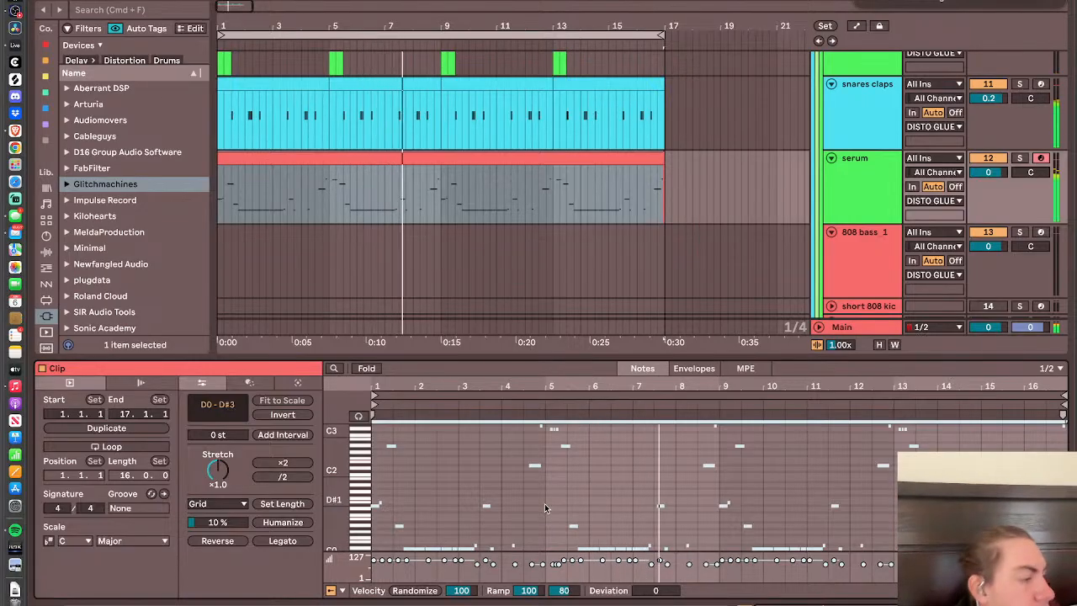
# - Search the plug-in library for "sat" and add Saturn 2 to the serum track
pyautogui.click(116, 10)
pyautogui.write('sat')
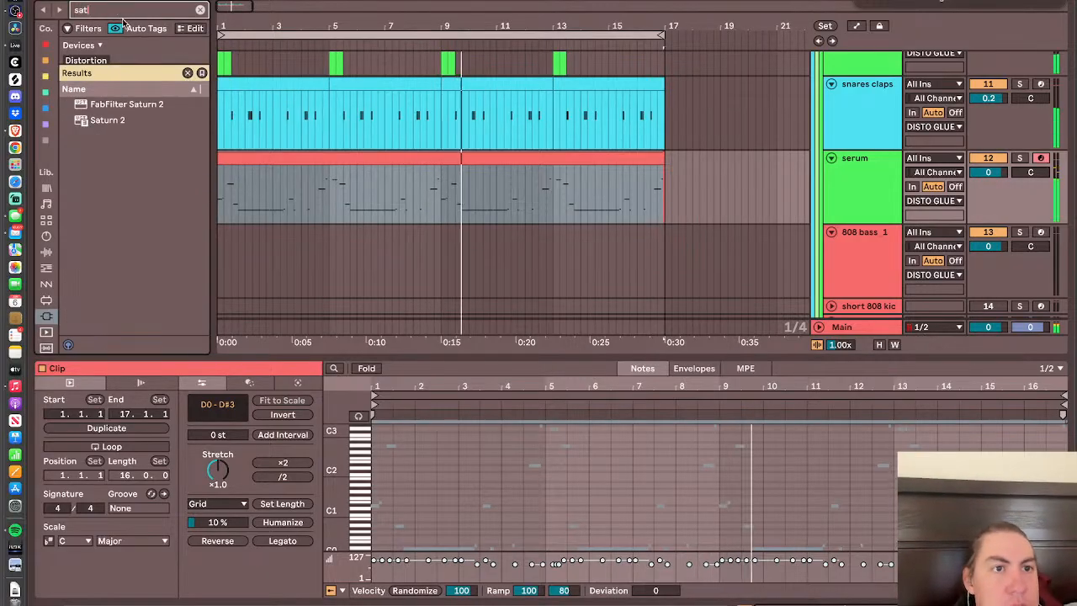
pyautogui.click(100, 120)
pyautogui.doubleClick(99, 121)
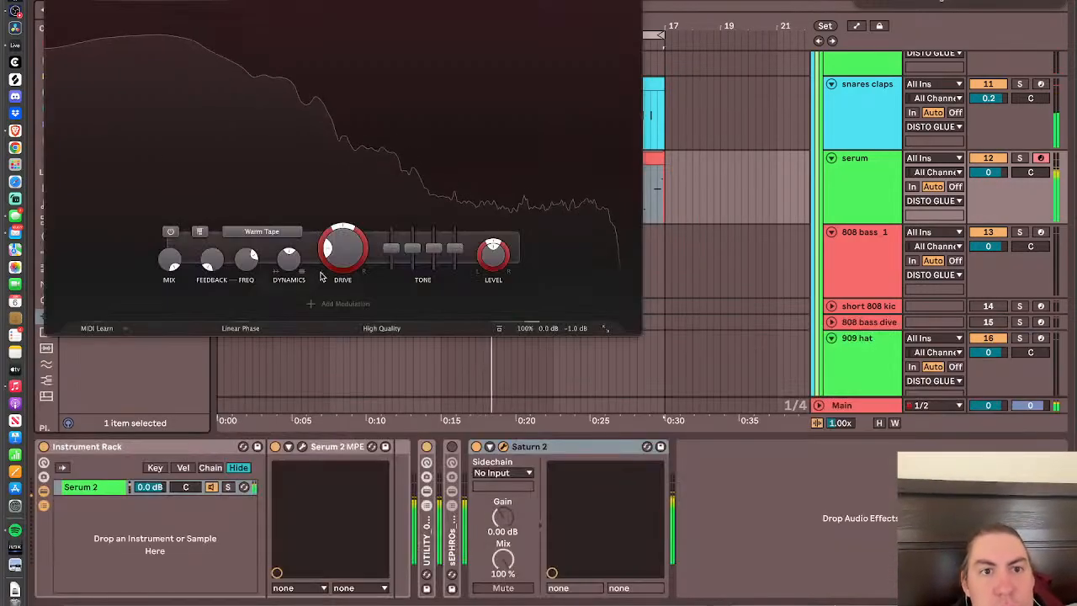
# - Raise Saturn 2's band 1 drive to about 73%, ease it back slightly, and increase the band level
pyautogui.moveTo(349, 251); pyautogui.dragTo(353, 160)
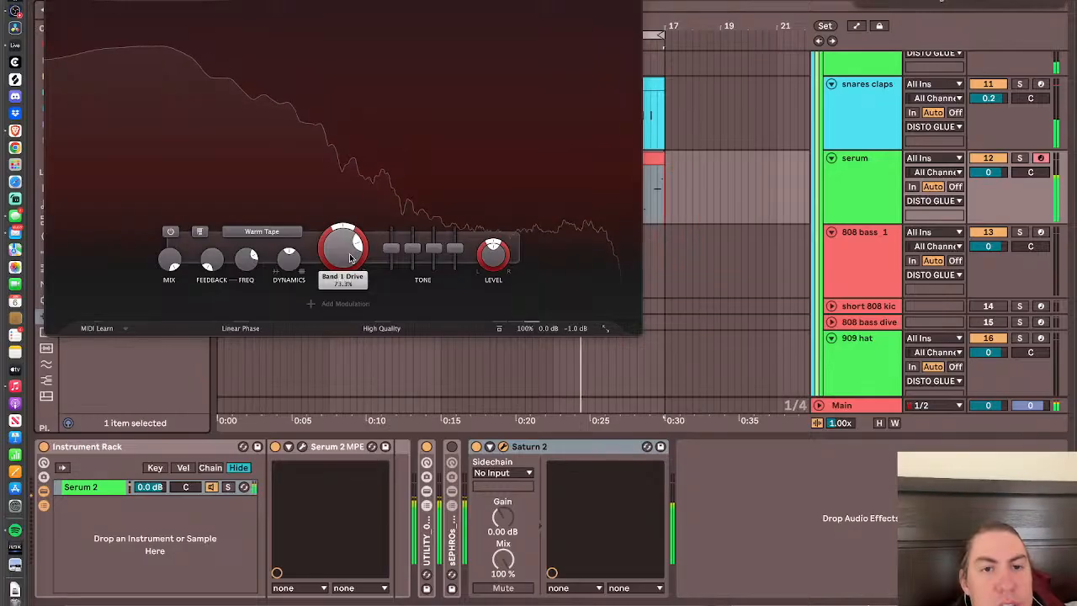
pyautogui.moveTo(353, 256); pyautogui.dragTo(352, 274)
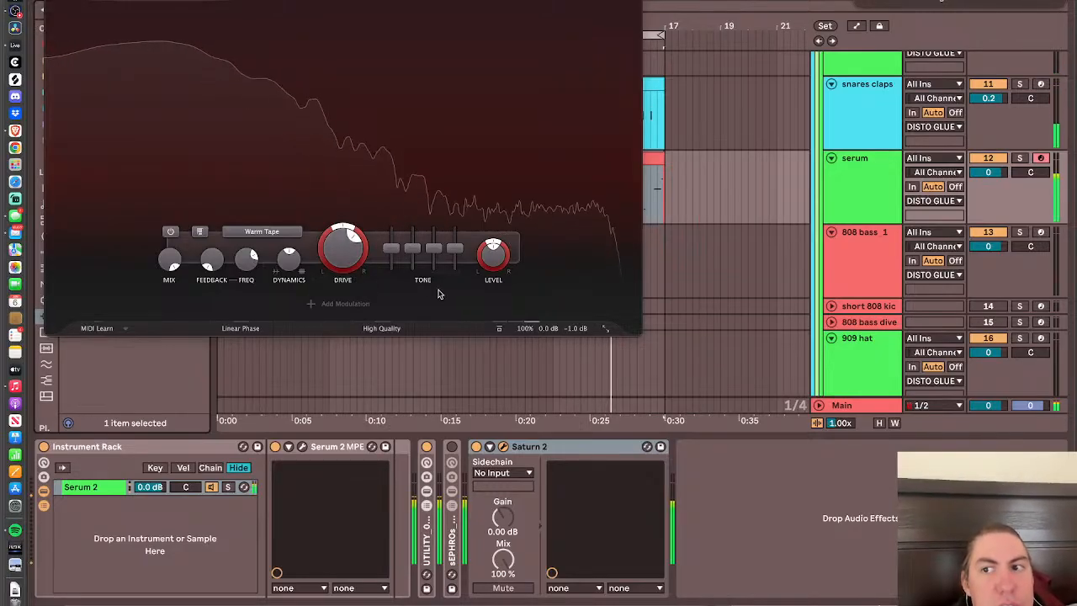
pyautogui.moveTo(497, 263); pyautogui.dragTo(508, 224)
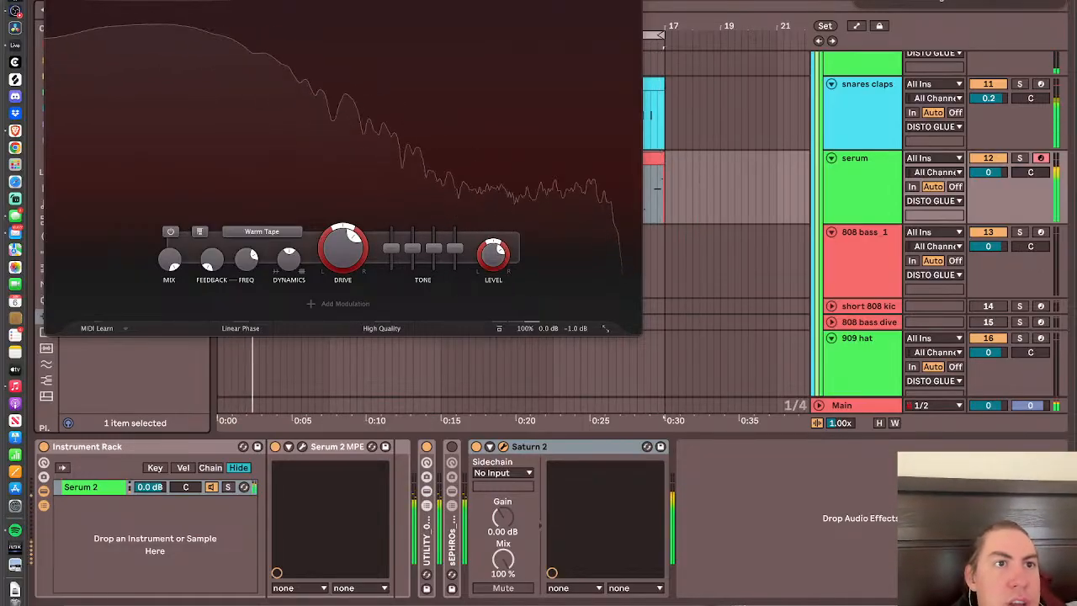
pyautogui.click(504, 446)
# - Review Serum 2's effects chain with its two distortions and convolve, checking their mix controls and the note modulation during playback
pyautogui.click(303, 447)
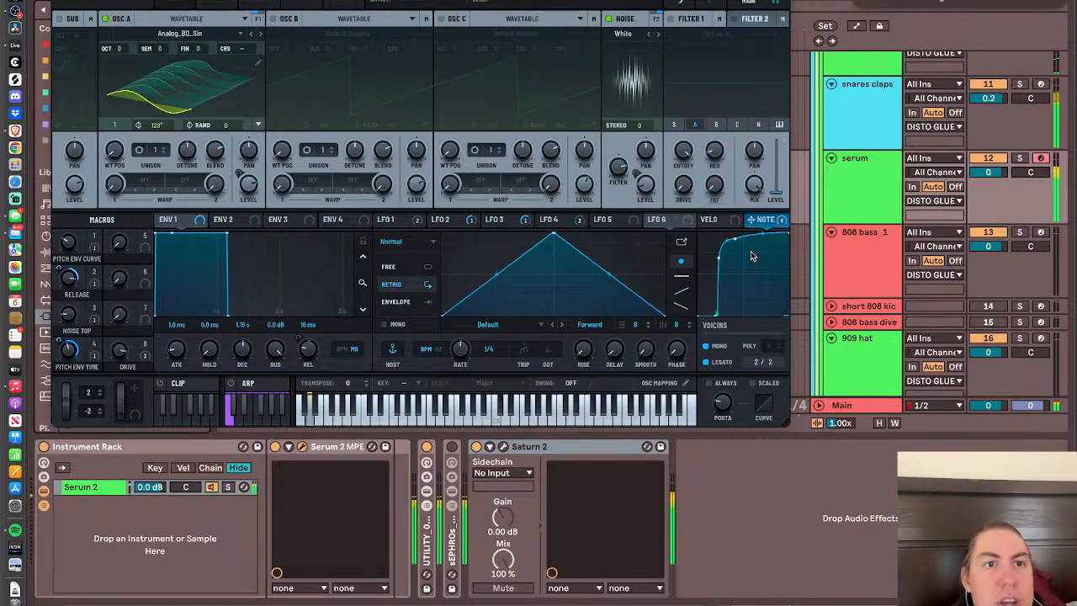
pyautogui.click(261, 3)
pyautogui.moveTo(123, 0); pyautogui.dragTo(125, 17)
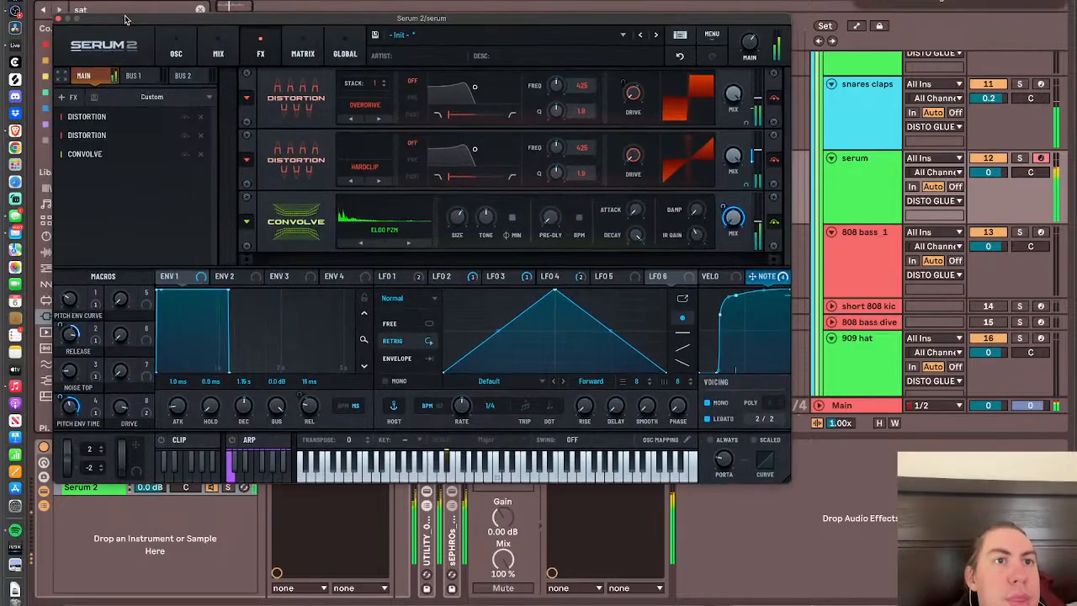
pyautogui.click(311, 10)
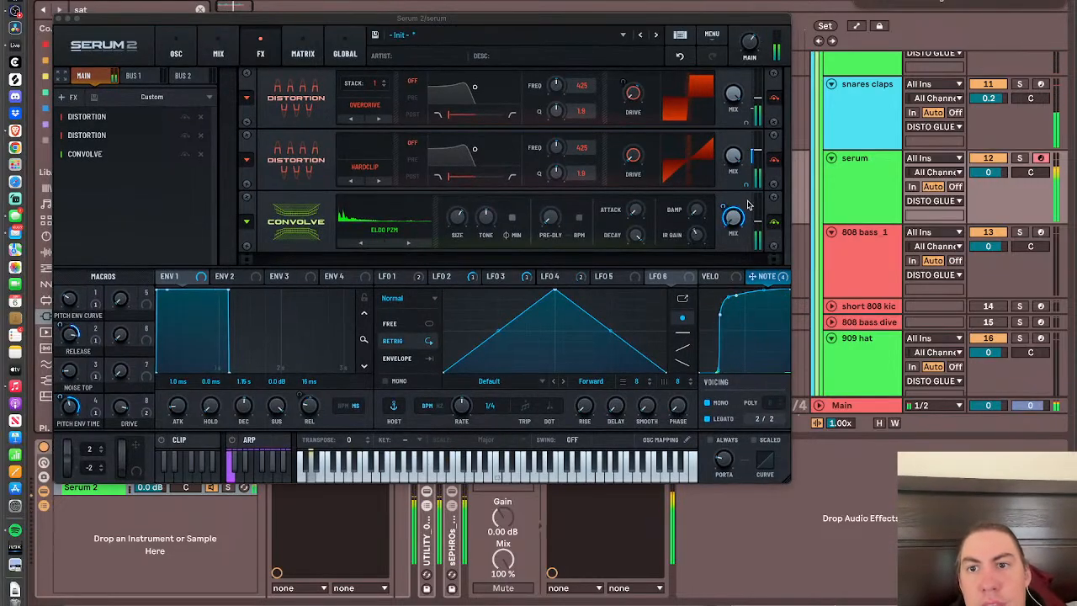
pyautogui.click(763, 278)
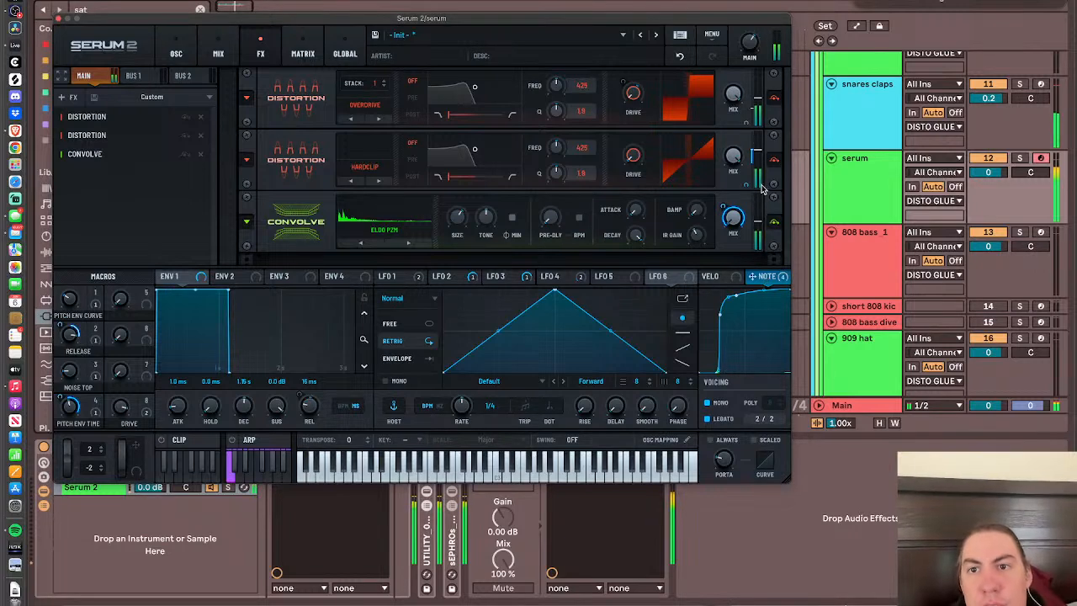
pyautogui.moveTo(744, 186)
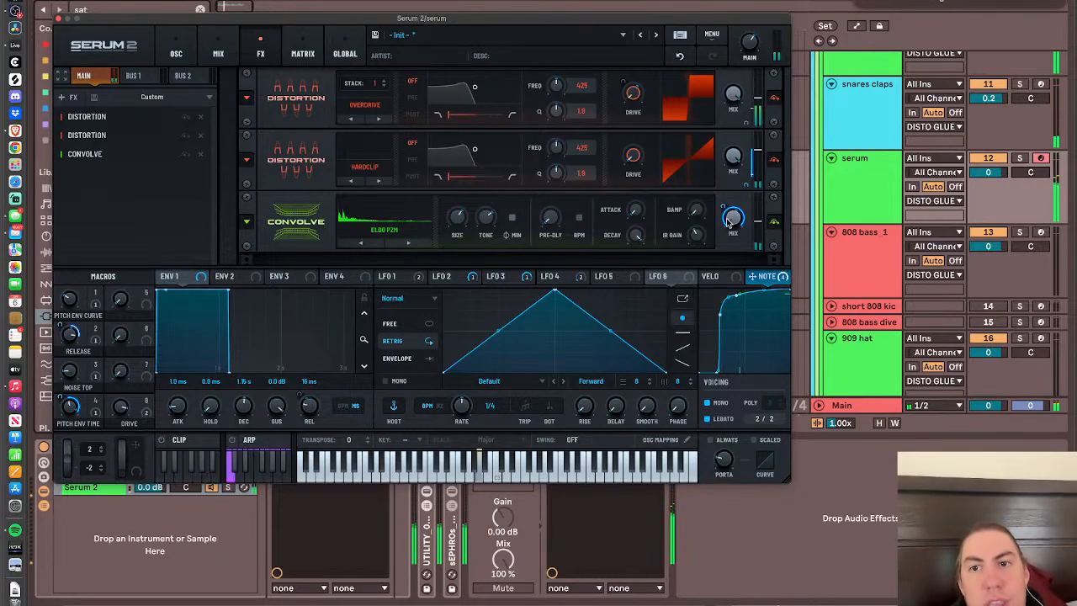
pyautogui.moveTo(728, 223)
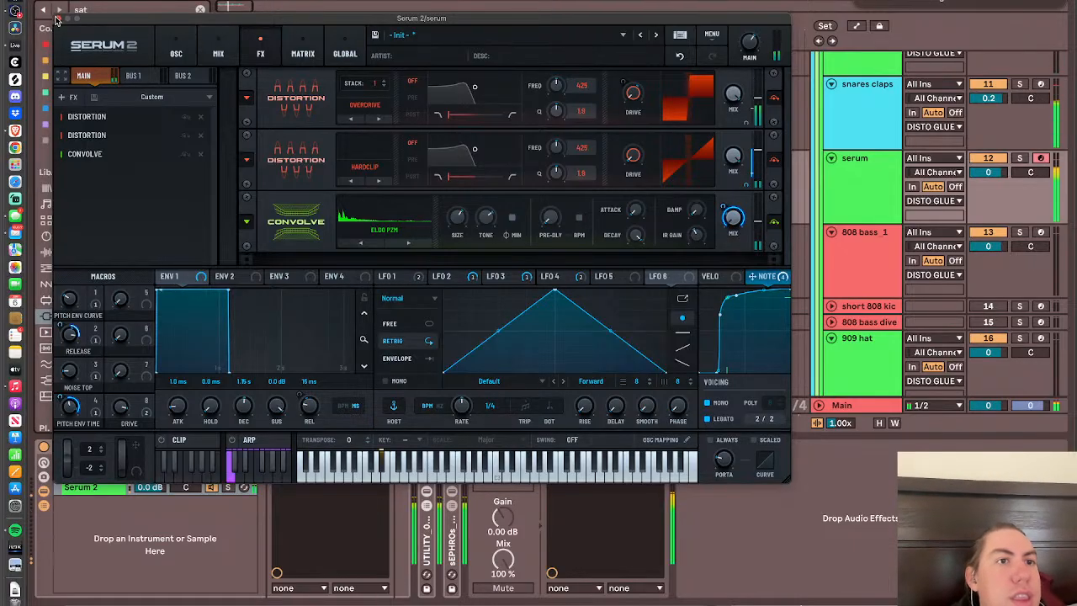
pyautogui.click(158, 54)
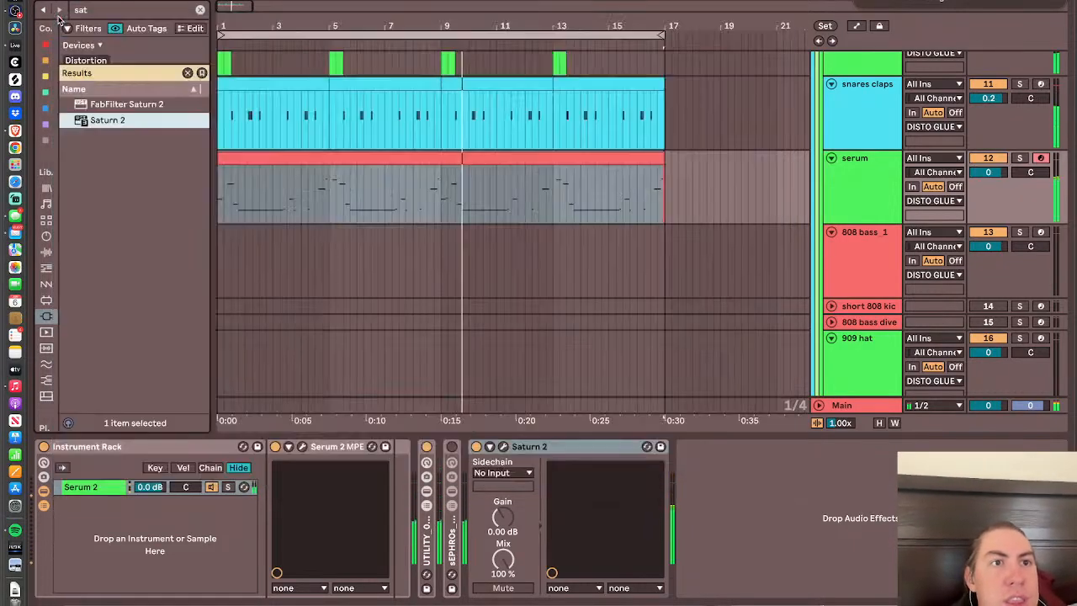
pyautogui.click(58, 18)
# - Shorten all notes in the serum clip to about a sixteenth note each
pyautogui.click(378, 156)
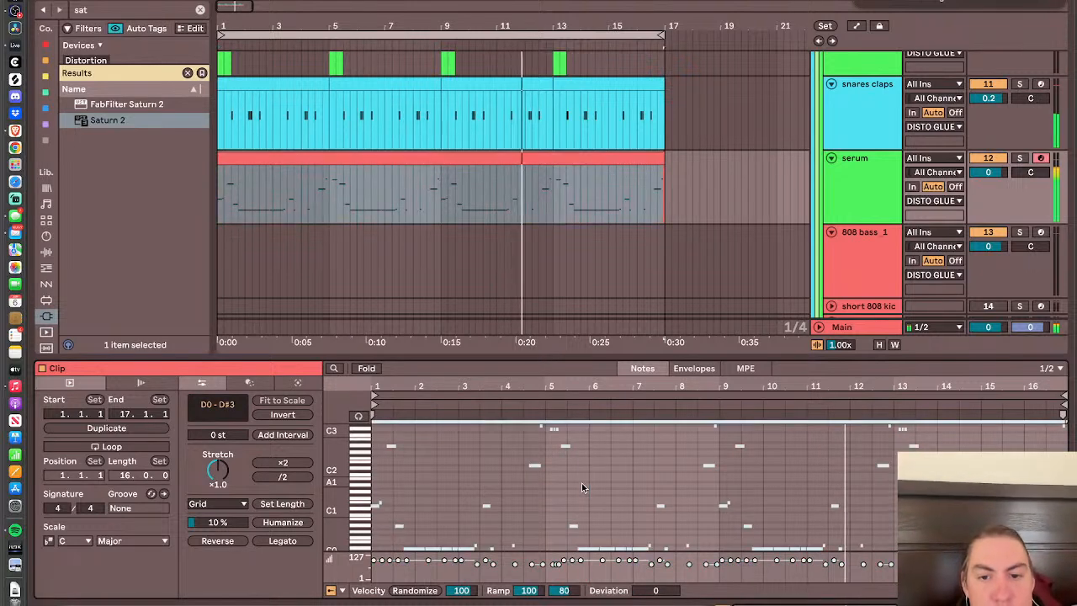
pyautogui.scroll(5, 582, 487)
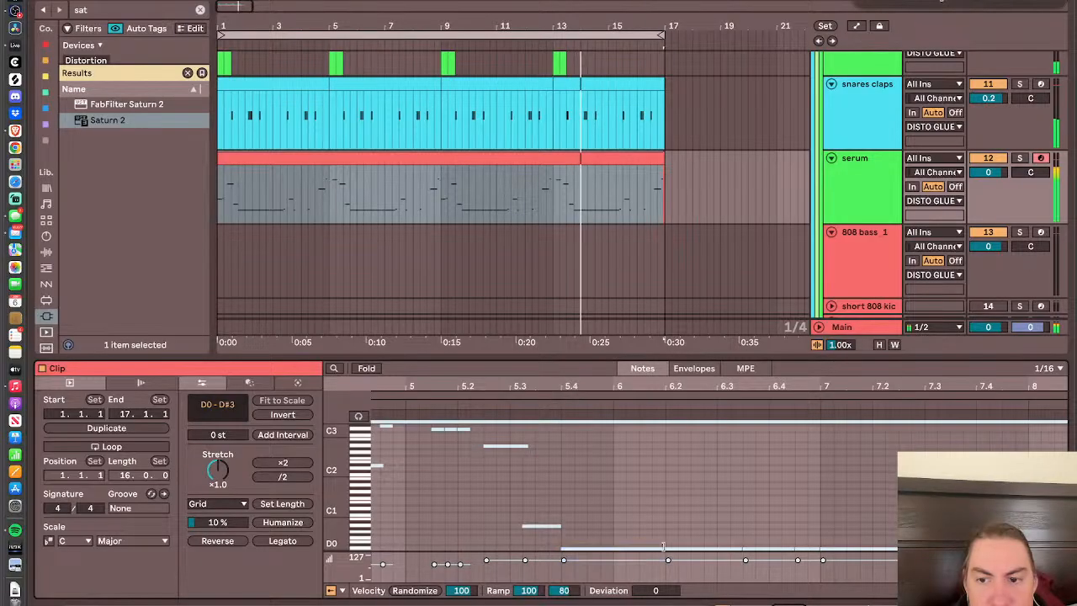
pyautogui.moveTo(664, 547); pyautogui.dragTo(569, 545)
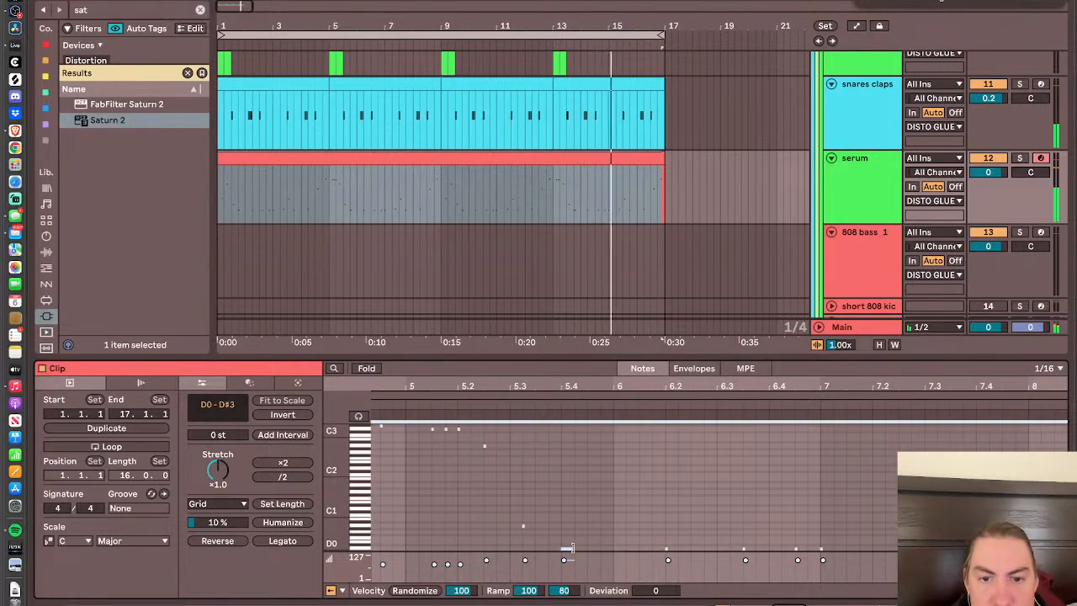
pyautogui.scroll(3, 580, 505)
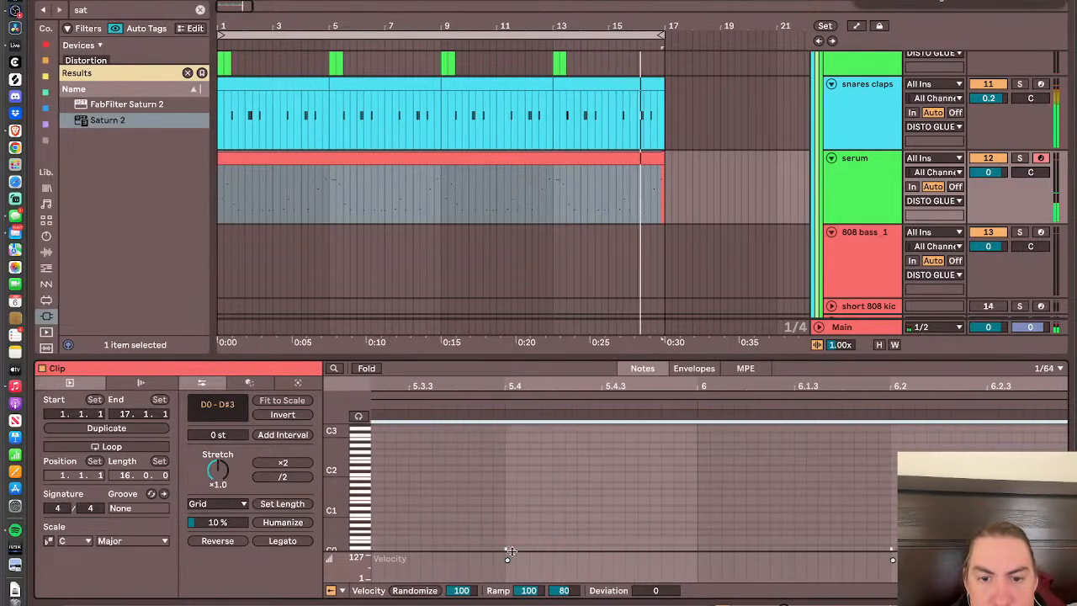
pyautogui.moveTo(505, 548); pyautogui.dragTo(548, 548)
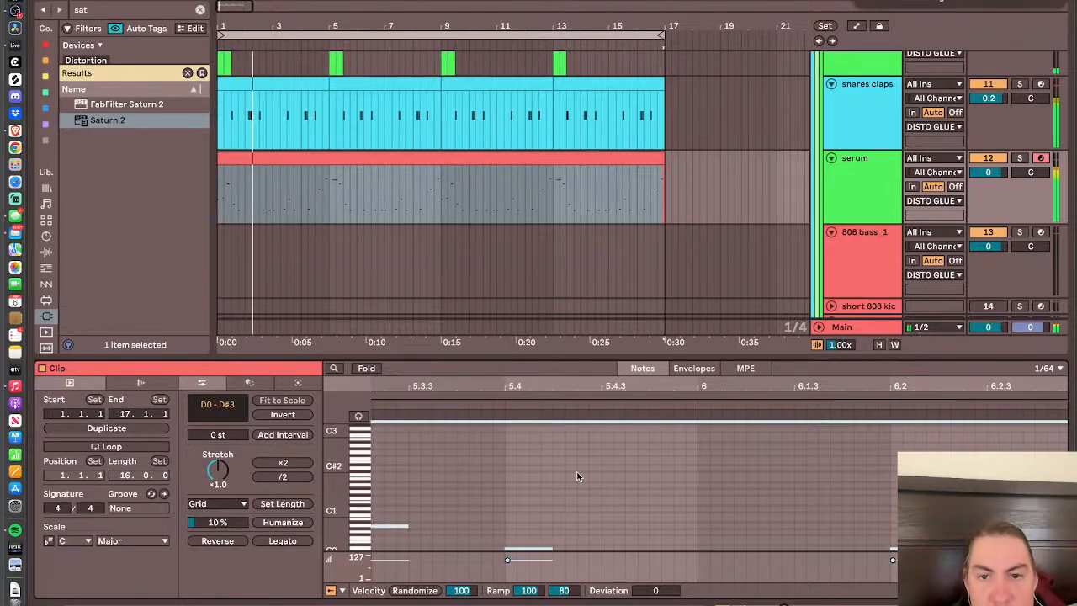
pyautogui.scroll(-3, 577, 484)
pyautogui.scroll(-5, 577, 490)
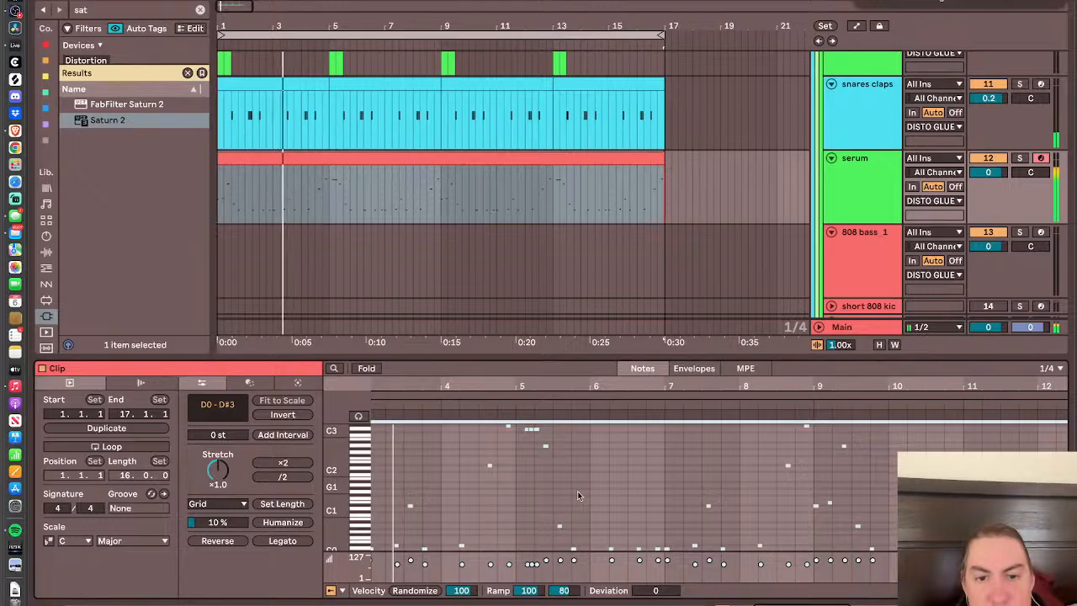
# - Transpose all notes in the serum clip up one octave and replay the opening several times
pyautogui.doubleClick(695, 356)
pyautogui.scroll(3, 695, 360)
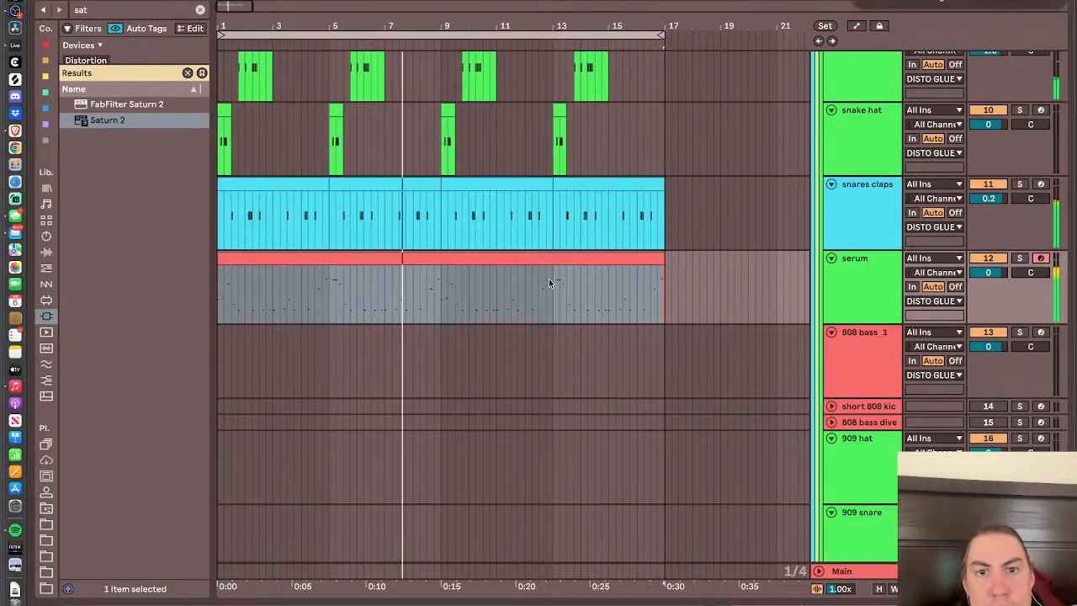
pyautogui.doubleClick(525, 261)
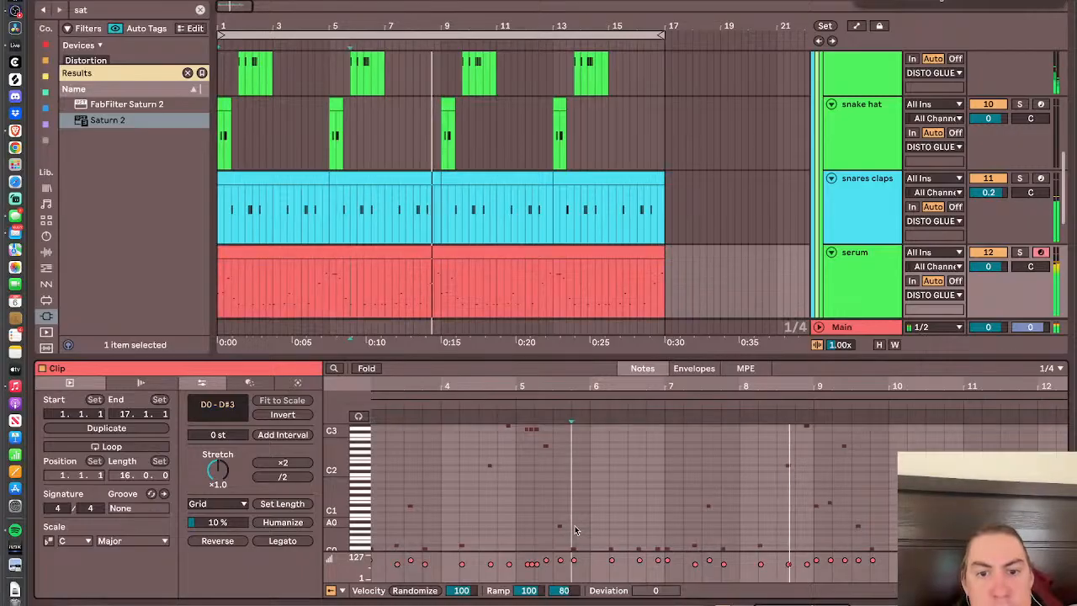
pyautogui.hotkey('shift', 'Up')
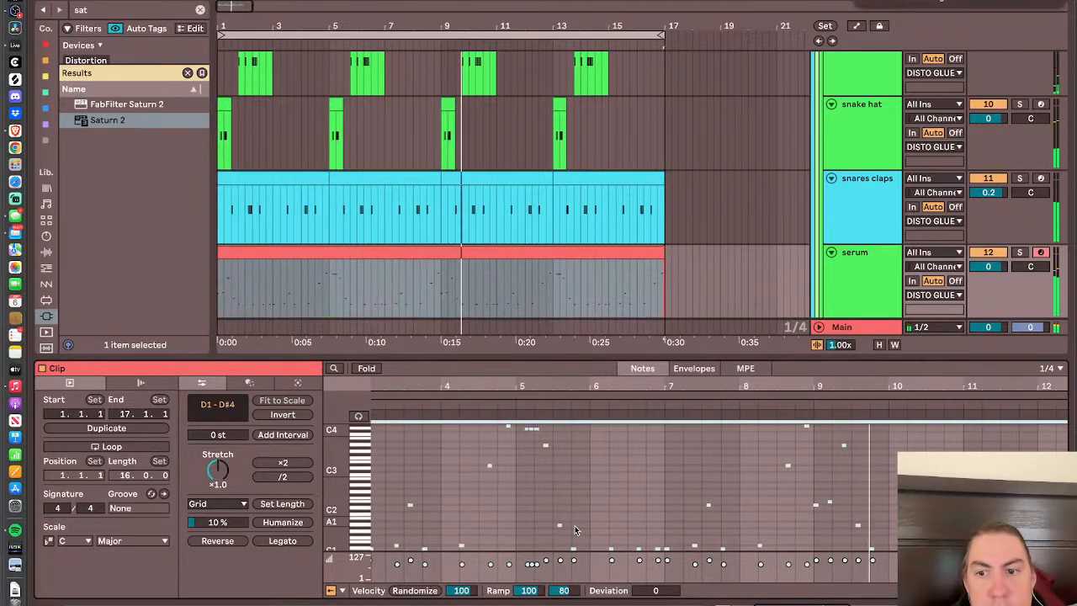
pyautogui.press('space')
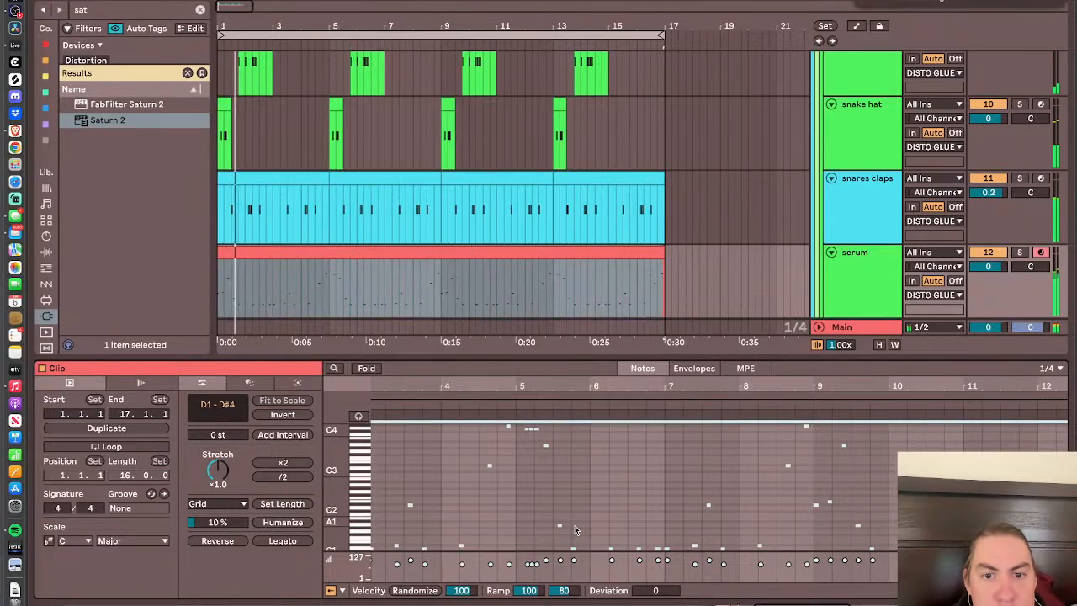
pyautogui.press('space')
pyautogui.press('space')
pyautogui.hscroll(-5, 461, 514)
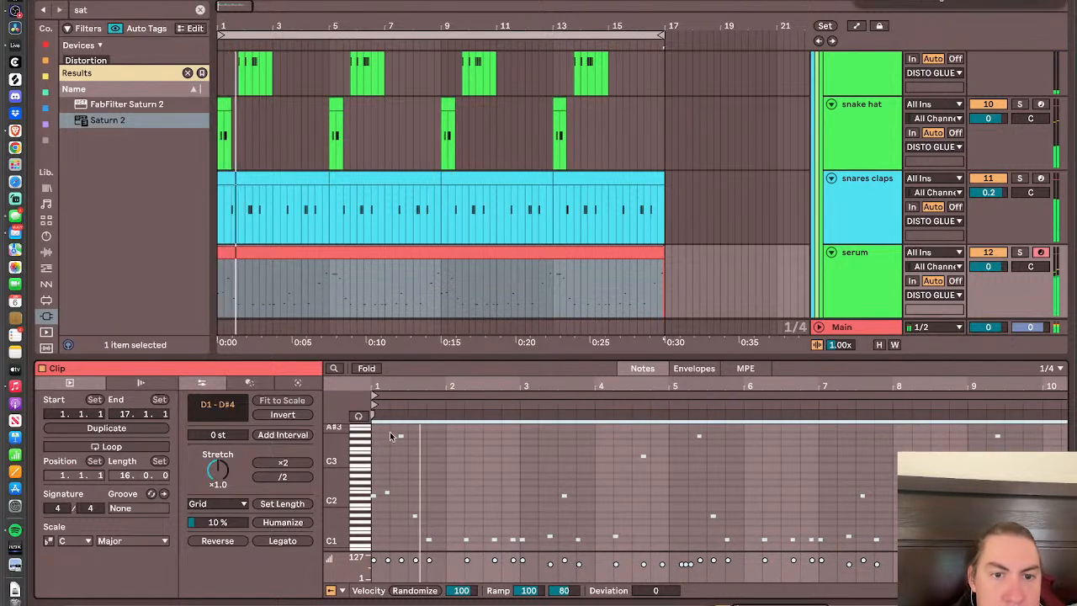
pyautogui.press('space')
pyautogui.press('space')
# - Lower the serum clip's A3 notes to G#3 and its notes just above C2 by a semitone to D2 and D#2
pyautogui.click(366, 440)
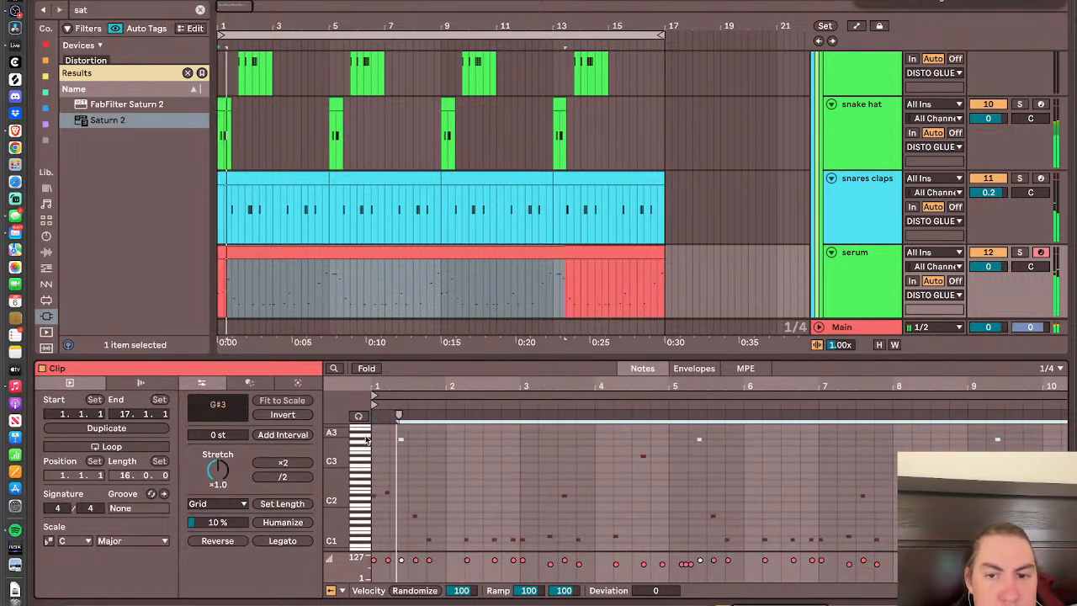
pyautogui.press('space')
pyautogui.press('space')
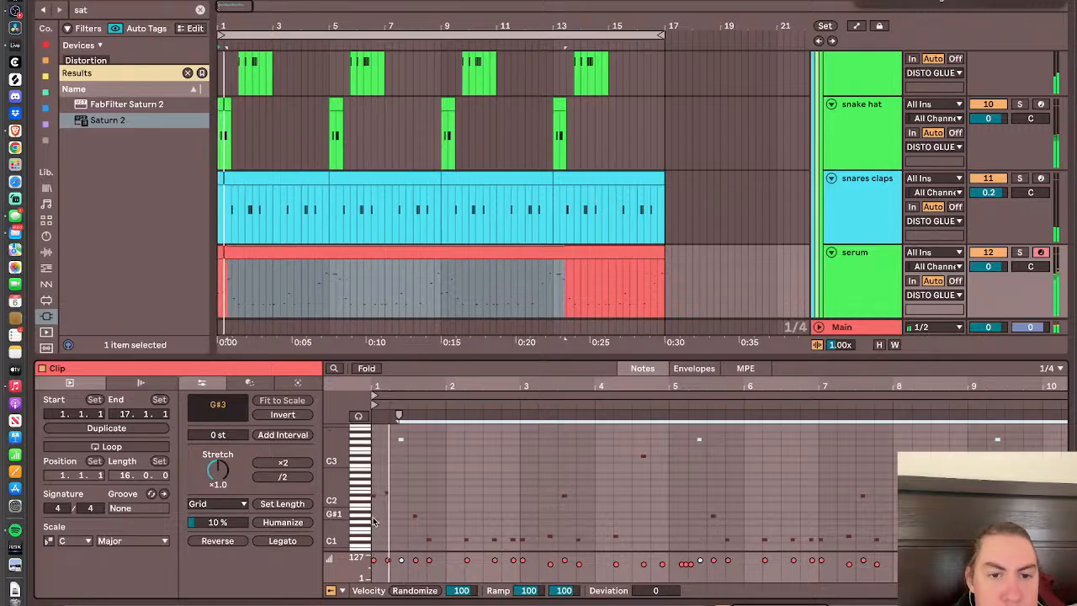
pyautogui.moveTo(364, 499); pyautogui.dragTo(364, 485)
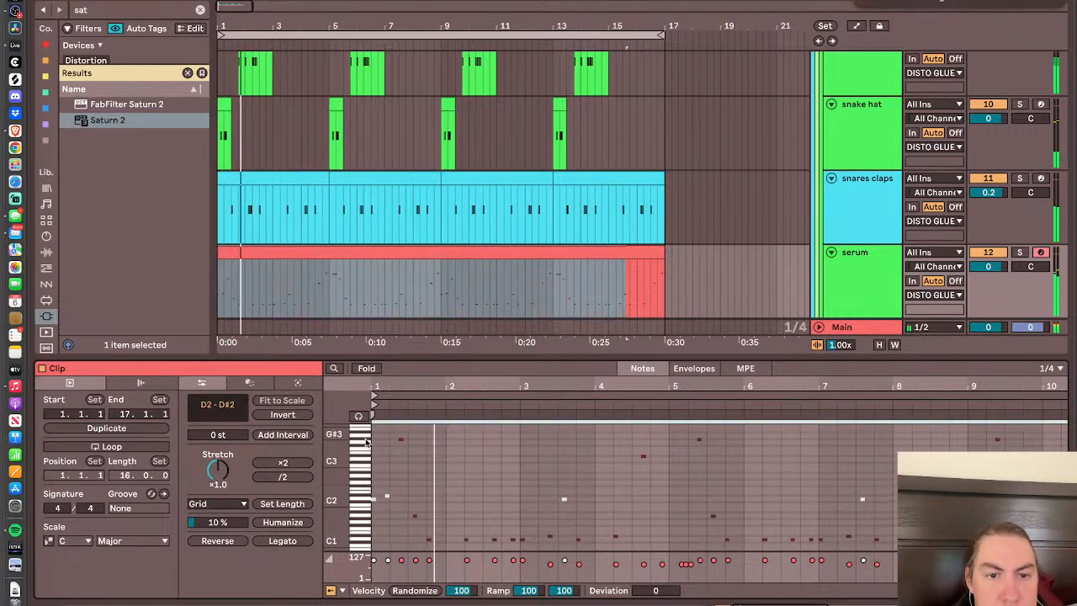
# - Lower the G#3 notes to D#3, and transpose the whole serum clip down one octave
pyautogui.click(366, 441)
pyautogui.press('space')
pyautogui.press('space')
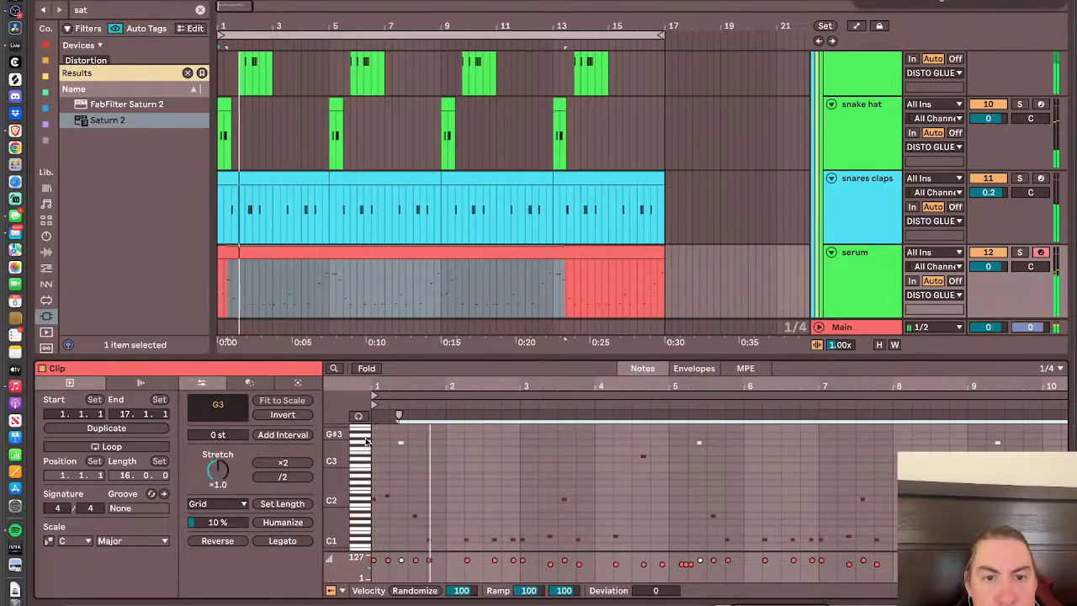
pyautogui.press('Down')
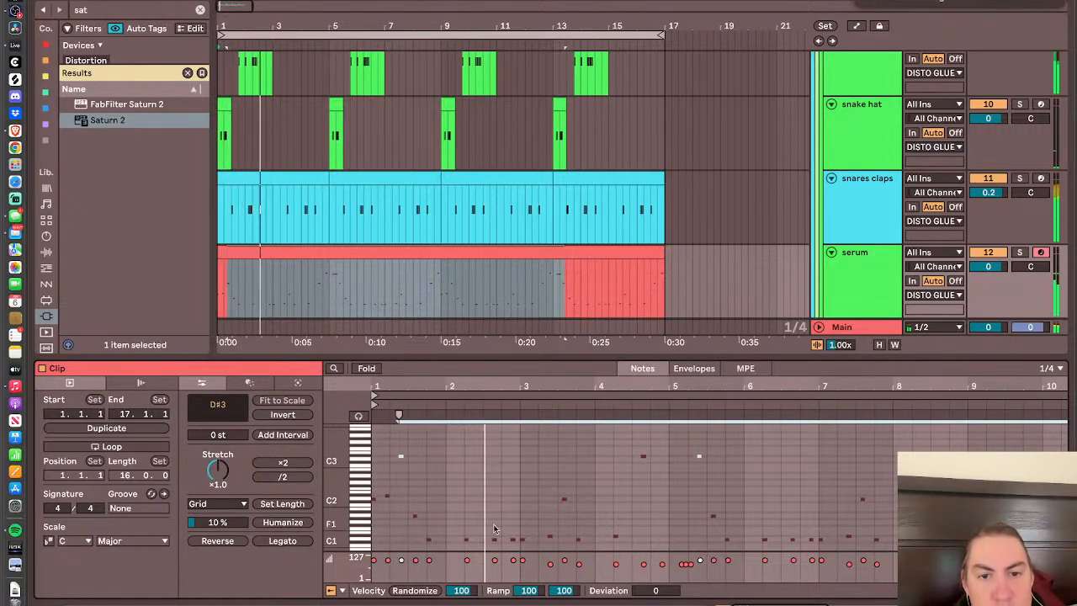
pyautogui.press('super+a')
pyautogui.hotkey('shift', 'Down')
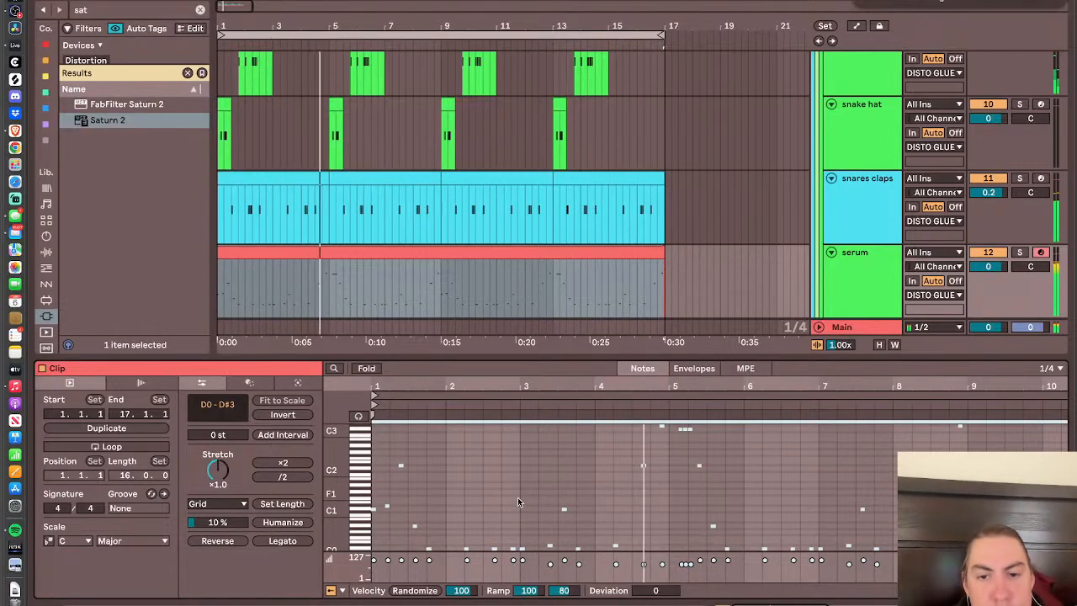
# - Lower the D#2 note in bar 5 of the serum clip by a semitone to D2
pyautogui.click(353, 547)
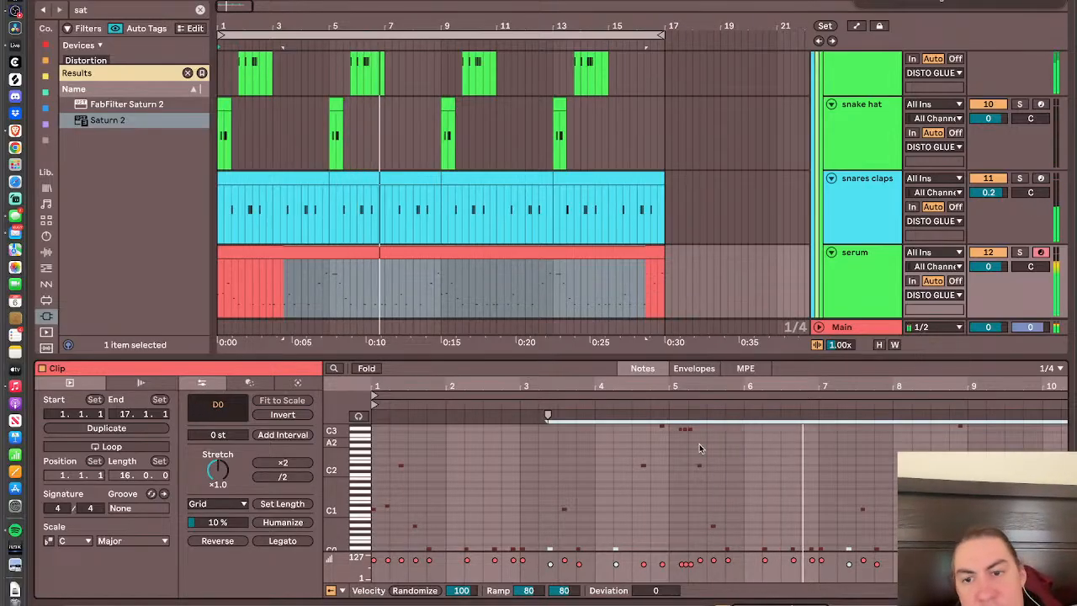
pyautogui.click(699, 465)
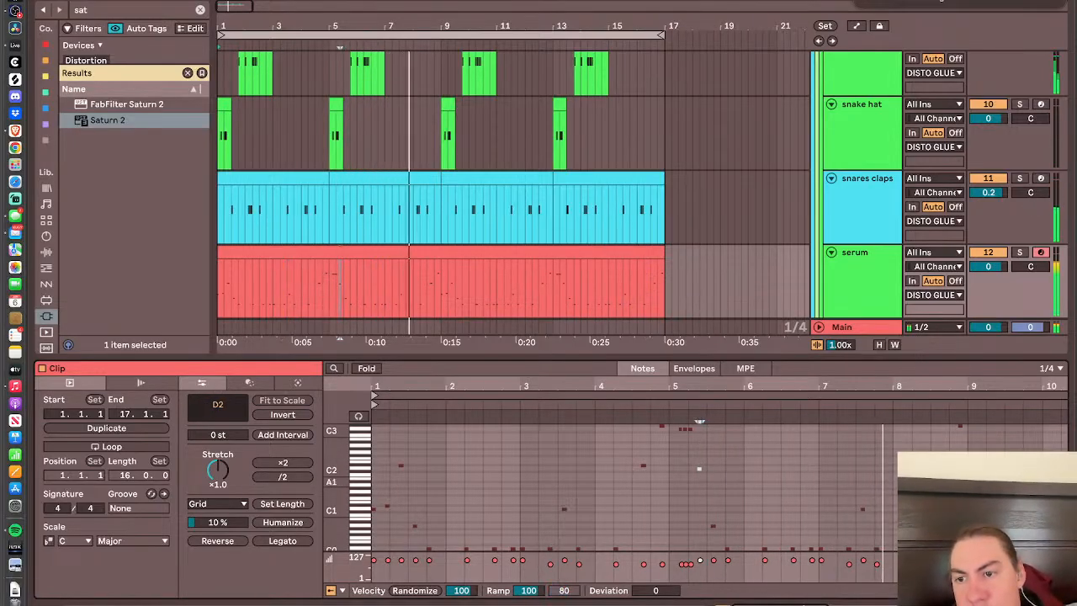
pyautogui.press('Down')
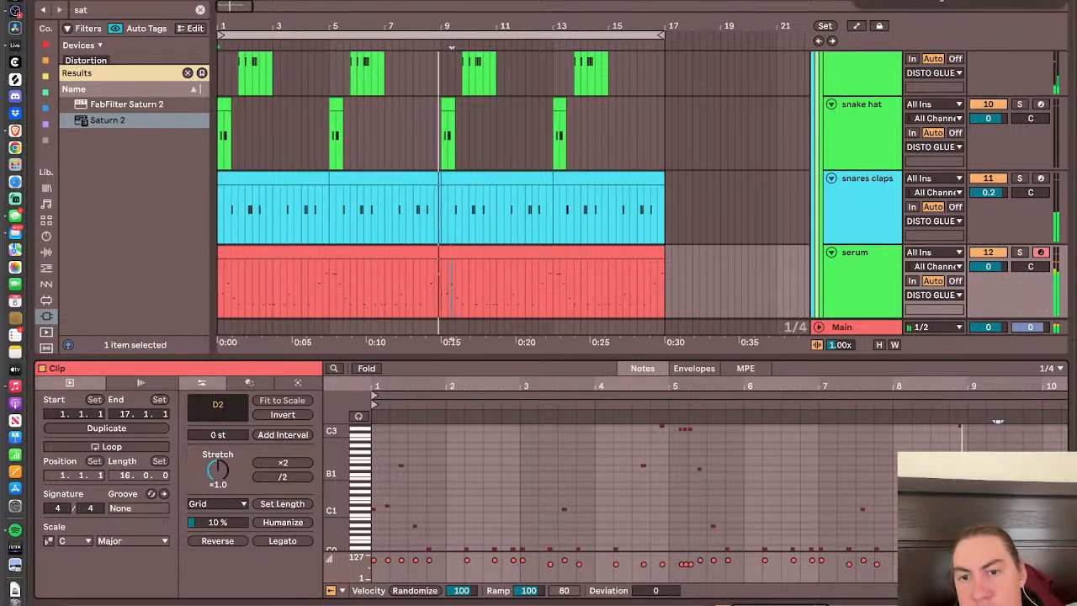
# - Duplicate the first eight bars of the serum clip over bars 9 to 17
pyautogui.hscroll(2, 998, 473)
pyautogui.scroll(-1, 998, 473)
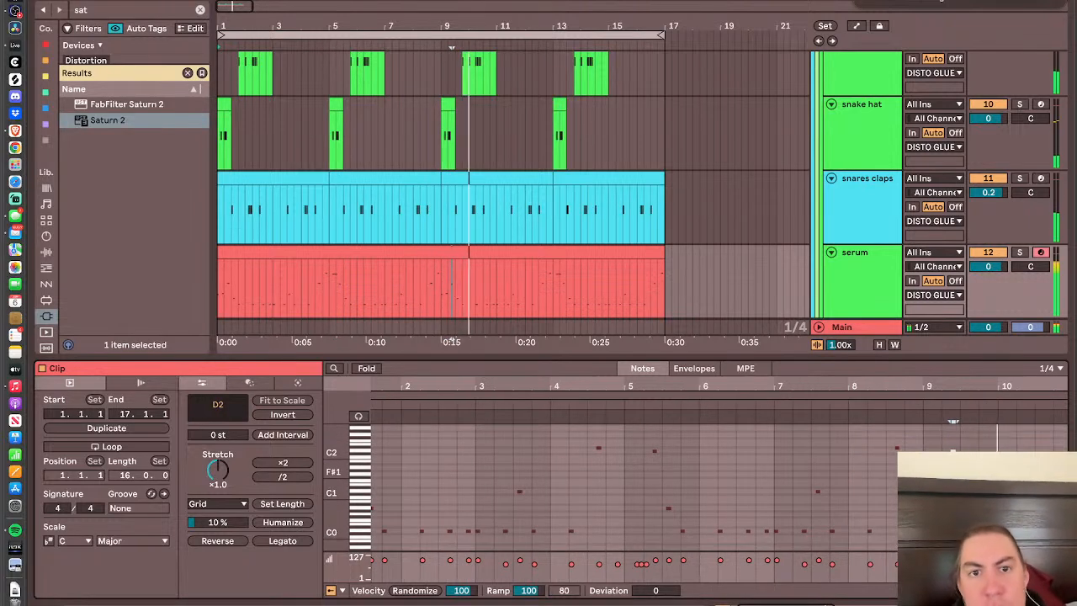
pyautogui.moveTo(440, 281); pyautogui.dragTo(148, 278)
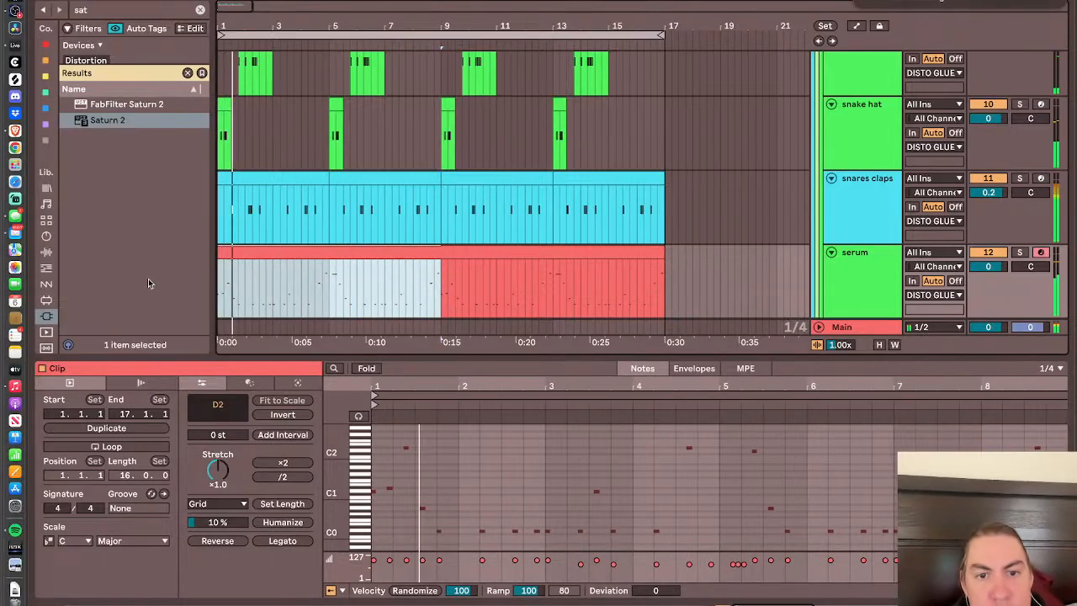
pyautogui.press('super+d')
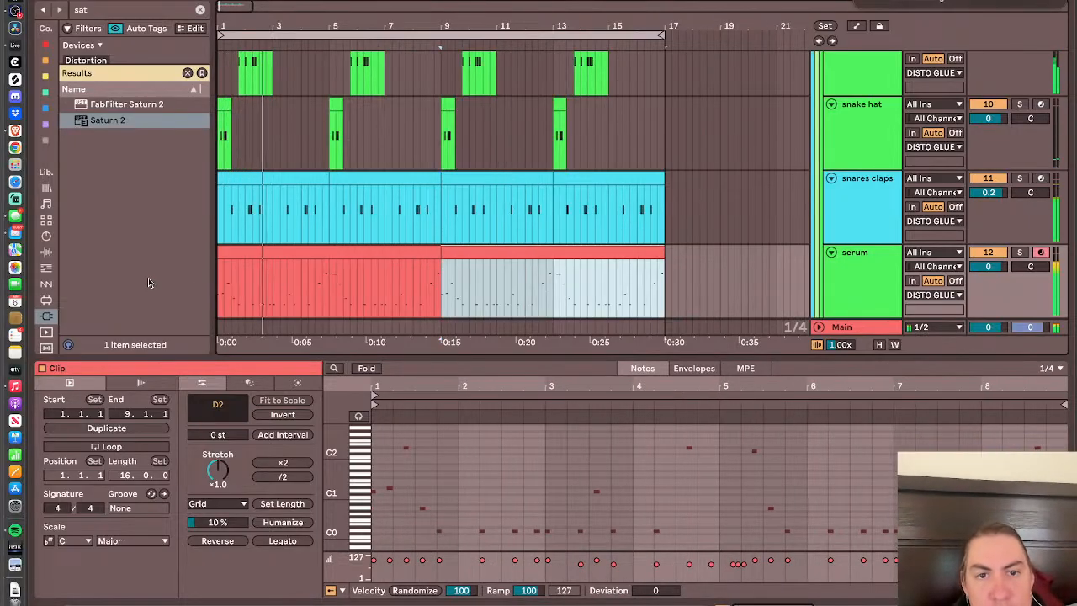
# - Reveal the serum track's automation lane for the Serum 2 RELEASE macro
pyautogui.click(861, 284)
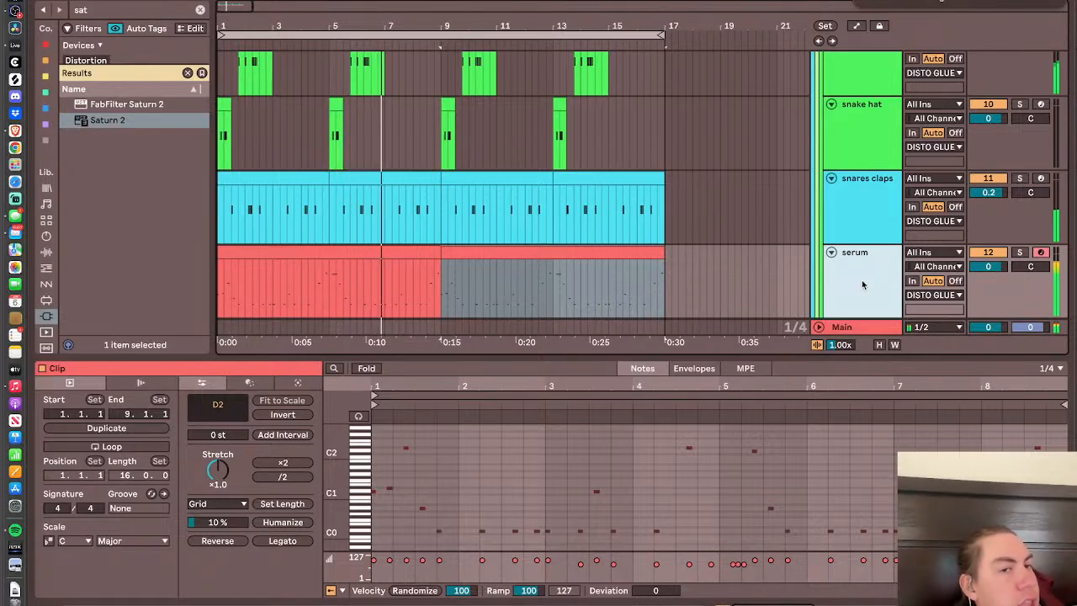
pyautogui.hotkey('shift', 'Tab')
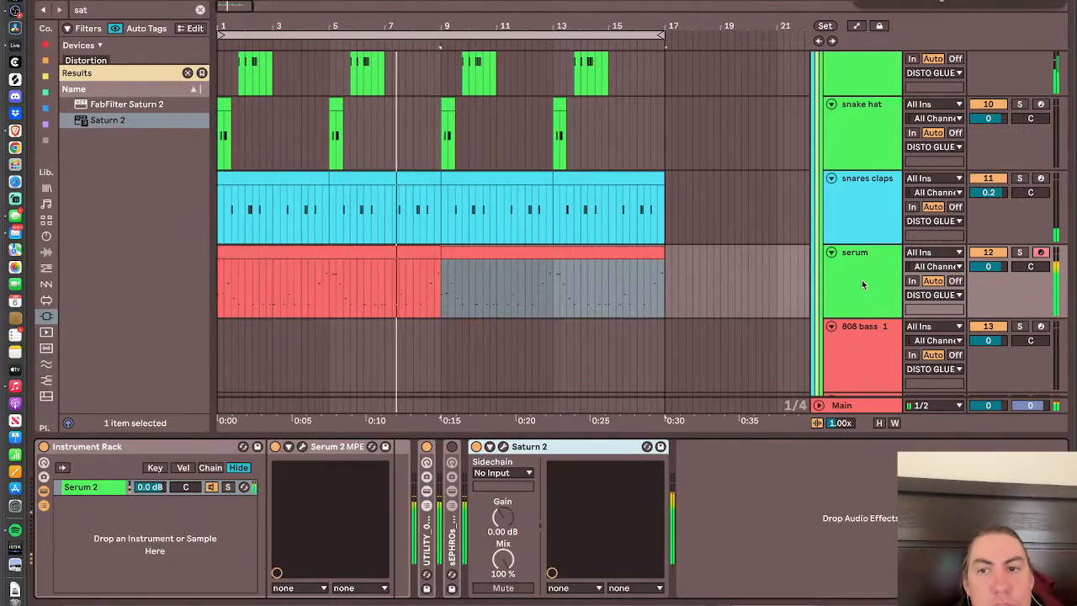
pyautogui.click(304, 454)
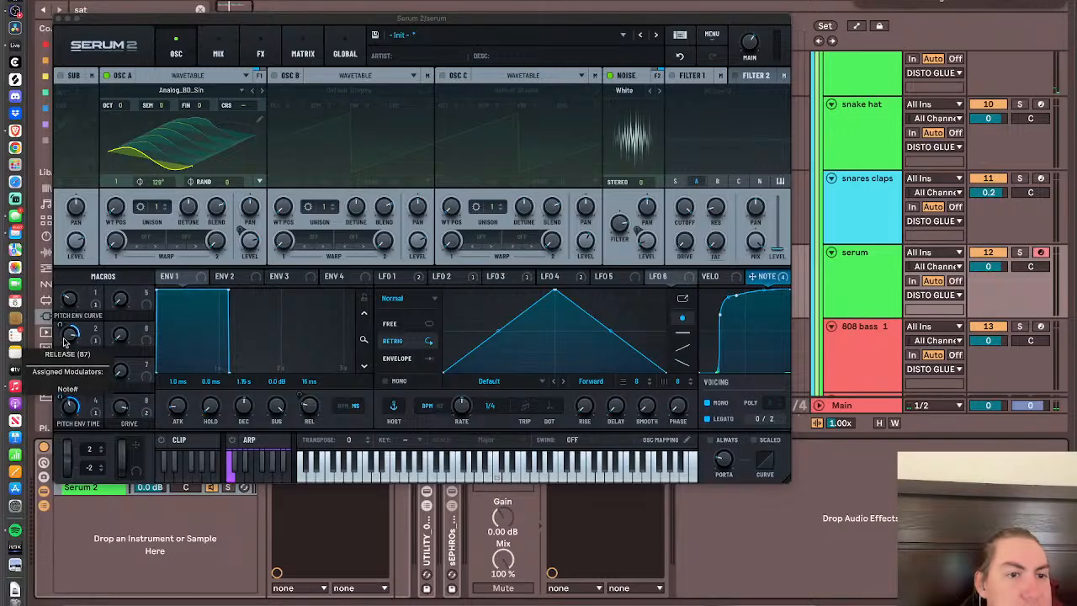
pyautogui.click(57, 18)
pyautogui.click(330, 258)
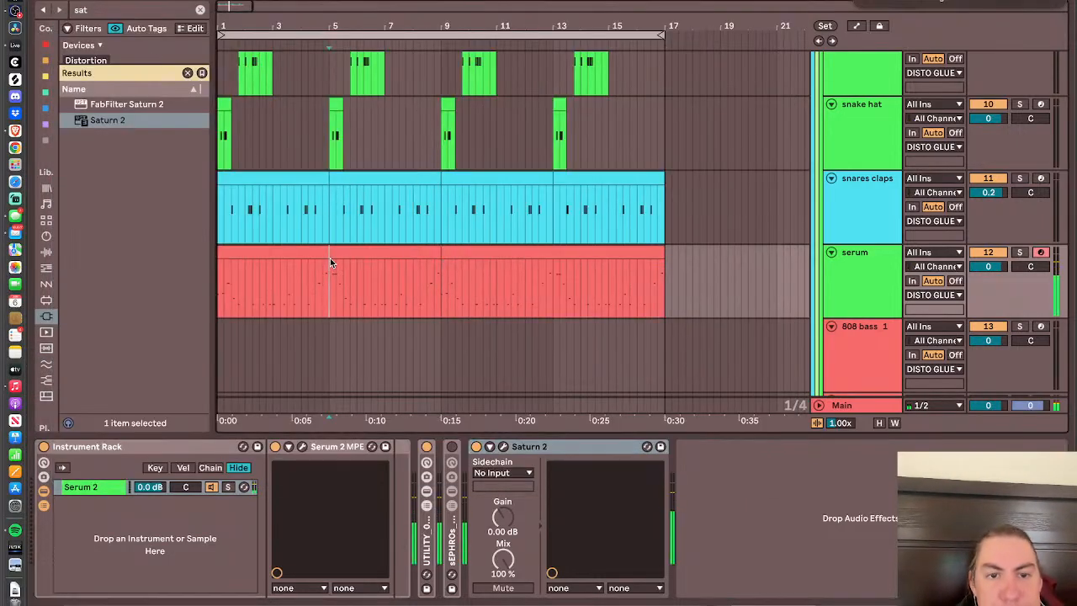
pyautogui.press('a')
pyautogui.click(340, 252)
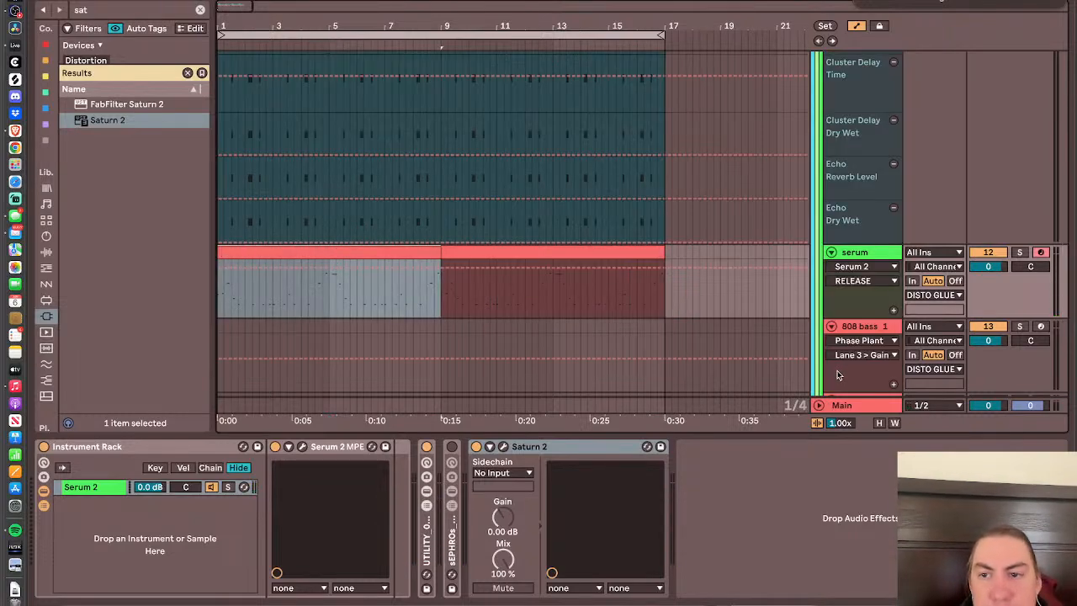
# - Switch to OBS, unmute the Mic/Aux source, and return to Ableton Live
pyautogui.hotkey('ctrl', 'Up')
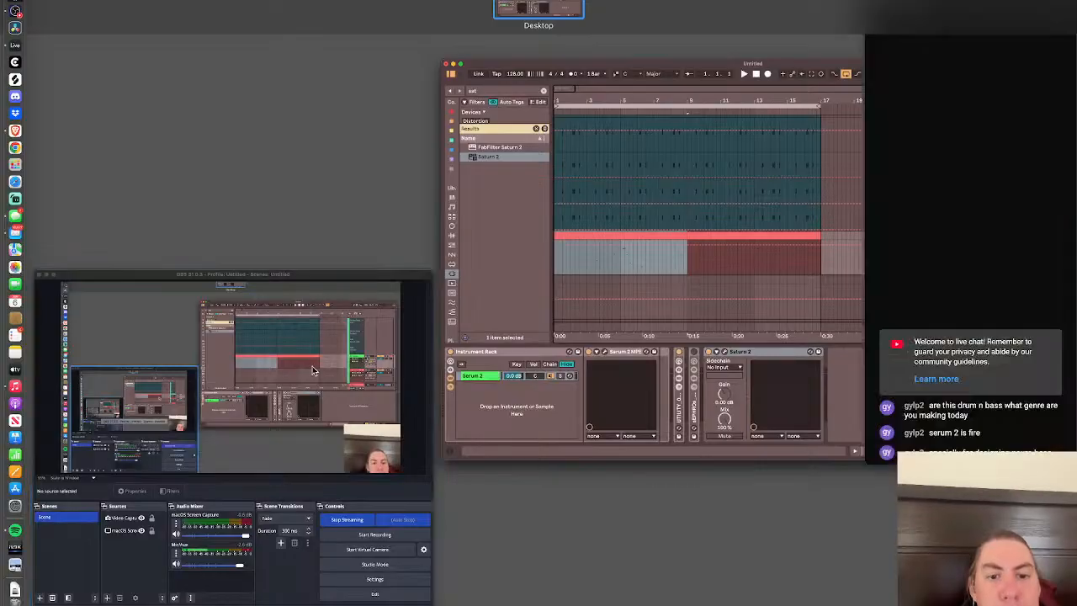
pyautogui.click(312, 366)
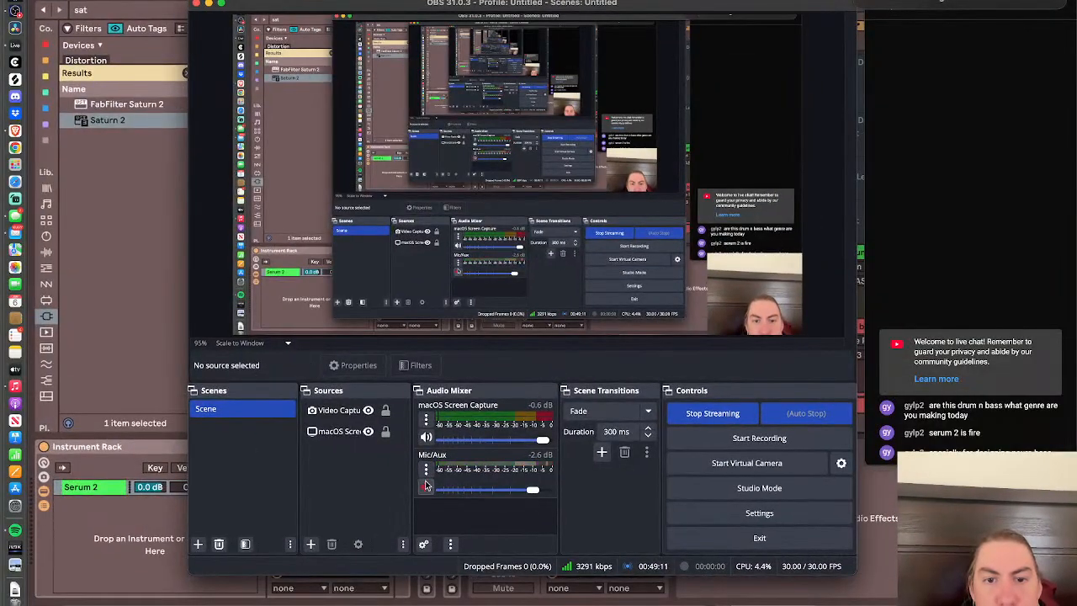
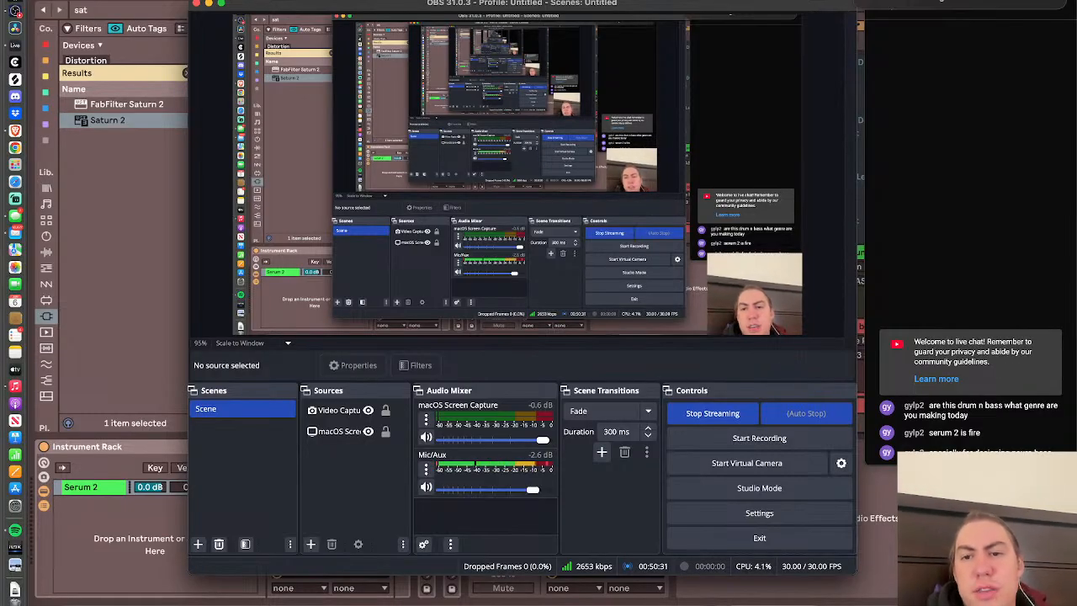
pyautogui.press('super+Tab')
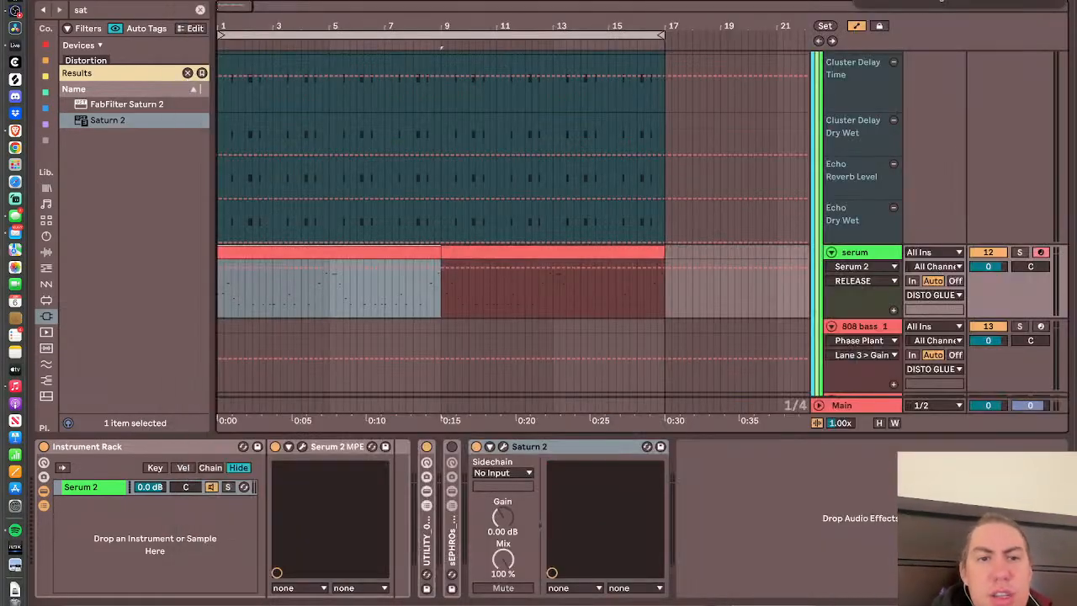
# - Automate the serum track's RELEASE macro at 26 up to bar 9 and 87 from there, while playing the arrangement
pyautogui.press('space')
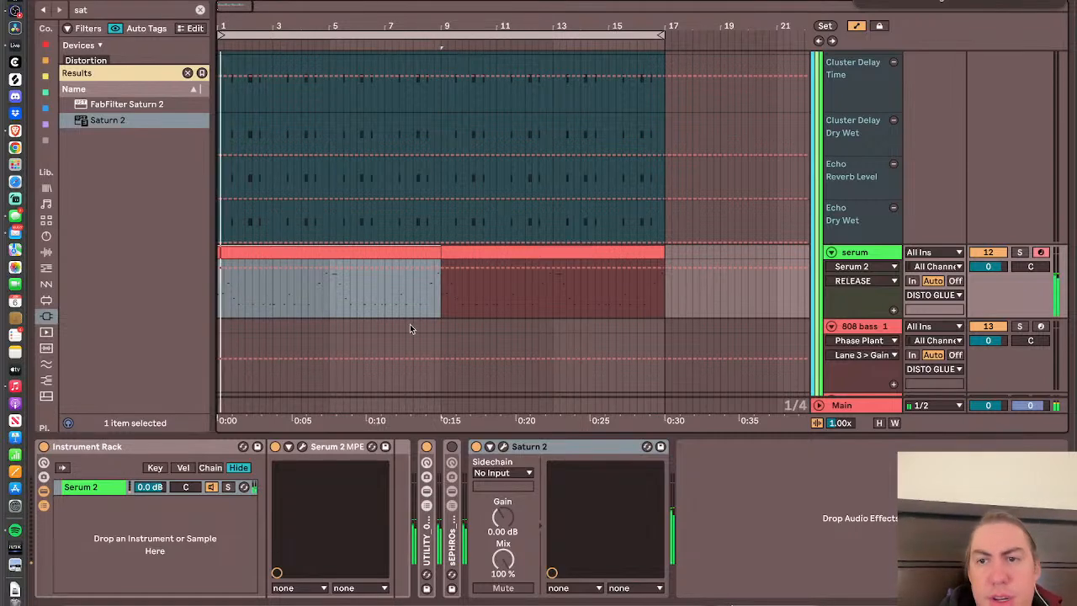
pyautogui.click(441, 268)
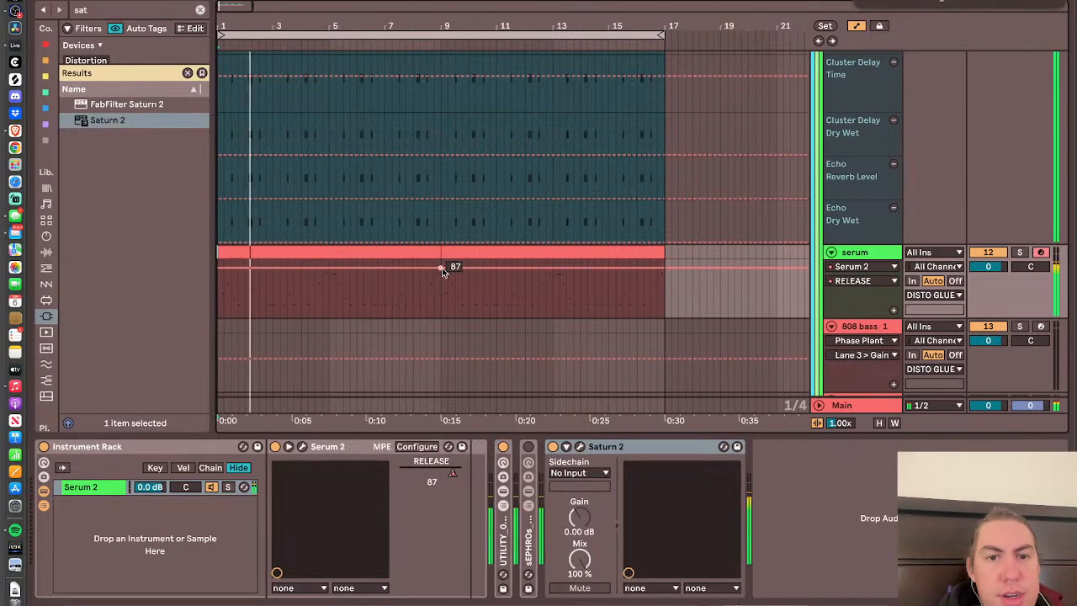
pyautogui.moveTo(419, 268); pyautogui.dragTo(420, 303)
pyautogui.moveTo(440, 303)
pyautogui.mouseDown()
pyautogui.moveTo(440, 291)
pyautogui.moveTo(441, 304)
pyautogui.mouseUp()
pyautogui.scroll(5, 431, 315)
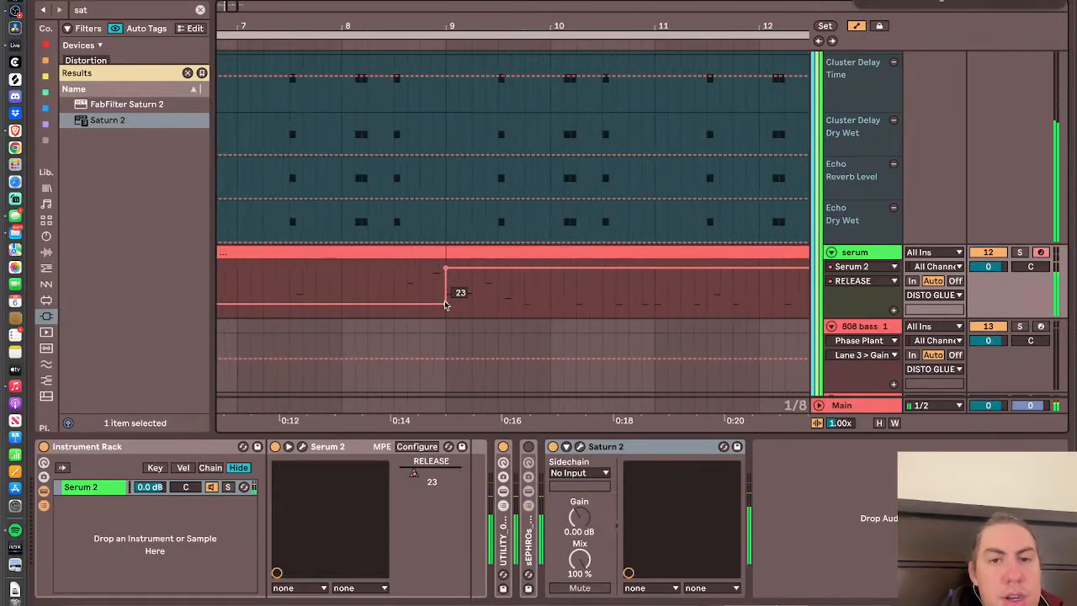
pyautogui.moveTo(445, 304); pyautogui.dragTo(445, 301)
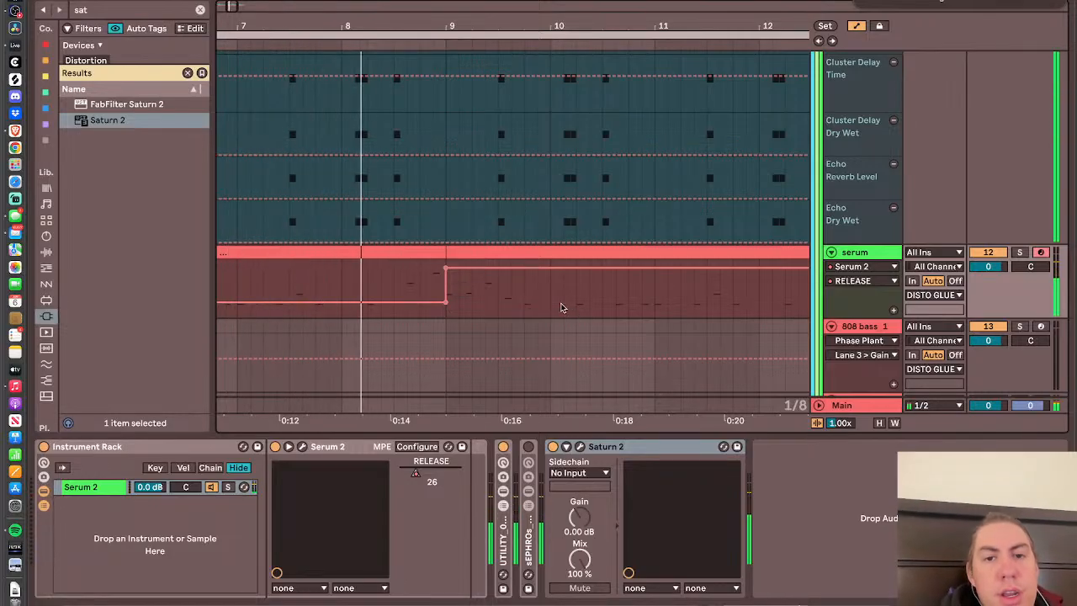
# - Turn the RELEASE jump at bar 9 into a ramp reaching 87 mid-bar and 100 shortly after, and hide the automation
pyautogui.click(497, 268)
pyautogui.click(447, 268)
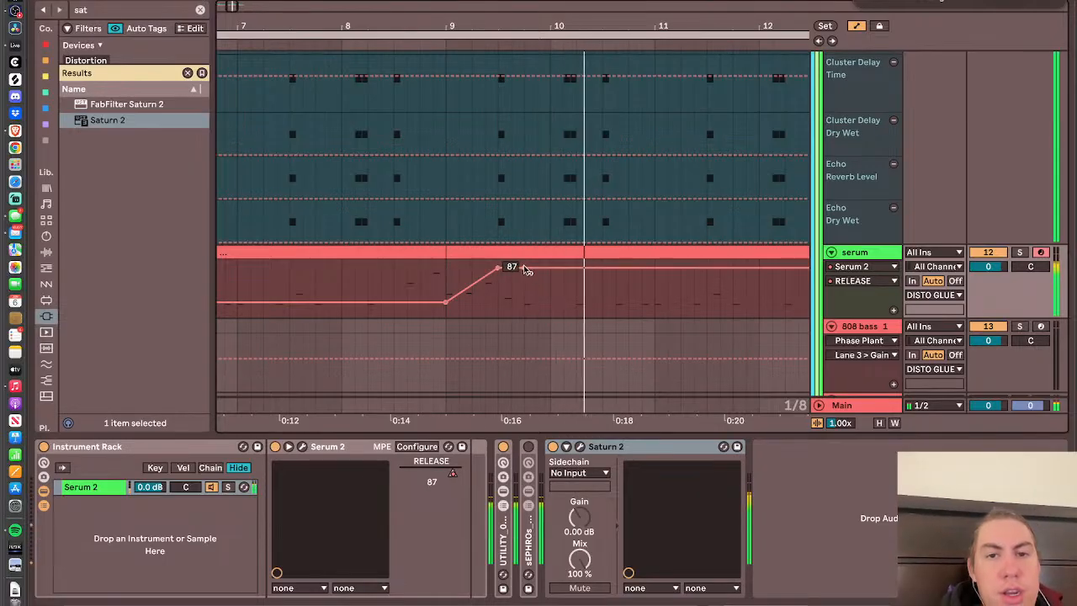
pyautogui.moveTo(509, 275); pyautogui.dragTo(524, 265)
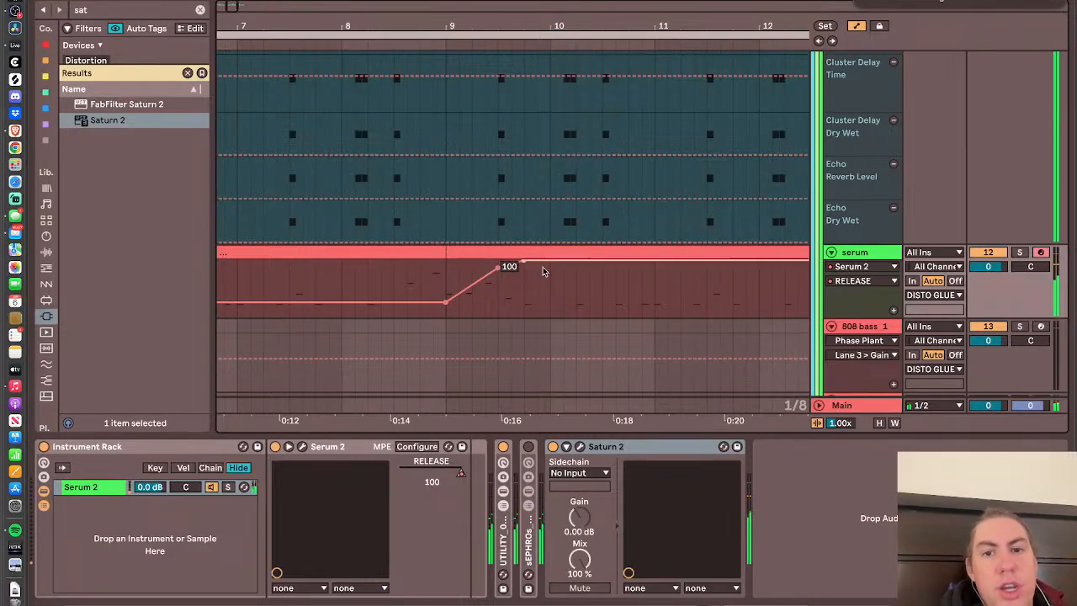
pyautogui.scroll(-10, 546, 295)
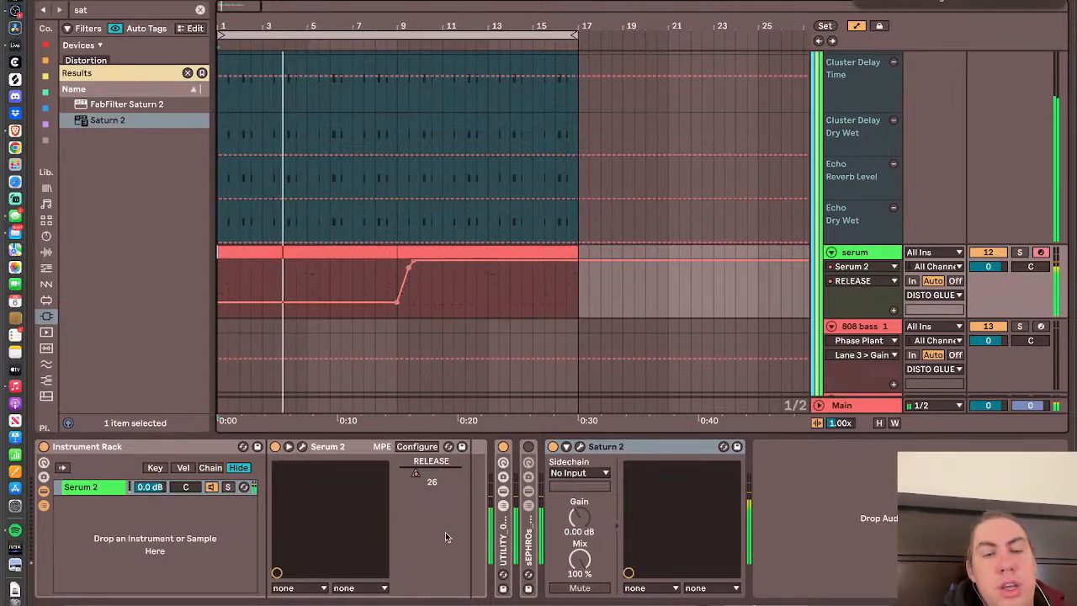
pyautogui.press('a')
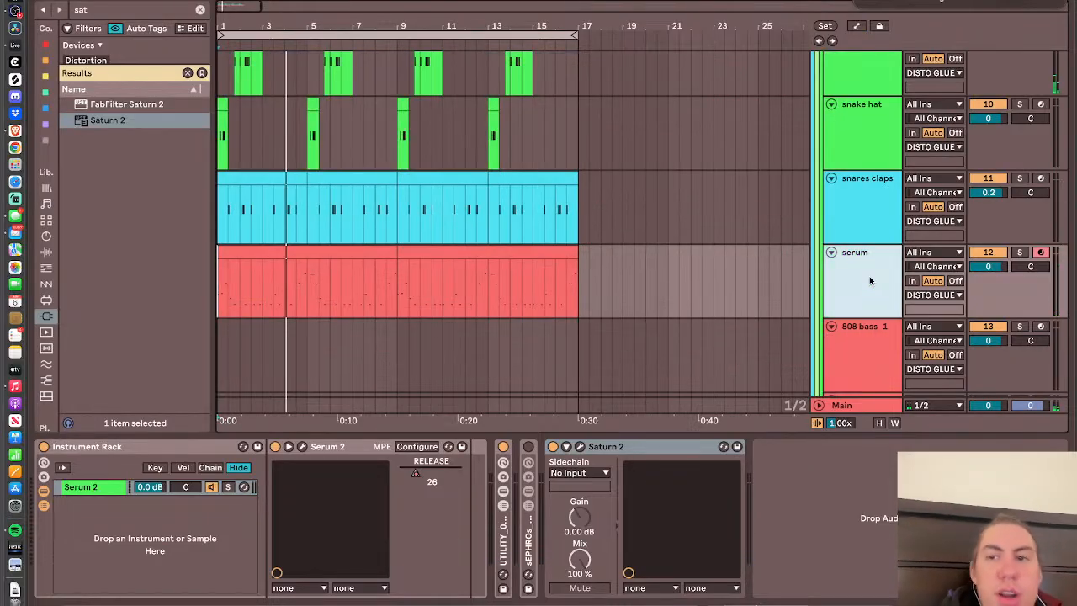
# - Insert a new MIDI track below the serum track and open its Serum 2 instrument
pyautogui.scroll(-5, 870, 281)
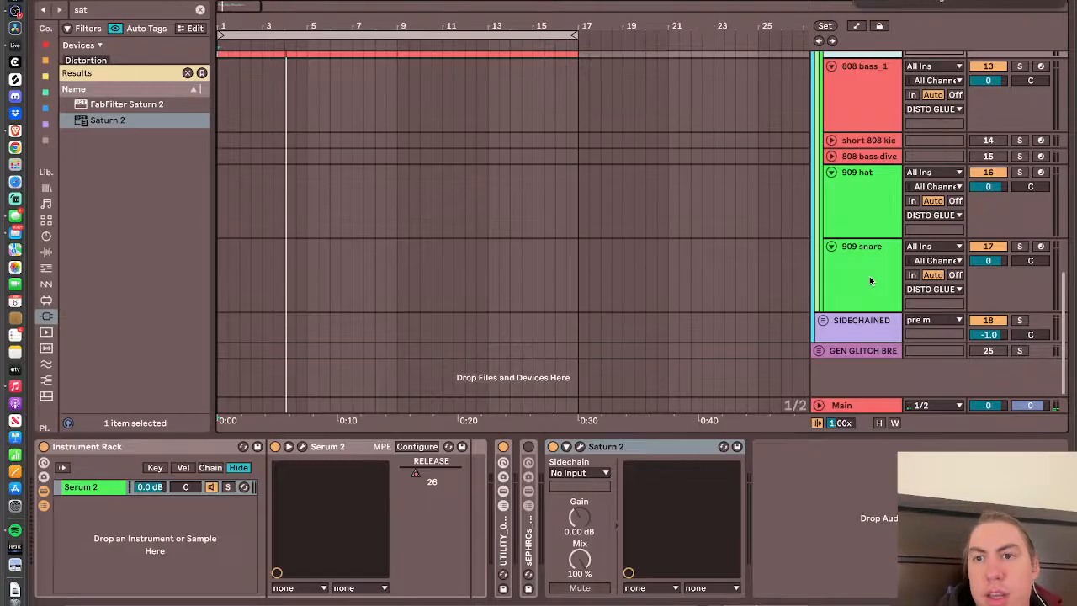
pyautogui.scroll(5, 870, 281)
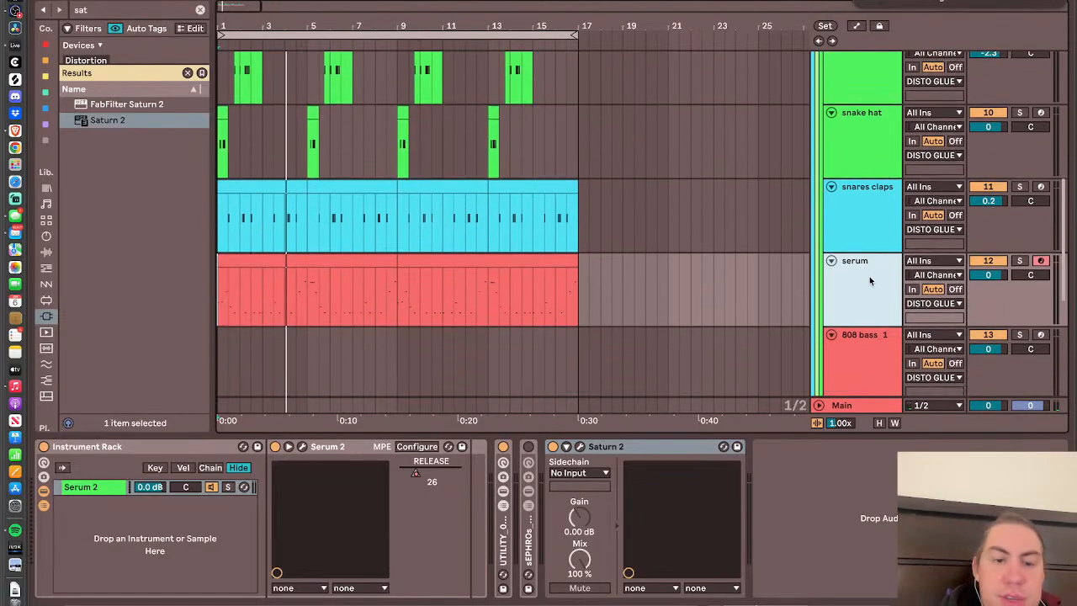
pyautogui.hotkey('ctrl', 'shift', 't')
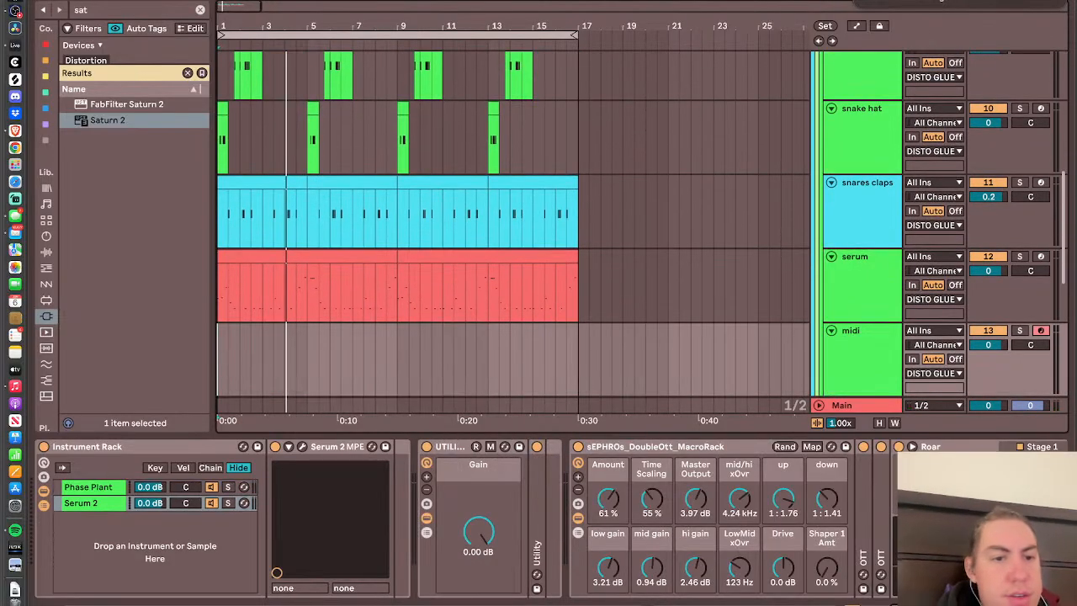
pyautogui.click(301, 447)
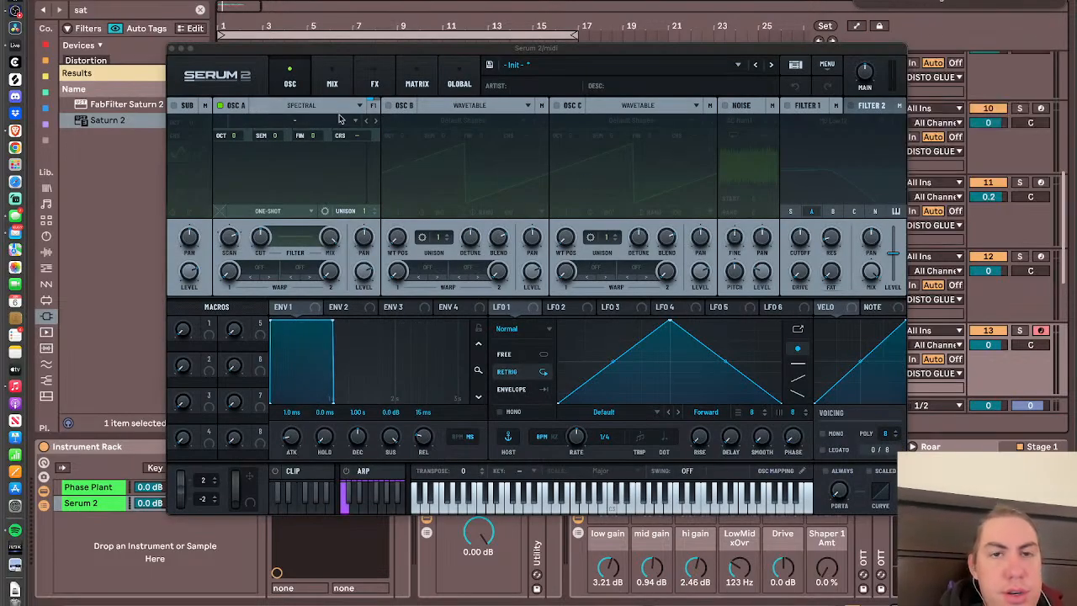
# - Enable oscillator B and Filter 1 in Serum 2, lower the filter cutoff, and modulate the cutoff with LFO 1
pyautogui.click(388, 105)
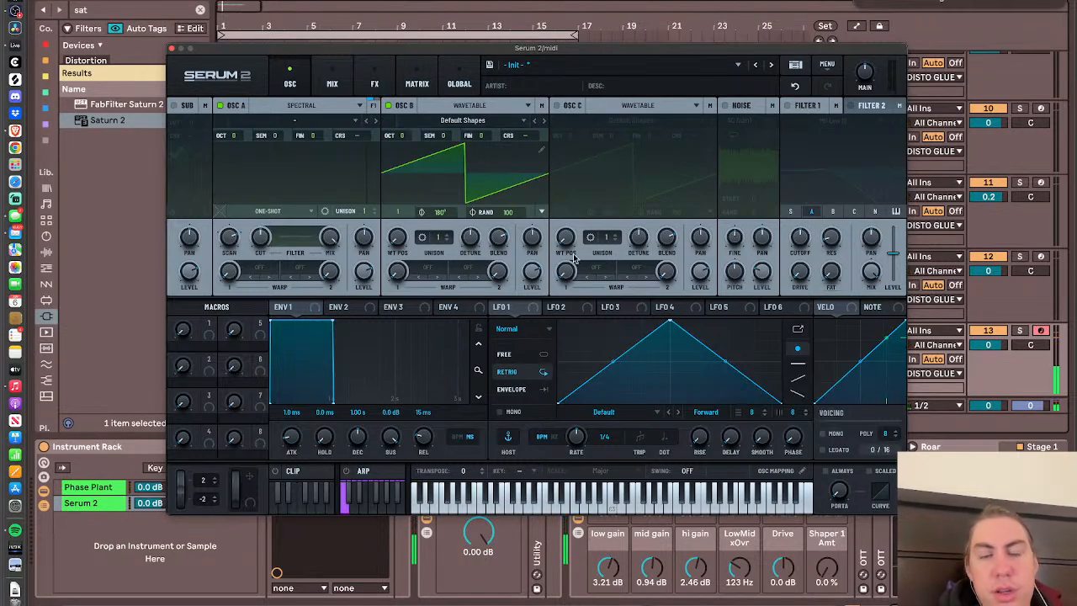
pyautogui.click(787, 105)
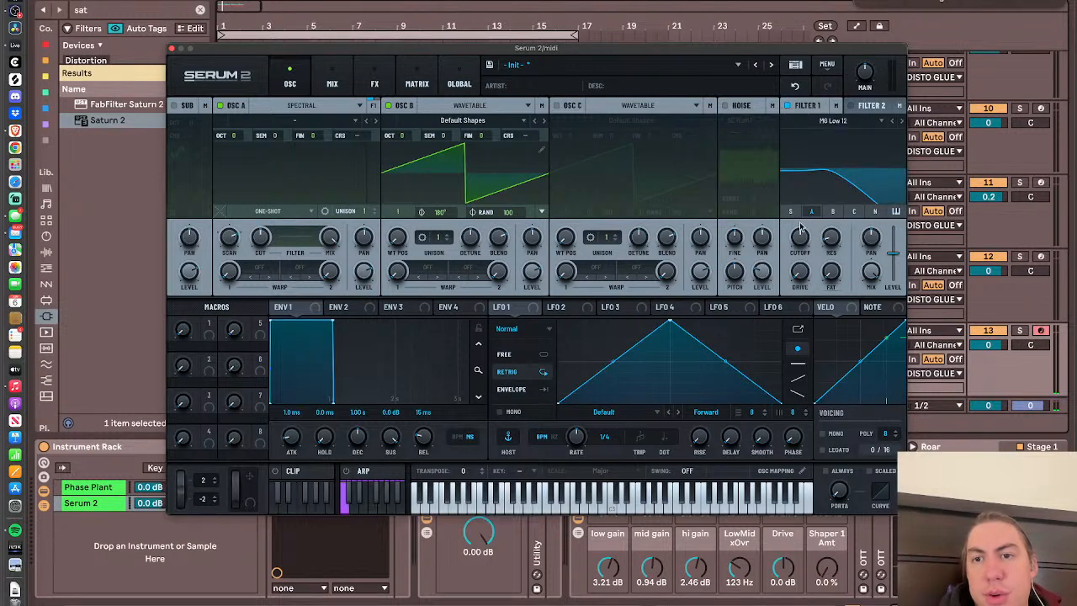
pyautogui.moveTo(800, 234); pyautogui.dragTo(799, 297)
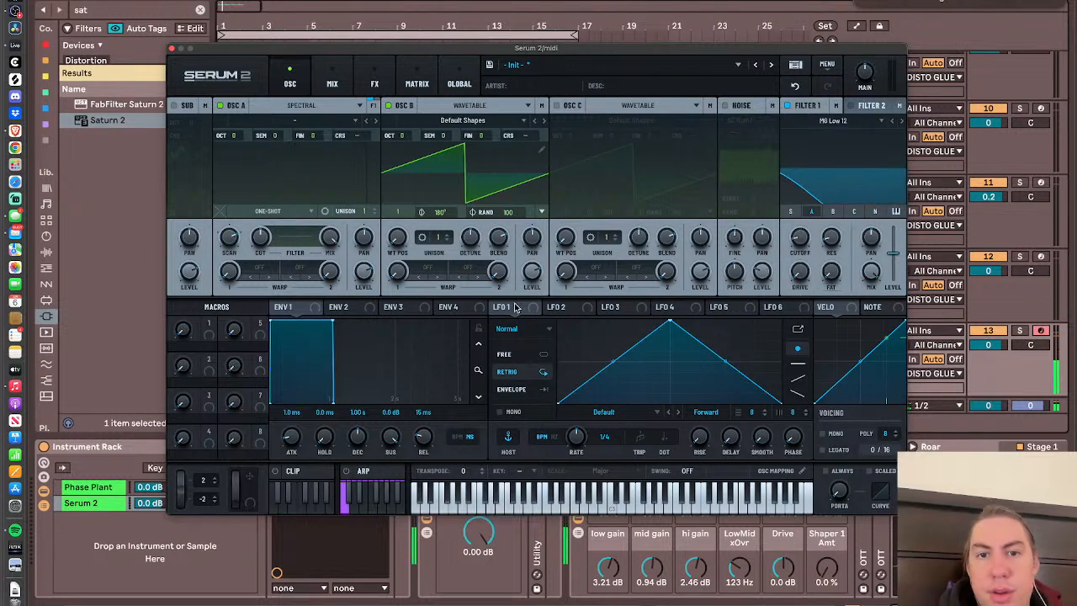
pyautogui.moveTo(866, 268); pyautogui.dragTo(797, 238)
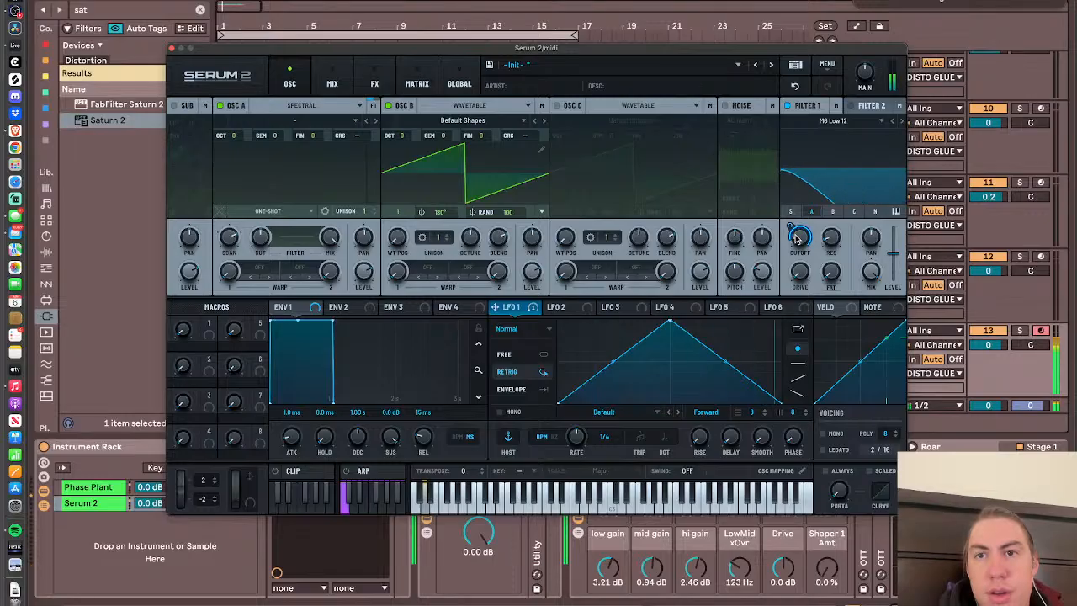
# - Route oscillator B through the filter, adjust Filter 1's cutoff and resonance, and set the oscillator's random phase to 0
pyautogui.click(543, 106)
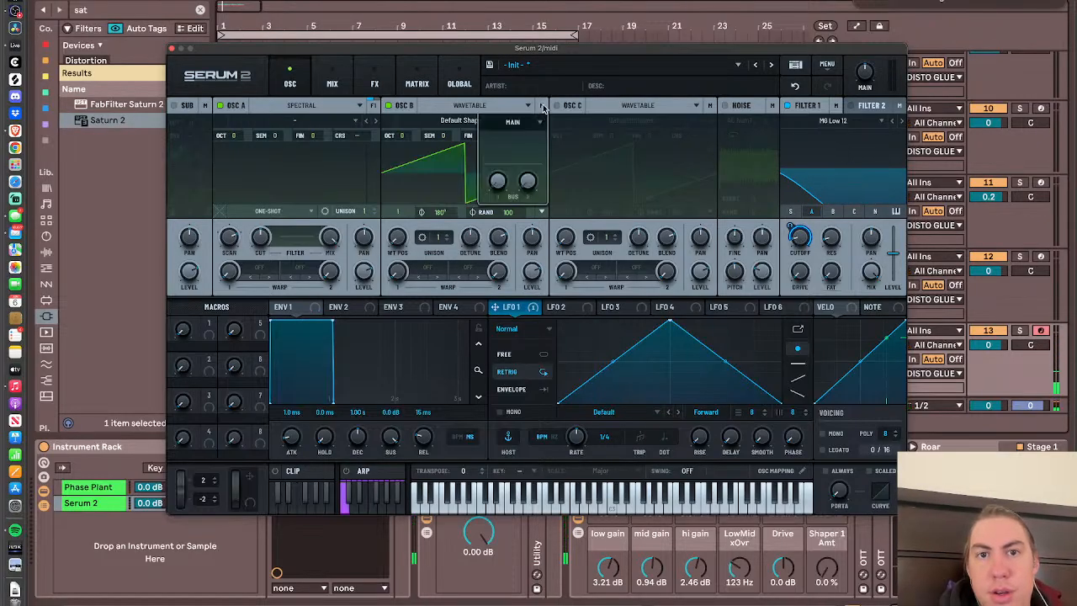
pyautogui.click(530, 123)
pyautogui.click(507, 137)
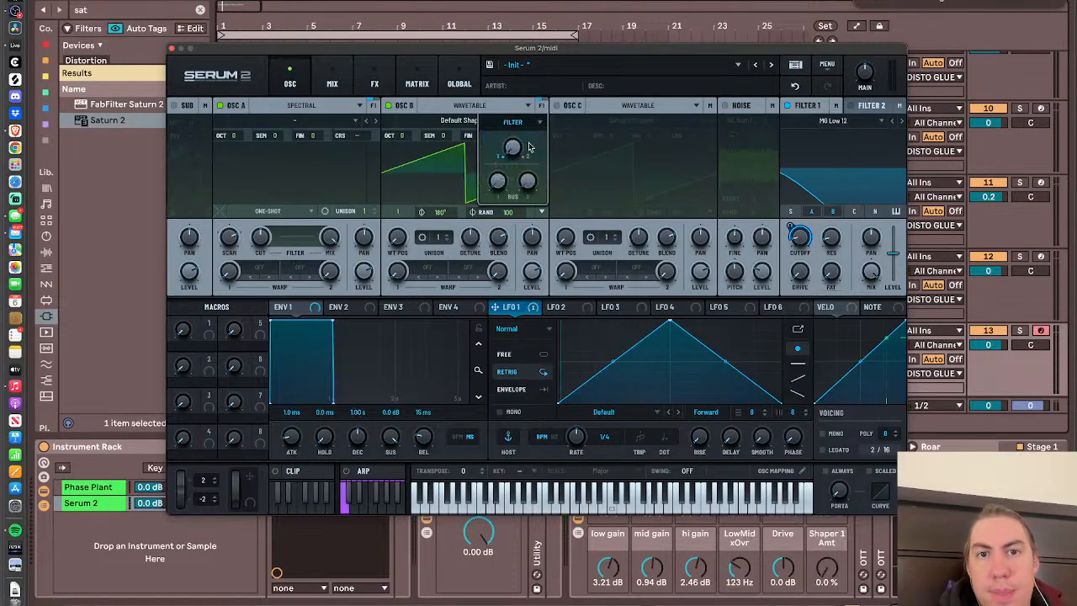
pyautogui.moveTo(832, 239); pyautogui.dragTo(831, 184)
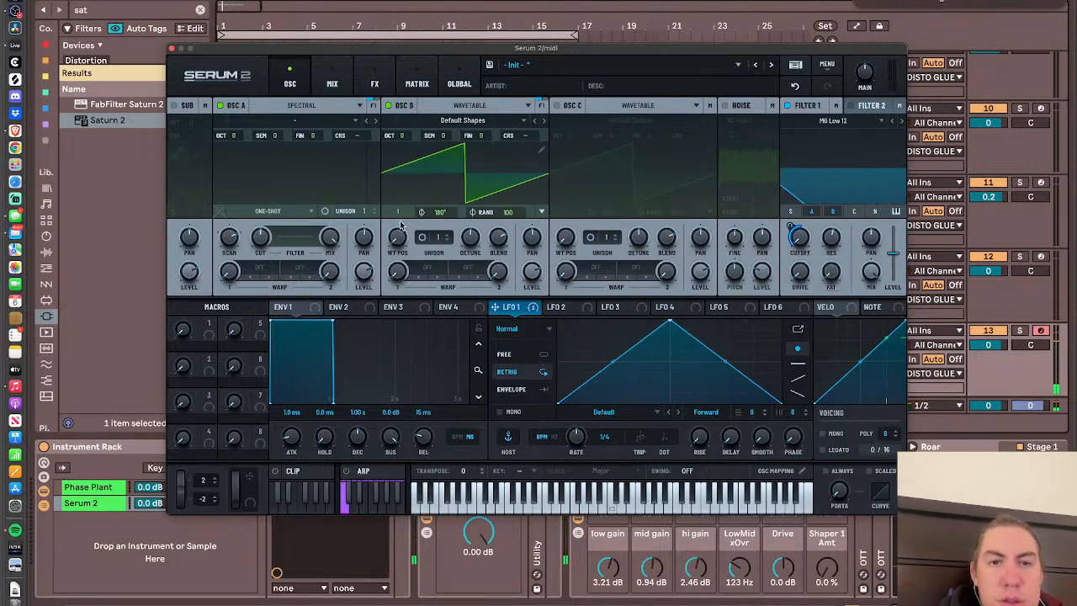
pyautogui.moveTo(506, 215); pyautogui.dragTo(527, 495)
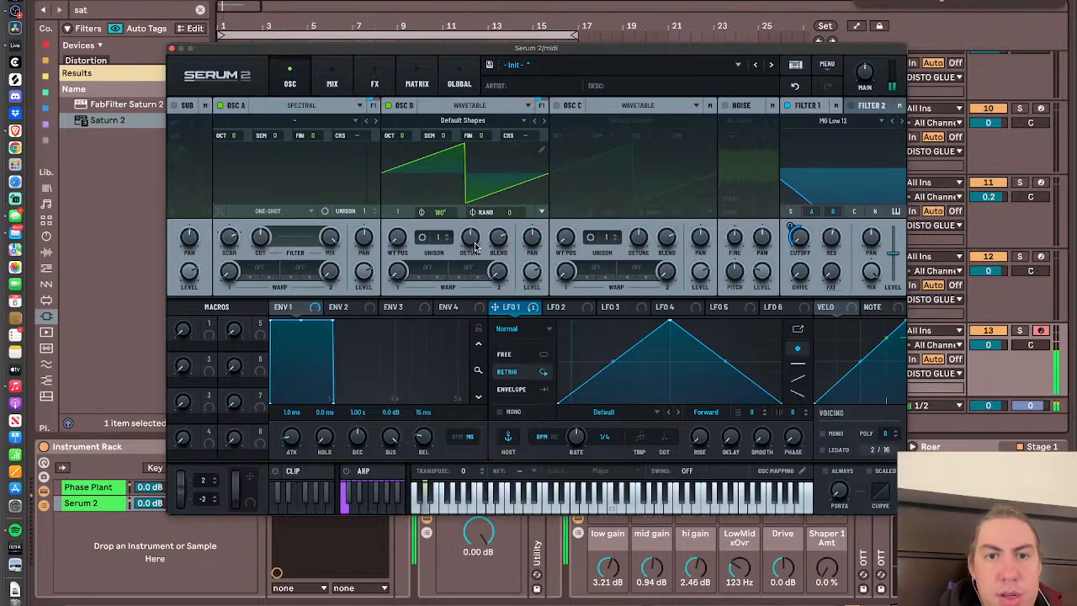
# - Set oscillator B to 2 unison voices with a unison width of 0 and lower its detune
pyautogui.click(447, 238)
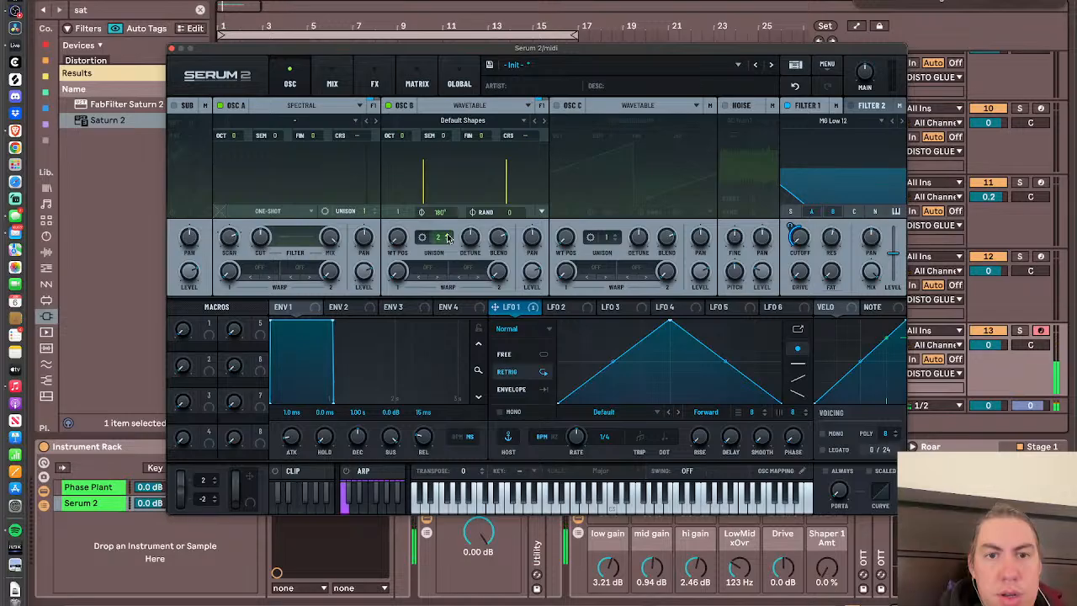
pyautogui.click(418, 239)
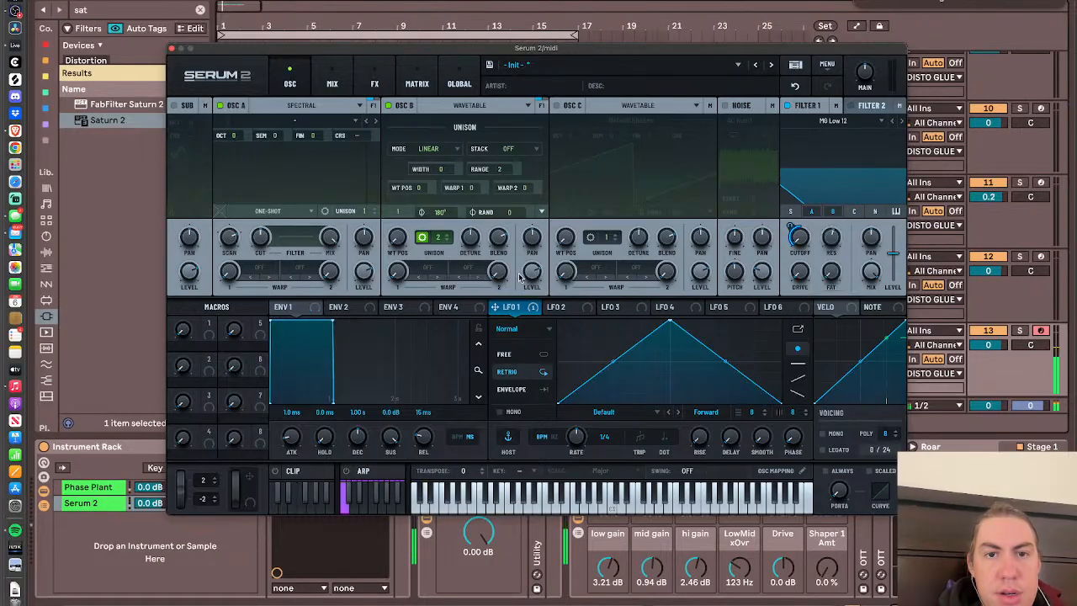
pyautogui.click(421, 239)
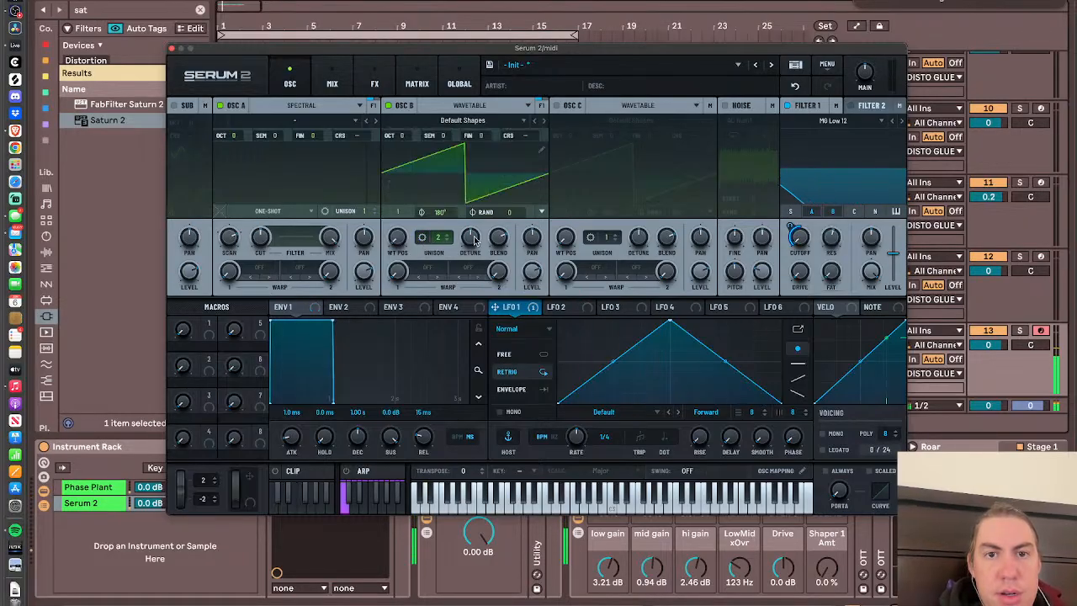
pyautogui.moveTo(478, 238); pyautogui.dragTo(475, 271)
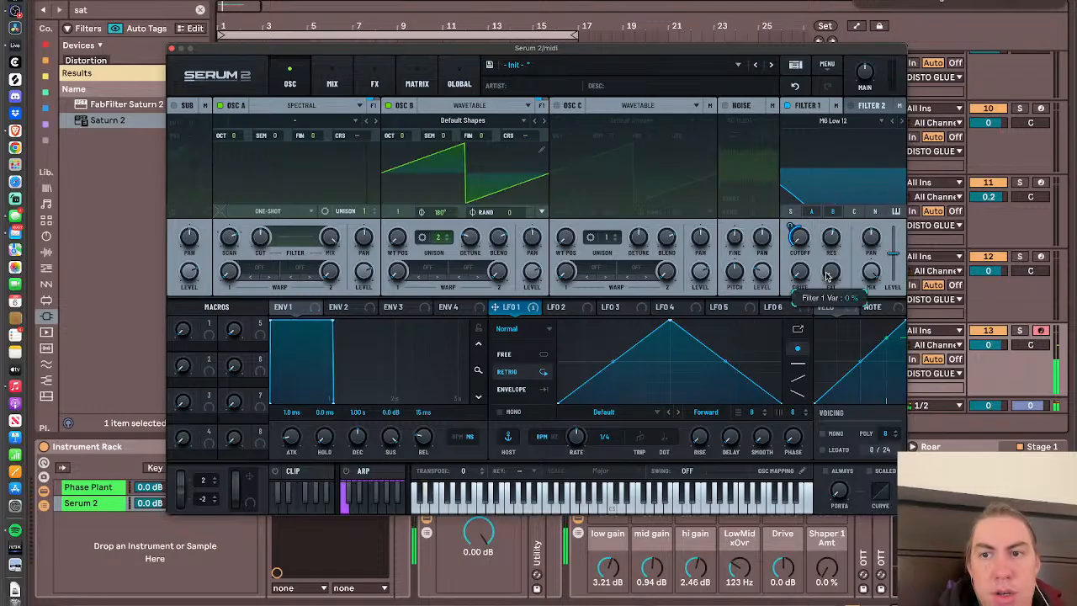
# - Raise Filter 1's drive to about 85% and lower its cutoff slightly
pyautogui.moveTo(800, 268); pyautogui.dragTo(800, 156)
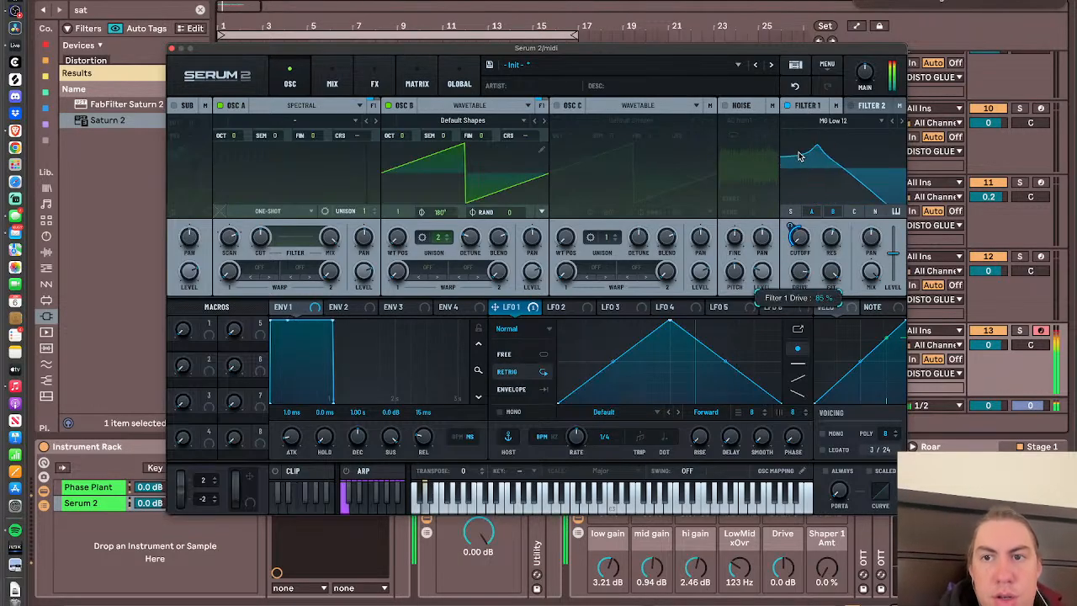
pyautogui.moveTo(799, 229); pyautogui.dragTo(798, 246)
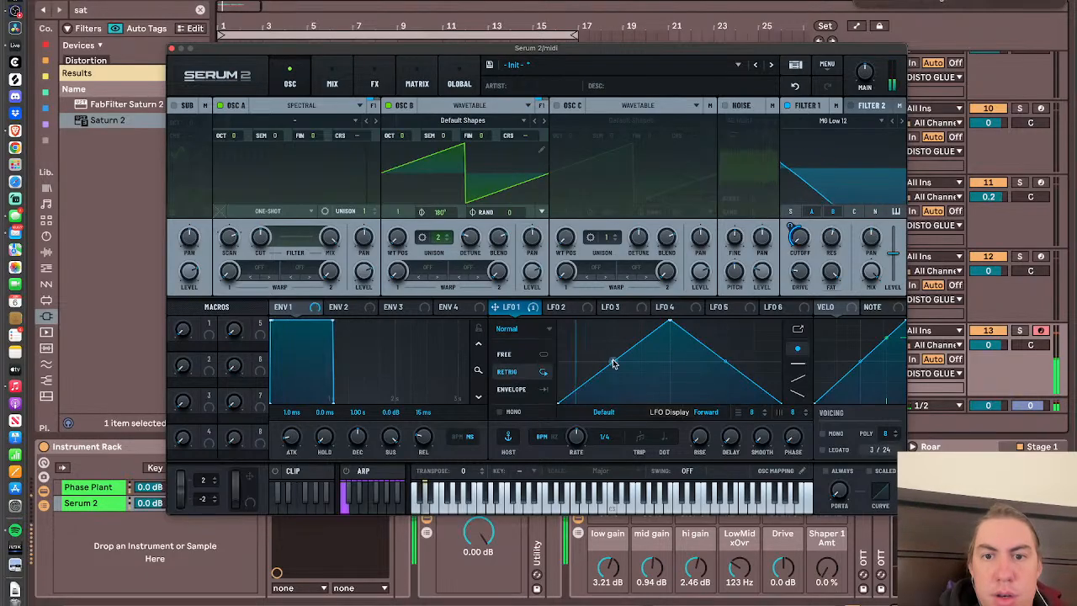
# - Reshape LFO 1 with a curved rise, an earlier peak and a two-stage decay, adjust its cutoff modulation depth, and close Serum 2
pyautogui.moveTo(612, 364); pyautogui.dragTo(613, 390)
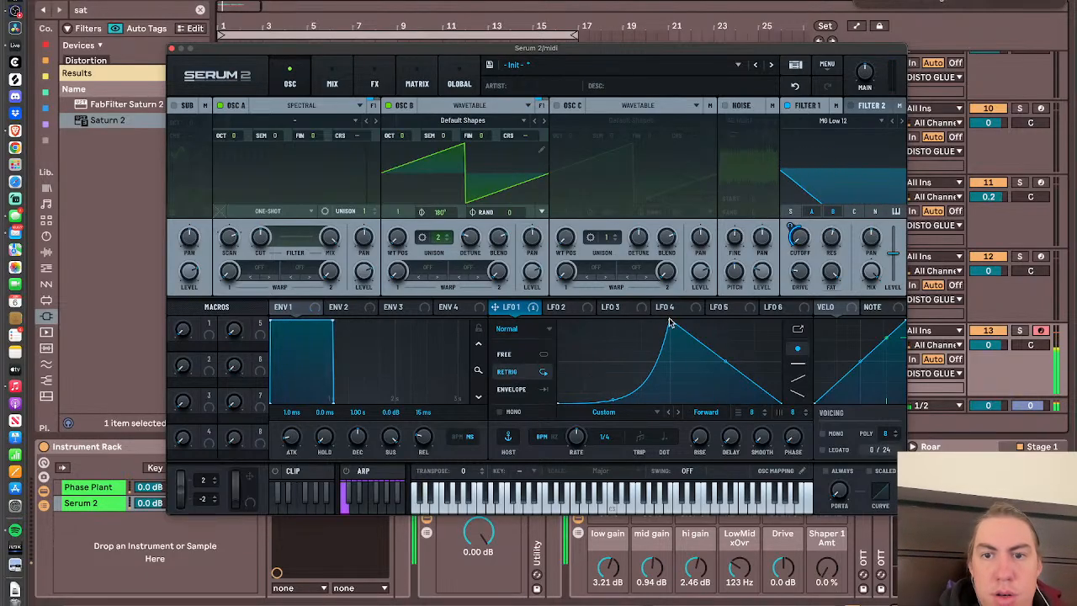
pyautogui.moveTo(668, 320); pyautogui.dragTo(614, 301)
pyautogui.doubleClick(645, 367)
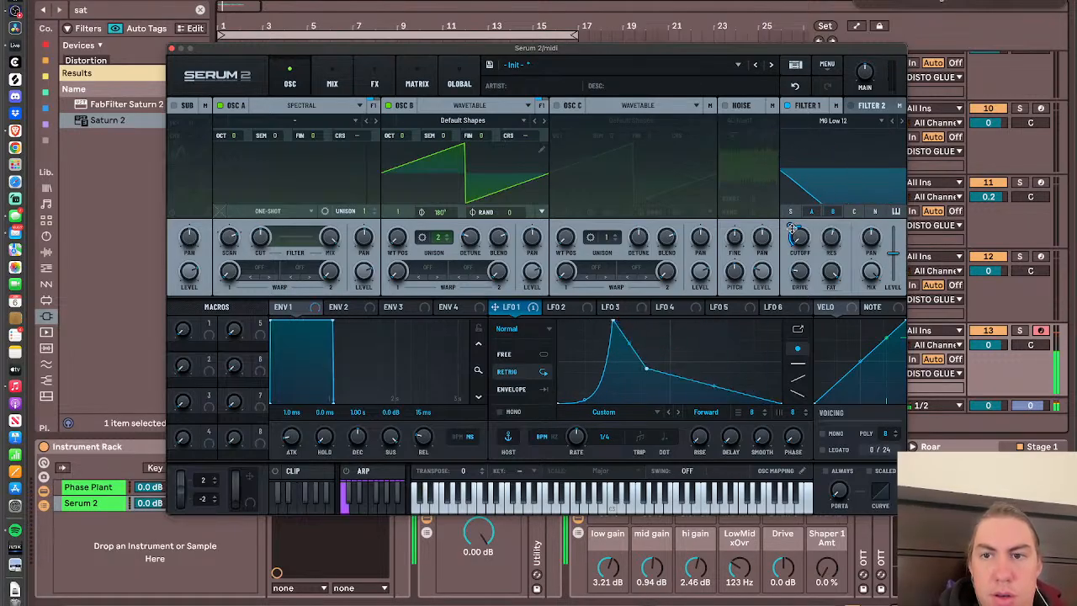
pyautogui.moveTo(791, 228)
pyautogui.mouseDown()
pyautogui.moveTo(789, 206)
pyautogui.moveTo(790, 221)
pyautogui.mouseUp()
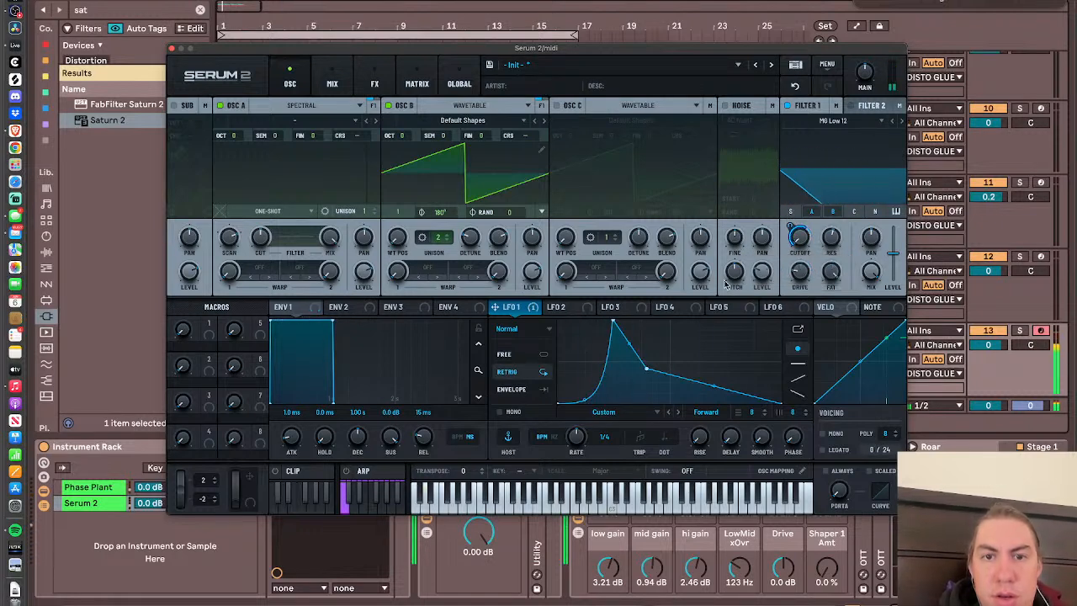
pyautogui.click(172, 49)
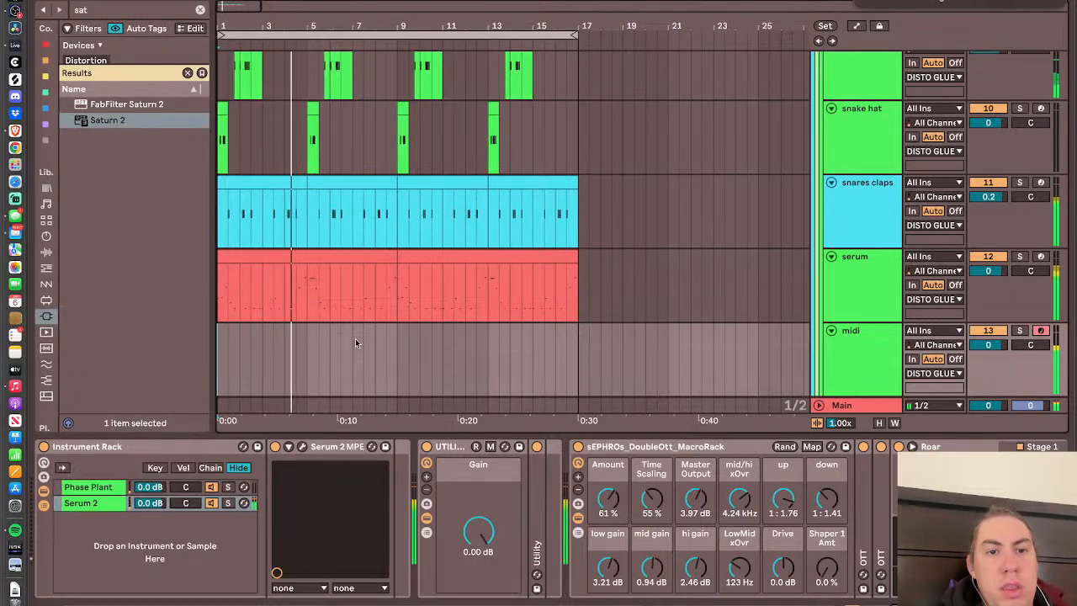
# - Capture the played notes as a clip on the midi track and extend the clip's start back to bar 1
pyautogui.press('space')
pyautogui.press('space')
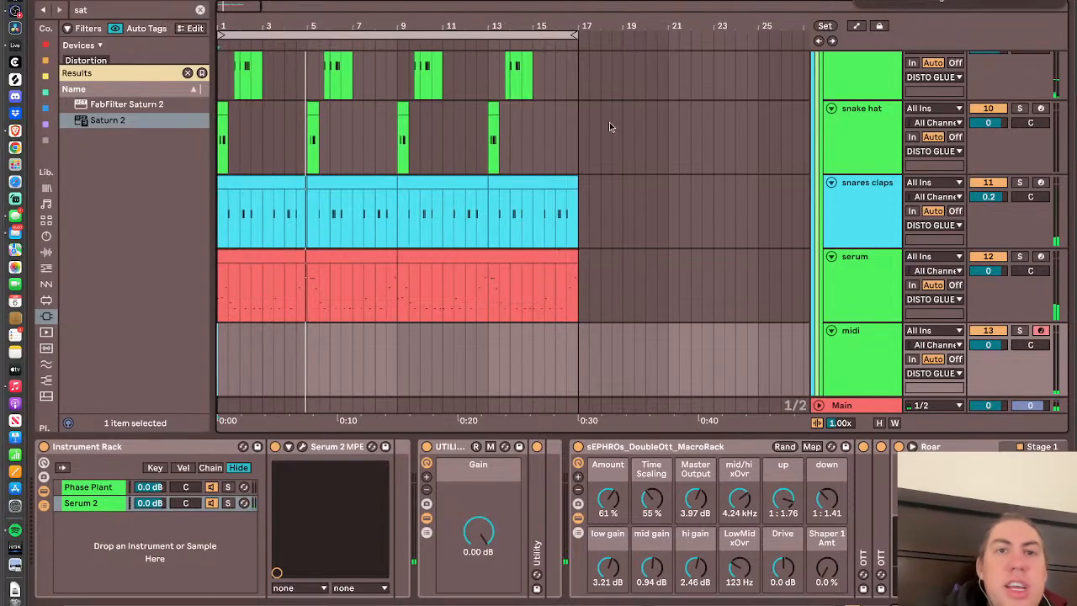
pyautogui.click(613, 1)
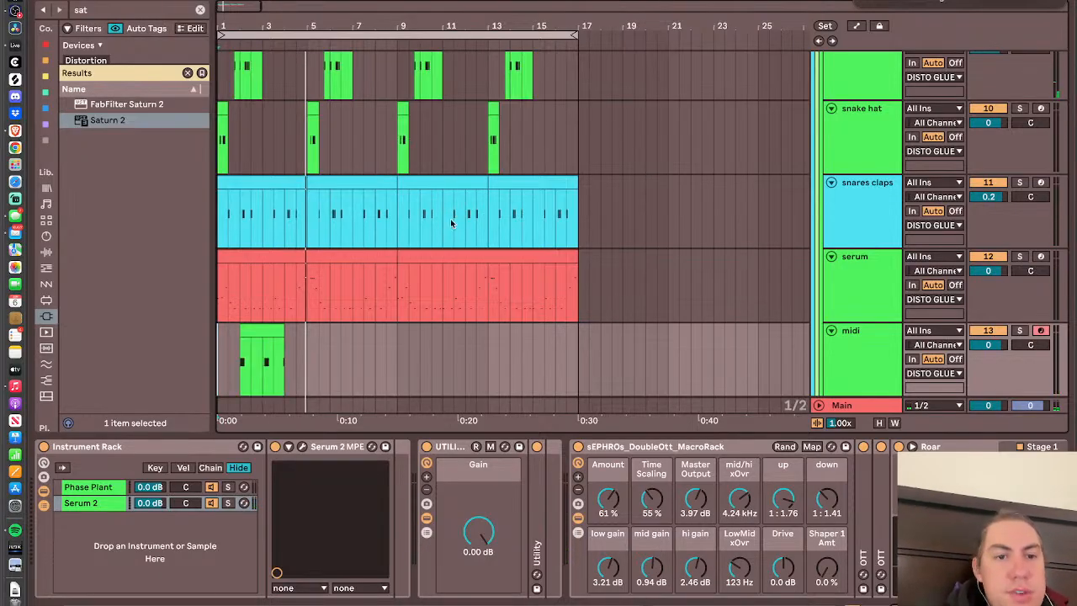
pyautogui.click(240, 330)
pyautogui.press('space')
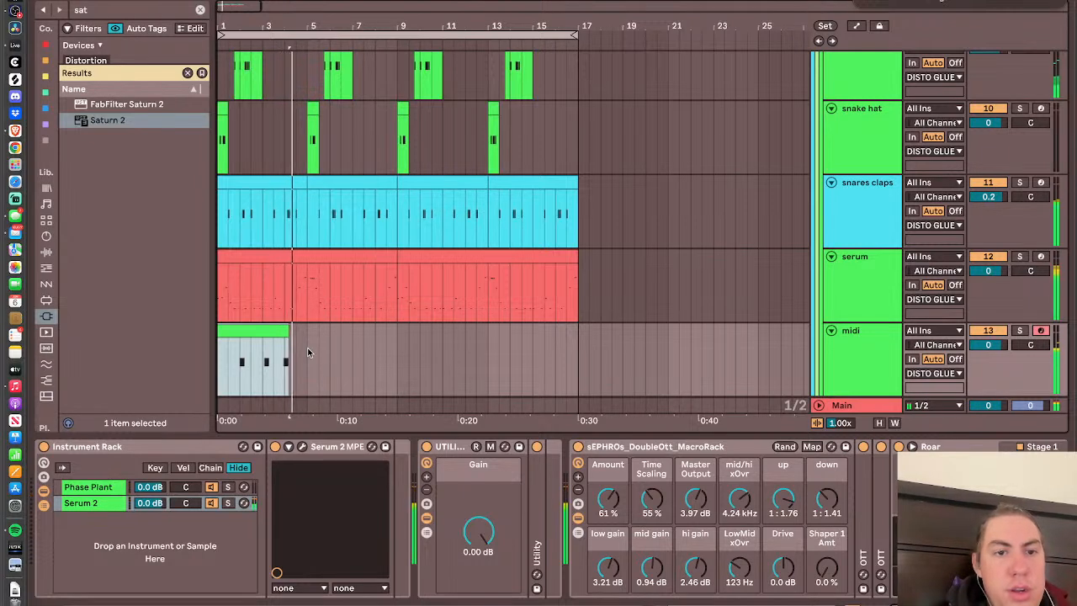
# - Duplicate the clip's four-bar section three times so the pattern fills the midi track up to bar 17
pyautogui.press('super+d')
pyautogui.press('super+d')
pyautogui.press('super+d')
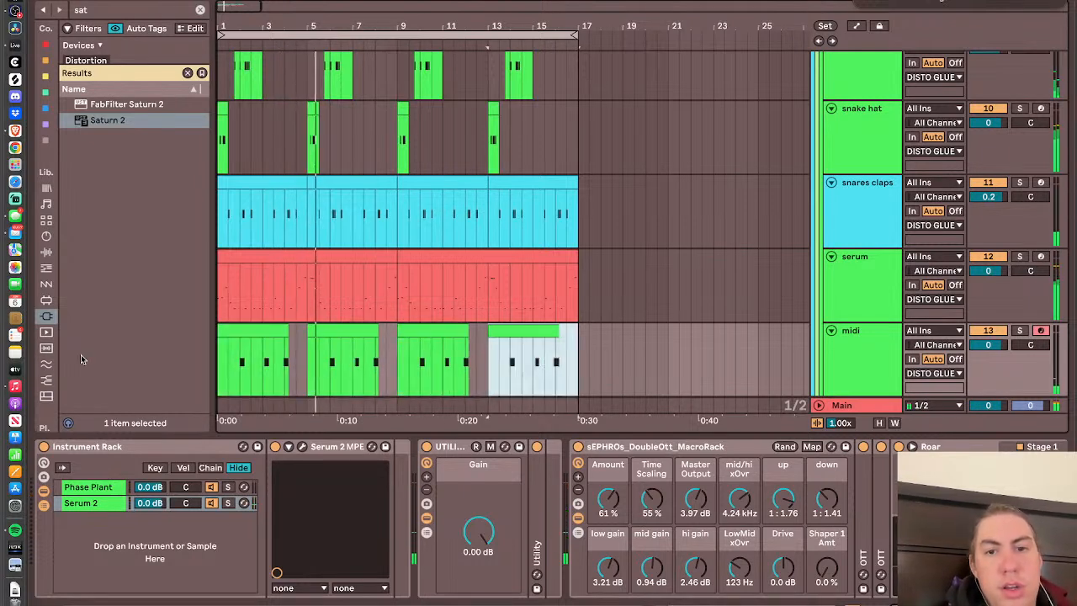
# - Move the midi track into the SIDECHAINED group and unfold the group
pyautogui.scroll(-5, 615, 316)
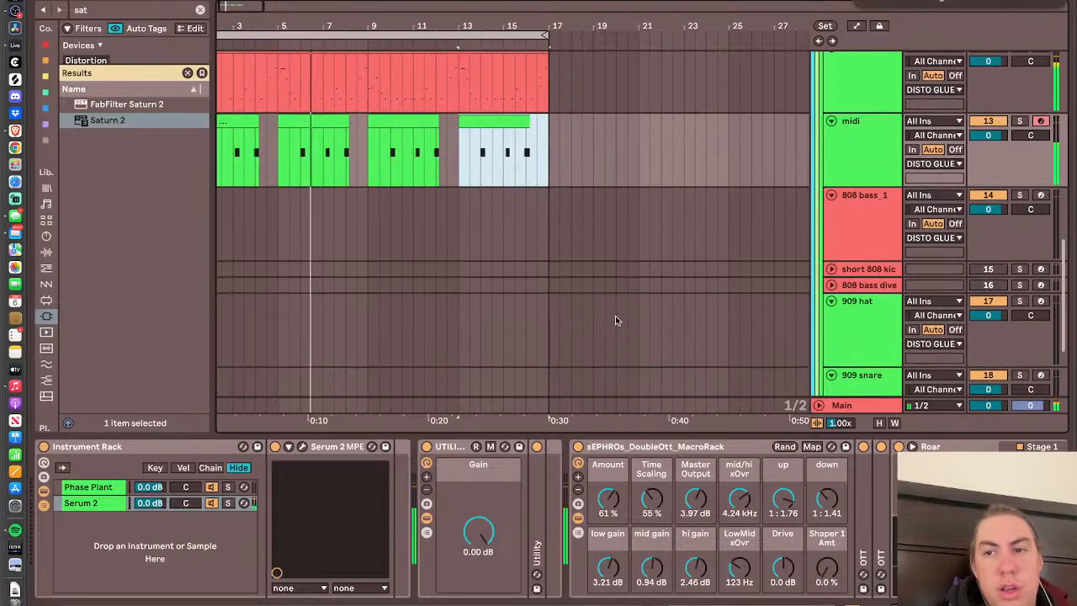
pyautogui.click(857, 181)
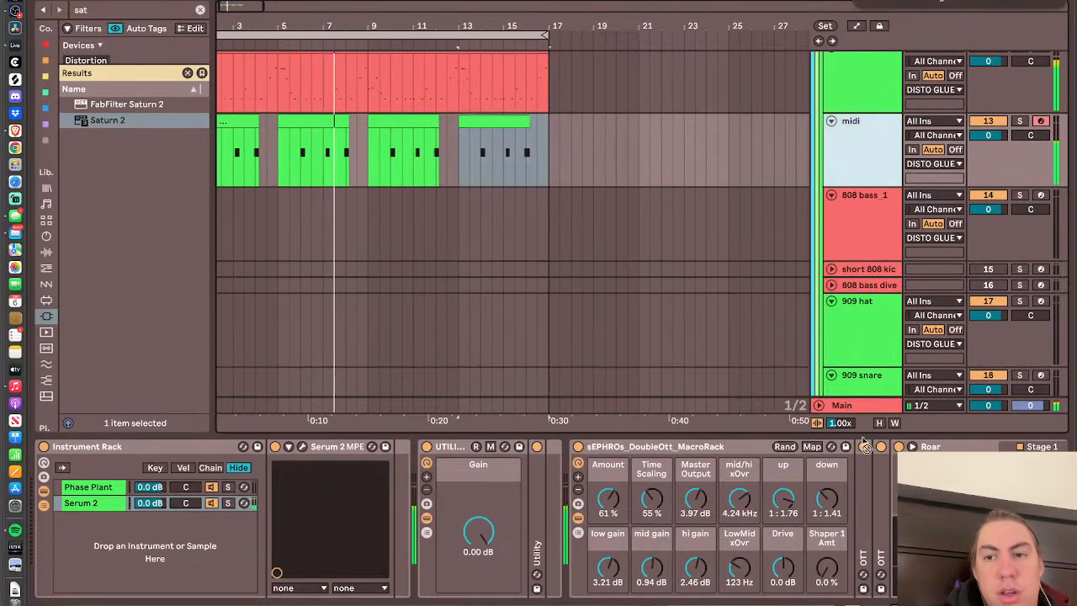
pyautogui.scroll(-1, 875, 402)
pyautogui.scroll(-3, 875, 402)
pyautogui.click(854, 346)
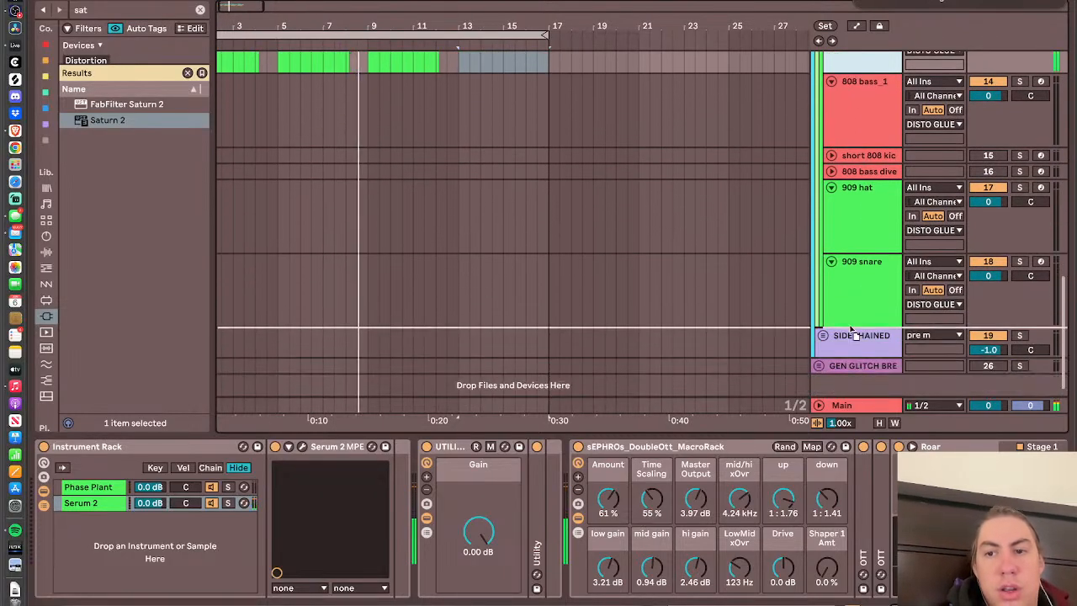
pyautogui.moveTo(856, 350); pyautogui.dragTo(854, 347)
pyautogui.scroll(-10, 835, 273)
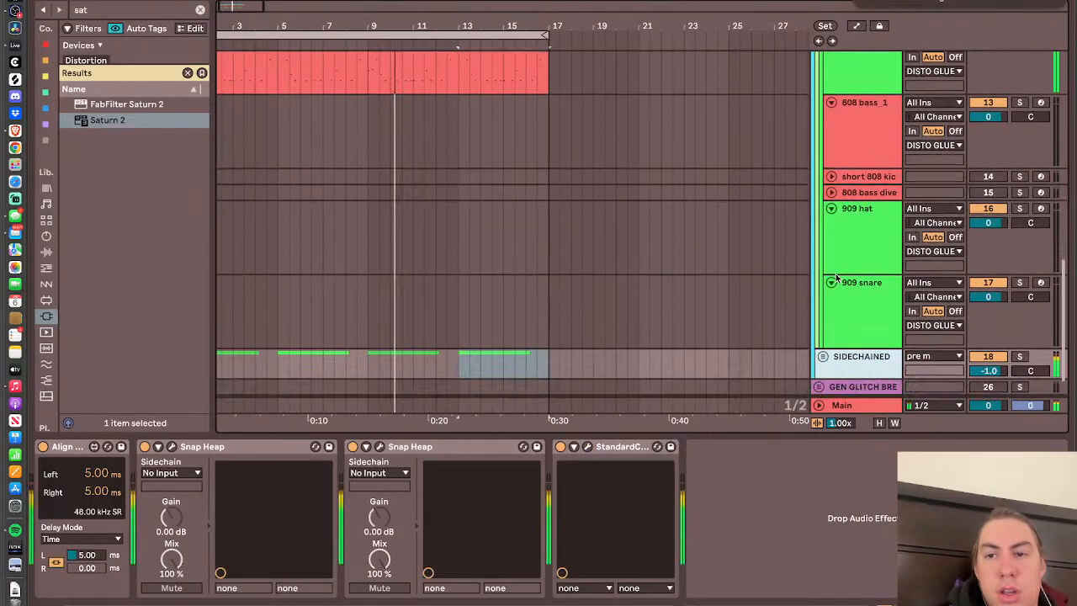
pyautogui.click(823, 356)
pyautogui.scroll(-5, 827, 360)
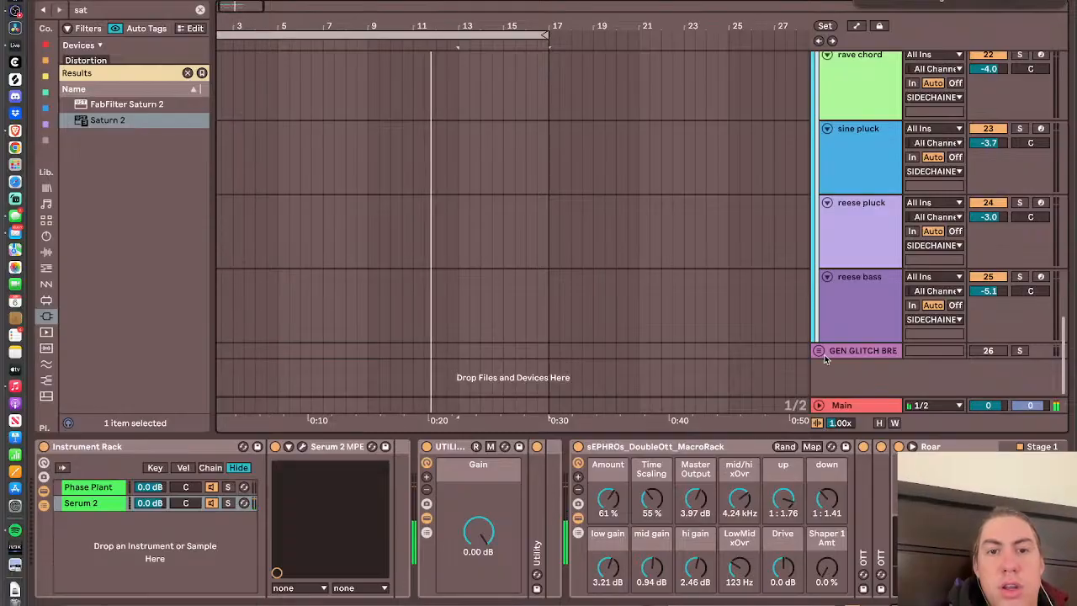
pyautogui.scroll(10, 825, 360)
pyautogui.scroll(-5, 825, 360)
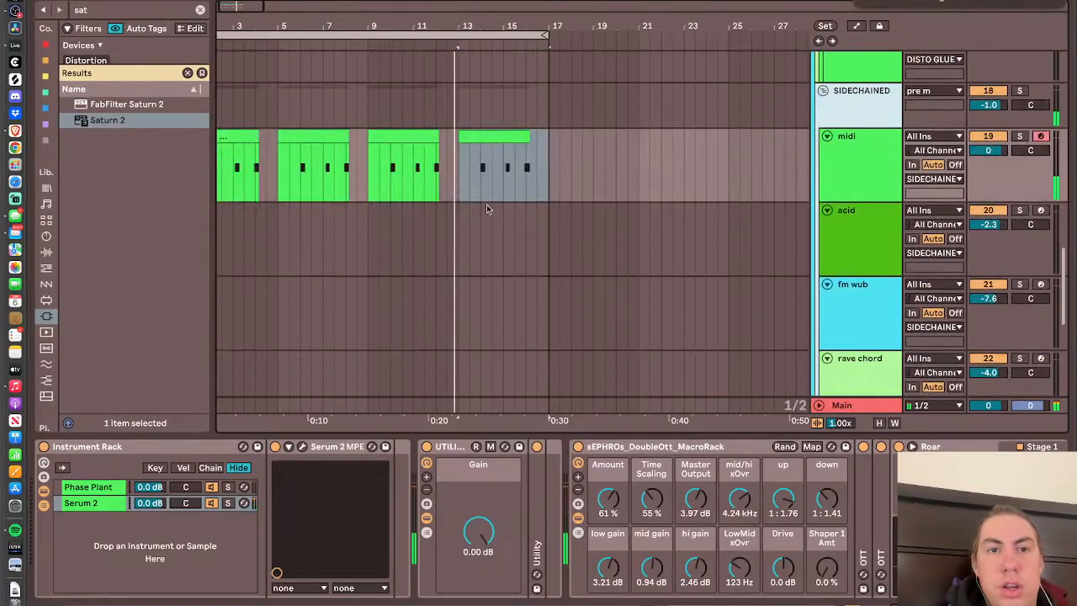
# - Consolidate the midi track's clips from bar 9 to bar 17 and transpose all their notes up three octaves to D3
pyautogui.moveTo(362, 180)
pyautogui.mouseDown()
pyautogui.moveTo(528, 177)
pyautogui.moveTo(593, 203)
pyautogui.moveTo(552, 170)
pyautogui.moveTo(343, 169)
pyautogui.moveTo(375, 168)
pyautogui.mouseUp()
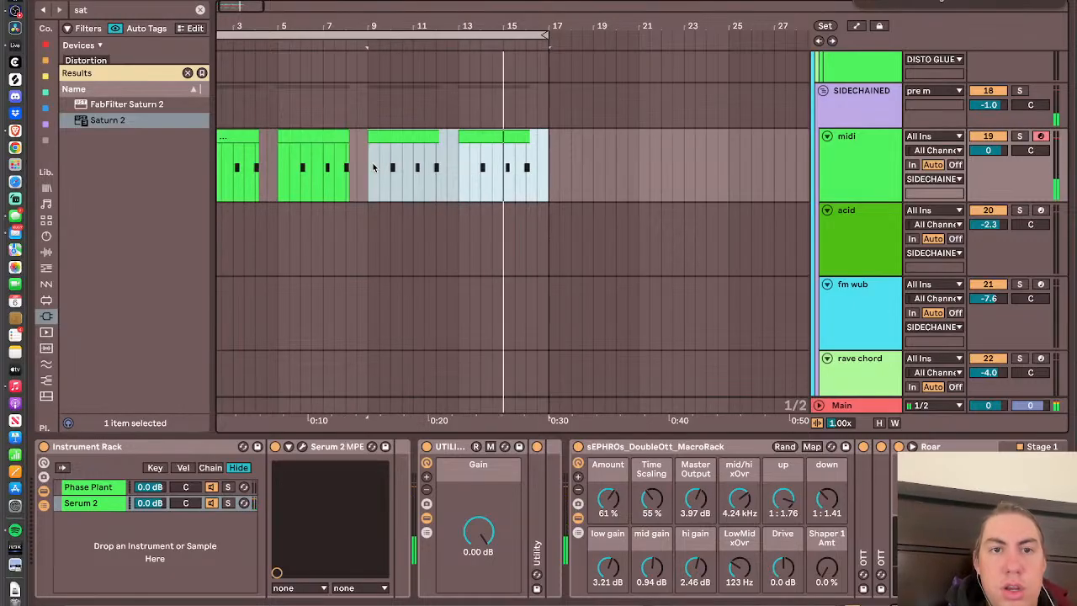
pyautogui.press('super+j')
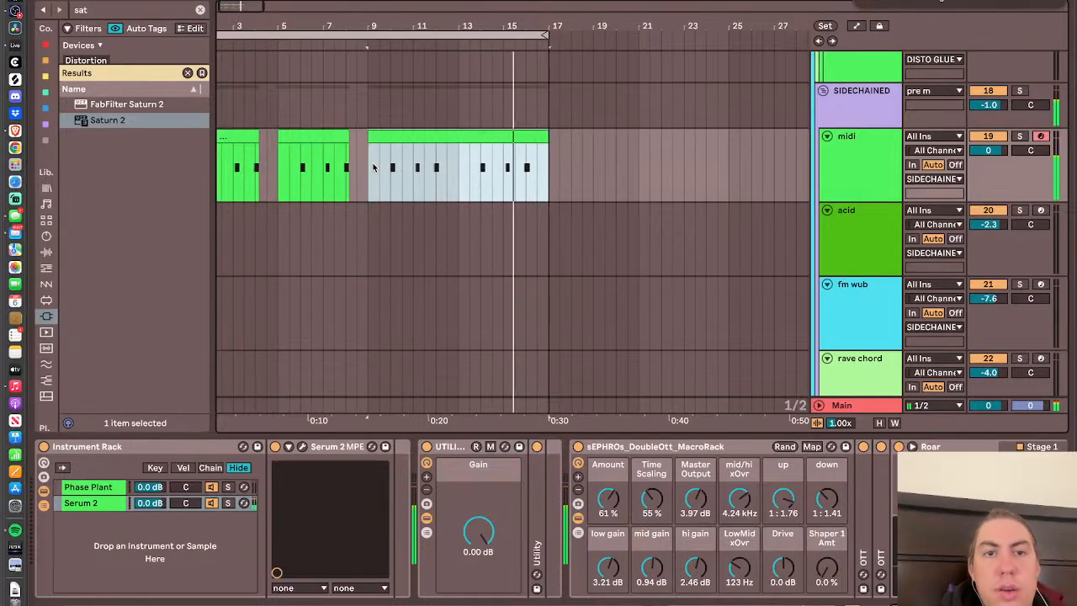
pyautogui.doubleClick(424, 135)
pyautogui.click(506, 487)
pyautogui.press('super+a')
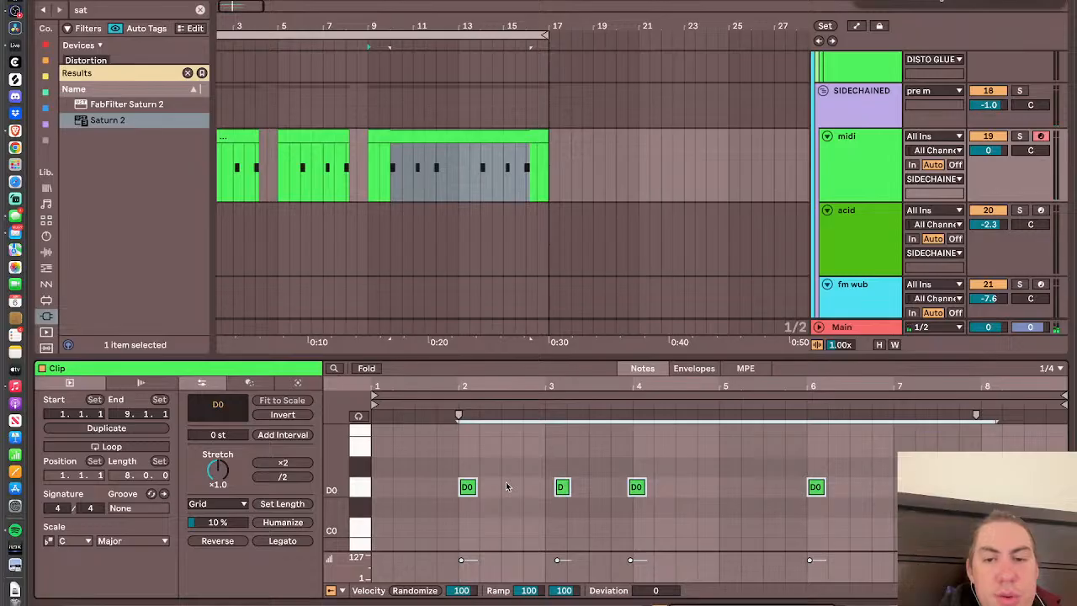
pyautogui.hotkey('shift', 'Up')
pyautogui.hotkey('shift', 'Up')
pyautogui.hotkey('shift', 'Up')
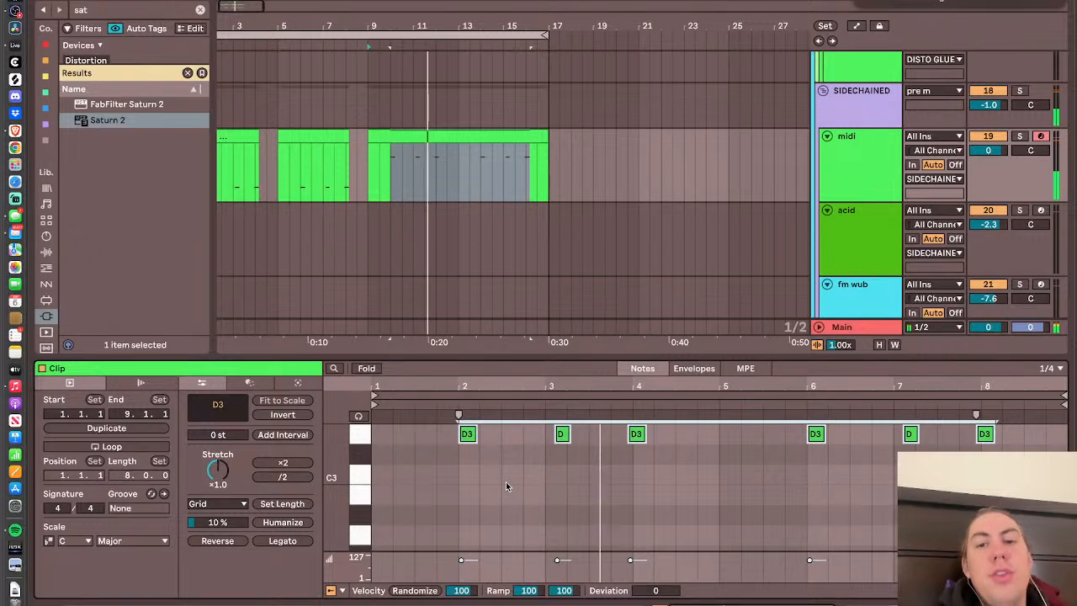
# - Nudge the D3 notes near bars 4 and 8 of the consolidated clip slightly later
pyautogui.click(658, 509)
pyautogui.click(637, 434)
pyautogui.moveTo(635, 435); pyautogui.dragTo(640, 436)
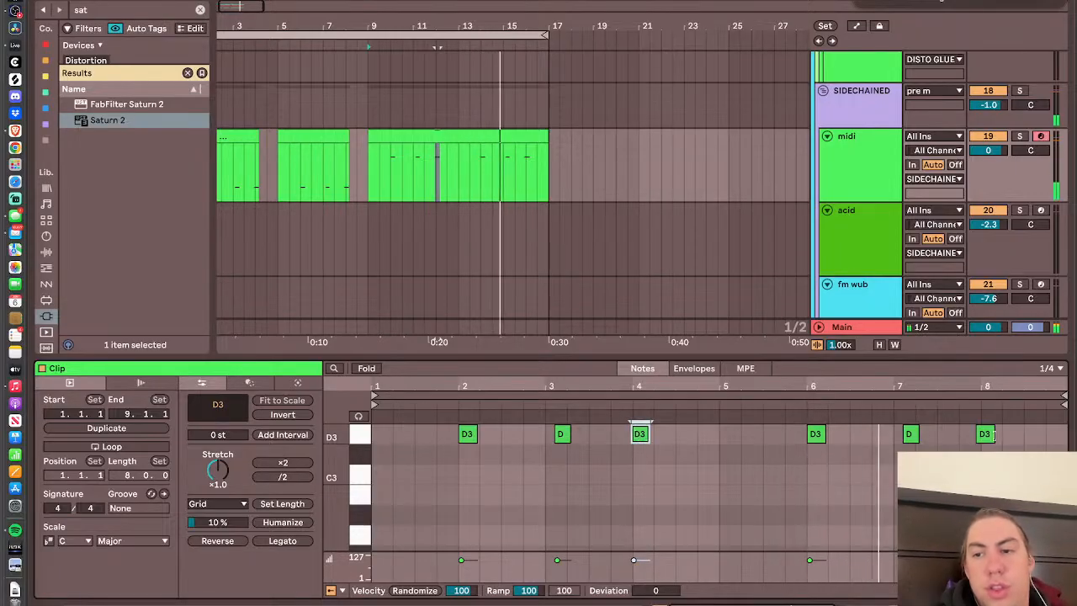
pyautogui.moveTo(984, 436); pyautogui.dragTo(990, 439)
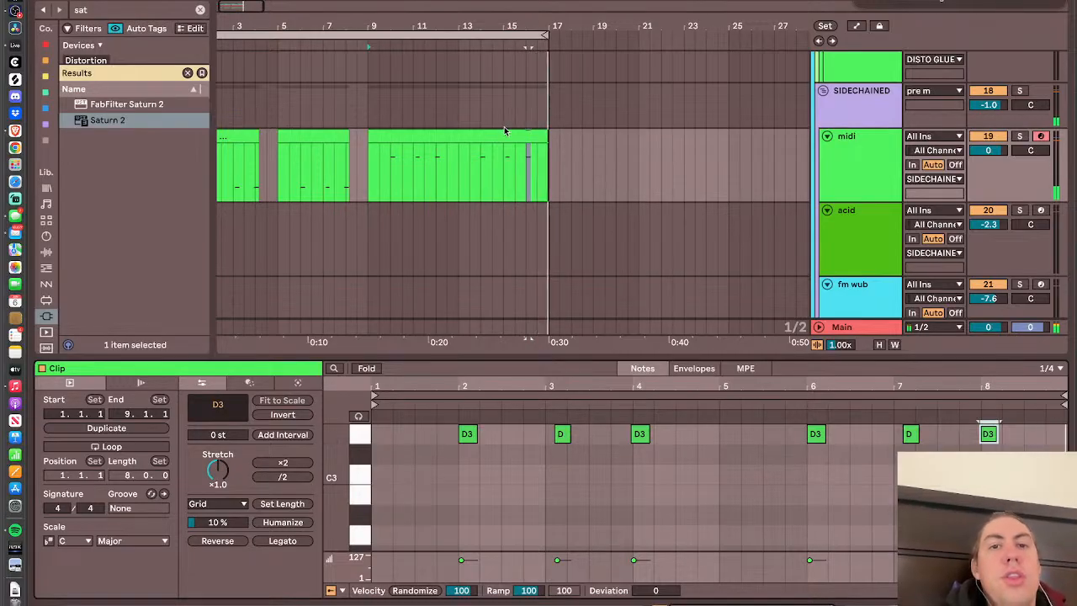
# - Adjust the timing of the last note in the first two midi clips, and shift the second clip's first note earlier and second note later
pyautogui.click(257, 127)
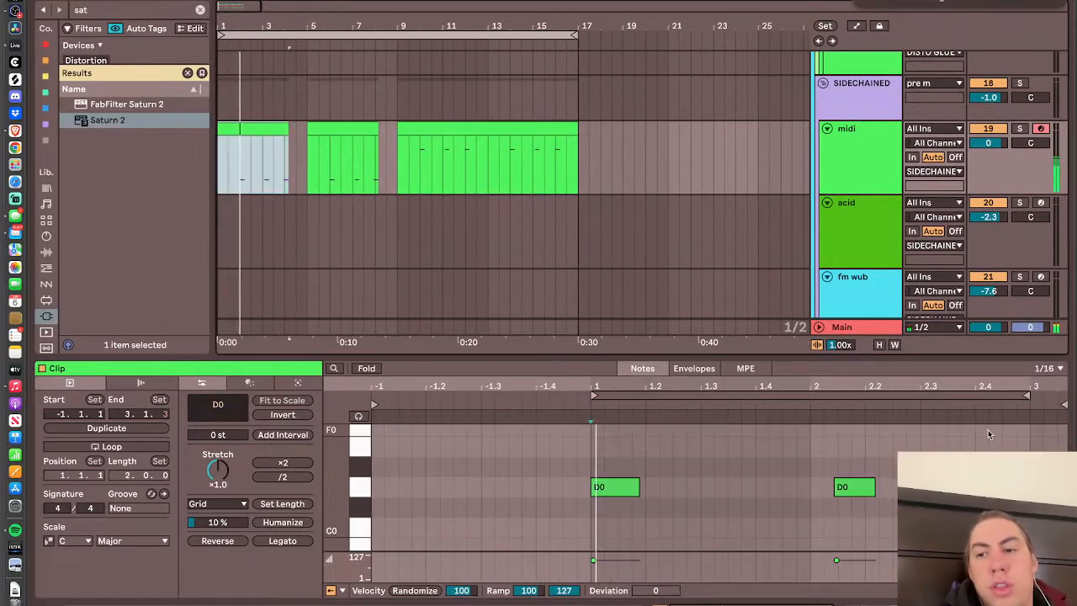
pyautogui.click(1047, 487)
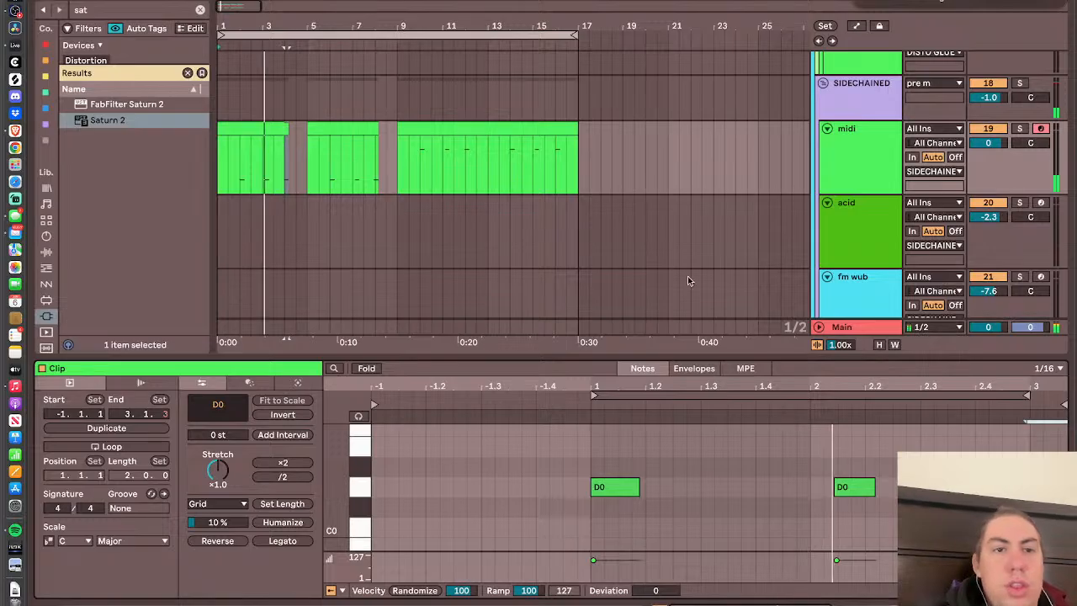
pyautogui.click(334, 124)
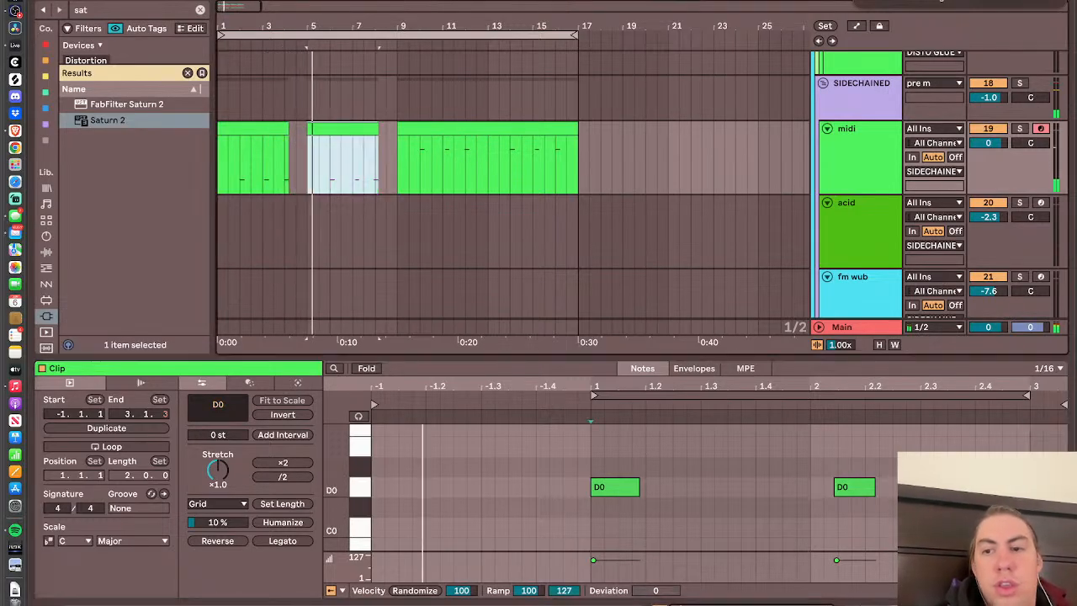
pyautogui.click(1047, 488)
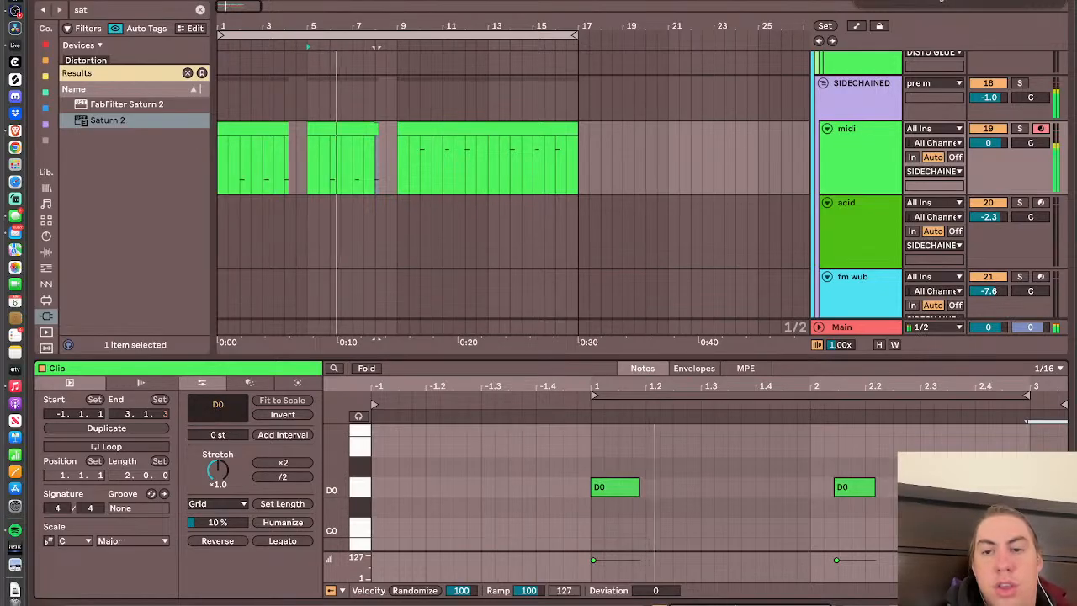
pyautogui.moveTo(605, 489); pyautogui.dragTo(602, 490)
pyautogui.moveTo(852, 487); pyautogui.dragTo(855, 487)
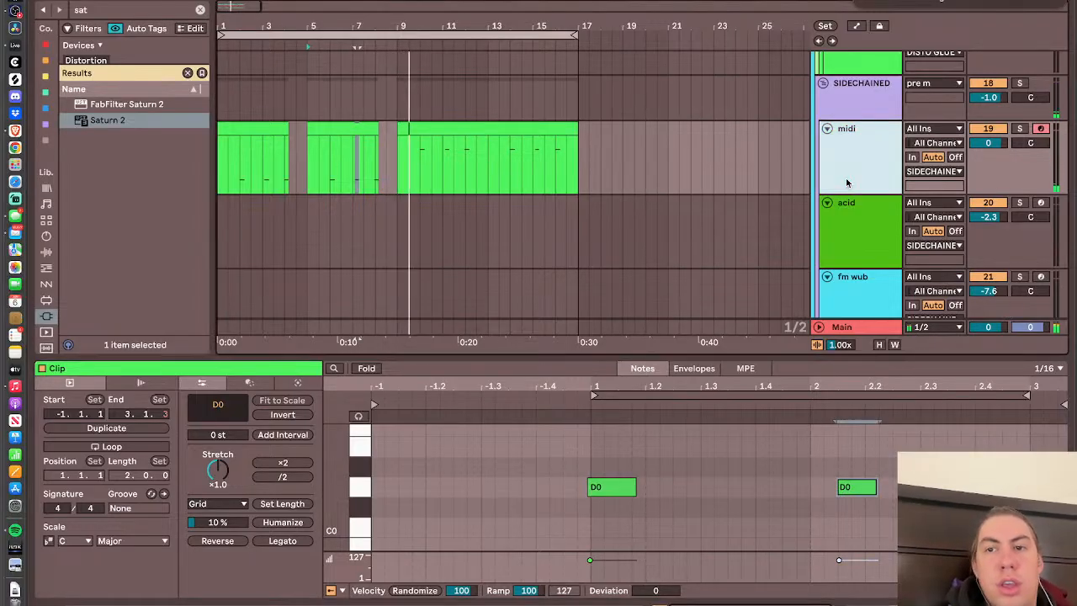
# - Show the midi track's devices, play from bar 2, and raise the DoubleOtt rack's Shaper 1 Amt to 40%
pyautogui.hotkey('shift', 'Tab')
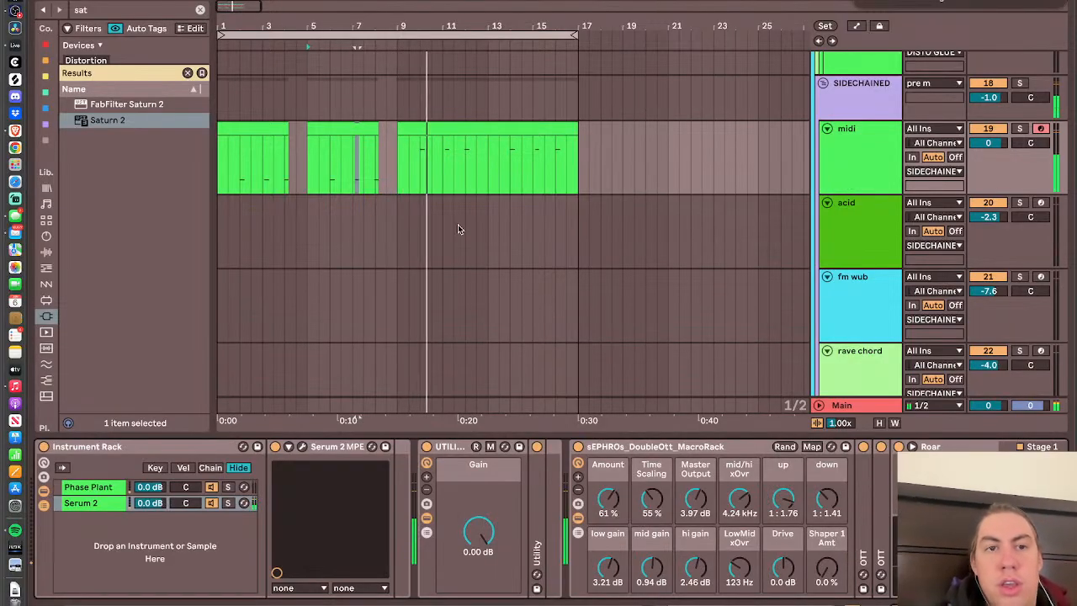
pyautogui.click(241, 177)
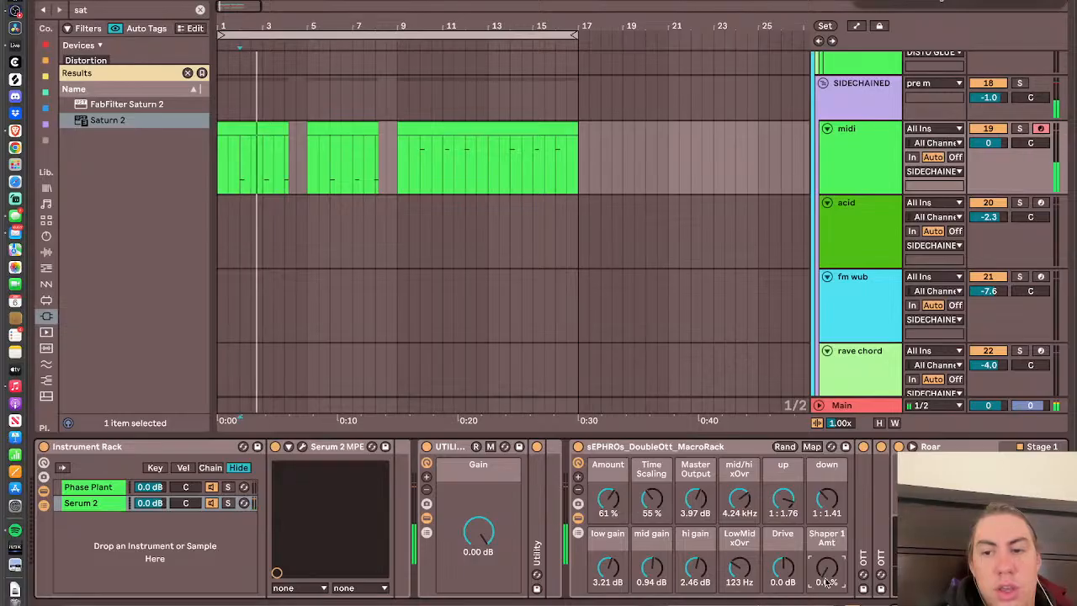
pyautogui.moveTo(827, 565); pyautogui.dragTo(827, 535)
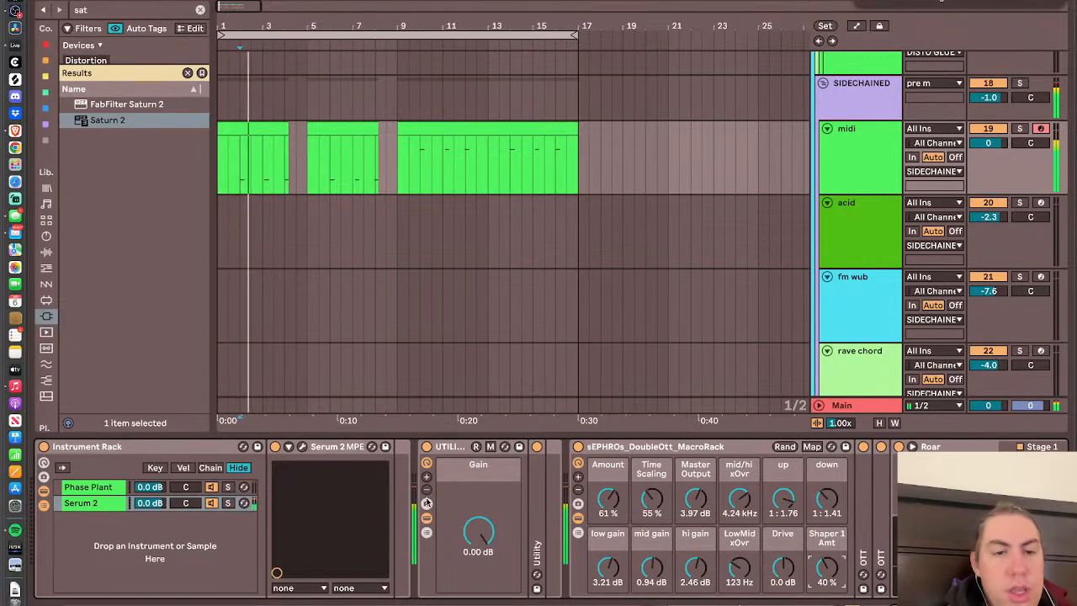
# - In the midi track's Serum 2, switch LFO 1's rate to Hz, set it to 3.8 Hz, and change the LFO to Envelope mode
pyautogui.click(302, 447)
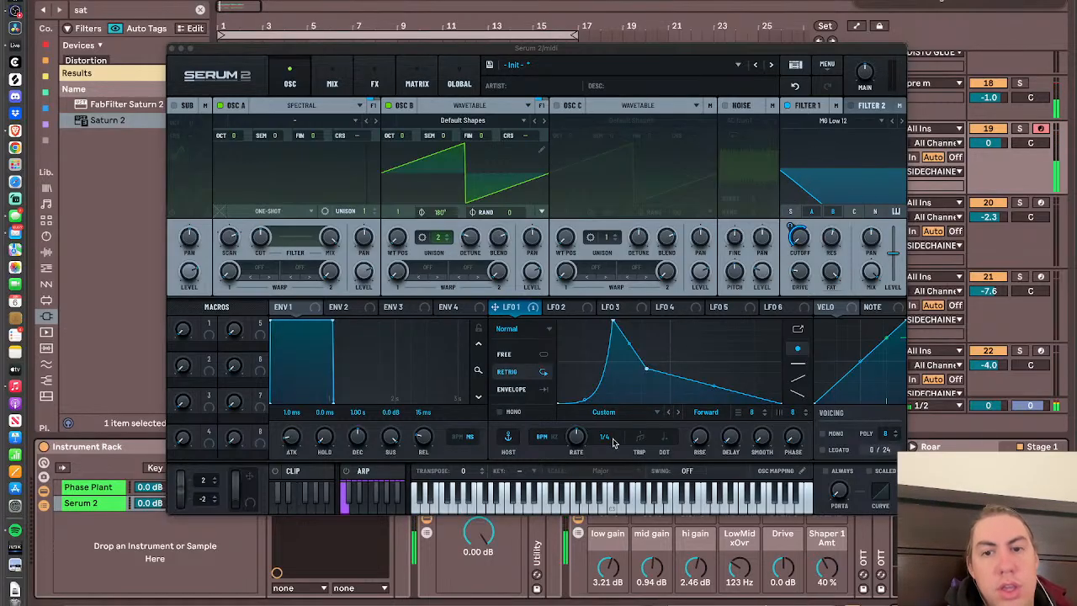
pyautogui.click(556, 436)
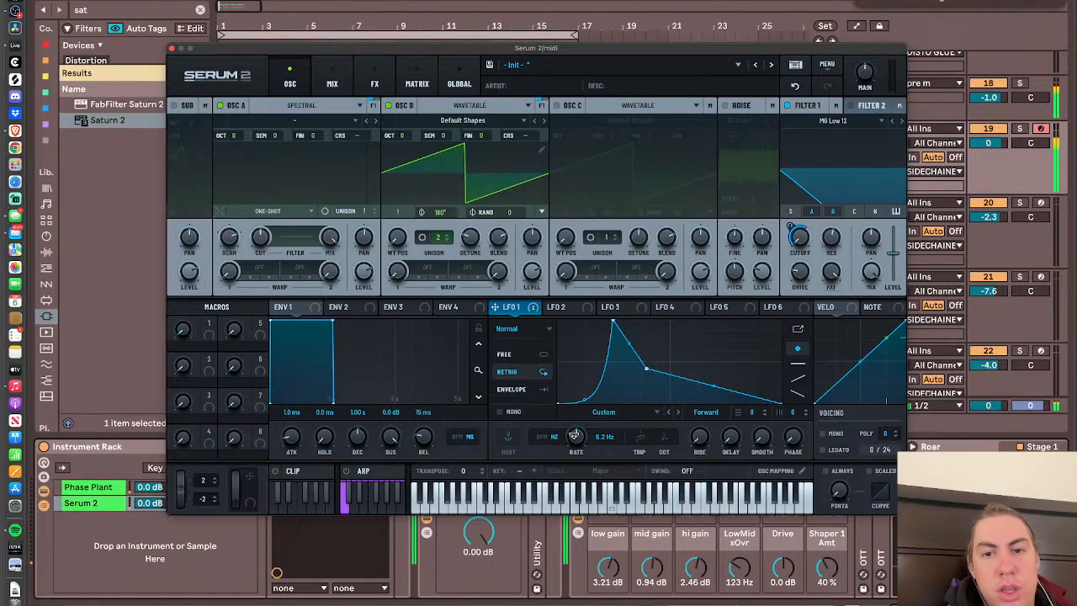
pyautogui.moveTo(573, 436)
pyautogui.mouseDown()
pyautogui.moveTo(573, 410)
pyautogui.moveTo(572, 423)
pyautogui.mouseUp()
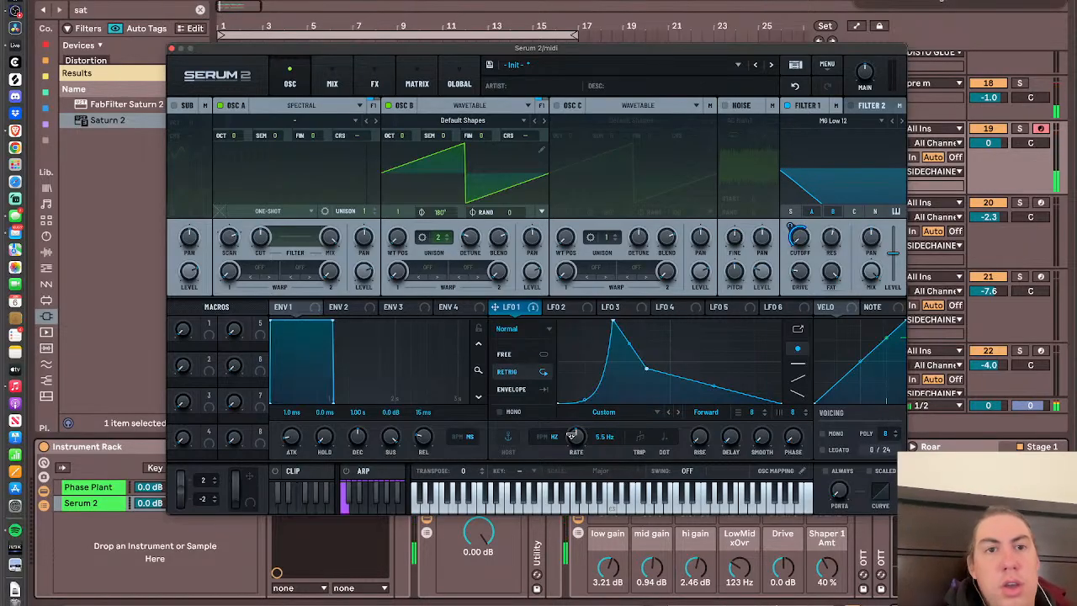
pyautogui.moveTo(571, 435); pyautogui.dragTo(578, 441)
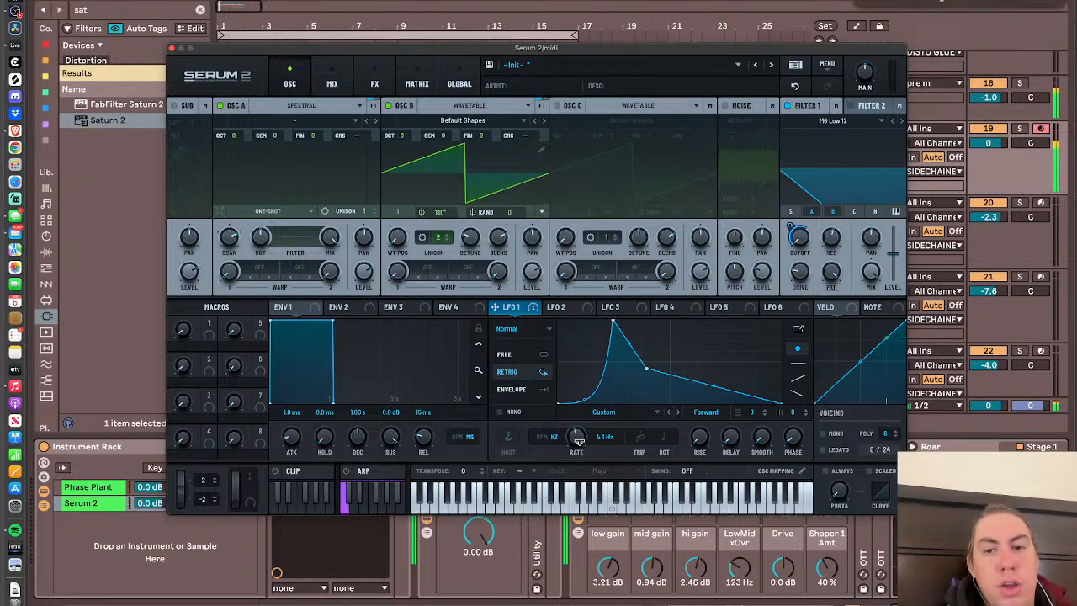
pyautogui.moveTo(578, 441); pyautogui.dragTo(579, 442)
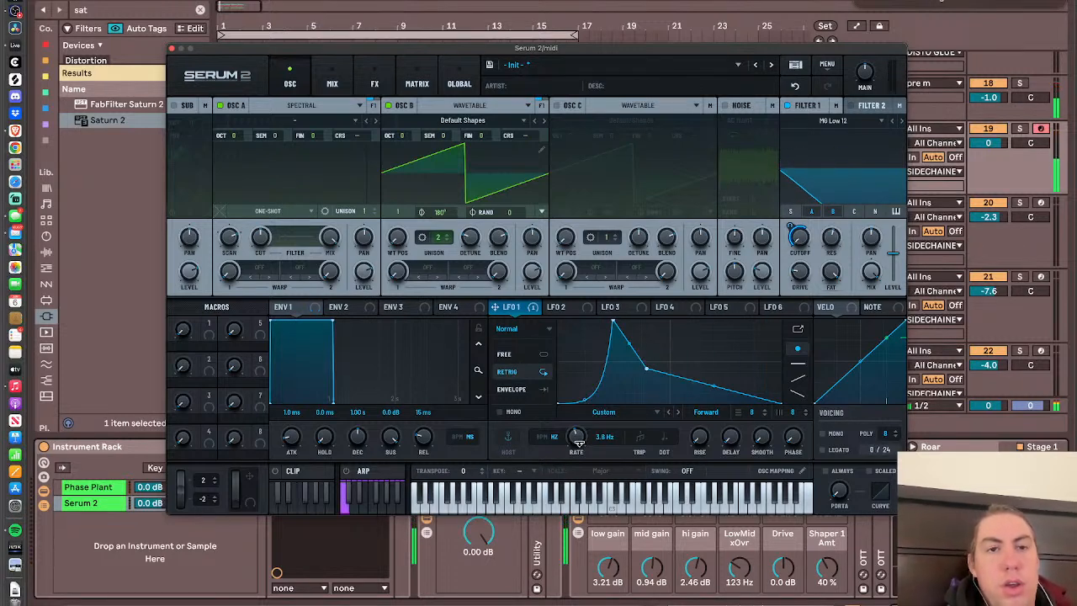
pyautogui.click(531, 390)
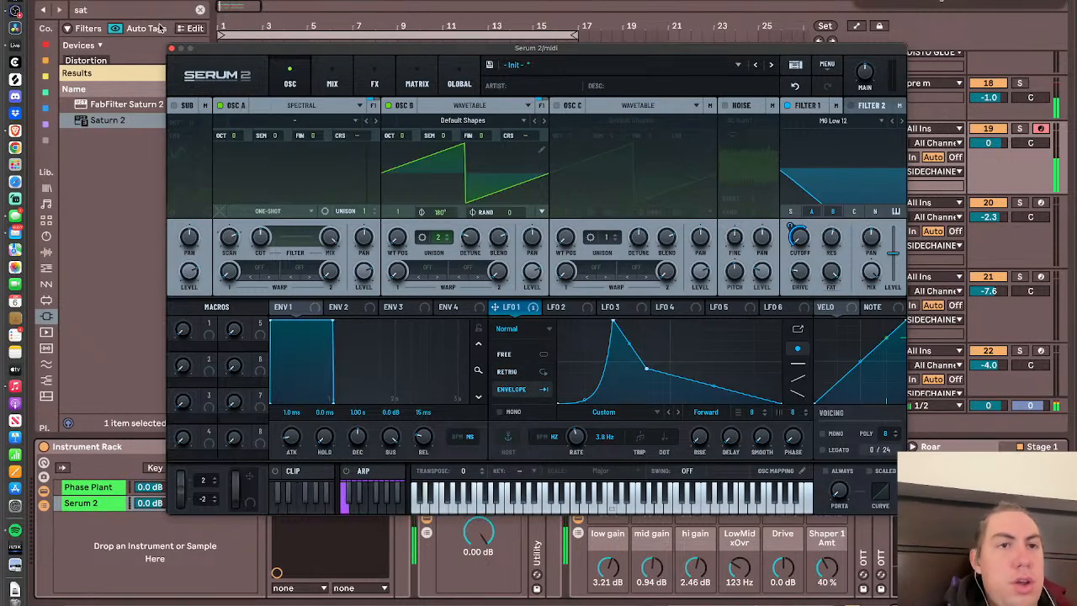
pyautogui.click(173, 51)
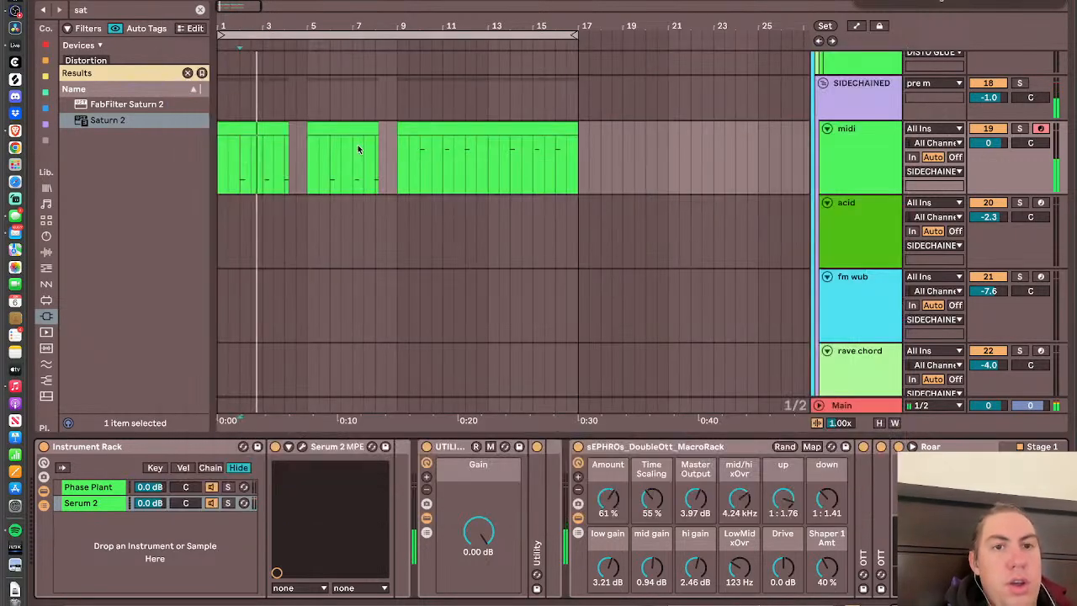
# - Shorten the D0 notes in the first midi clip, and duplicate bars 1 to 5 over the second clip at bar 5
pyautogui.doubleClick(253, 121)
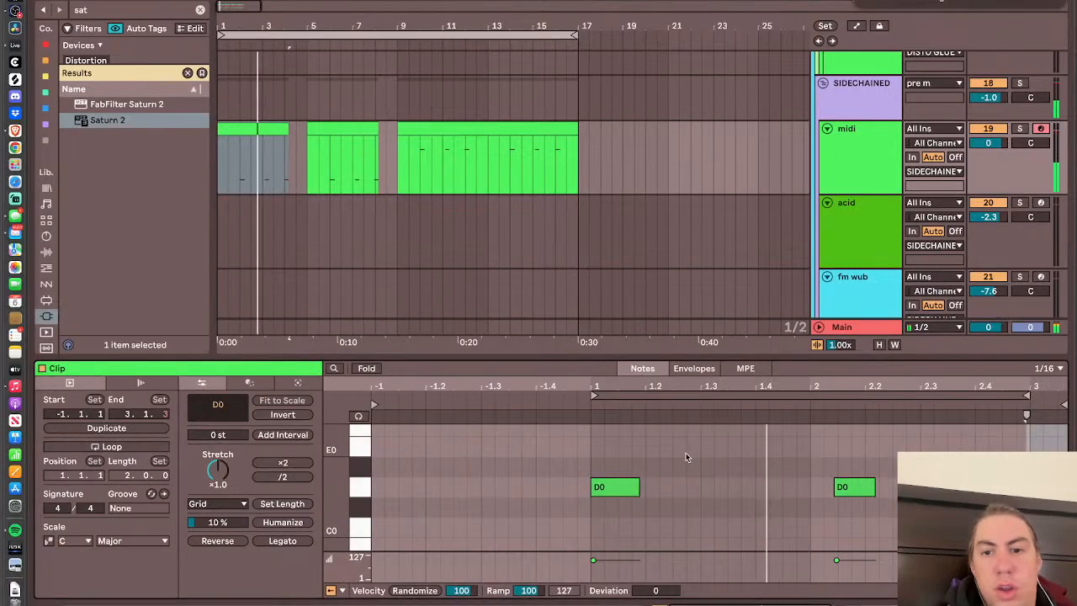
pyautogui.moveTo(640, 487); pyautogui.dragTo(617, 487)
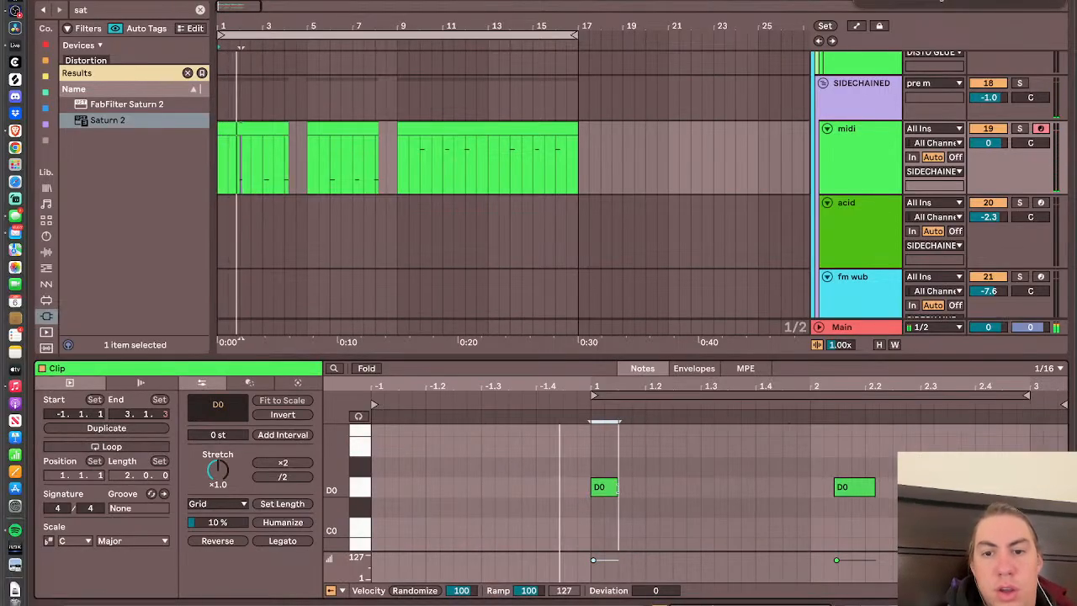
pyautogui.click(854, 486)
pyautogui.moveTo(874, 486); pyautogui.dragTo(855, 487)
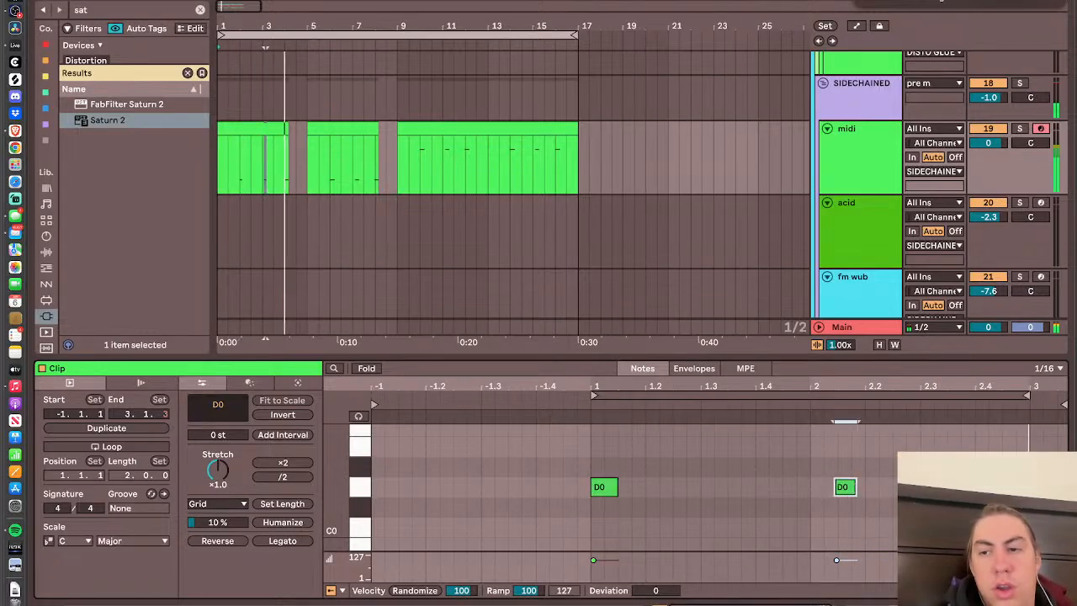
pyautogui.hscroll(1, 855, 486)
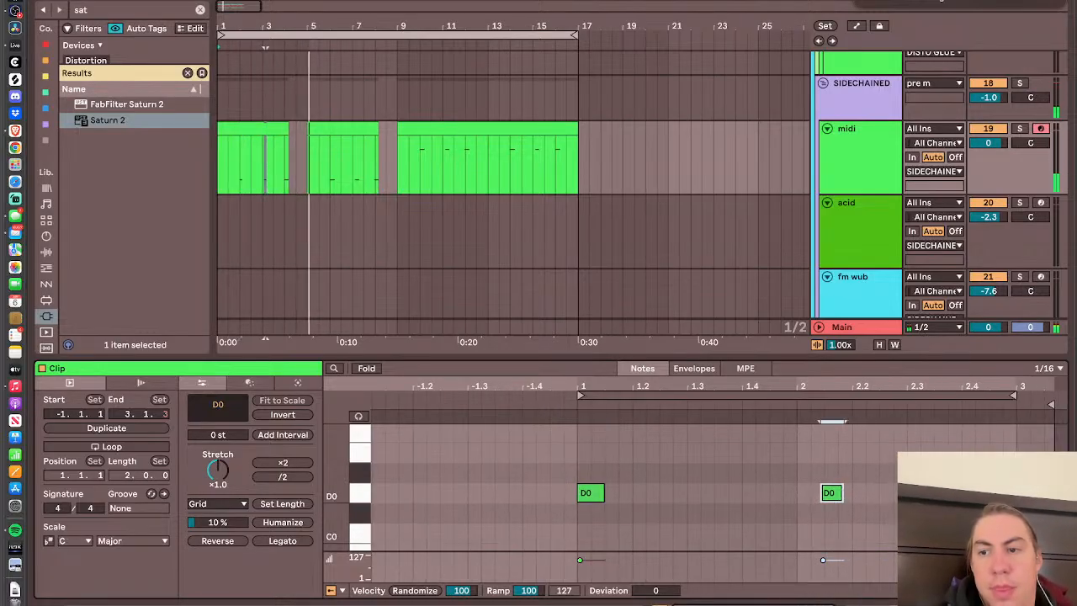
pyautogui.click(1026, 492)
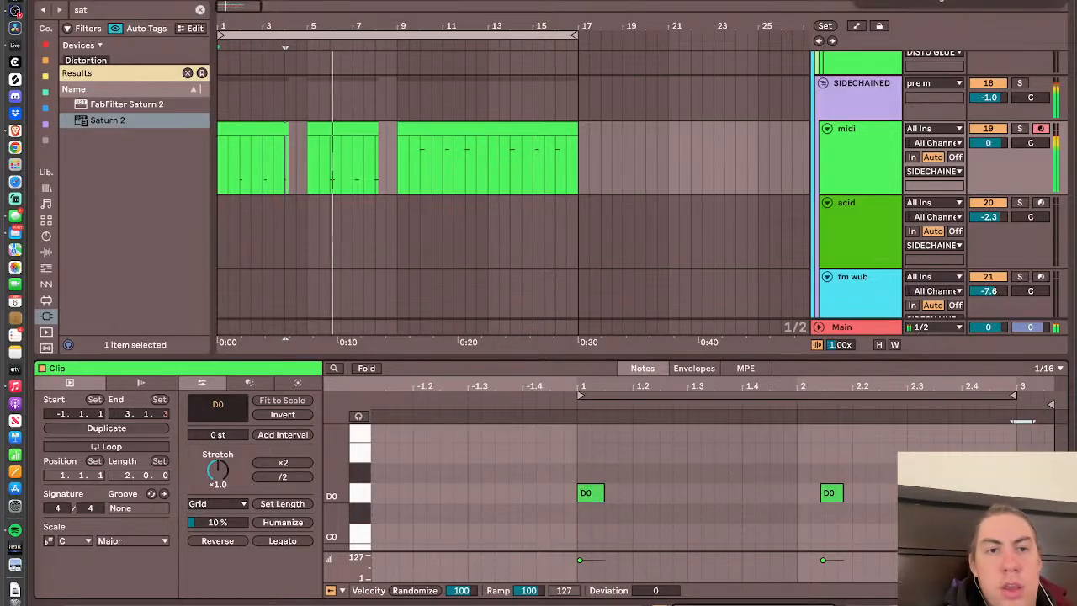
pyautogui.moveTo(308, 170); pyautogui.dragTo(137, 170)
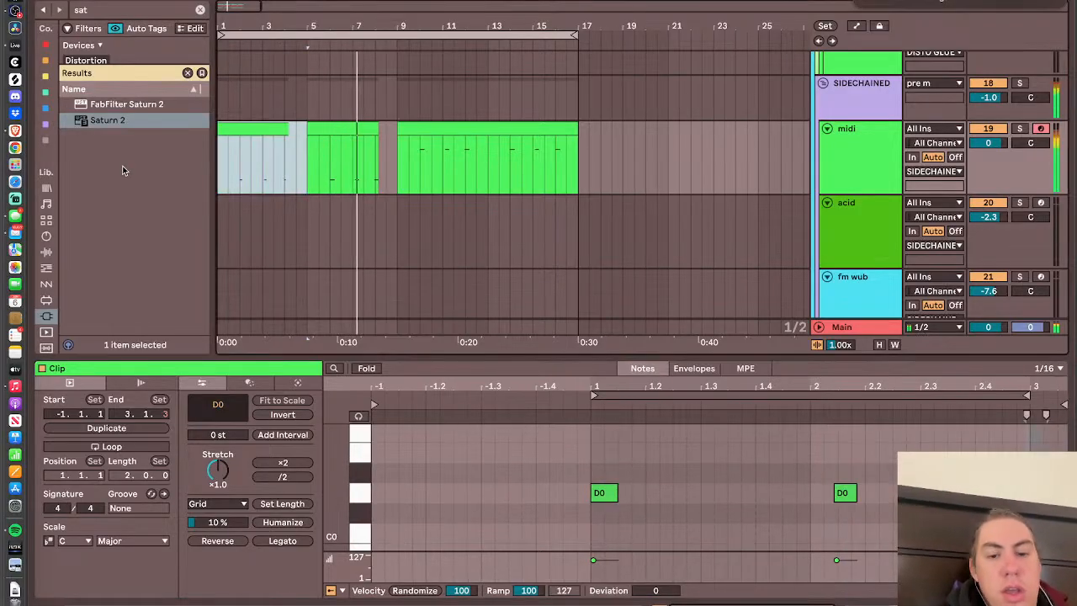
pyautogui.press('super+d')
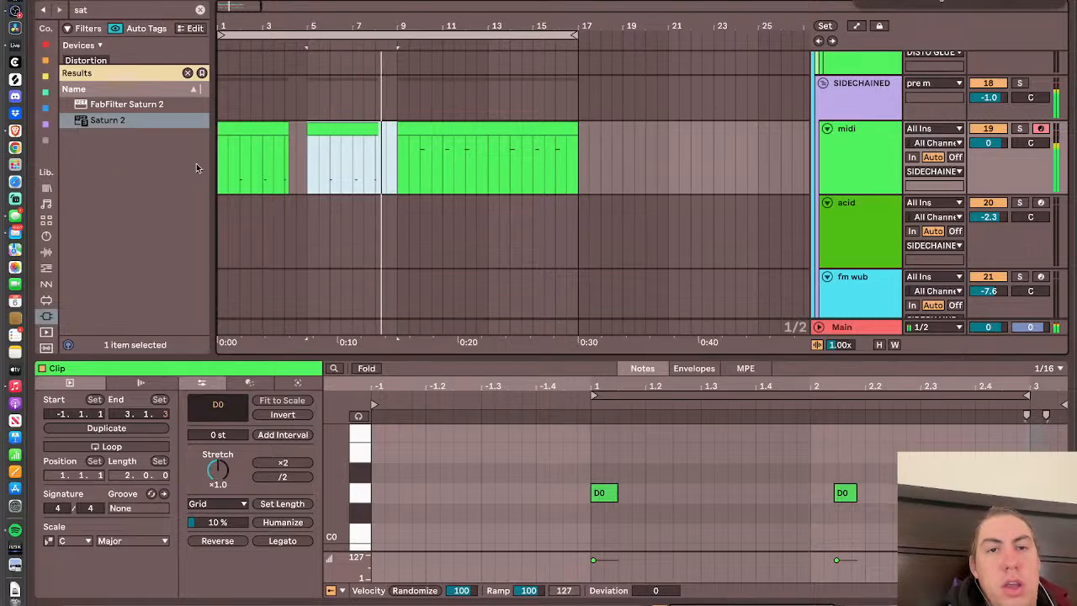
# - Shorten all the D3 notes in the midi clip at bar 9 together and hide the clip editor
pyautogui.click(447, 124)
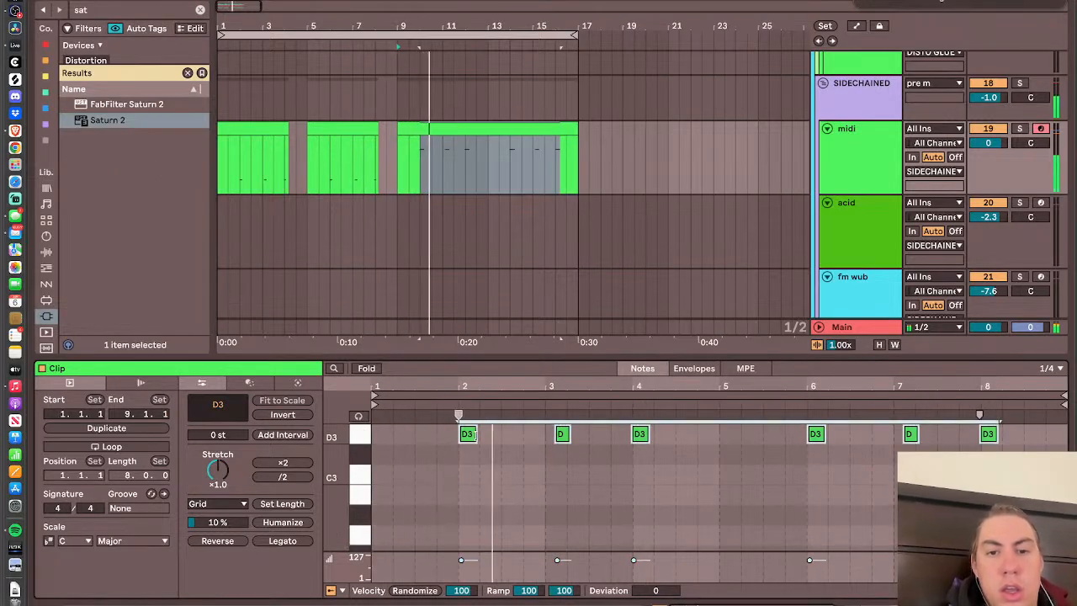
pyautogui.moveTo(476, 435); pyautogui.dragTo(470, 436)
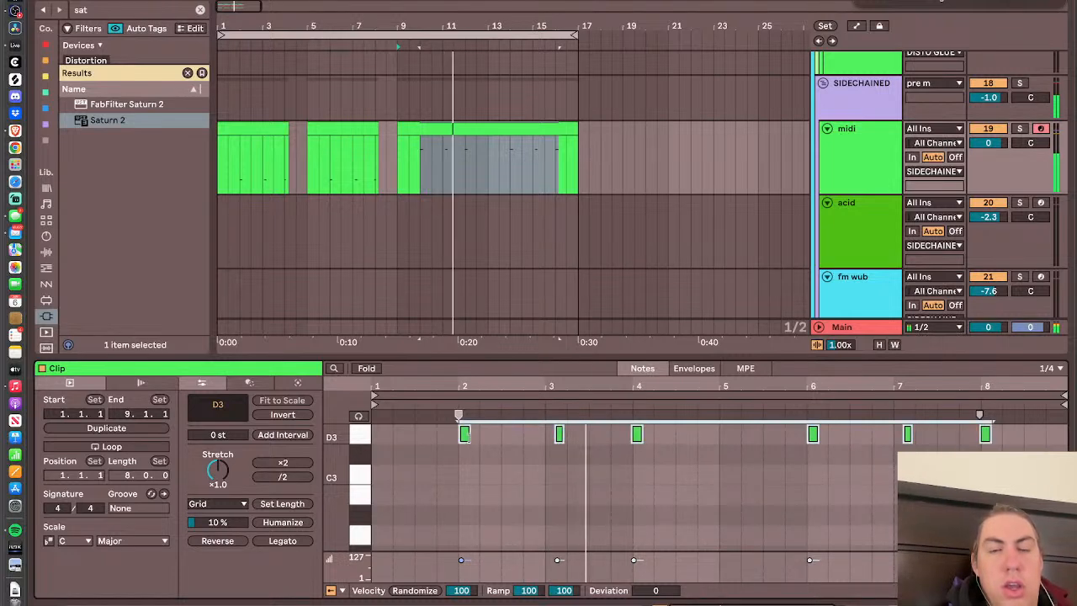
pyautogui.doubleClick(580, 357)
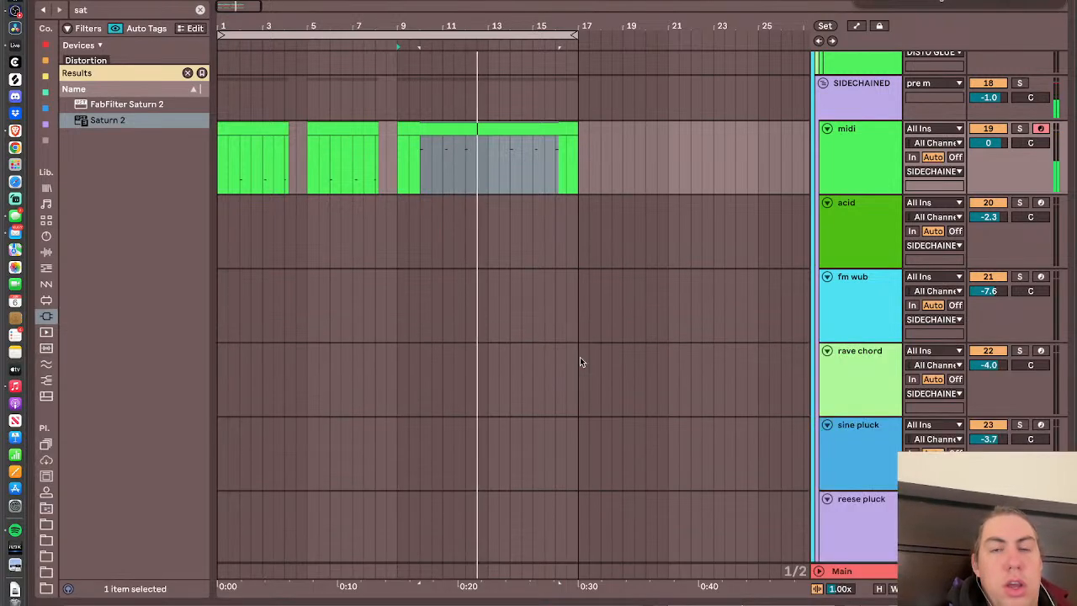
# - Turn up the system volume and switch to OBS to check the stream preview and audio levels
pyautogui.press('XF86AudioRaiseVolume')
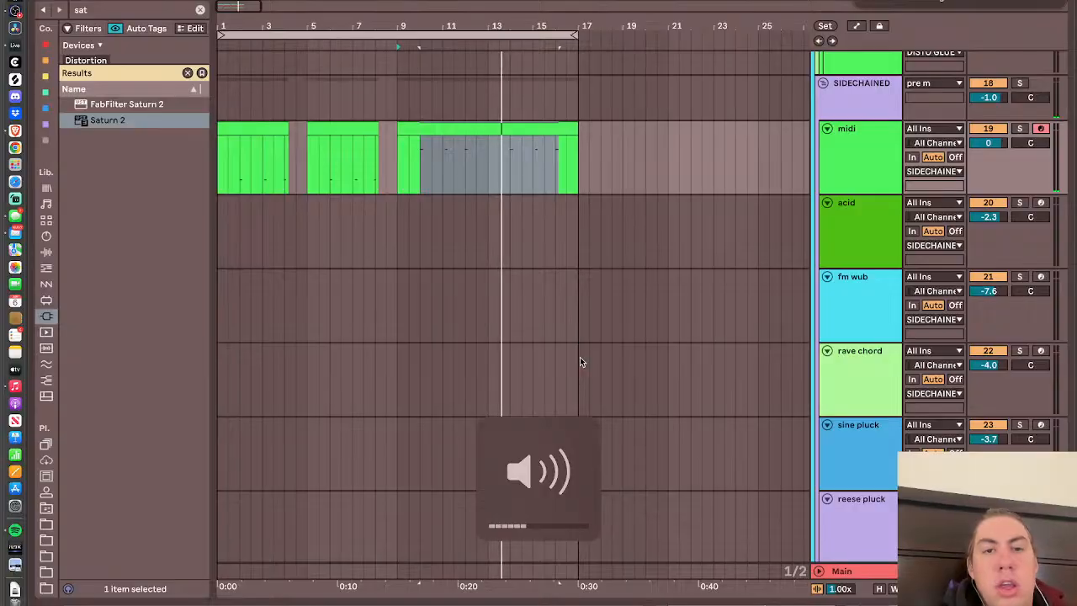
pyautogui.hotkey('ctrl', 'Up')
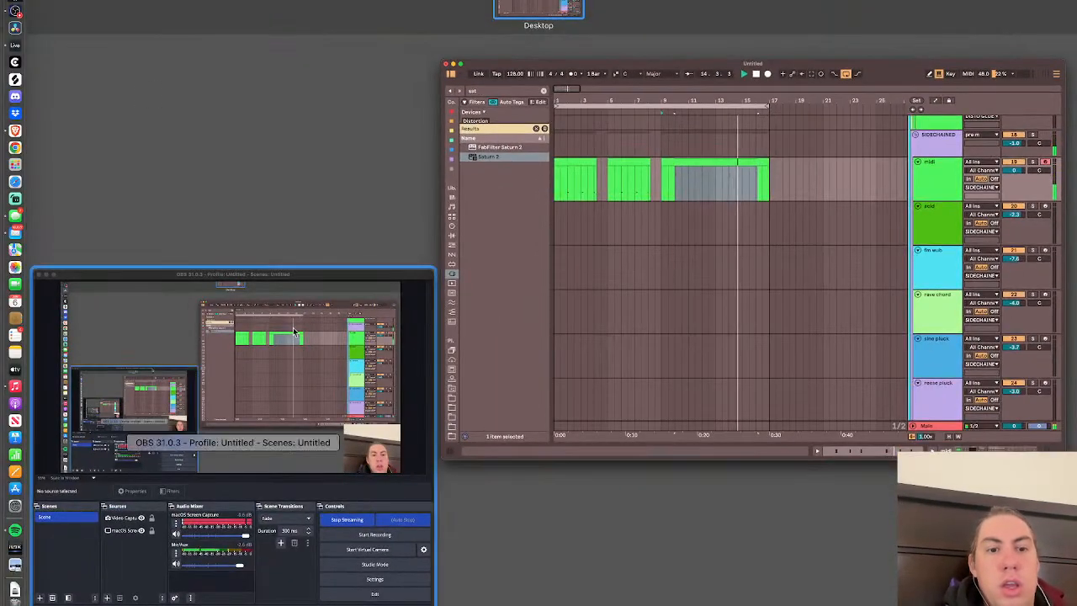
pyautogui.click(293, 327)
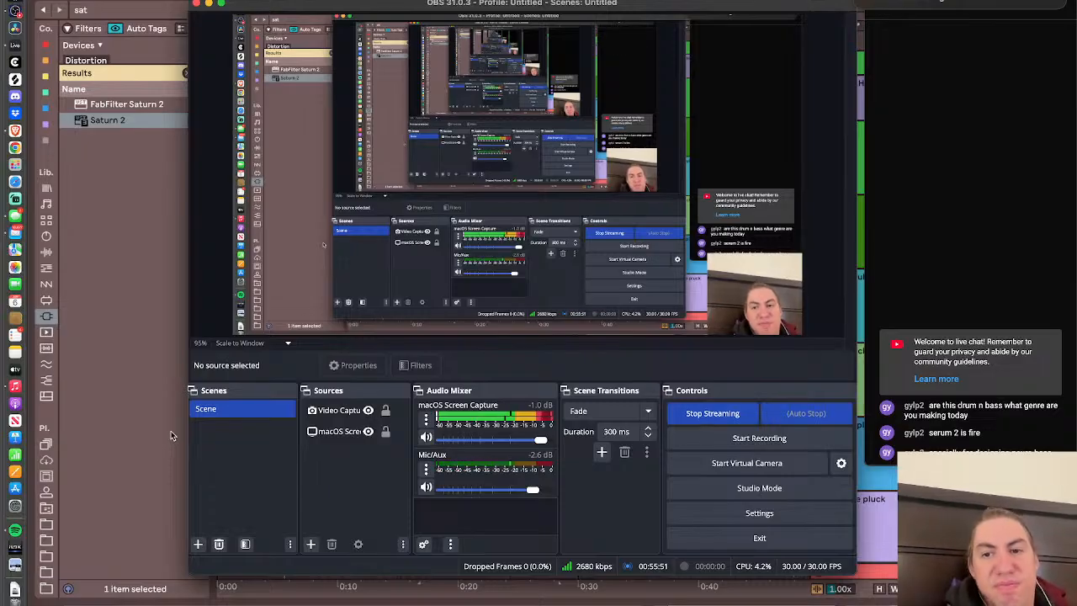
pyautogui.press('super+Tab')
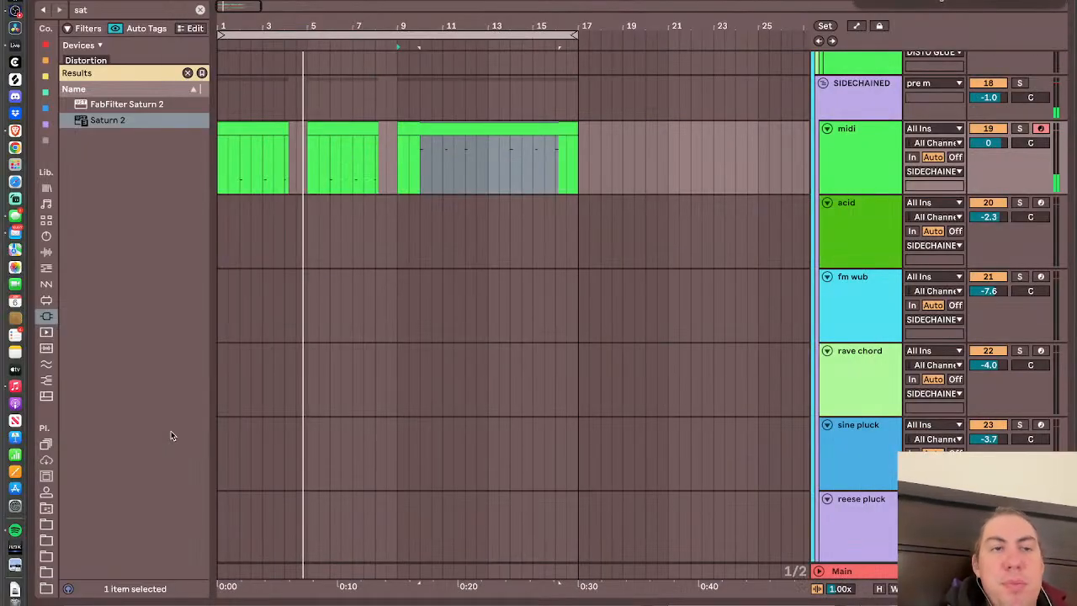
pyautogui.hotkey('ctrl', 'Up')
pyautogui.click(260, 383)
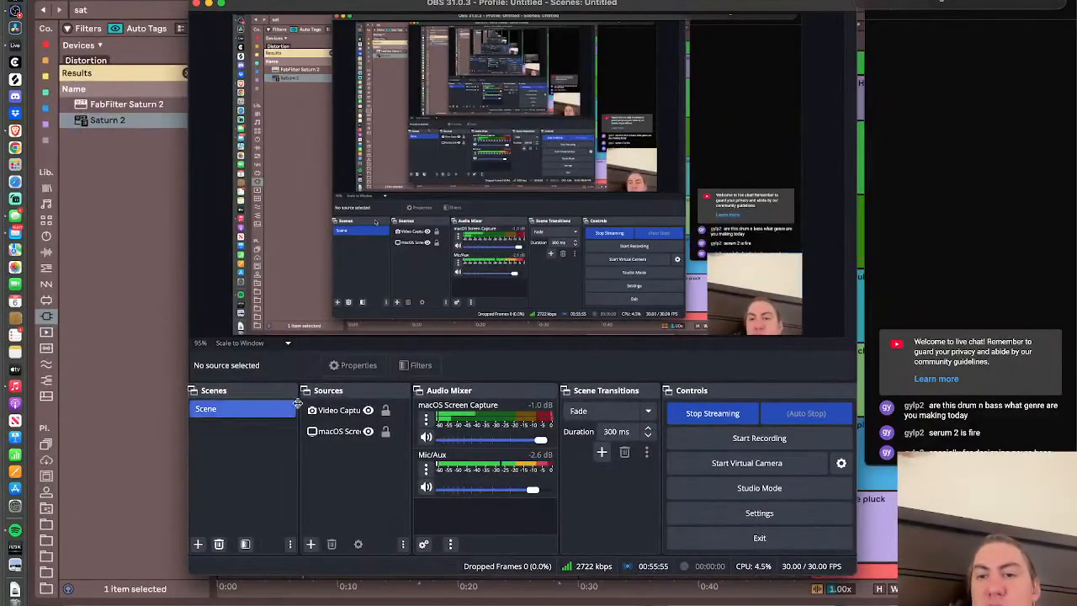